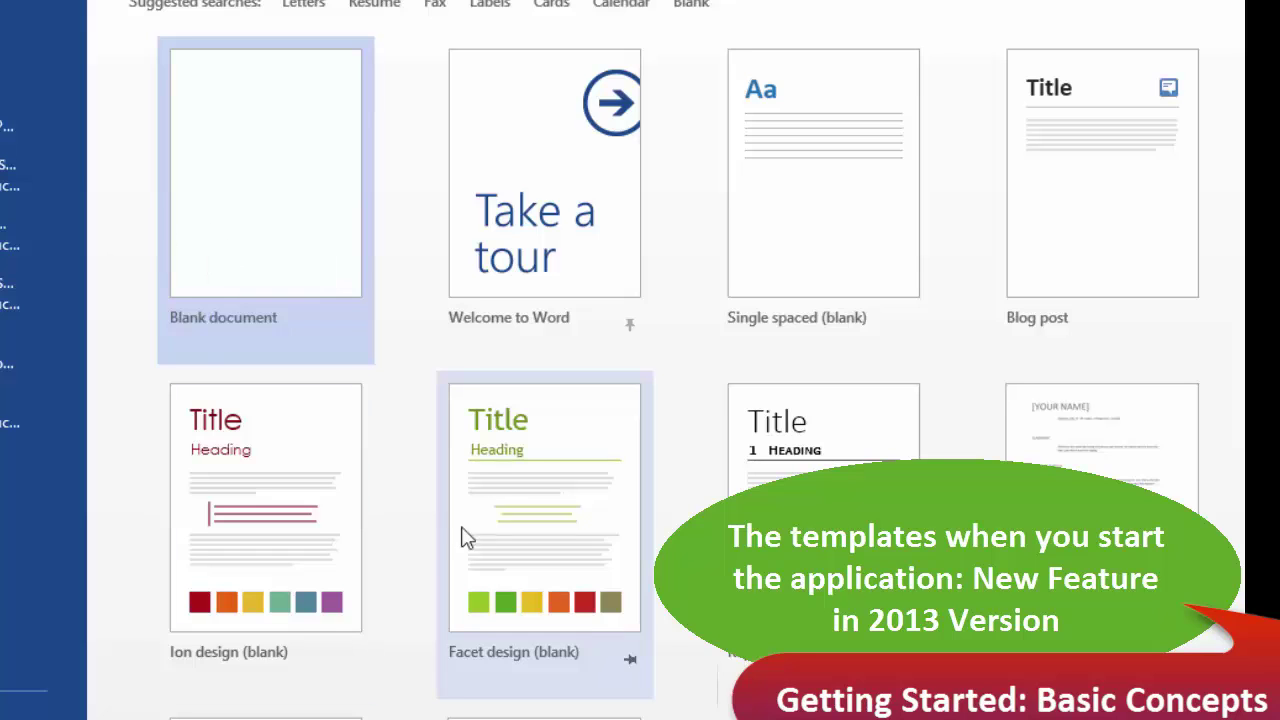
Step: Browse the start-screen templates and create a document from the Event flyer template
{"action": "scroll", "coordinate": [423, 578], "scroll_direction": "down", "scroll_amount": 3}
{"action": "scroll", "coordinate": [459, 582], "scroll_direction": "down", "scroll_amount": 10}
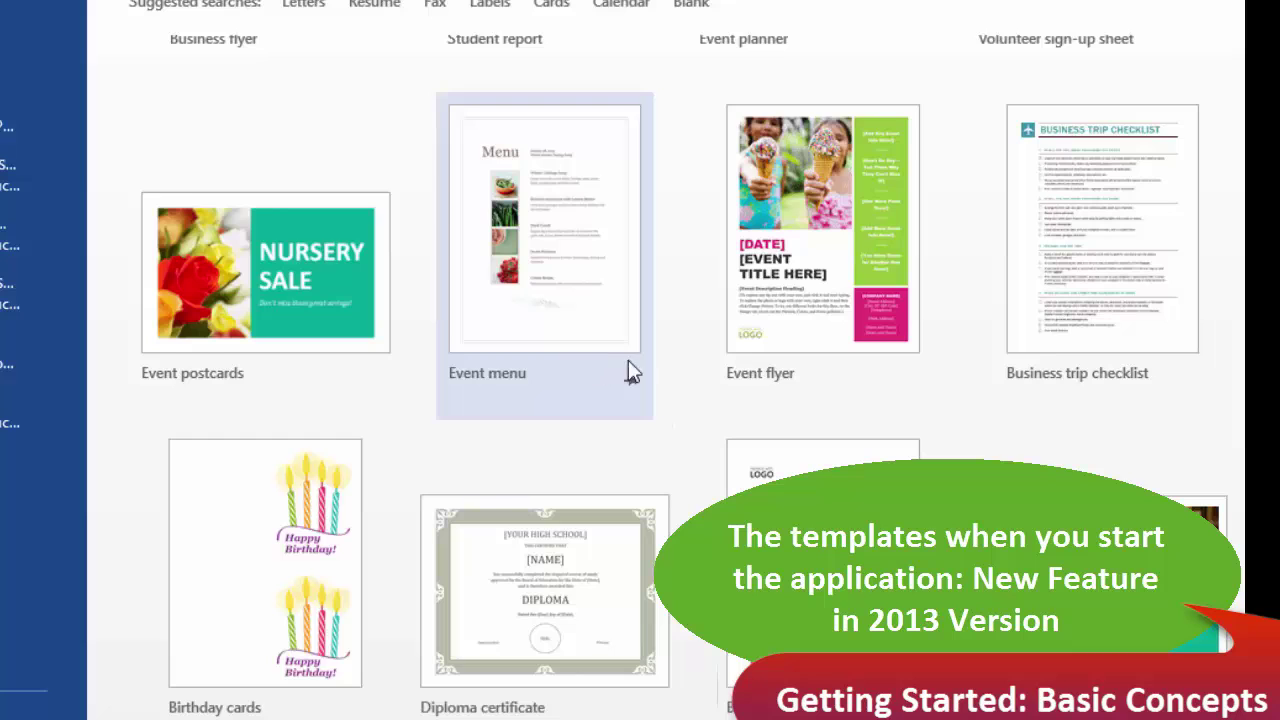
{"action": "scroll", "coordinate": [640, 400], "scroll_direction": "down", "scroll_amount": 3}
{"action": "scroll", "coordinate": [755, 445], "scroll_direction": "up", "scroll_amount": 2}
{"action": "scroll", "coordinate": [755, 445], "scroll_direction": "up", "scroll_amount": 3}
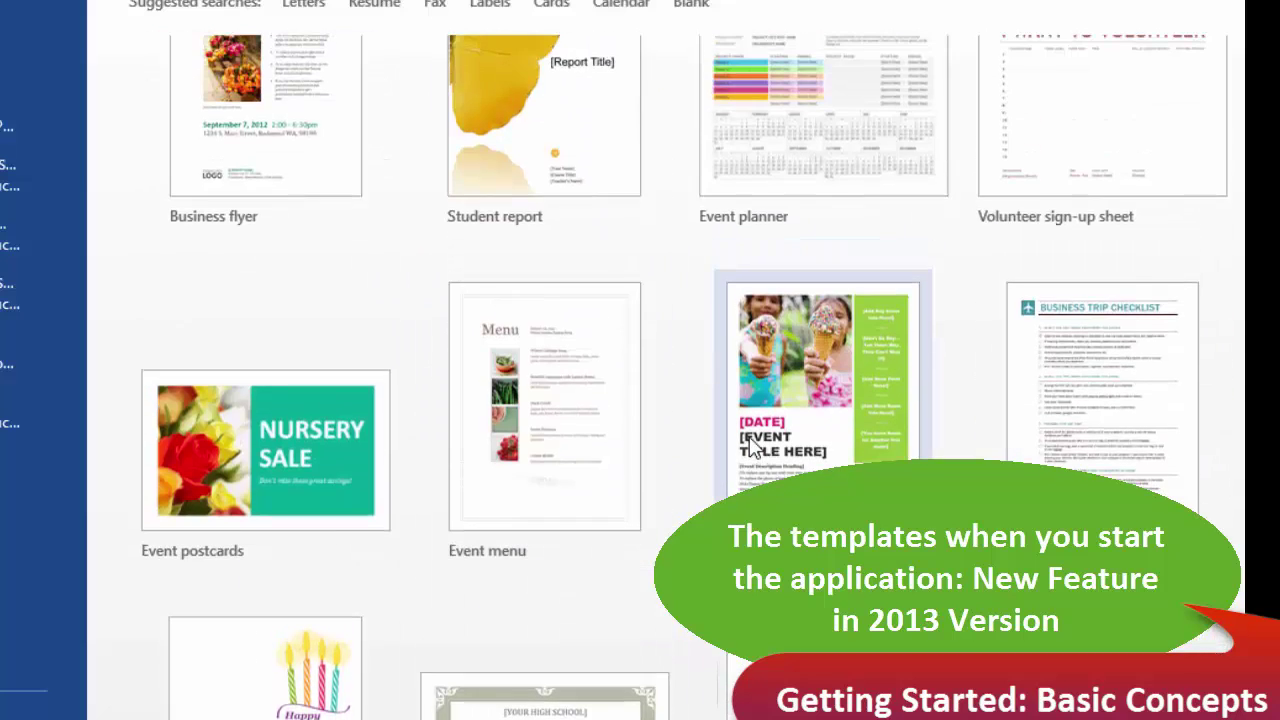
{"action": "scroll", "coordinate": [828, 462], "scroll_direction": "up", "scroll_amount": 2}
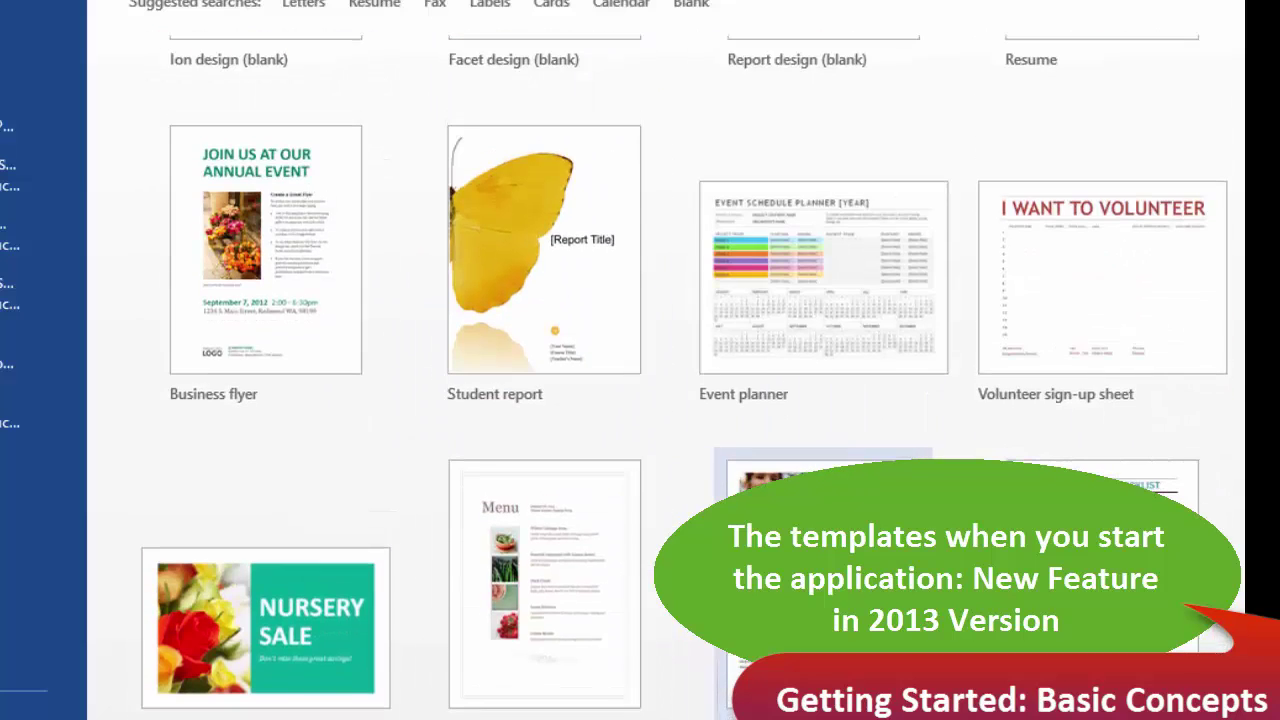
{"action": "left_click", "coordinate": [828, 462]}
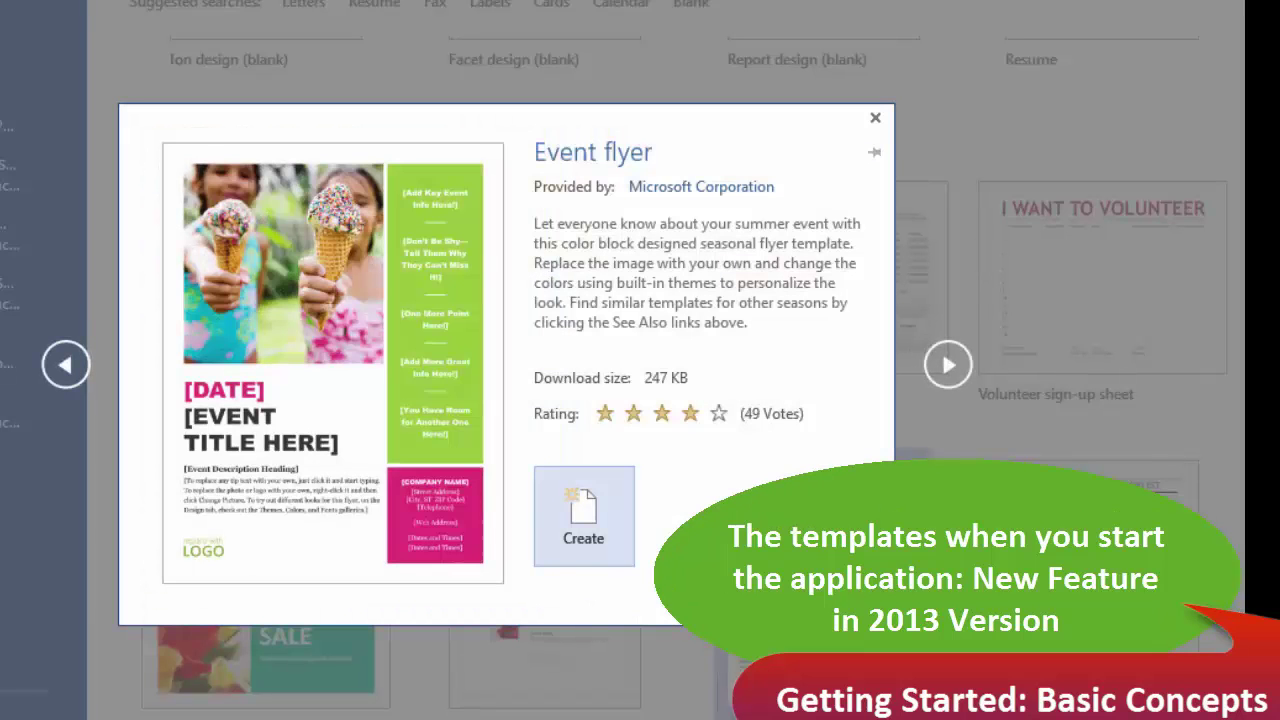
{"action": "left_click", "coordinate": [583, 530]}
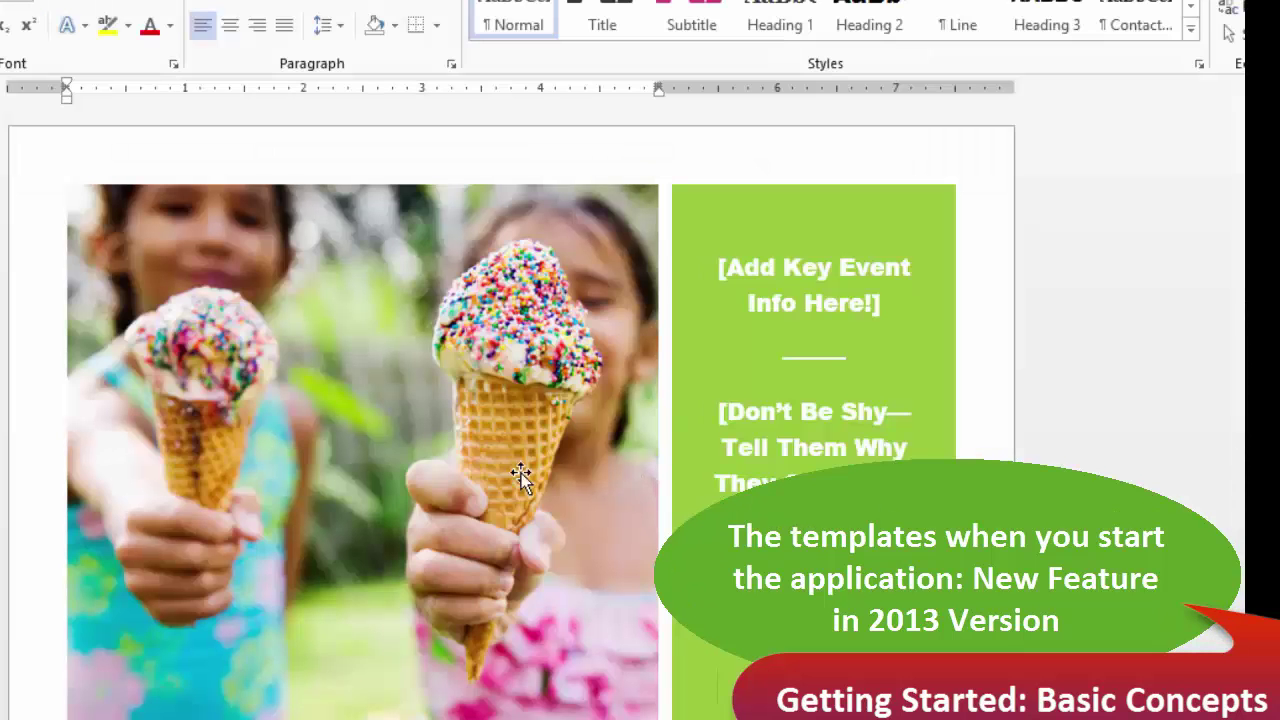
Step: Look over the flyer's placeholder text, picture and logo area, and close the document without saving
{"action": "left_click", "coordinate": [820, 300]}
{"action": "scroll", "coordinate": [827, 426], "scroll_direction": "down", "scroll_amount": 2}
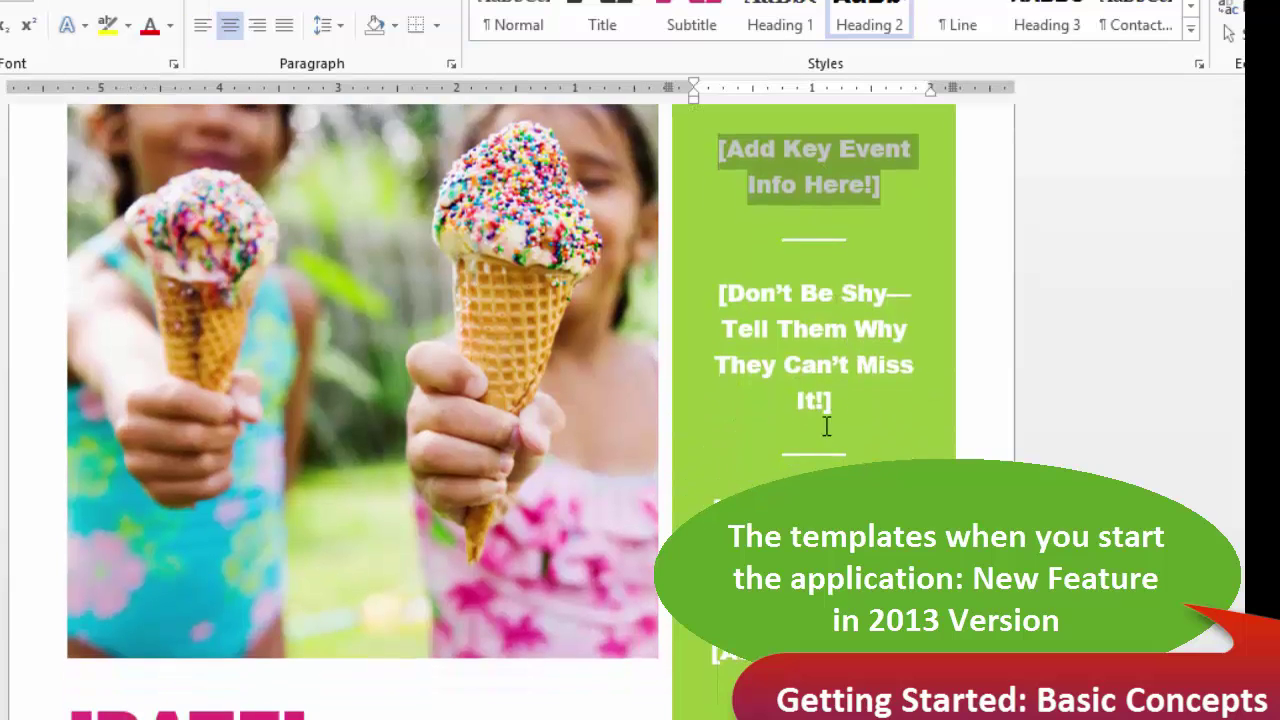
{"action": "scroll", "coordinate": [827, 426], "scroll_direction": "down", "scroll_amount": 9}
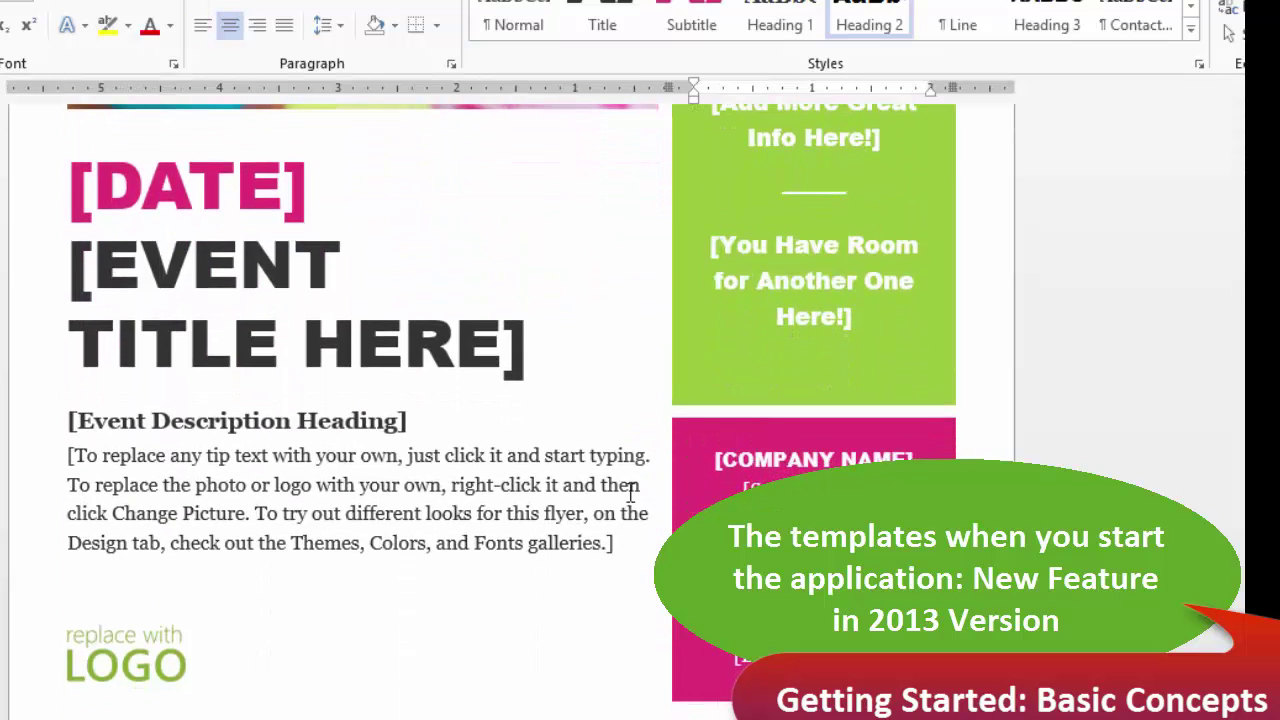
{"action": "scroll", "coordinate": [565, 500], "scroll_direction": "up", "scroll_amount": 6}
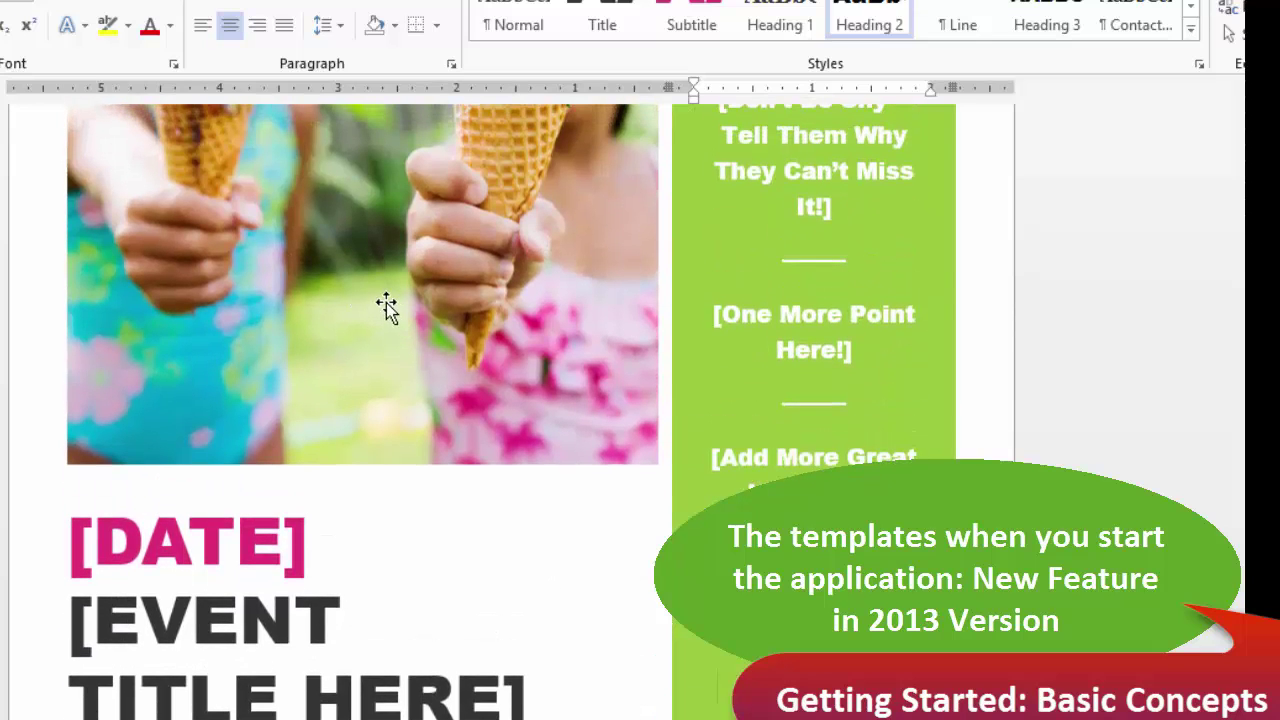
{"action": "key", "text": "alt+F4"}
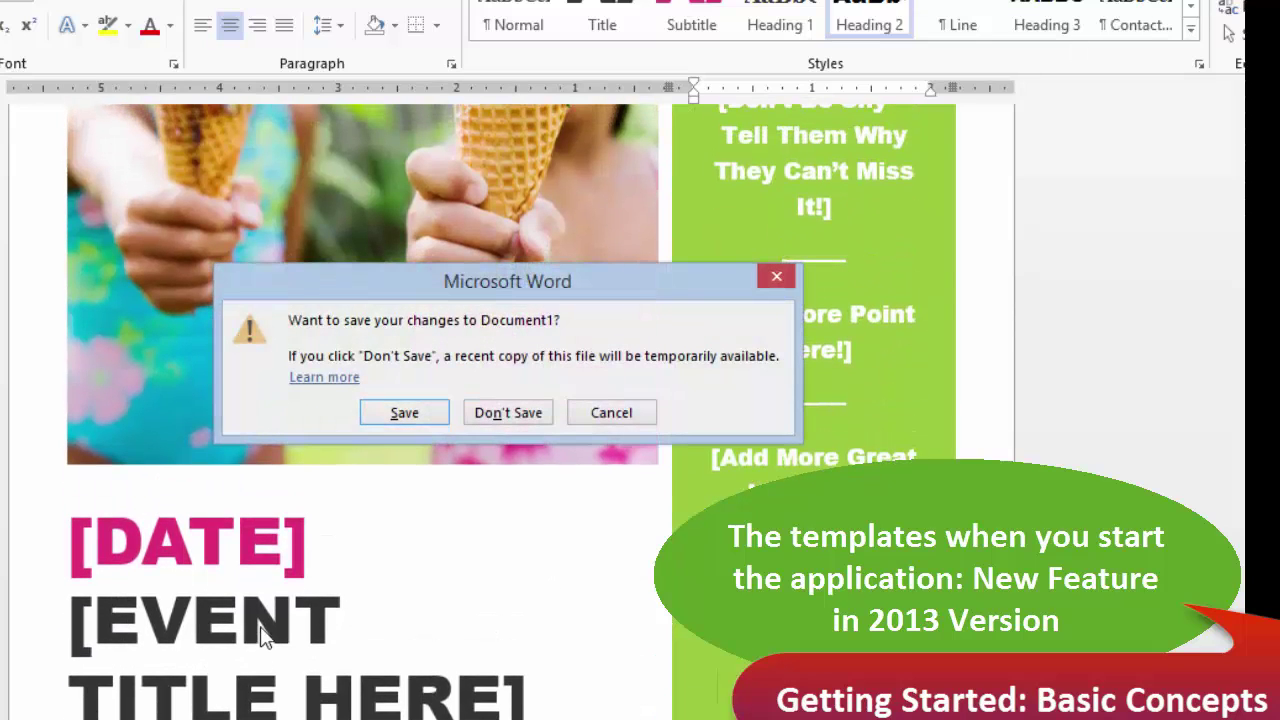
{"action": "left_click", "coordinate": [516, 416]}
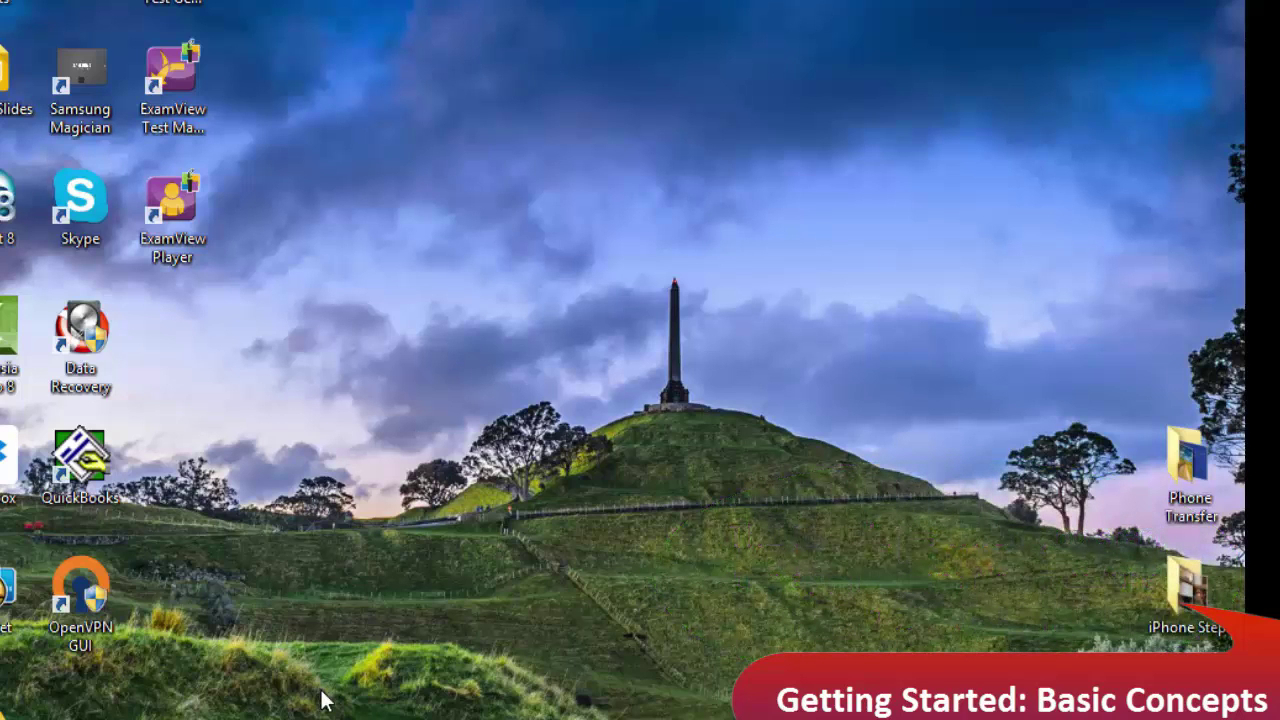
Step: Start Word 2013 again from the installed apps and create a blank document
{"action": "key", "text": "super"}
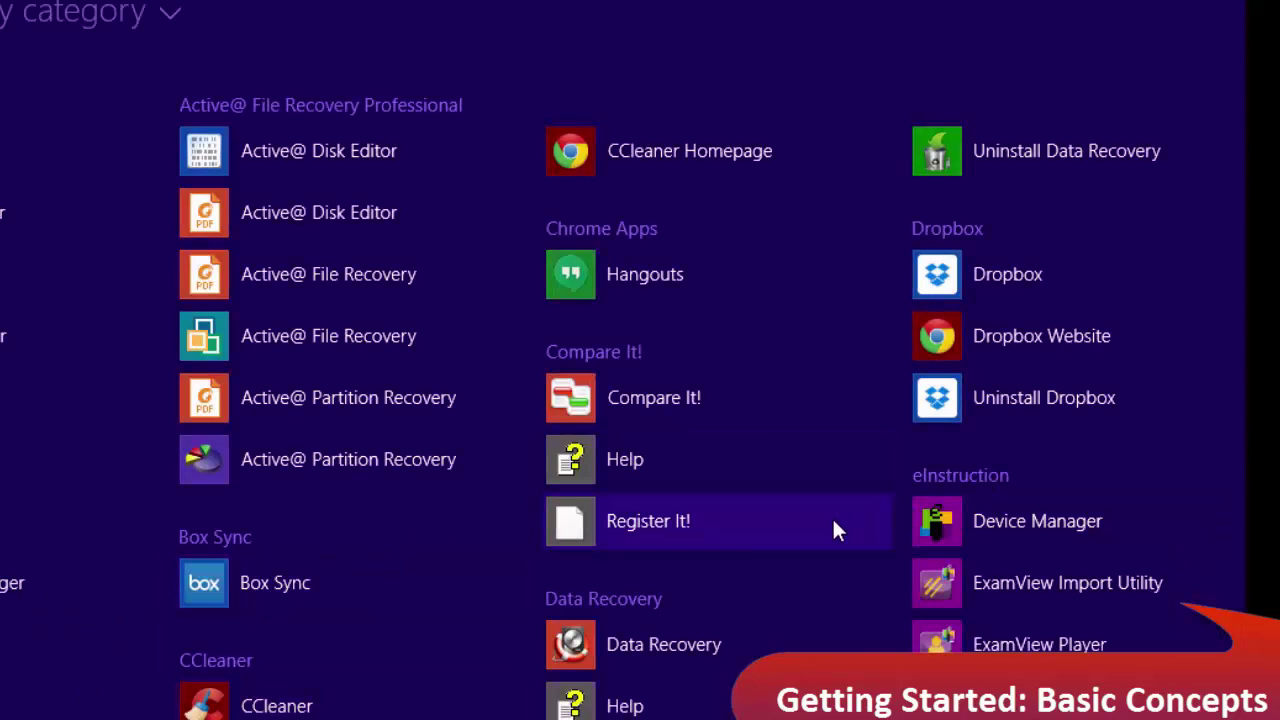
{"action": "scroll", "coordinate": [831, 523], "scroll_direction": "down", "scroll_amount": 10}
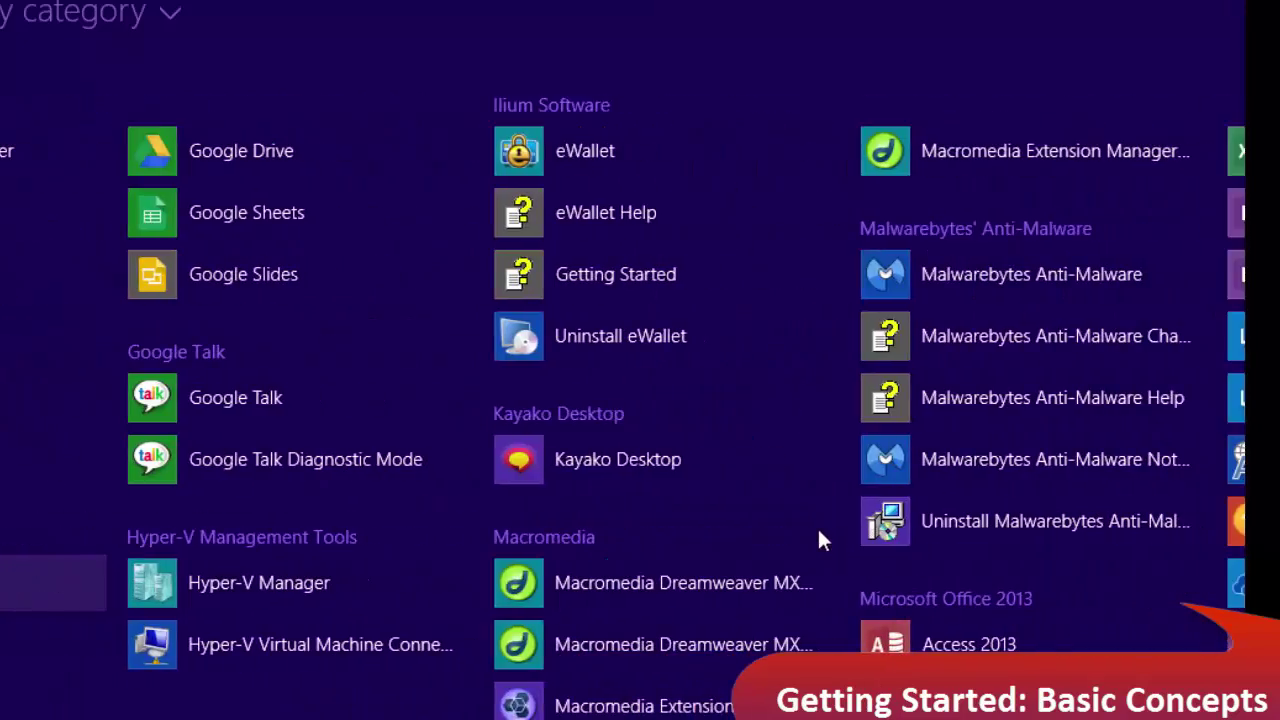
{"action": "scroll", "coordinate": [787, 561], "scroll_direction": "down", "scroll_amount": 5}
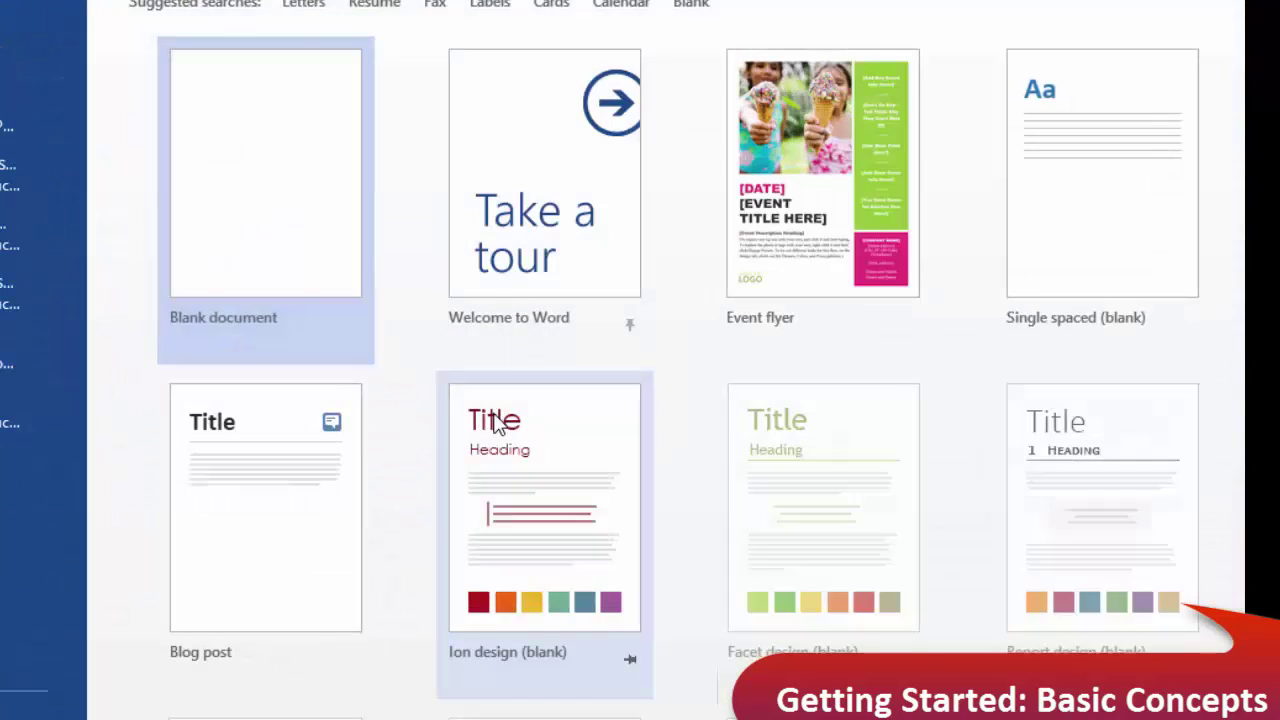
{"action": "left_click", "coordinate": [253, 202]}
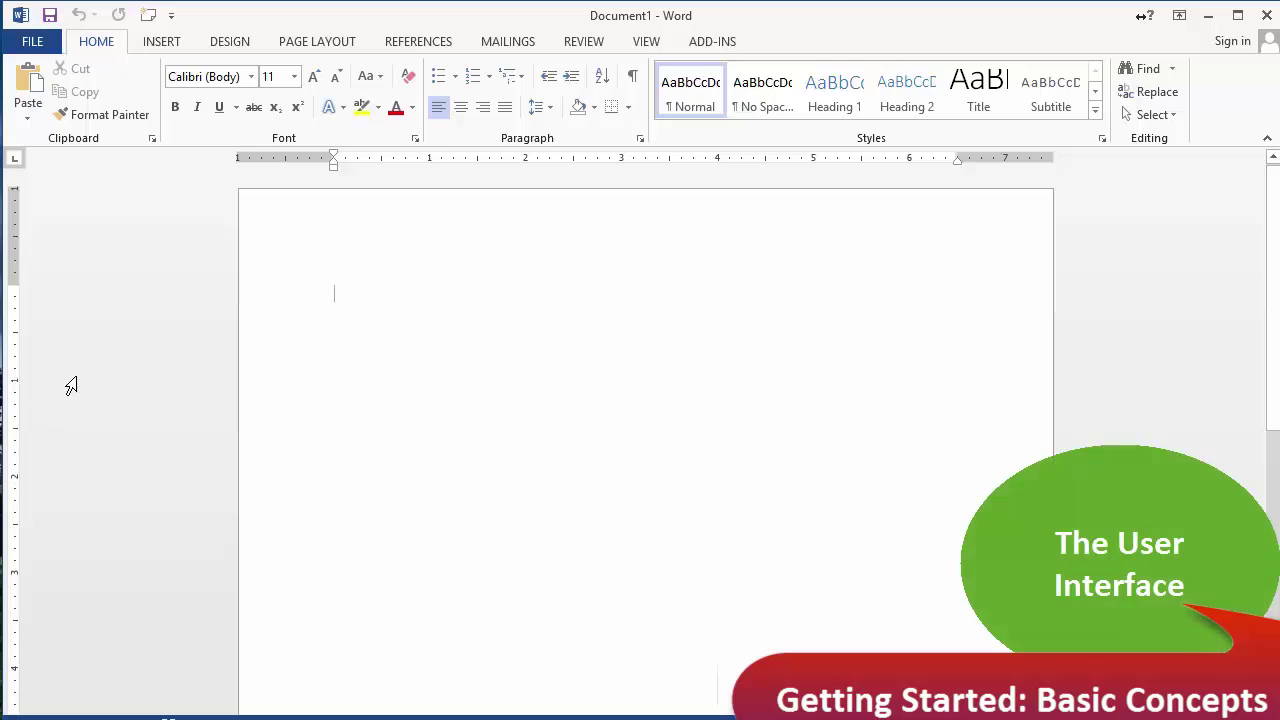
Step: Examine the document's Info page and the Share, Export and Account pages
{"action": "left_click", "coordinate": [35, 44]}
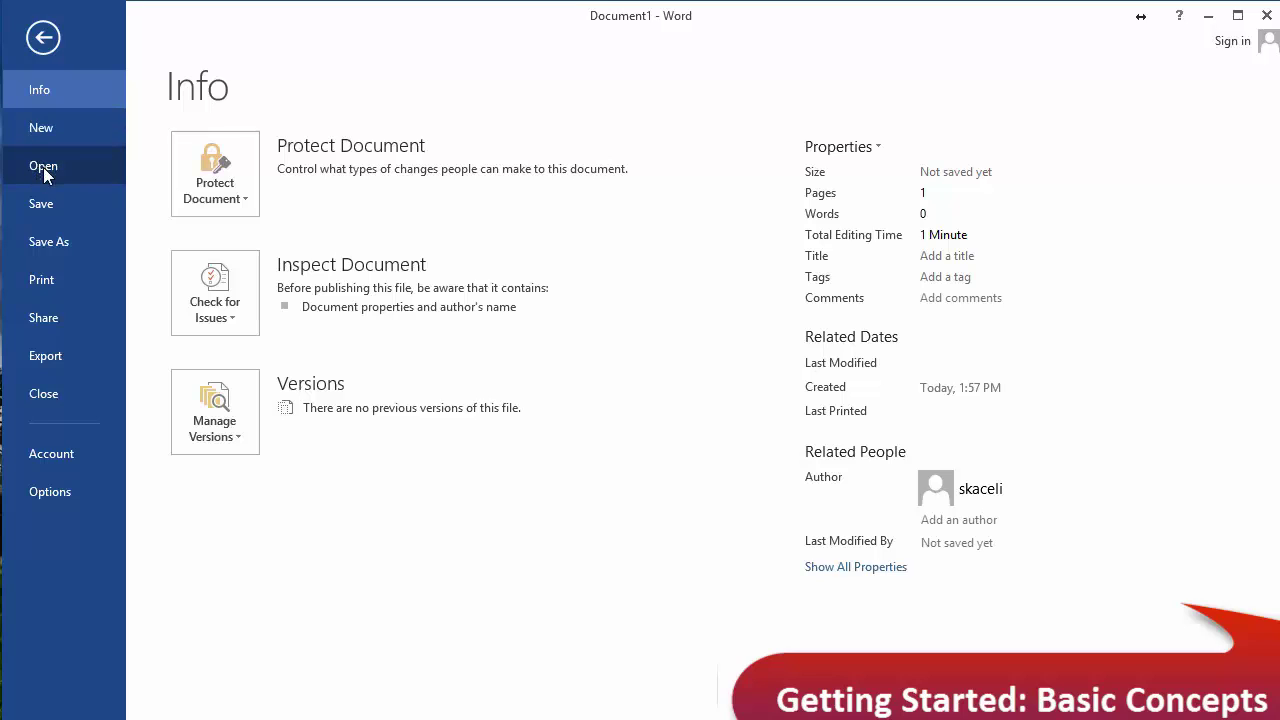
{"action": "left_click", "coordinate": [50, 323]}
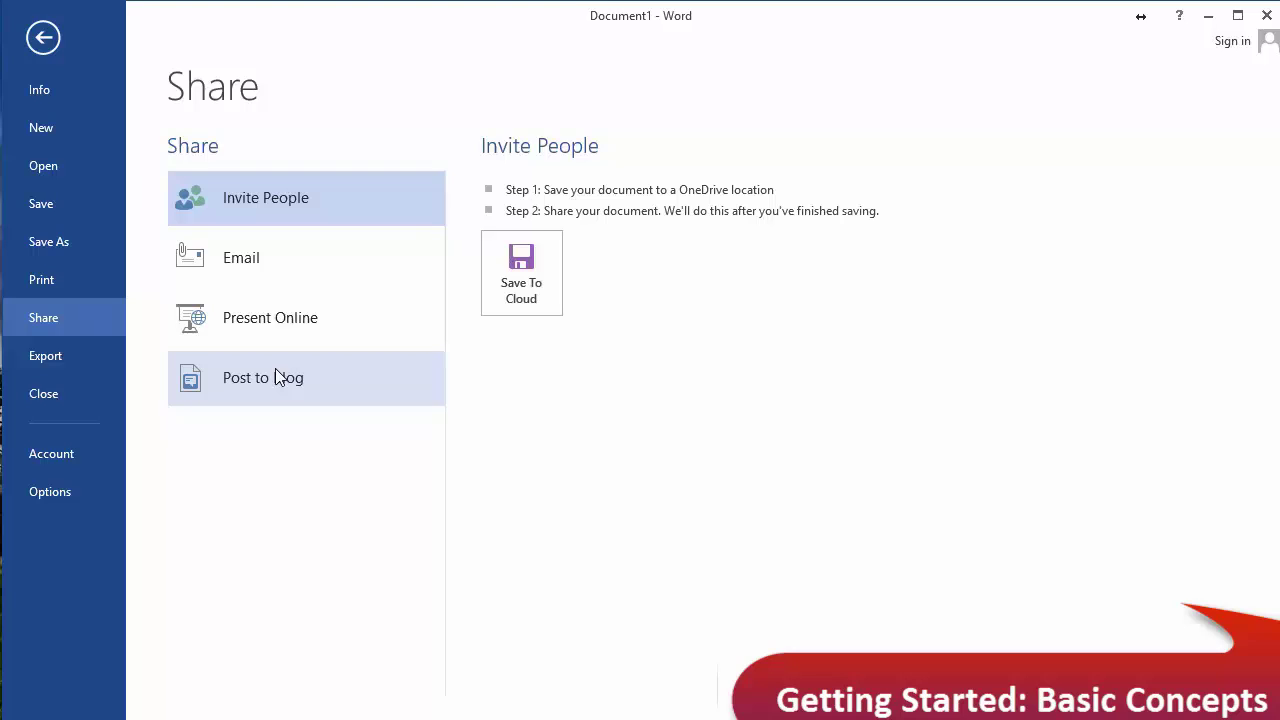
{"action": "left_click", "coordinate": [64, 366]}
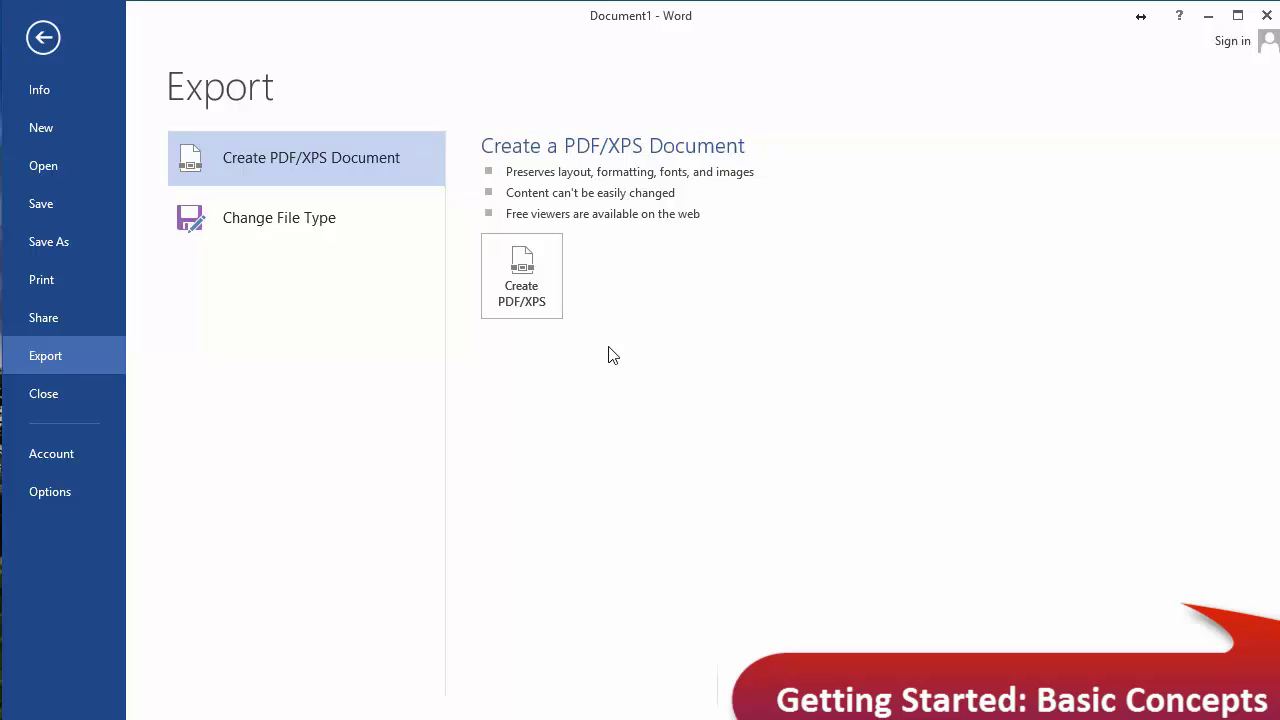
{"action": "left_click", "coordinate": [57, 456]}
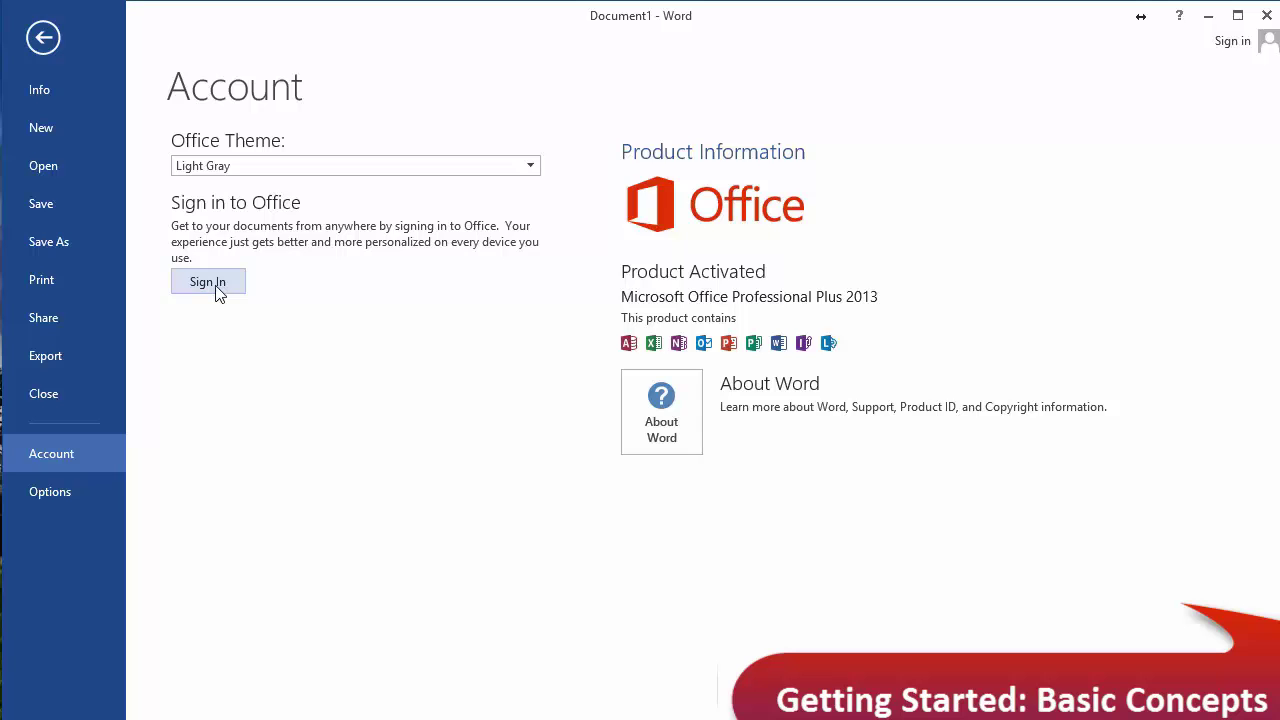
Step: Examine the Word Options categories from General to Trust Center, close them, and return to the document by way of the Info page
{"action": "left_click", "coordinate": [54, 493]}
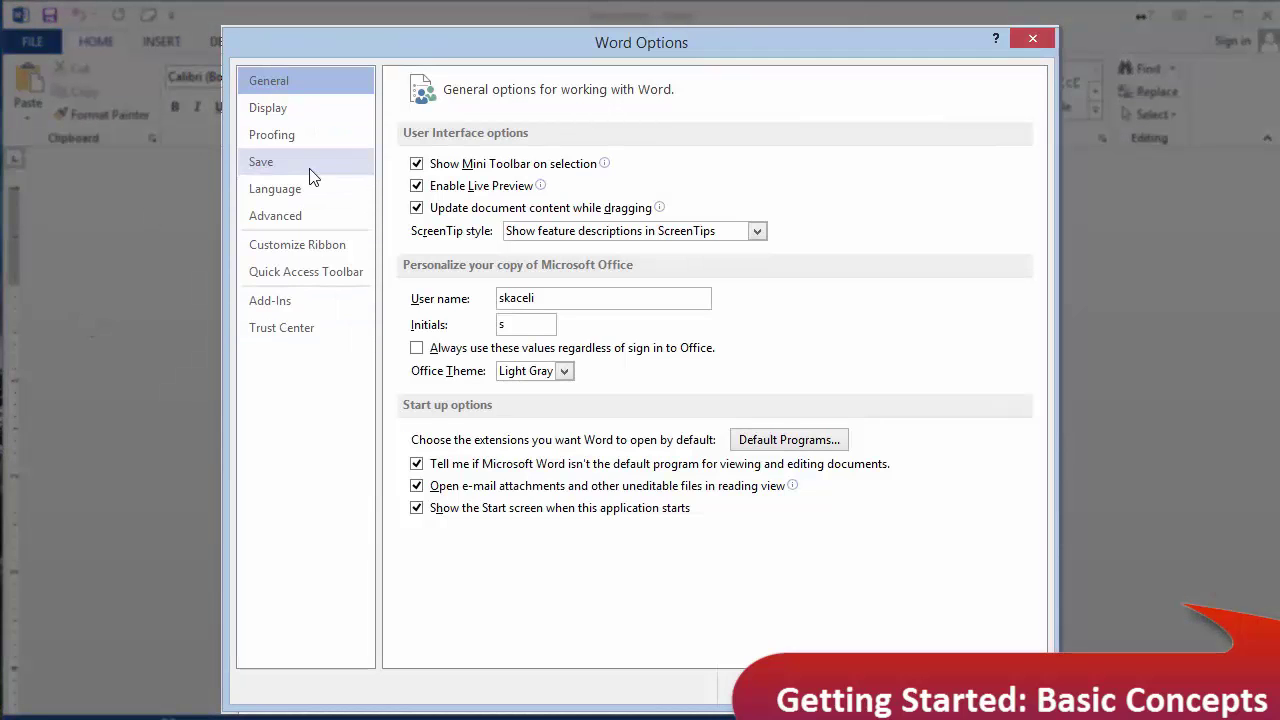
{"action": "left_click", "coordinate": [272, 110]}
{"action": "left_click", "coordinate": [271, 134]}
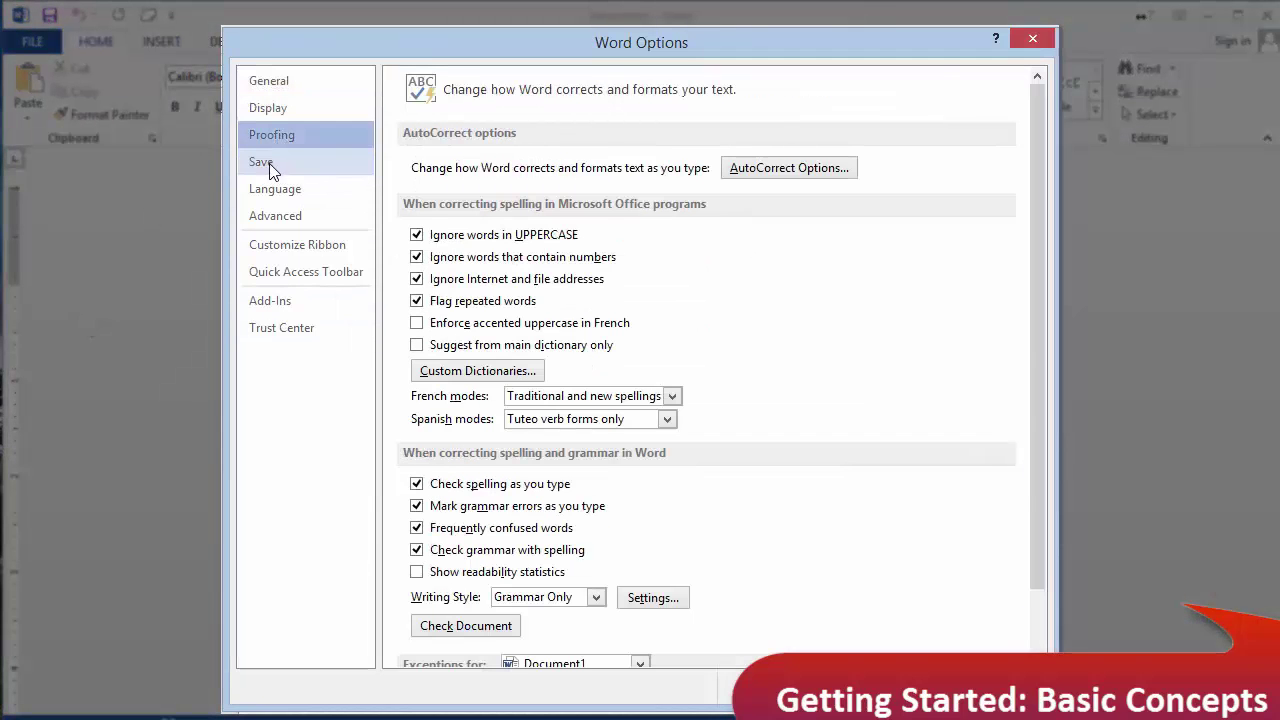
{"action": "left_click", "coordinate": [262, 163]}
{"action": "left_click", "coordinate": [272, 190]}
{"action": "left_click", "coordinate": [286, 222]}
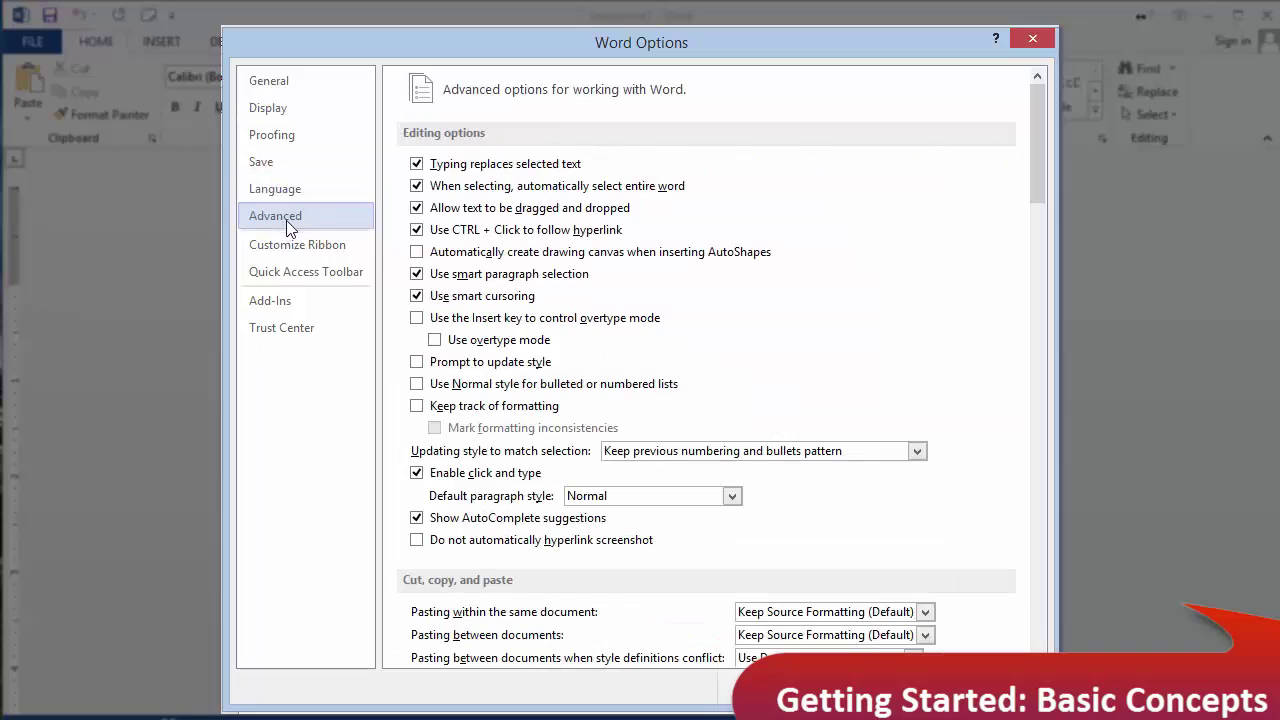
{"action": "left_click", "coordinate": [272, 245]}
{"action": "left_click", "coordinate": [275, 330]}
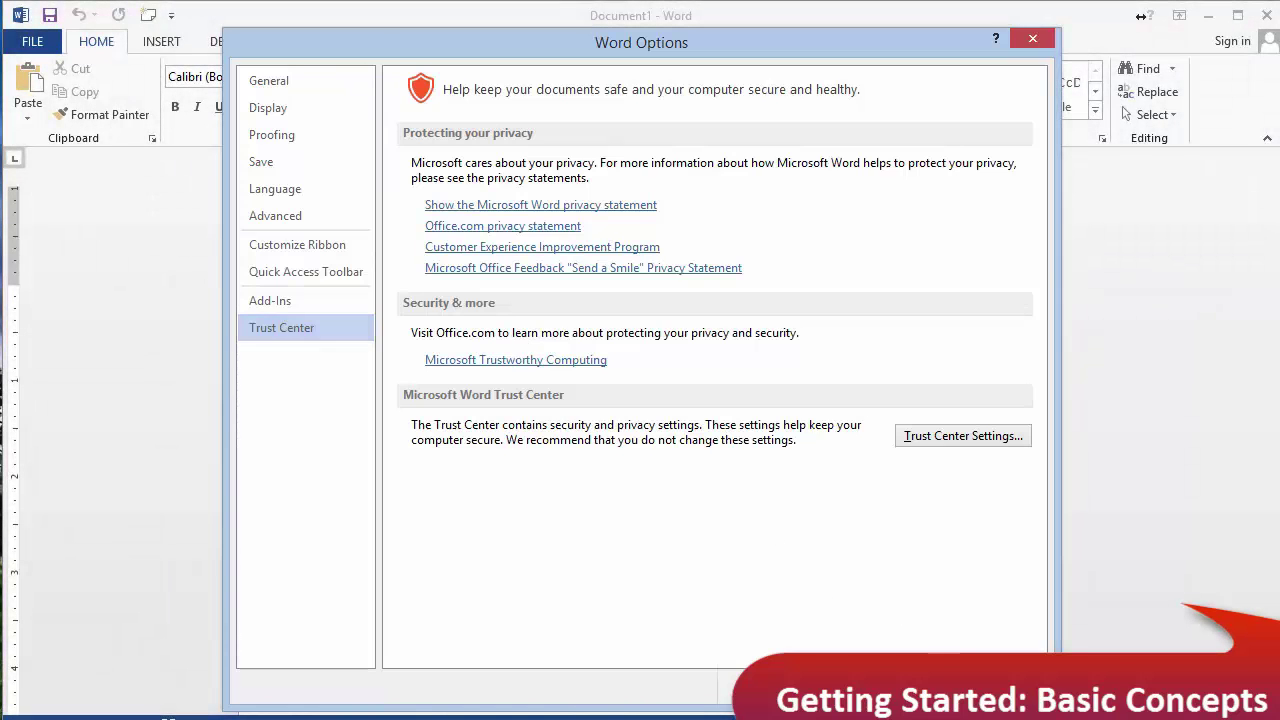
{"action": "left_click", "coordinate": [1000, 688]}
{"action": "left_click", "coordinate": [30, 42]}
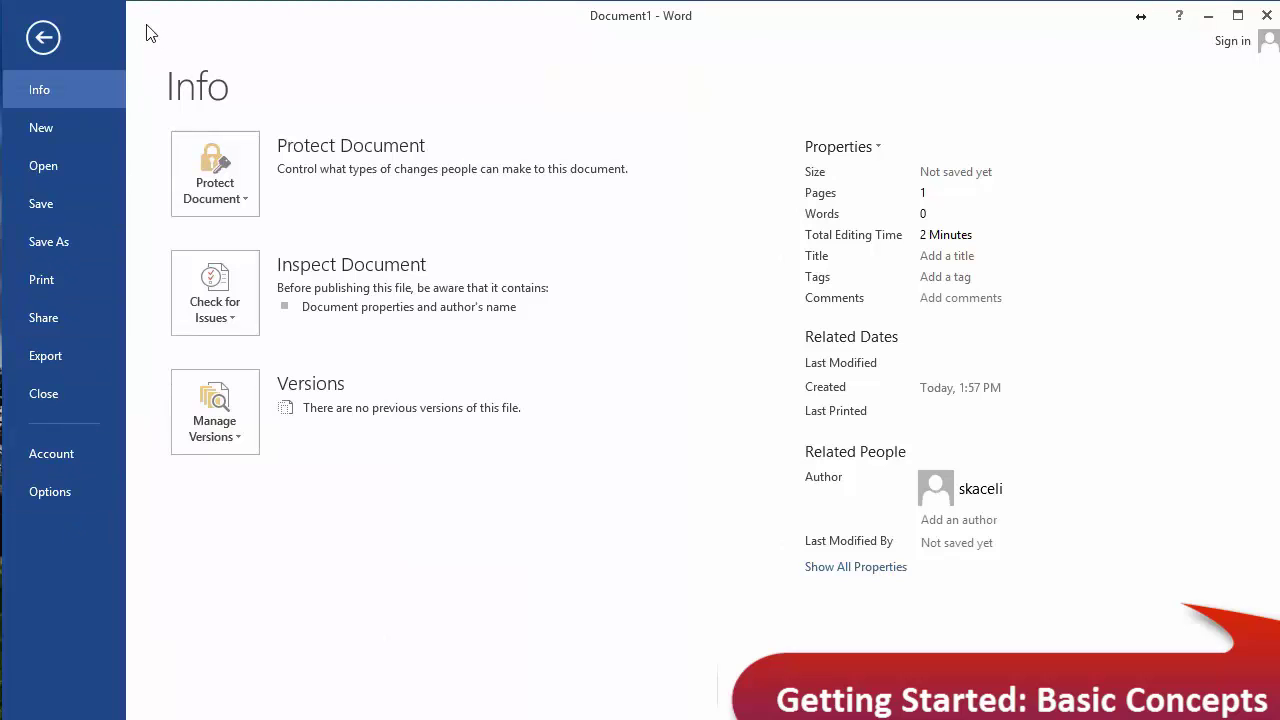
{"action": "left_click", "coordinate": [43, 38]}
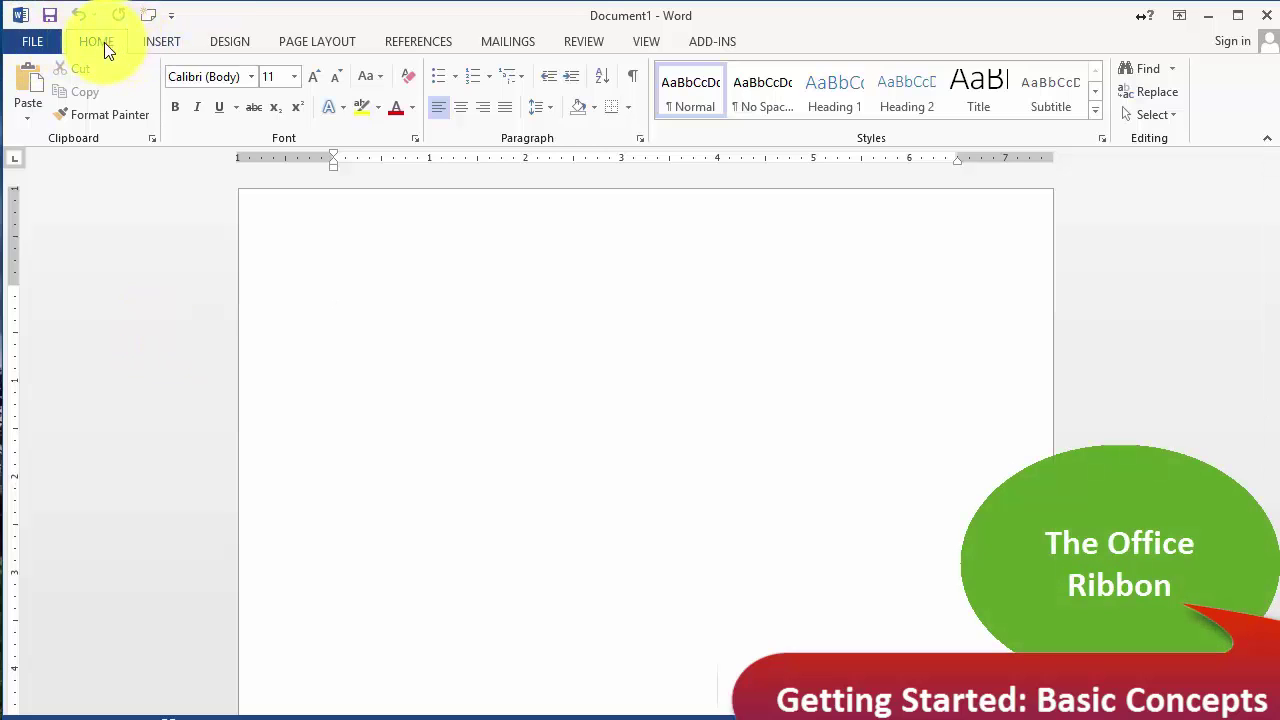
Step: Look through the Insert, Design, Page Layout, References and Review command sets of the ribbon
{"action": "left_click", "coordinate": [160, 46]}
{"action": "left_click", "coordinate": [226, 43]}
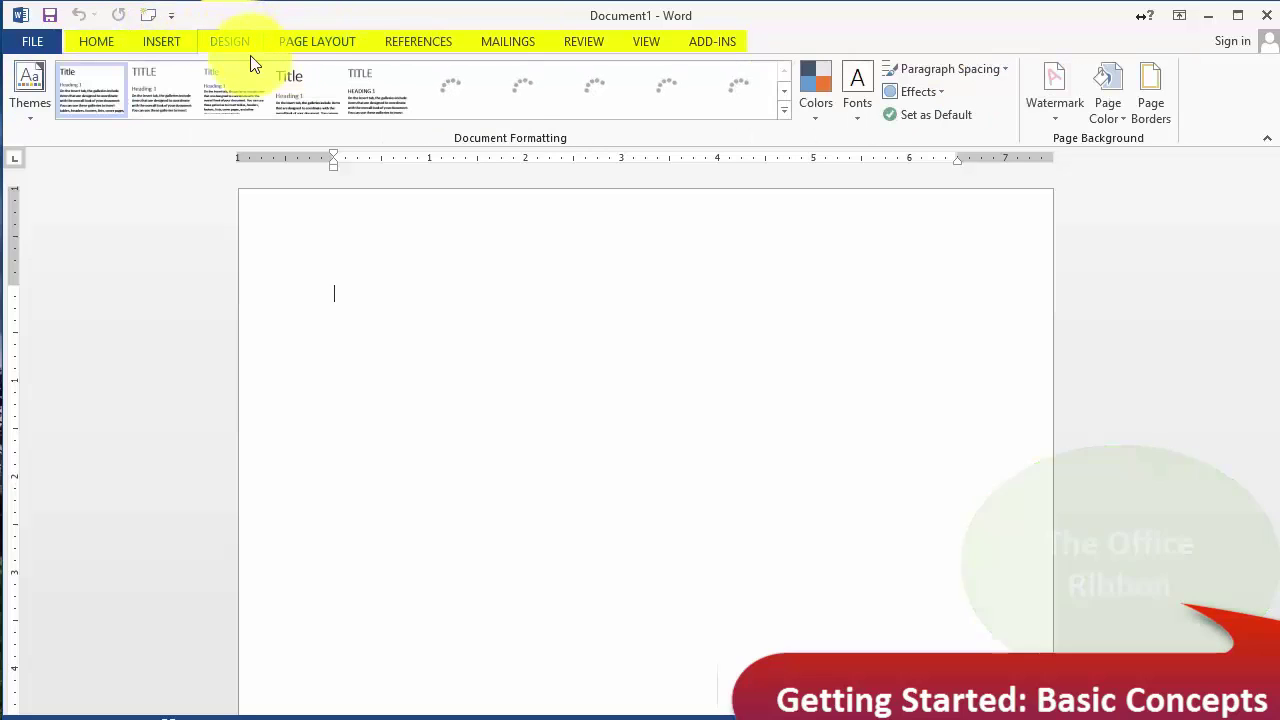
{"action": "left_click", "coordinate": [319, 47]}
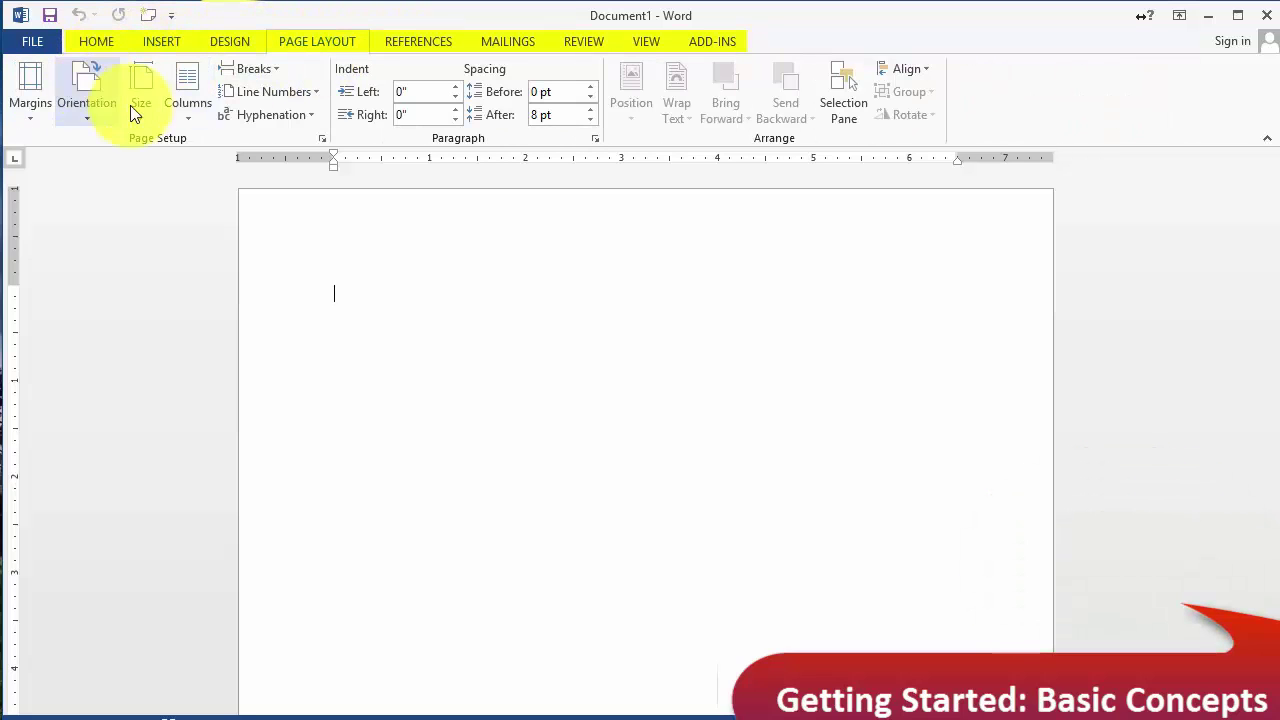
{"action": "left_click", "coordinate": [425, 43]}
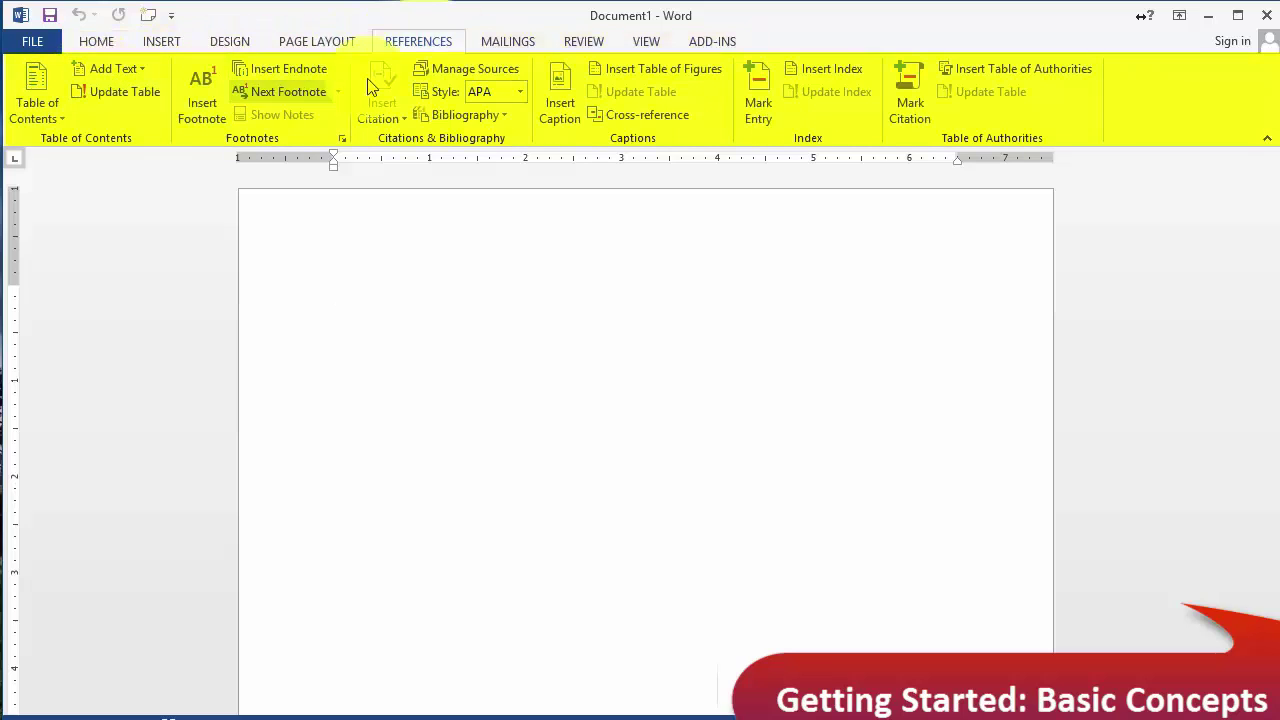
{"action": "scroll", "coordinate": [531, 43], "scroll_direction": "down", "scroll_amount": 2}
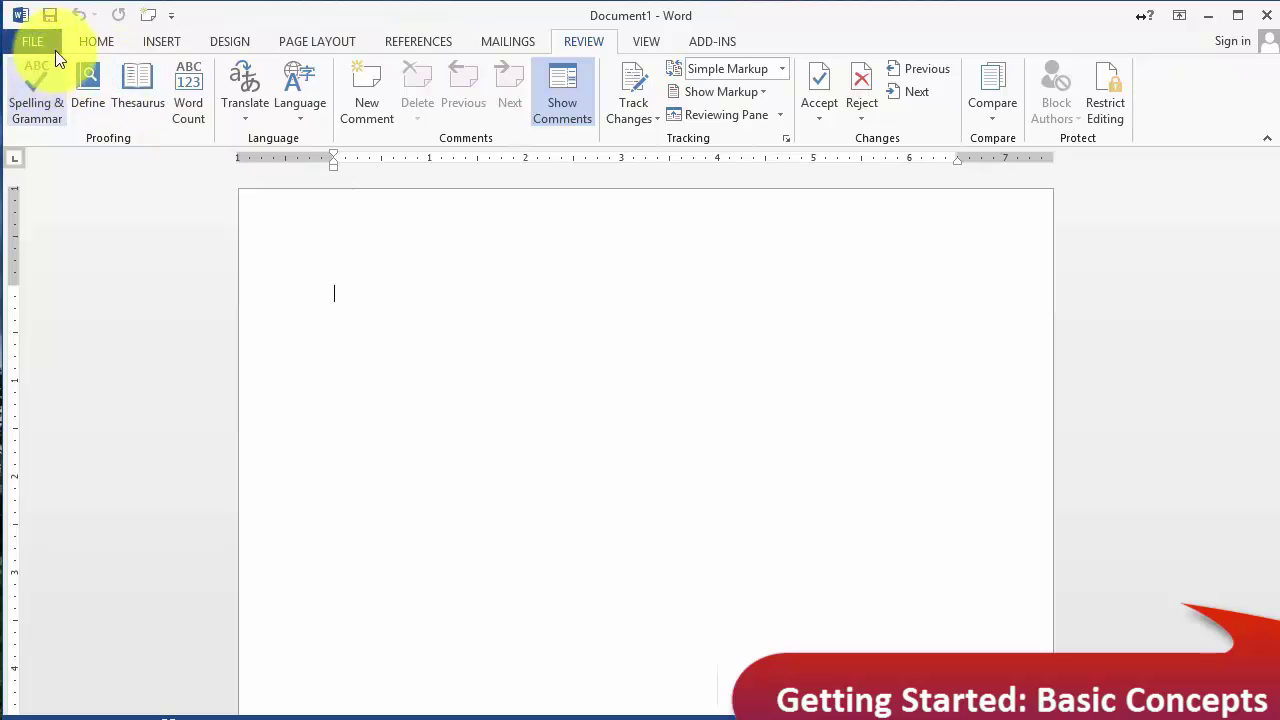
Step: Go through the Home, Insert, Design, Page Layout and References commands once more, ending at Page Layout
{"action": "left_click", "coordinate": [87, 40]}
{"action": "left_click", "coordinate": [166, 42]}
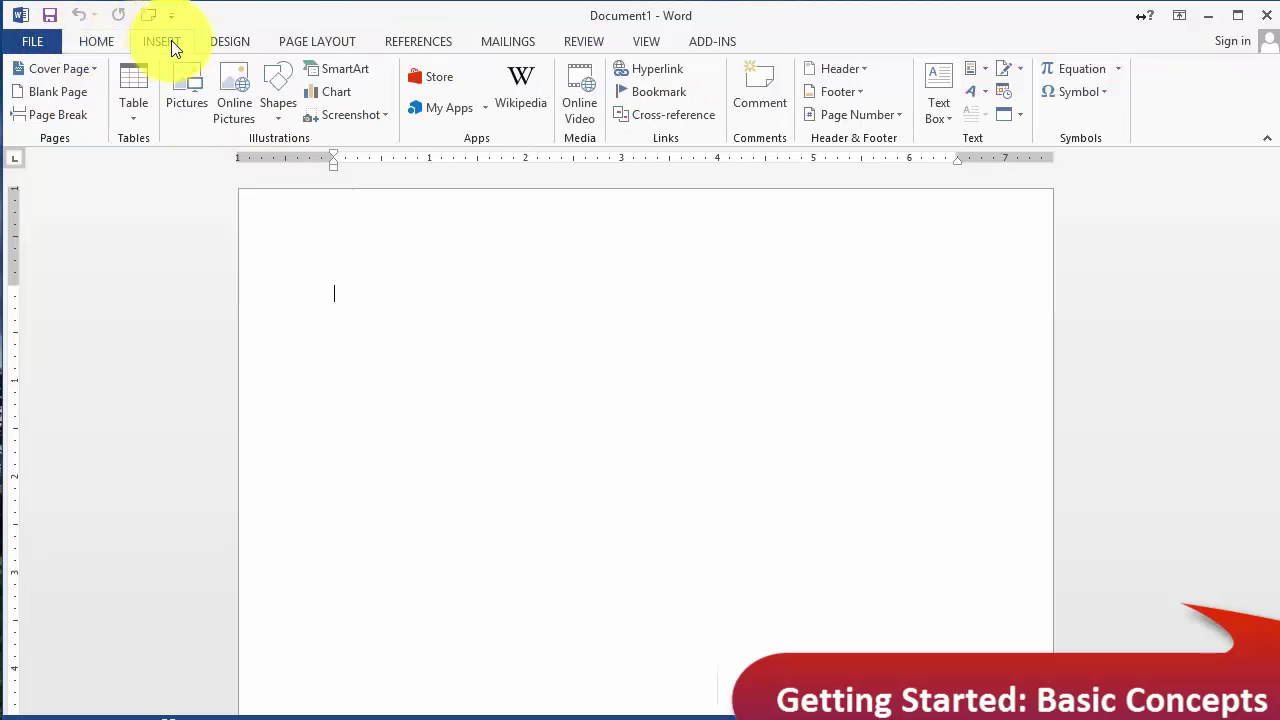
{"action": "left_click", "coordinate": [217, 45]}
{"action": "left_click", "coordinate": [299, 45]}
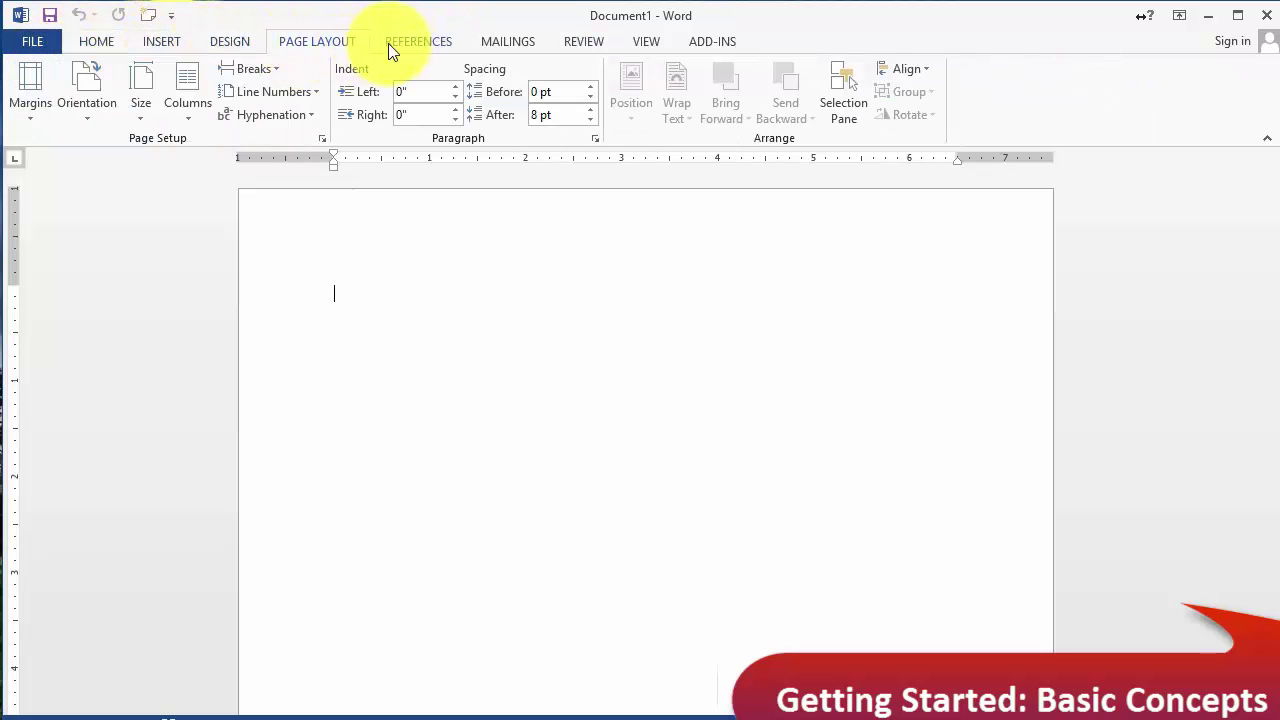
{"action": "left_click", "coordinate": [400, 43]}
{"action": "left_click", "coordinate": [313, 44]}
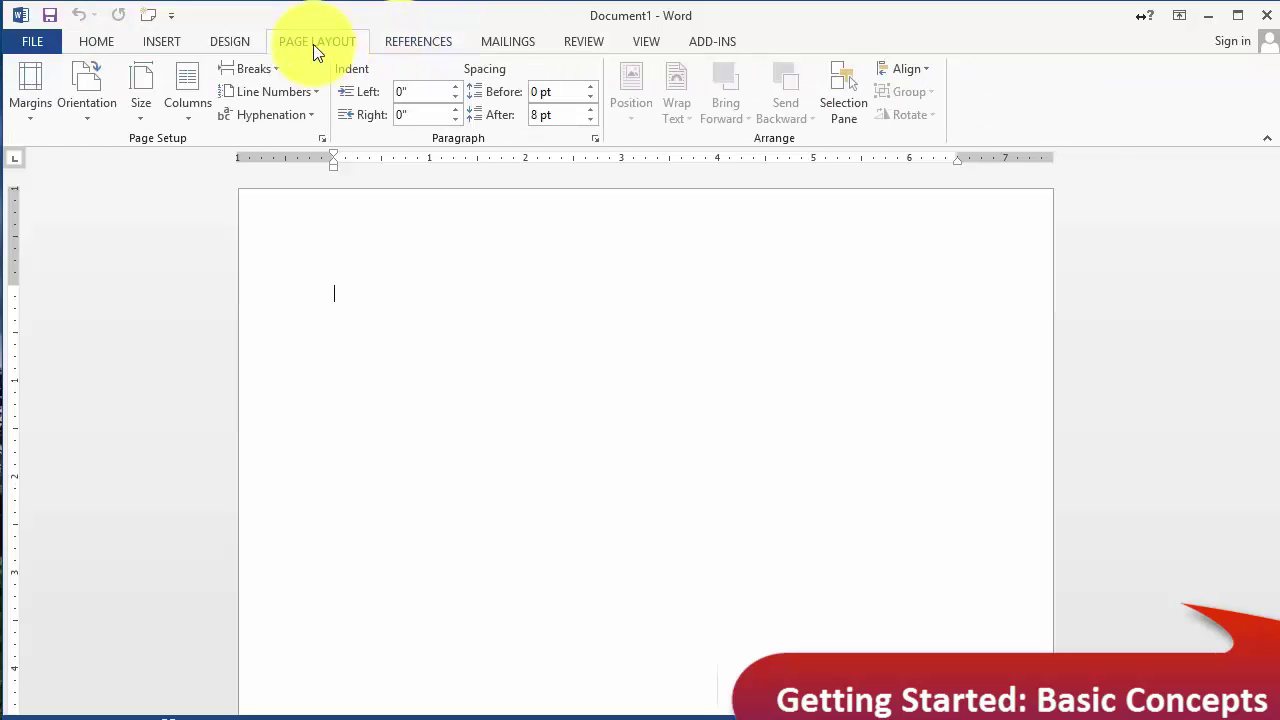
Step: View the full Font settings from the Home commands and cancel them without changes
{"action": "left_click", "coordinate": [109, 42]}
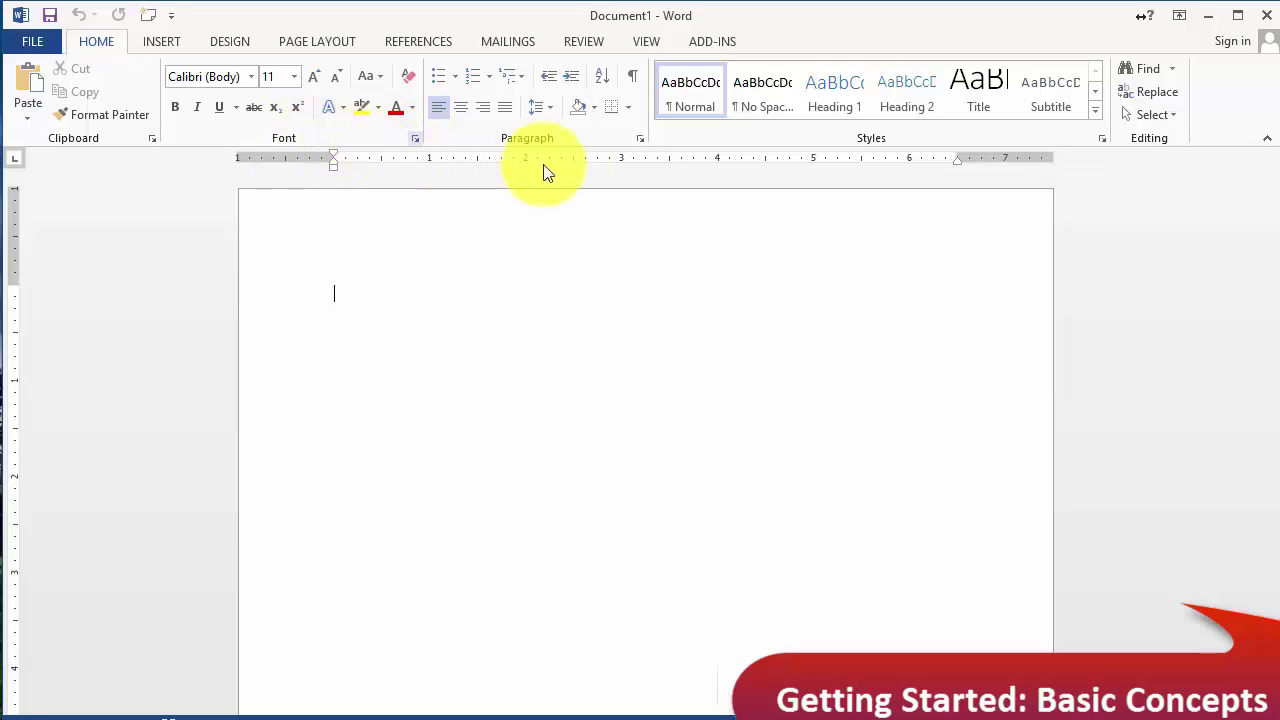
{"action": "left_click", "coordinate": [415, 139]}
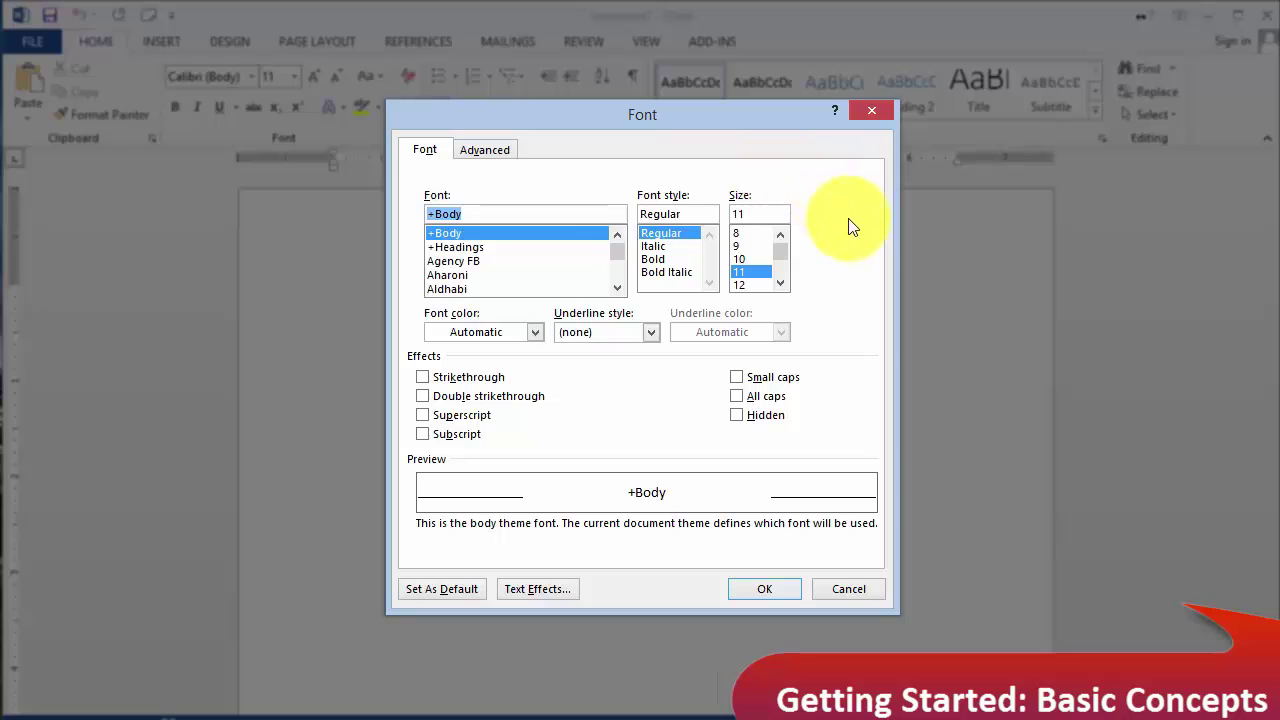
{"action": "left_click", "coordinate": [864, 588]}
Step: View the Insert command groups and return to the Home commands
{"action": "left_click", "coordinate": [158, 42]}
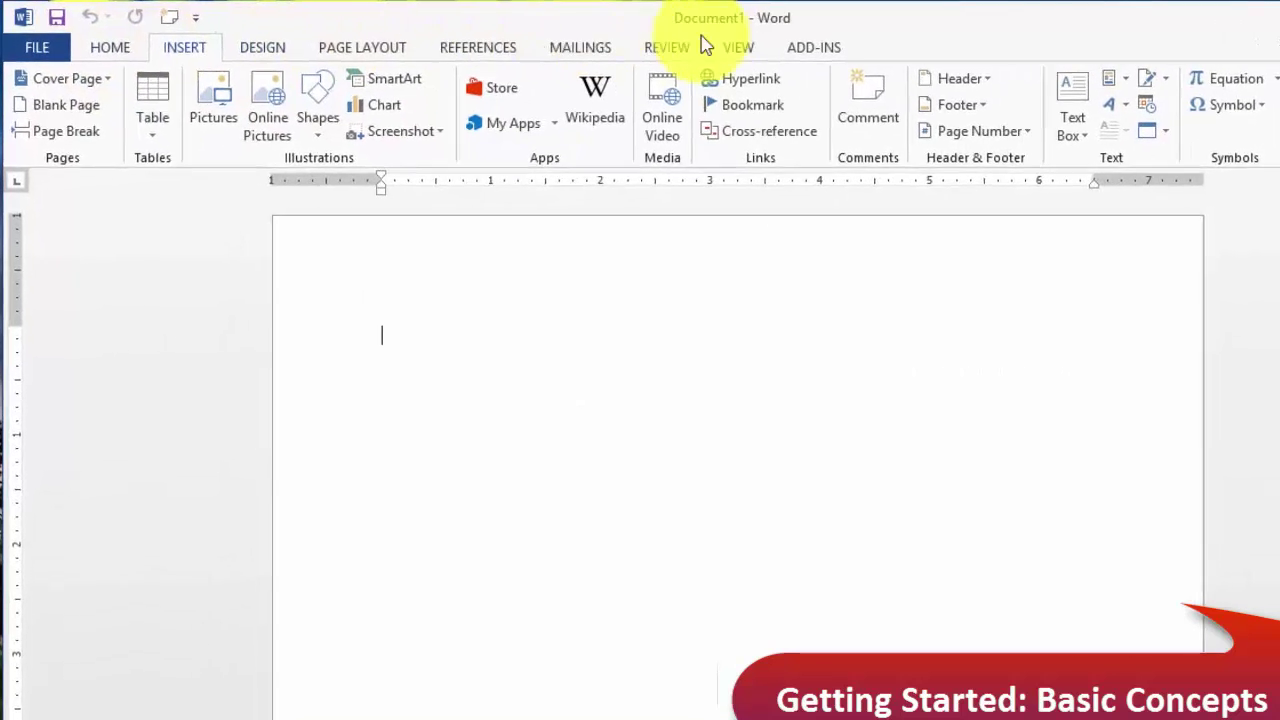
{"action": "left_click", "coordinate": [140, 55]}
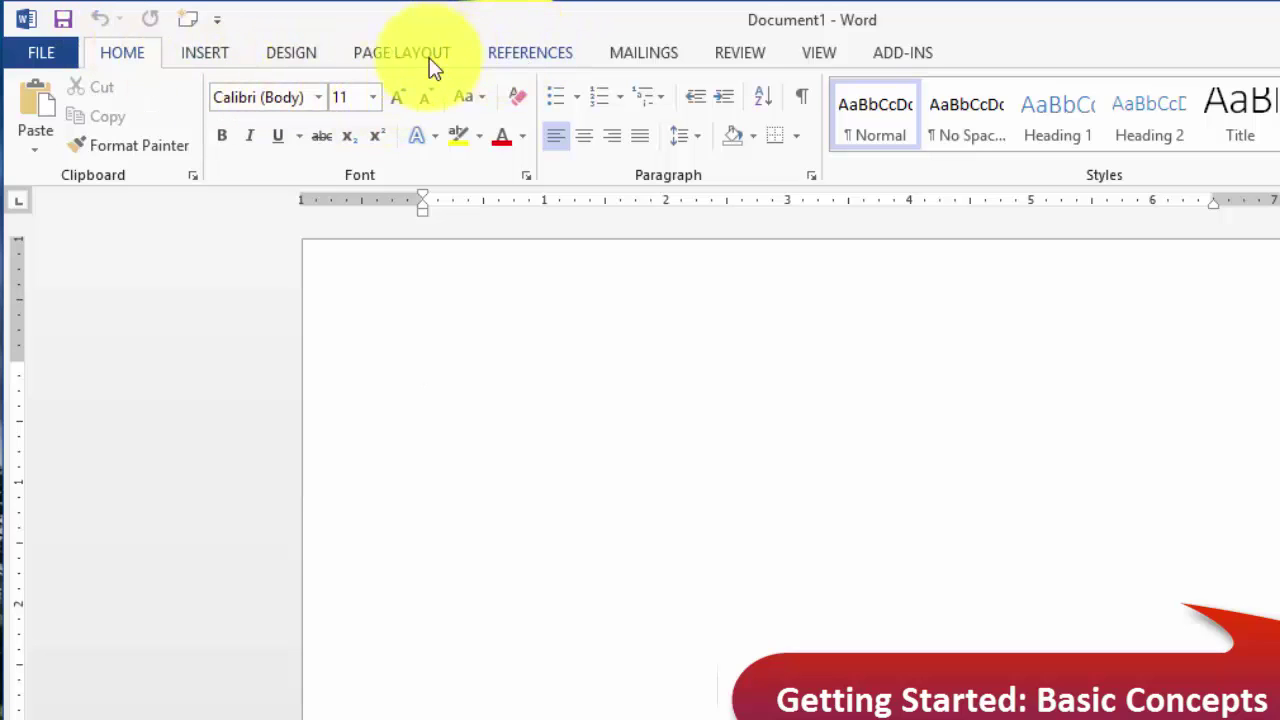
Step: Add the Pictures command from the Insert commands to the Quick Access Toolbar
{"action": "left_click", "coordinate": [210, 56]}
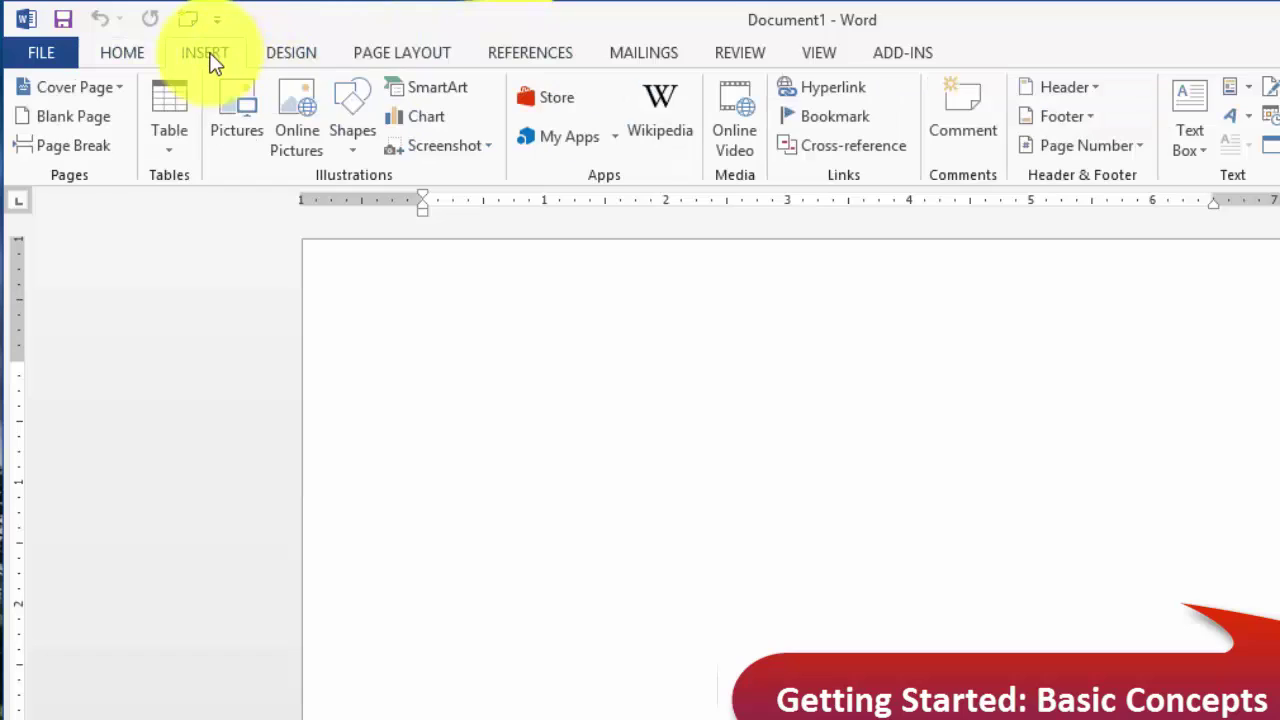
{"action": "right_click", "coordinate": [230, 118]}
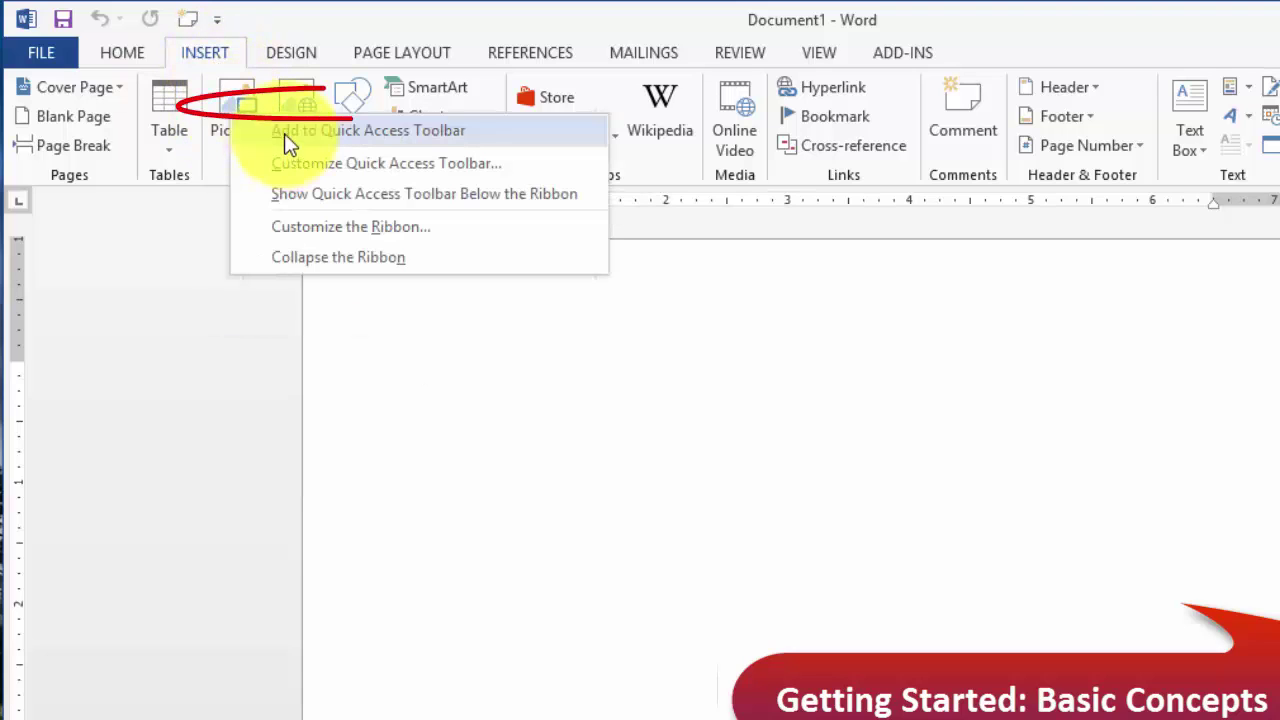
{"action": "key", "text": "Escape"}
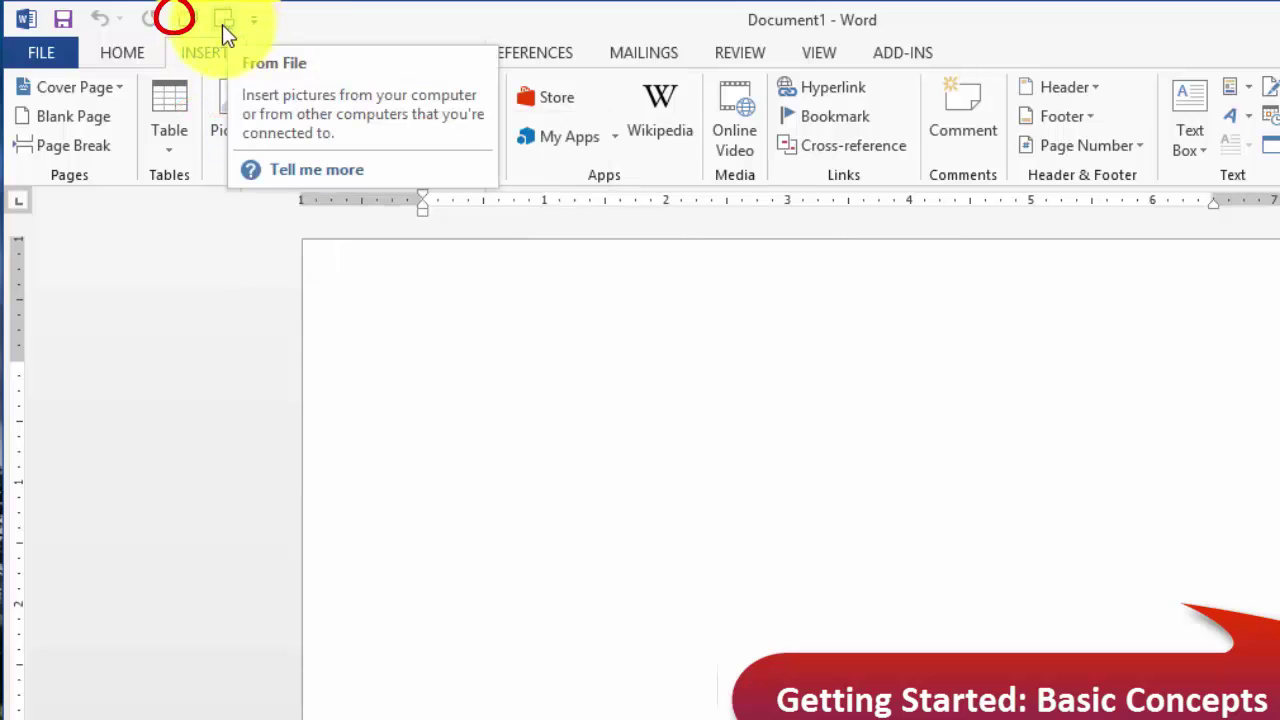
Step: Return to the Home commands and enter the sample text "frwerewrewrewrw" in the blank document
{"action": "left_click", "coordinate": [124, 56]}
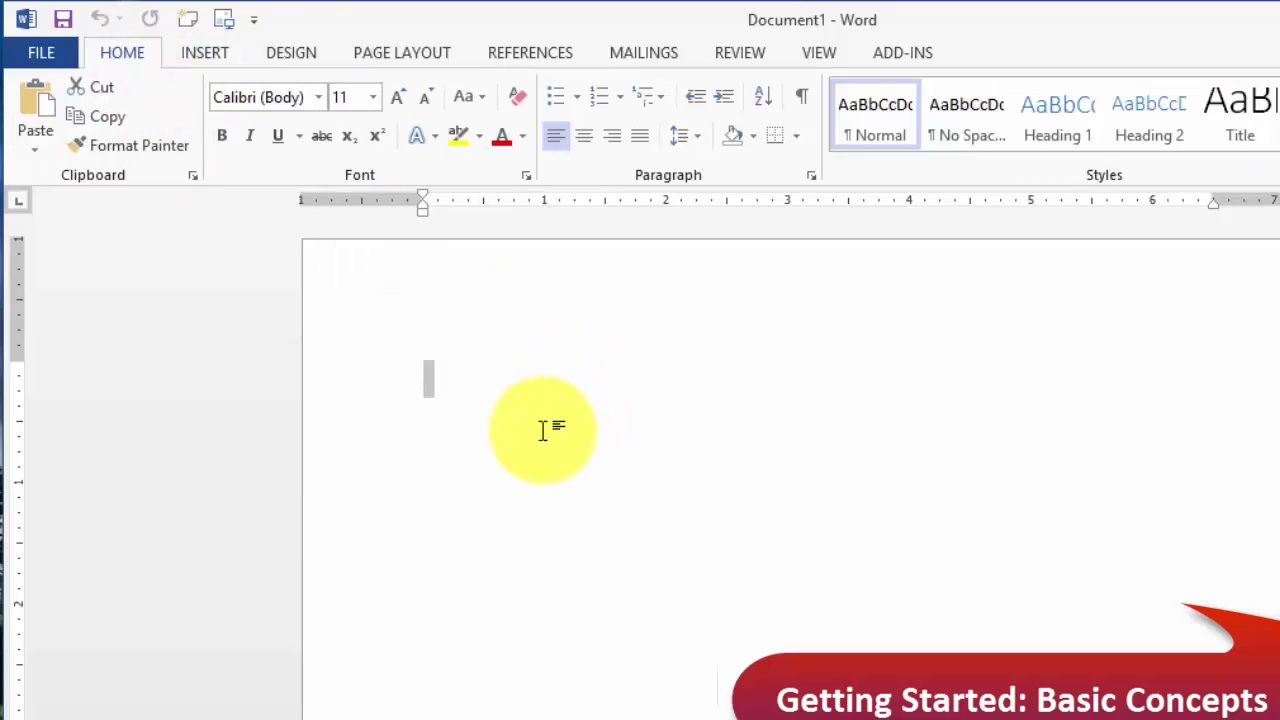
{"action": "left_click", "coordinate": [512, 402]}
{"action": "type", "text": "frwerewrewrewrw"}
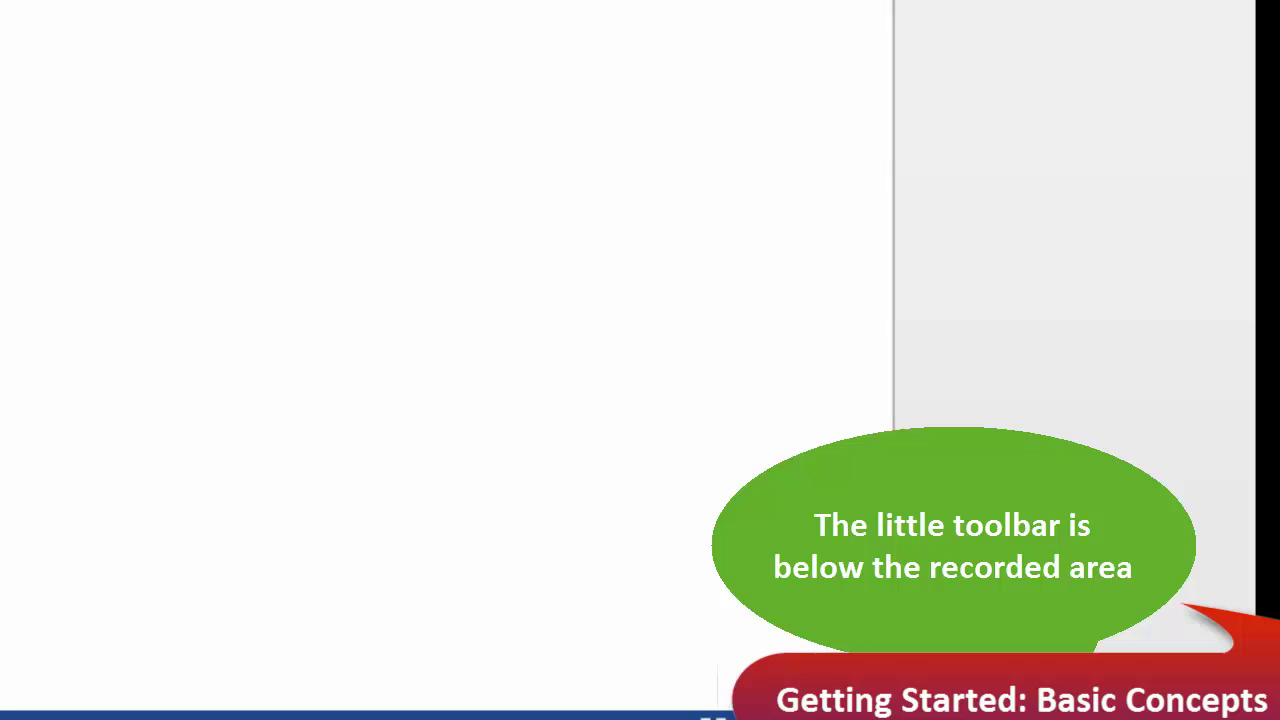
Step: View the document in Read Mode and return it to Print Layout
{"action": "left_click_drag", "start_coordinate": [1088, 717], "coordinate": [1080, 717]}
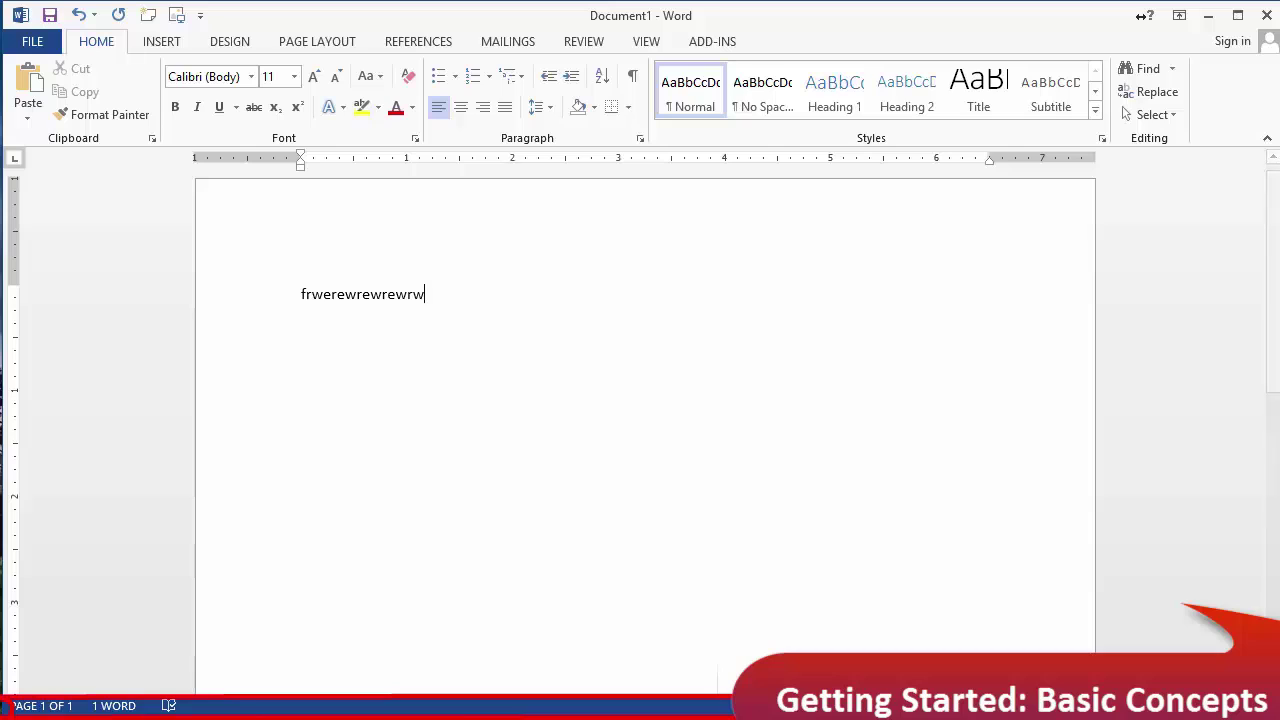
{"action": "left_click", "coordinate": [1017, 706]}
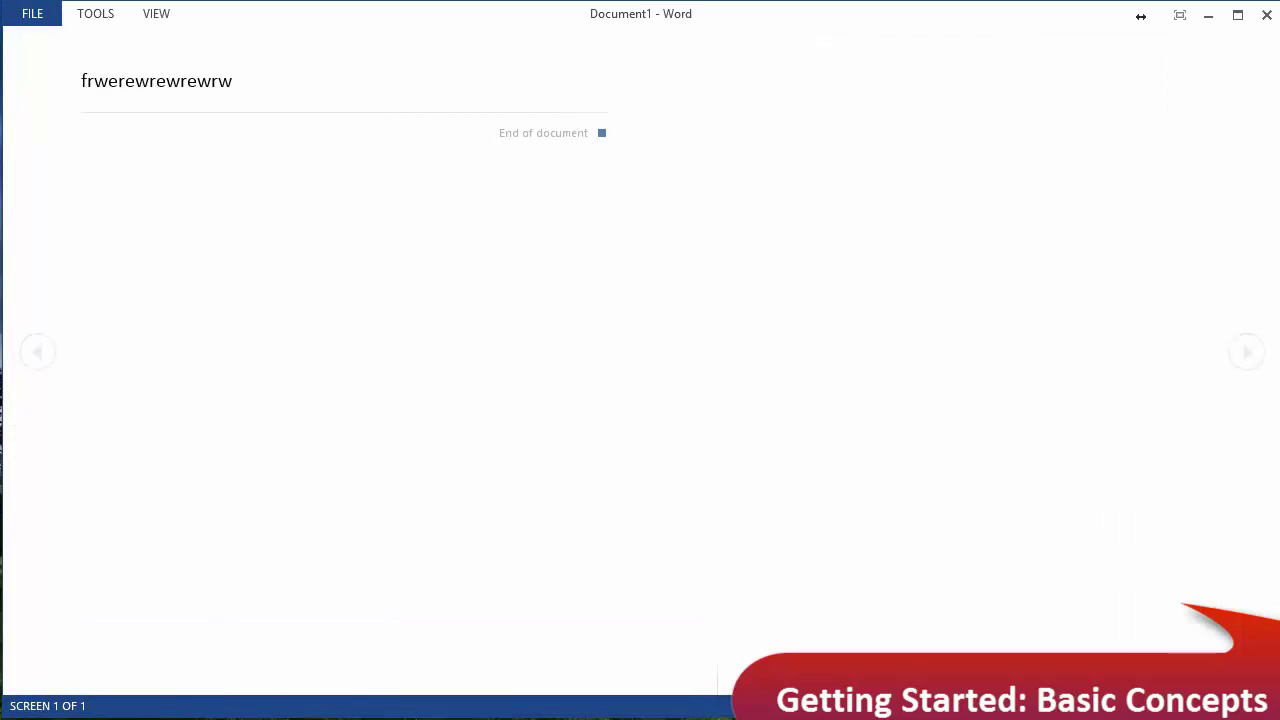
{"action": "left_click", "coordinate": [1046, 706]}
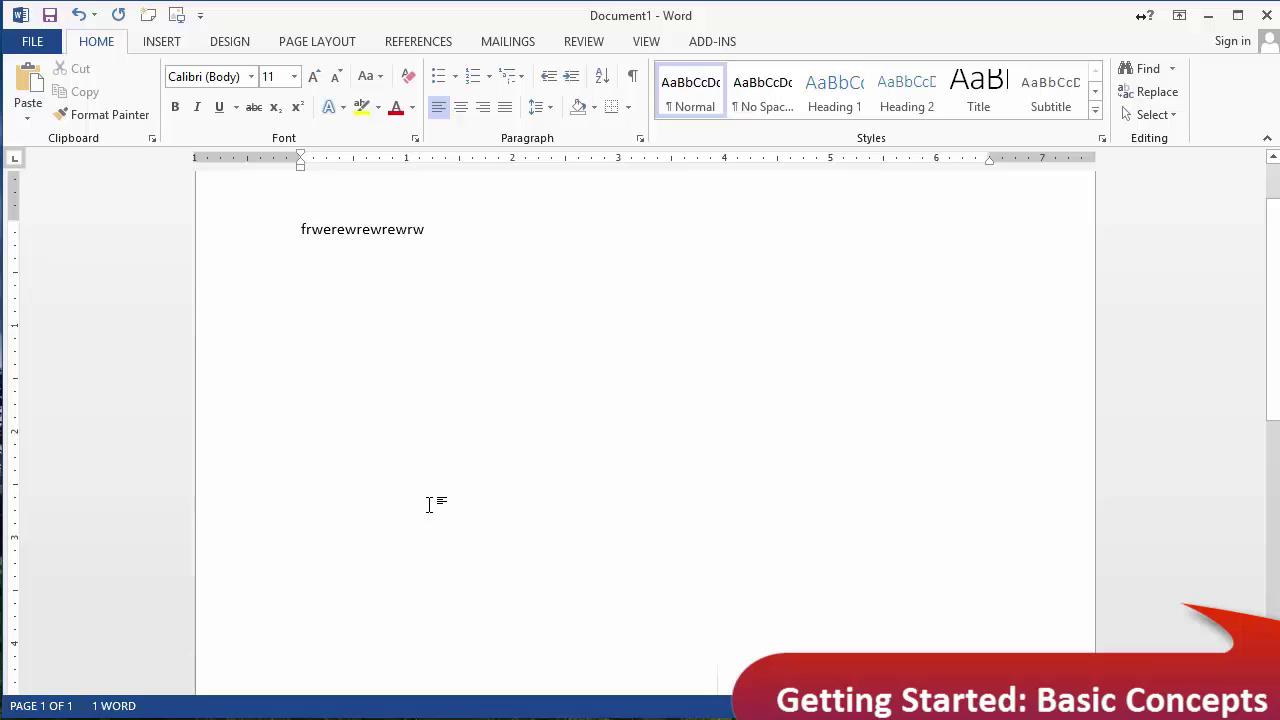
Step: View the word count statistics, and look through the Navigation pane's Headings, Pages and Results views before closing the pane
{"action": "left_click", "coordinate": [110, 706]}
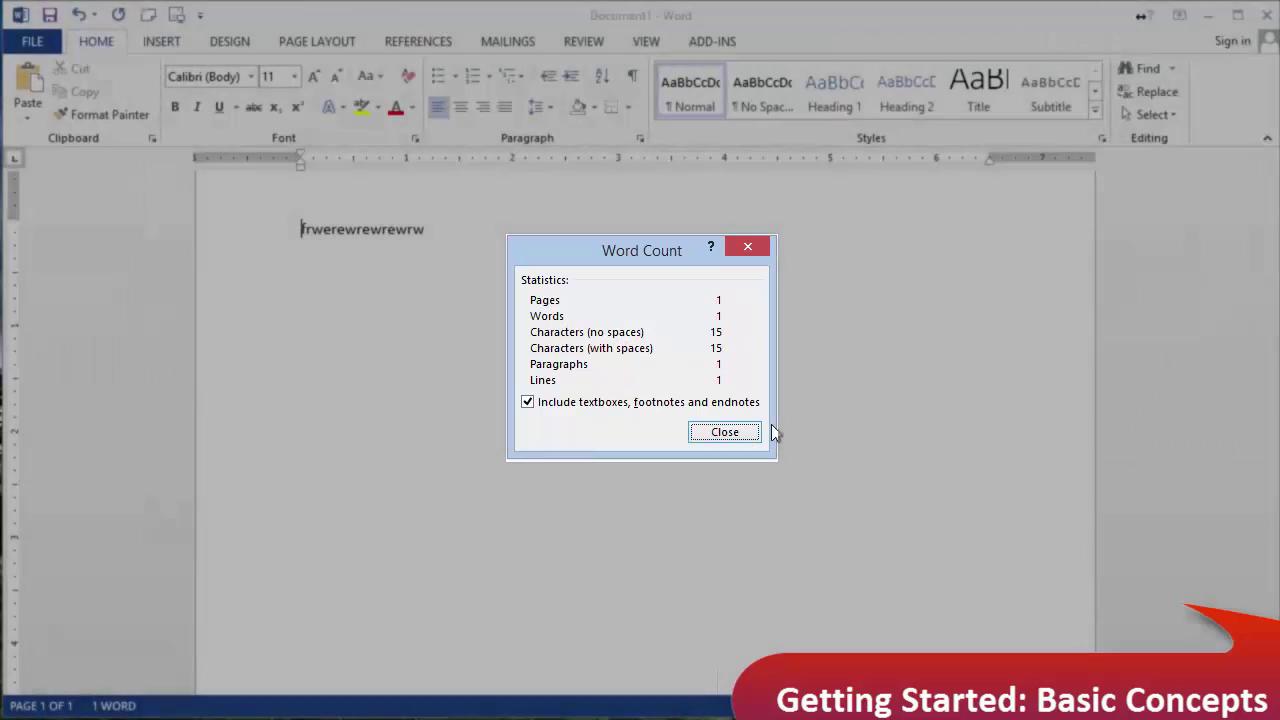
{"action": "left_click", "coordinate": [743, 433]}
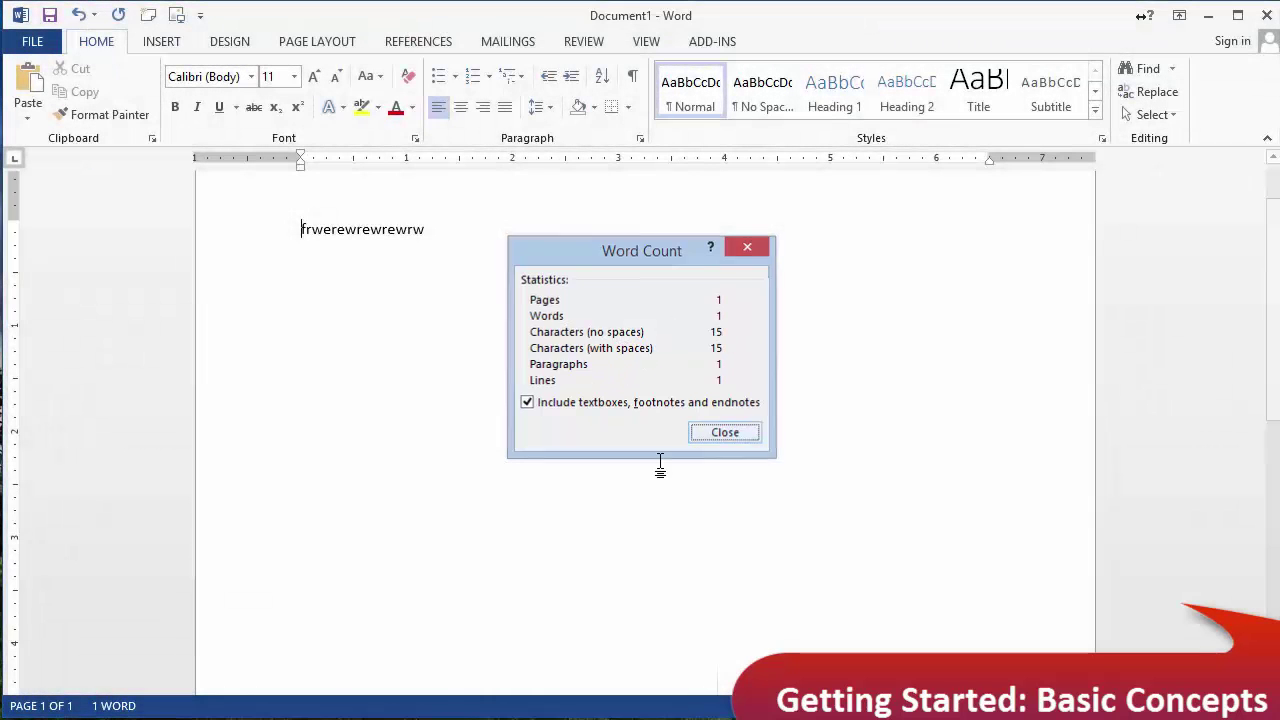
{"action": "left_click", "coordinate": [50, 706]}
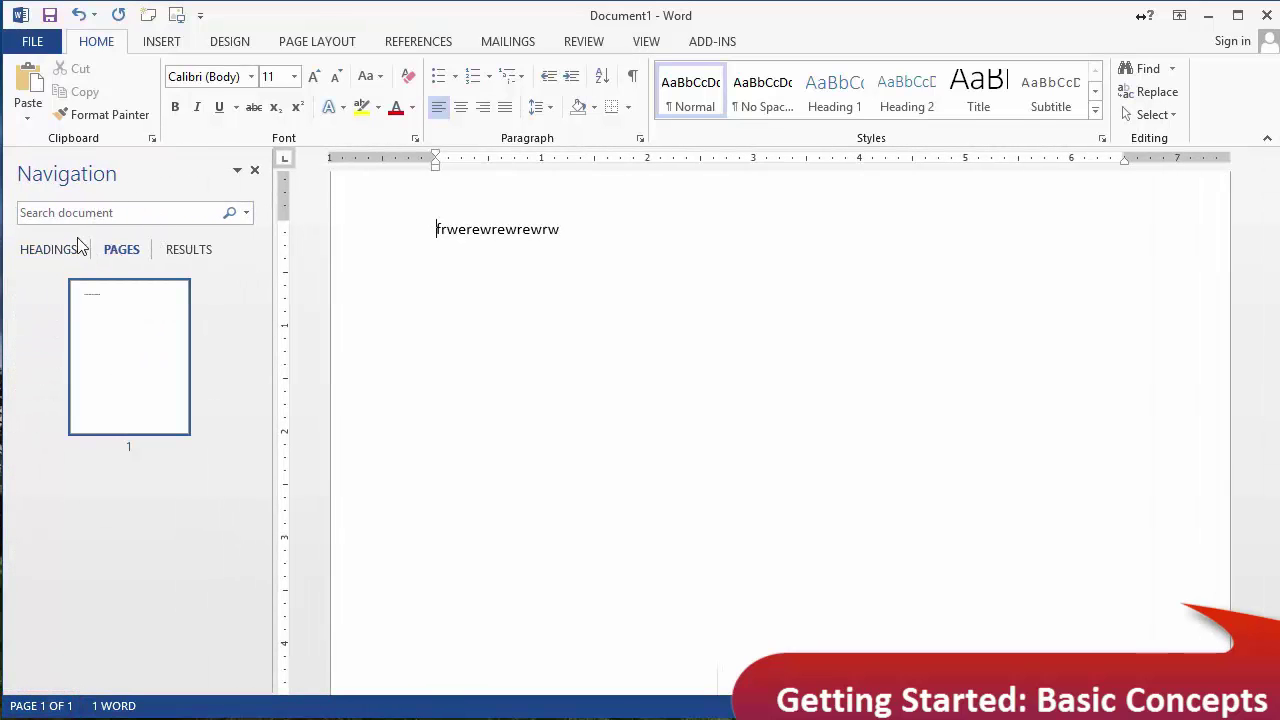
{"action": "left_click", "coordinate": [46, 258]}
{"action": "left_click", "coordinate": [117, 254]}
{"action": "left_click", "coordinate": [193, 252]}
{"action": "left_click", "coordinate": [255, 171]}
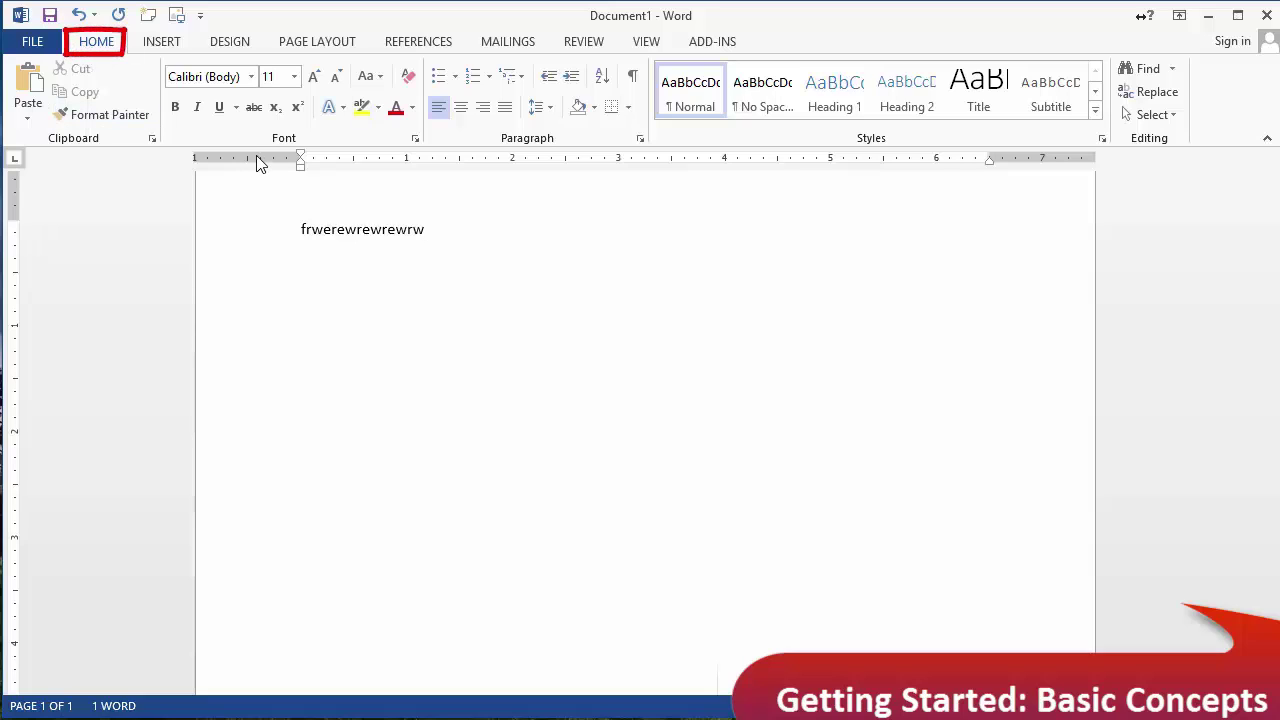
Step: Add the sample text "wrwerewrewrw" two paragraphs below the first line
{"action": "double_click", "coordinate": [329, 220]}
{"action": "left_click", "coordinate": [514, 323]}
{"action": "key", "text": "Return"}
{"action": "key", "text": "Return"}
{"action": "type", "text": "wrwerewrewrw"}
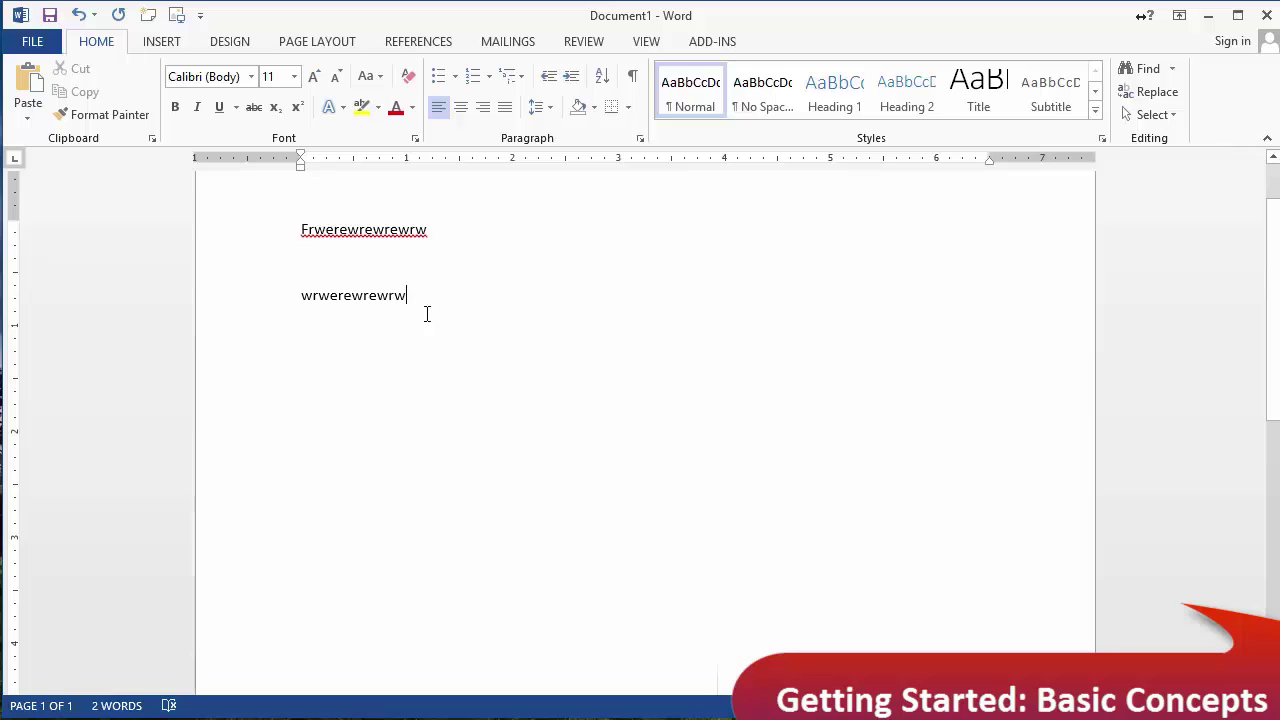
Step: Look through the Insert, Design, Page Layout, References, Mailings, Review and View command sets and return to Home
{"action": "left_click", "coordinate": [161, 44]}
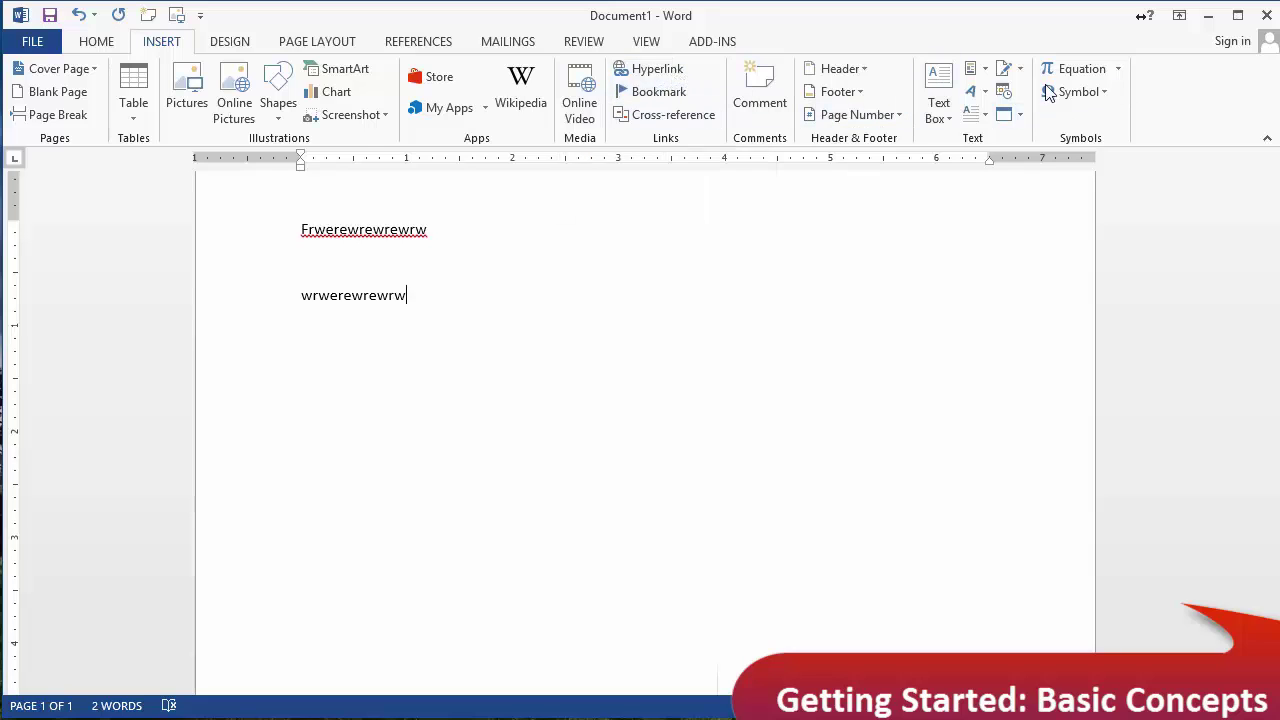
{"action": "left_click", "coordinate": [229, 43]}
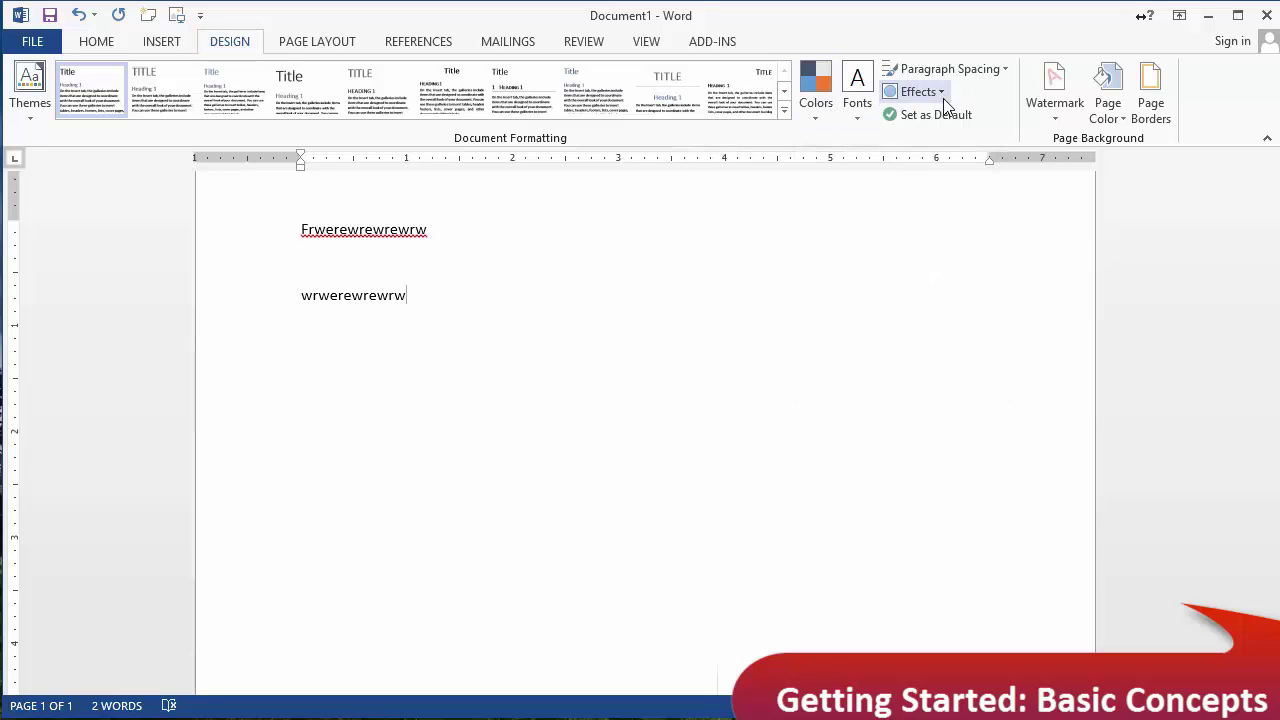
{"action": "left_click", "coordinate": [322, 50]}
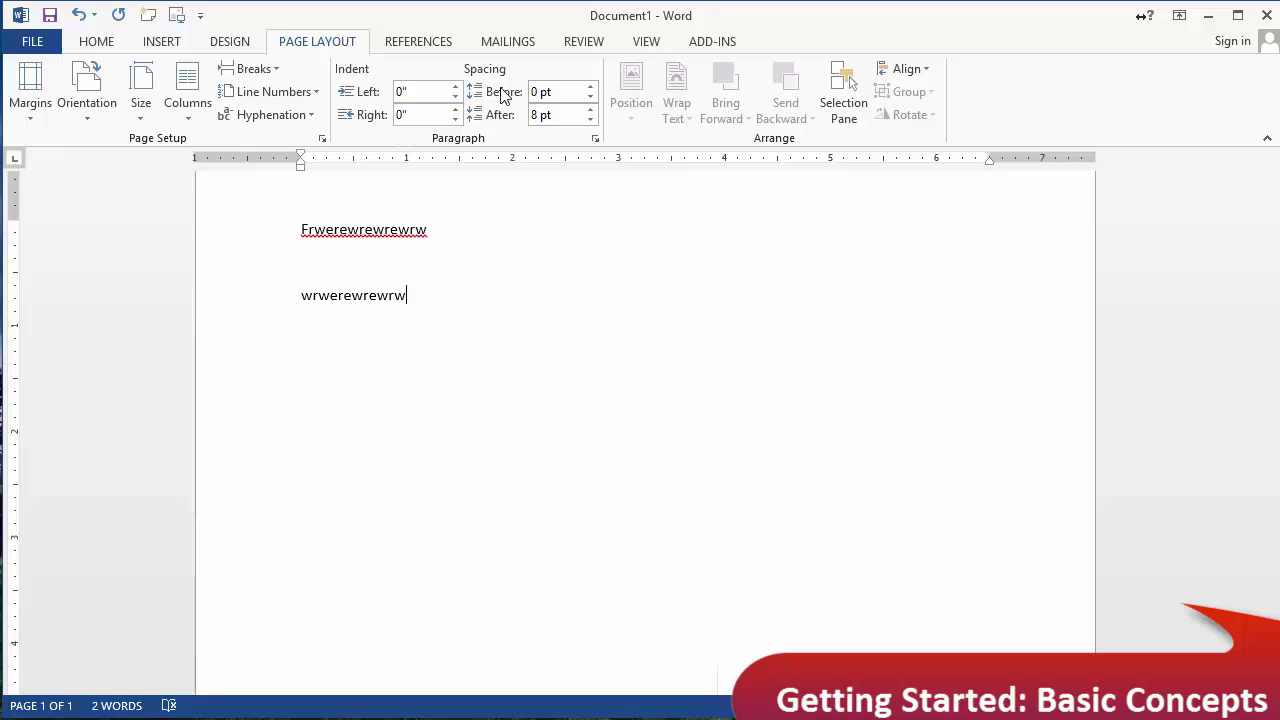
{"action": "left_click", "coordinate": [407, 50]}
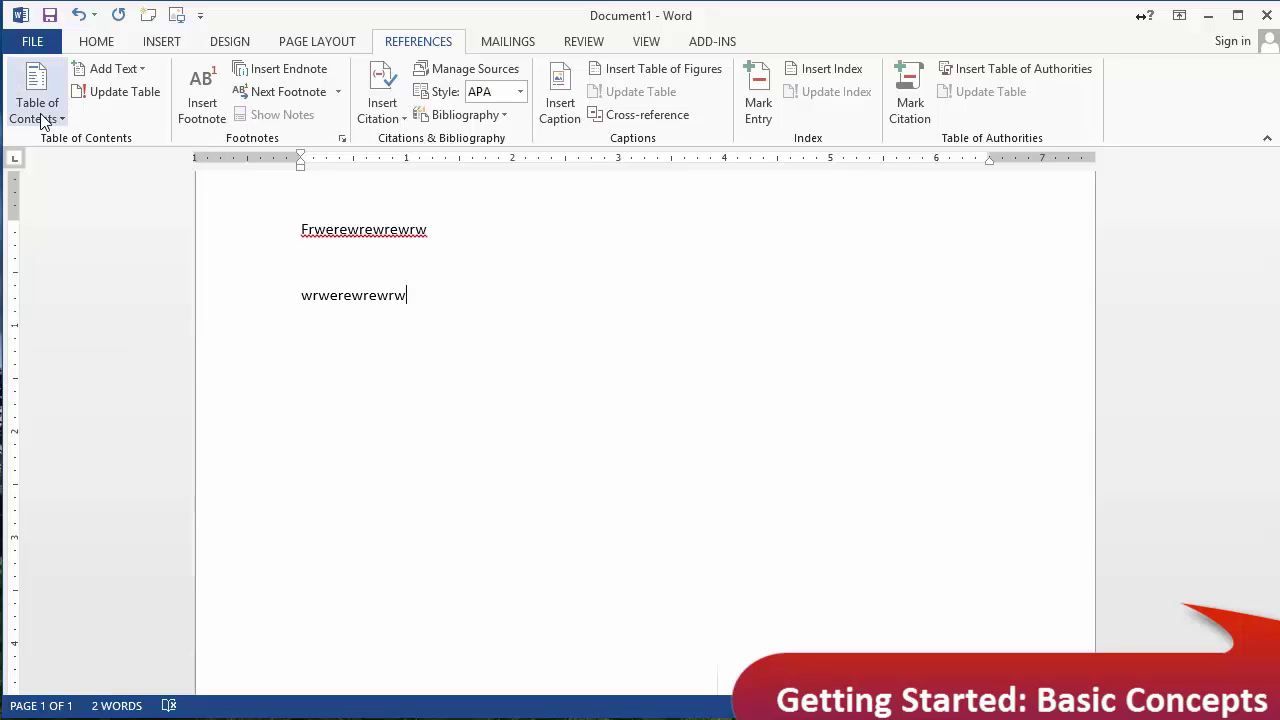
{"action": "left_click", "coordinate": [501, 47]}
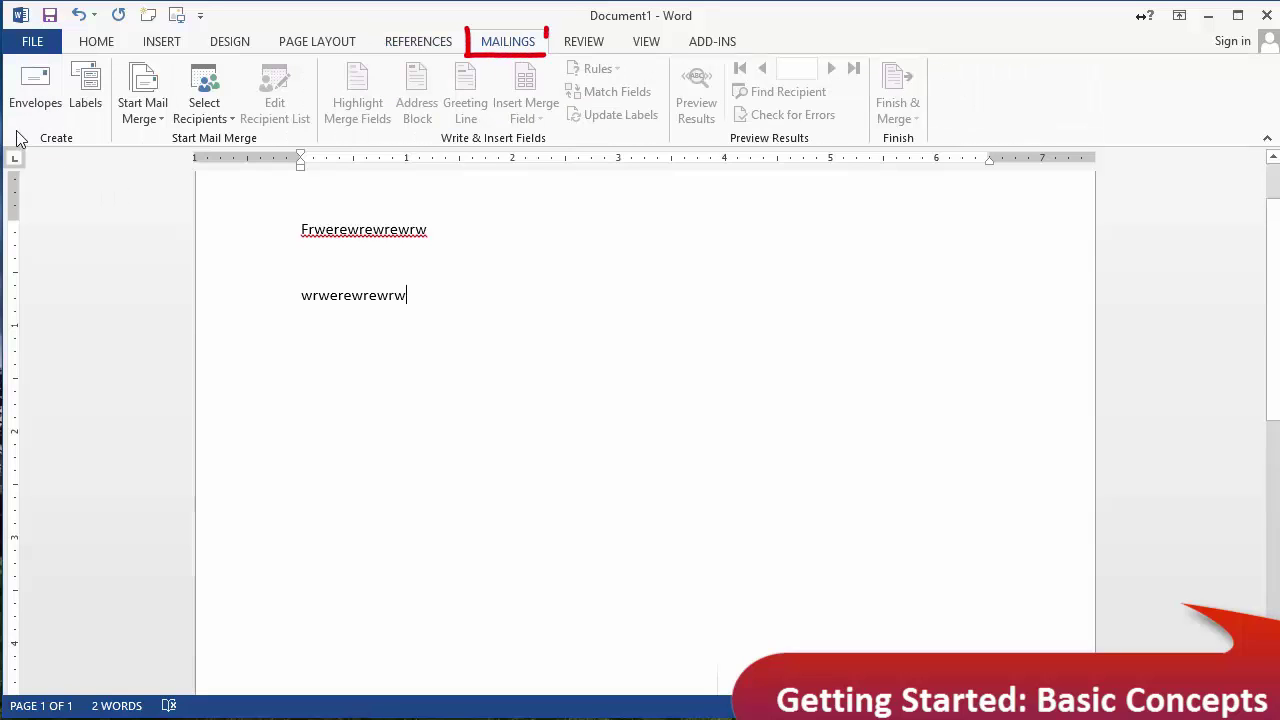
{"action": "left_click", "coordinate": [574, 47]}
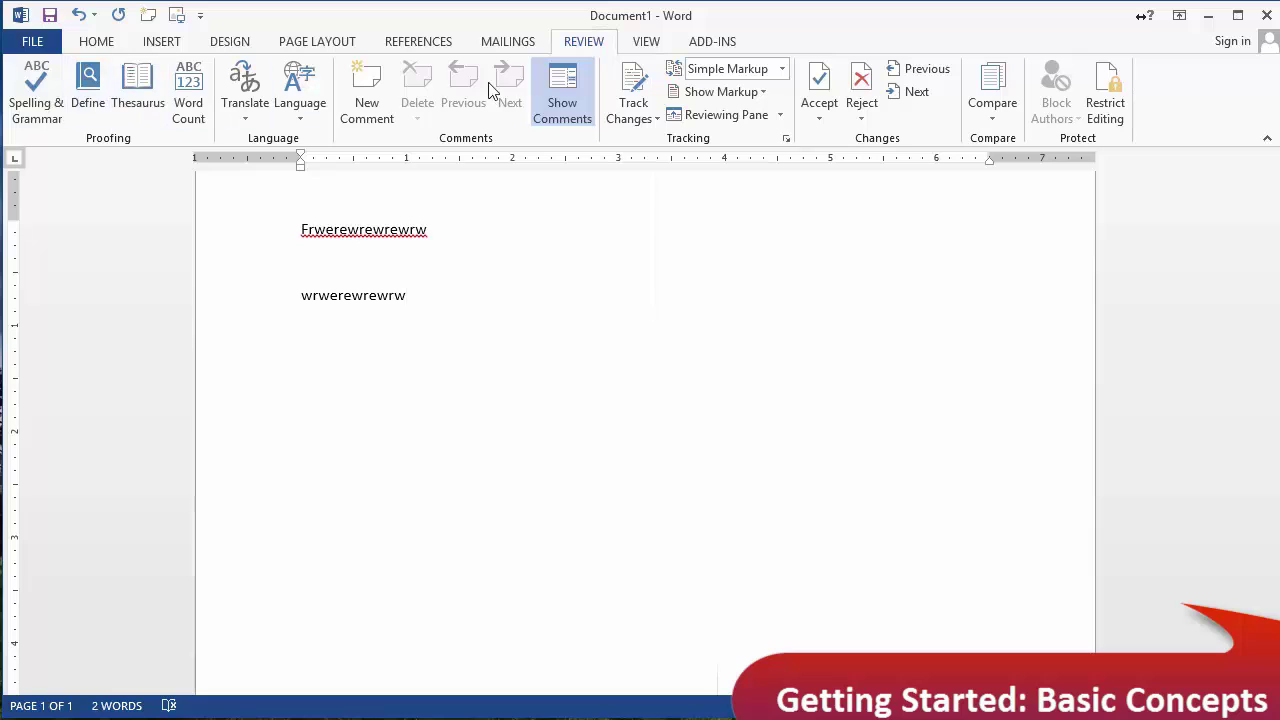
{"action": "left_click", "coordinate": [645, 42]}
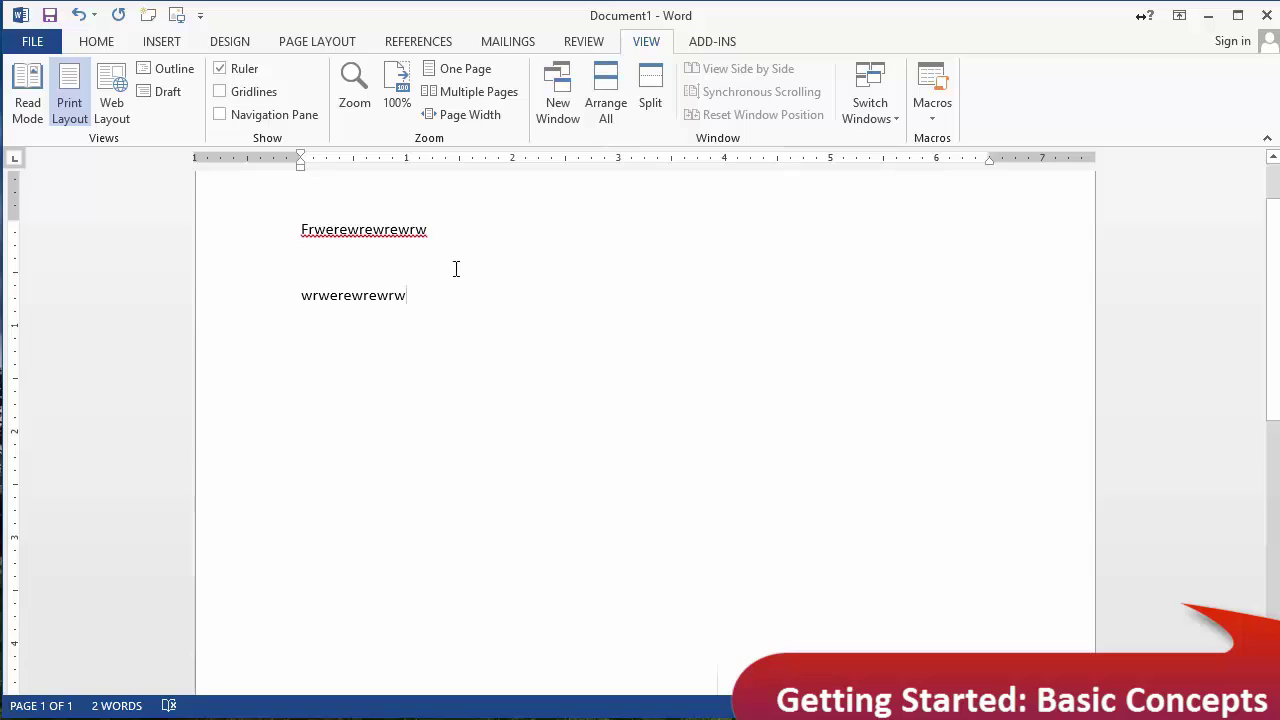
{"action": "left_click", "coordinate": [96, 43]}
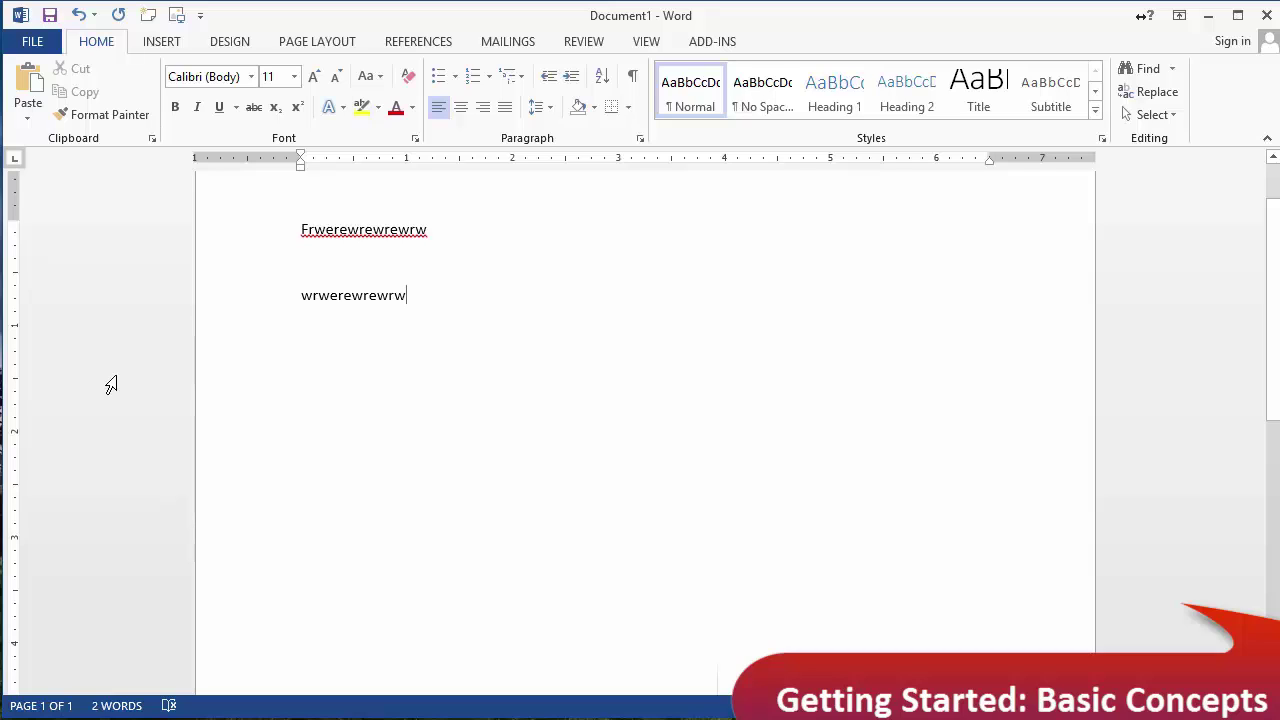
Step: Go through the Insert, Design, Page Layout and References commands once more and return to Insert
{"action": "left_click", "coordinate": [165, 43]}
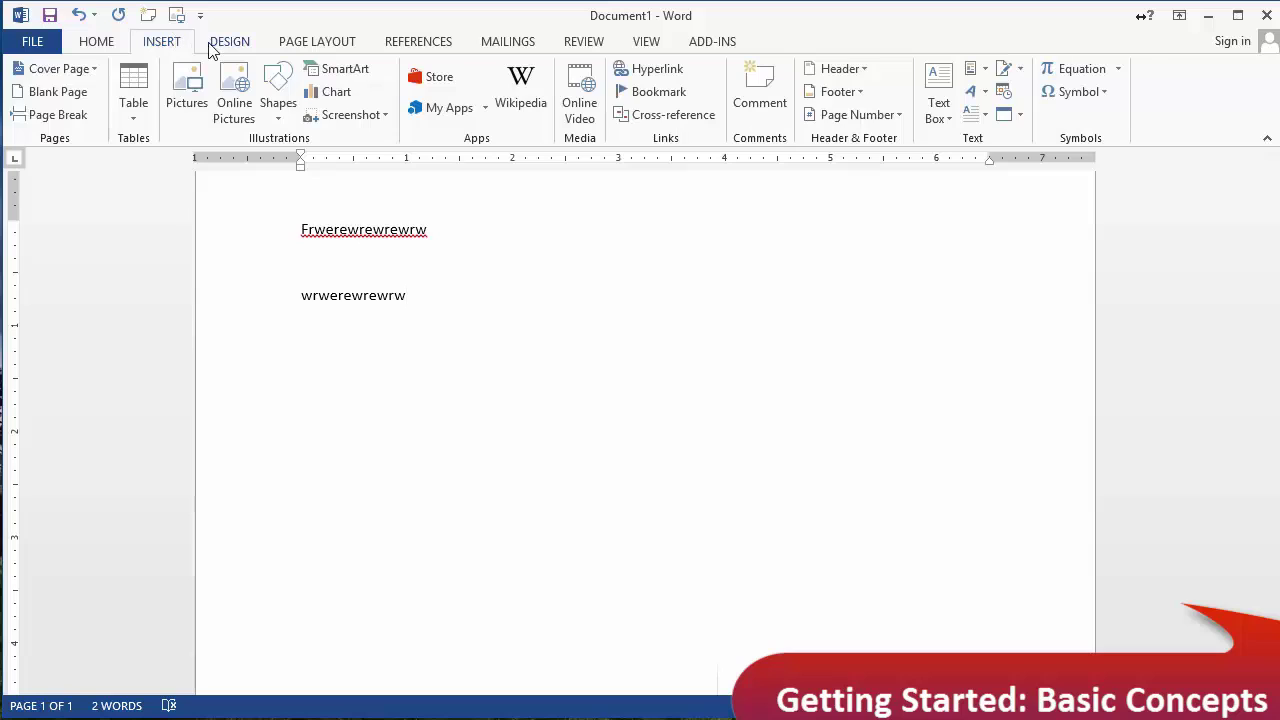
{"action": "left_click", "coordinate": [216, 46]}
{"action": "left_click", "coordinate": [320, 47]}
{"action": "left_click", "coordinate": [414, 44]}
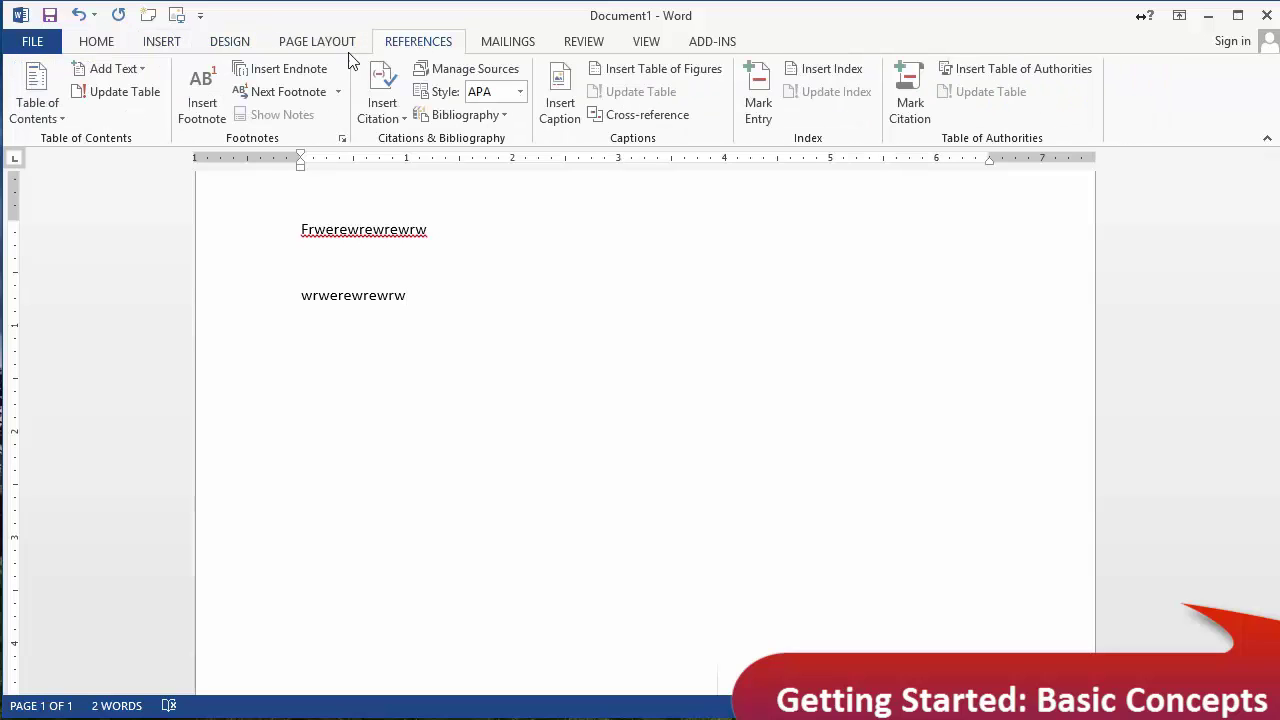
{"action": "left_click", "coordinate": [148, 48]}
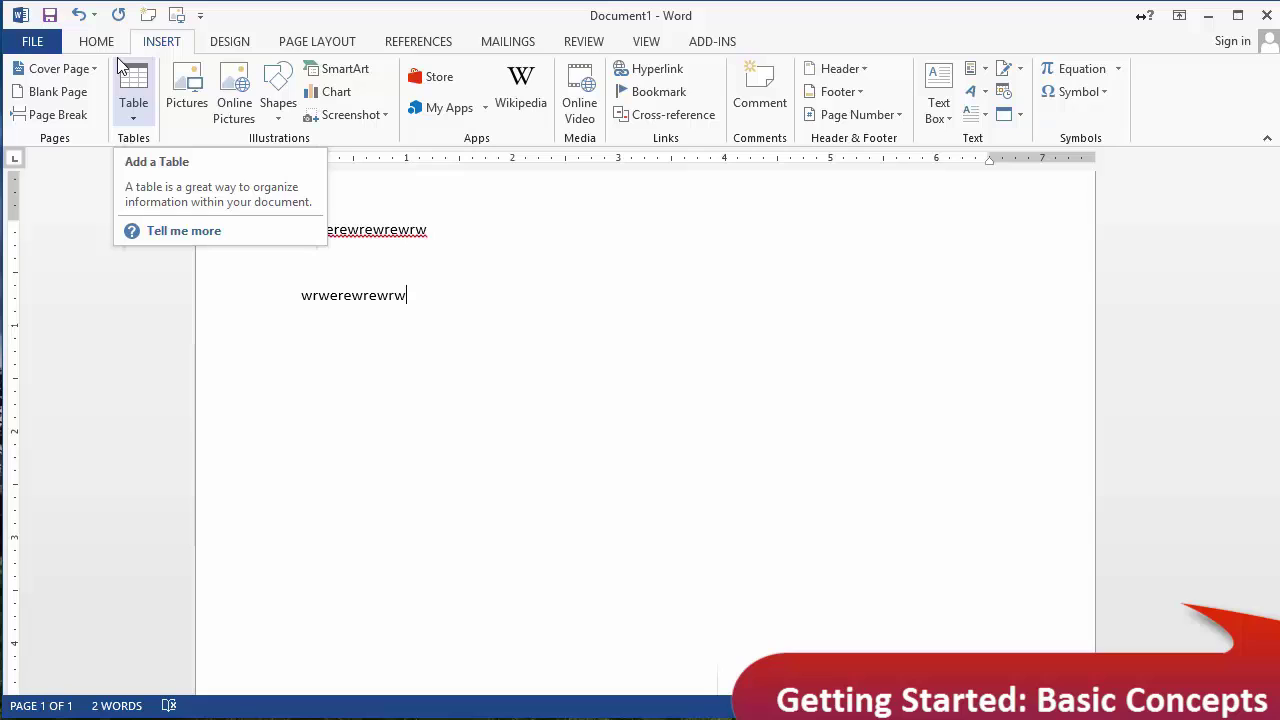
Step: Review the command sets from Home through Mailings, and go back to Design and Page Layout
{"action": "left_click", "coordinate": [100, 43]}
{"action": "left_click", "coordinate": [152, 48]}
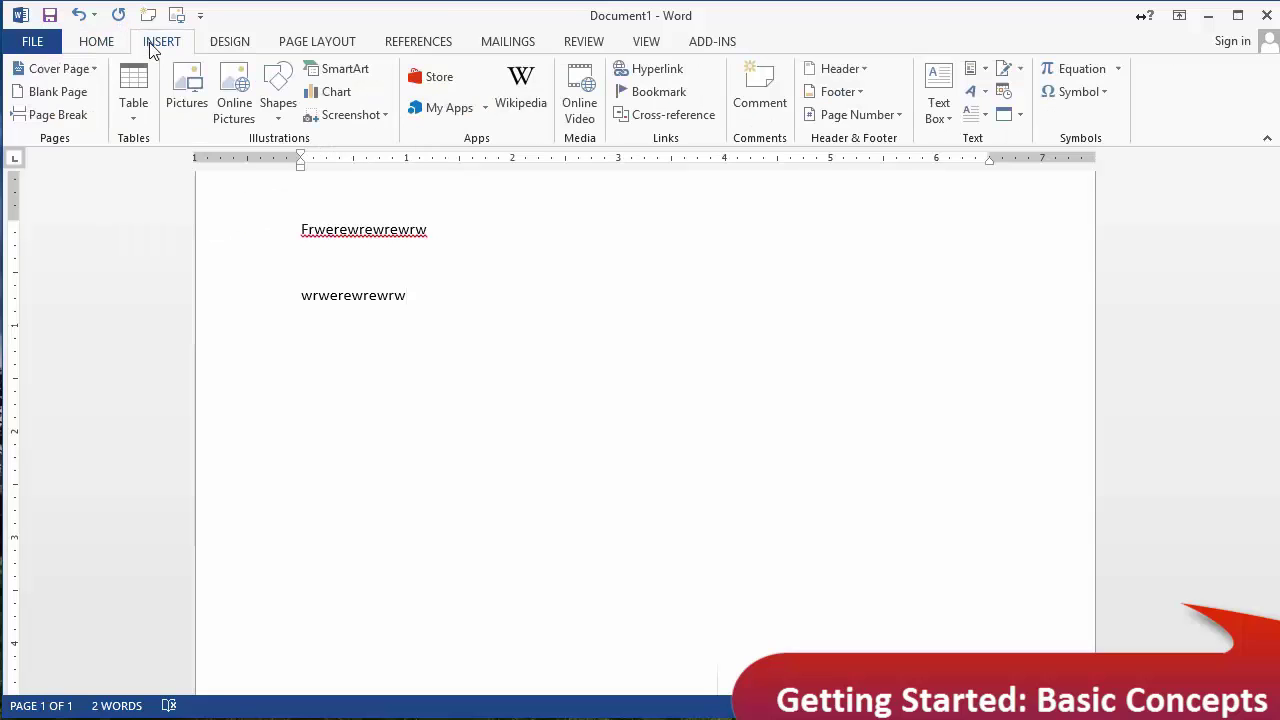
{"action": "left_click", "coordinate": [220, 43]}
{"action": "left_click", "coordinate": [296, 43]}
{"action": "left_click", "coordinate": [422, 42]}
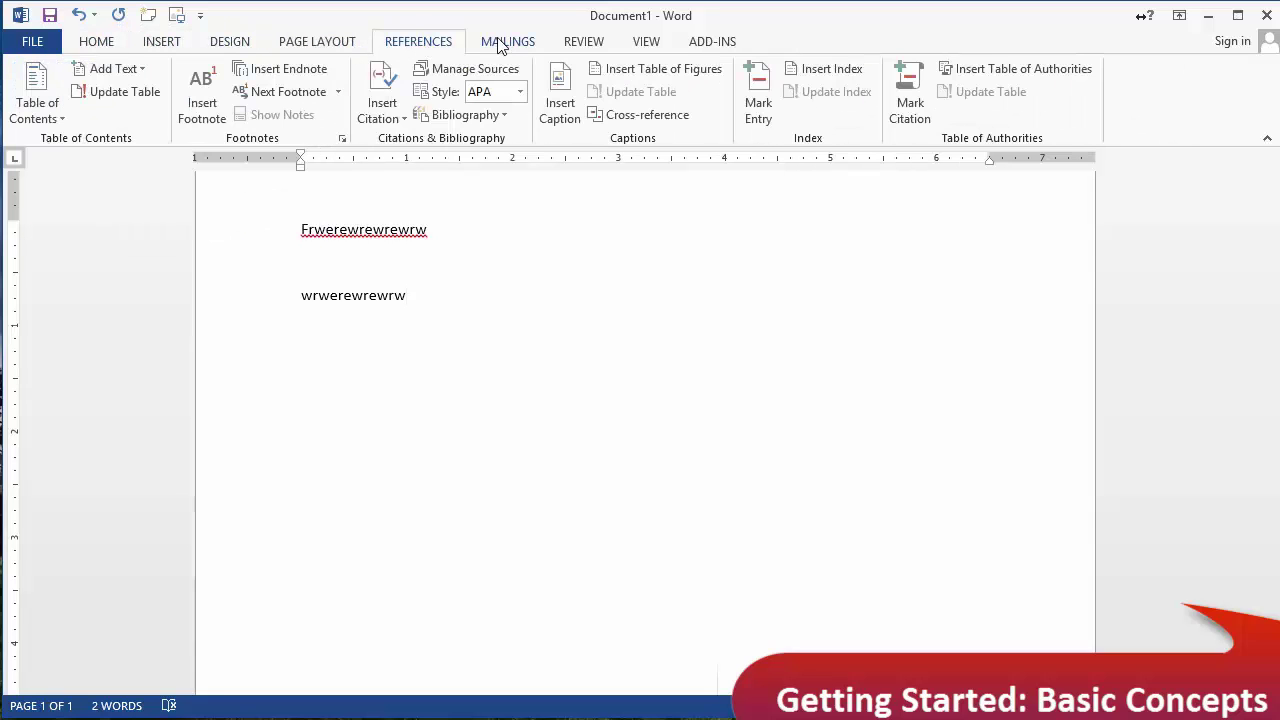
{"action": "left_click", "coordinate": [500, 45]}
{"action": "left_click", "coordinate": [240, 45]}
{"action": "left_click", "coordinate": [320, 48]}
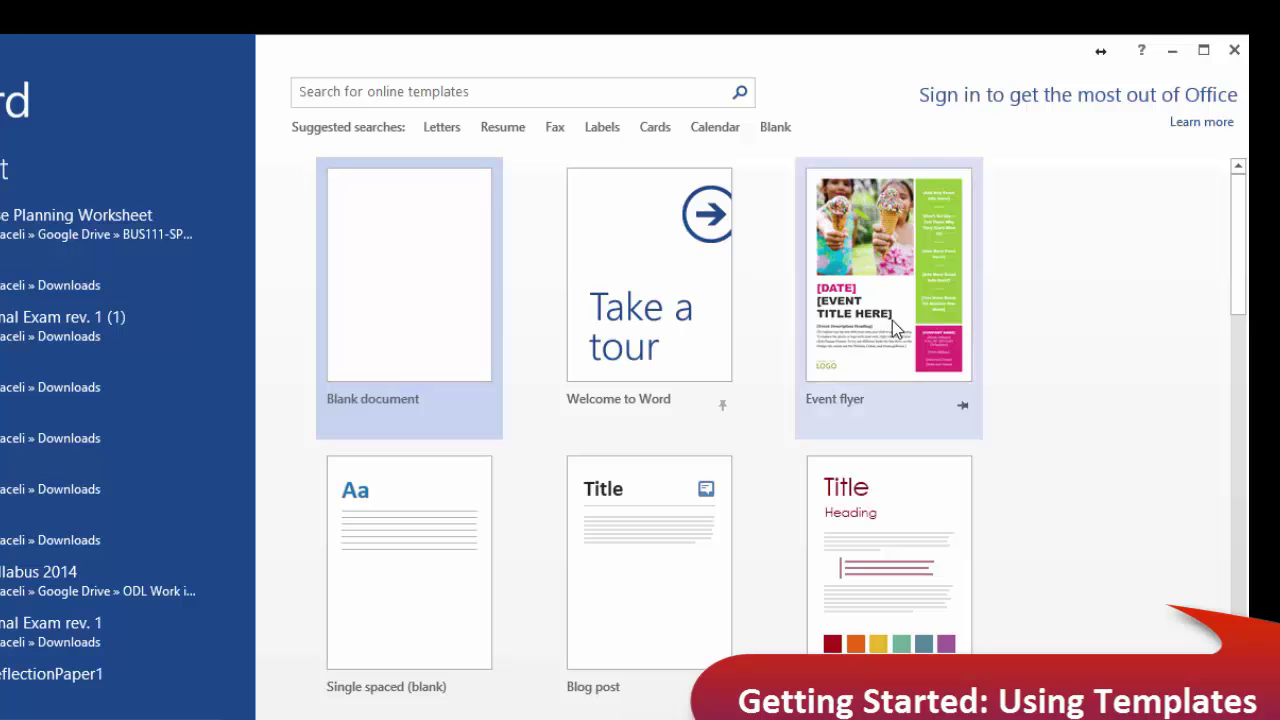
Step: Browse the available templates and create a new document from the Event flyer template
{"action": "scroll", "coordinate": [905, 542], "scroll_direction": "down", "scroll_amount": 7}
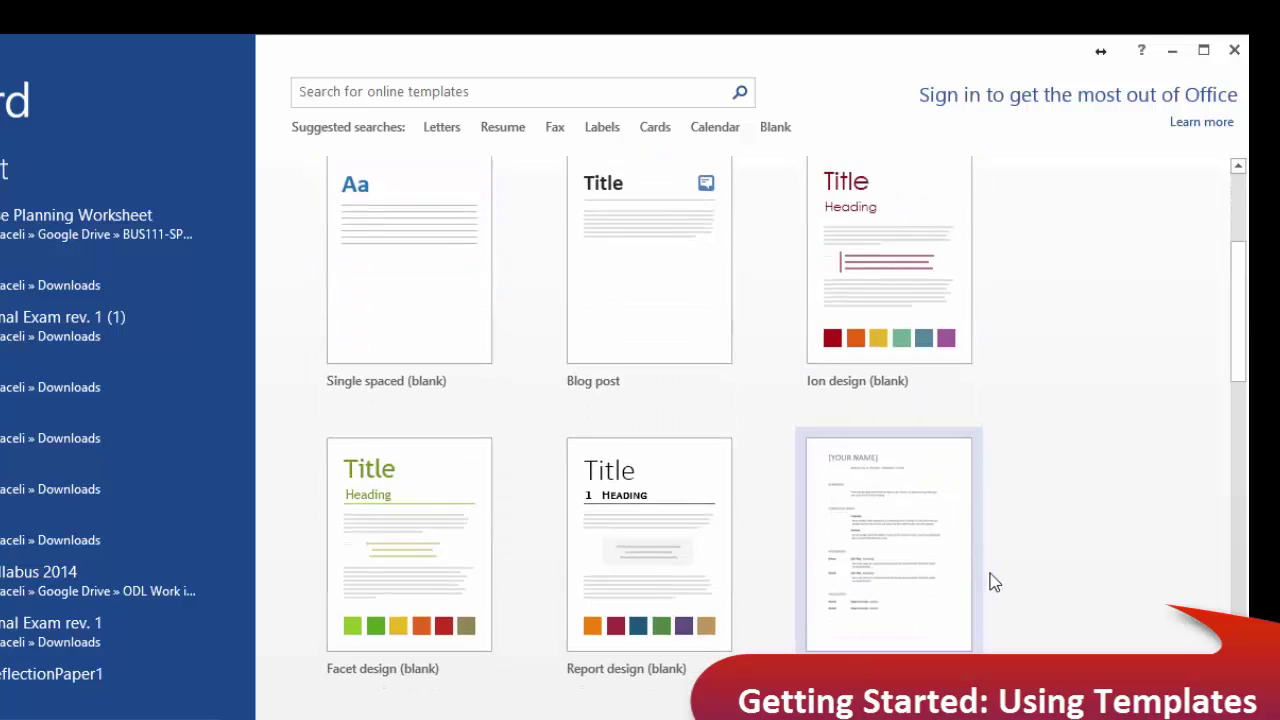
{"action": "scroll", "coordinate": [892, 590], "scroll_direction": "down", "scroll_amount": 4}
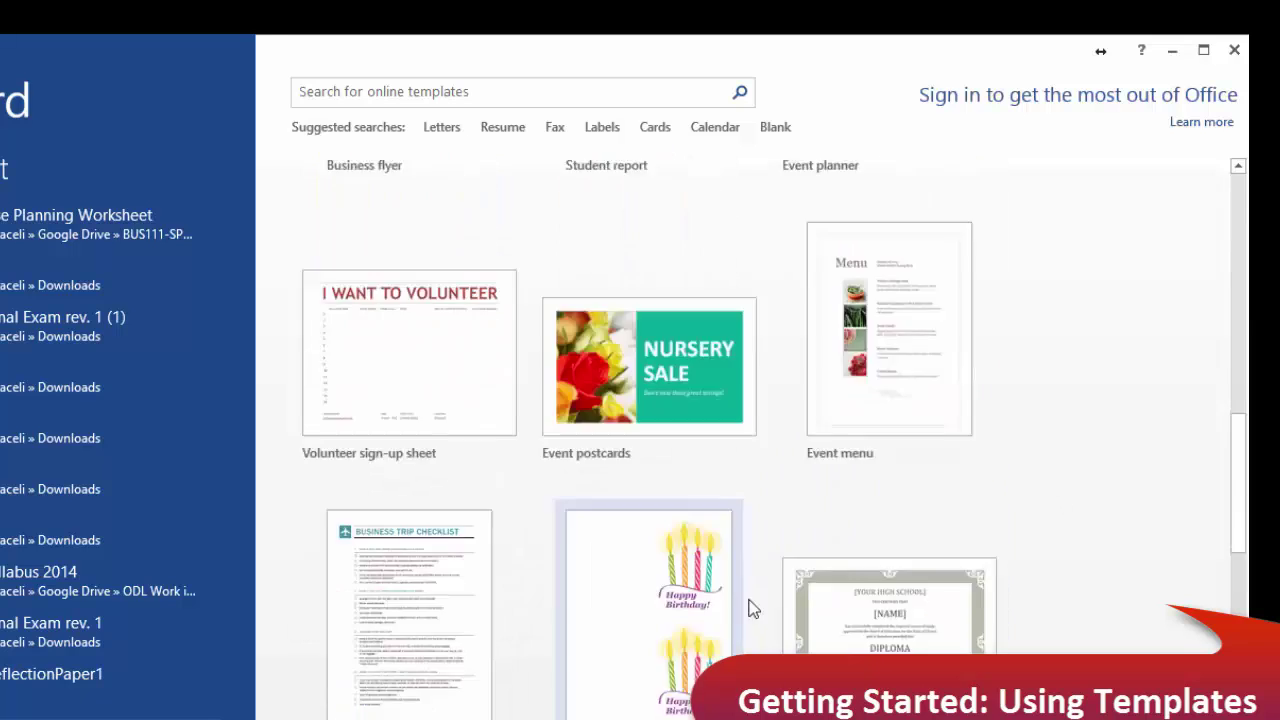
{"action": "scroll", "coordinate": [751, 606], "scroll_direction": "up", "scroll_amount": 10}
{"action": "scroll", "coordinate": [727, 632], "scroll_direction": "up", "scroll_amount": 3}
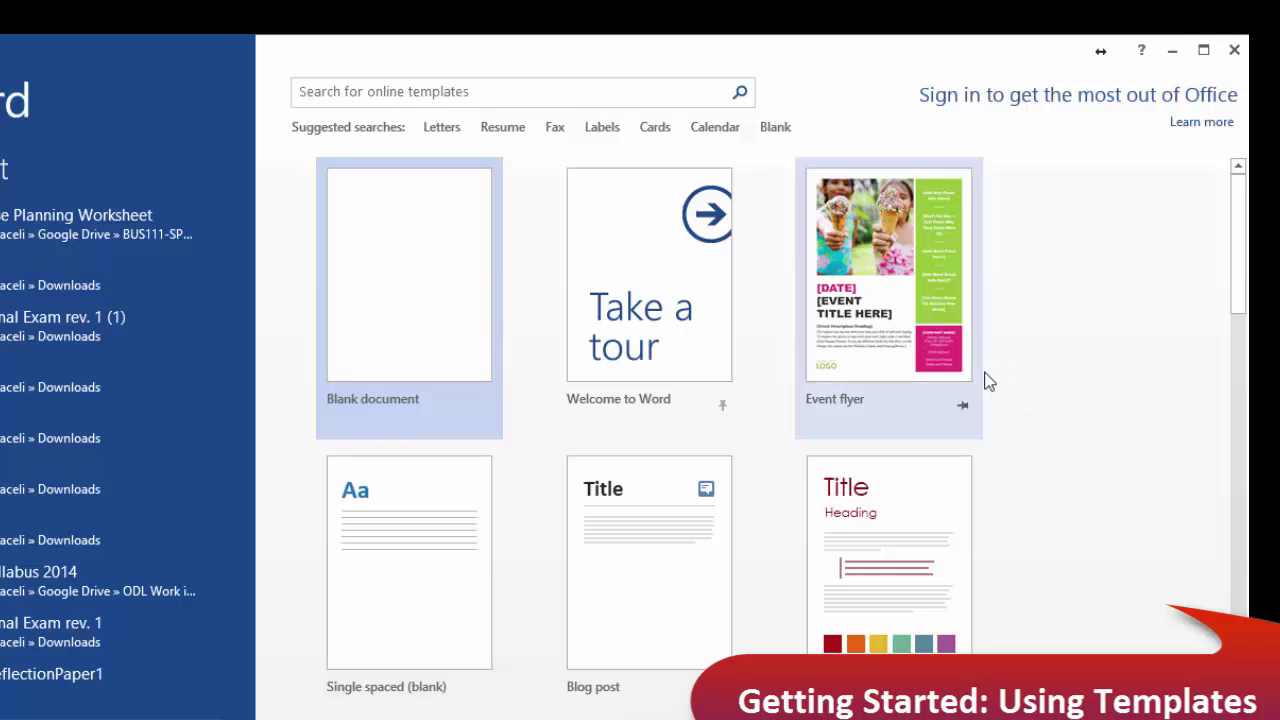
{"action": "left_click", "coordinate": [888, 293]}
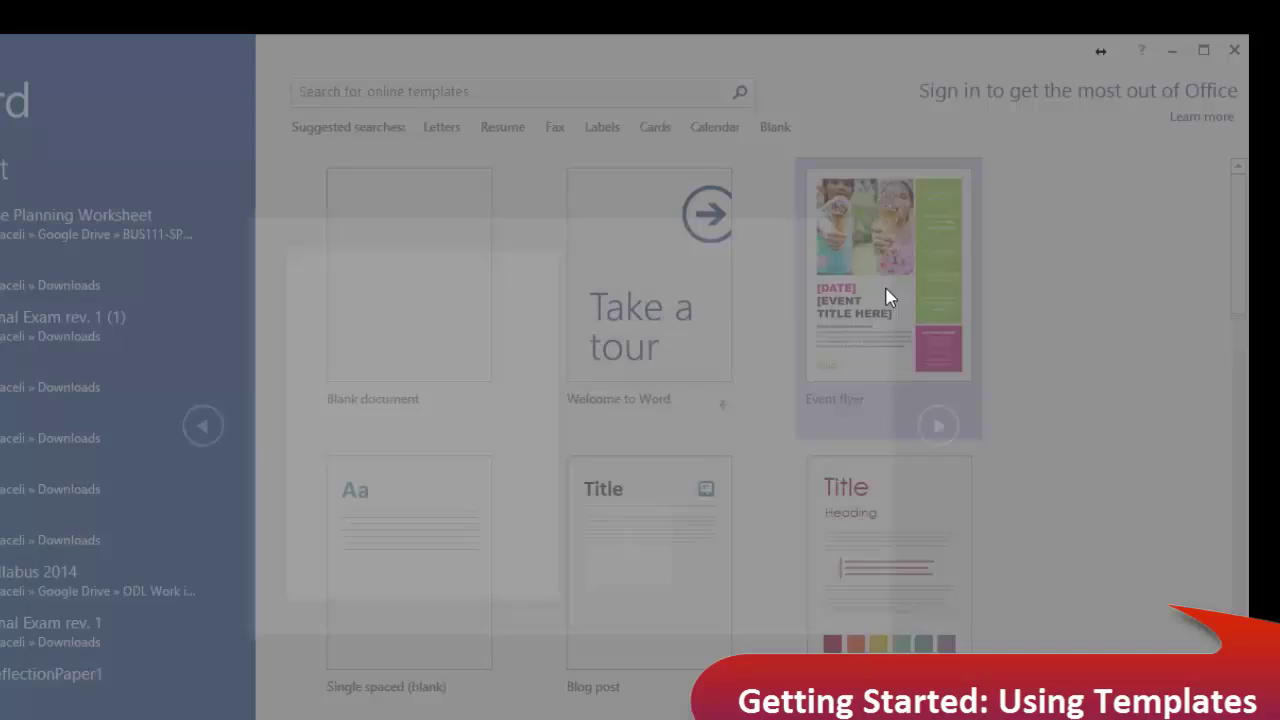
{"action": "left_click", "coordinate": [628, 548]}
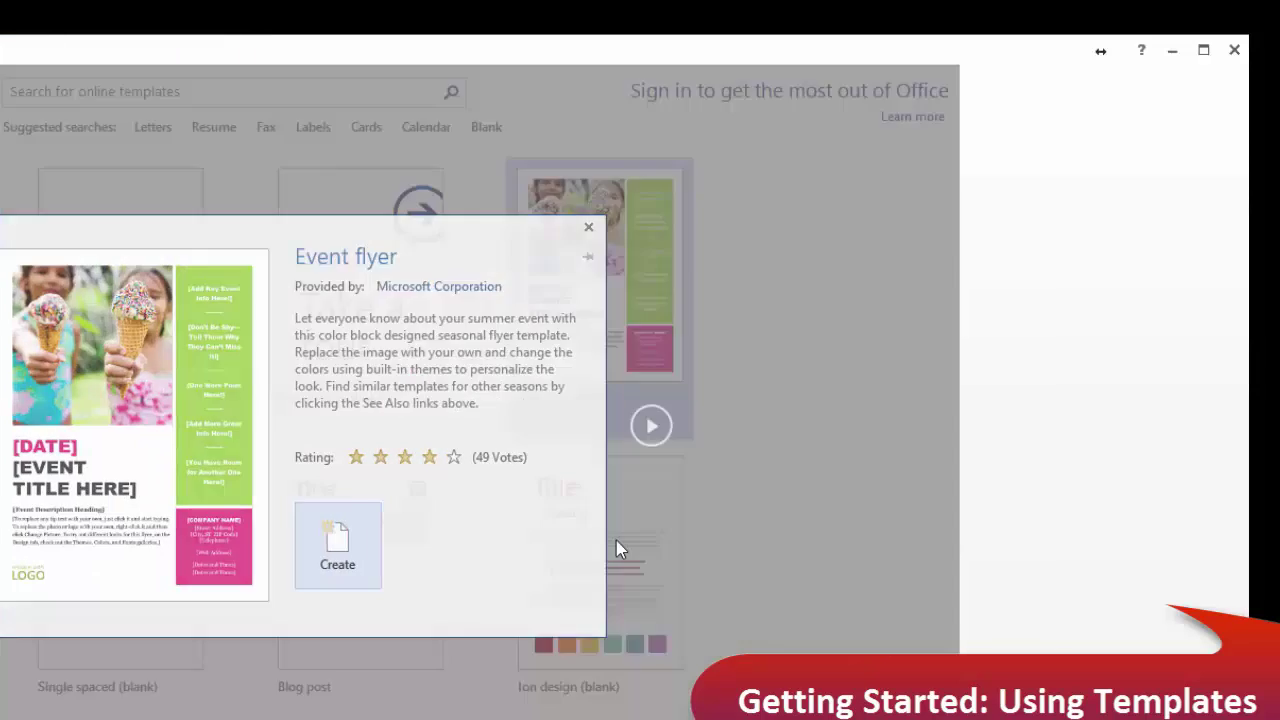
Step: Examine the flyer's placeholders, selecting the event title and the description tip text below it
{"action": "scroll", "coordinate": [746, 528], "scroll_direction": "down", "scroll_amount": 9}
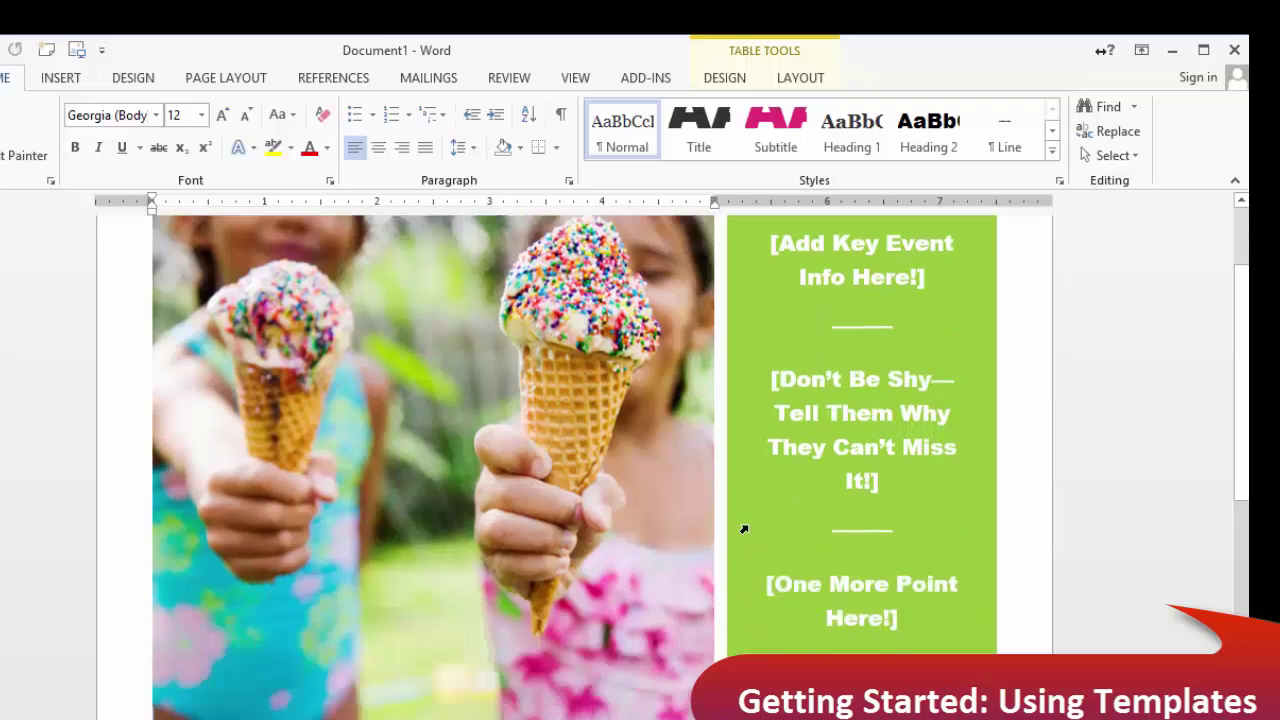
{"action": "left_click", "coordinate": [362, 484]}
{"action": "scroll", "coordinate": [546, 670], "scroll_direction": "down", "scroll_amount": 3}
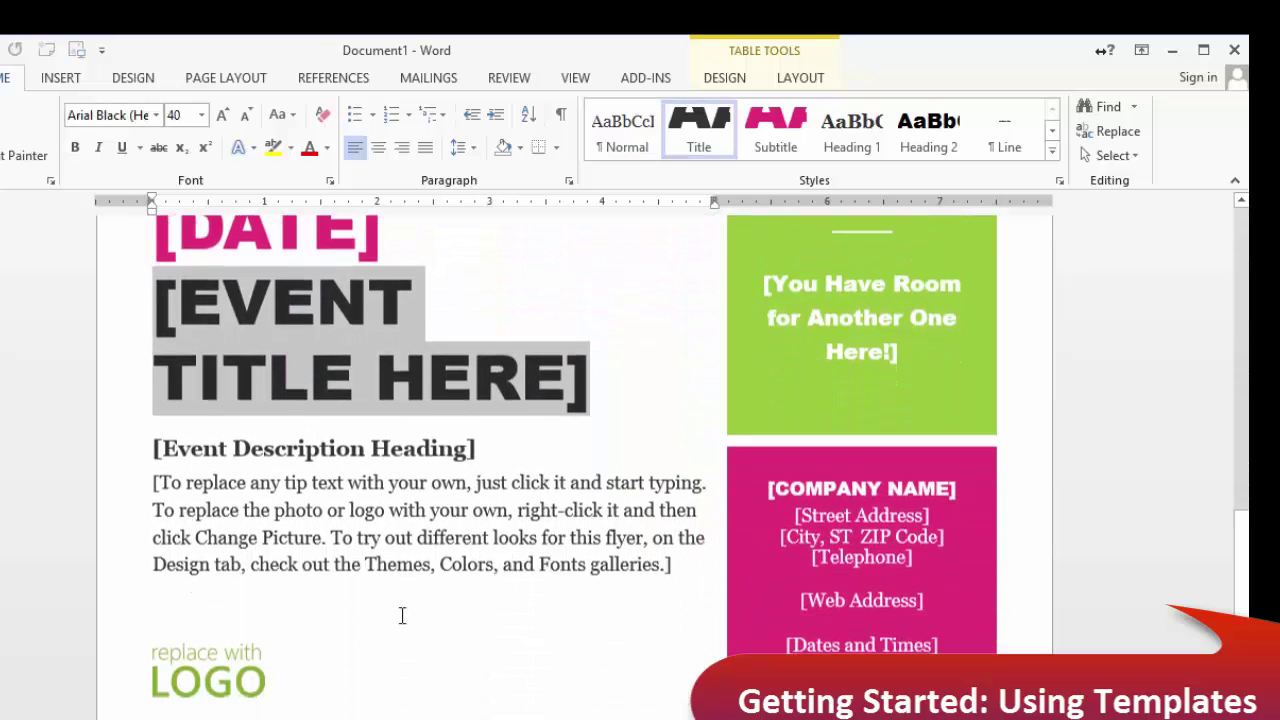
{"action": "left_click", "coordinate": [395, 566]}
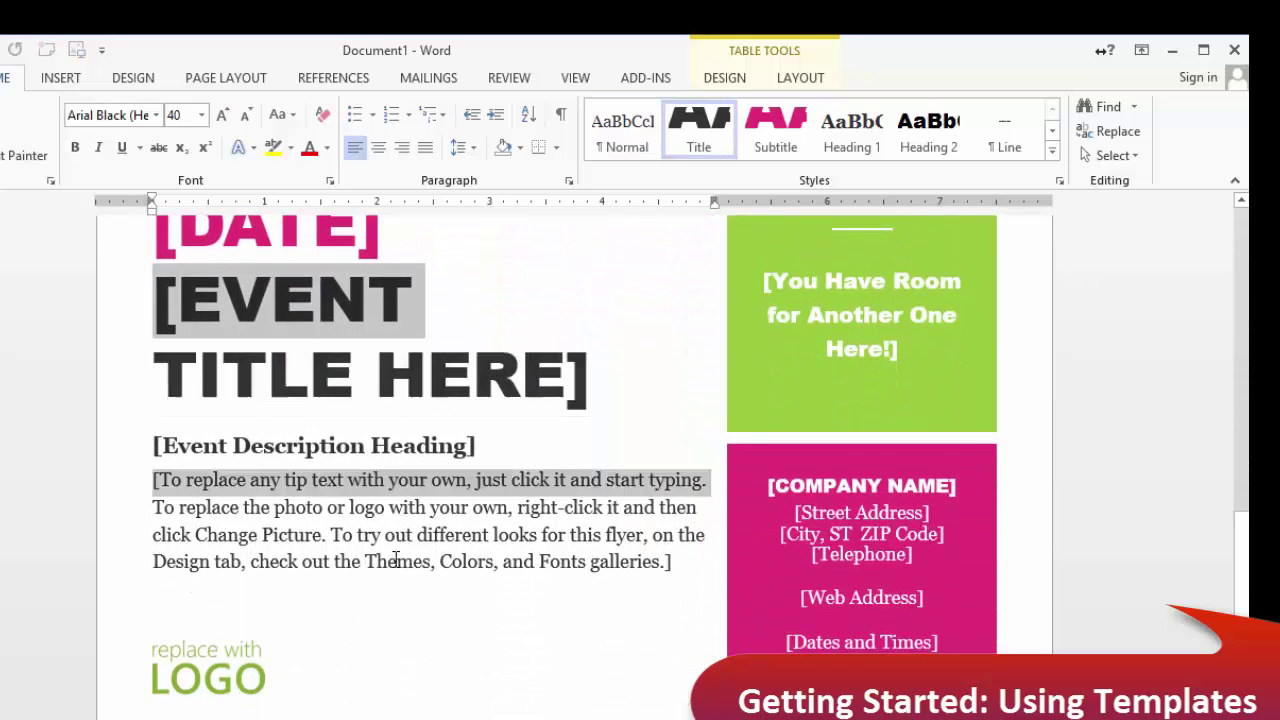
Step: Replace the flyer's event title placeholder with BIRTHDAY PARTY
{"action": "left_click", "coordinate": [310, 327]}
{"action": "type", "text": "BIRTHDAY PARTY"}
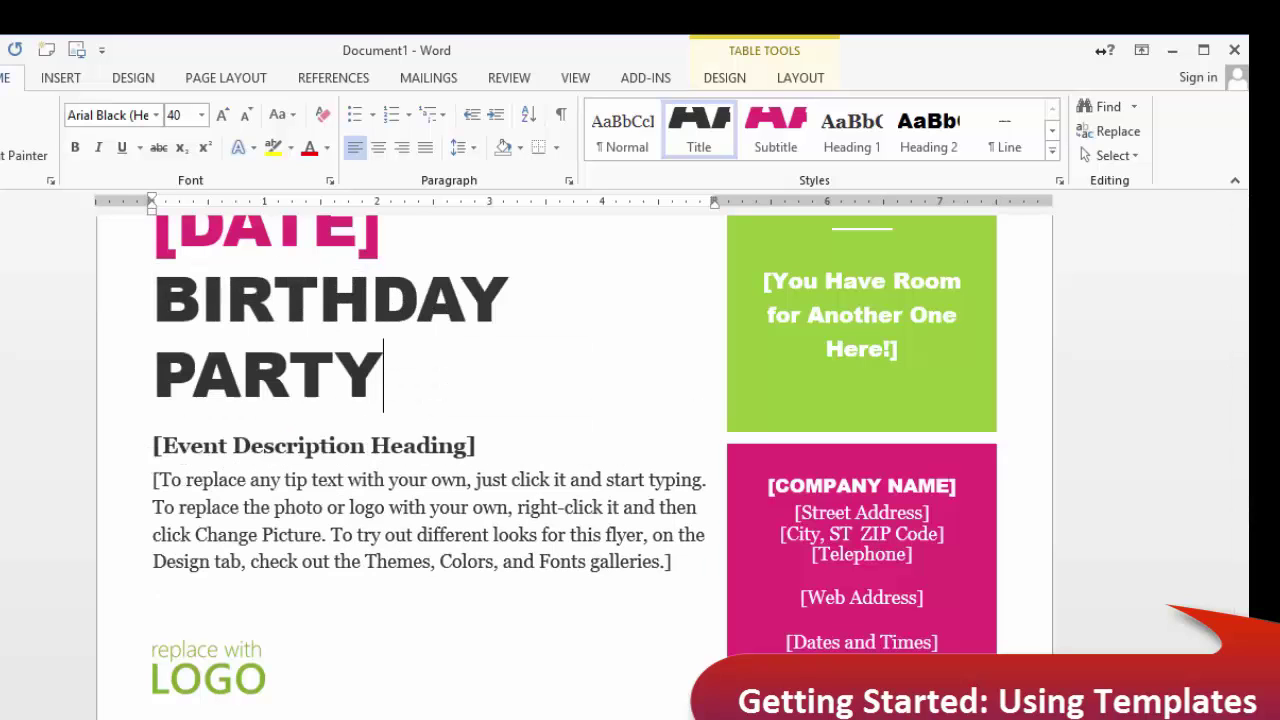
{"action": "scroll", "coordinate": [624, 440], "scroll_direction": "up", "scroll_amount": 6}
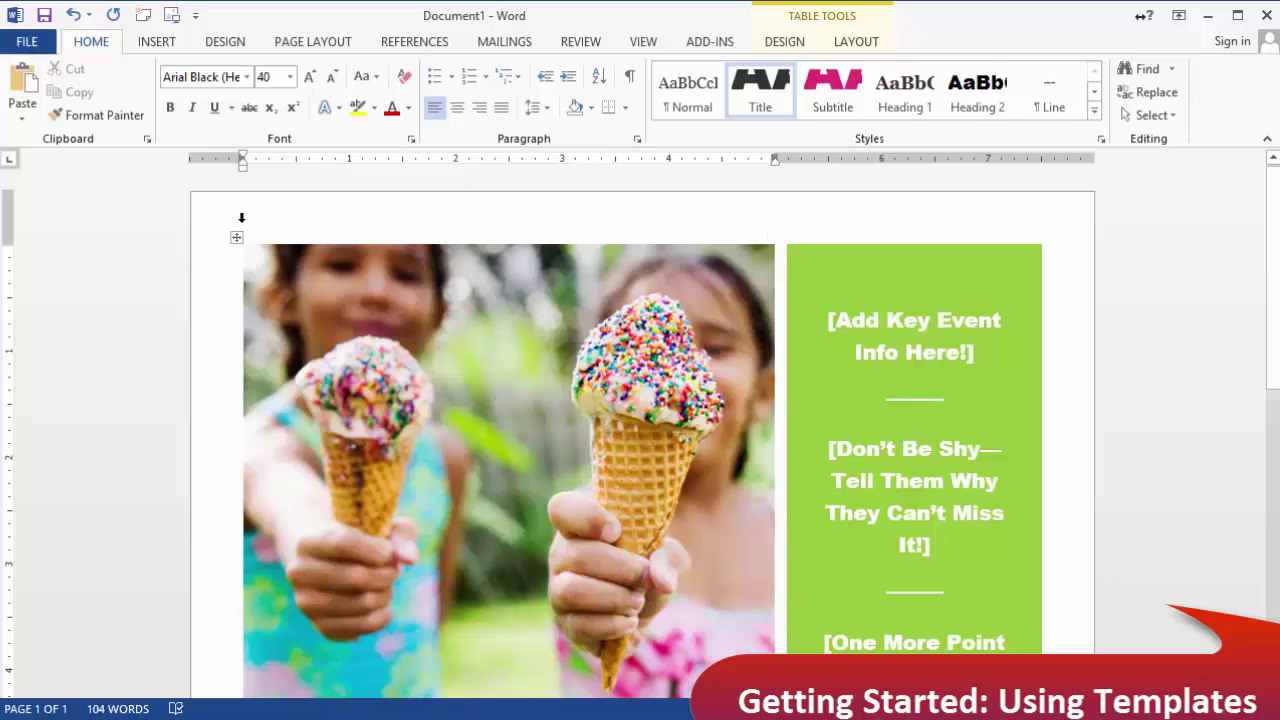
Step: Search the online templates for "poster" and open the preview of the Real estate poster (11x17) template
{"action": "left_click", "coordinate": [27, 44]}
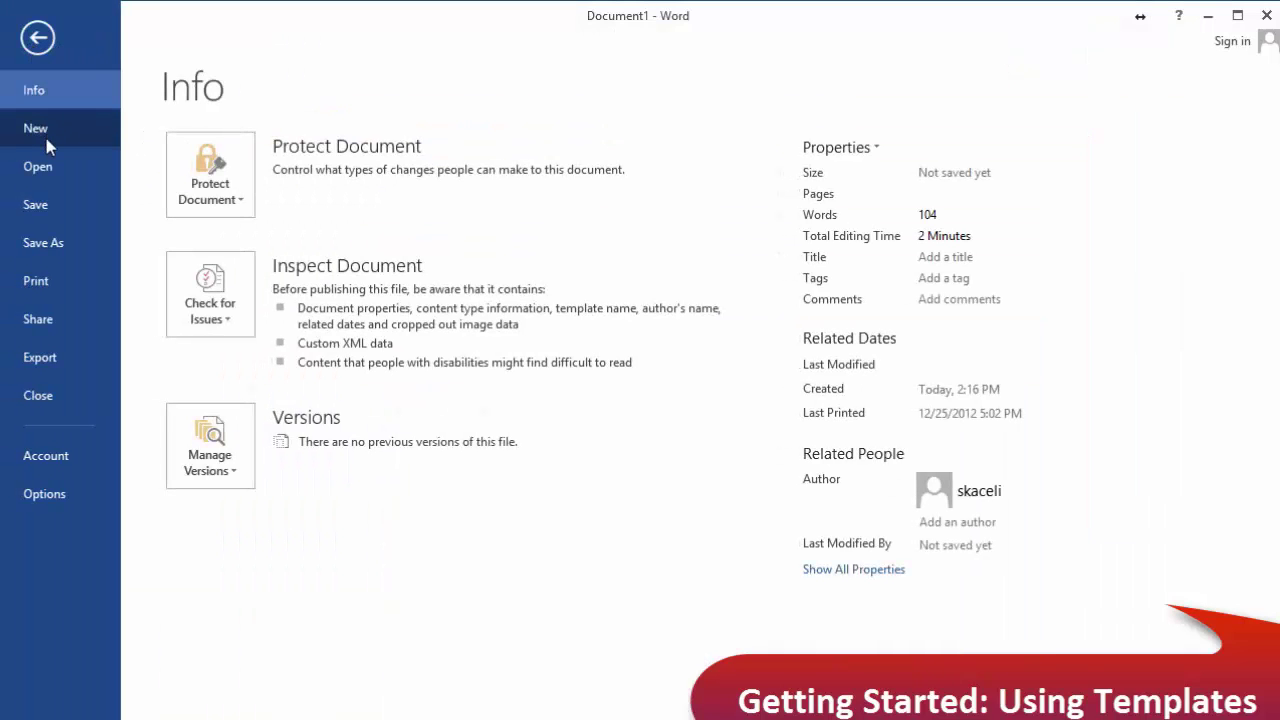
{"action": "left_click", "coordinate": [46, 140]}
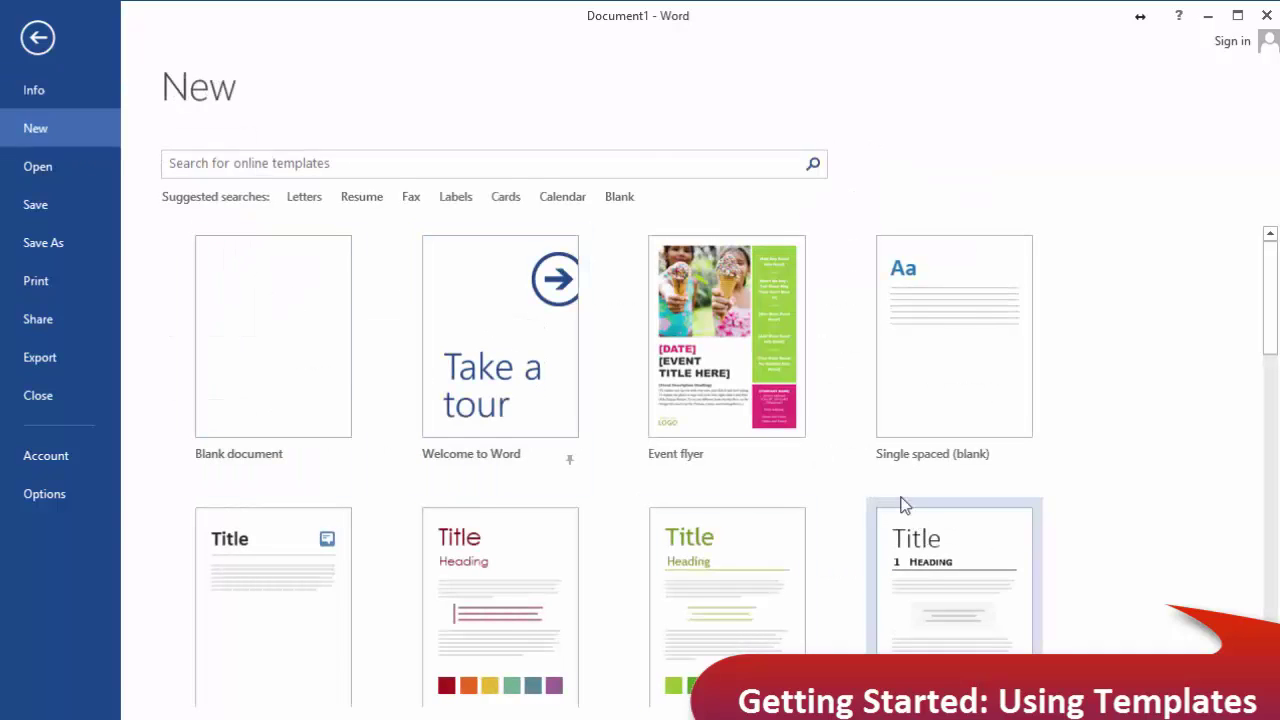
{"action": "left_click", "coordinate": [392, 170]}
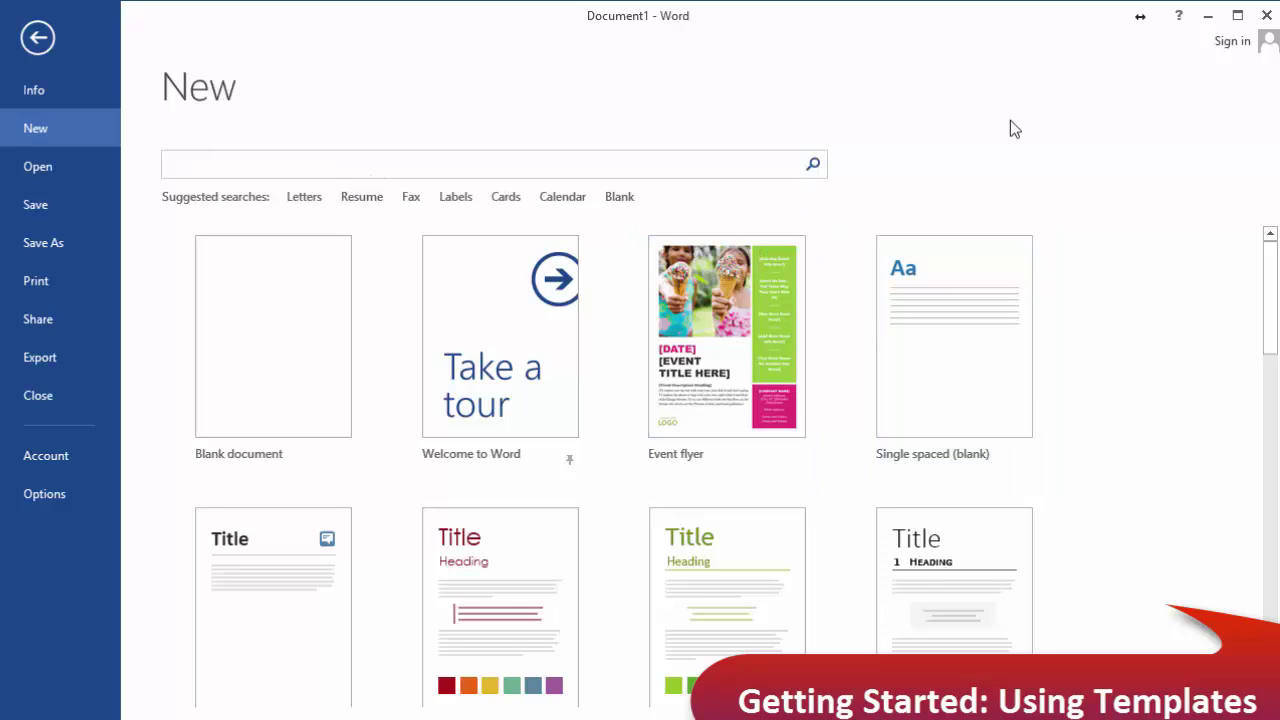
{"action": "type", "text": "poster"}
{"action": "key", "text": "Return"}
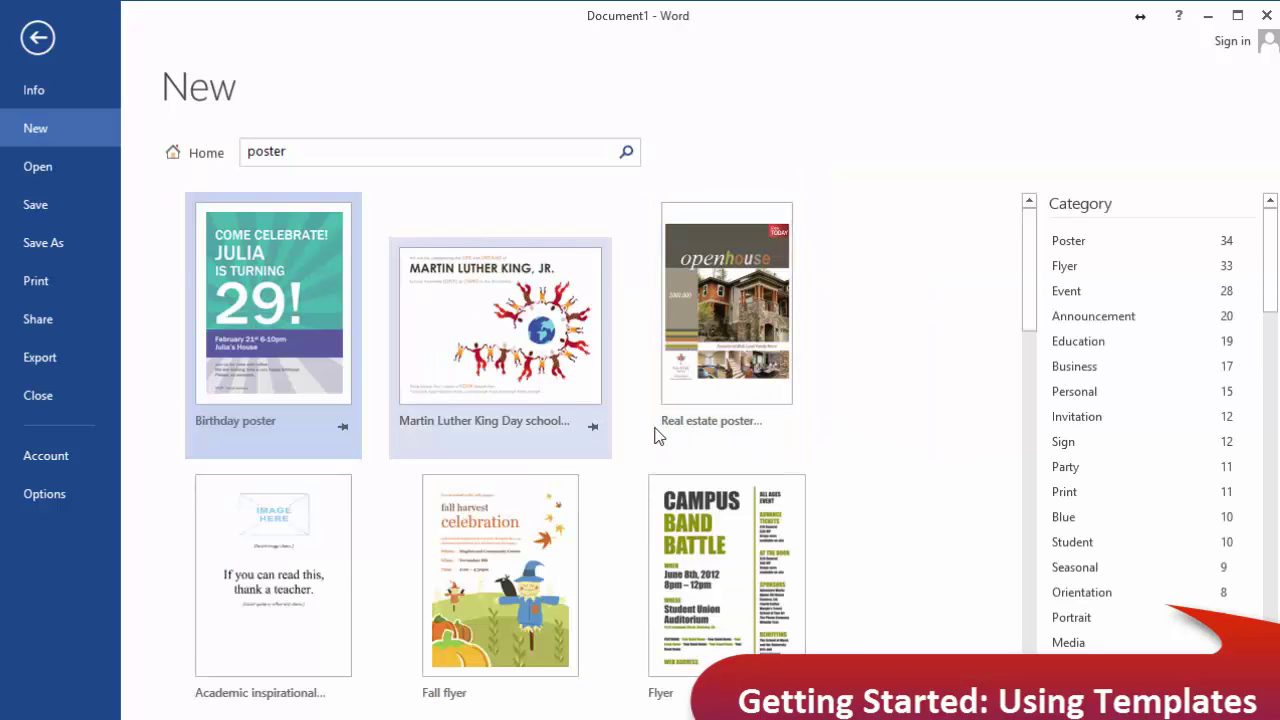
{"action": "scroll", "coordinate": [865, 470], "scroll_direction": "down", "scroll_amount": 1}
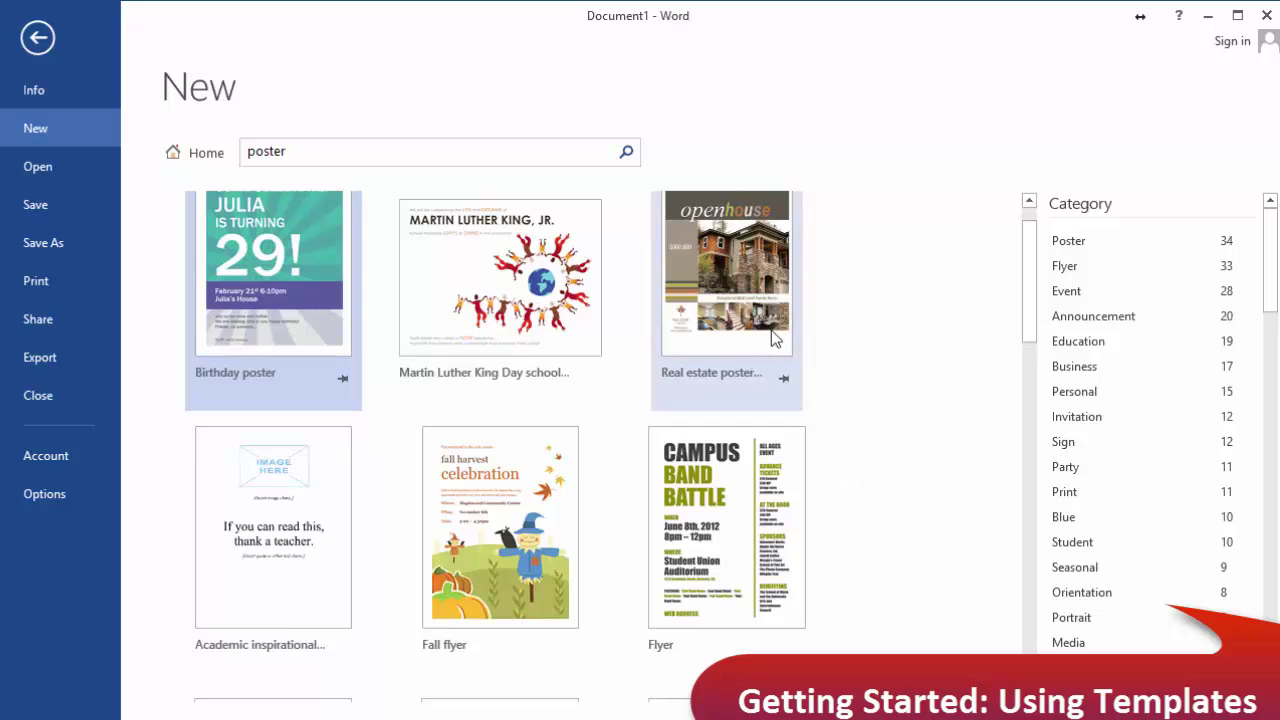
{"action": "left_click", "coordinate": [743, 272]}
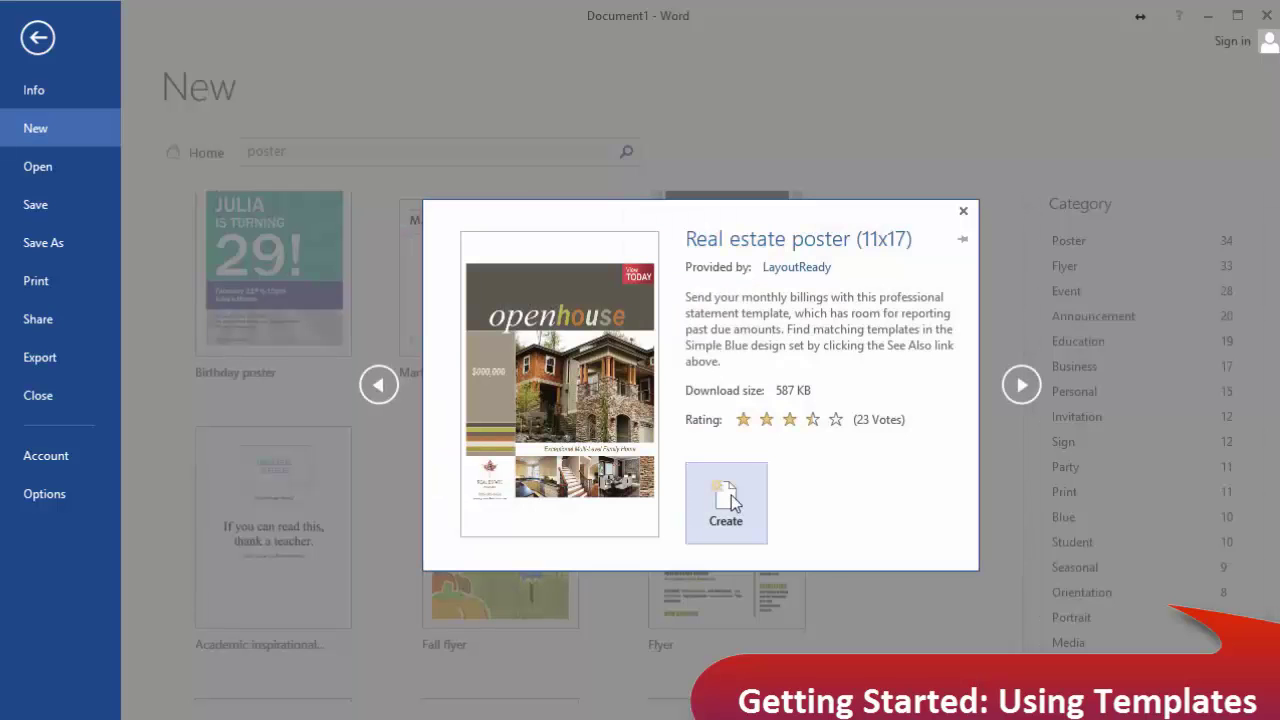
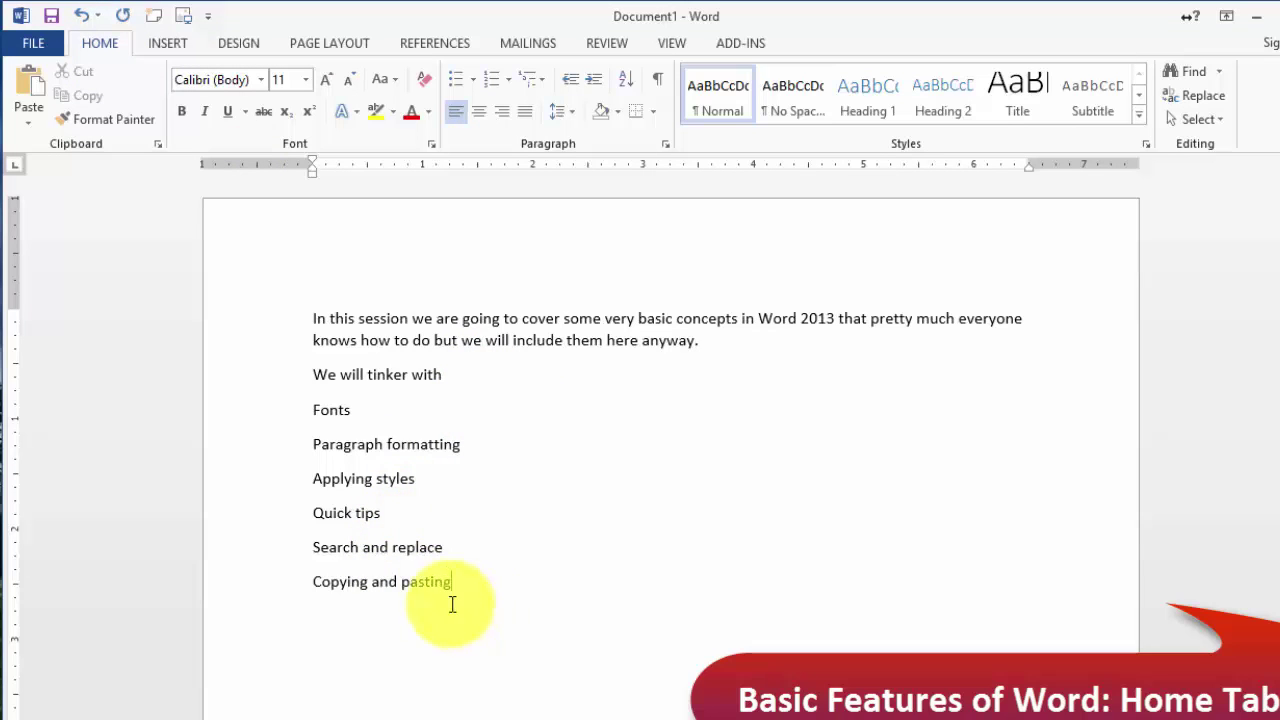
Step: Add the heading "Basic Features" on its own line above the first paragraph
{"action": "left_click", "coordinate": [314, 320]}
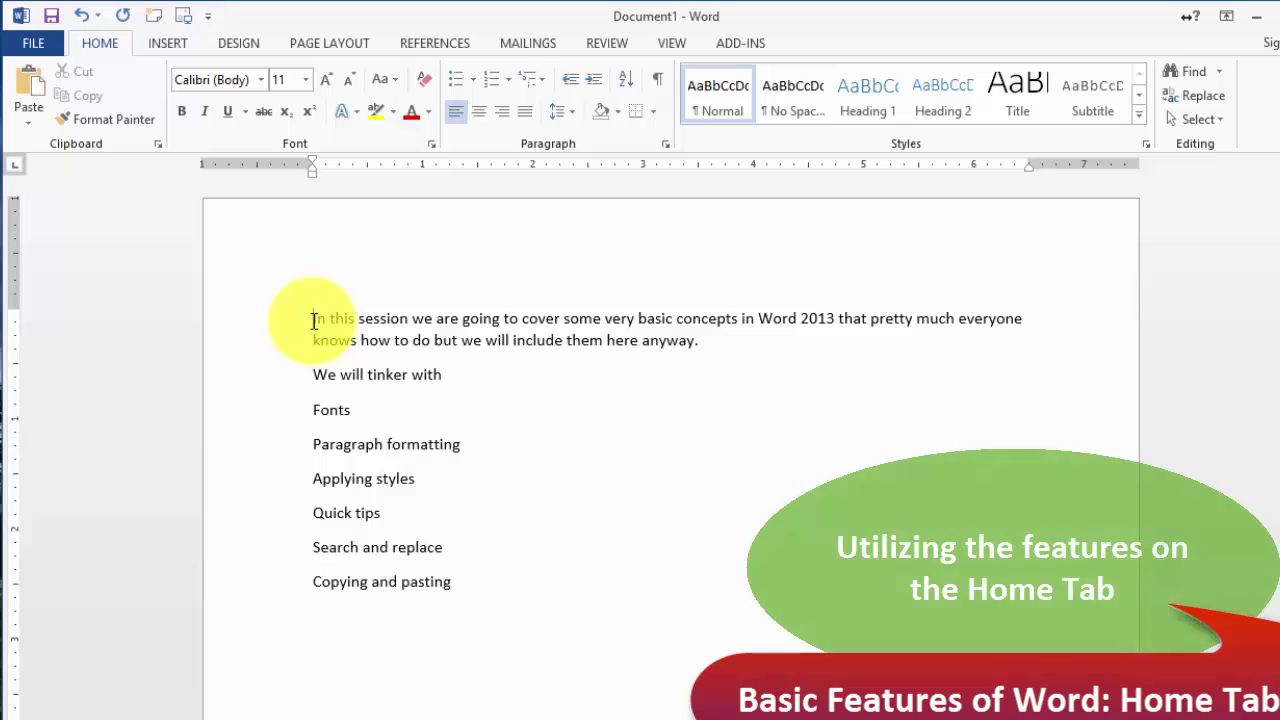
{"action": "key", "text": "Return"}
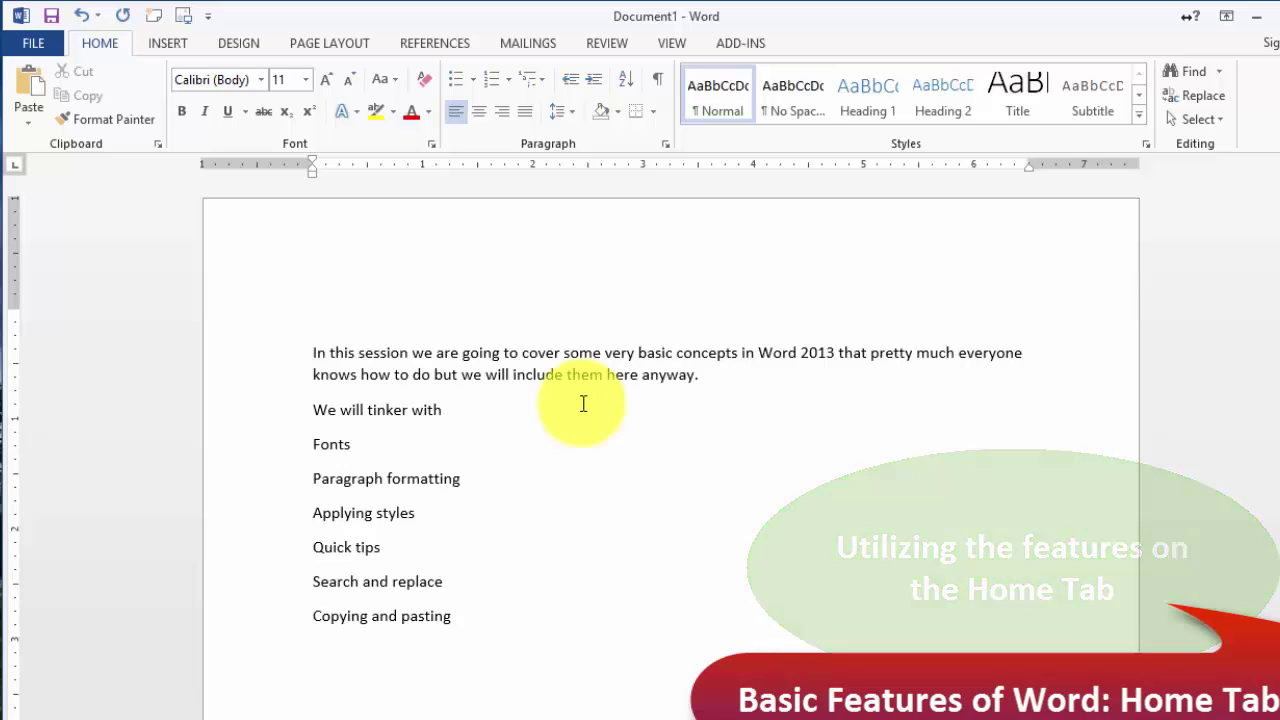
{"action": "type", "text": "Basic Features"}
Step: Format the Basic Features heading in 18-point Aharoni
{"action": "left_click", "coordinate": [286, 325]}
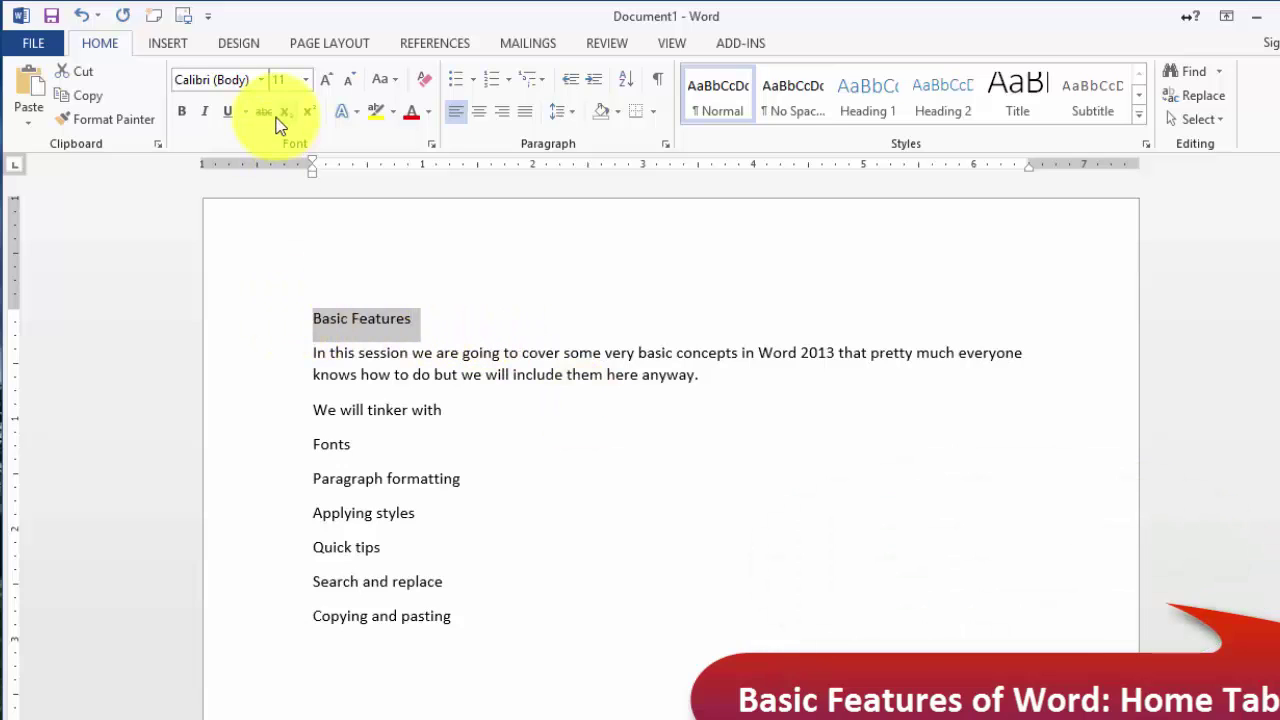
{"action": "left_click", "coordinate": [308, 82]}
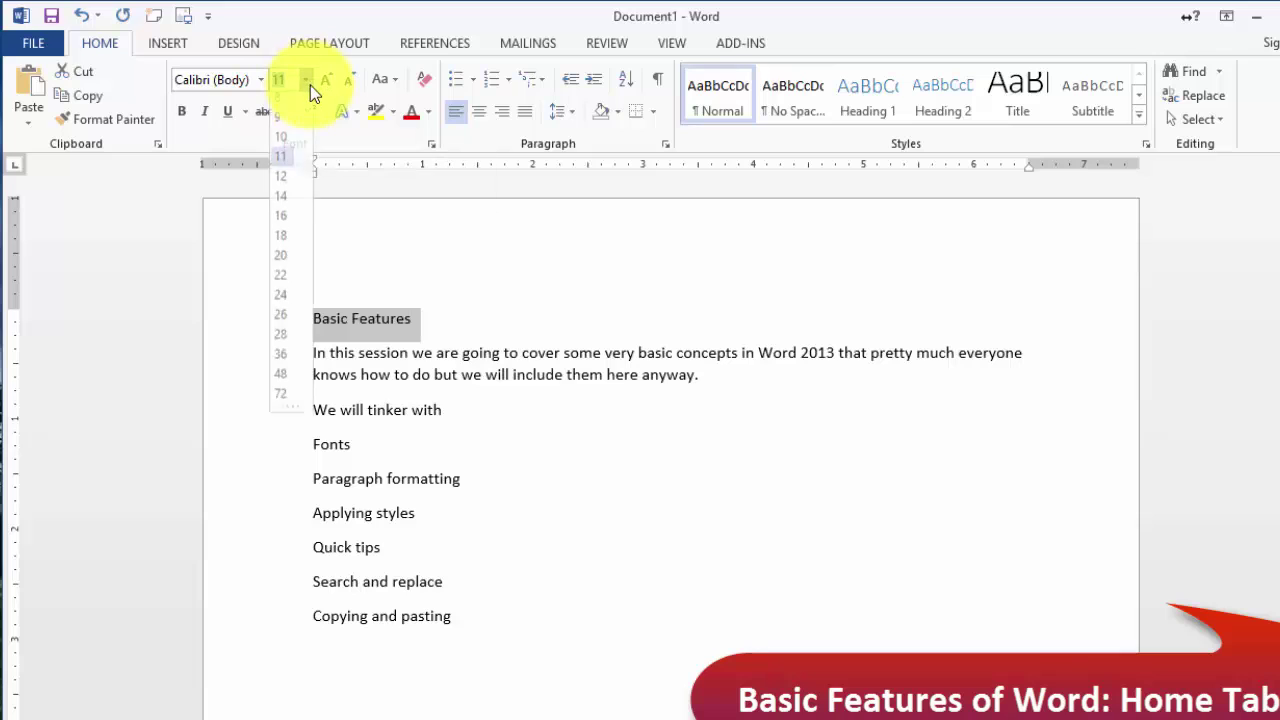
{"action": "left_click", "coordinate": [280, 243]}
{"action": "left_click", "coordinate": [259, 84]}
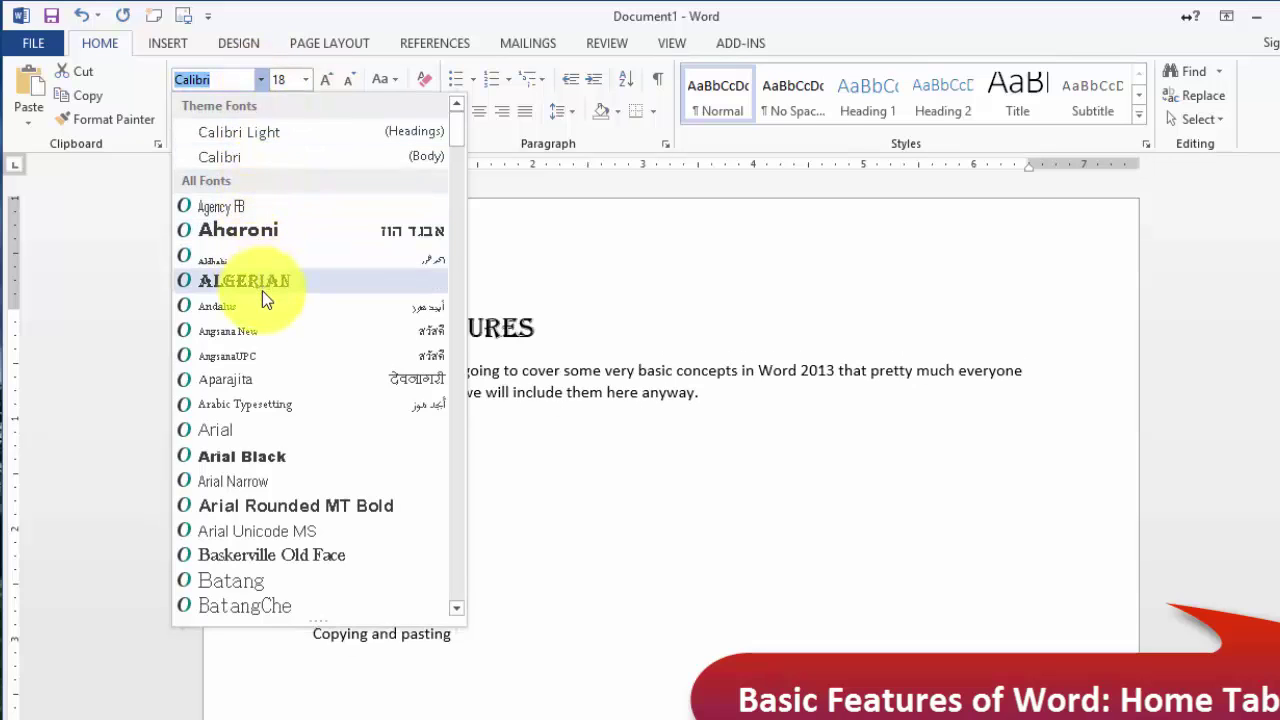
{"action": "left_click", "coordinate": [310, 230]}
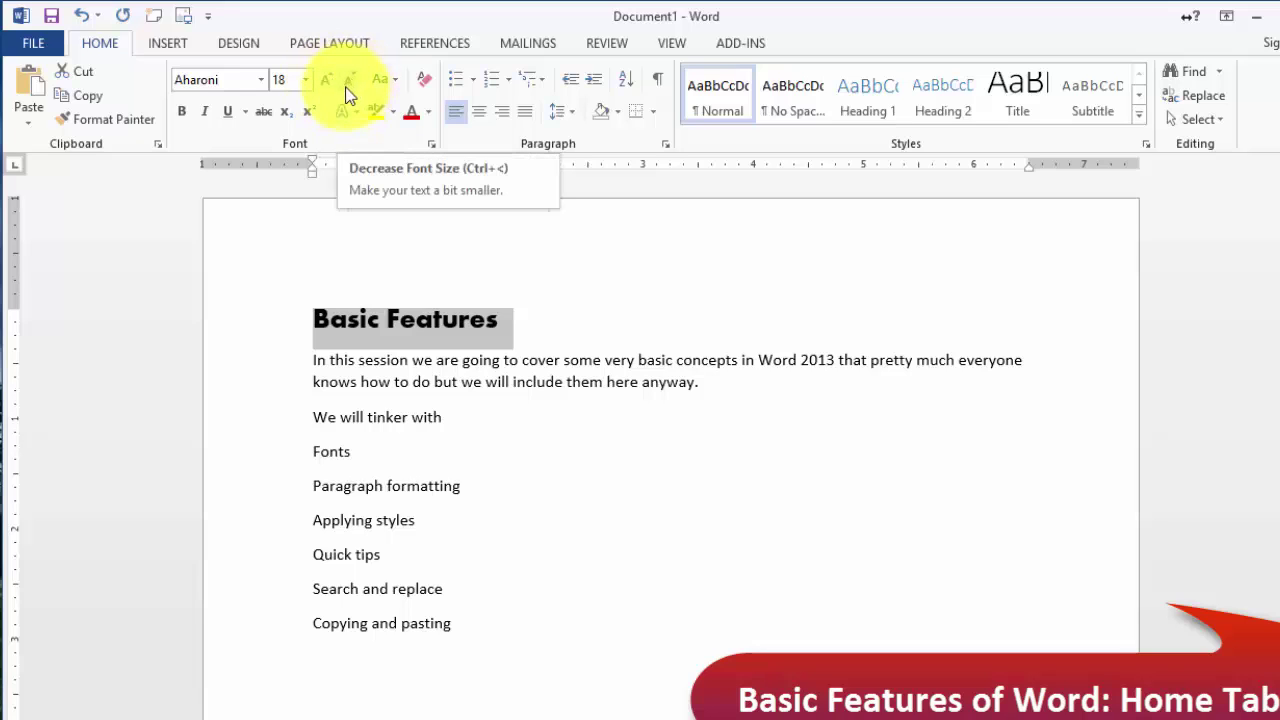
Step: Enlarge the Basic Features heading to 26 points and convert it to uppercase
{"action": "left_click", "coordinate": [328, 84]}
{"action": "left_click", "coordinate": [328, 84]}
{"action": "left_click", "coordinate": [328, 84]}
{"action": "left_click", "coordinate": [328, 84]}
{"action": "left_click", "coordinate": [328, 84]}
{"action": "left_click", "coordinate": [328, 84]}
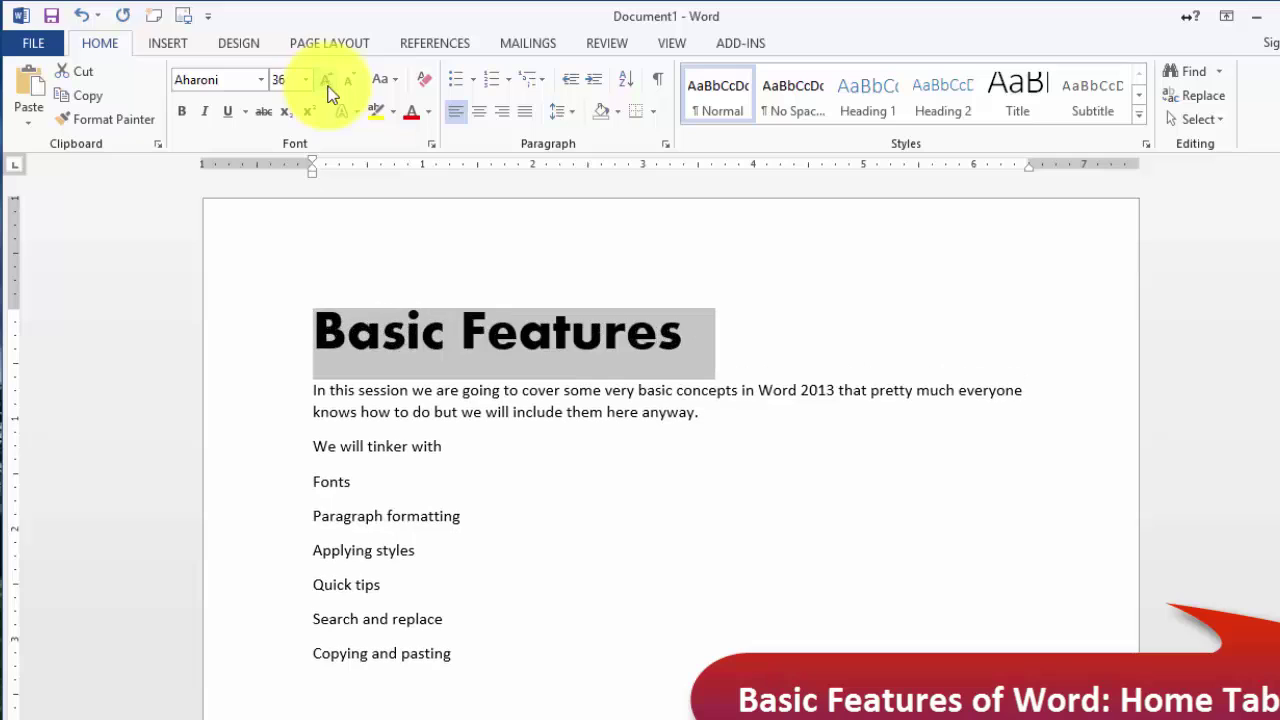
{"action": "left_click", "coordinate": [345, 84]}
{"action": "left_click", "coordinate": [345, 84]}
{"action": "left_click", "coordinate": [396, 81]}
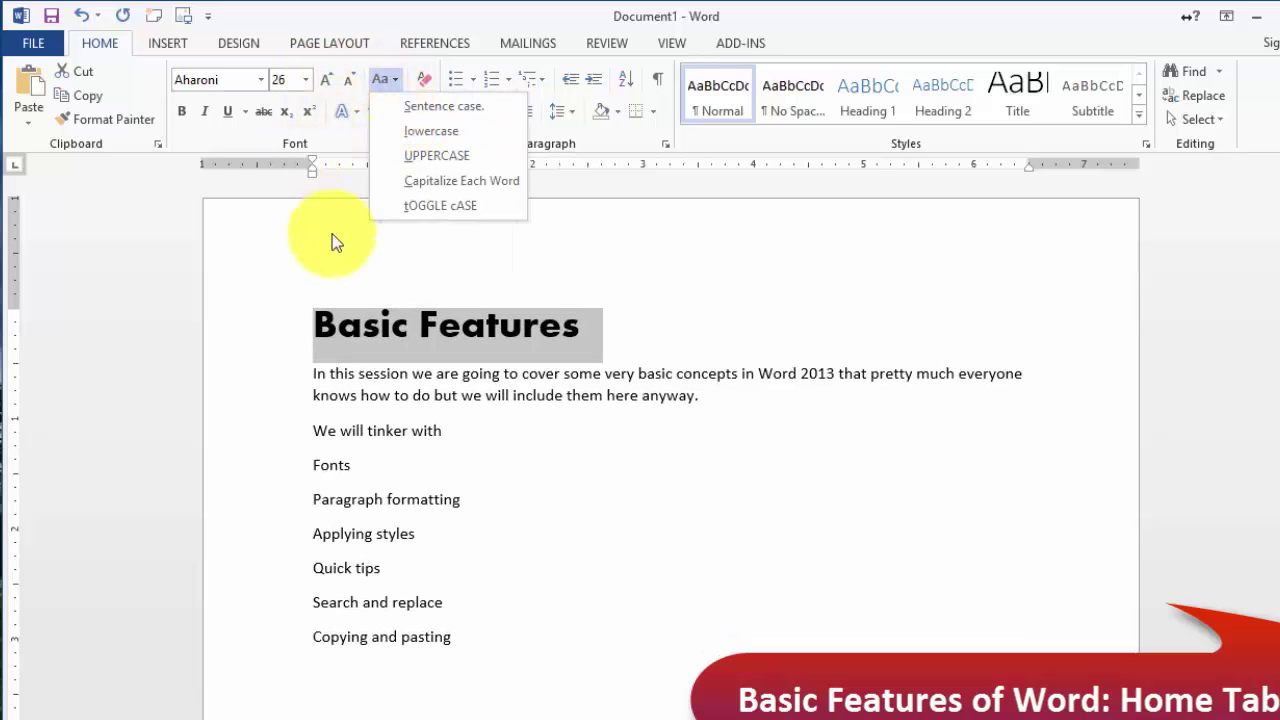
{"action": "left_click", "coordinate": [437, 156]}
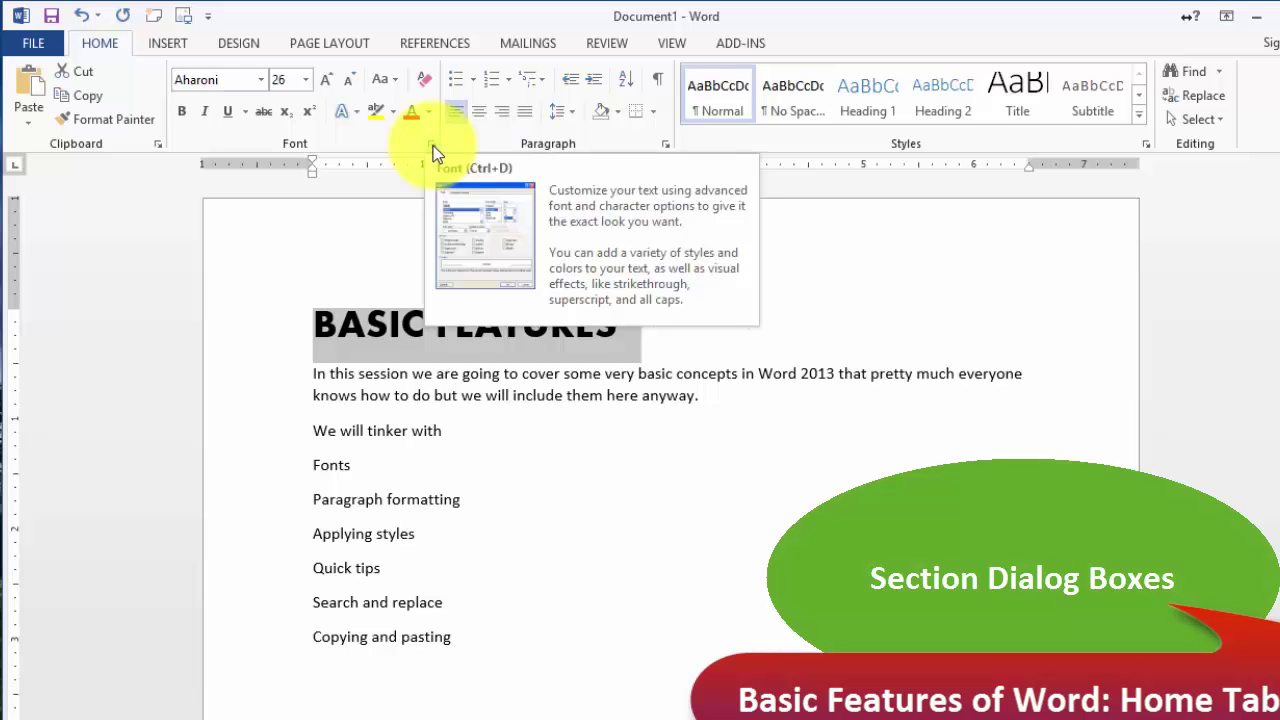
Step: Review the basic and advanced font settings for the heading, including character spacing, OpenType features and the default option
{"action": "left_click", "coordinate": [433, 146]}
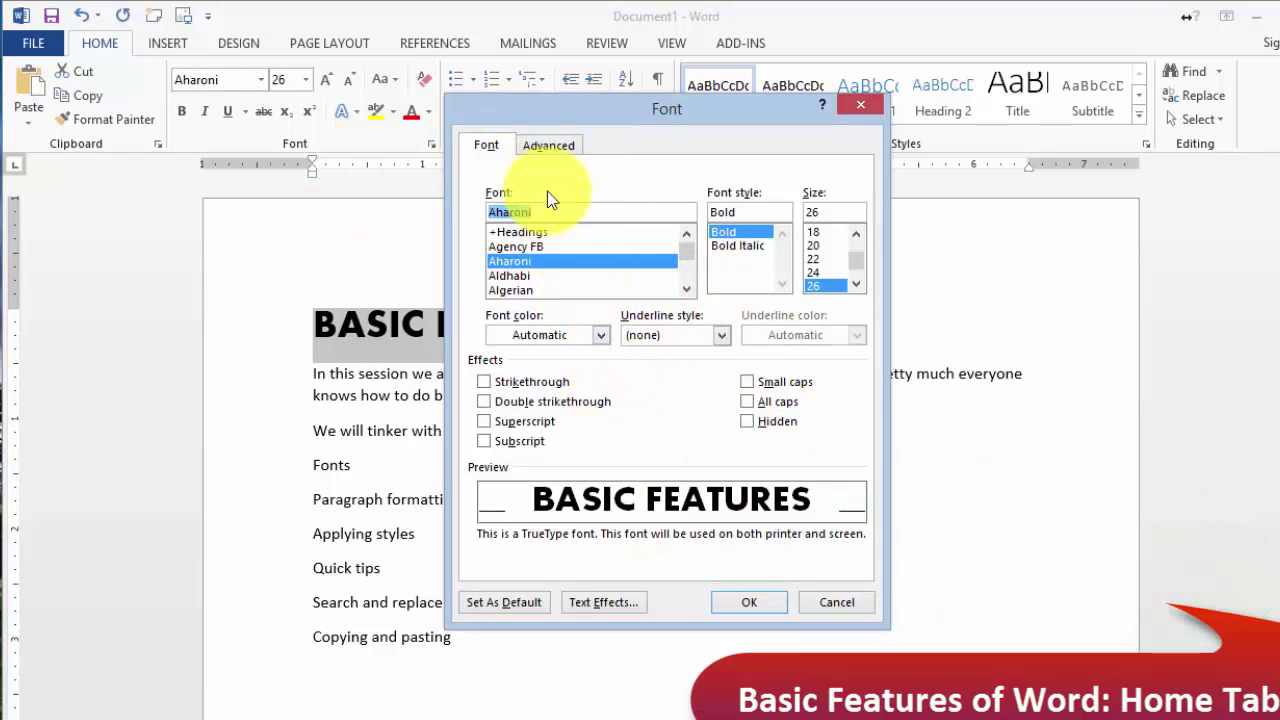
{"action": "left_click", "coordinate": [546, 145]}
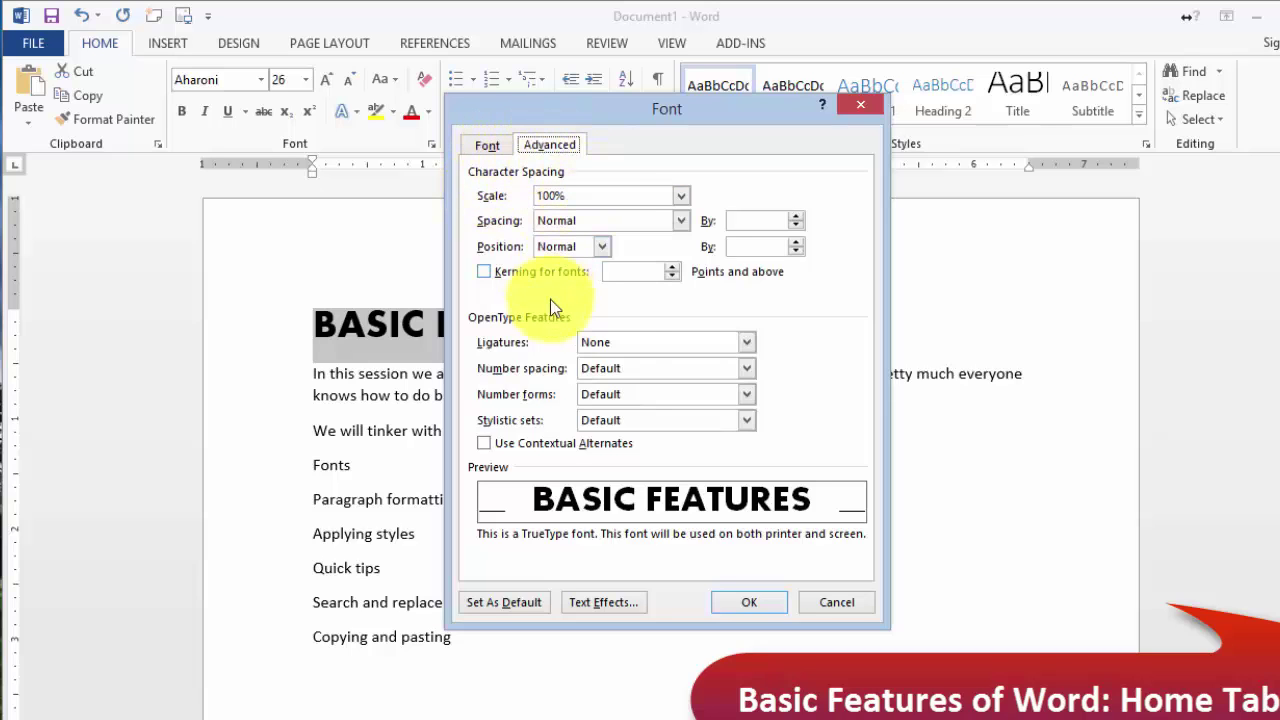
{"action": "left_click", "coordinate": [852, 602]}
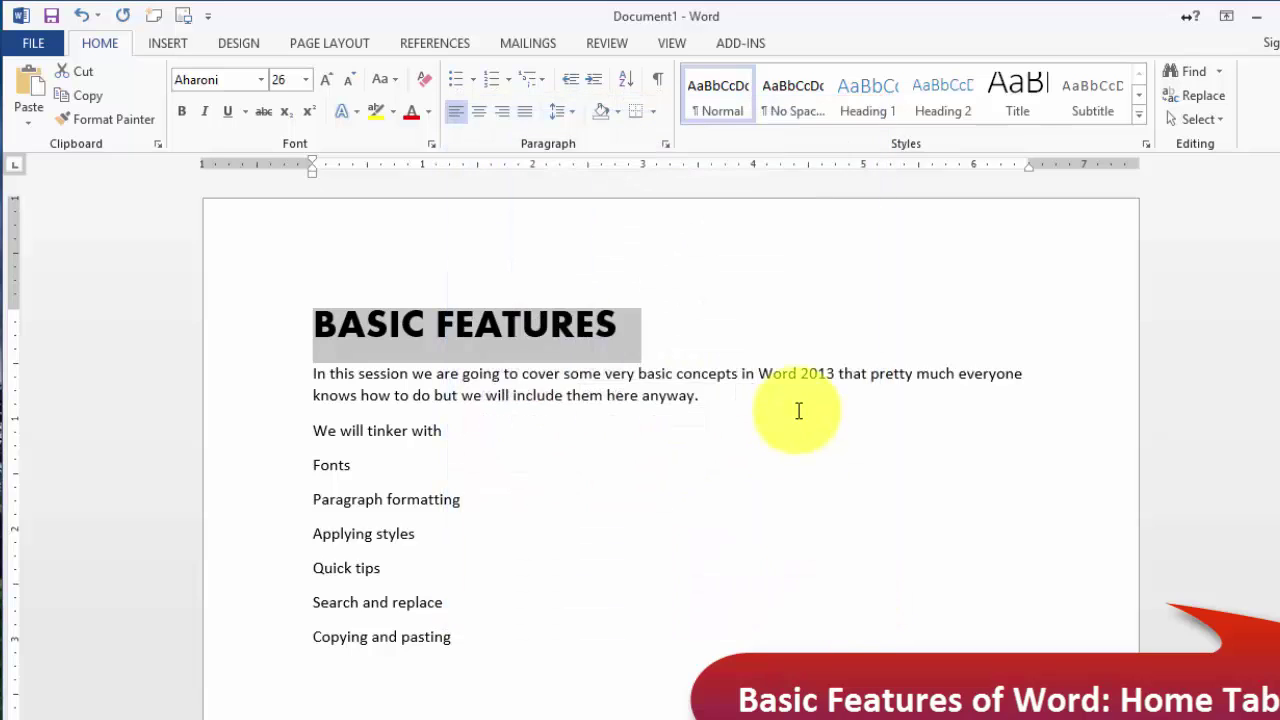
{"action": "left_click", "coordinate": [431, 143]}
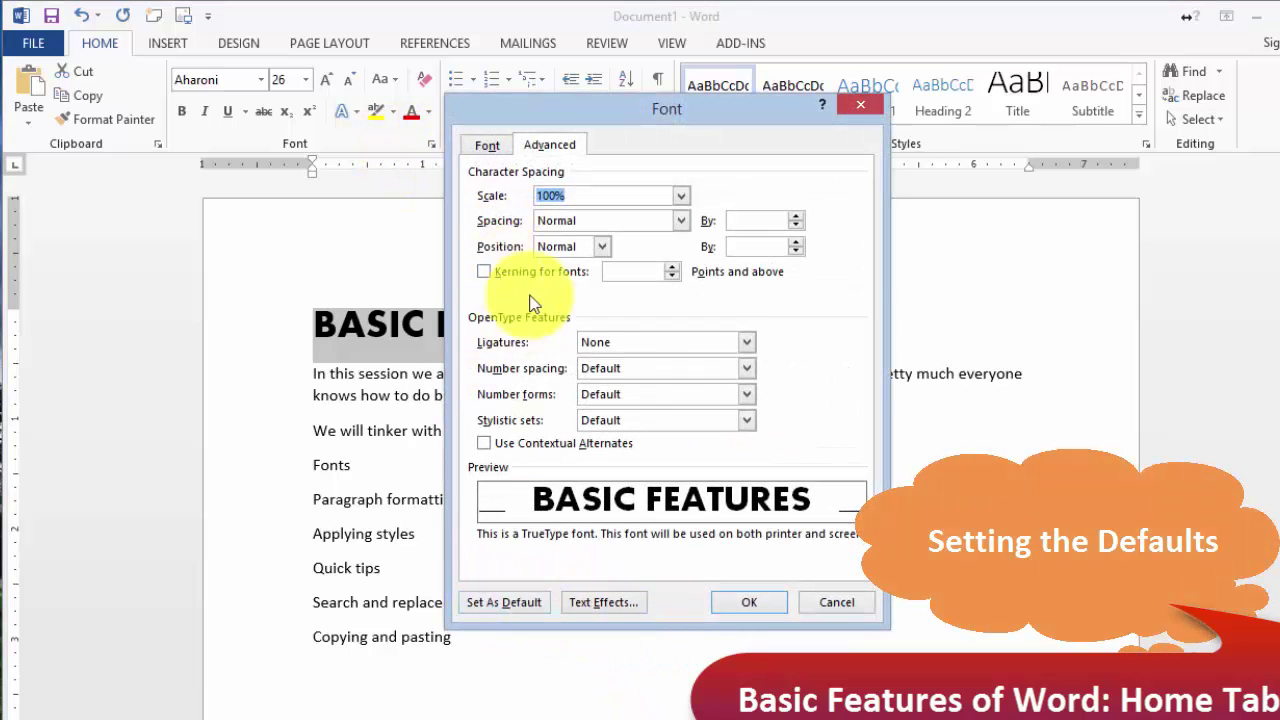
{"action": "left_click", "coordinate": [488, 146]}
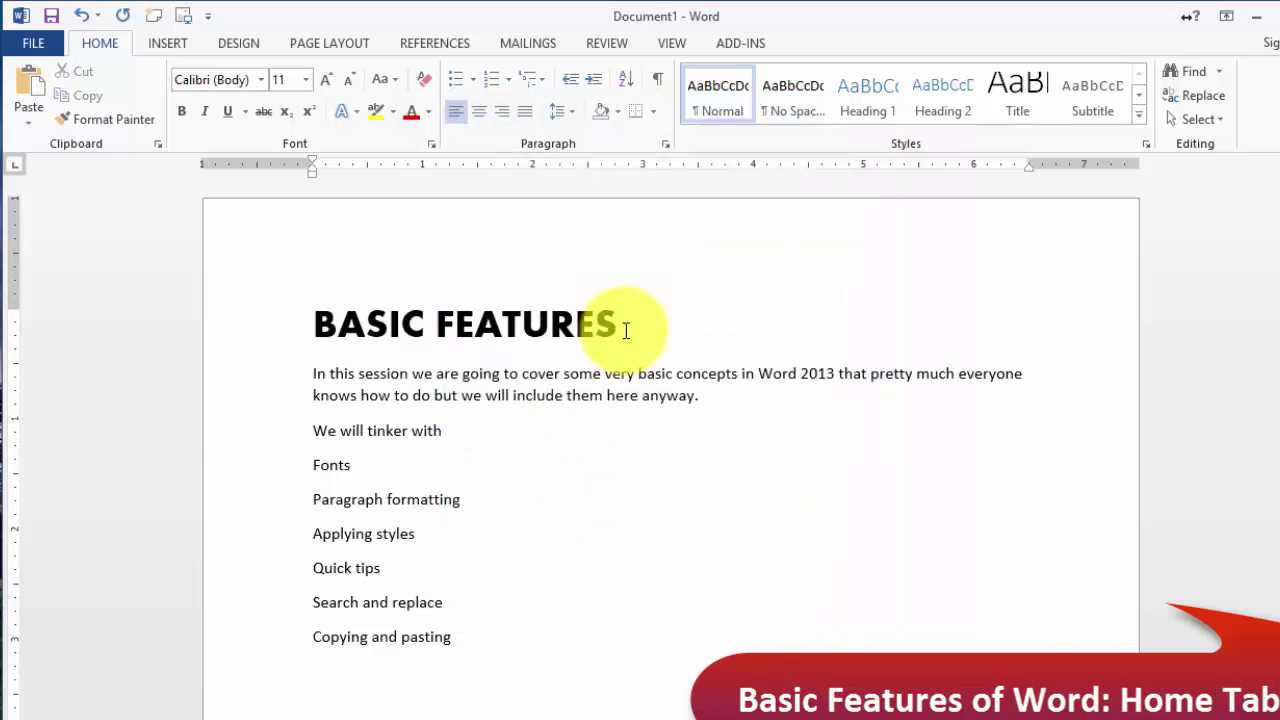
Step: Try the Heading 2 and Heading 1 styles on the BASIC FEATURES heading and settle on the Title style
{"action": "left_click_drag", "start_coordinate": [623, 329], "coordinate": [313, 323]}
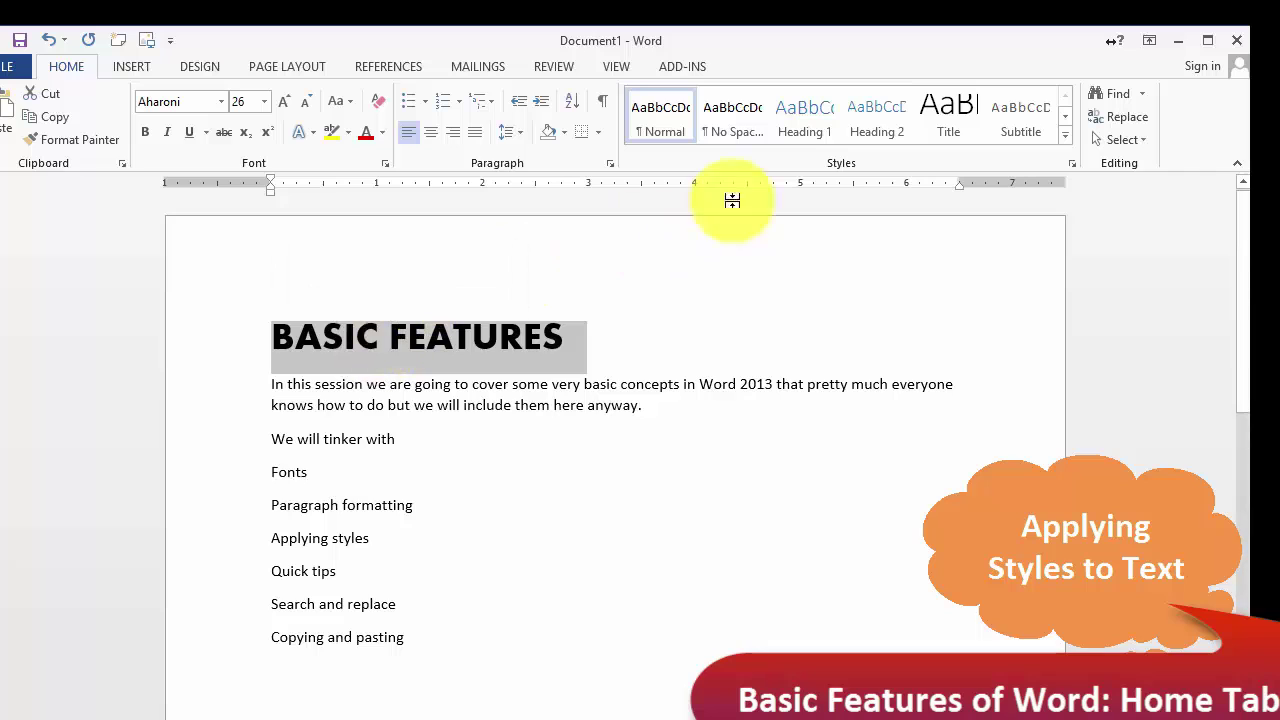
{"action": "left_click", "coordinate": [948, 123]}
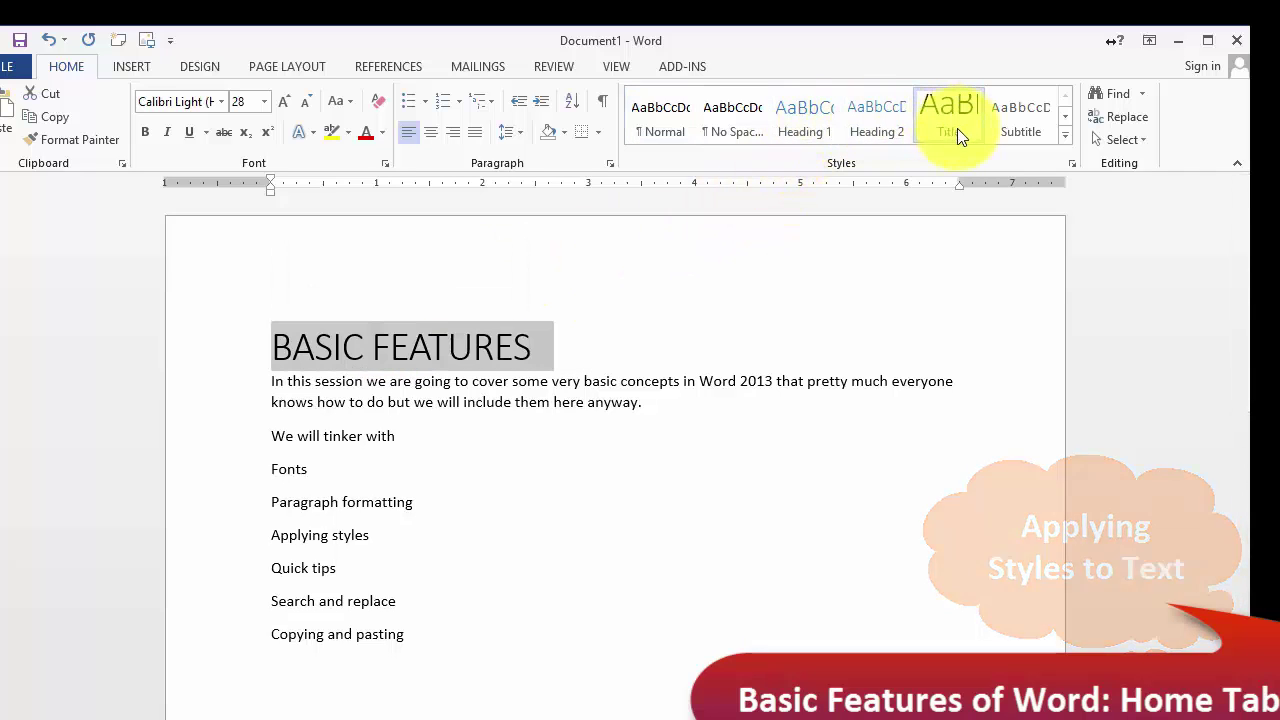
{"action": "left_click", "coordinate": [862, 129]}
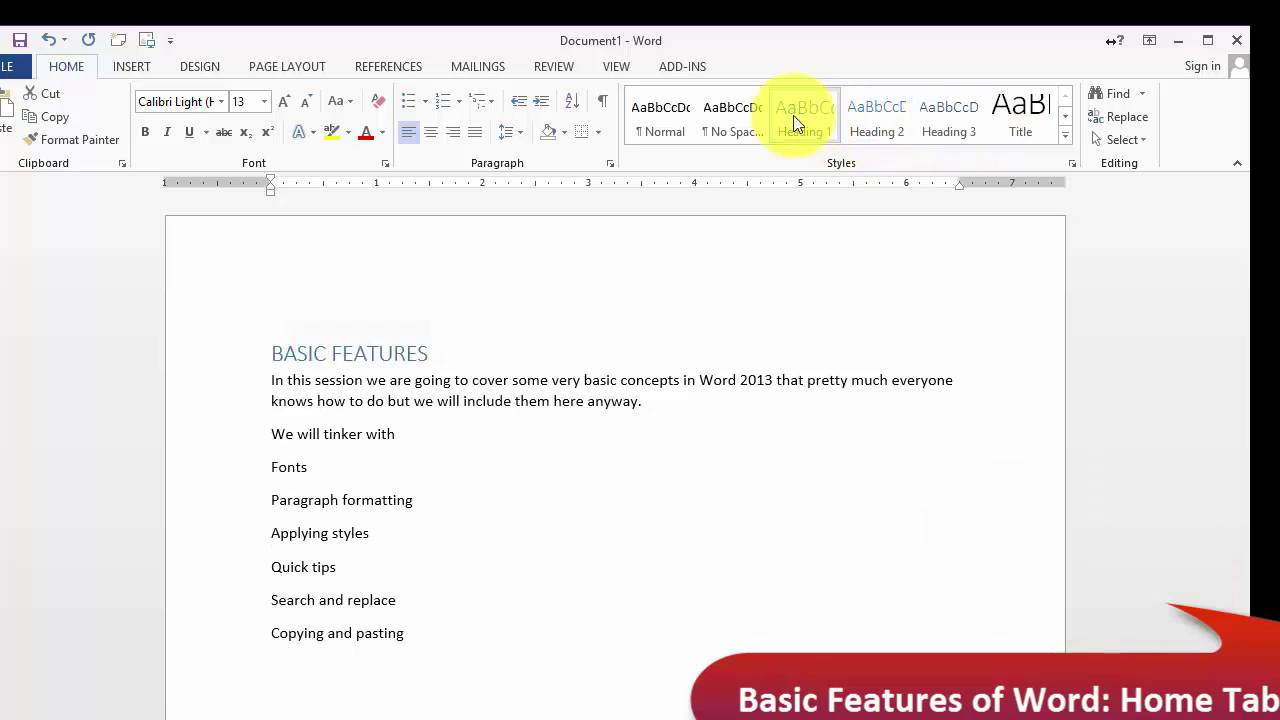
{"action": "left_click", "coordinate": [793, 117]}
{"action": "left_click", "coordinate": [1020, 118]}
{"action": "left_click", "coordinate": [296, 436]}
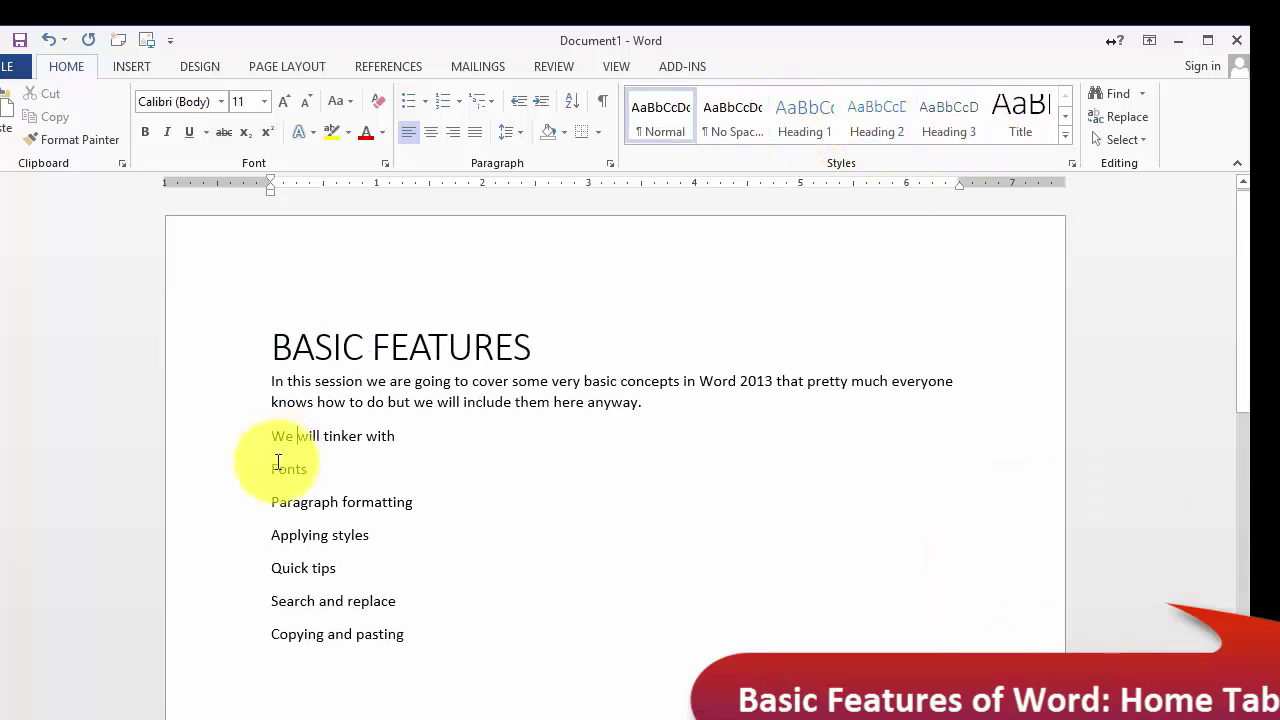
Step: Turn the six topic lines from Fonts to Copying and pasting into a list with the multicoloured bullet, and preview the numbering formats
{"action": "left_click_drag", "start_coordinate": [275, 468], "coordinate": [385, 638]}
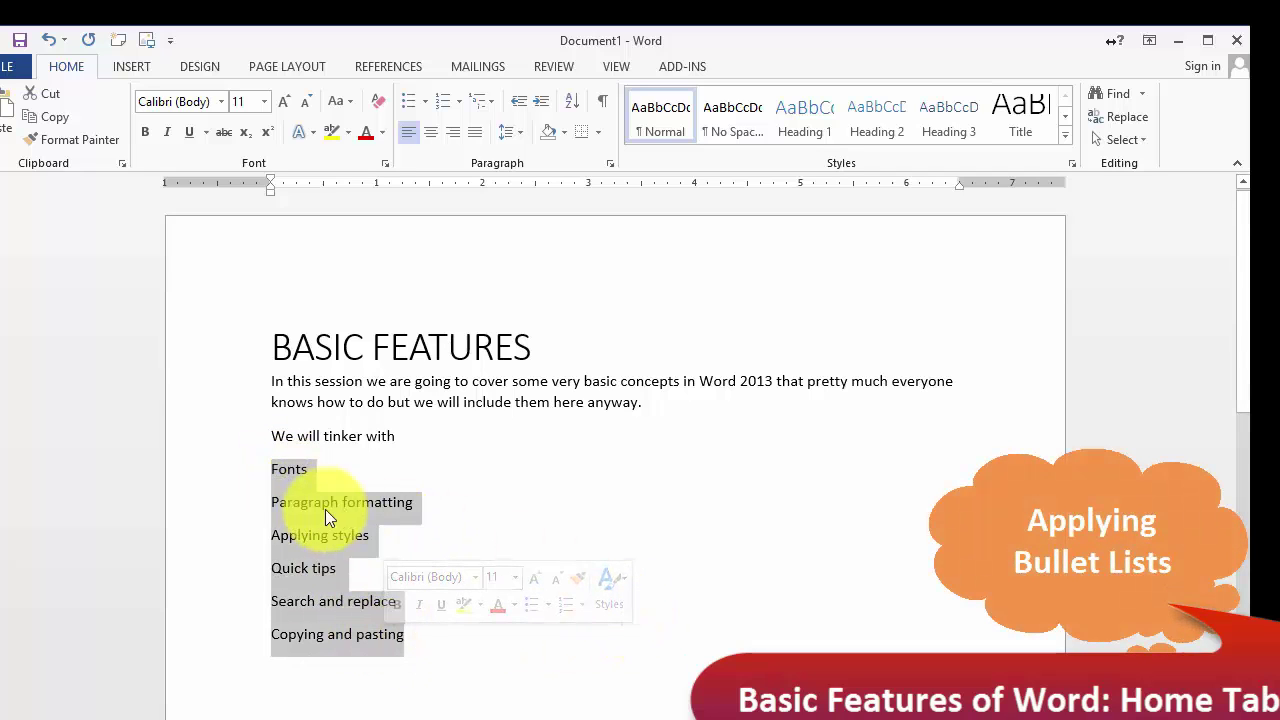
{"action": "left_click", "coordinate": [412, 103]}
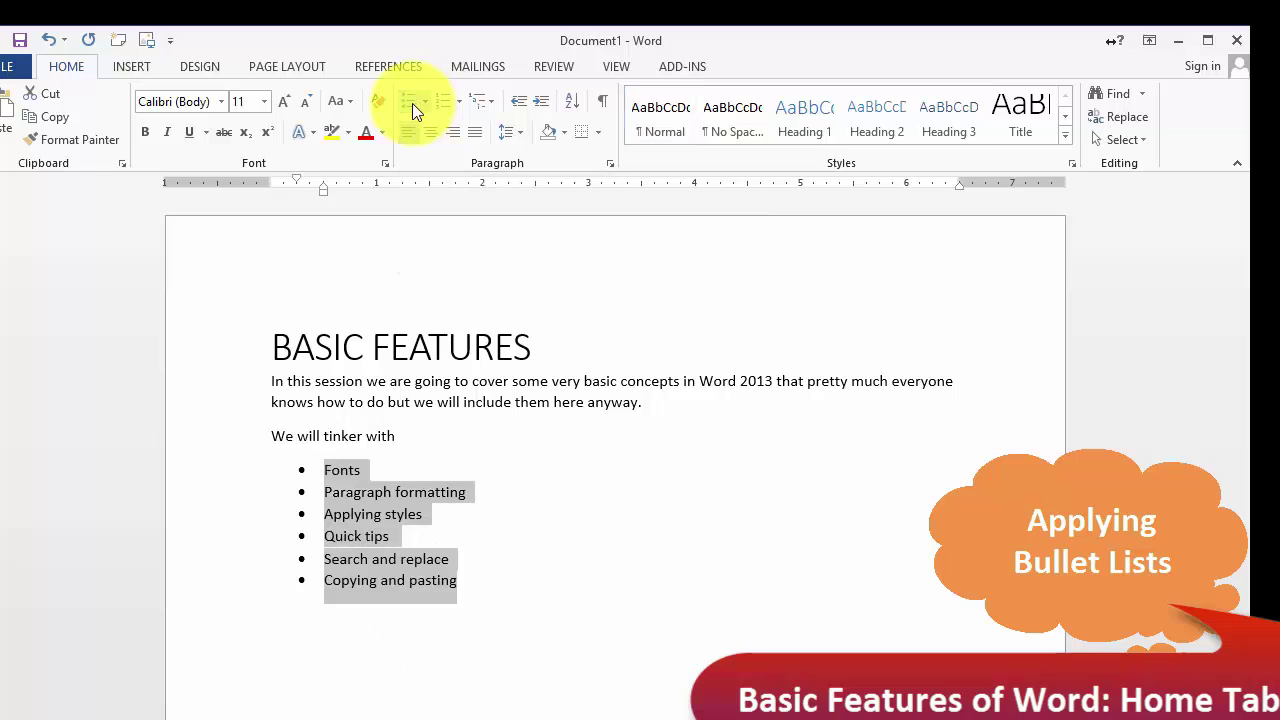
{"action": "left_click", "coordinate": [425, 103]}
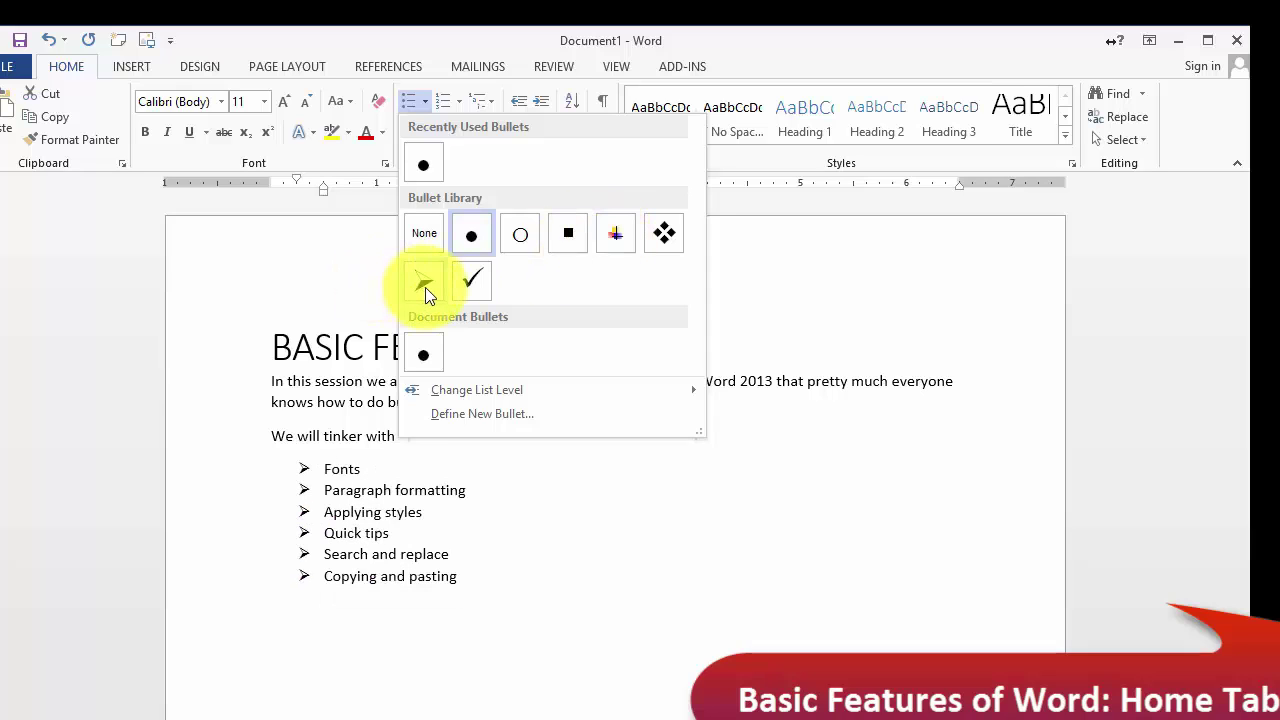
{"action": "left_click", "coordinate": [612, 237]}
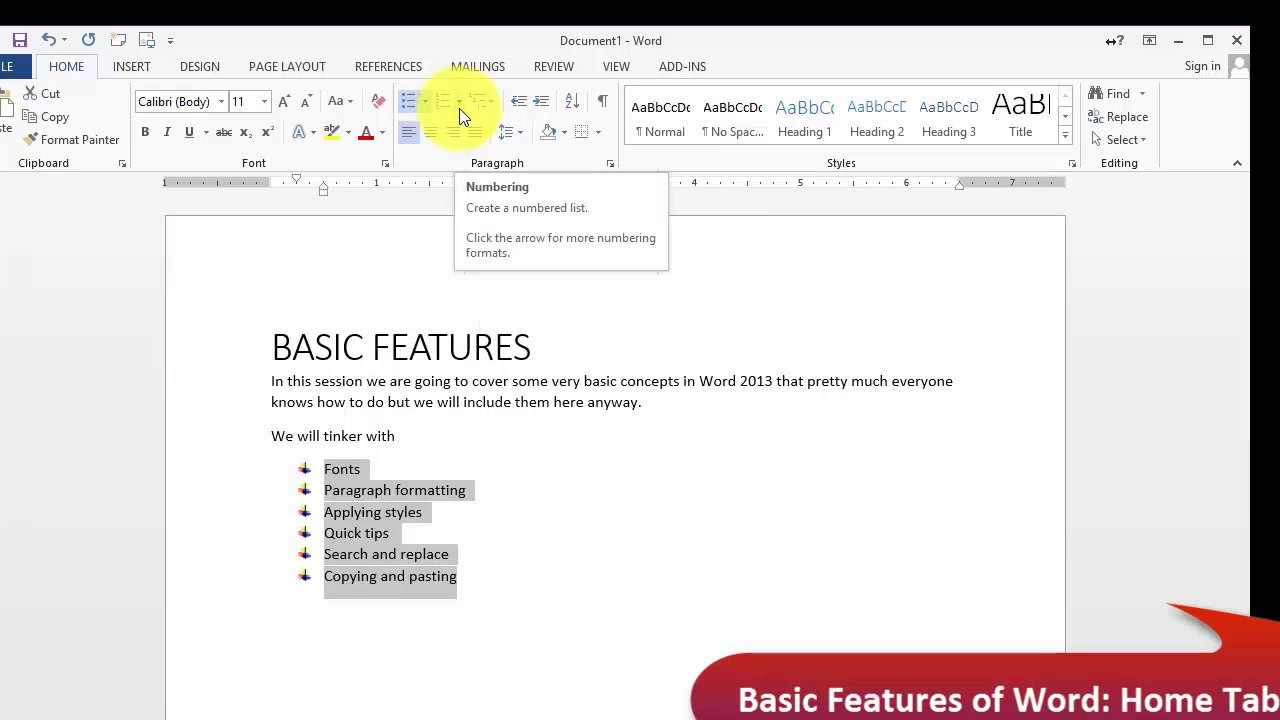
{"action": "left_click", "coordinate": [459, 108]}
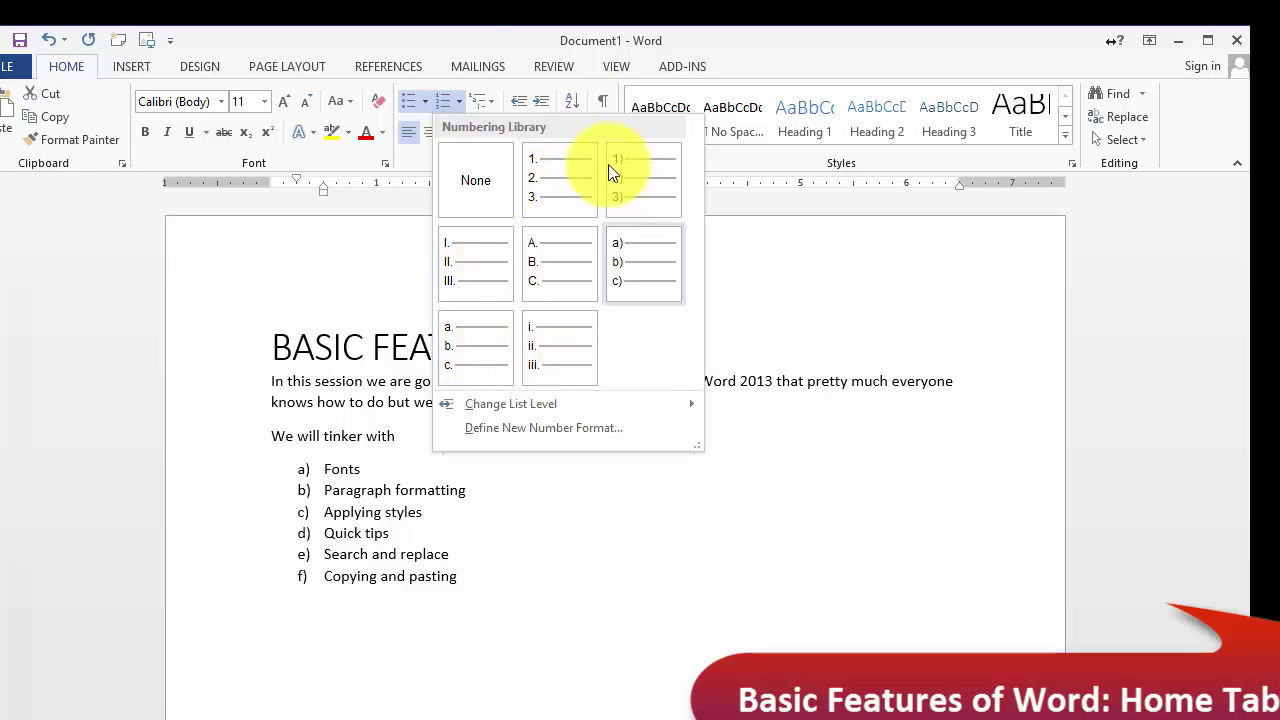
{"action": "left_click", "coordinate": [460, 37]}
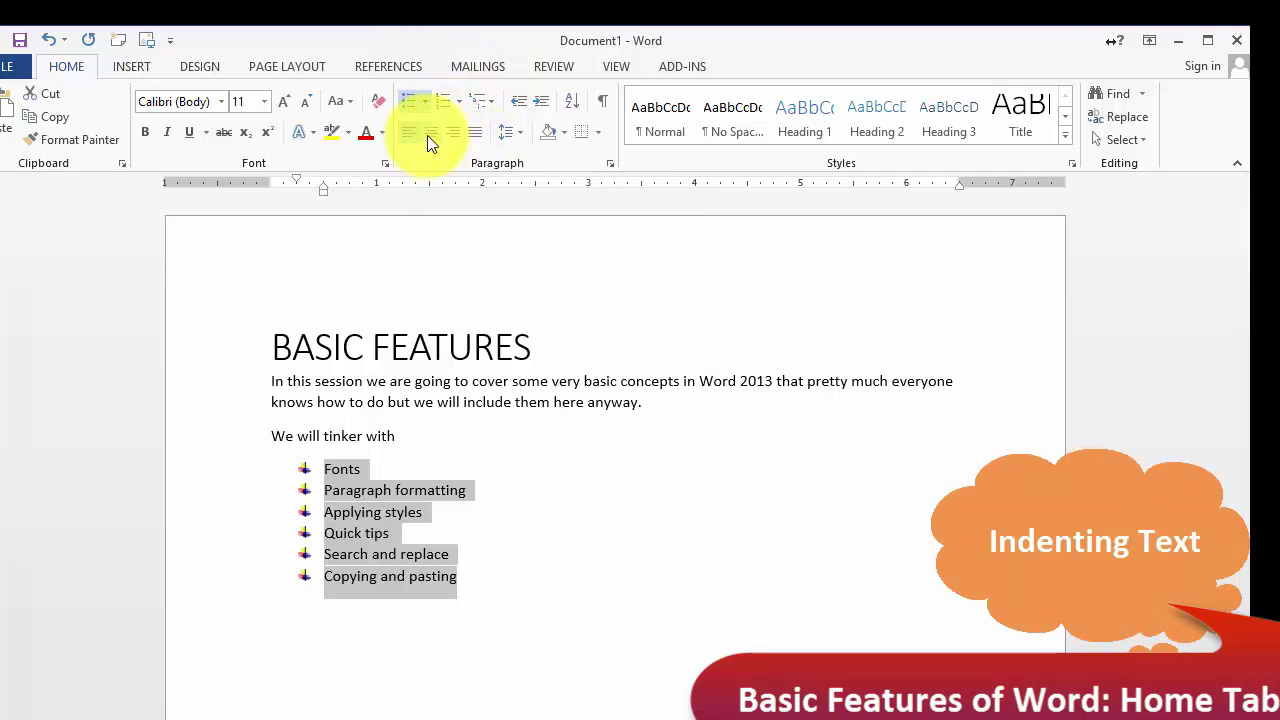
Step: Try centre, right and left alignment on the BASIC FEATURES heading and settle on justified
{"action": "left_click", "coordinate": [650, 406]}
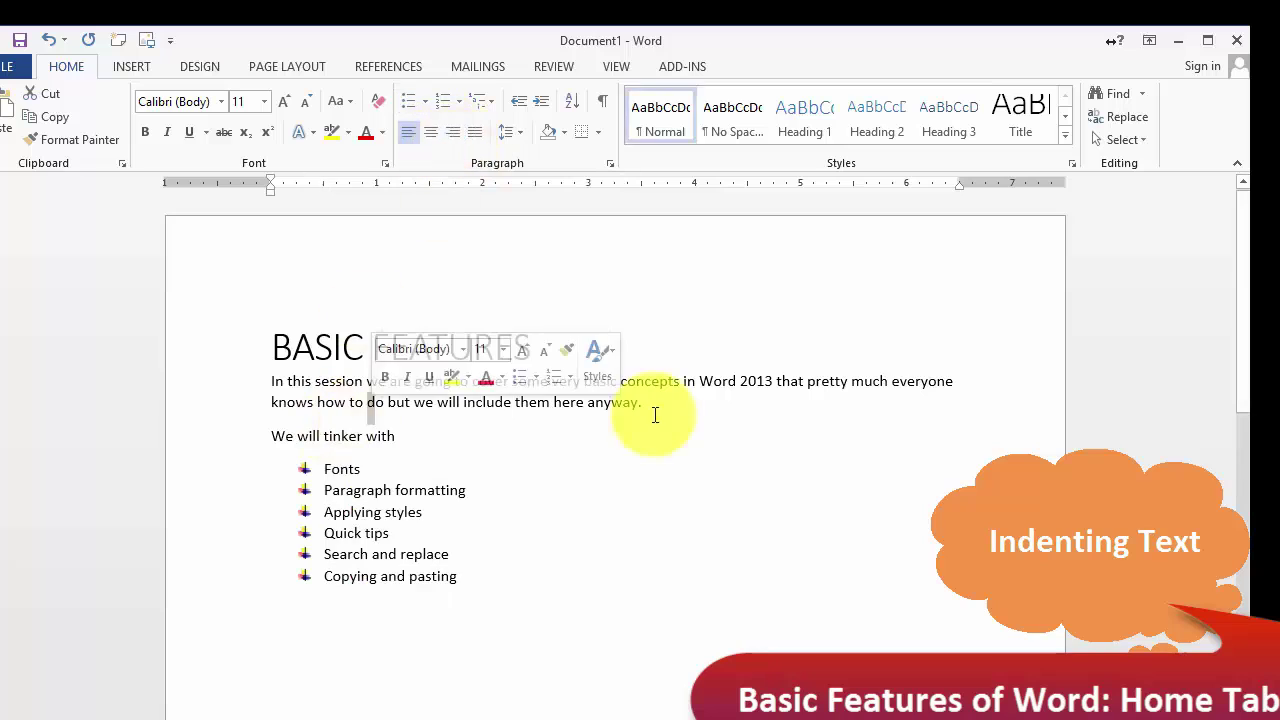
{"action": "left_click", "coordinate": [551, 346]}
{"action": "left_click_drag", "start_coordinate": [551, 346], "coordinate": [280, 346]}
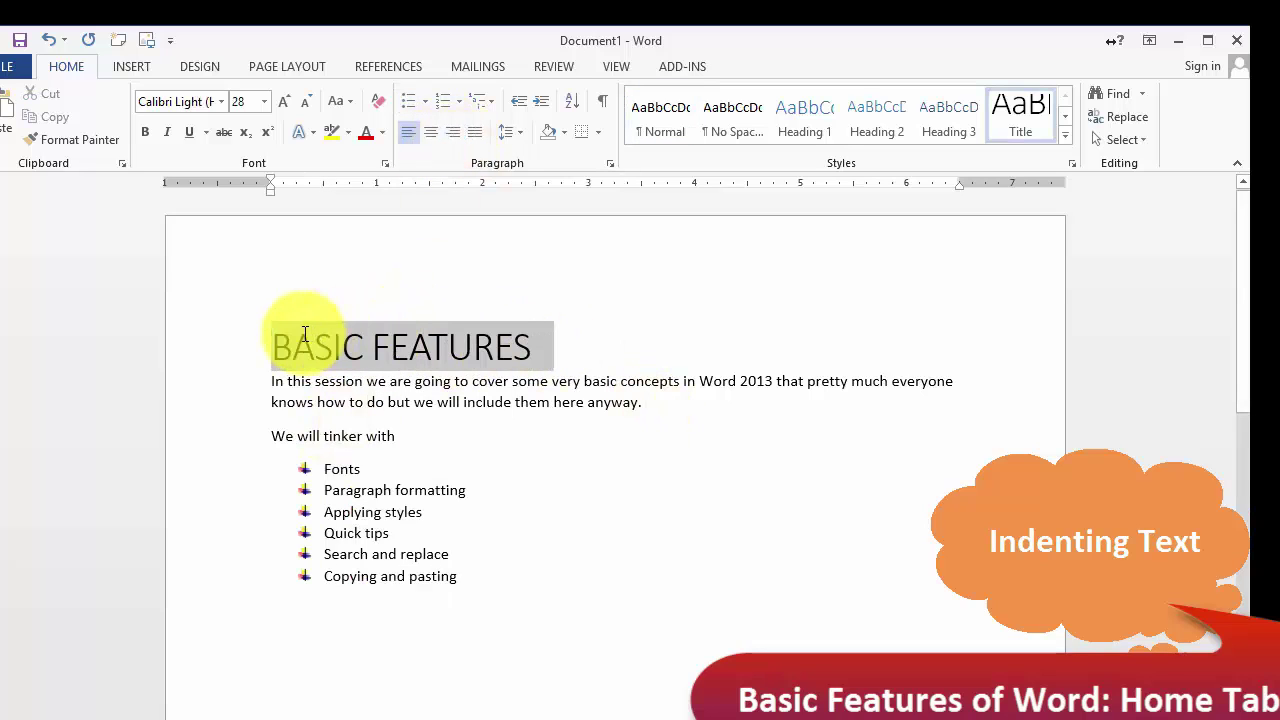
{"action": "left_click", "coordinate": [433, 135]}
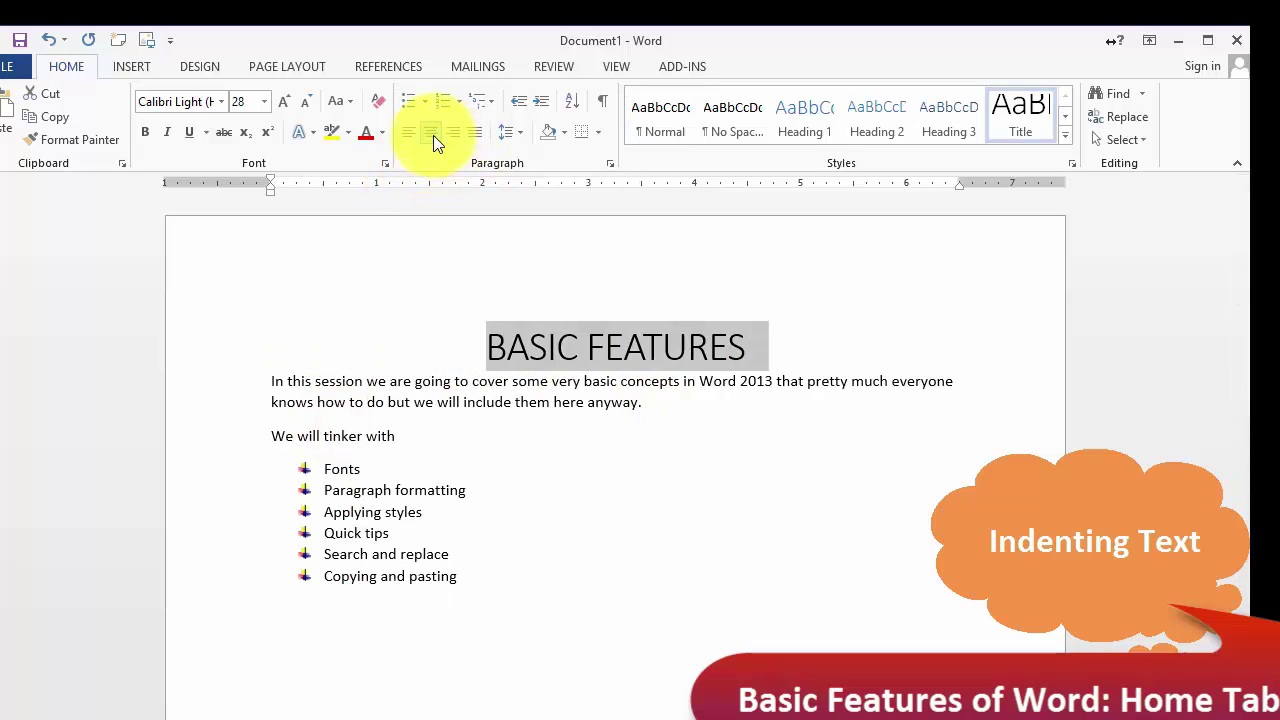
{"action": "left_click", "coordinate": [455, 136]}
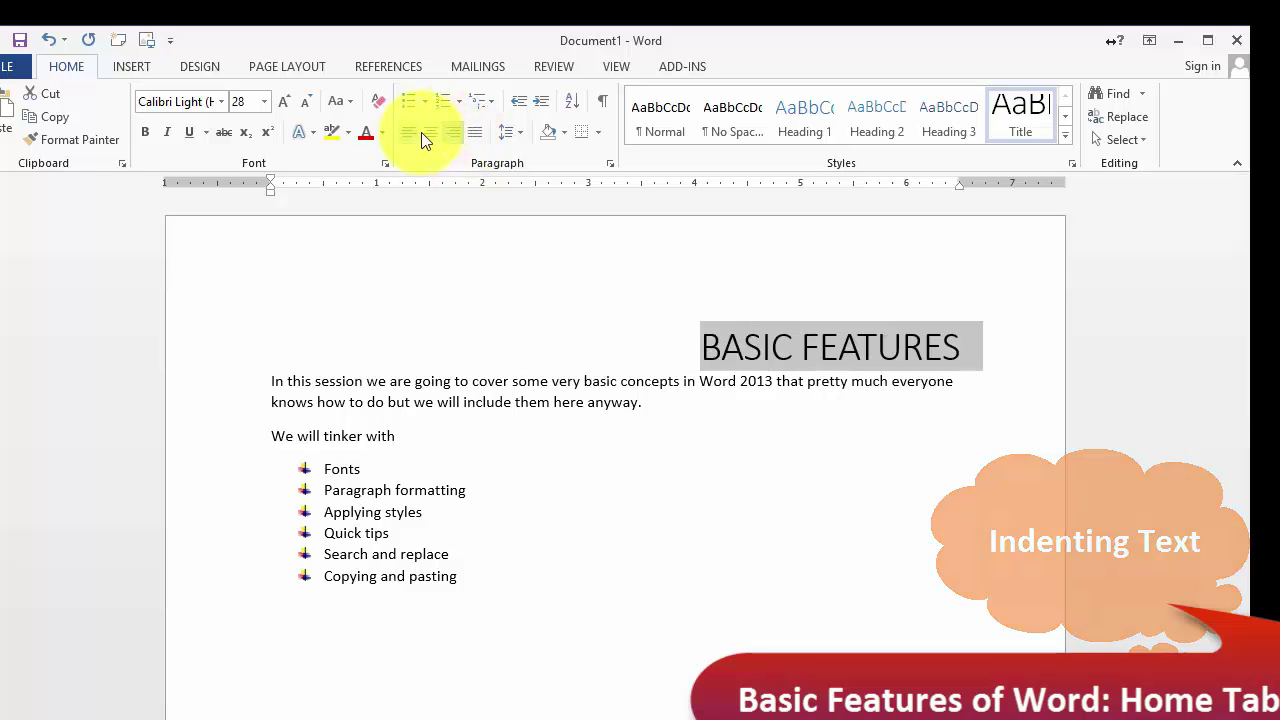
{"action": "left_click", "coordinate": [414, 134]}
{"action": "left_click", "coordinate": [476, 133]}
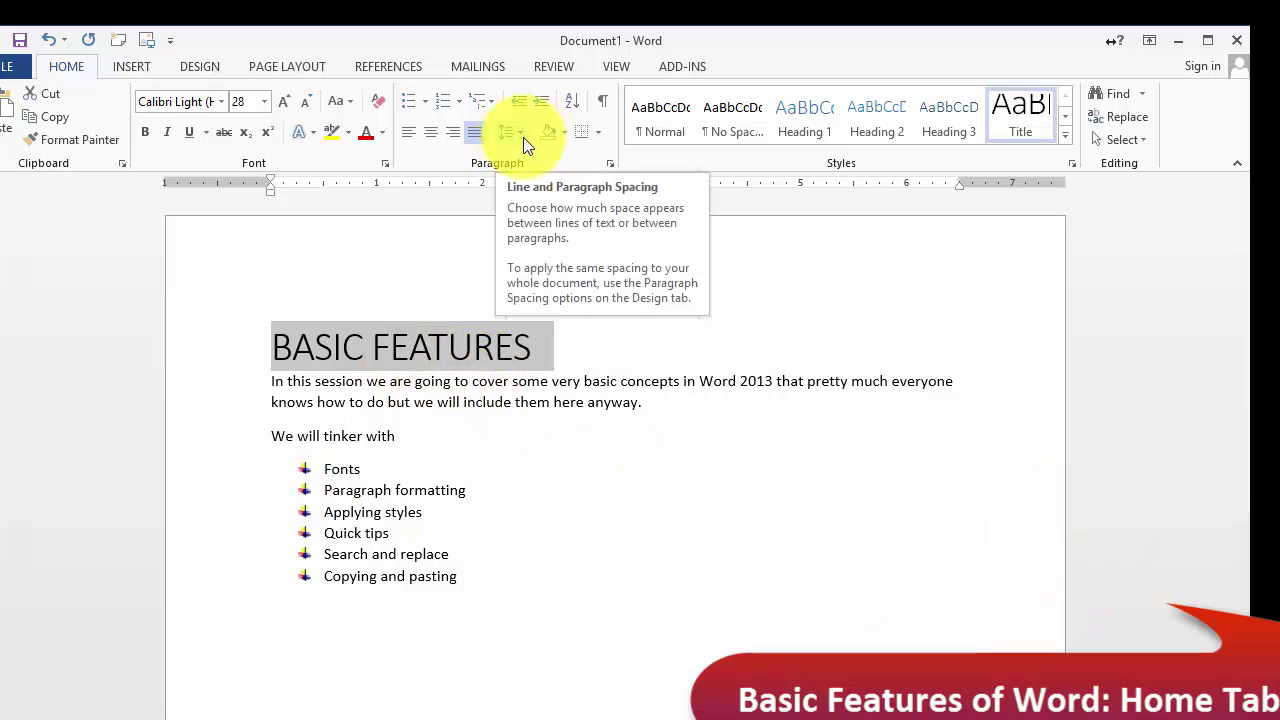
Step: Set the line spacing of the heading and the introductory paragraph to 2.0, and look over the border options
{"action": "left_click", "coordinate": [645, 403]}
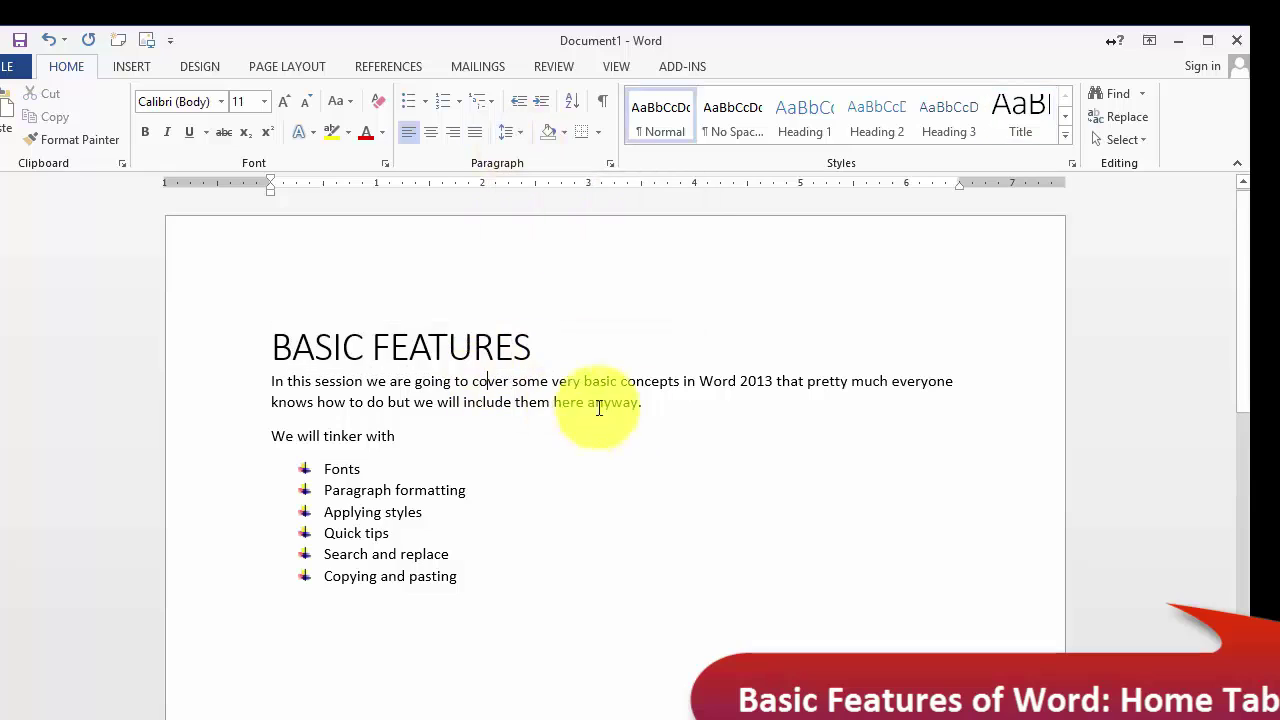
{"action": "triple_click", "coordinate": [313, 380]}
{"action": "left_click_drag", "start_coordinate": [313, 380], "coordinate": [277, 353]}
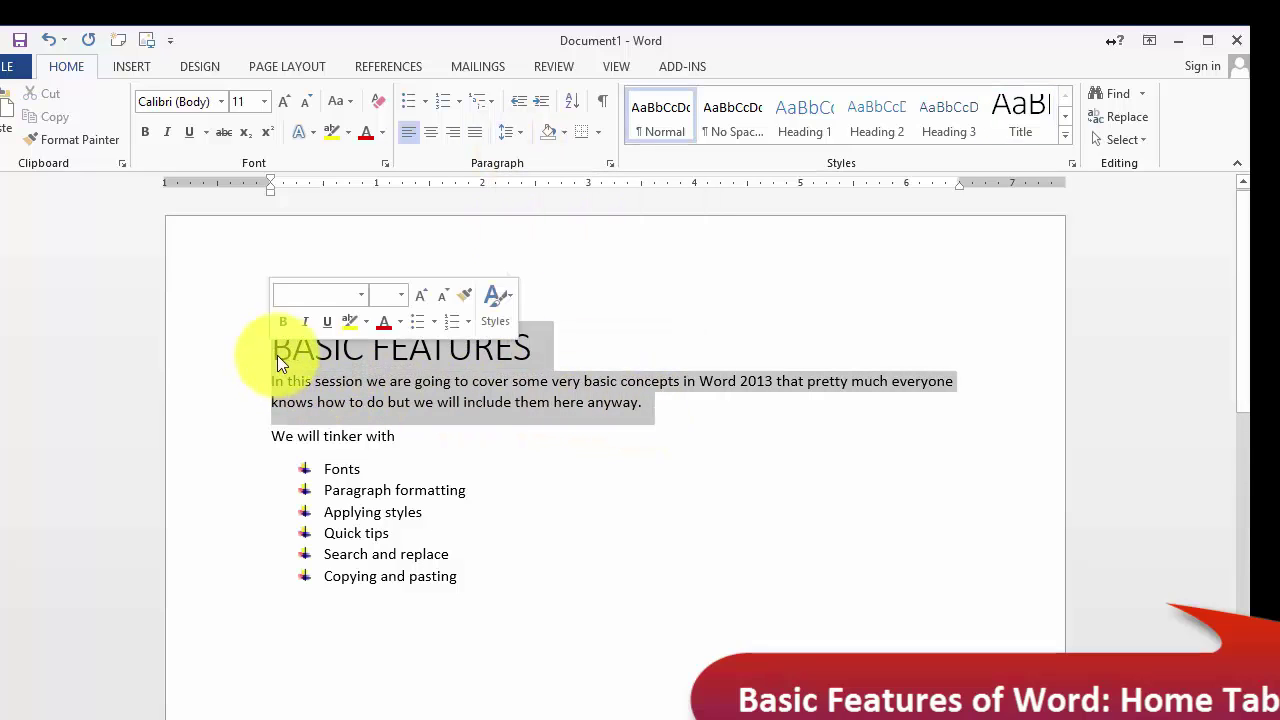
{"action": "left_click", "coordinate": [520, 133]}
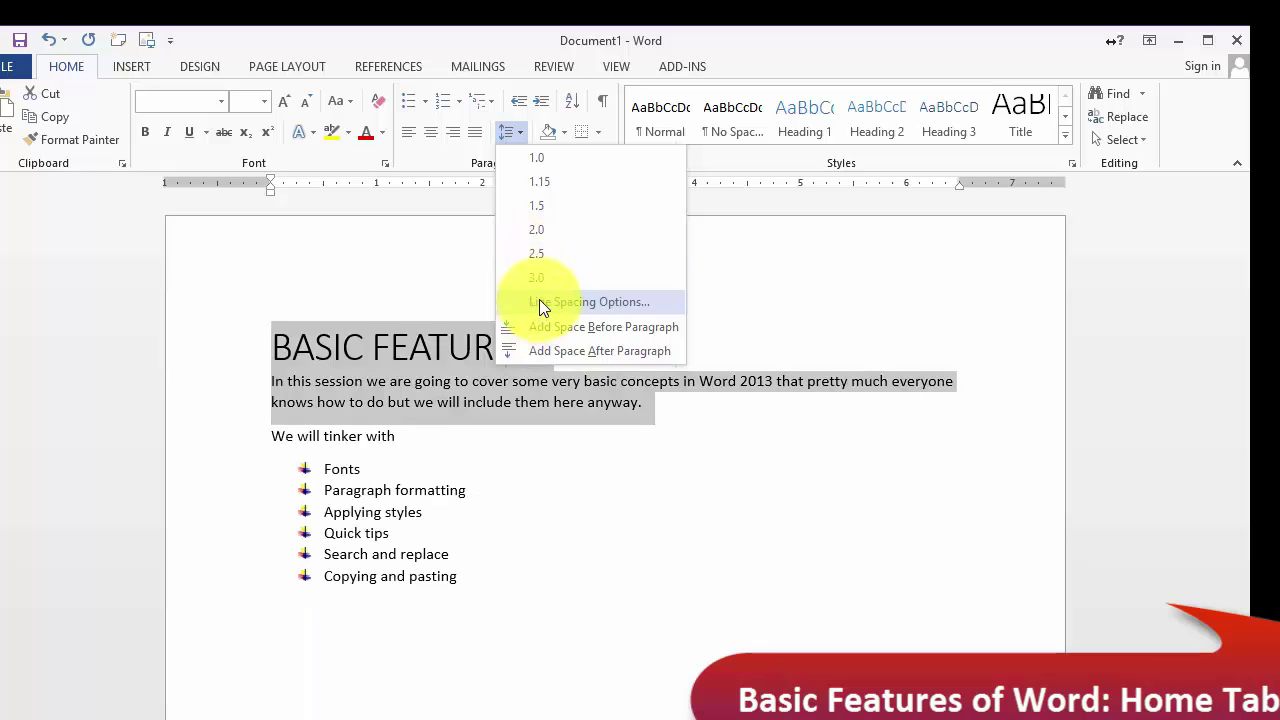
{"action": "left_click", "coordinate": [544, 231]}
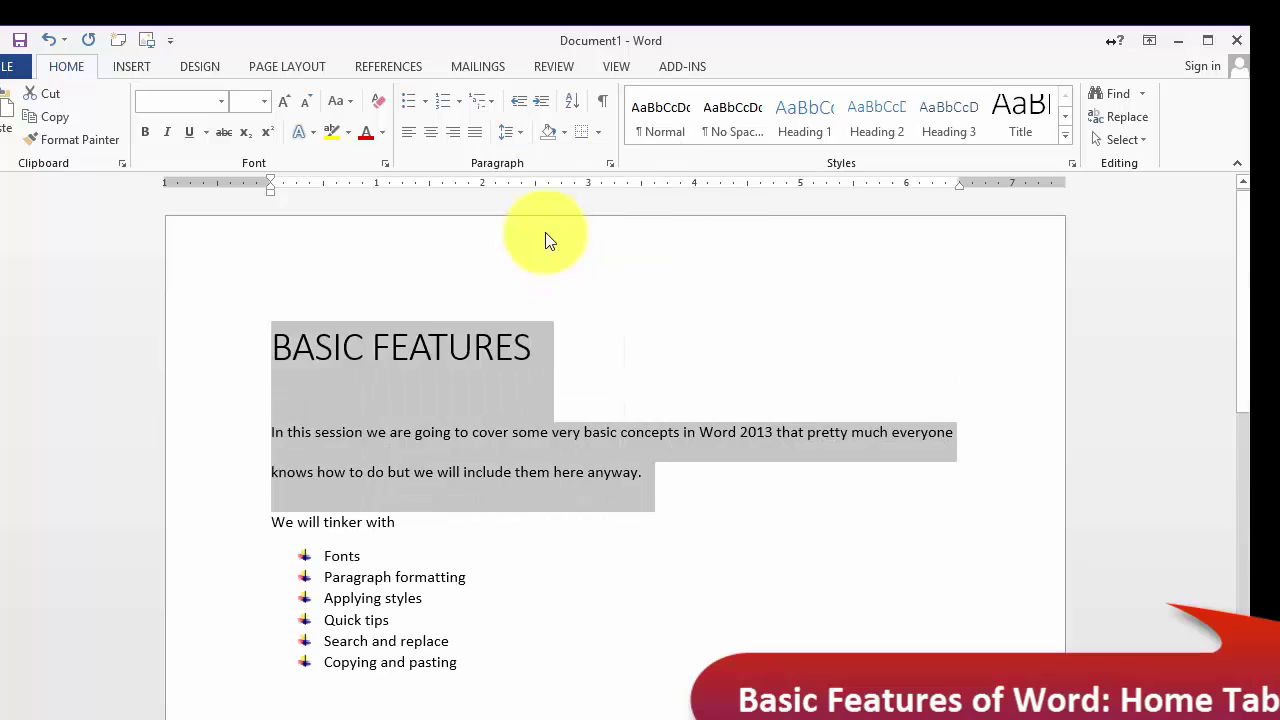
{"action": "key", "text": "Right"}
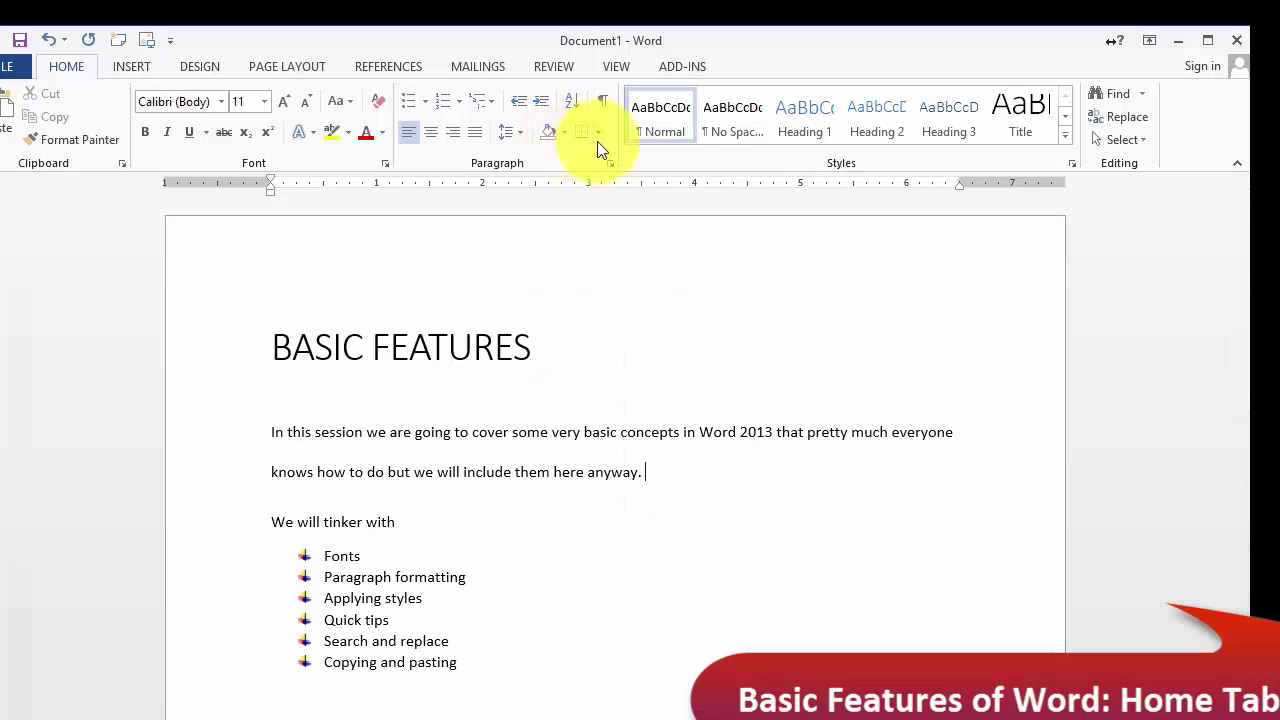
{"action": "left_click", "coordinate": [598, 139]}
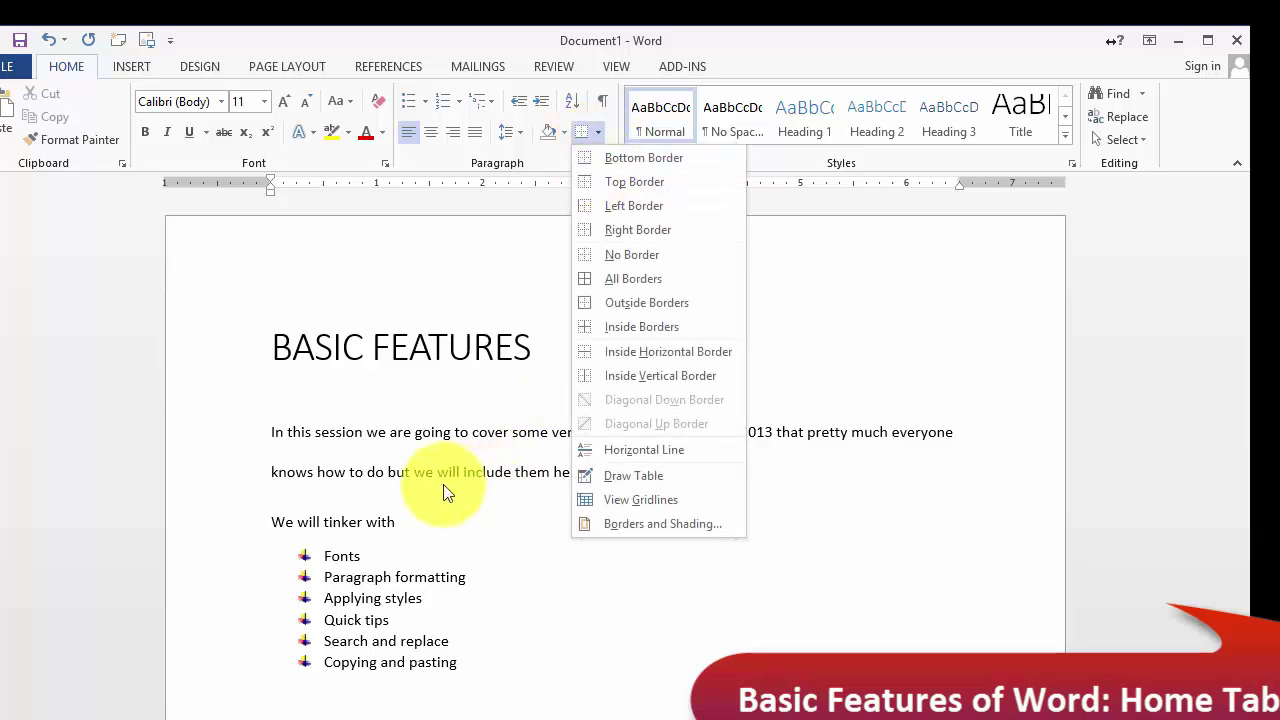
{"action": "left_click", "coordinate": [500, 485]}
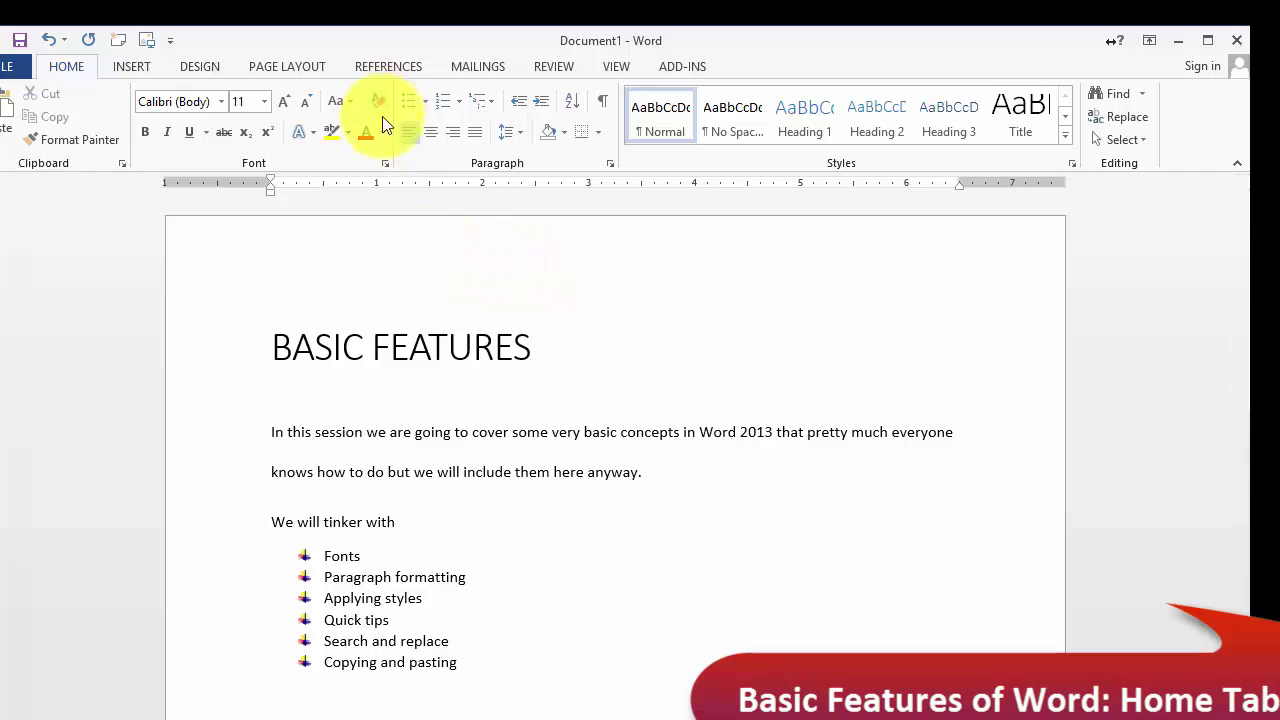
Step: With the introductory paragraph selected, add the Line and Paragraph Spacing command to the Quick Access Toolbar
{"action": "left_click_drag", "start_coordinate": [663, 474], "coordinate": [251, 437]}
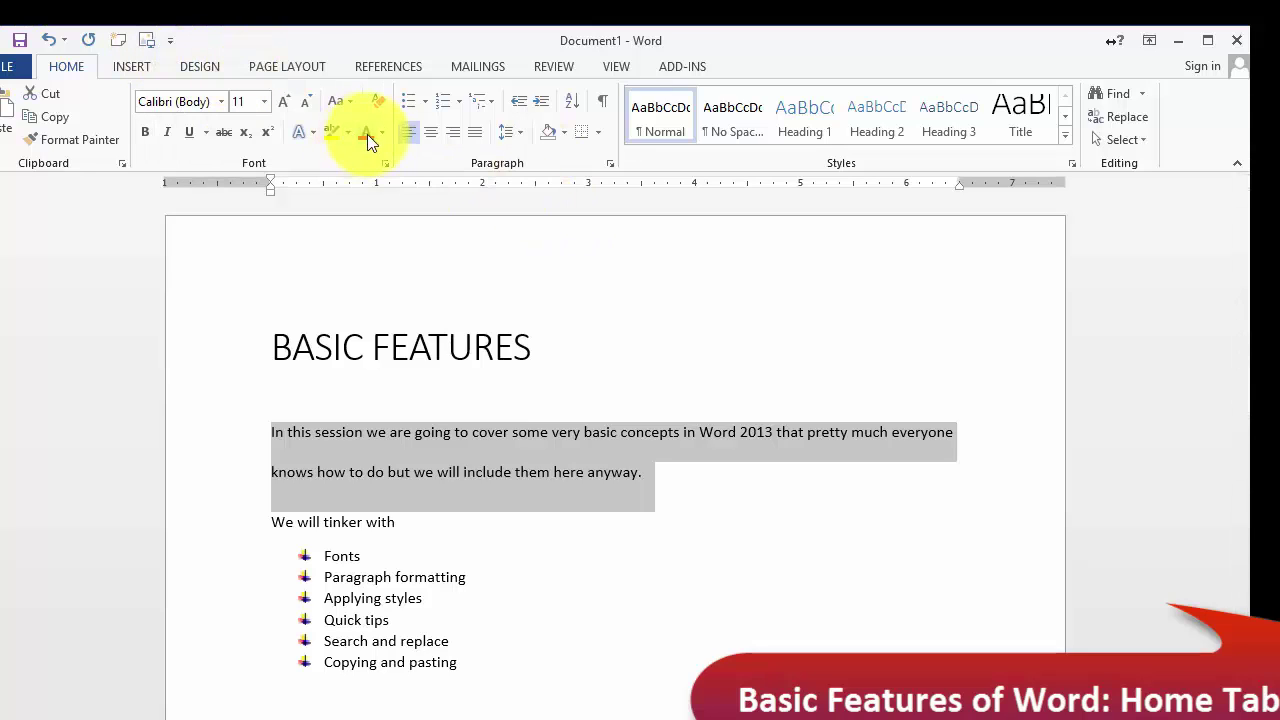
{"action": "right_click", "coordinate": [512, 133]}
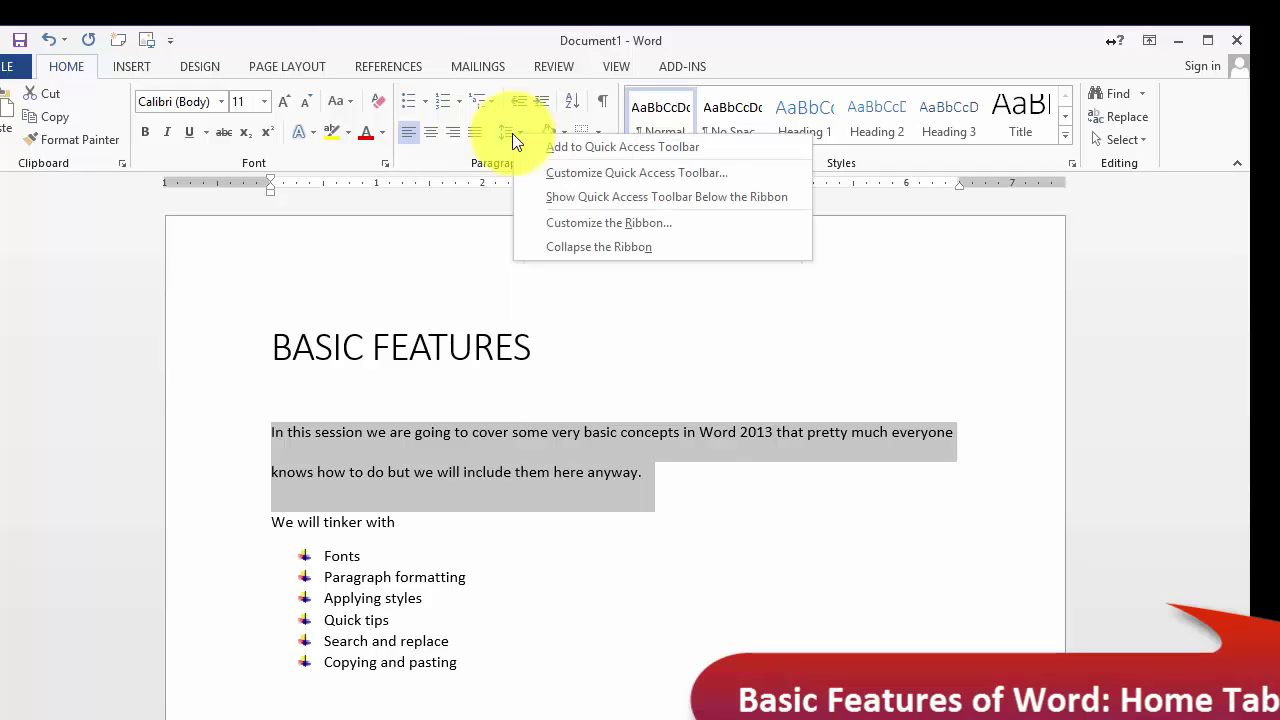
{"action": "left_click", "coordinate": [575, 156]}
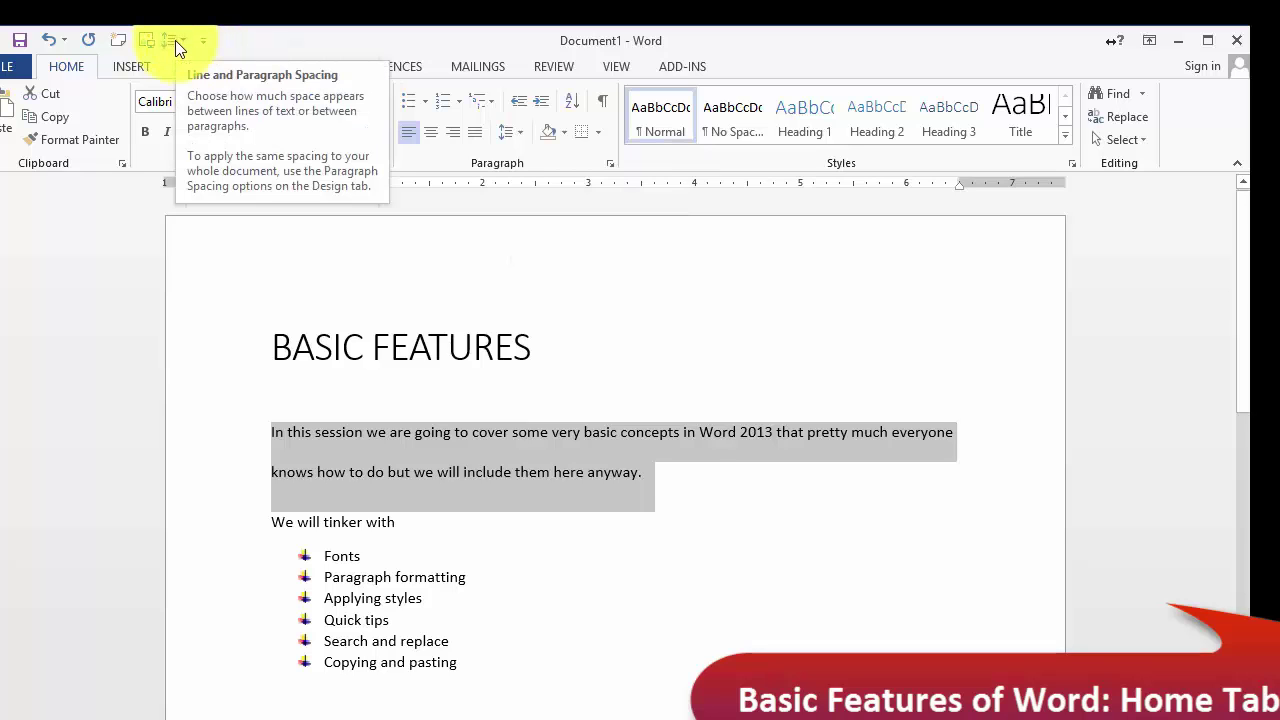
Step: Select the words Fonts, Paragraph and Applying in the bulleted list one after another
{"action": "left_click", "coordinate": [423, 549]}
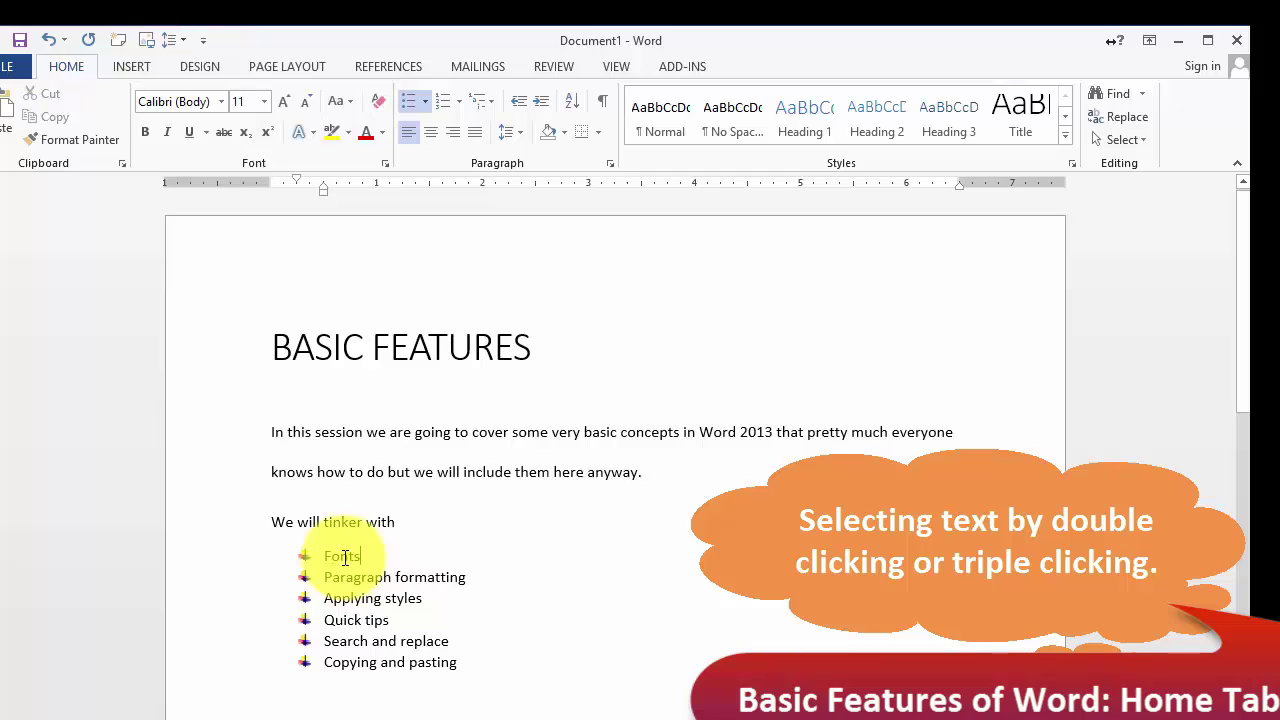
{"action": "double_click", "coordinate": [344, 557]}
{"action": "double_click", "coordinate": [372, 578]}
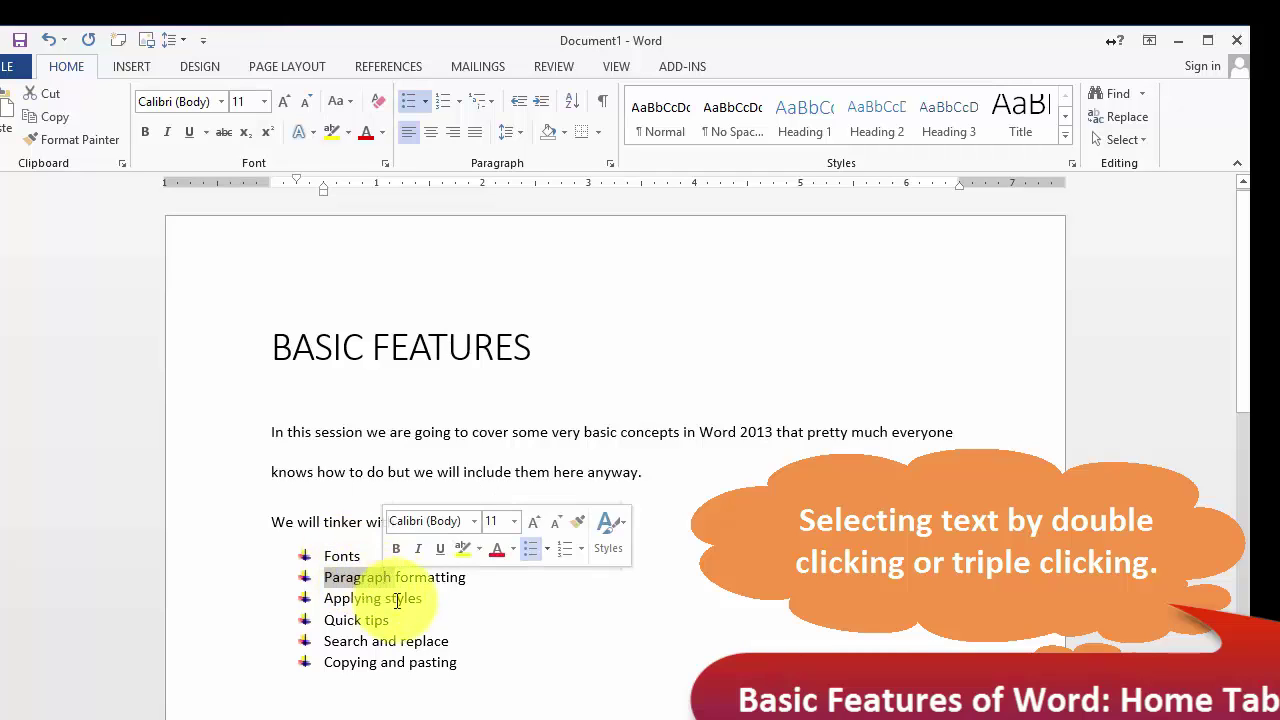
{"action": "double_click", "coordinate": [352, 600]}
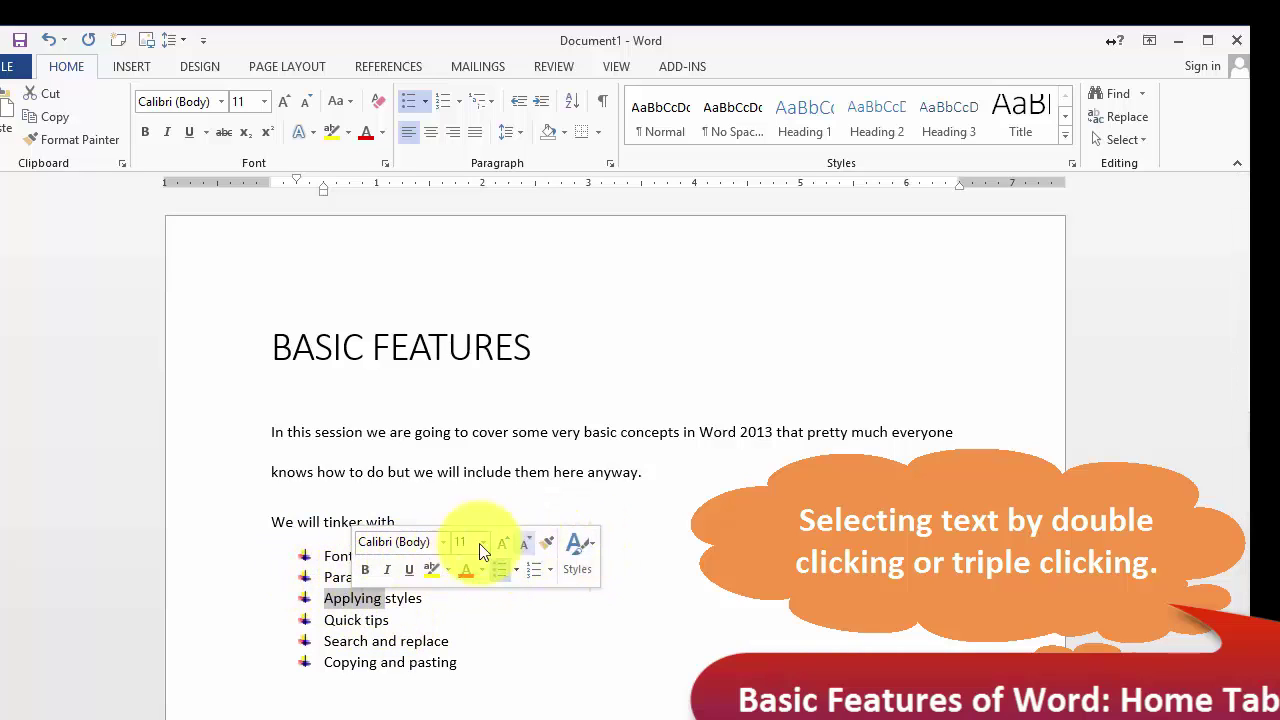
Step: Make the word Fonts bold and underline the word Quick in the bulleted list
{"action": "double_click", "coordinate": [338, 557]}
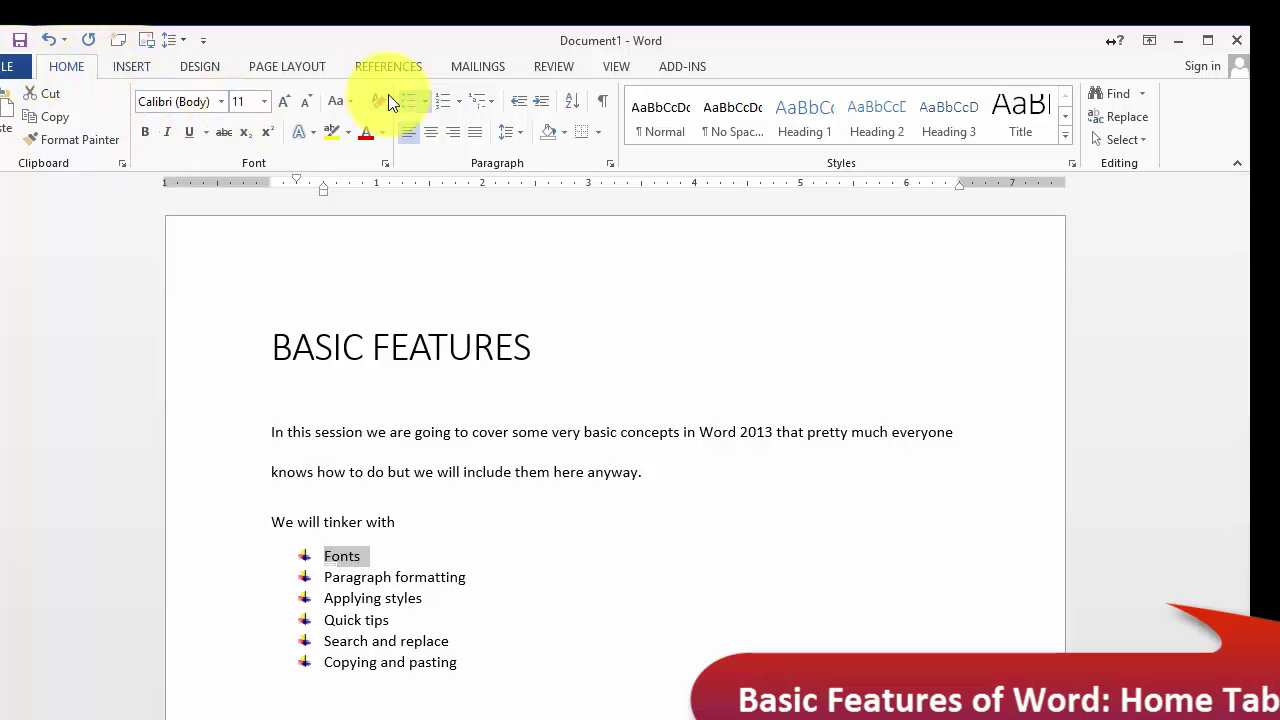
{"action": "double_click", "coordinate": [347, 556]}
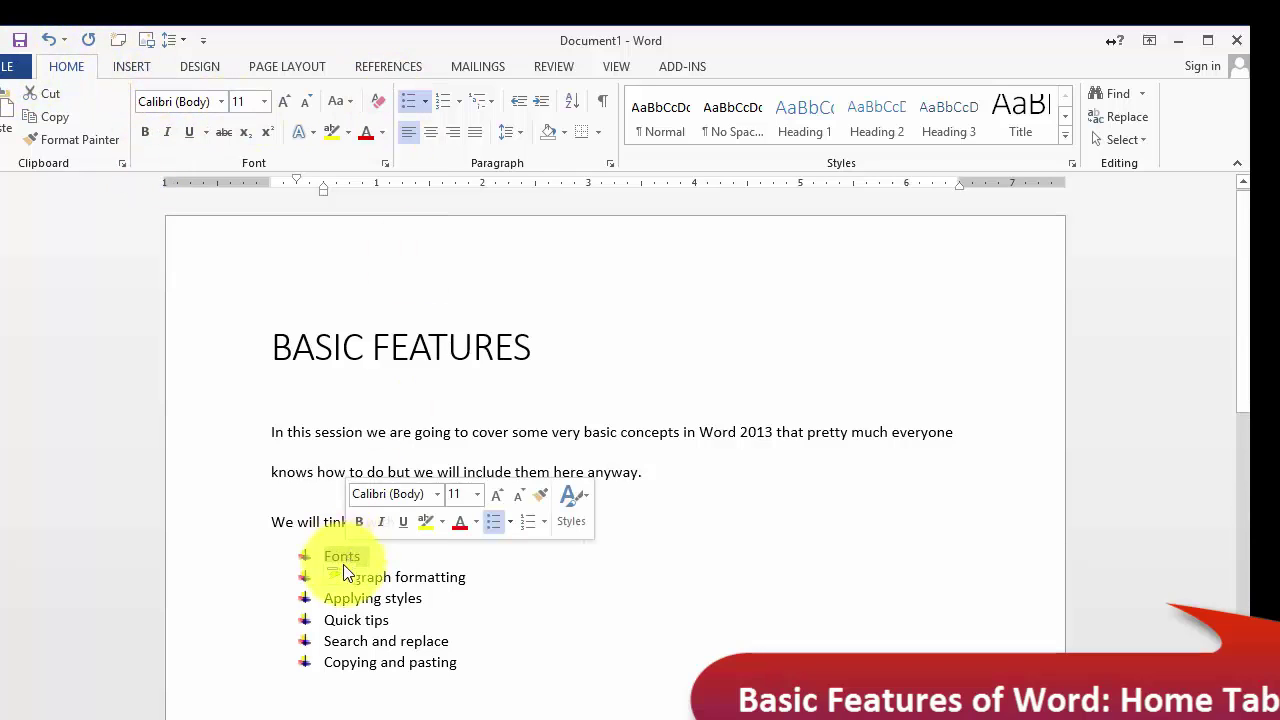
{"action": "left_click", "coordinate": [360, 522]}
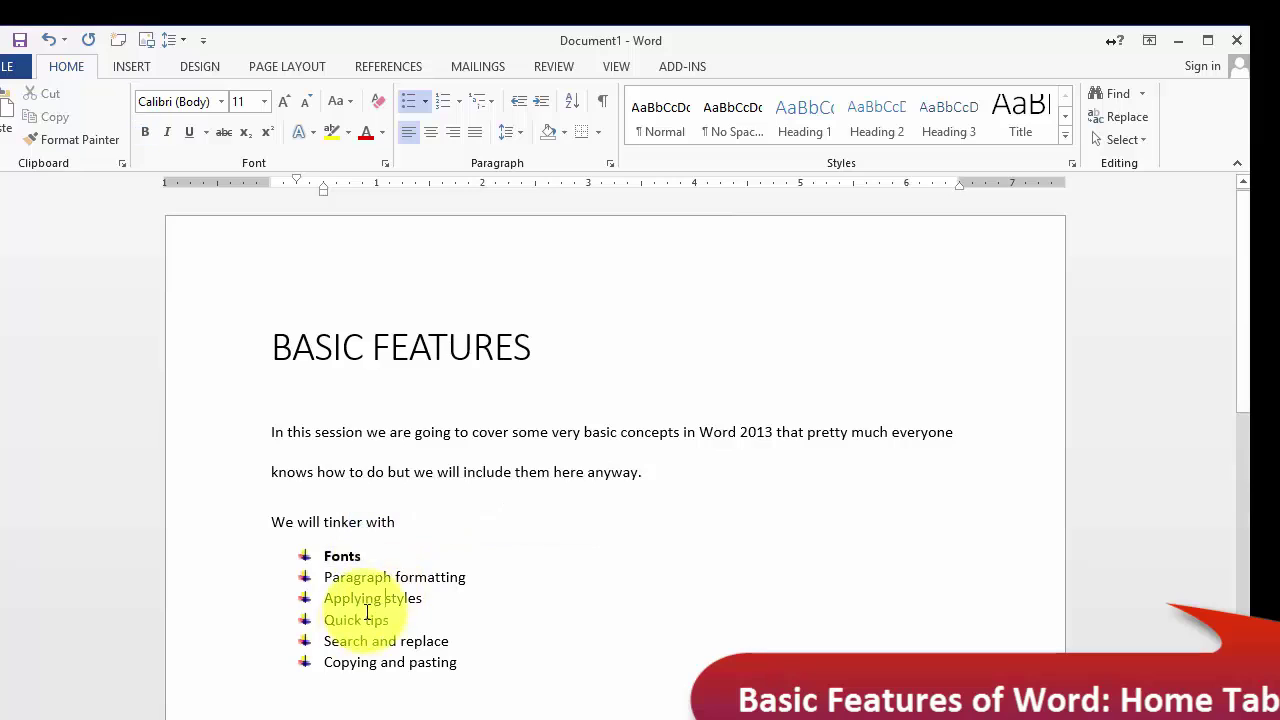
{"action": "double_click", "coordinate": [352, 621]}
{"action": "left_click", "coordinate": [409, 592]}
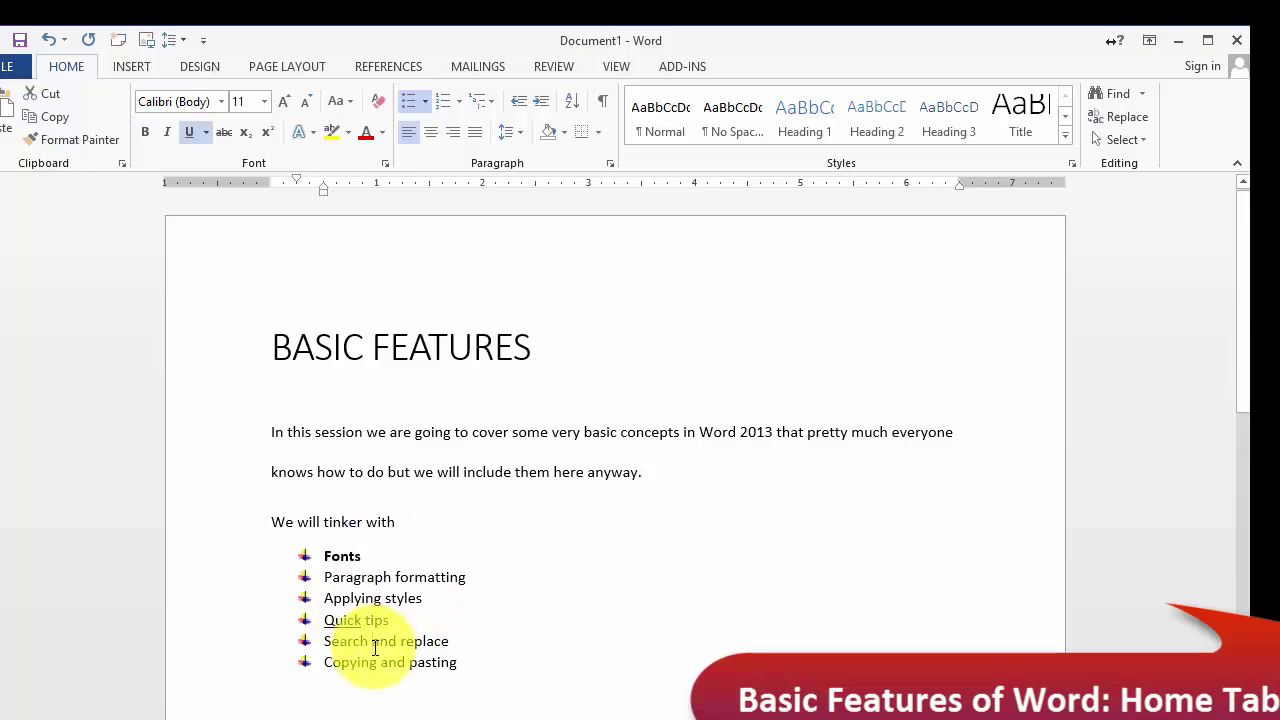
{"action": "left_click", "coordinate": [453, 657]}
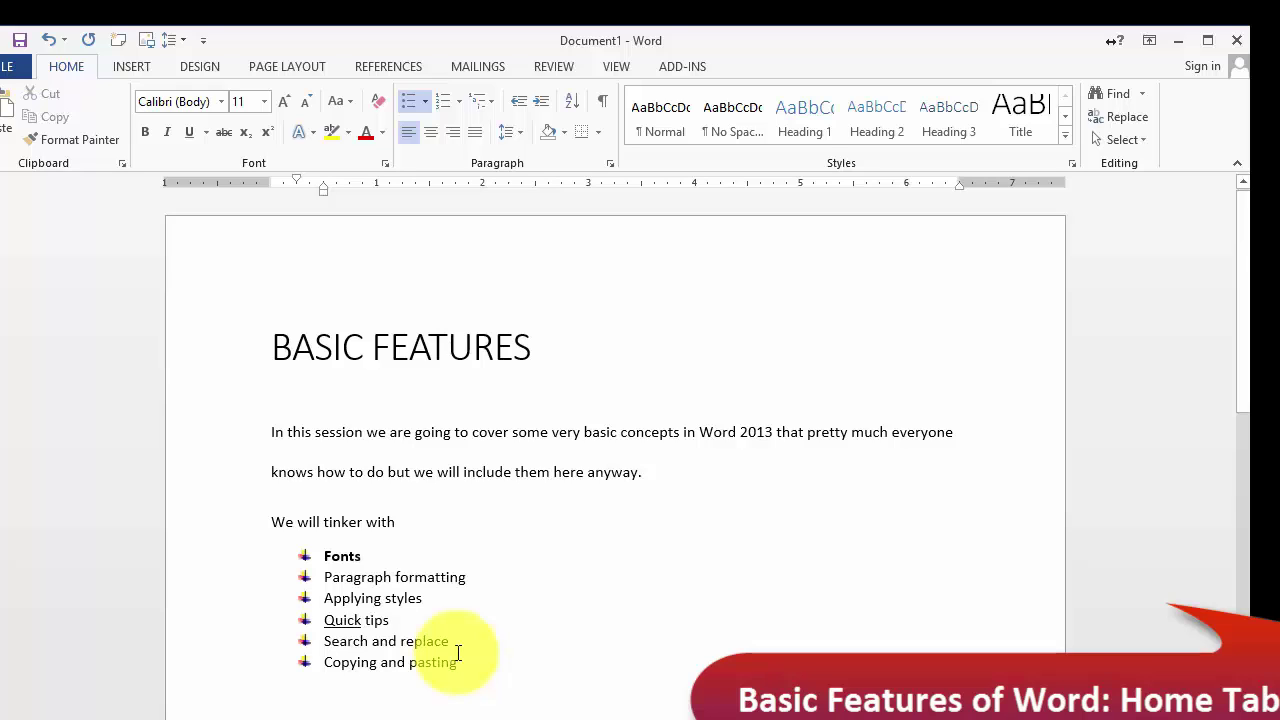
{"action": "double_click", "coordinate": [352, 600]}
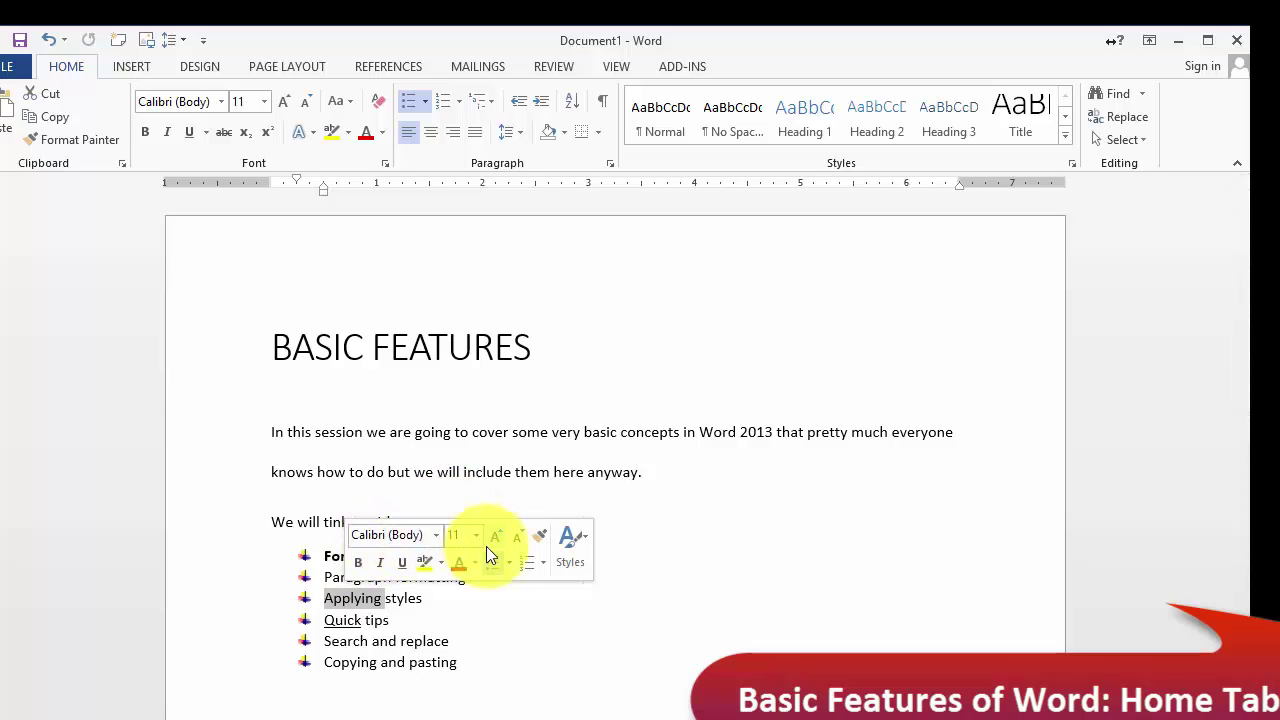
{"action": "left_click", "coordinate": [578, 637]}
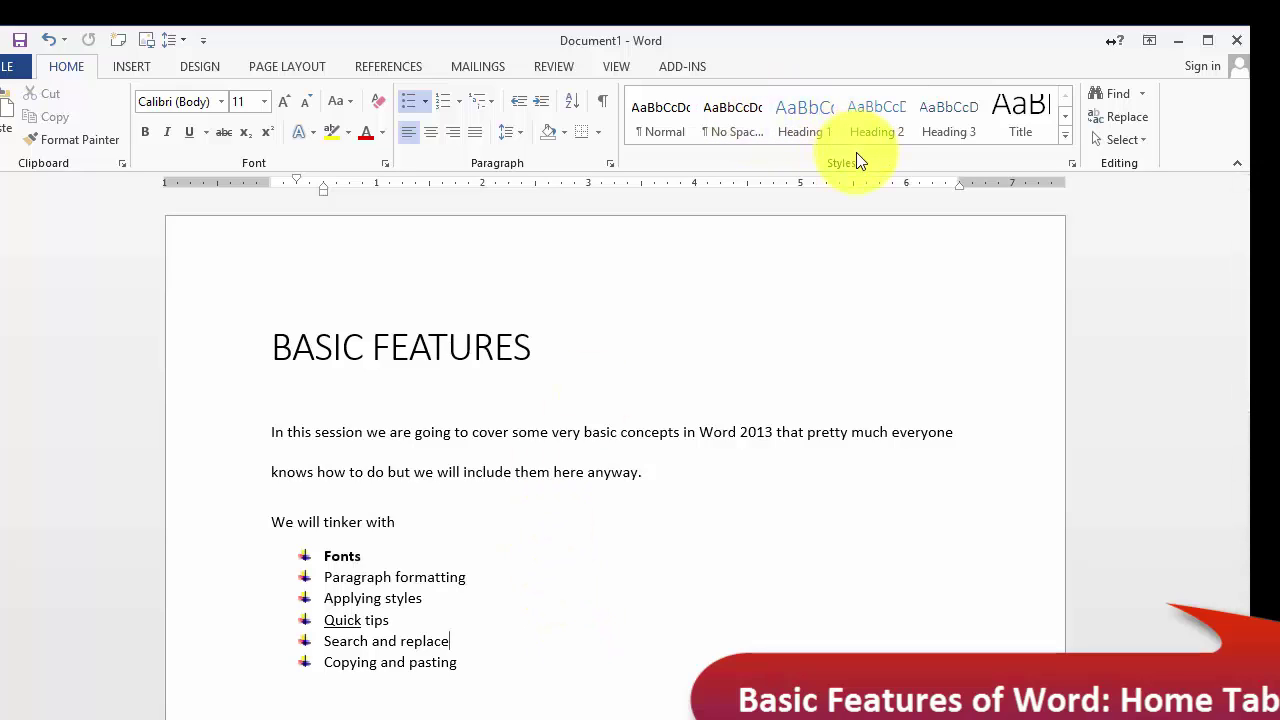
Step: Apply the Heading 1 style to the line "We will tinker with"
{"action": "left_click", "coordinate": [426, 516]}
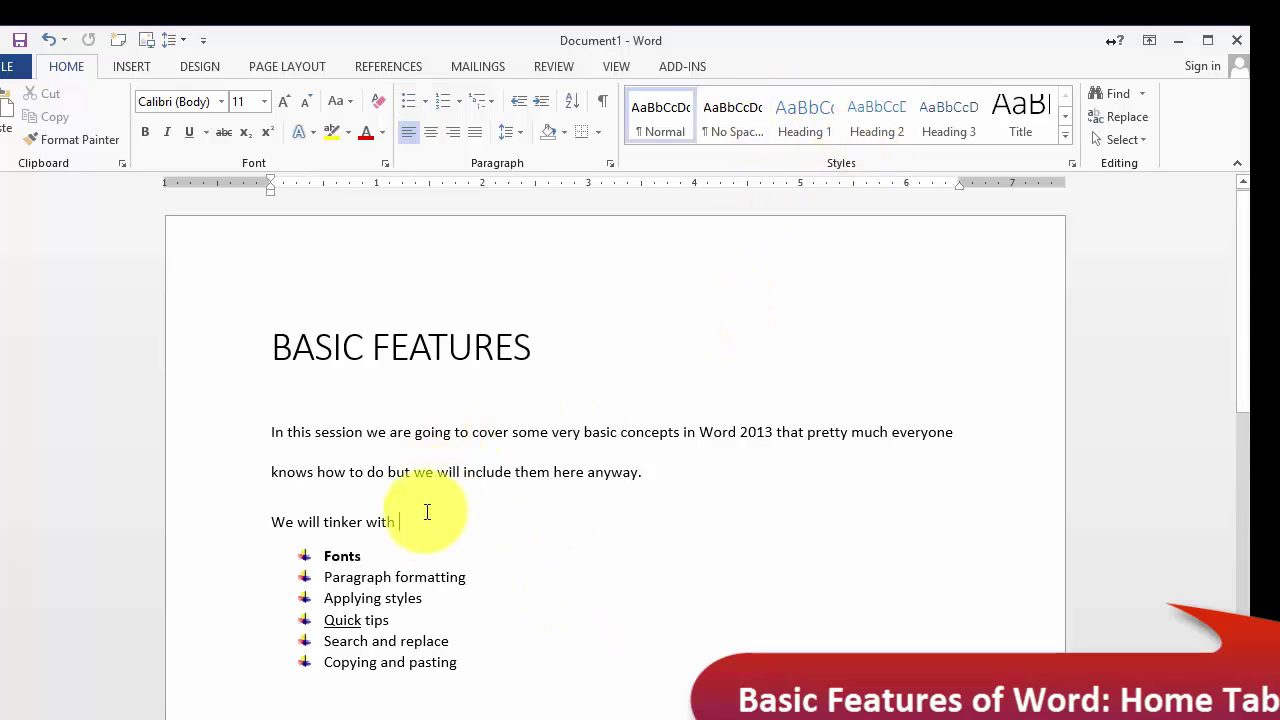
{"action": "left_click_drag", "start_coordinate": [426, 512], "coordinate": [266, 514]}
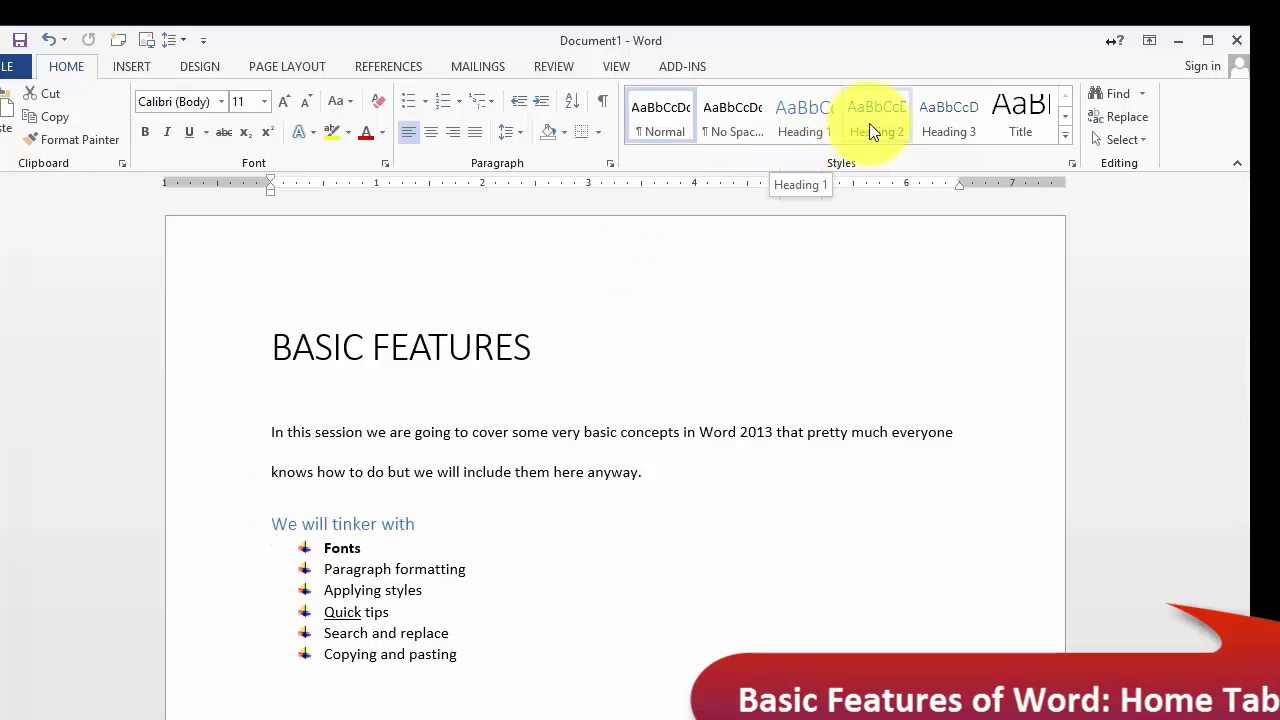
{"action": "left_click", "coordinate": [804, 124]}
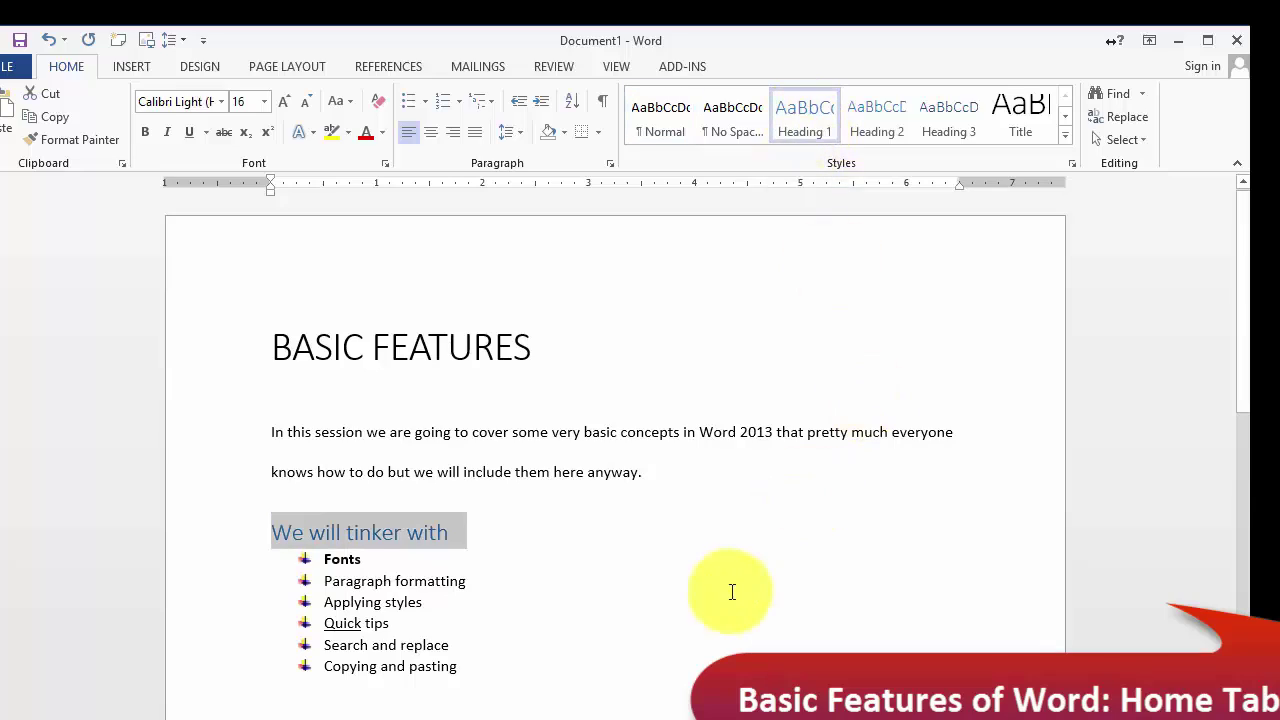
{"action": "left_click", "coordinate": [723, 525]}
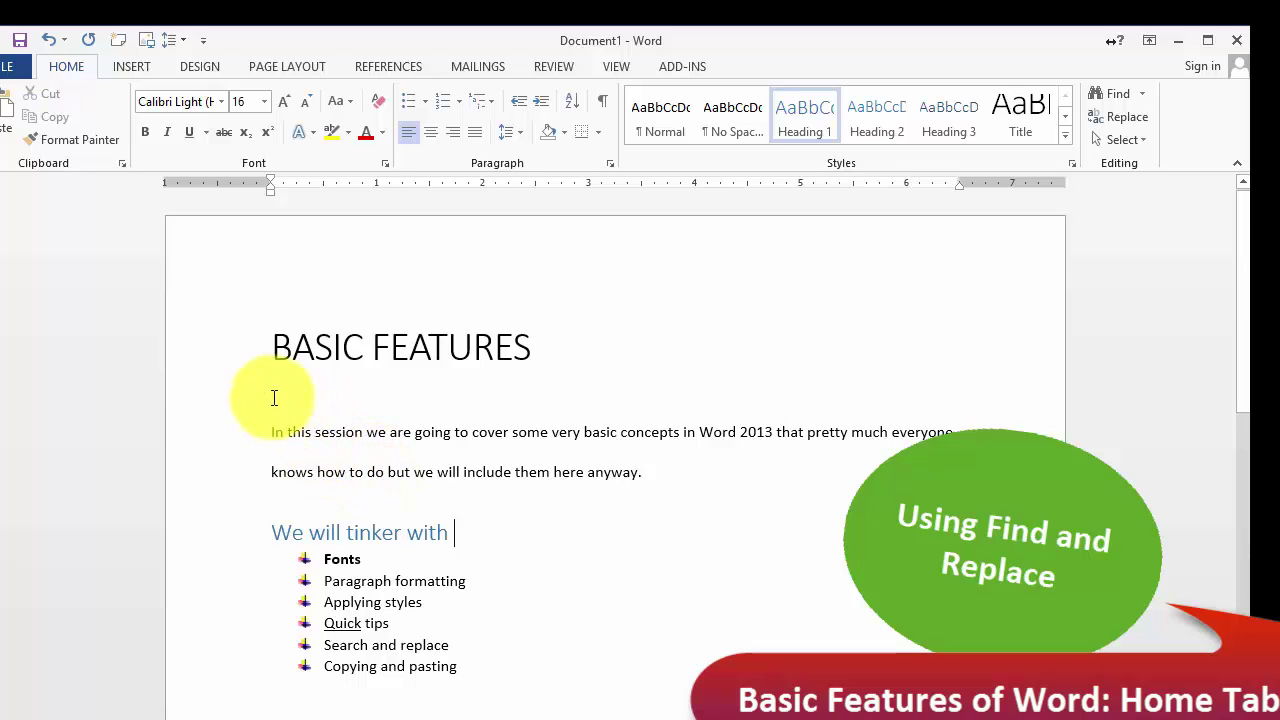
Step: Append 2013 to the "Search and replace" and "Applying styles" list items
{"action": "left_click", "coordinate": [272, 352]}
{"action": "left_click", "coordinate": [472, 645]}
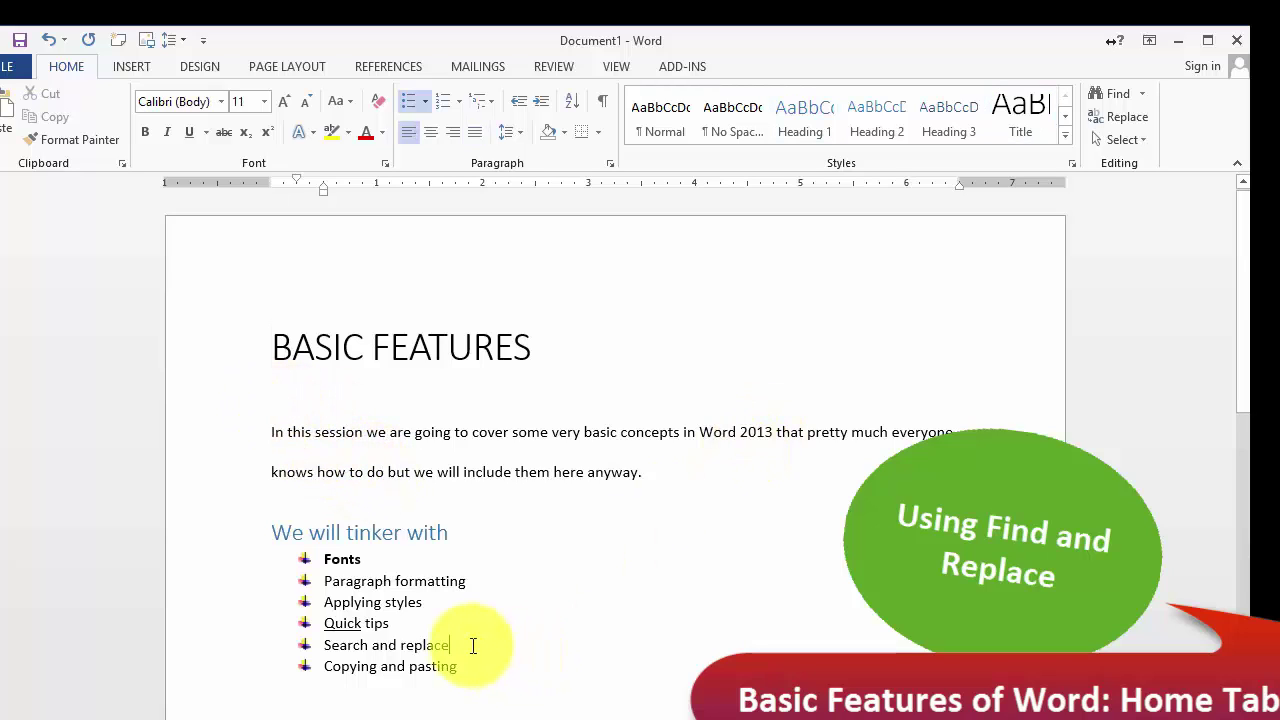
{"action": "type", "text": "203"}
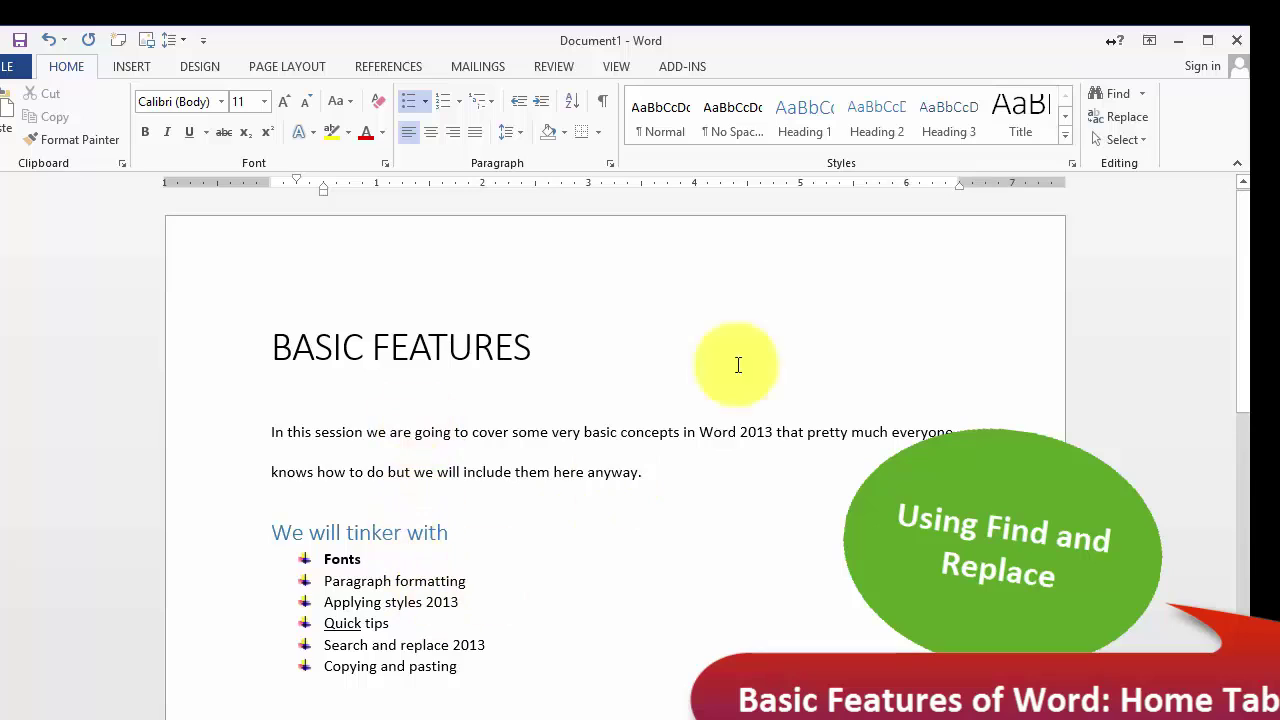
Step: Set up a replacement of 2015 with 365 and search for the next occurrence
{"action": "left_click", "coordinate": [1122, 117]}
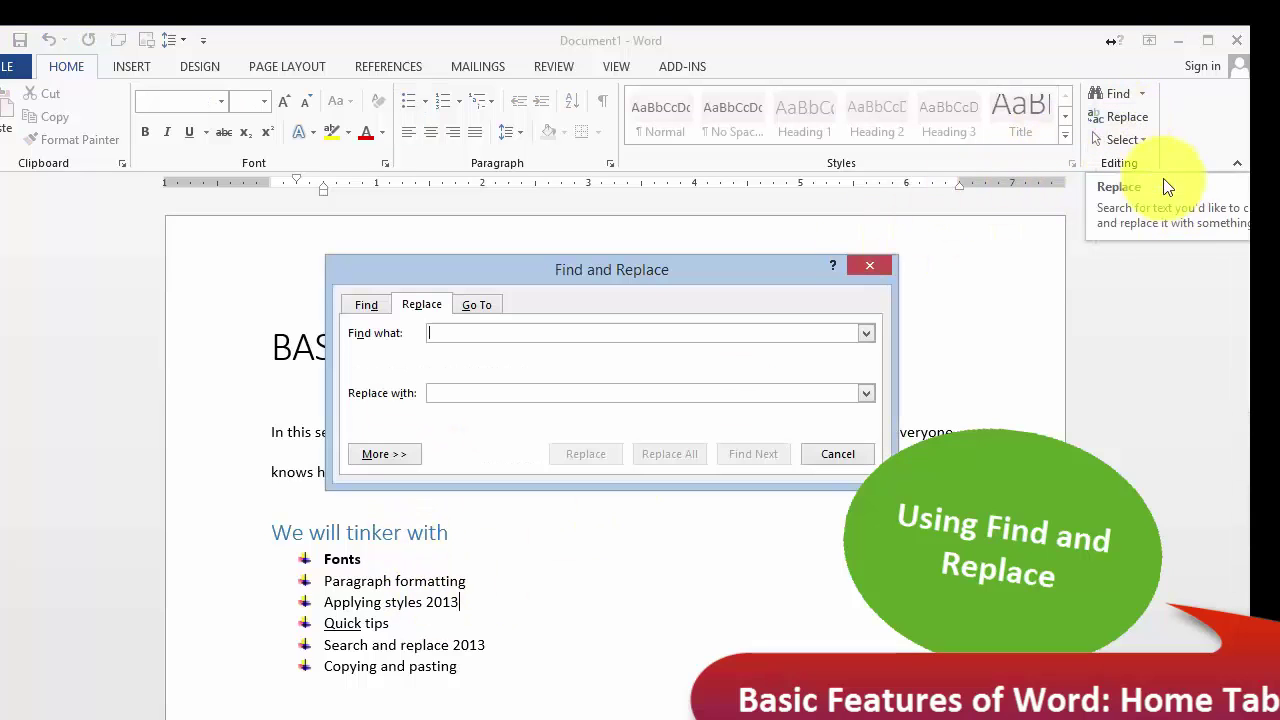
{"action": "type", "text": "2015"}
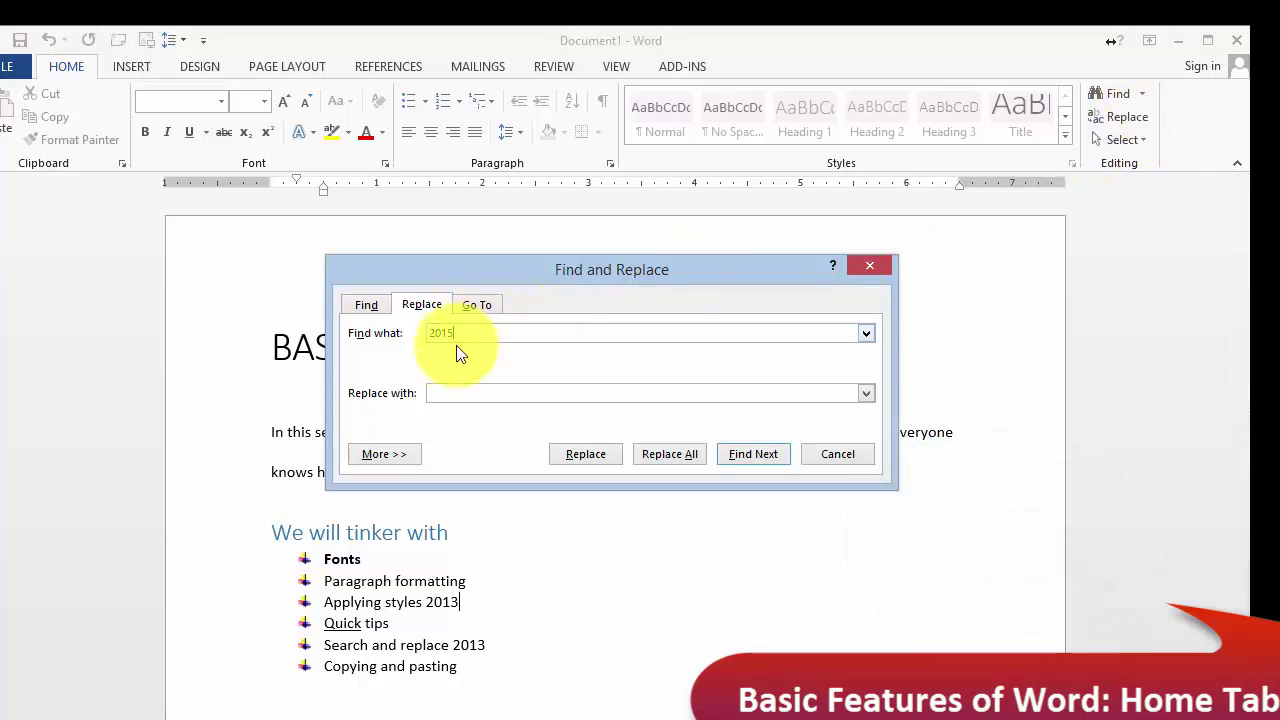
{"action": "left_click", "coordinate": [434, 393]}
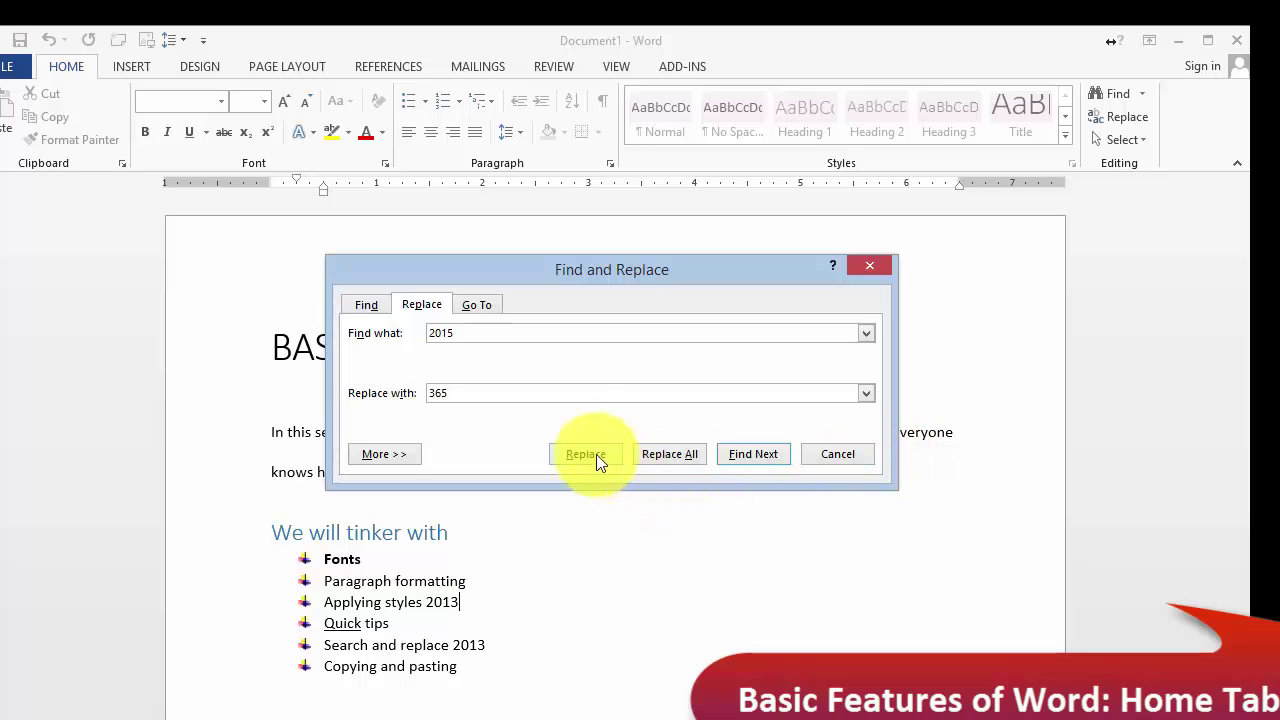
{"action": "left_click", "coordinate": [748, 454]}
{"action": "left_click", "coordinate": [661, 460]}
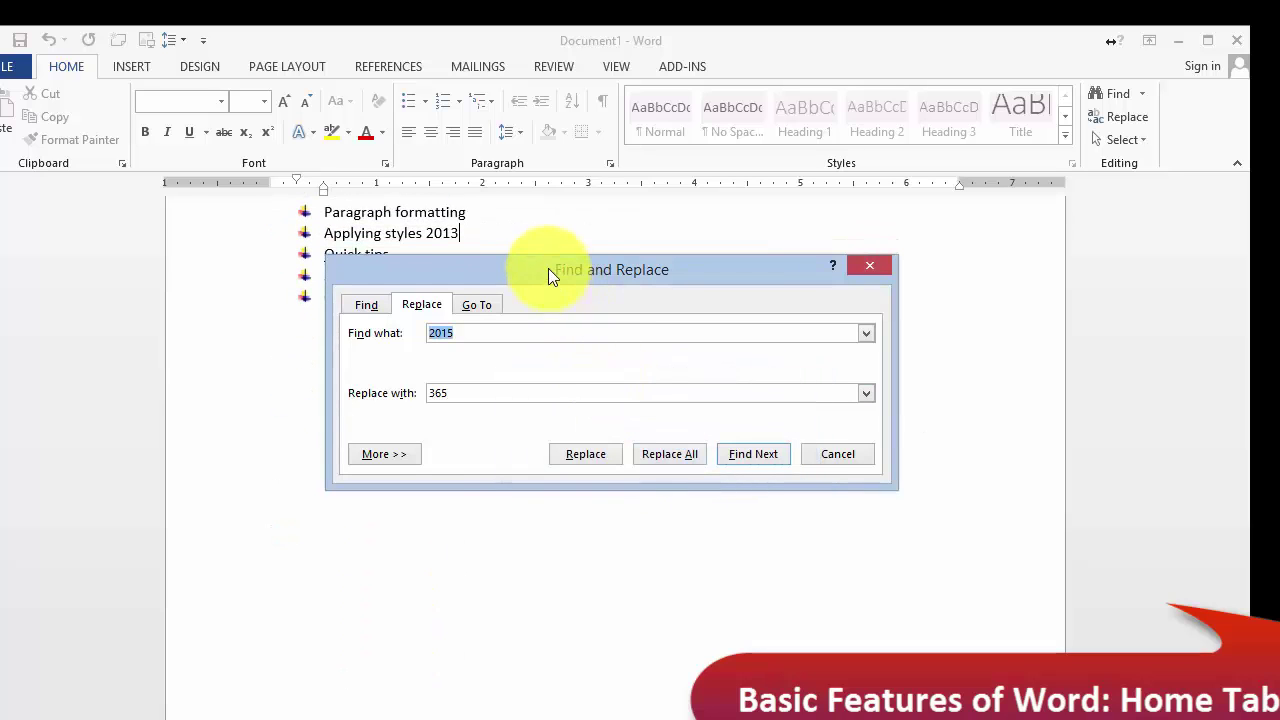
Step: Change the search text to 2013, replace the occurrence in the "Search and replace" item with 365, and look for the next one
{"action": "left_click_drag", "start_coordinate": [547, 265], "coordinate": [583, 468]}
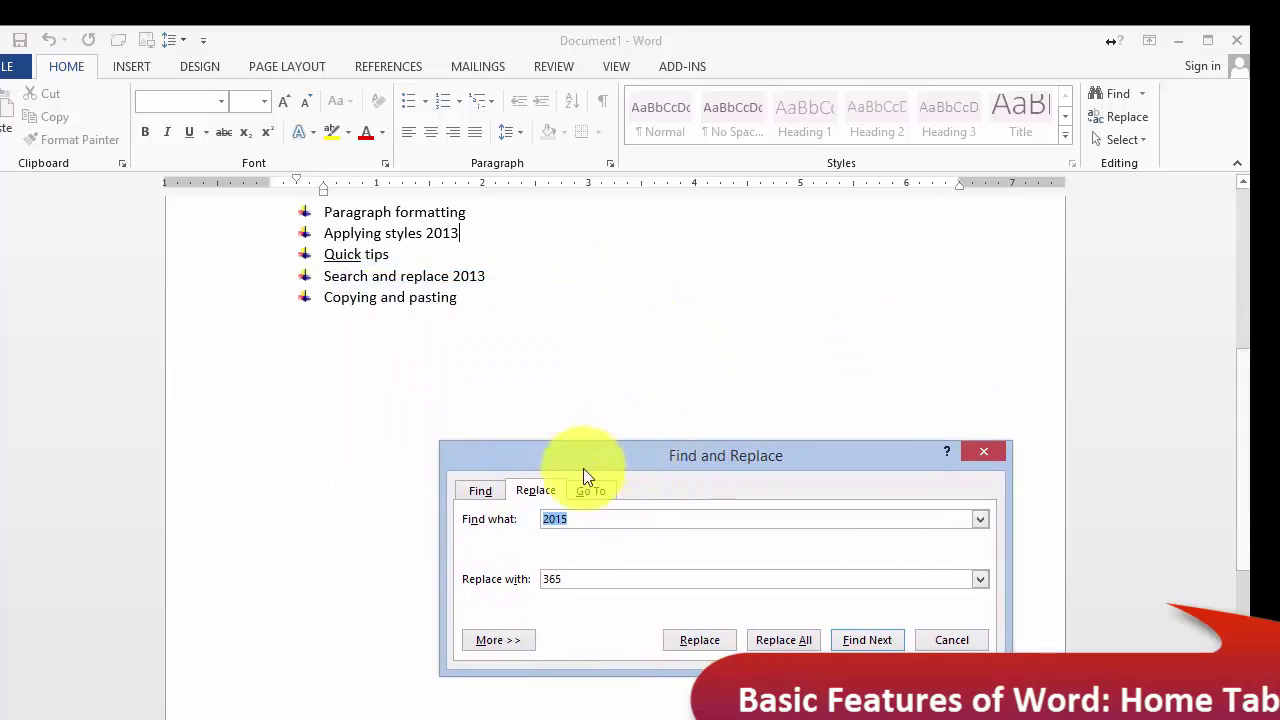
{"action": "type", "text": "2013"}
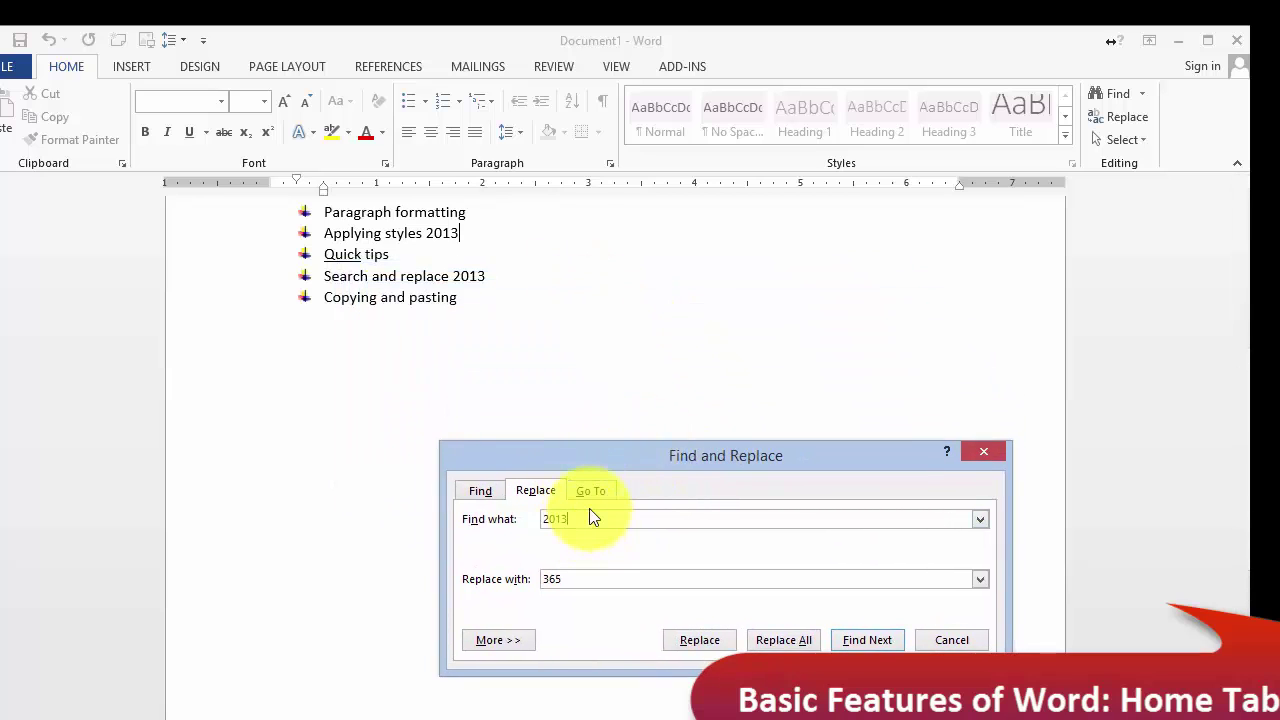
{"action": "left_click", "coordinate": [867, 638]}
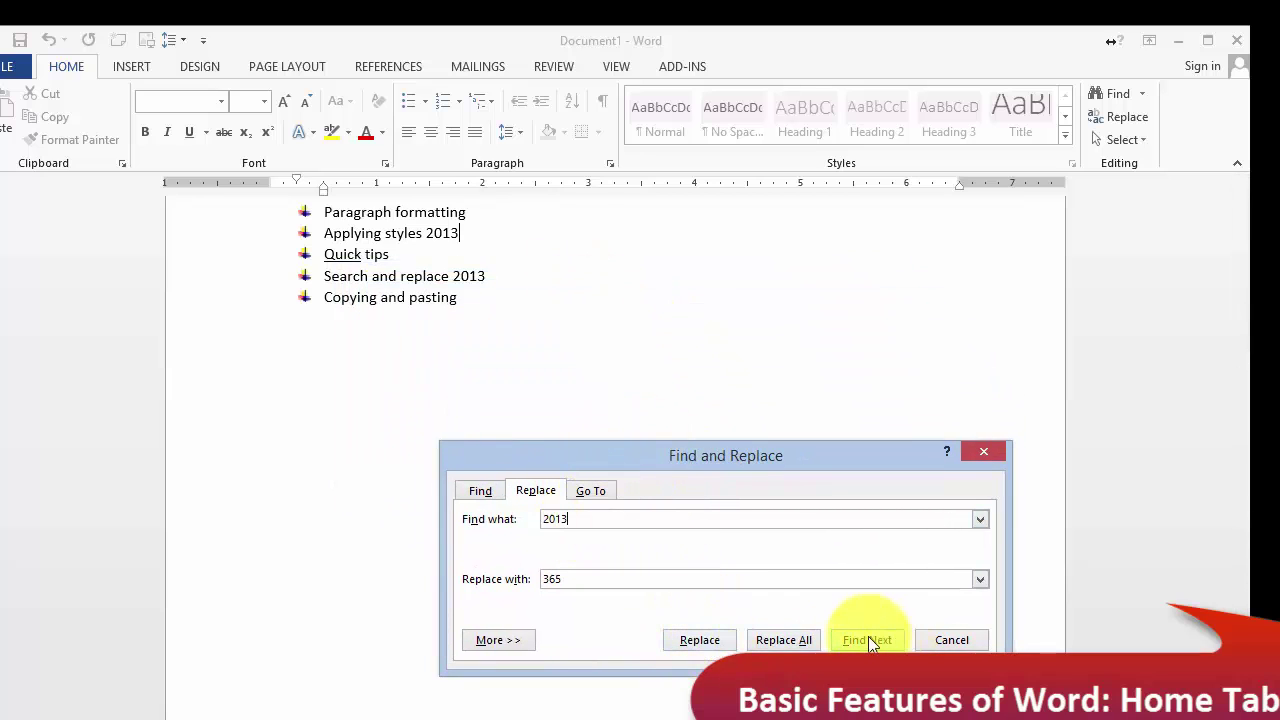
{"action": "left_click", "coordinate": [695, 640]}
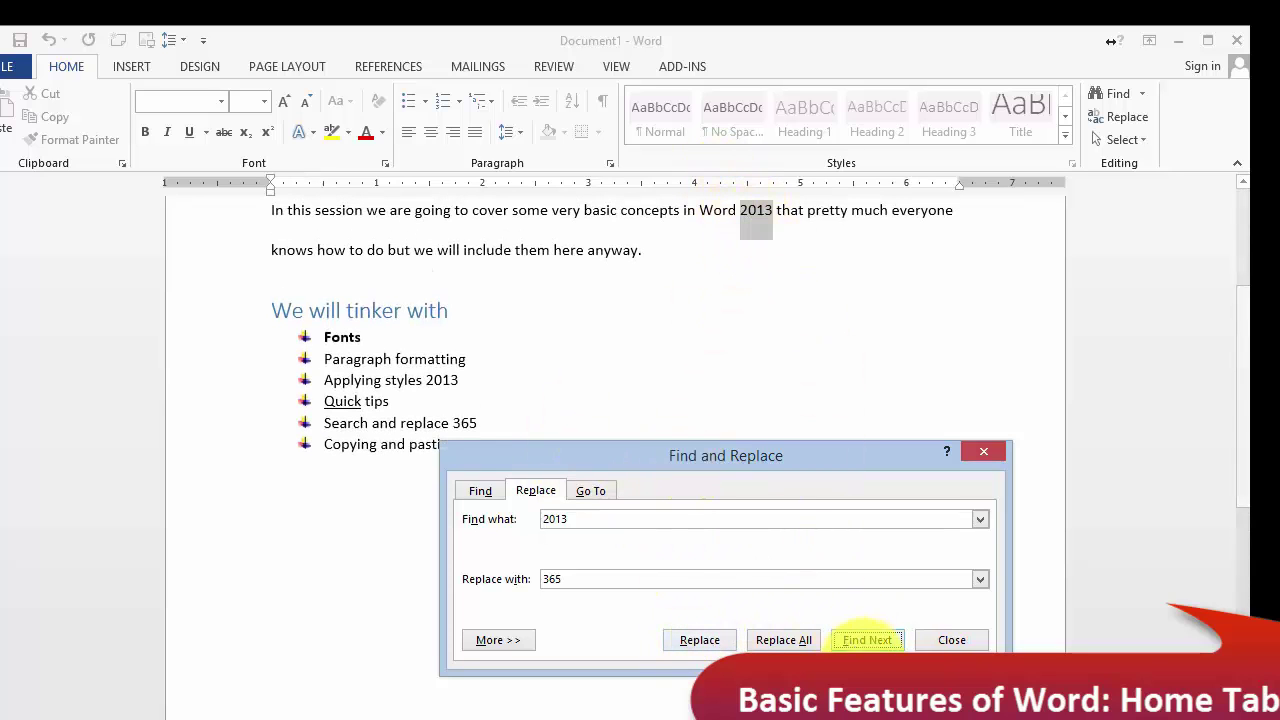
{"action": "left_click", "coordinate": [855, 642]}
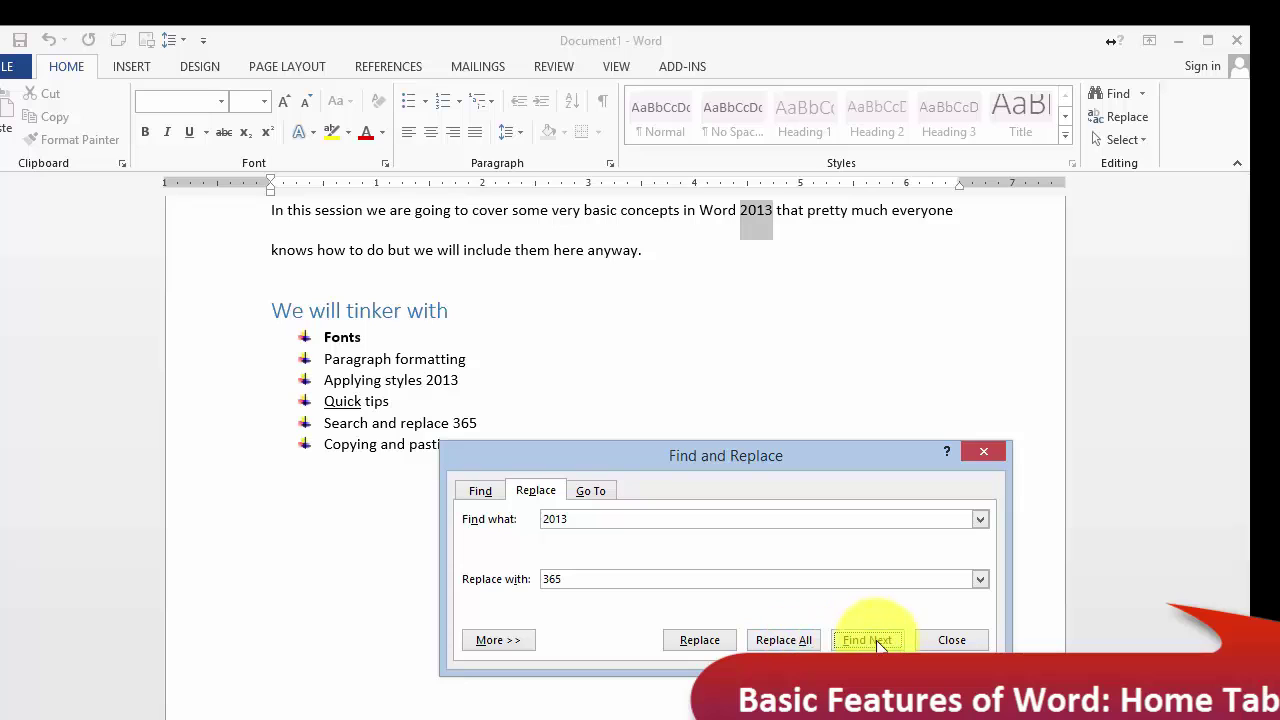
Step: Replace all remaining occurrences of 2013 with 365, check the changed text, and close the Find and Replace dialog
{"action": "left_click", "coordinate": [768, 641]}
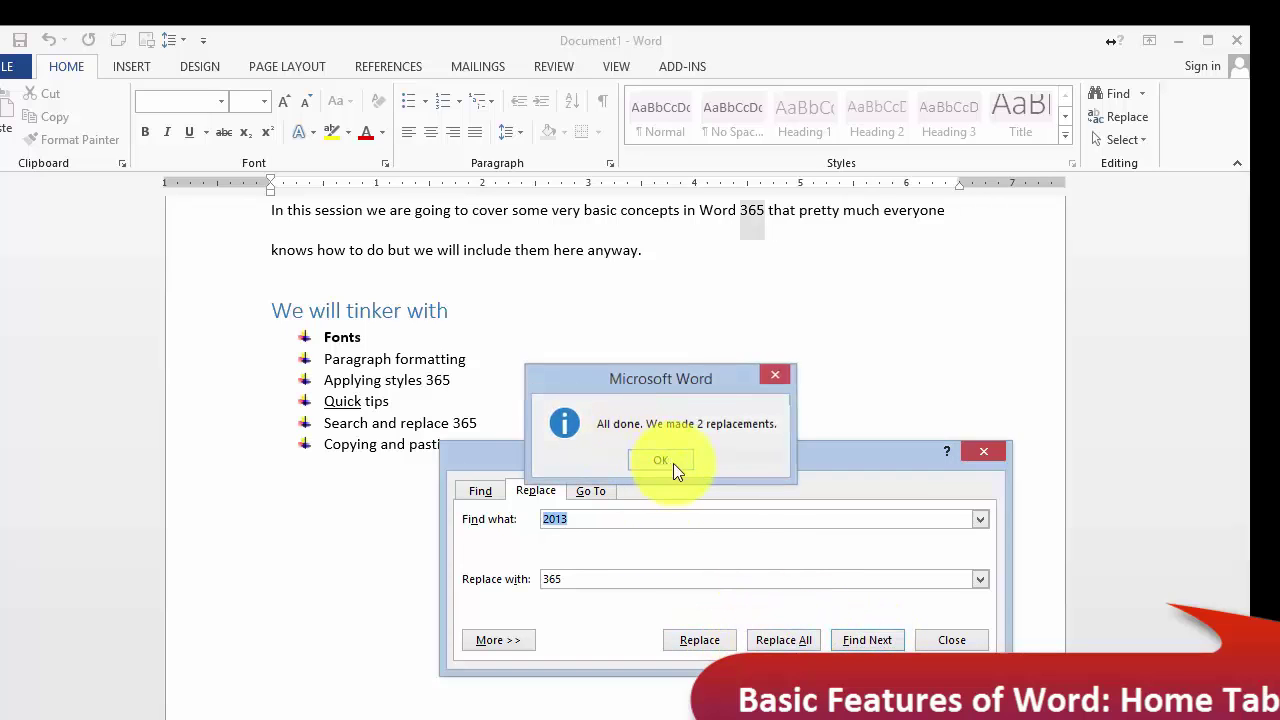
{"action": "left_click", "coordinate": [673, 463]}
{"action": "left_click", "coordinate": [743, 209]}
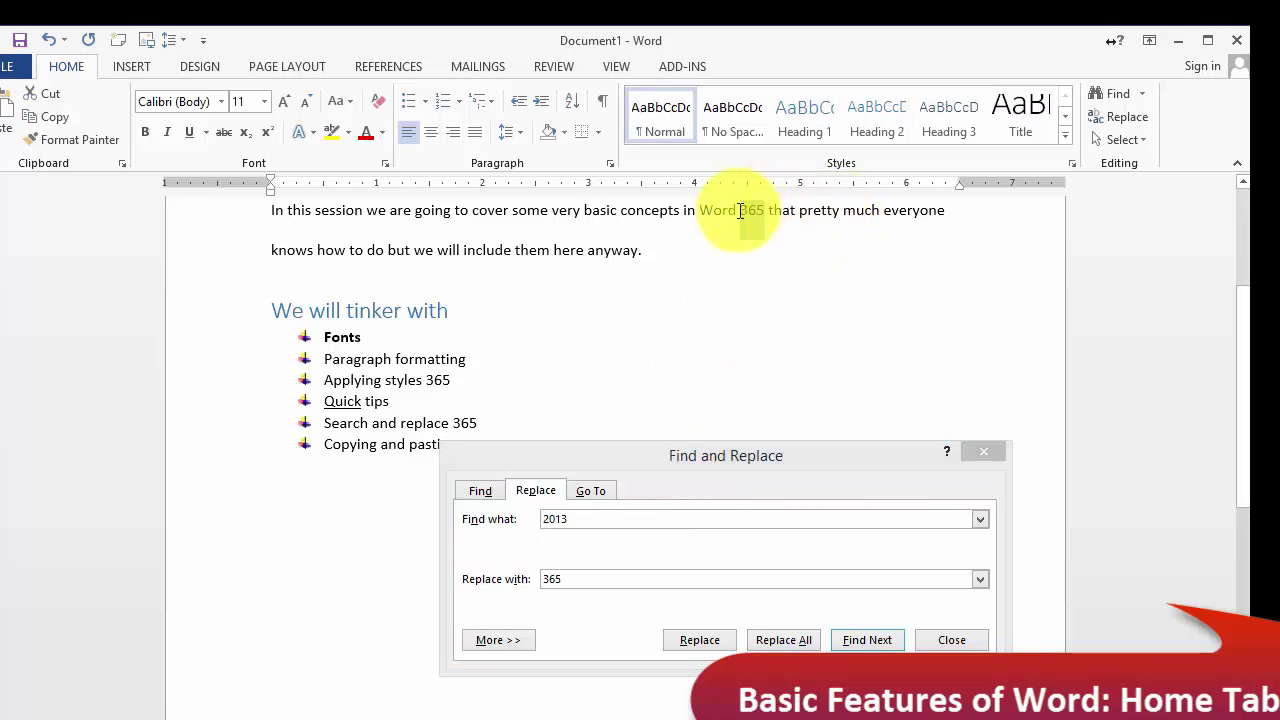
{"action": "left_click", "coordinate": [460, 387]}
{"action": "left_click", "coordinate": [496, 400]}
{"action": "scroll", "coordinate": [540, 340], "scroll_direction": "down", "scroll_amount": 3}
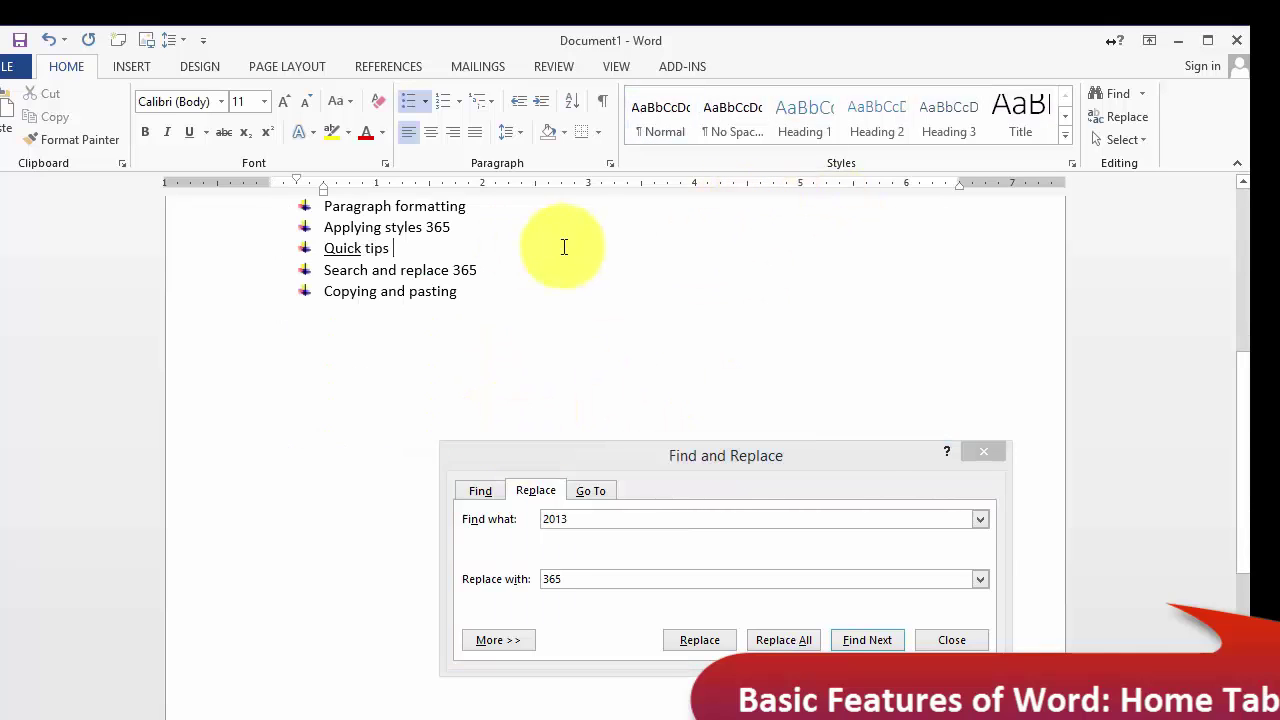
{"action": "left_click", "coordinate": [962, 636]}
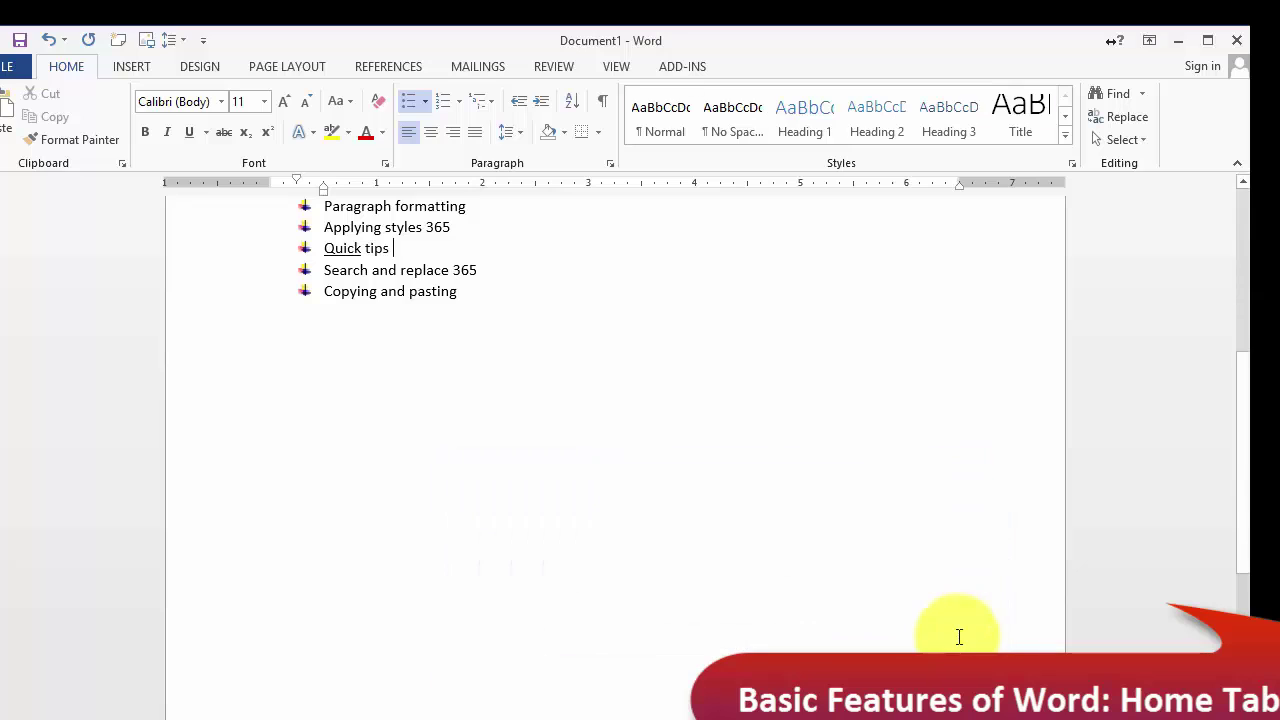
Step: Reopen Find and Replace with its additional search options expanded and examine the formatting choices
{"action": "left_click", "coordinate": [1135, 116]}
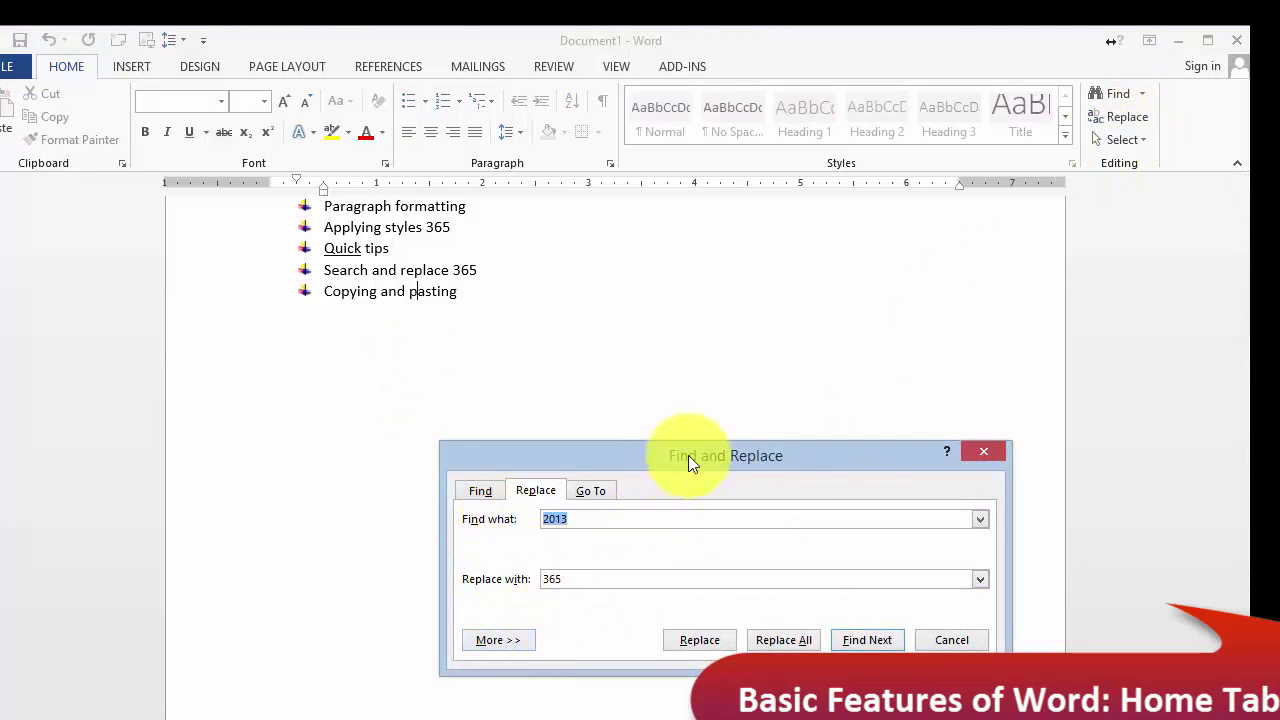
{"action": "left_click_drag", "start_coordinate": [686, 456], "coordinate": [629, 384]}
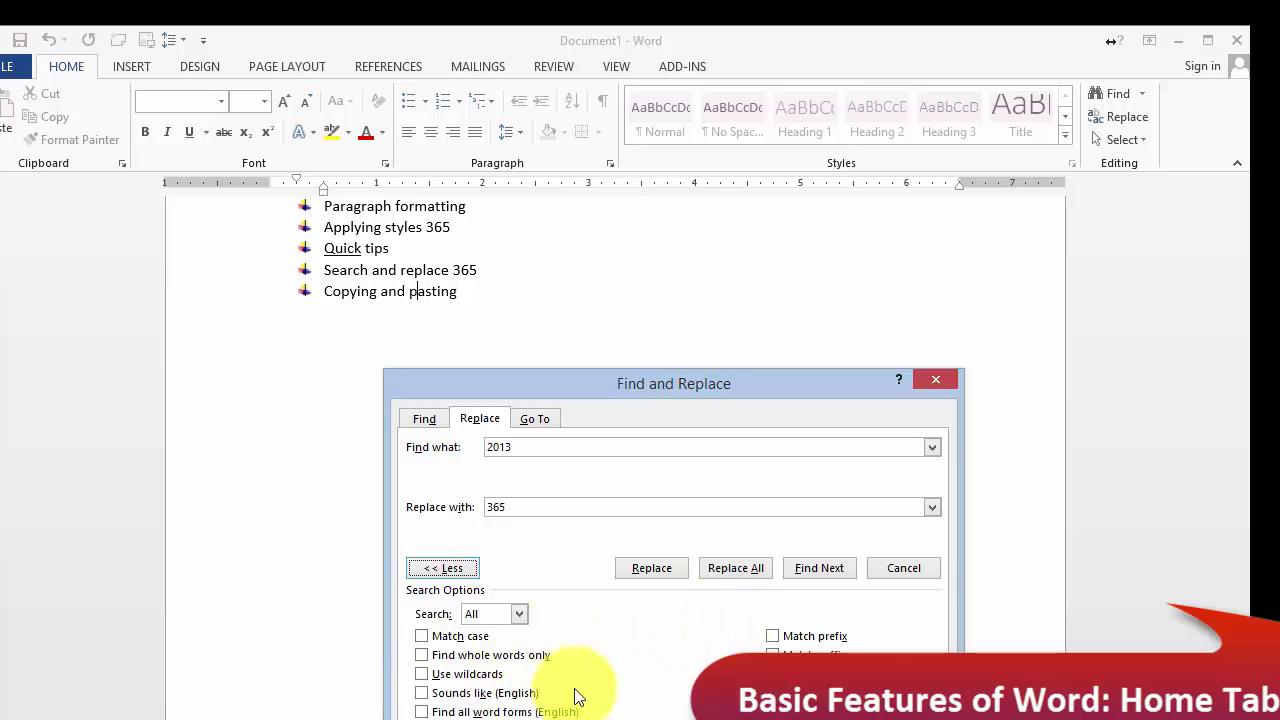
{"action": "left_click_drag", "start_coordinate": [636, 388], "coordinate": [643, 239]}
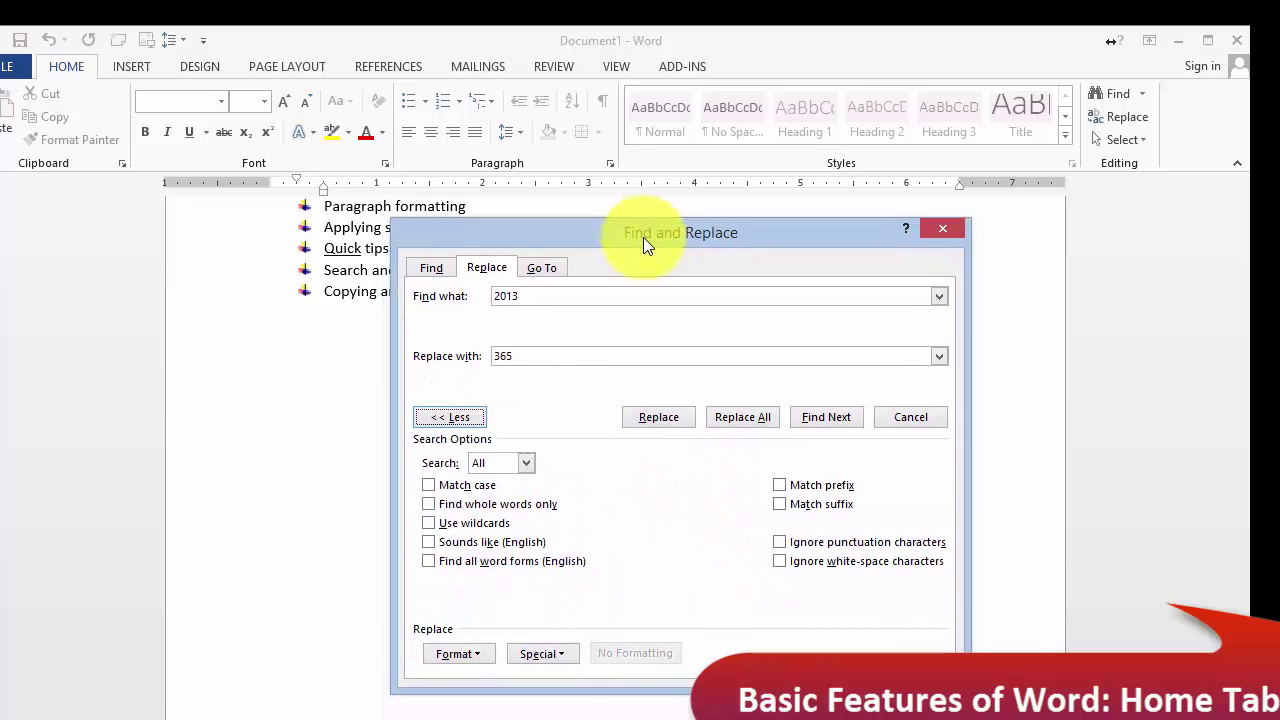
{"action": "left_click", "coordinate": [486, 653]}
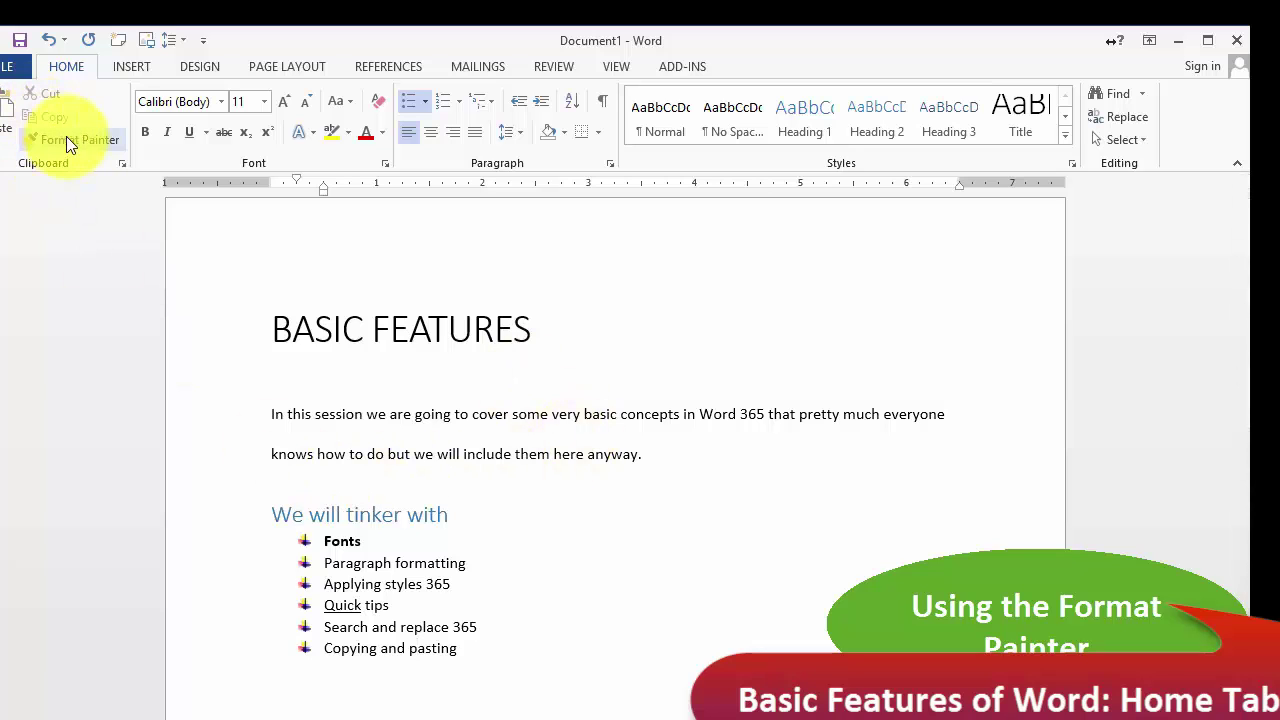
Step: Make the BASIC FEATURES title bold and red
{"action": "left_click", "coordinate": [2, 138]}
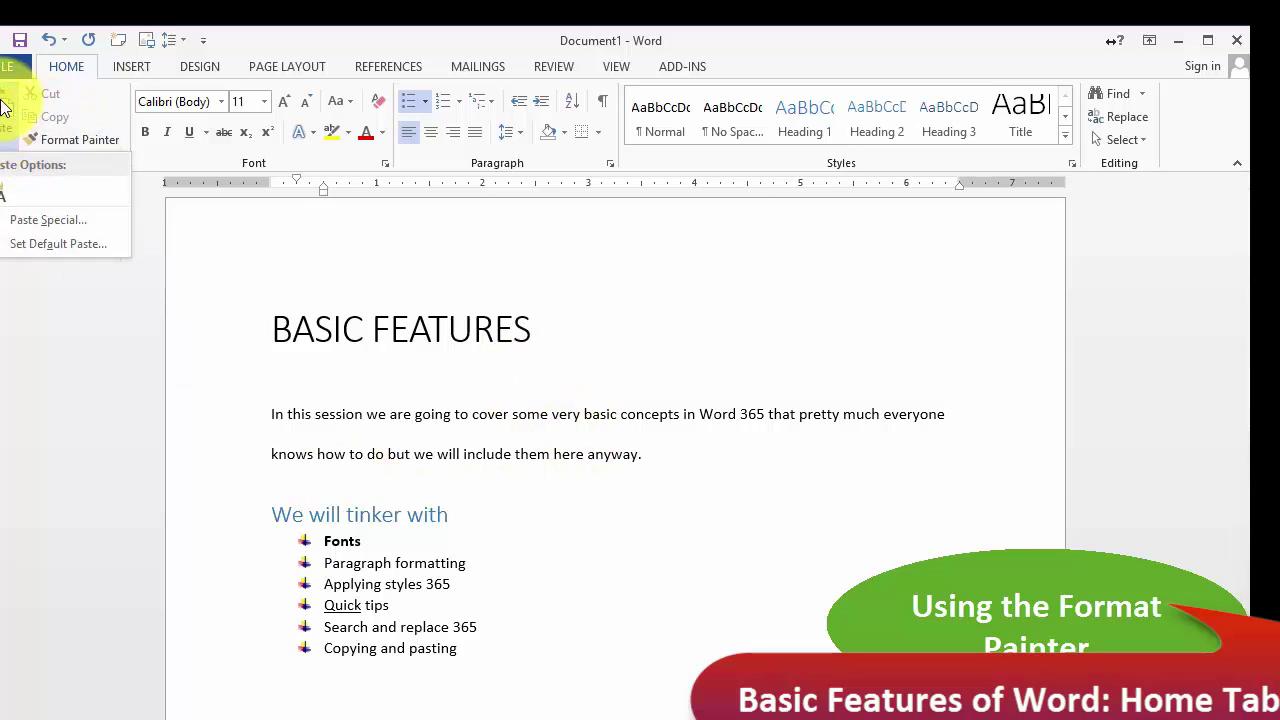
{"action": "left_click", "coordinate": [323, 326]}
{"action": "left_click", "coordinate": [497, 332]}
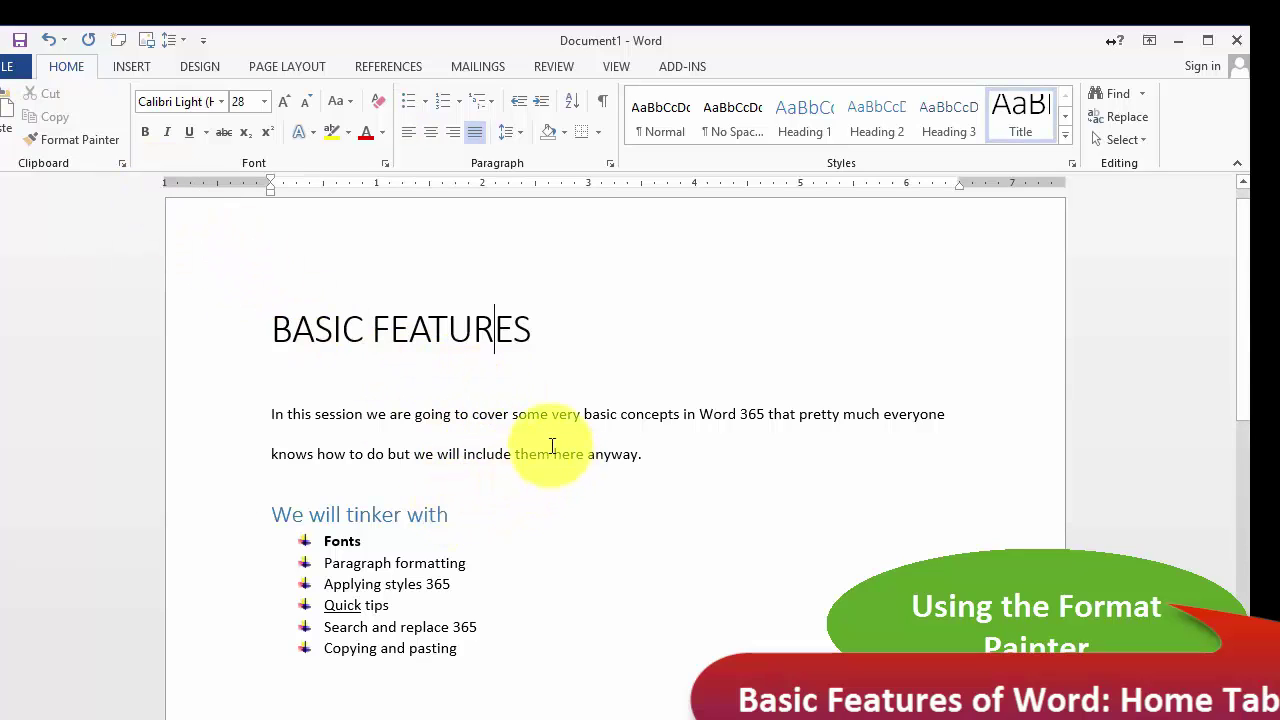
{"action": "left_click_drag", "start_coordinate": [527, 332], "coordinate": [277, 314]}
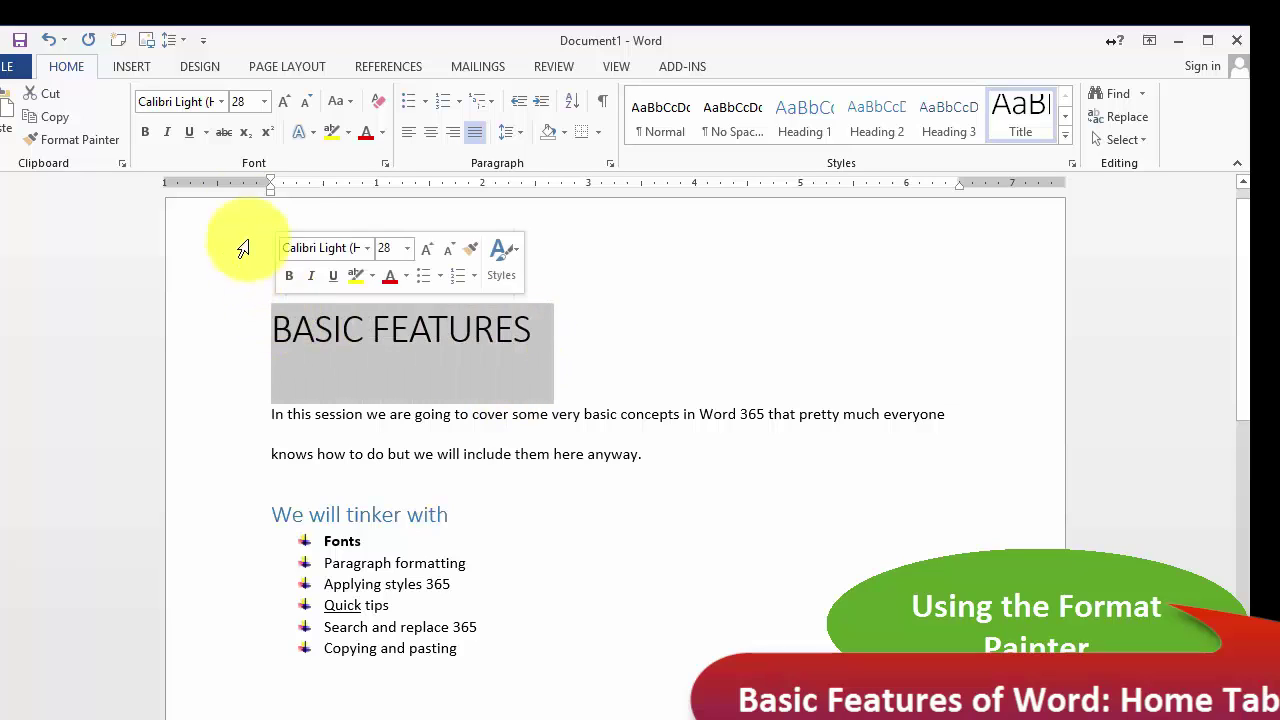
{"action": "left_click", "coordinate": [153, 124]}
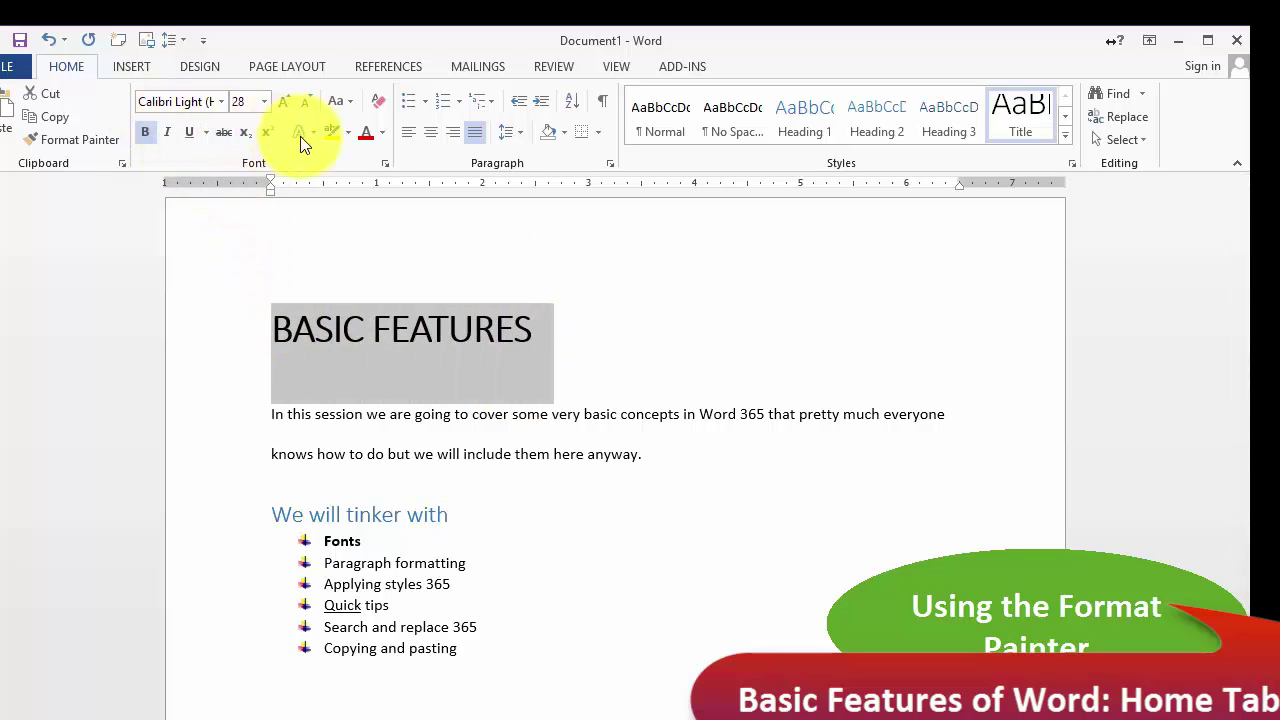
{"action": "left_click", "coordinate": [365, 135]}
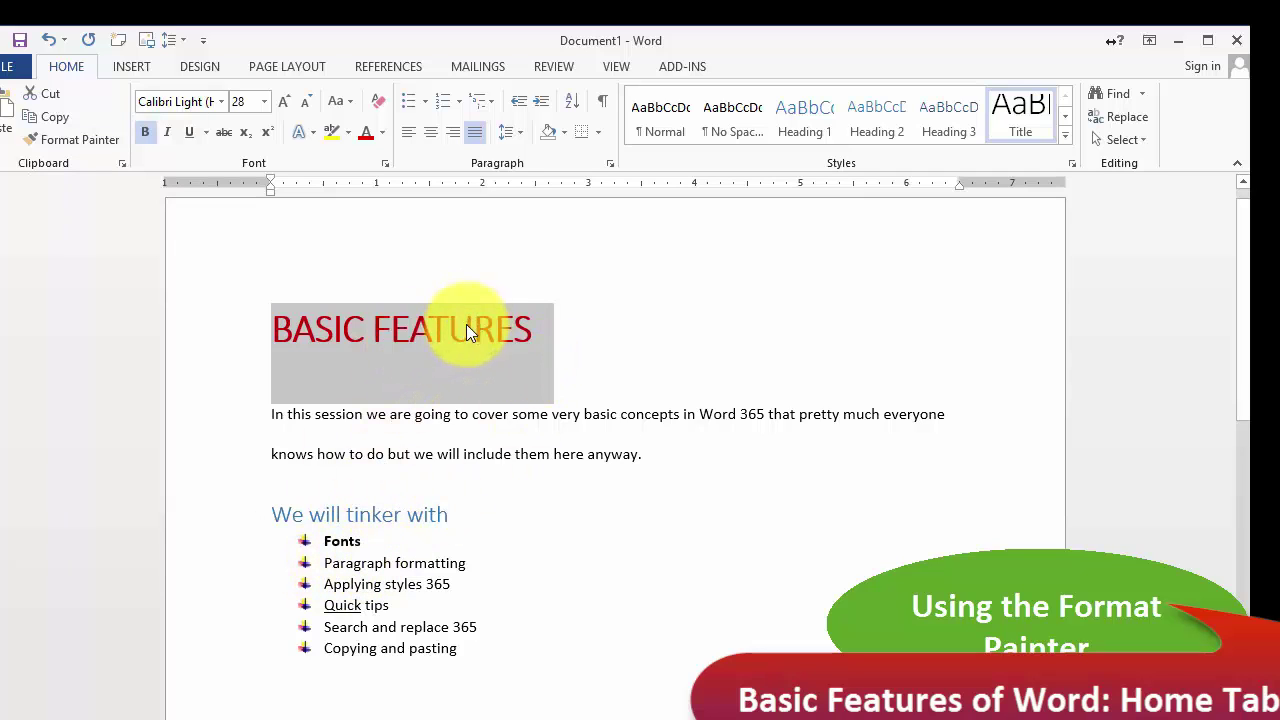
Step: Copy the BASIC FEATURES title's formatting onto the line "We will tinker with" using Format Painter
{"action": "left_click", "coordinate": [90, 139]}
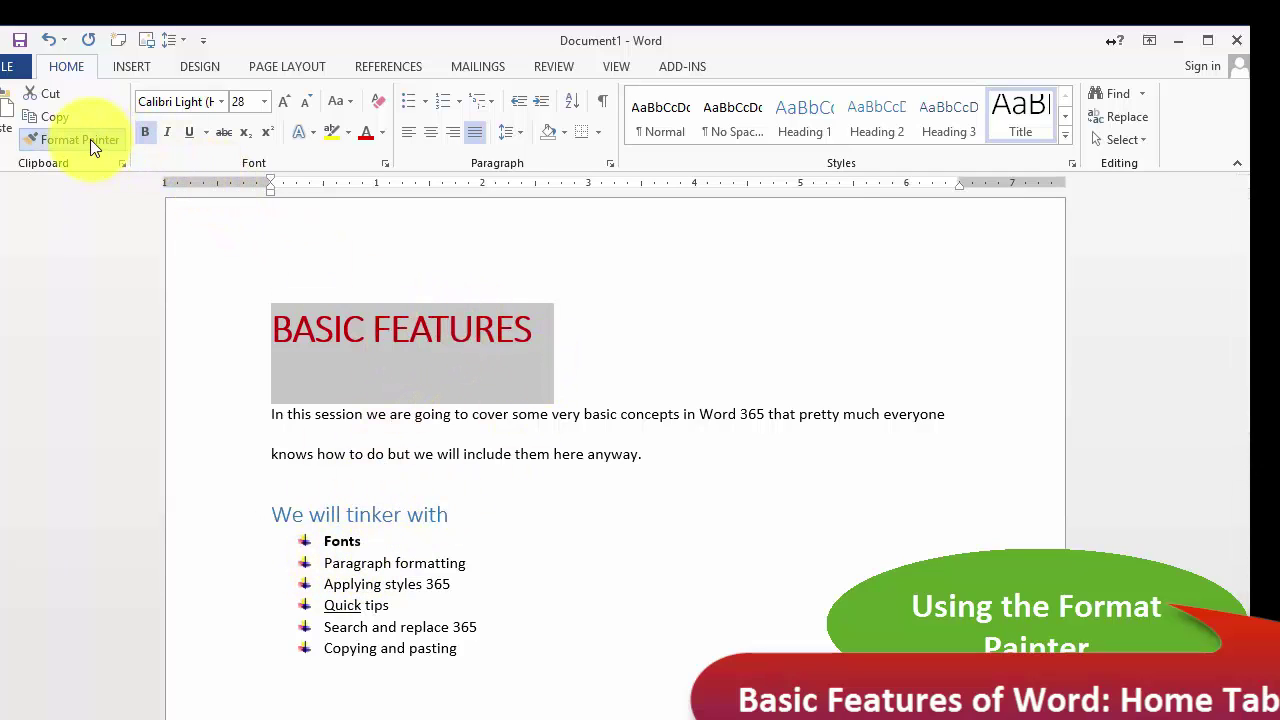
{"action": "left_click_drag", "start_coordinate": [457, 515], "coordinate": [281, 510]}
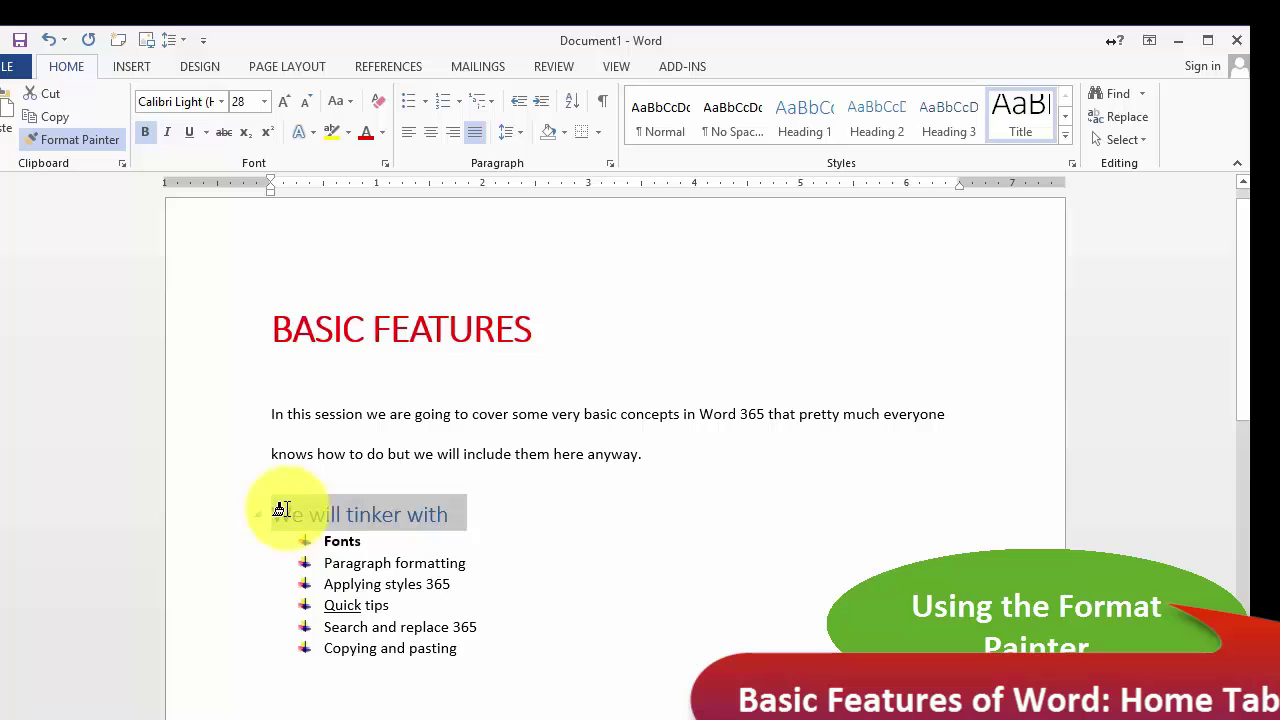
{"action": "left_click_drag", "start_coordinate": [281, 510], "coordinate": [285, 514]}
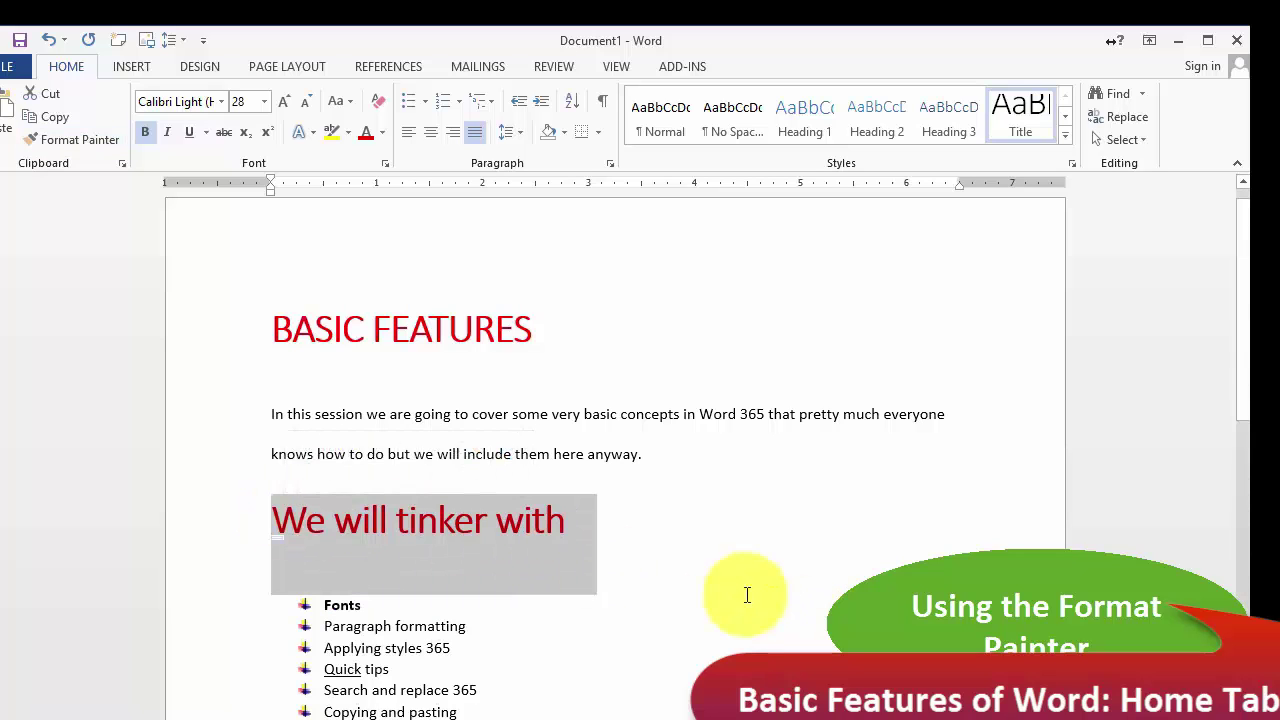
{"action": "left_click", "coordinate": [727, 585]}
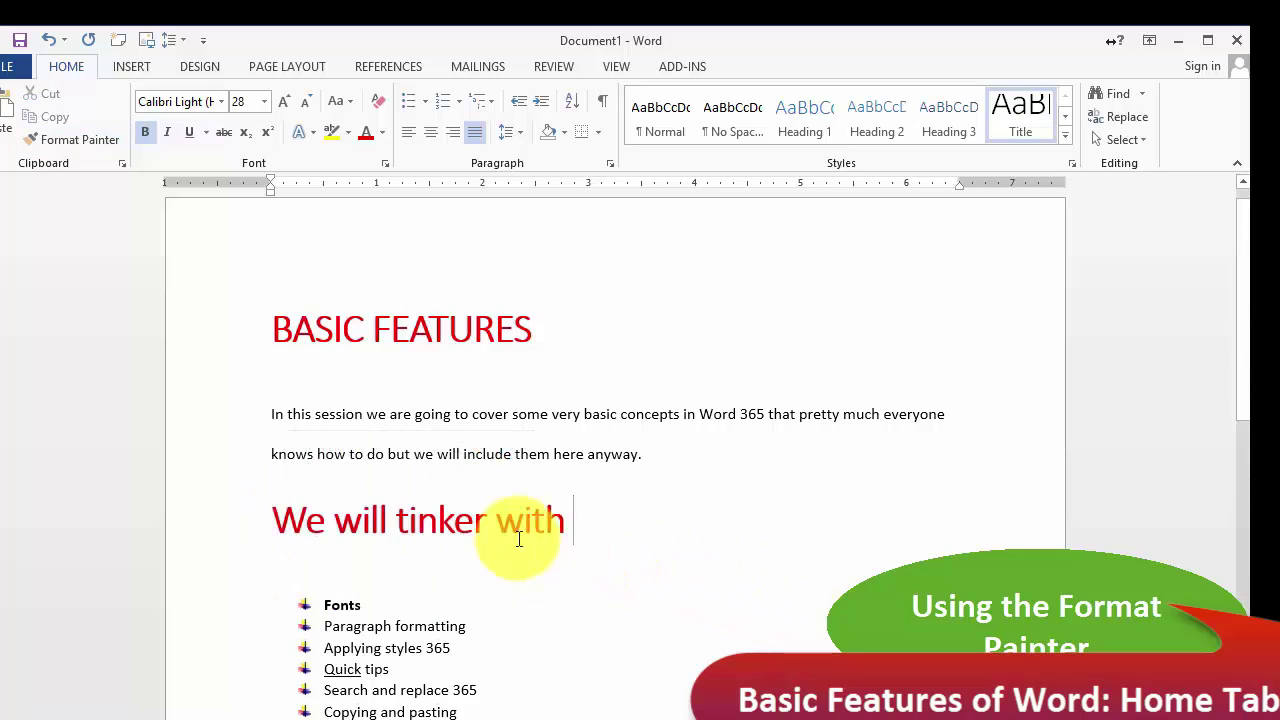
Step: Select the word session in the opening paragraph and the whole paragraph, and clear the selection
{"action": "scroll", "coordinate": [597, 597], "scroll_direction": "down", "scroll_amount": 2}
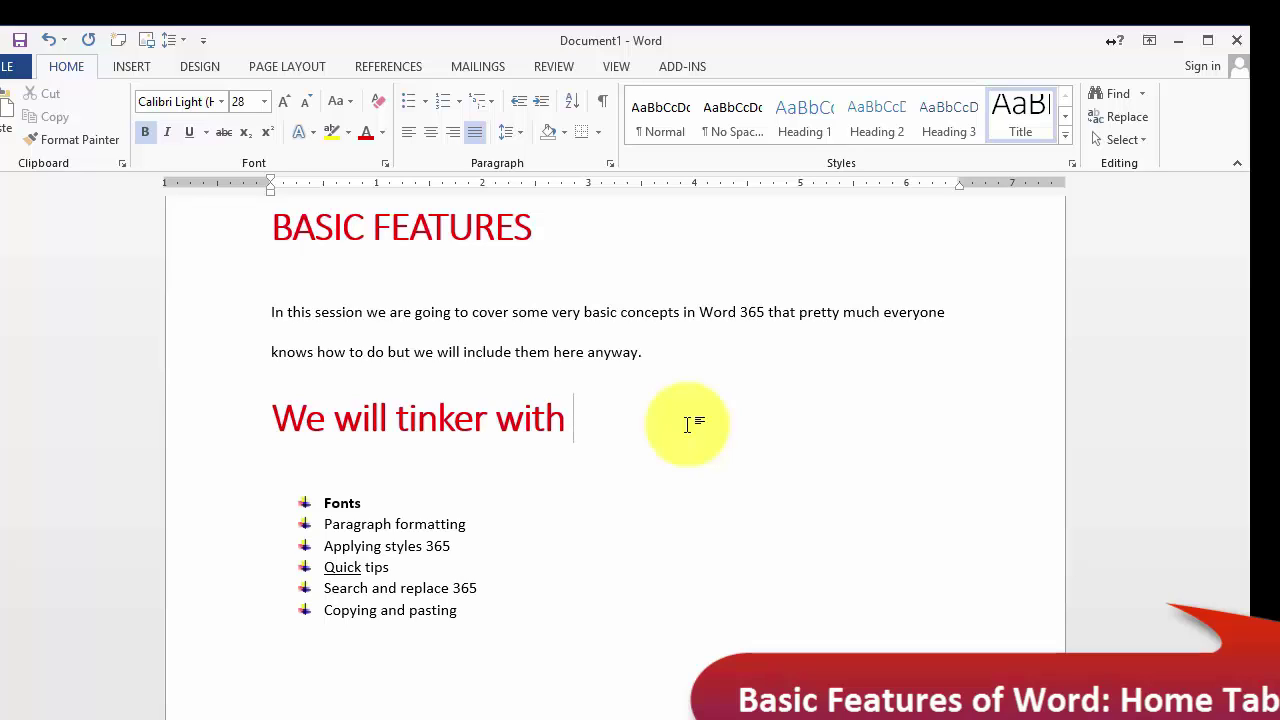
{"action": "scroll", "coordinate": [571, 586], "scroll_direction": "up", "scroll_amount": 2}
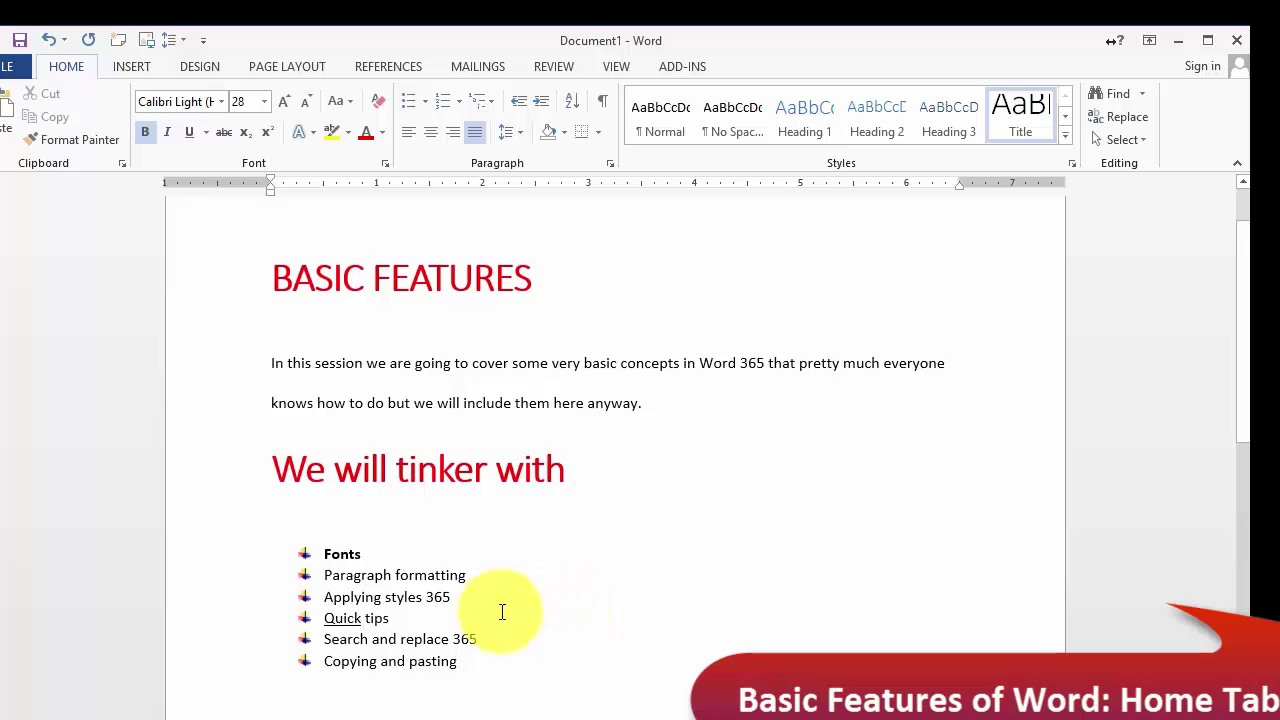
{"action": "left_click", "coordinate": [331, 364]}
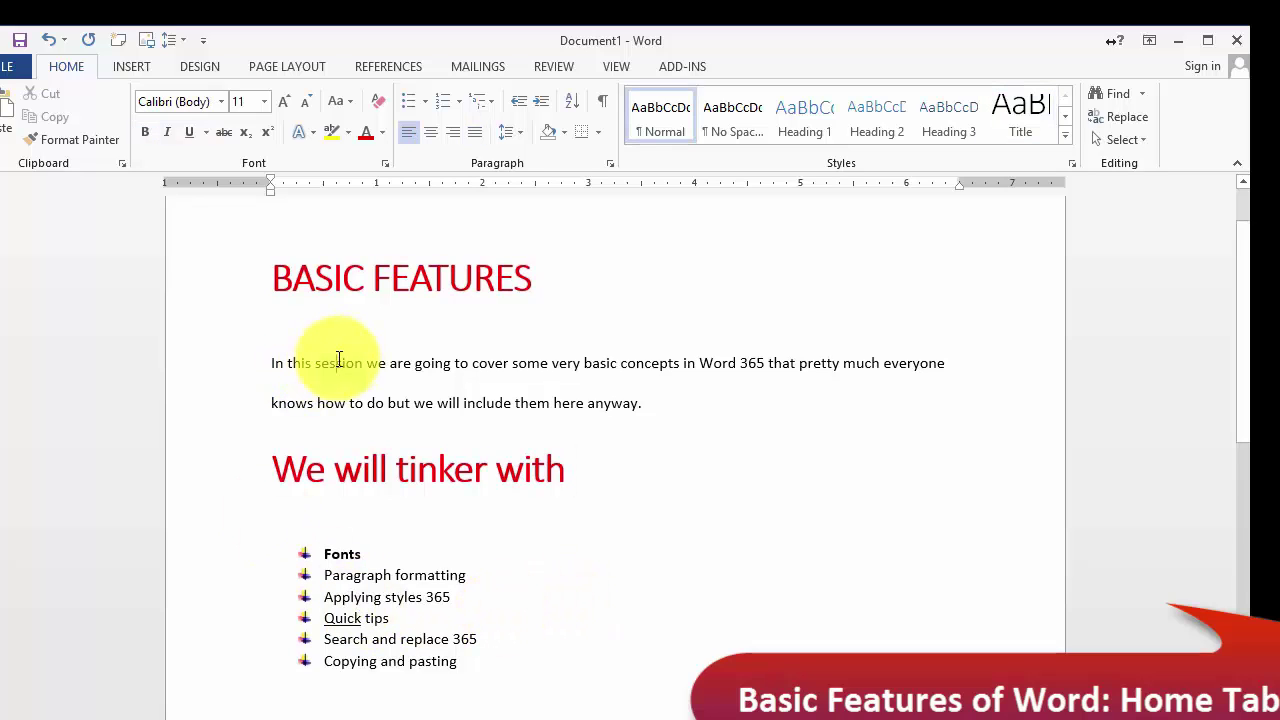
{"action": "double_click", "coordinate": [340, 364]}
{"action": "triple_click", "coordinate": [385, 364]}
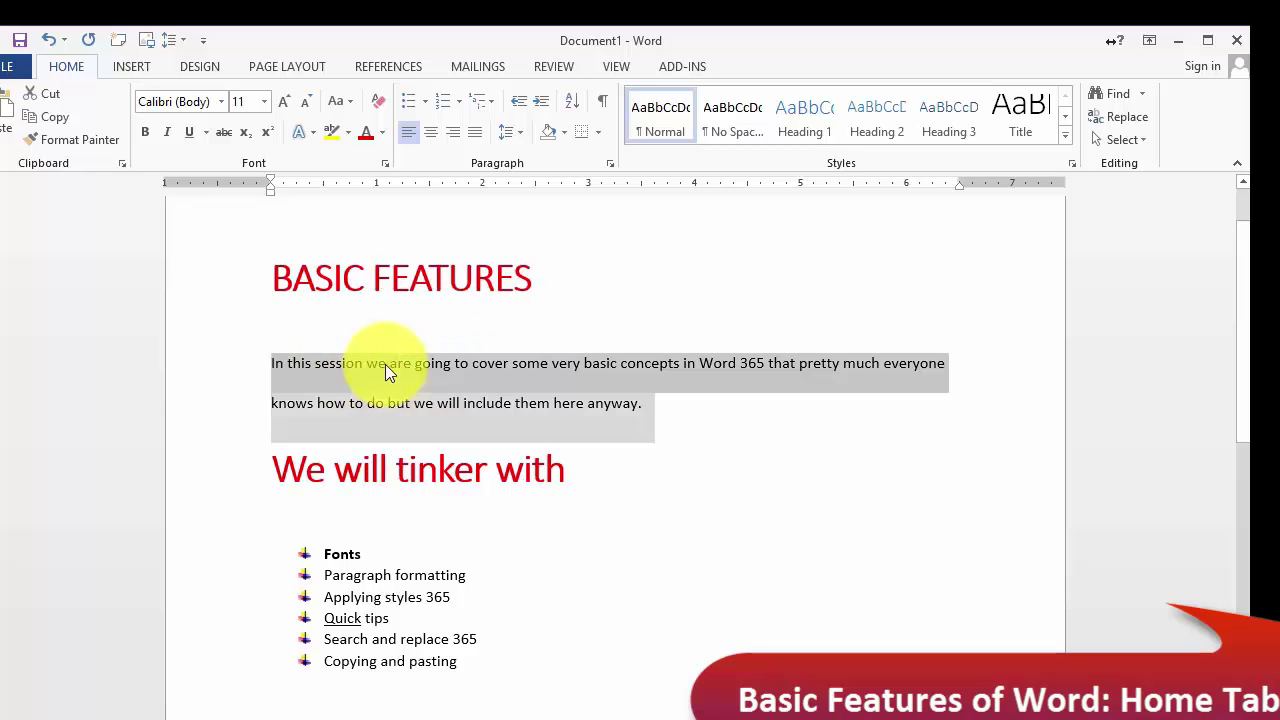
{"action": "left_click", "coordinate": [460, 388]}
{"action": "triple_click", "coordinate": [431, 368]}
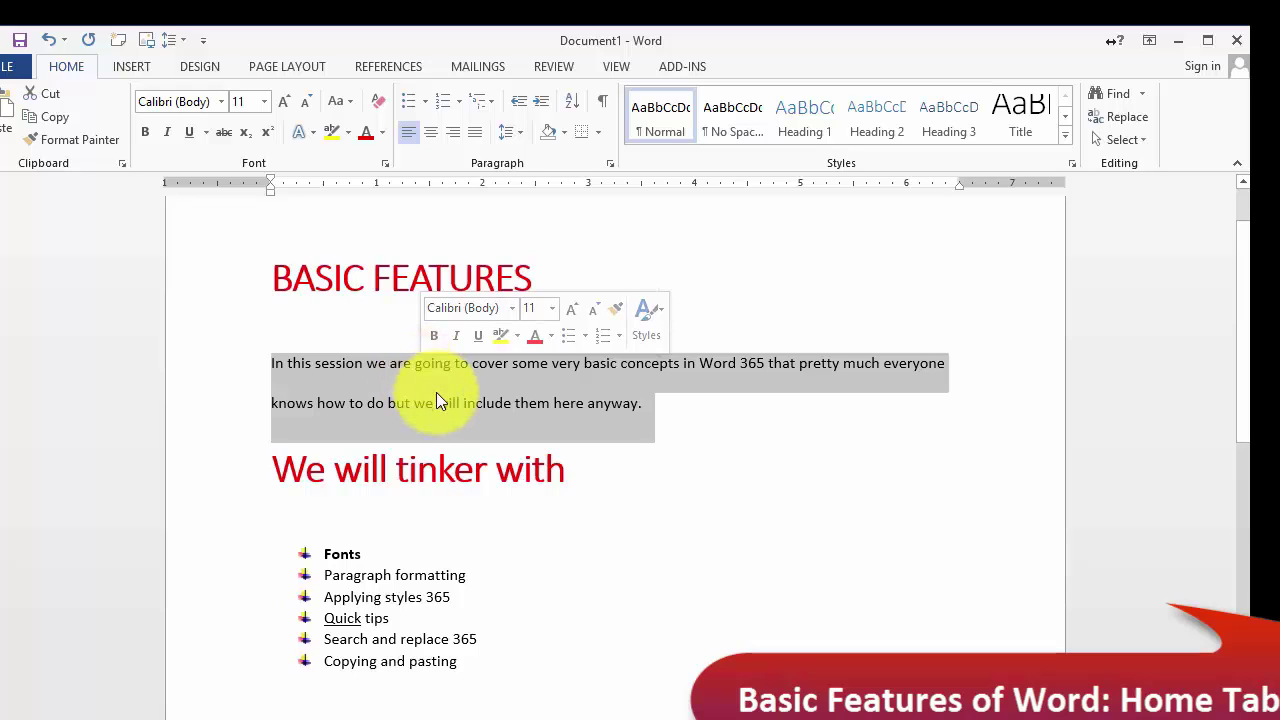
{"action": "left_click", "coordinate": [575, 468]}
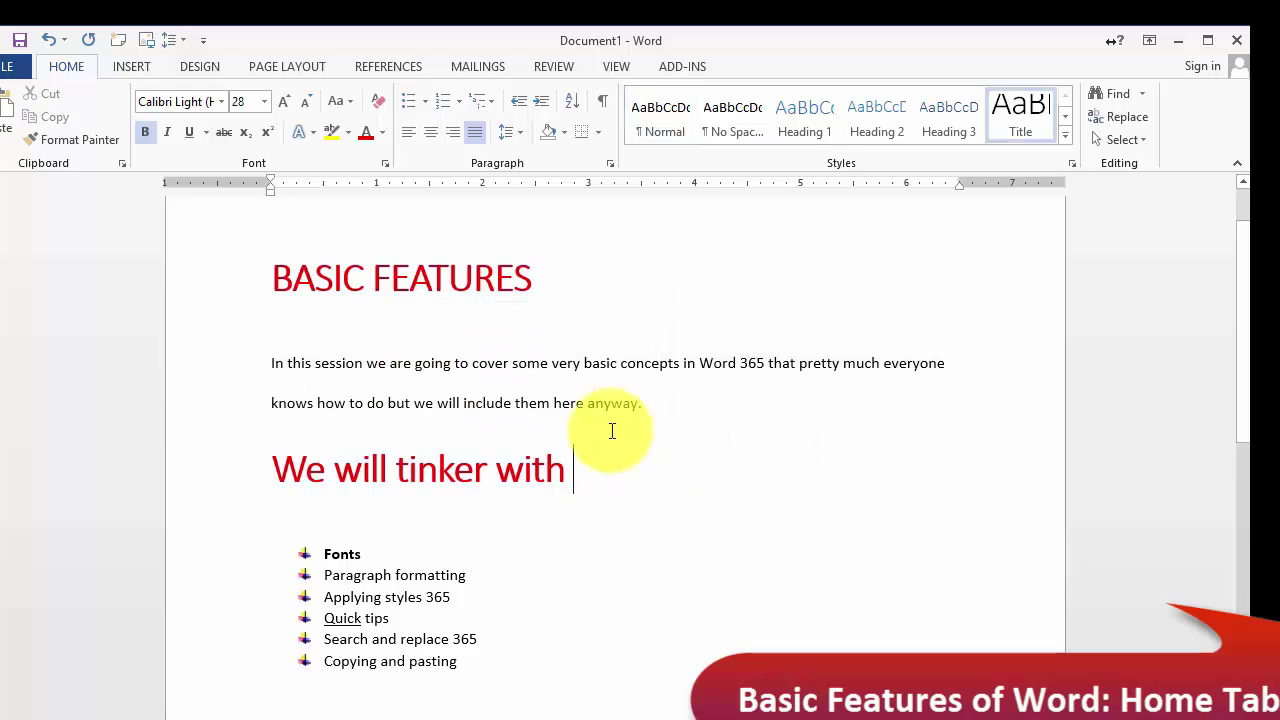
Step: Select the word going and the entire opening paragraph one after another, and deselect the text
{"action": "double_click", "coordinate": [443, 362]}
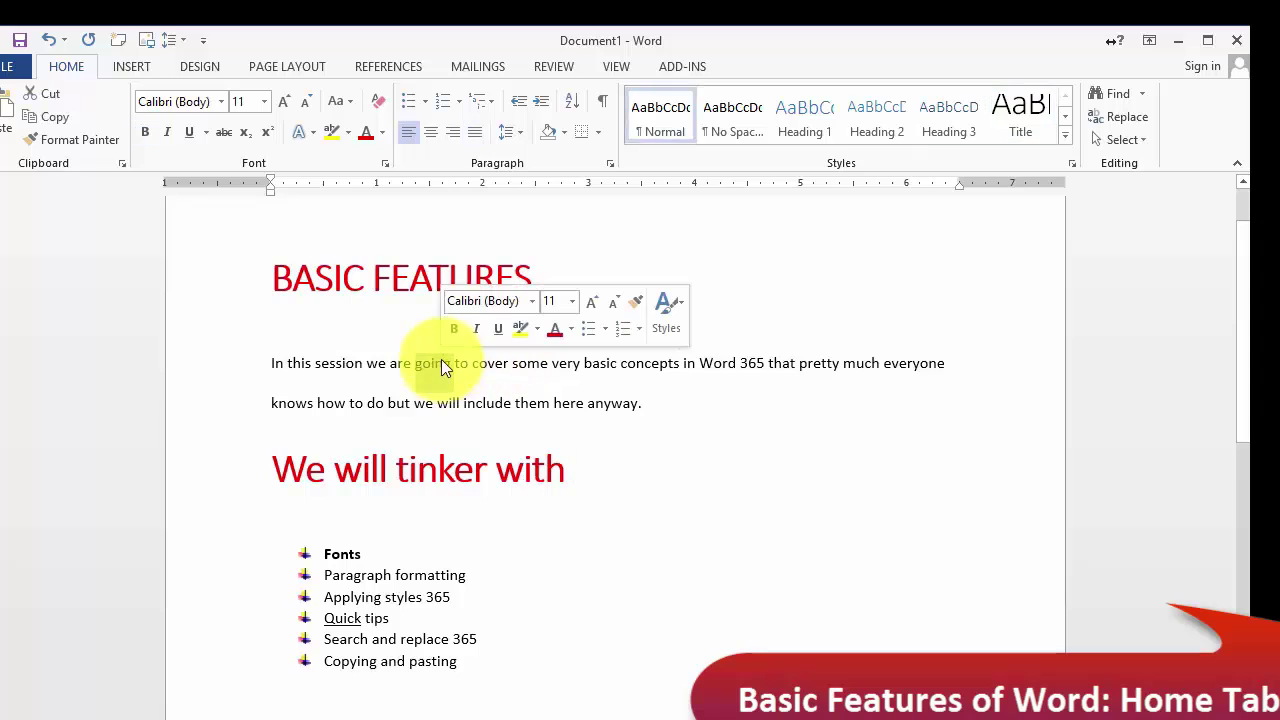
{"action": "left_click", "coordinate": [498, 377]}
{"action": "triple_click", "coordinate": [498, 377]}
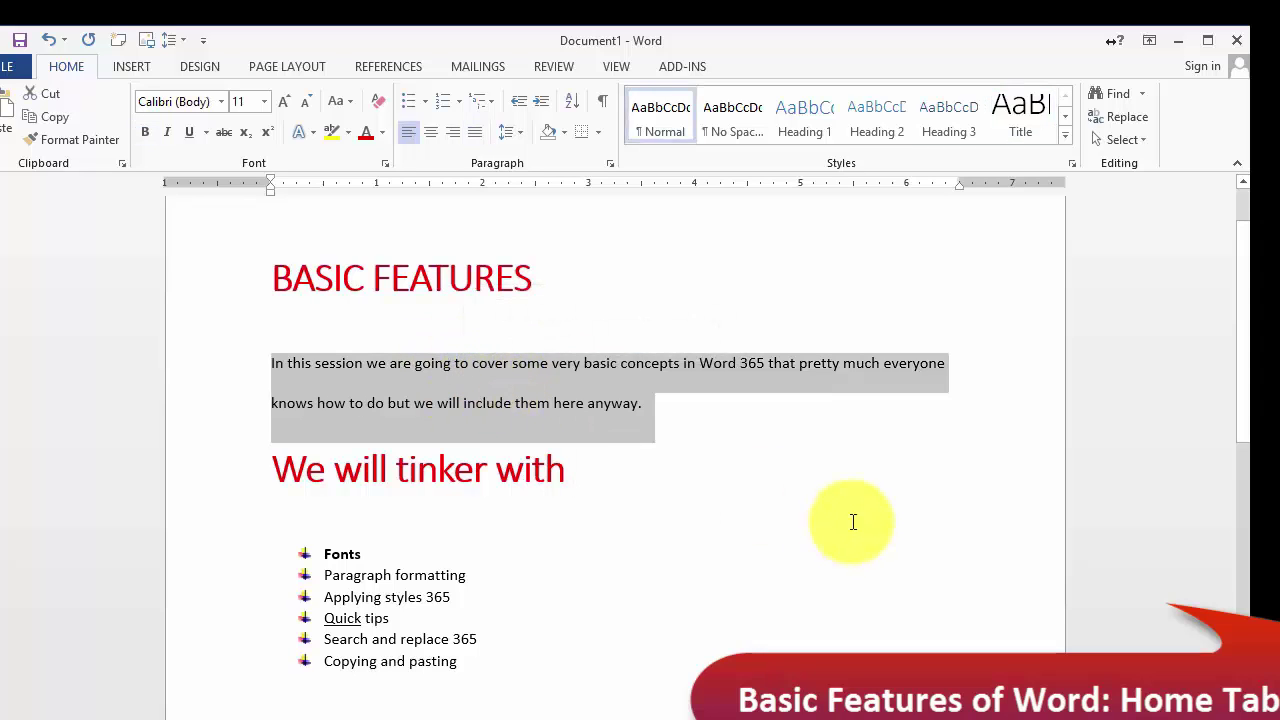
{"action": "left_click", "coordinate": [575, 468]}
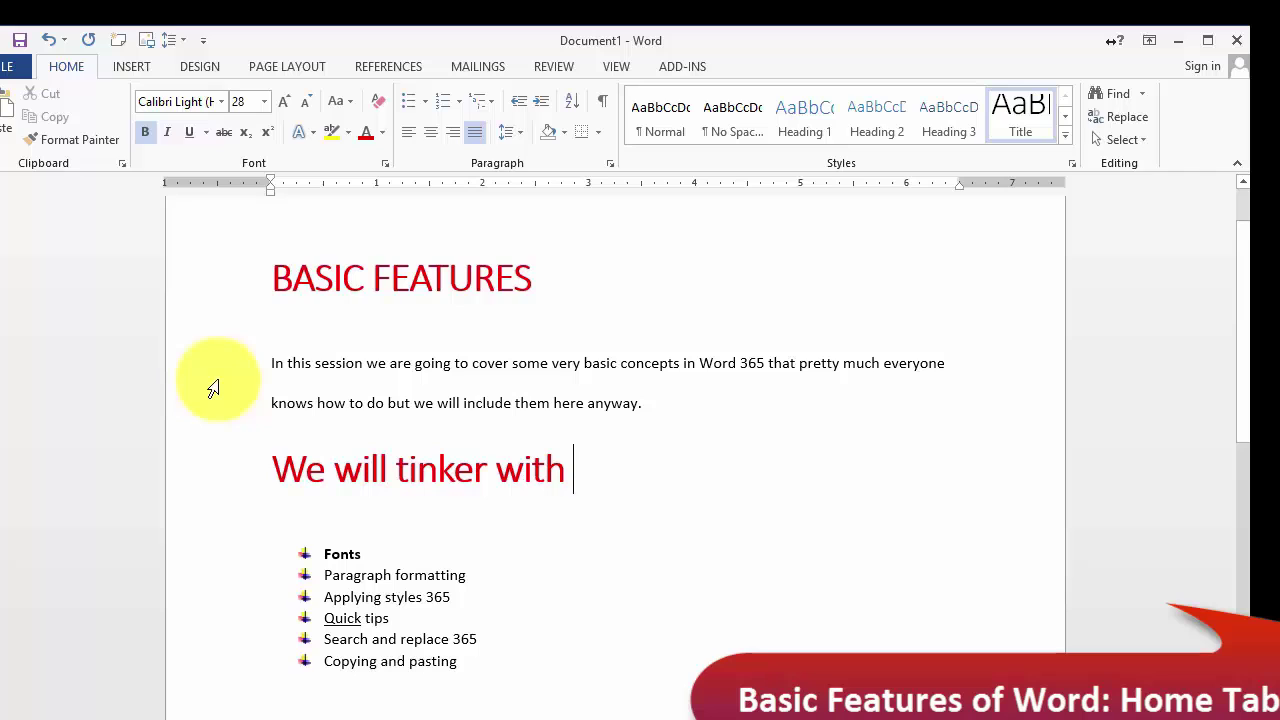
Step: Practise selecting the first line and the whole opening paragraph from the margin and within the text, clearing the selection each time
{"action": "left_click", "coordinate": [213, 388]}
{"action": "double_click", "coordinate": [213, 388]}
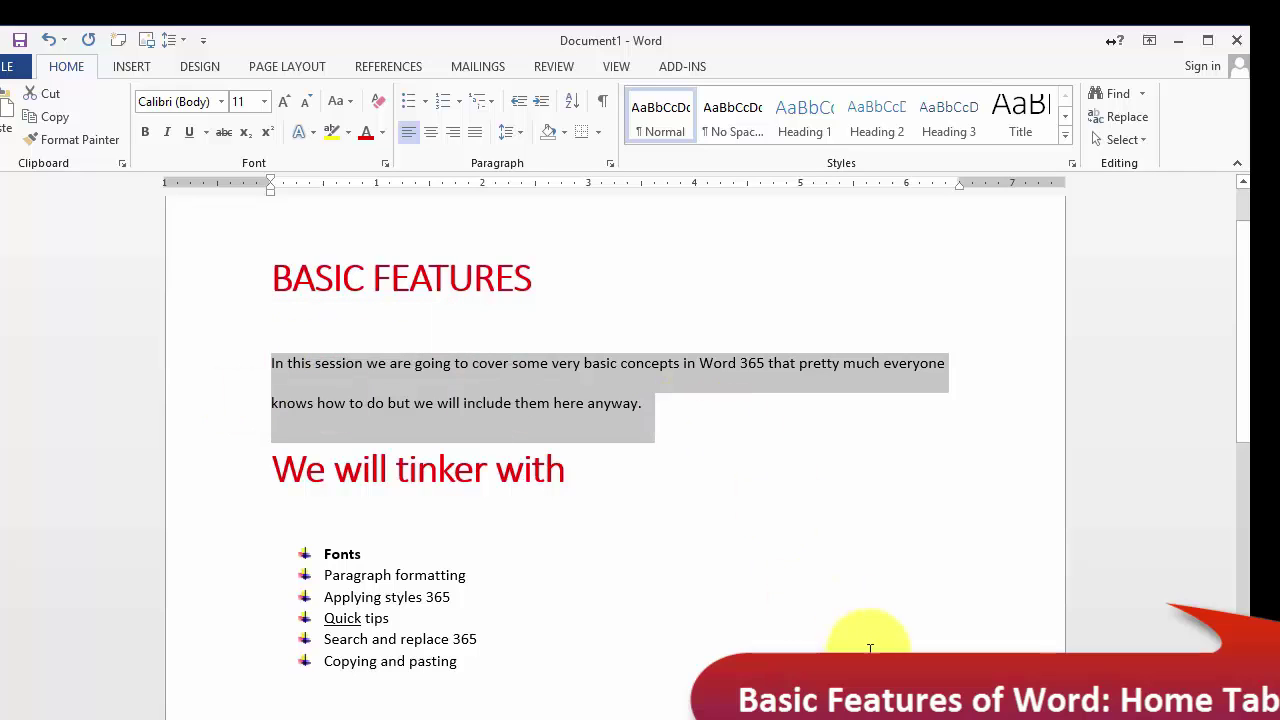
{"action": "left_click", "coordinate": [816, 554]}
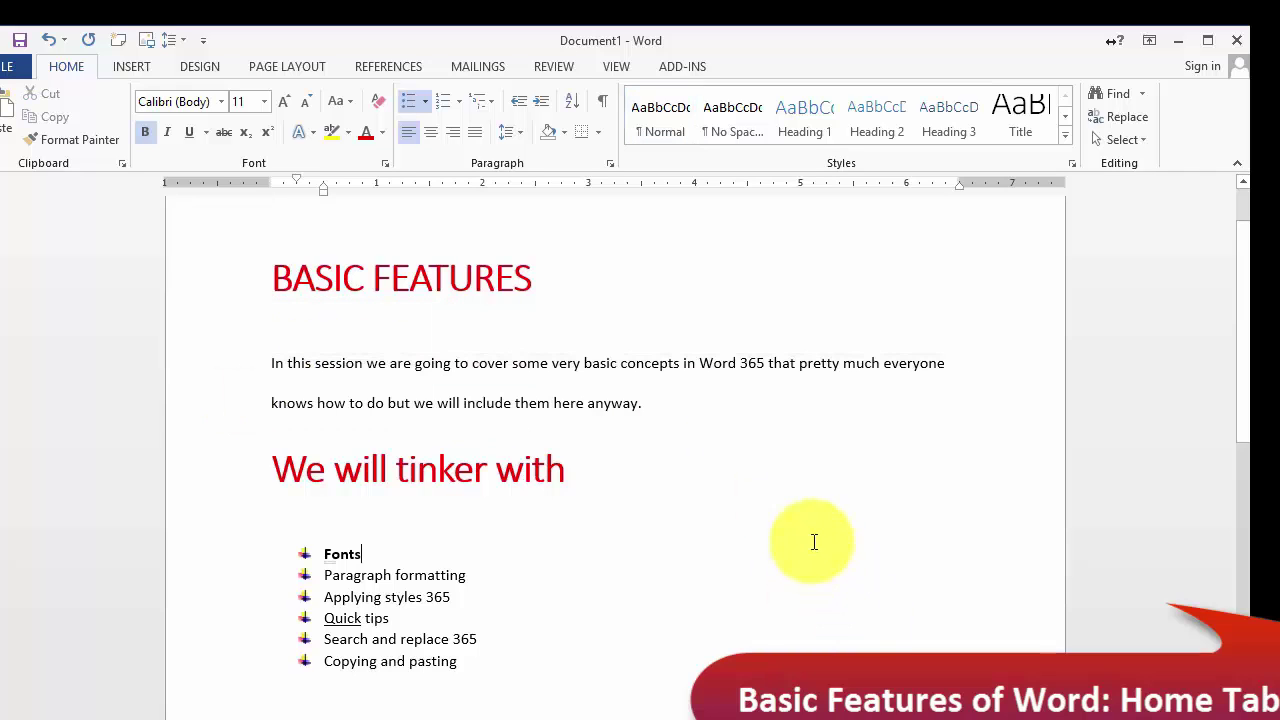
{"action": "left_click", "coordinate": [218, 383]}
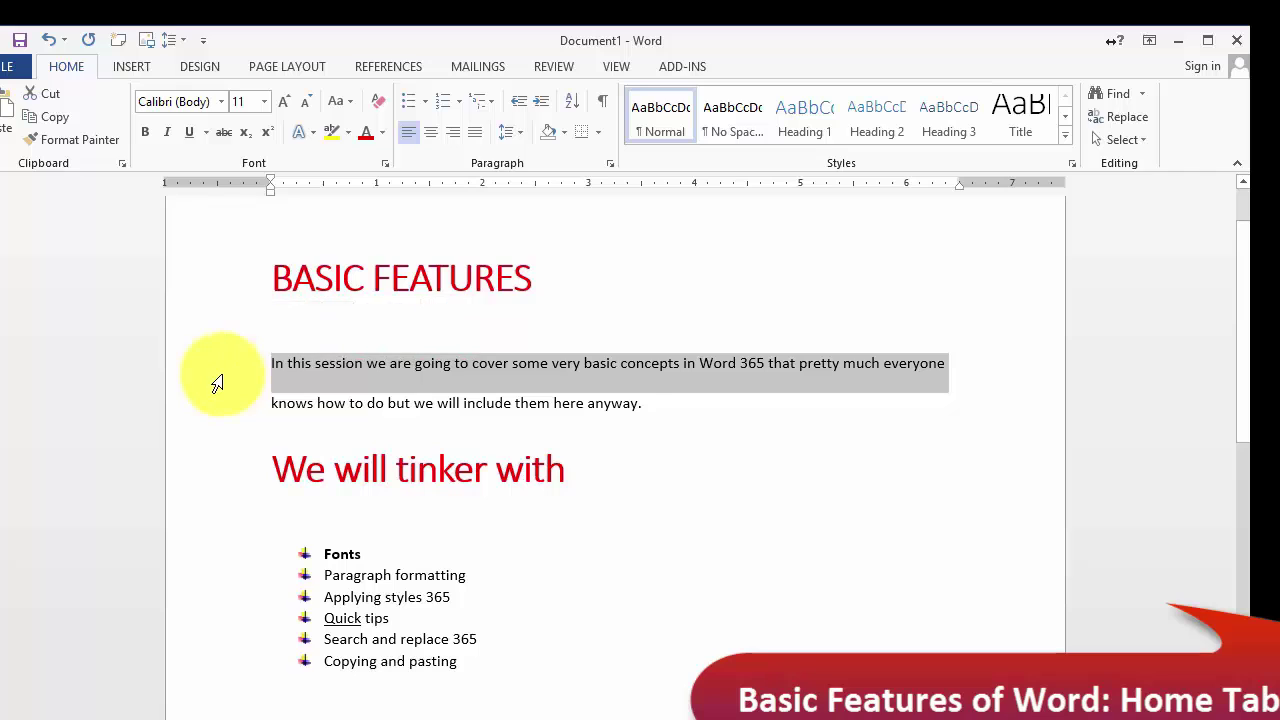
{"action": "double_click", "coordinate": [218, 383]}
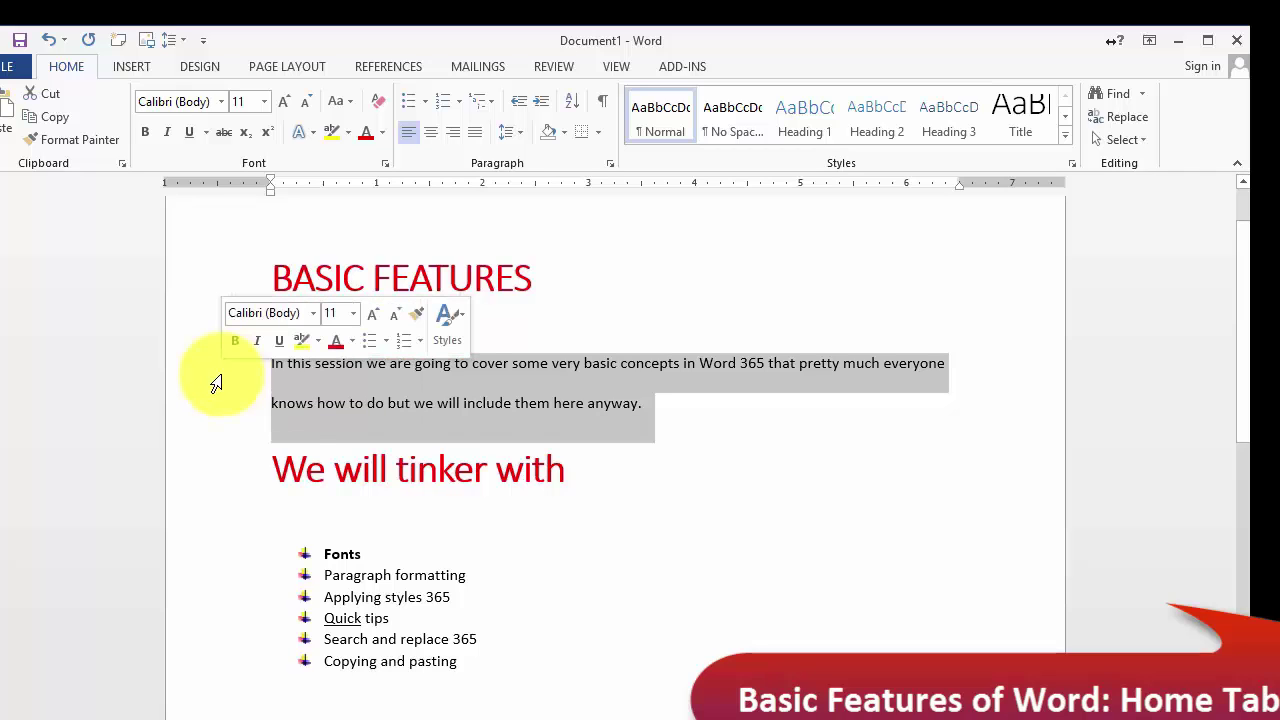
{"action": "left_click", "coordinate": [609, 401]}
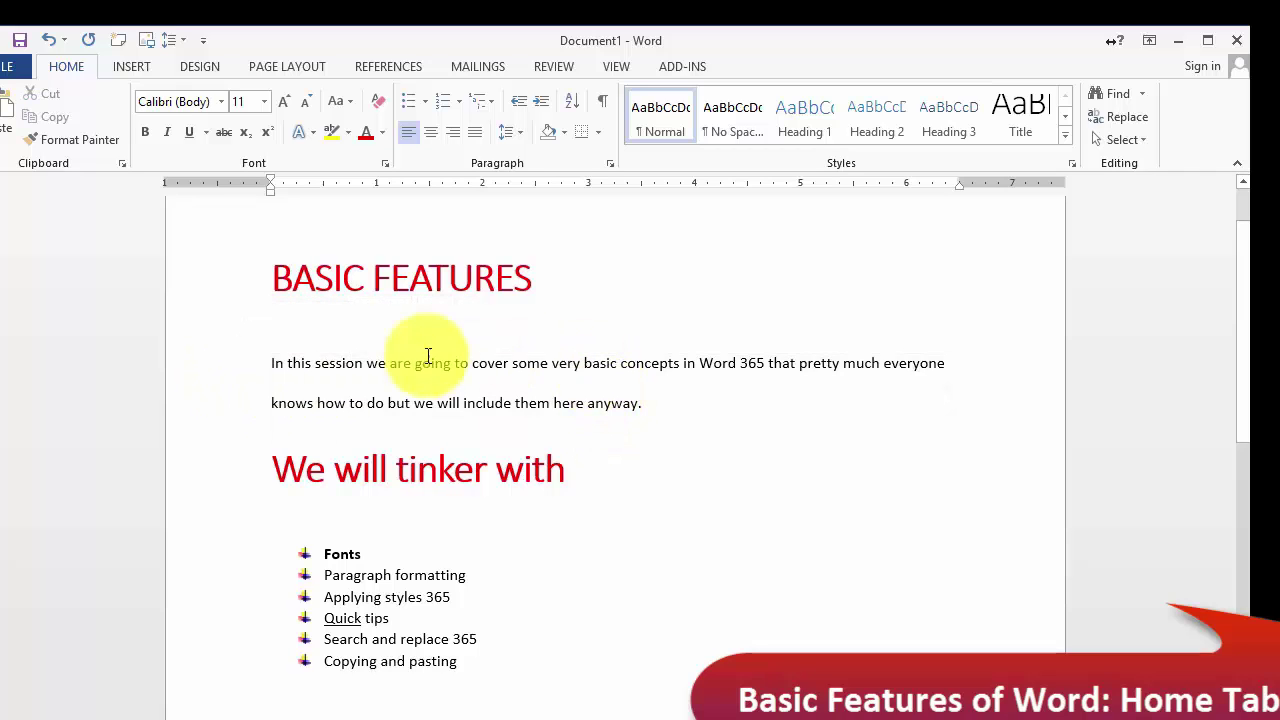
{"action": "triple_click", "coordinate": [380, 364]}
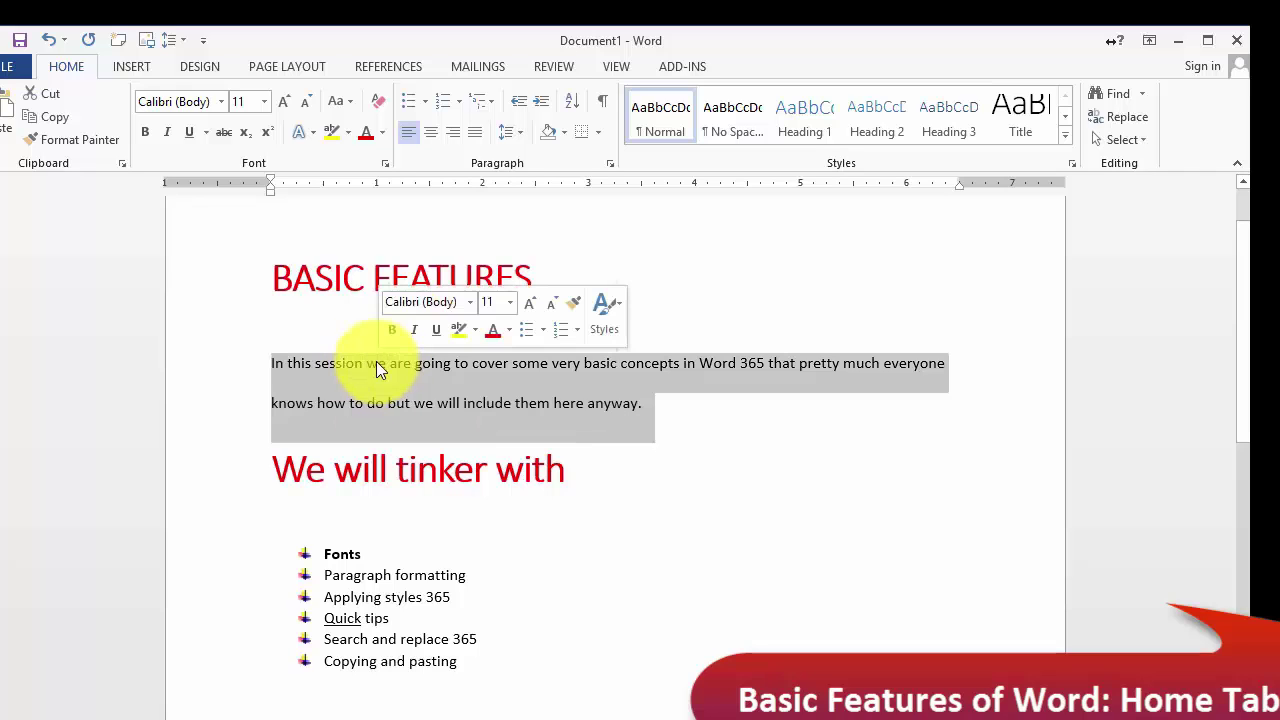
{"action": "left_click", "coordinate": [829, 478]}
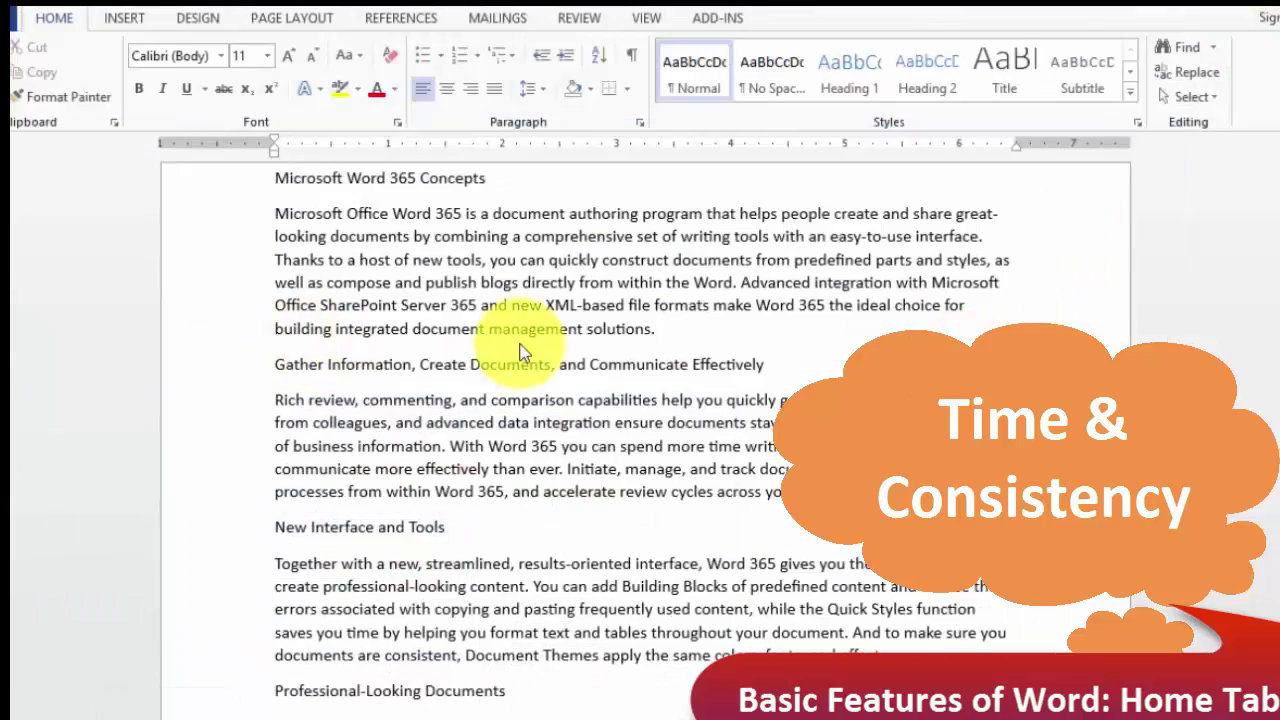
Step: Look through the unformatted Microsoft Word 365 Concepts document and examine the styles available in the expanded style gallery
{"action": "scroll", "coordinate": [503, 394], "scroll_direction": "down", "scroll_amount": 13}
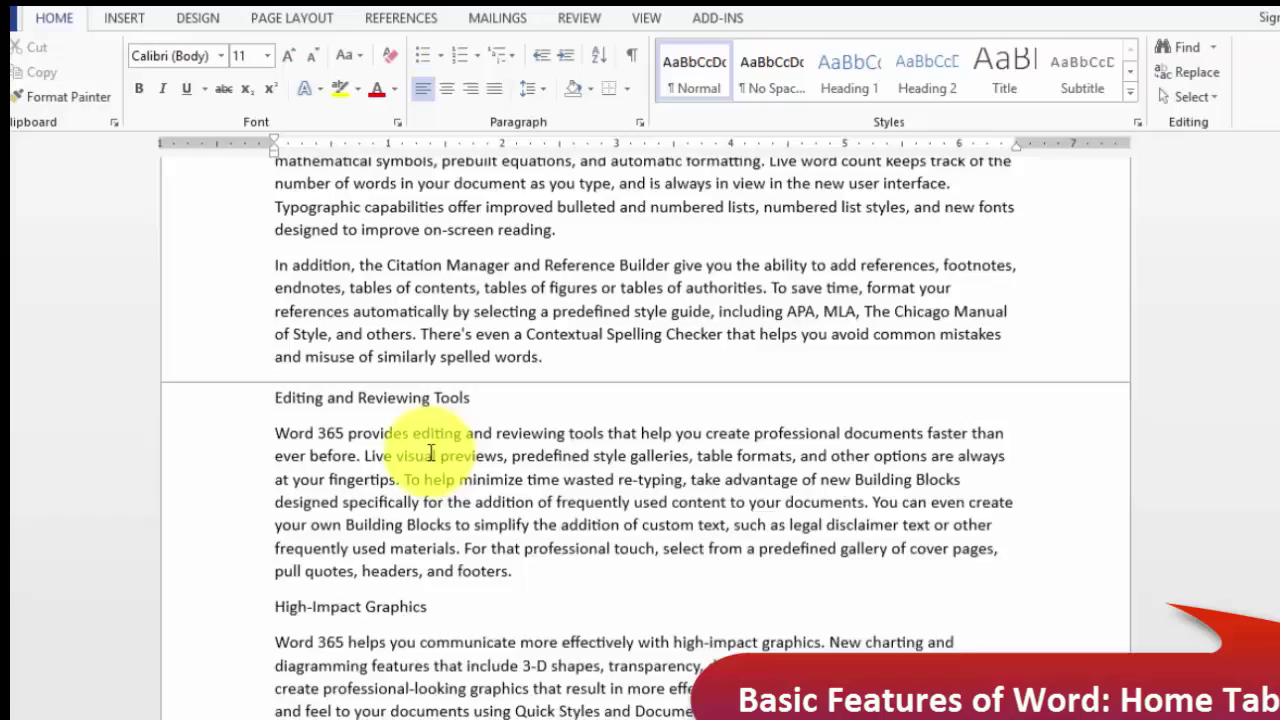
{"action": "scroll", "coordinate": [430, 453], "scroll_direction": "down", "scroll_amount": 20}
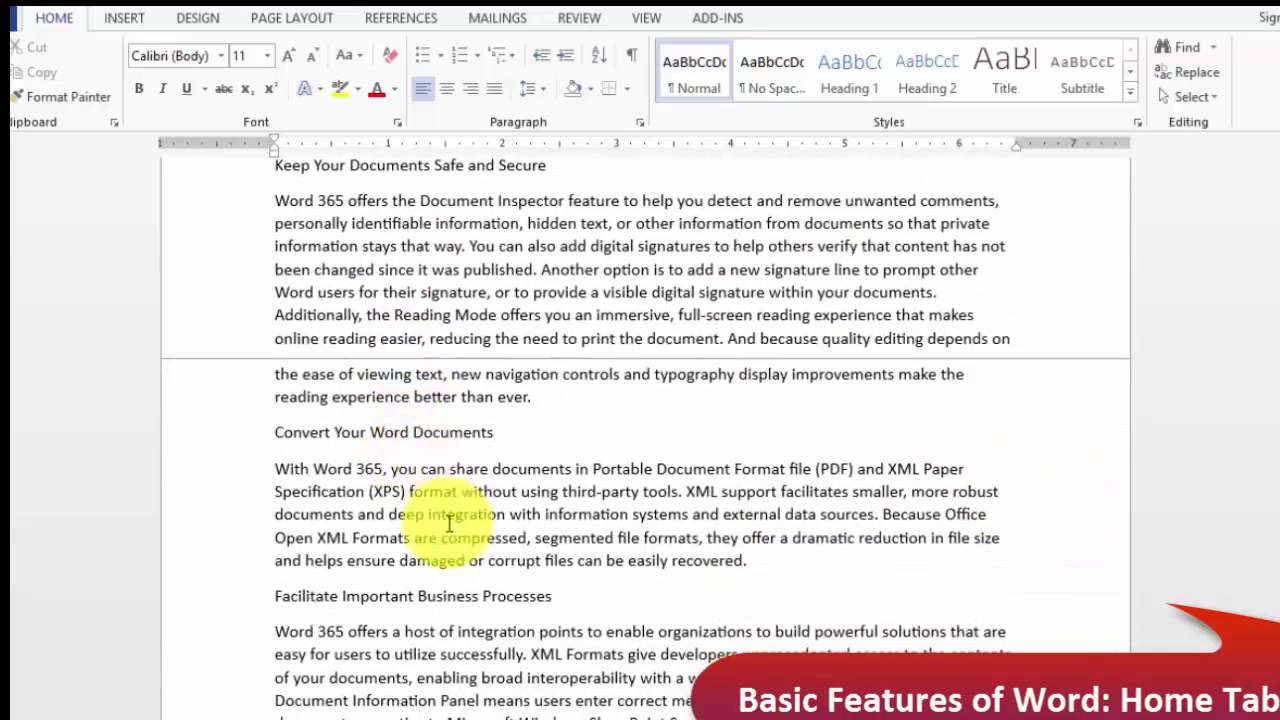
{"action": "scroll", "coordinate": [449, 524], "scroll_direction": "up", "scroll_amount": 20}
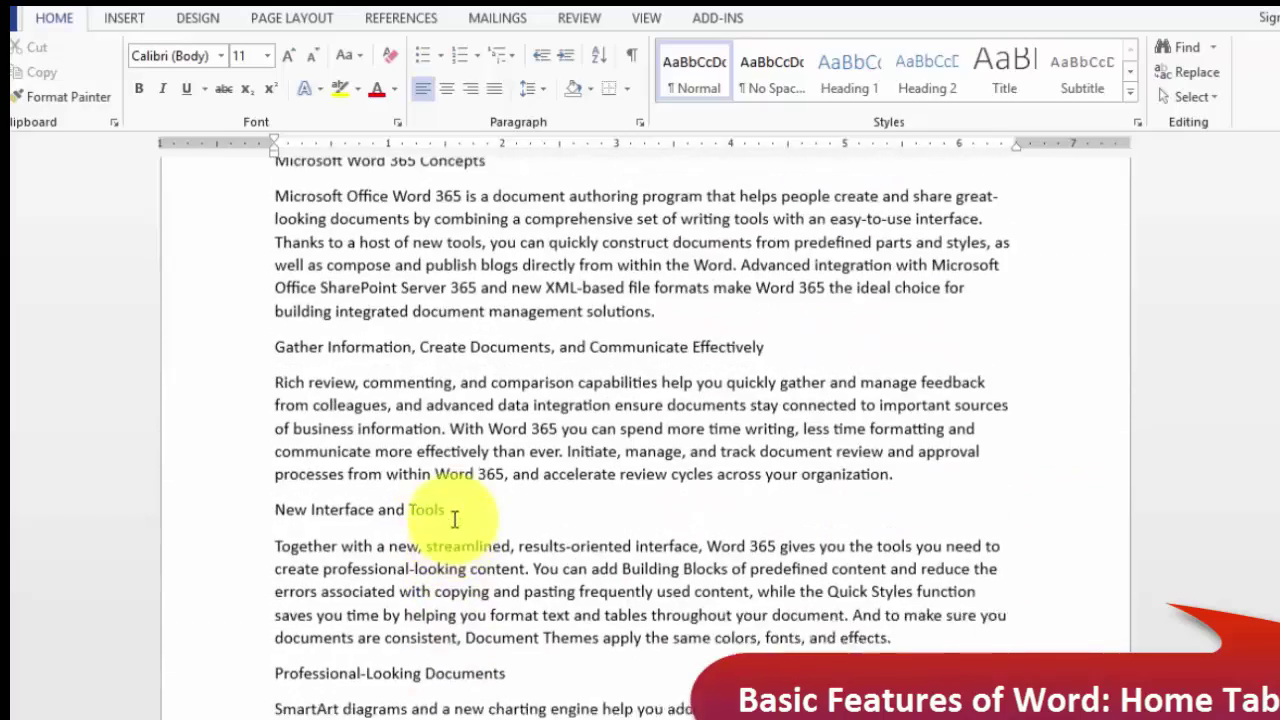
{"action": "scroll", "coordinate": [455, 519], "scroll_direction": "up", "scroll_amount": 1}
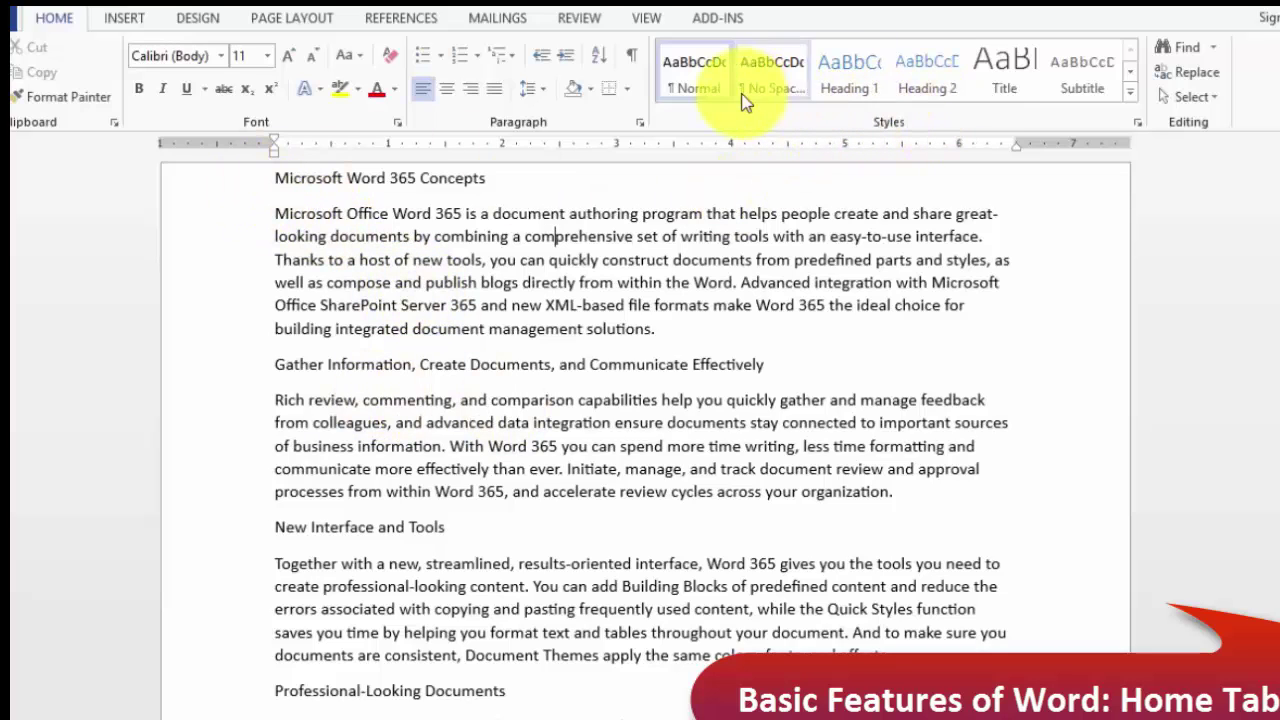
{"action": "left_click", "coordinate": [1131, 92]}
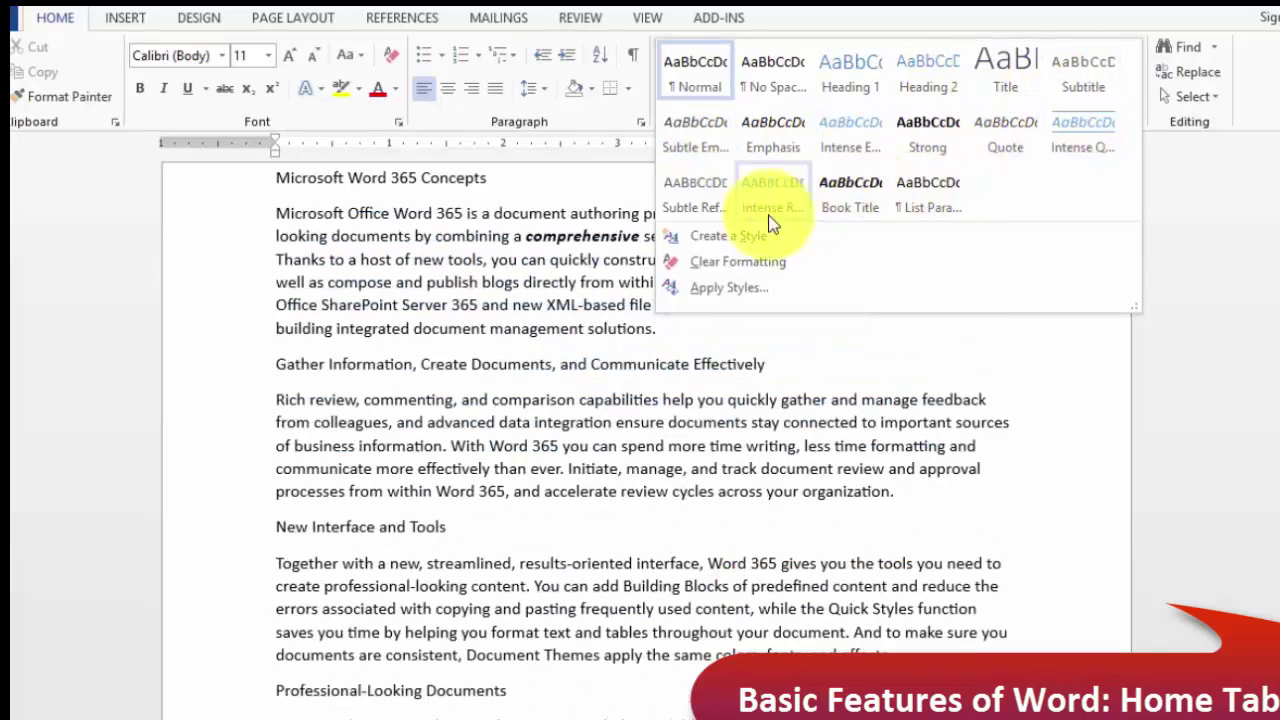
{"action": "left_click", "coordinate": [735, 247]}
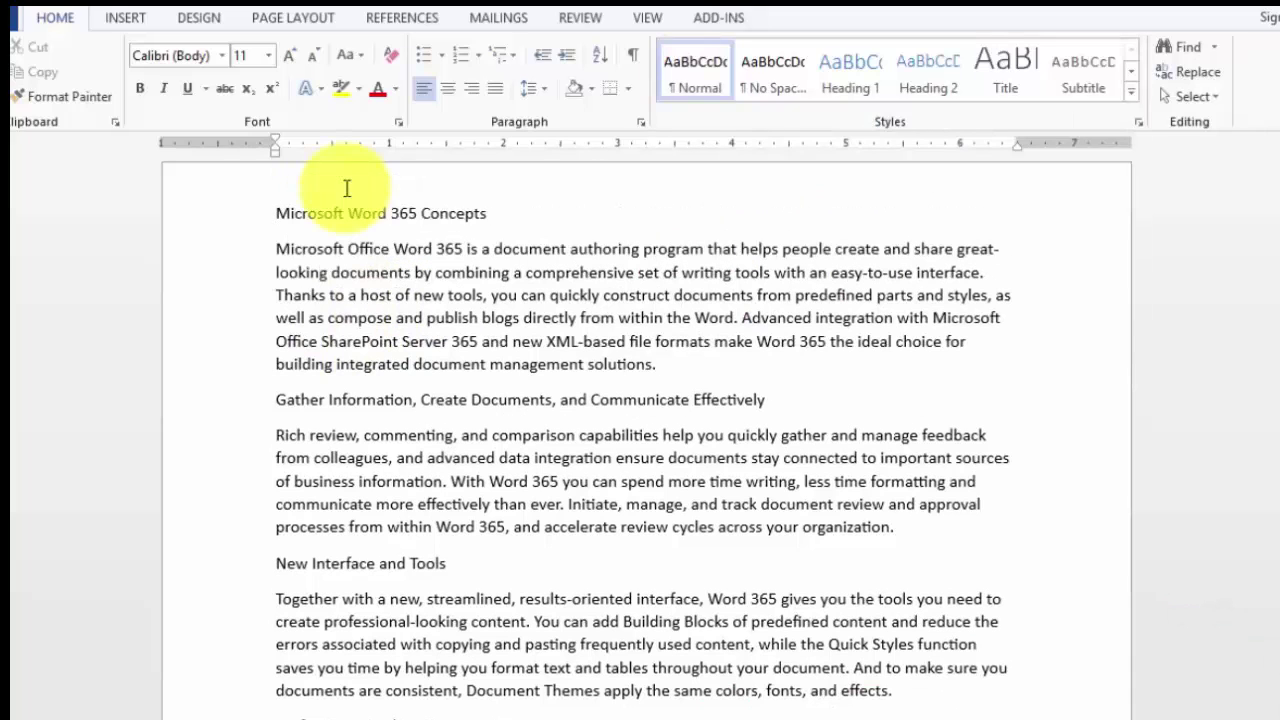
Step: Add the title "Using Styles in Word 365" above the first line and format it as 16 pt, bold and underlined
{"action": "type", "text": "sing Styles in Word 365"}
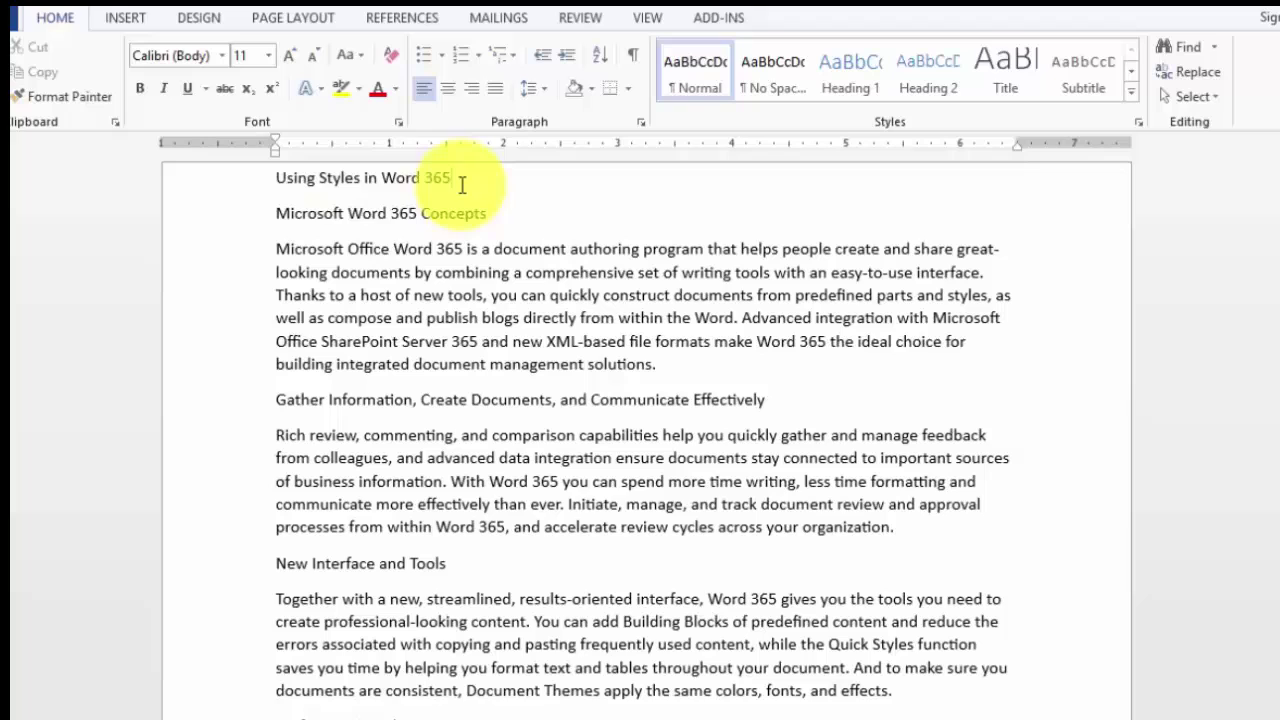
{"action": "left_click_drag", "start_coordinate": [463, 183], "coordinate": [272, 180]}
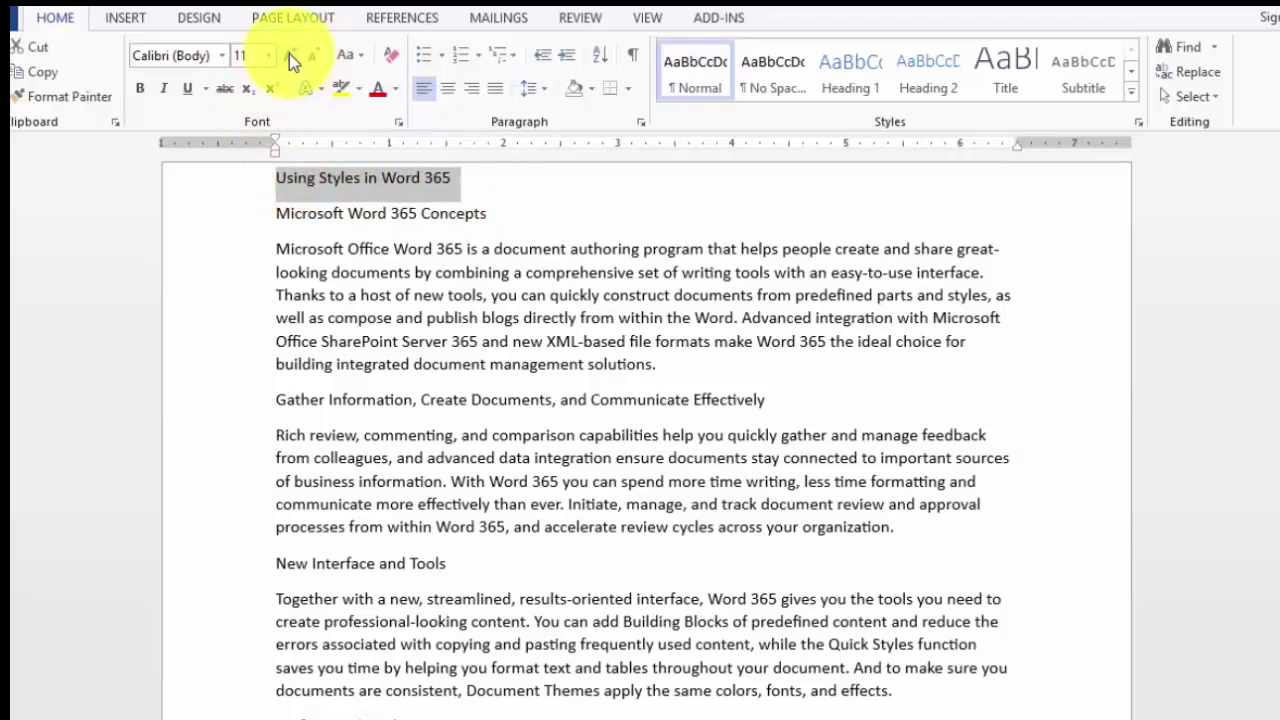
{"action": "left_click", "coordinate": [288, 53]}
{"action": "left_click", "coordinate": [288, 53]}
{"action": "left_click", "coordinate": [288, 53]}
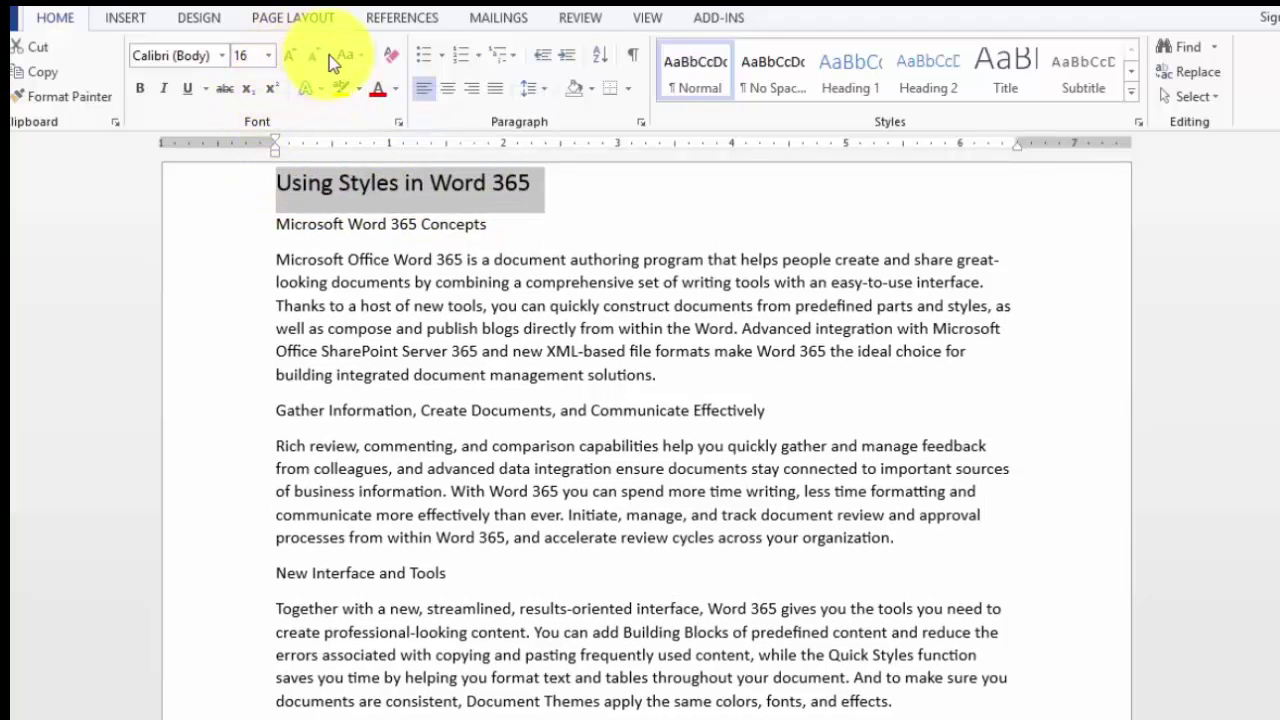
{"action": "left_click", "coordinate": [140, 88]}
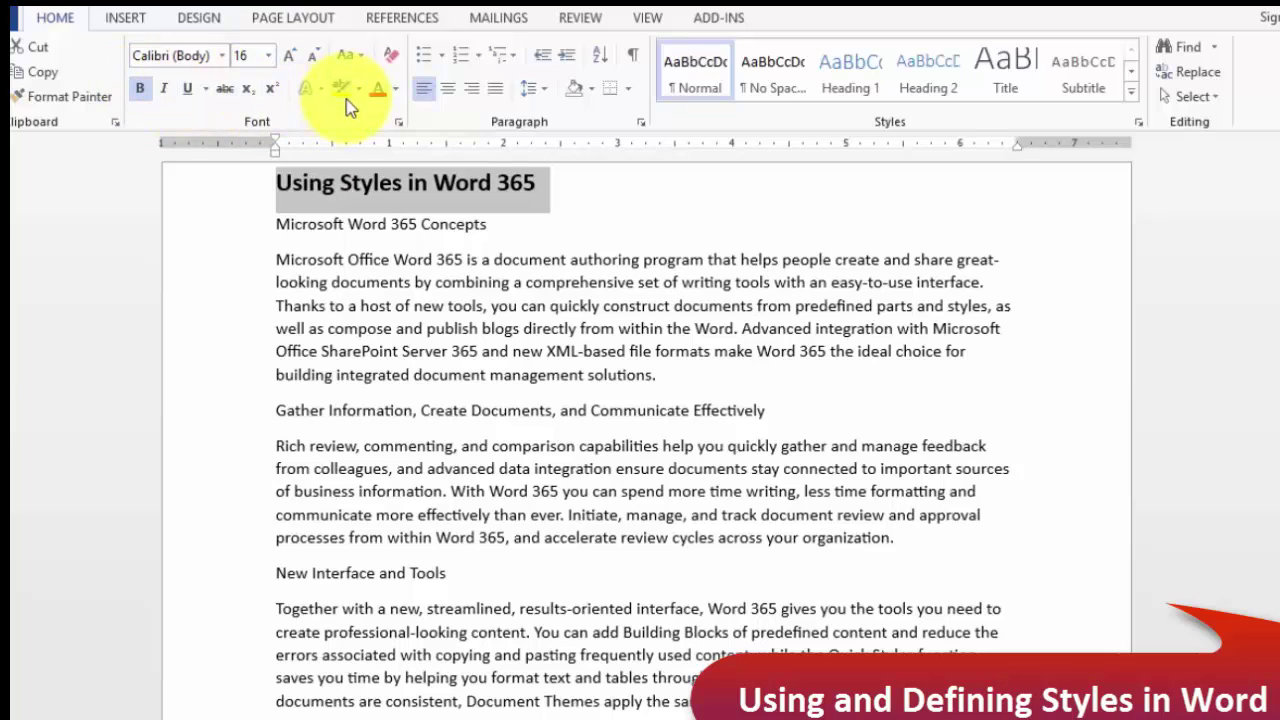
{"action": "left_click", "coordinate": [189, 92]}
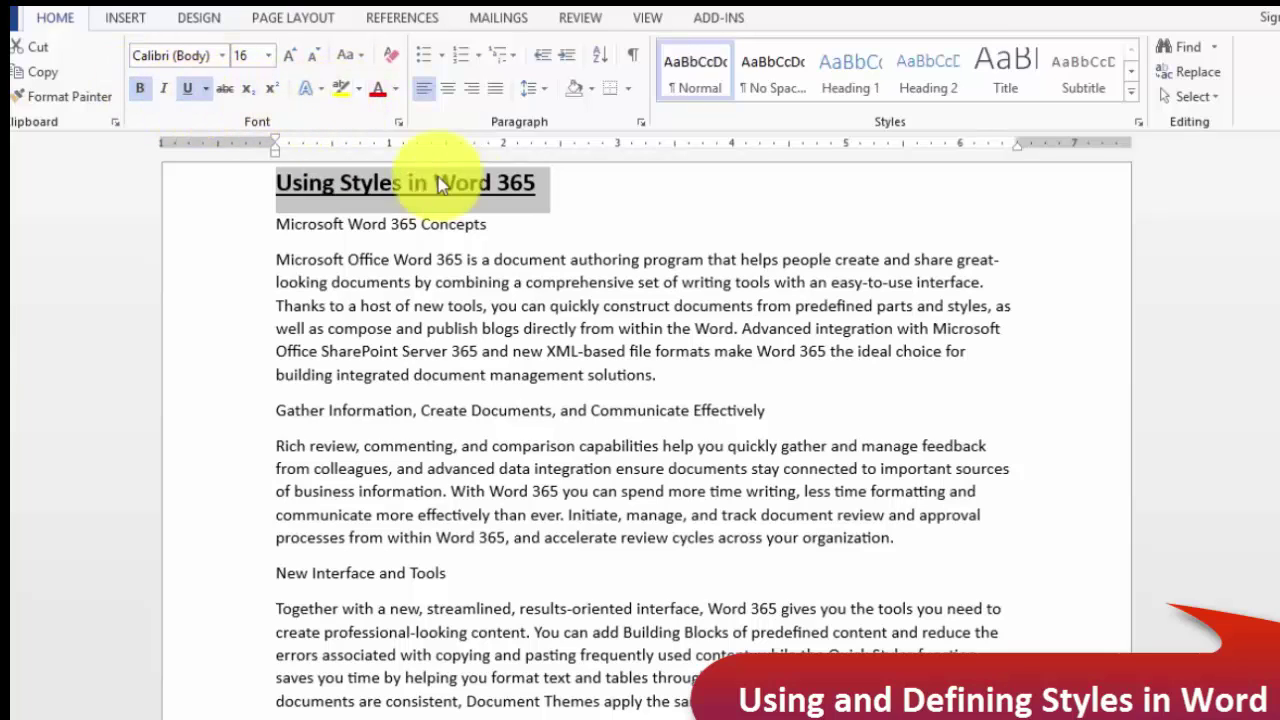
{"action": "left_click", "coordinate": [487, 222]}
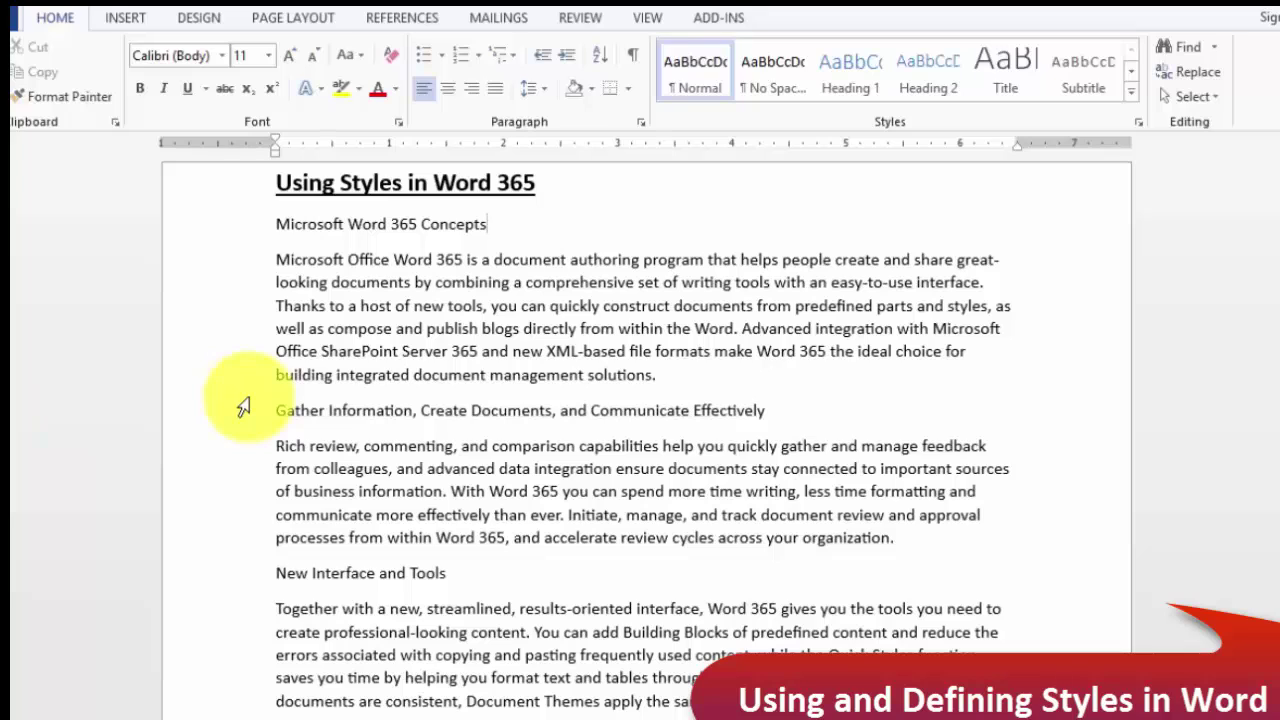
Step: Apply the Title style to the line "Using Styles in Word 365"
{"action": "left_click", "coordinate": [231, 196]}
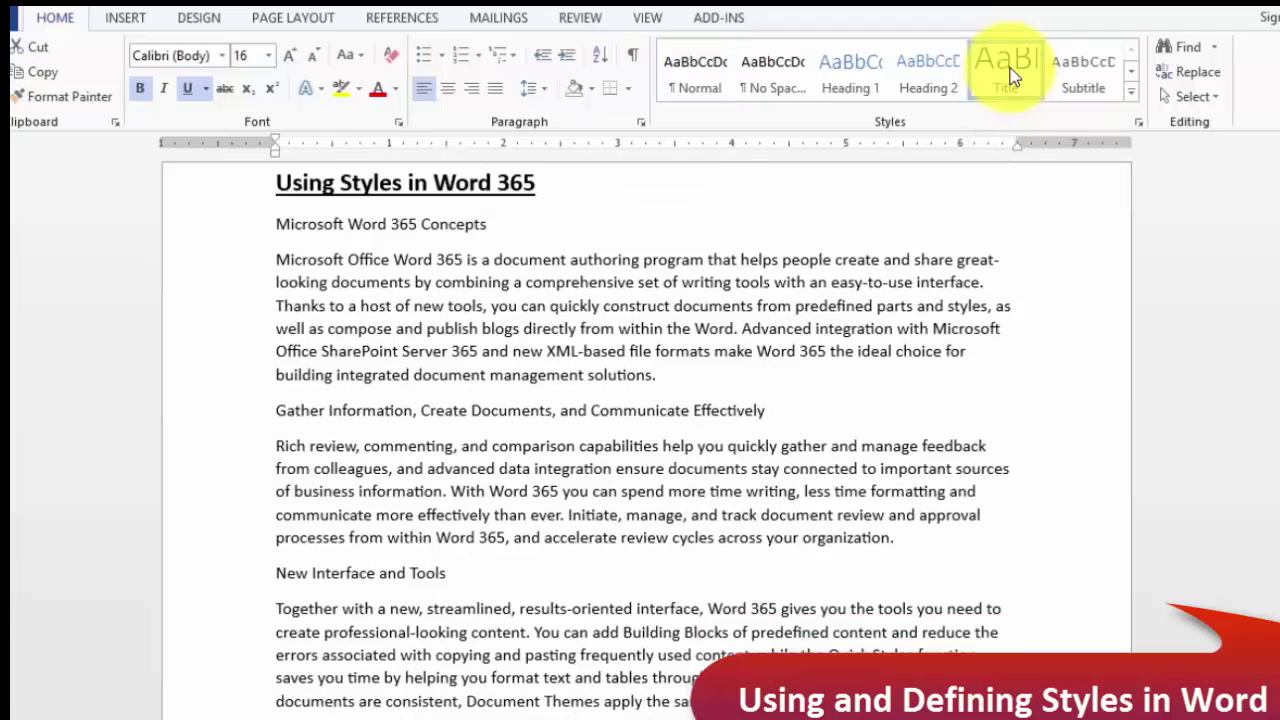
{"action": "left_click", "coordinate": [1005, 68]}
{"action": "left_click", "coordinate": [506, 354]}
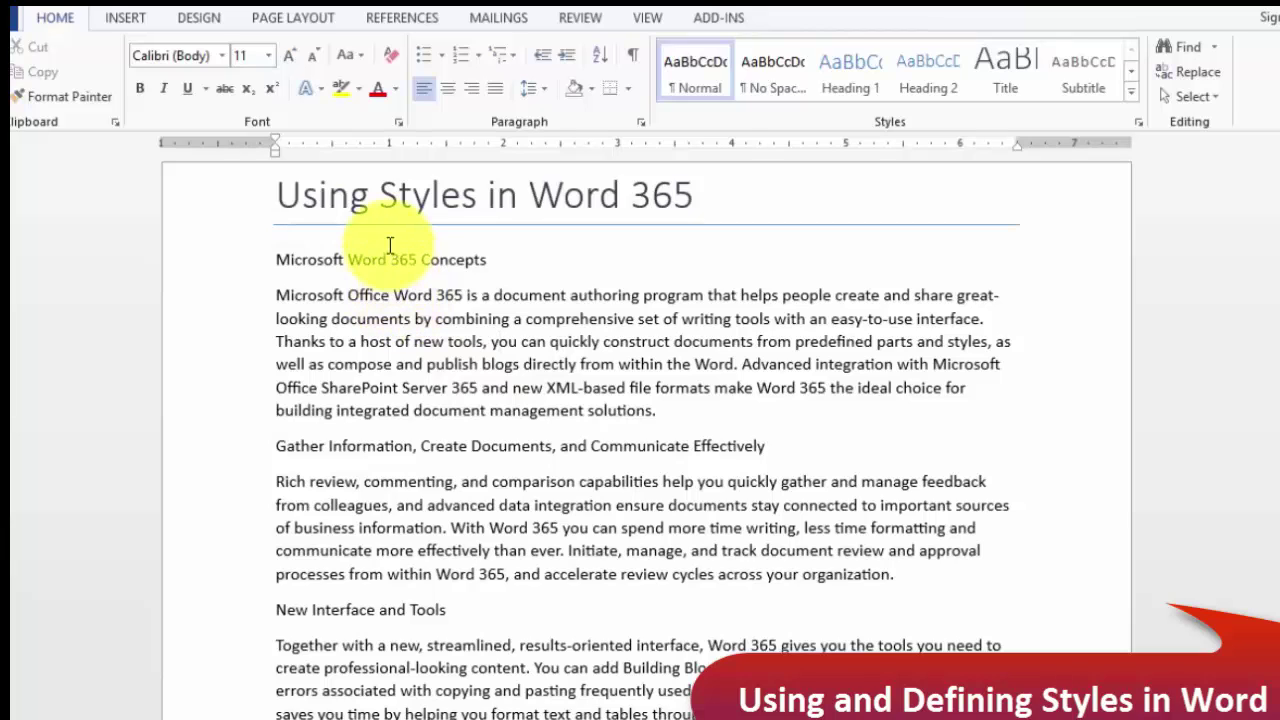
Step: Make the document title "Using Styles in Word 365" bold
{"action": "left_click", "coordinate": [229, 212]}
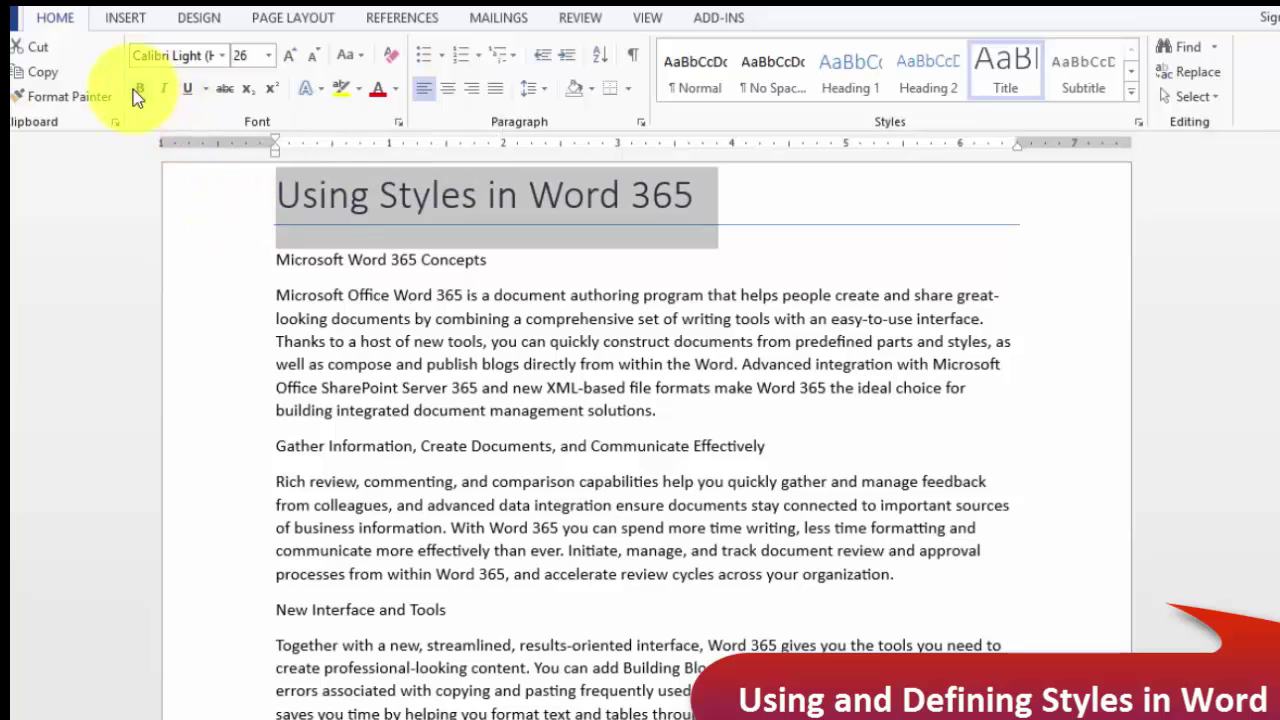
{"action": "left_click", "coordinate": [370, 341]}
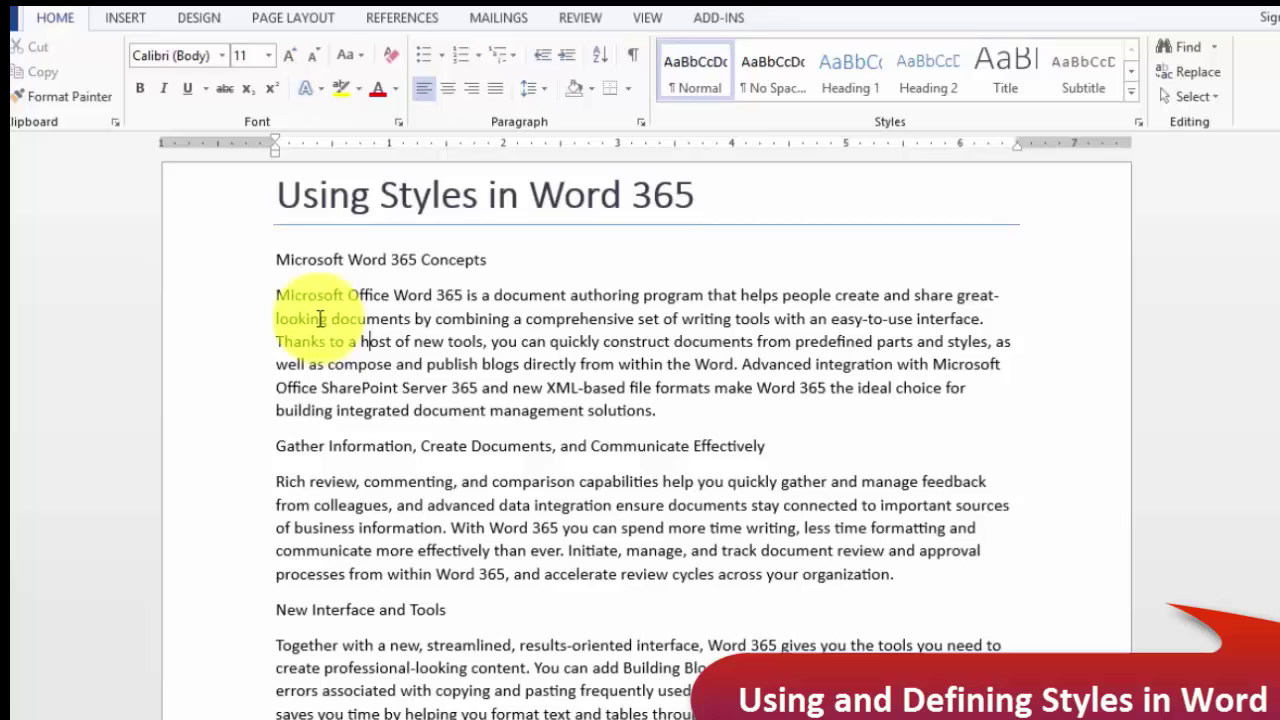
{"action": "left_click", "coordinate": [209, 206]}
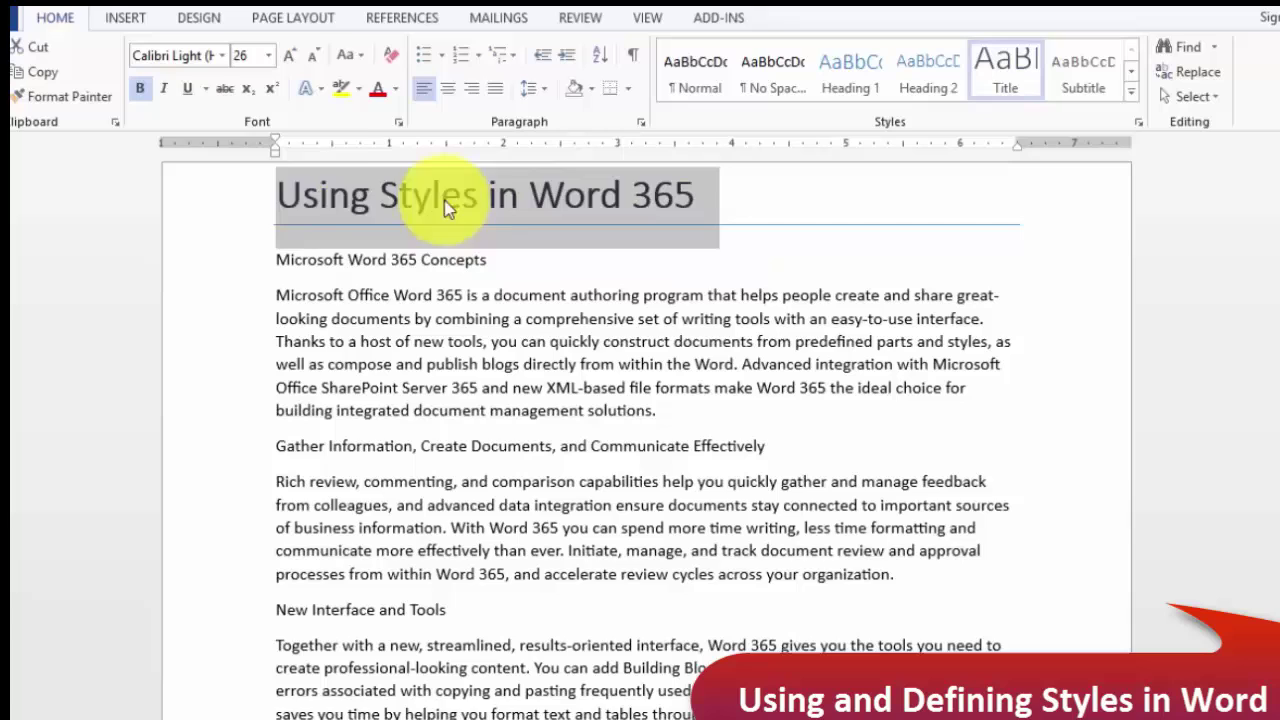
{"action": "left_click", "coordinate": [268, 290]}
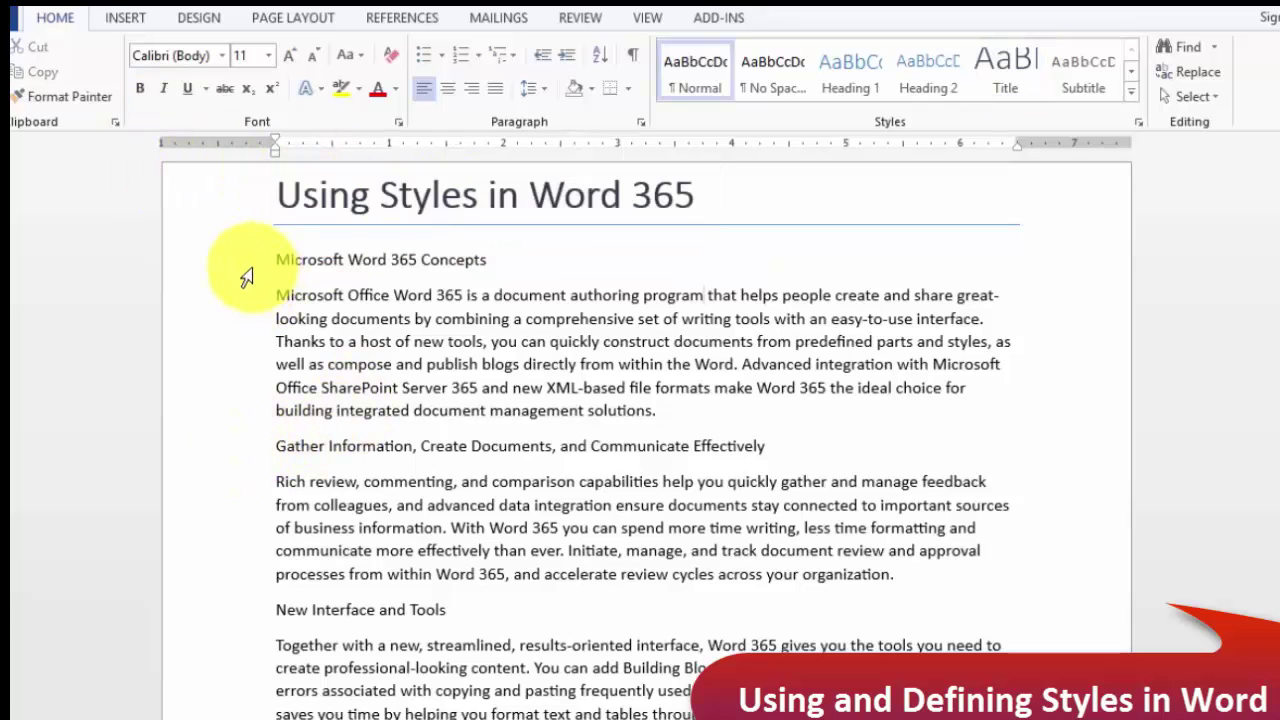
Step: Apply the Heading 1 style to "Microsoft Word 365 Concepts" and "Gather Information, Create Documents, and Communicate Effectively"
{"action": "left_click", "coordinate": [243, 263]}
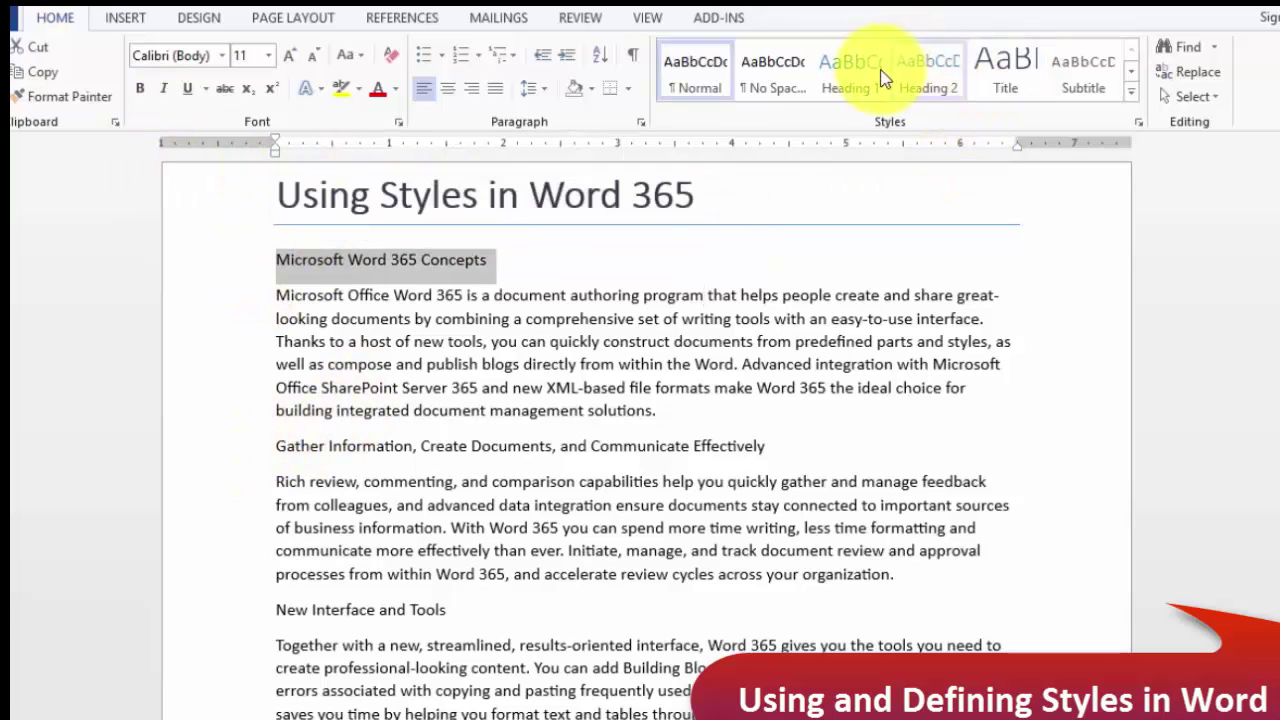
{"action": "left_click", "coordinate": [851, 75]}
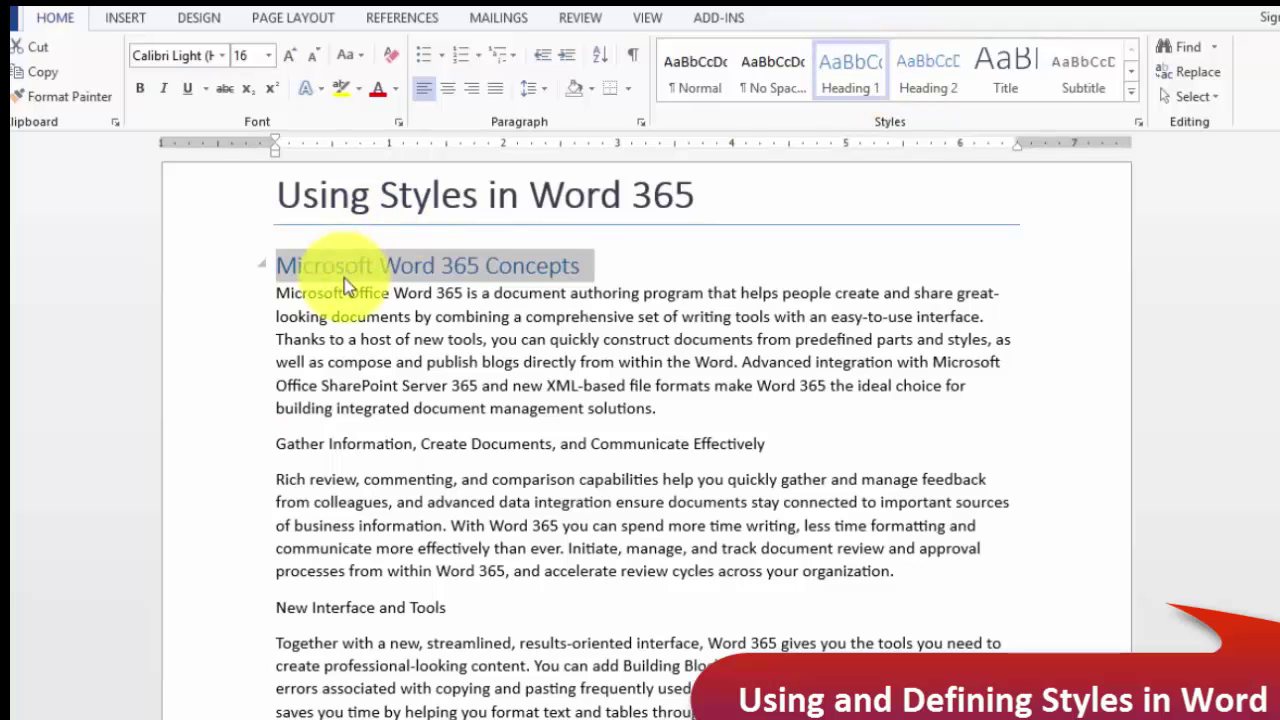
{"action": "left_click", "coordinate": [211, 452]}
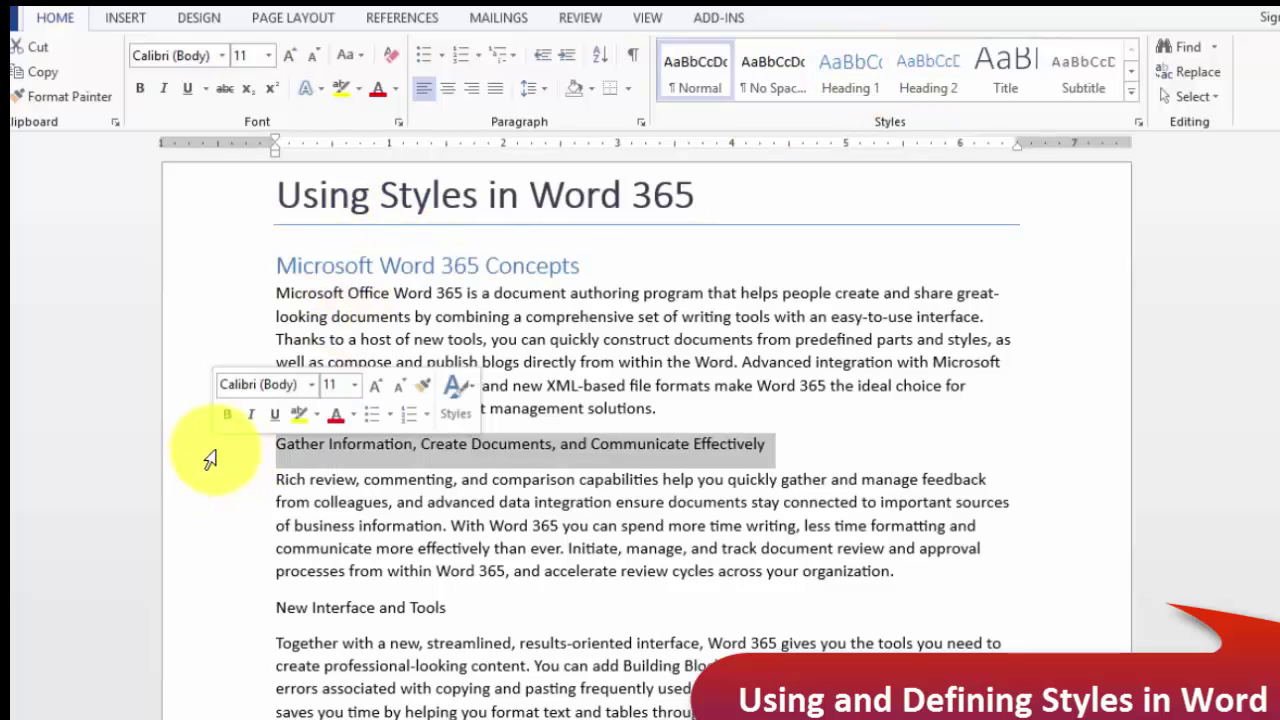
{"action": "left_click", "coordinate": [849, 74]}
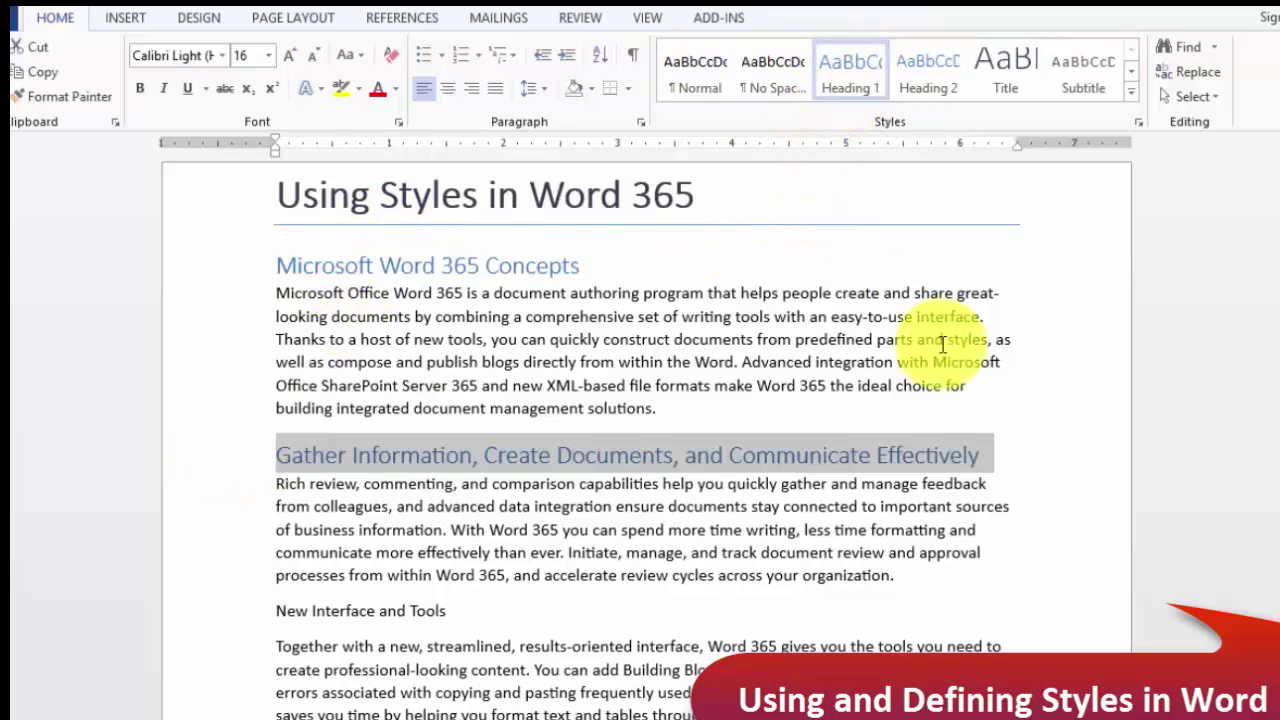
{"action": "left_click", "coordinate": [751, 432]}
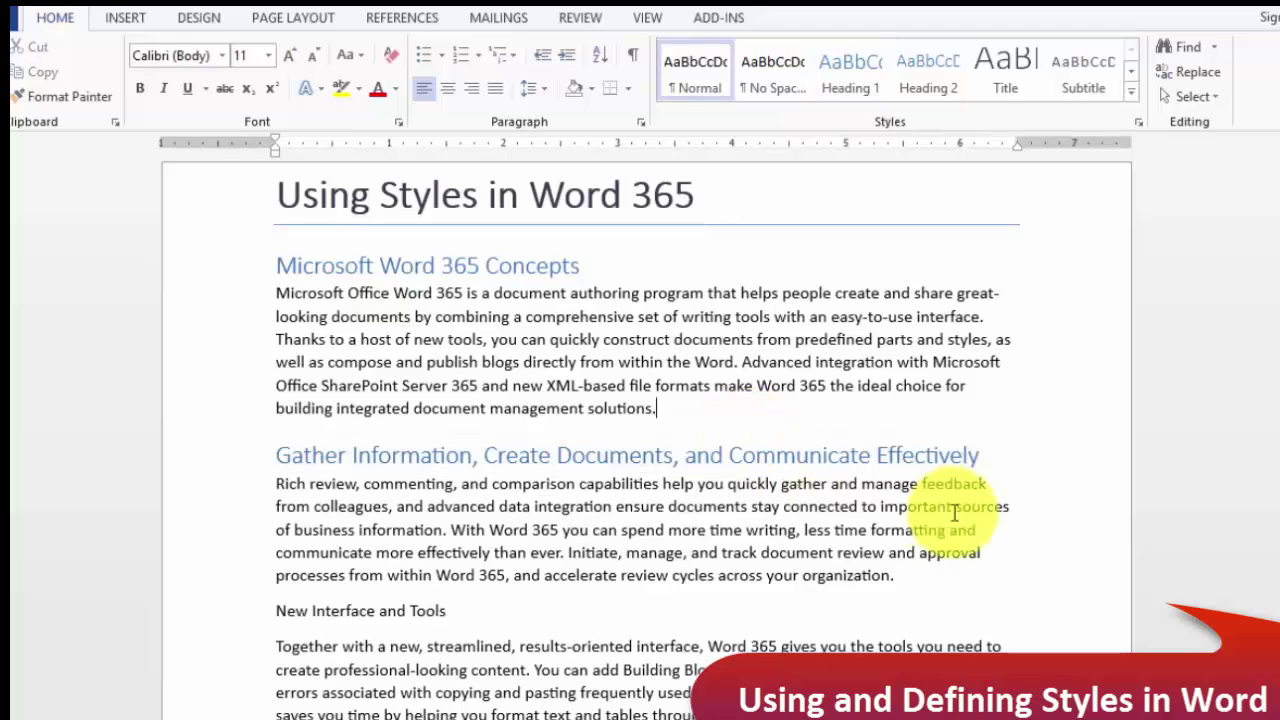
Step: Apply the Heading 2 style to the line "New Interface and Tools"
{"action": "left_click", "coordinate": [243, 620]}
{"action": "left_click", "coordinate": [922, 68]}
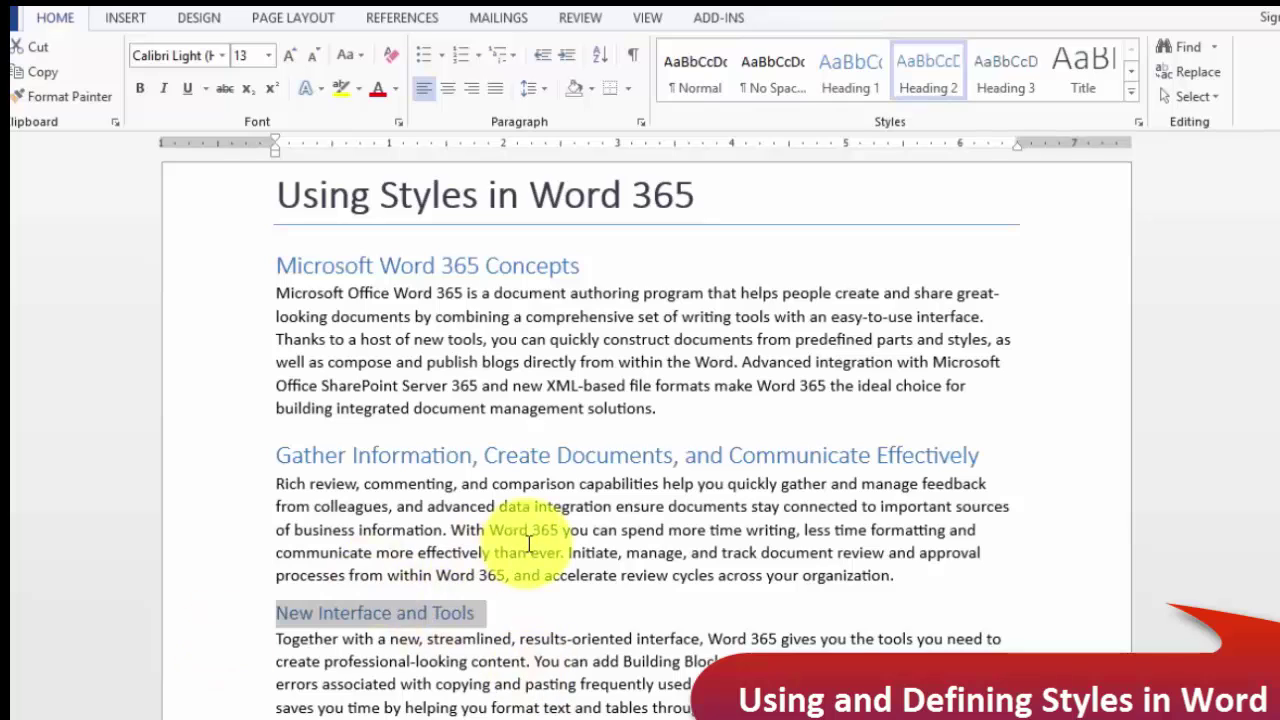
{"action": "left_click", "coordinate": [430, 484]}
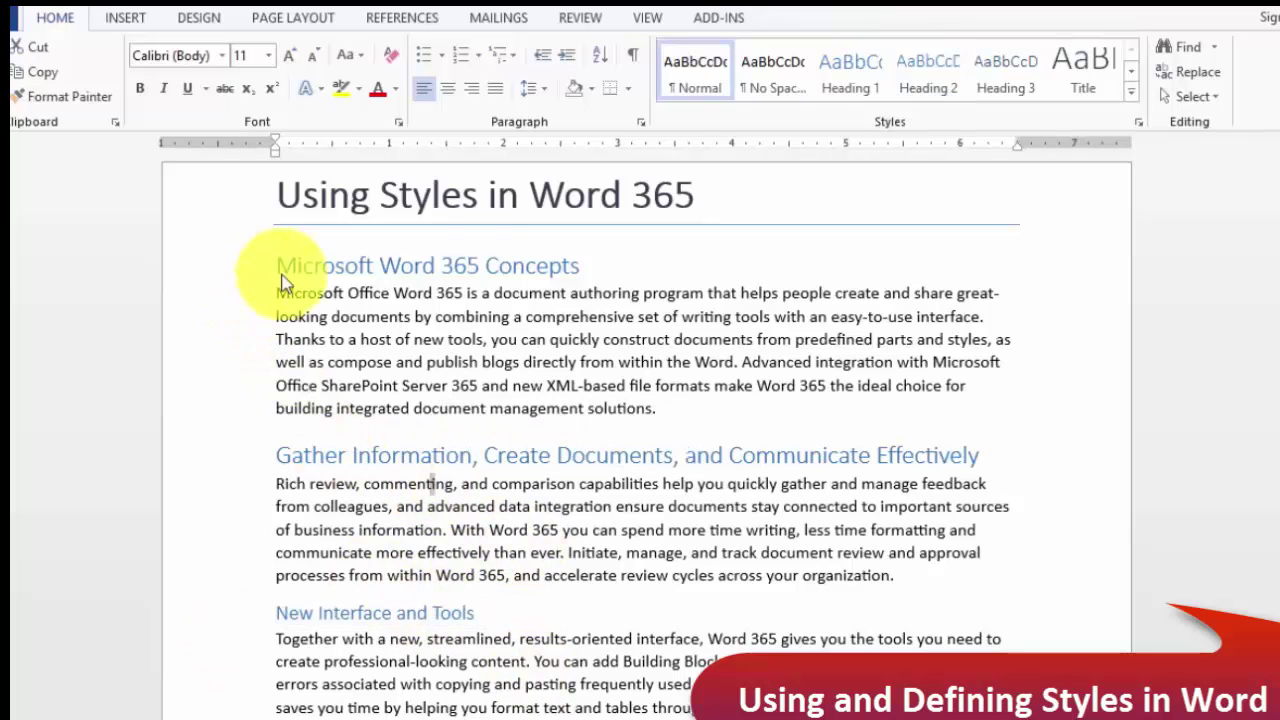
Step: Modify the Heading 1 style to bold, orange (Accent 2) text at 18 pt
{"action": "left_click", "coordinate": [210, 272]}
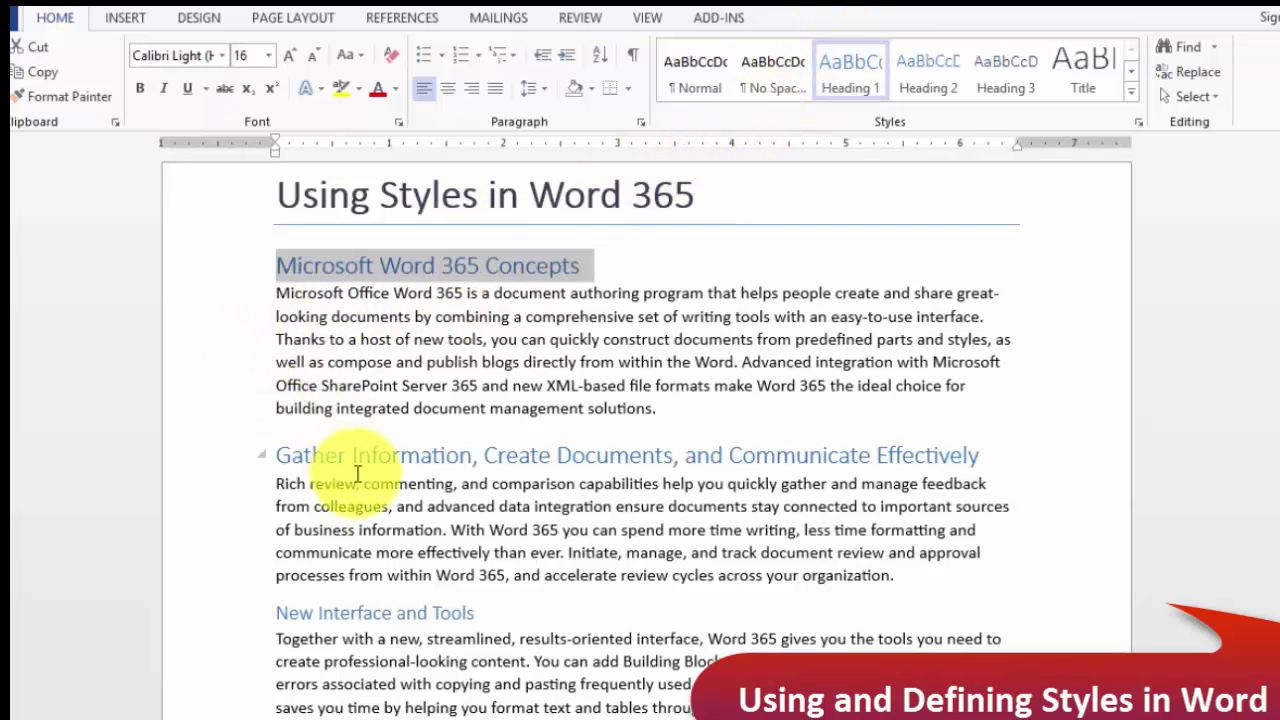
{"action": "left_click", "coordinate": [400, 630]}
{"action": "left_click", "coordinate": [223, 271]}
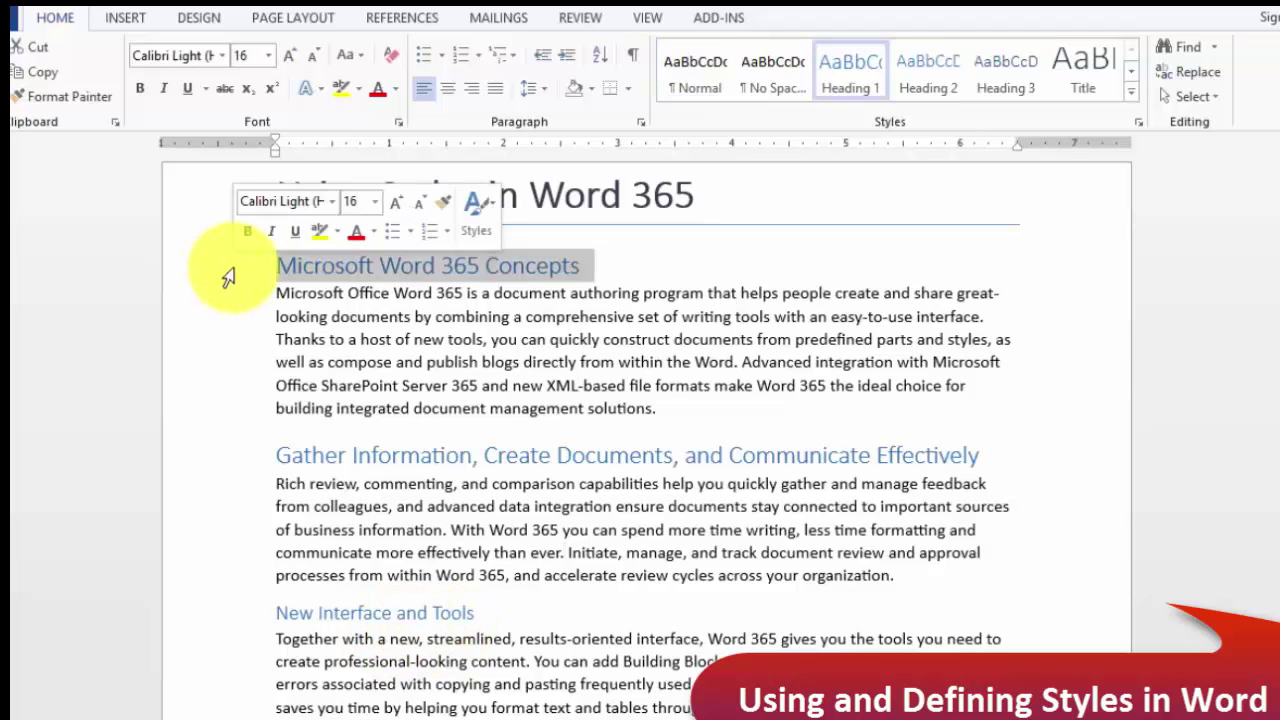
{"action": "right_click", "coordinate": [858, 62]}
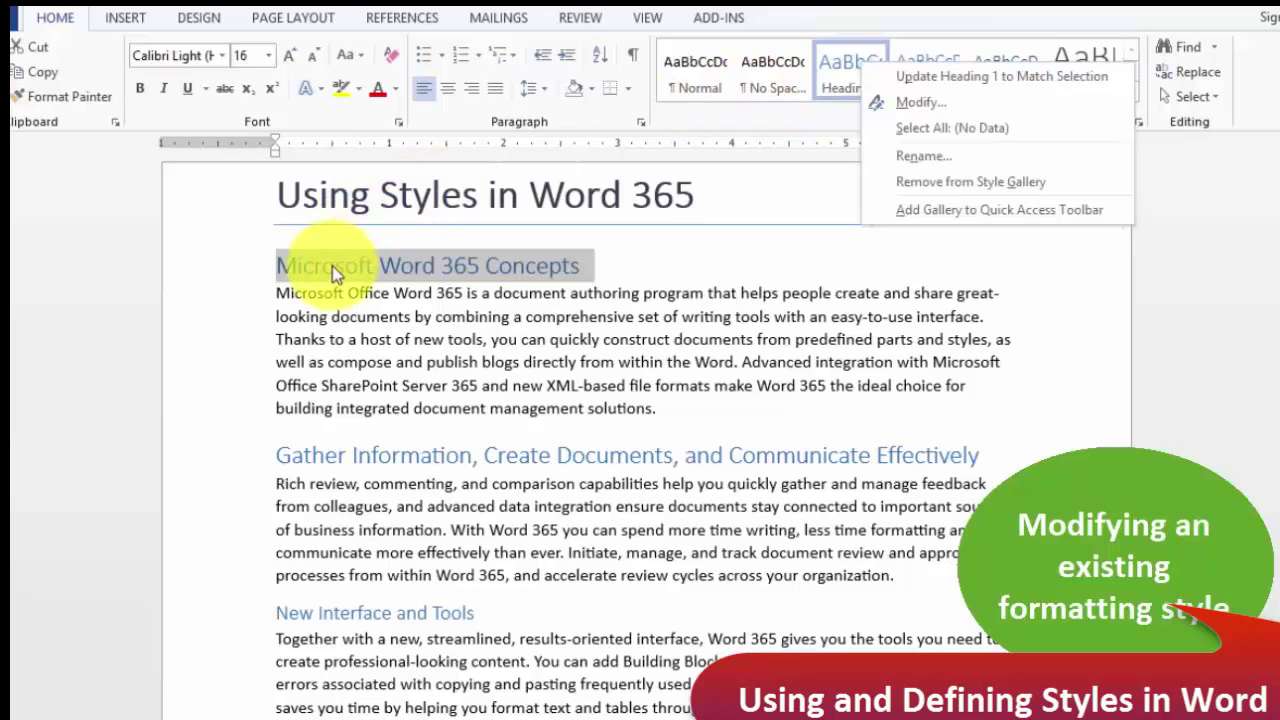
{"action": "left_click", "coordinate": [914, 104]}
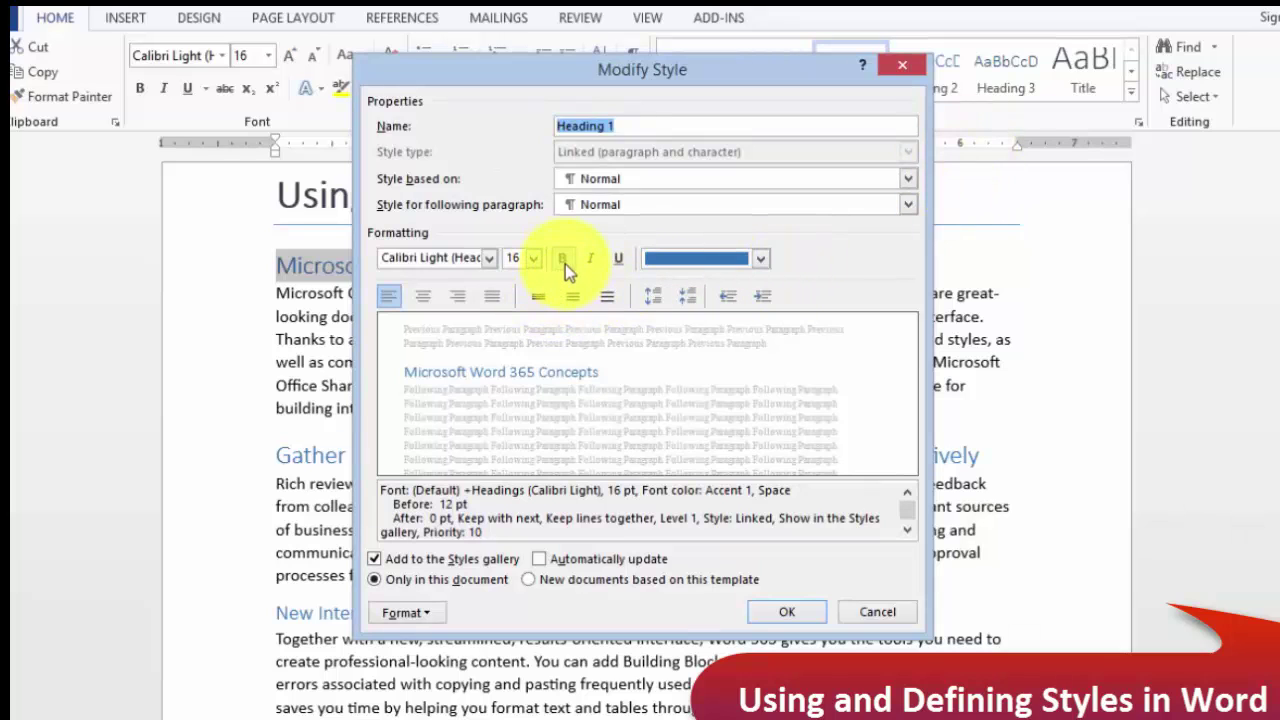
{"action": "left_click", "coordinate": [563, 260]}
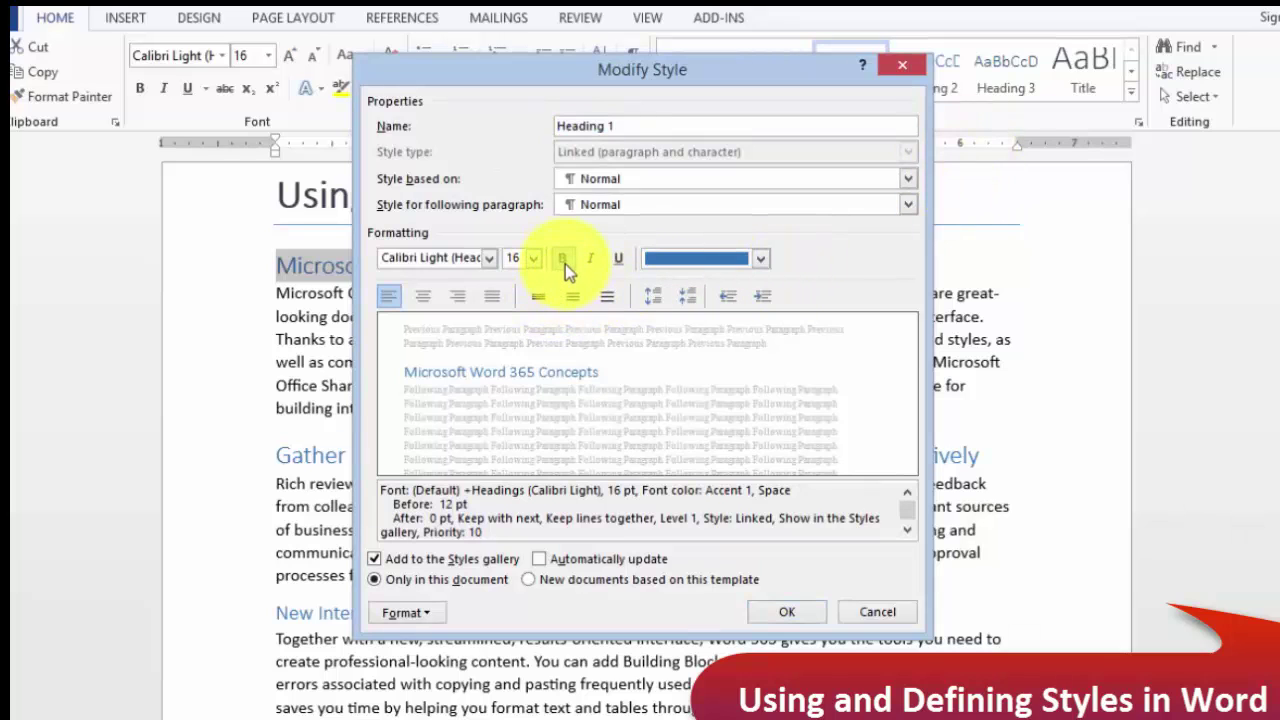
{"action": "left_click", "coordinate": [707, 261]}
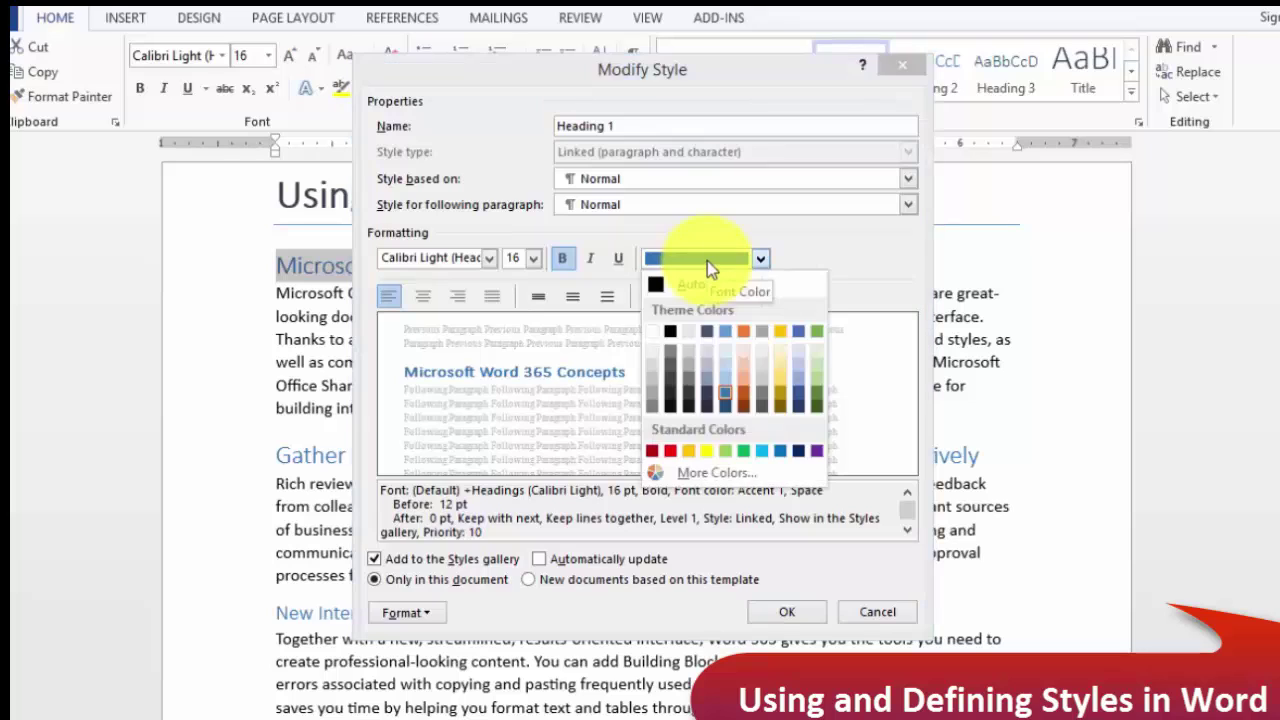
{"action": "left_click", "coordinate": [745, 332]}
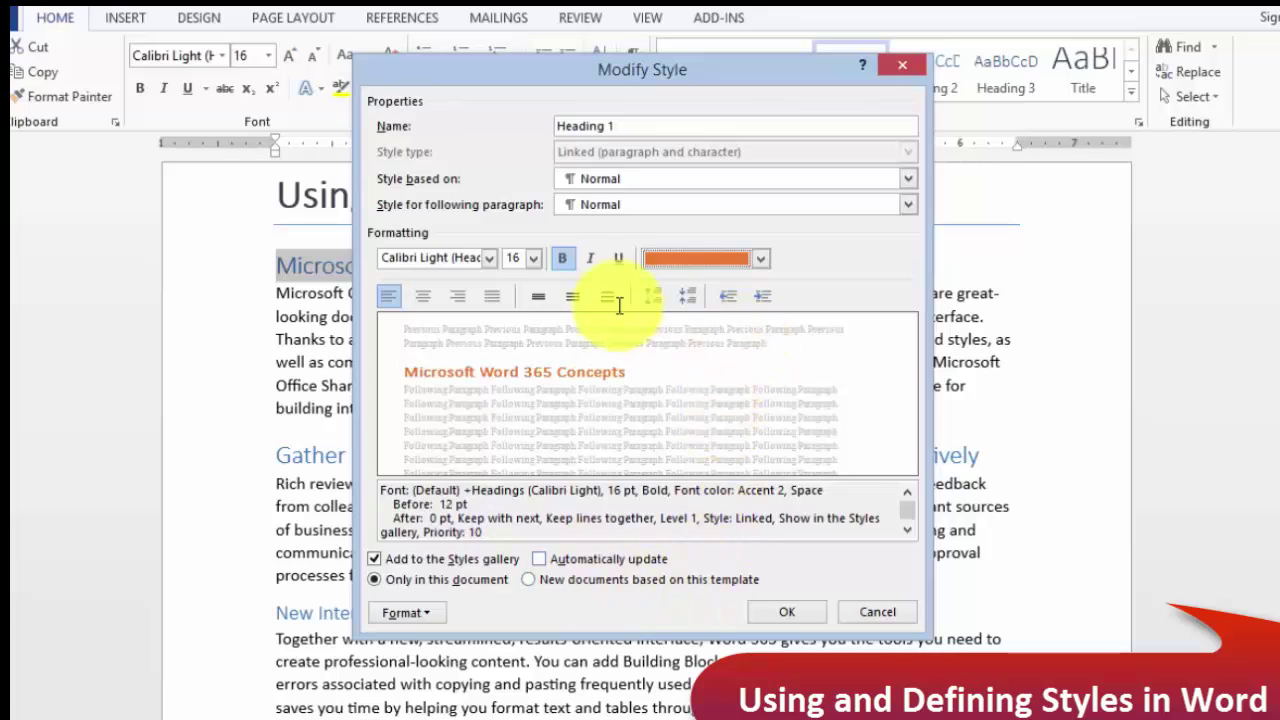
{"action": "left_click", "coordinate": [535, 264]}
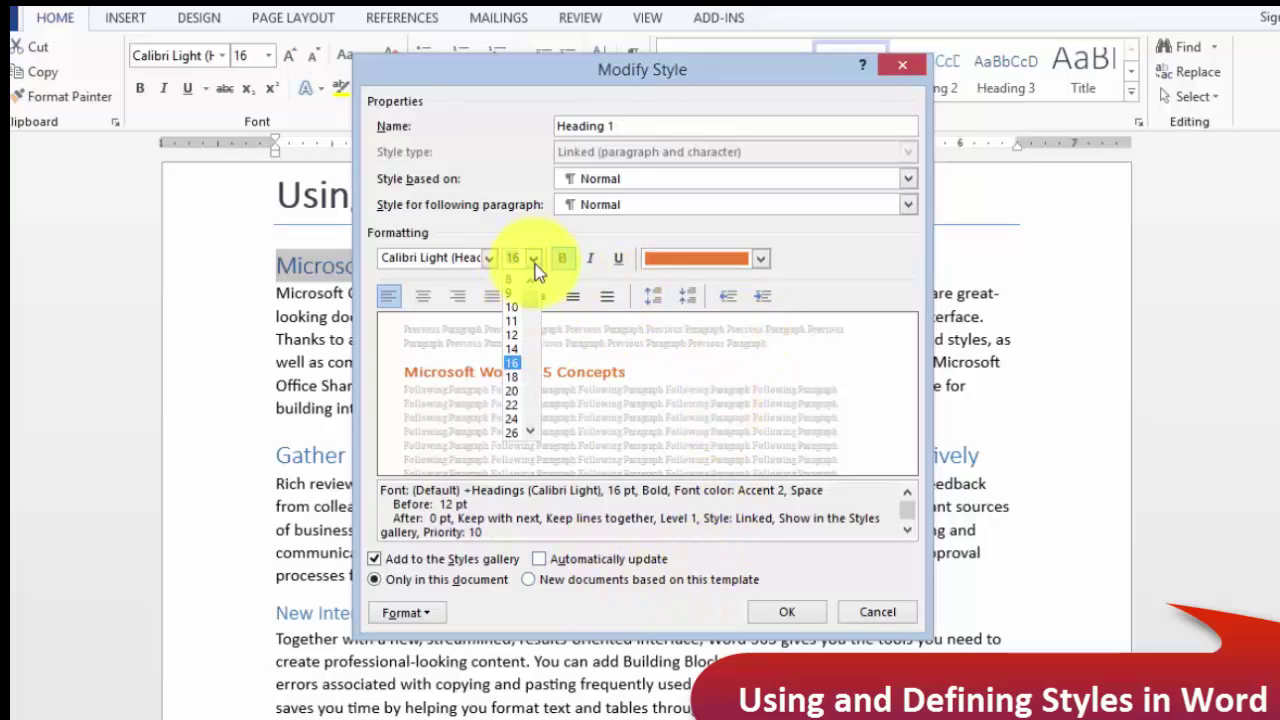
{"action": "left_click", "coordinate": [515, 376]}
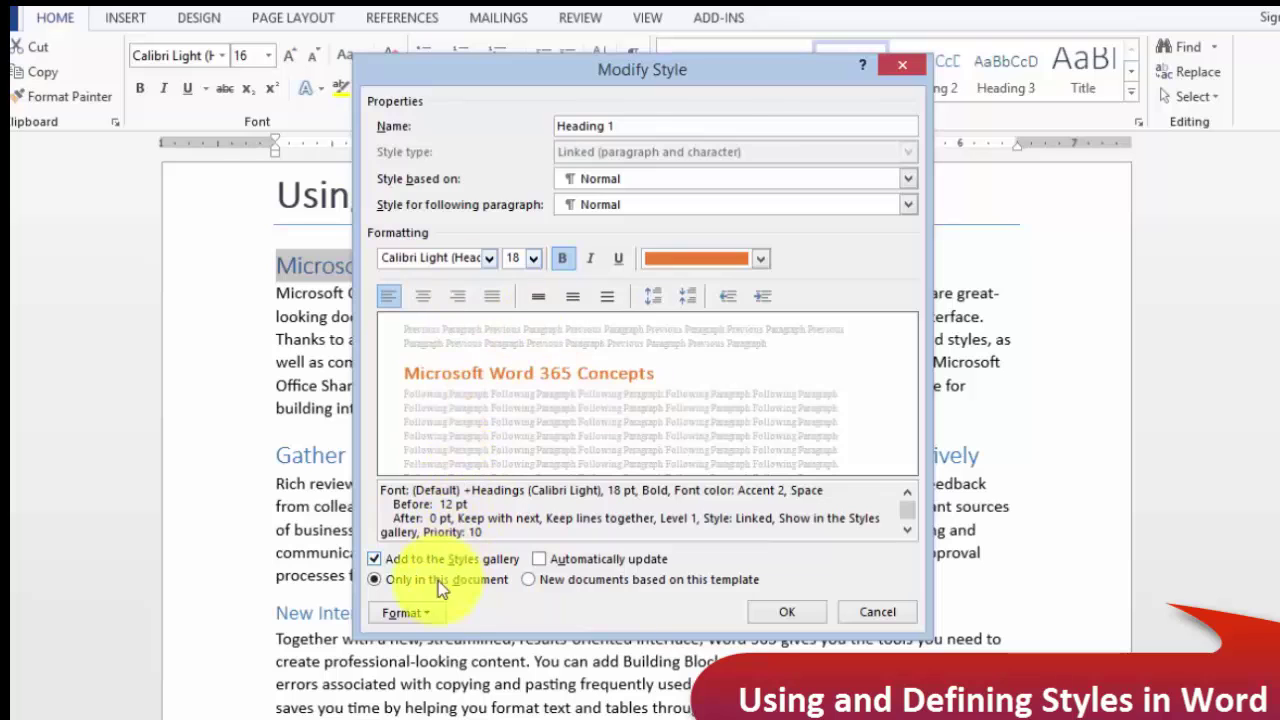
Step: Turn on automatic updating for the Heading 1 style and save the style changes
{"action": "left_click", "coordinate": [427, 619]}
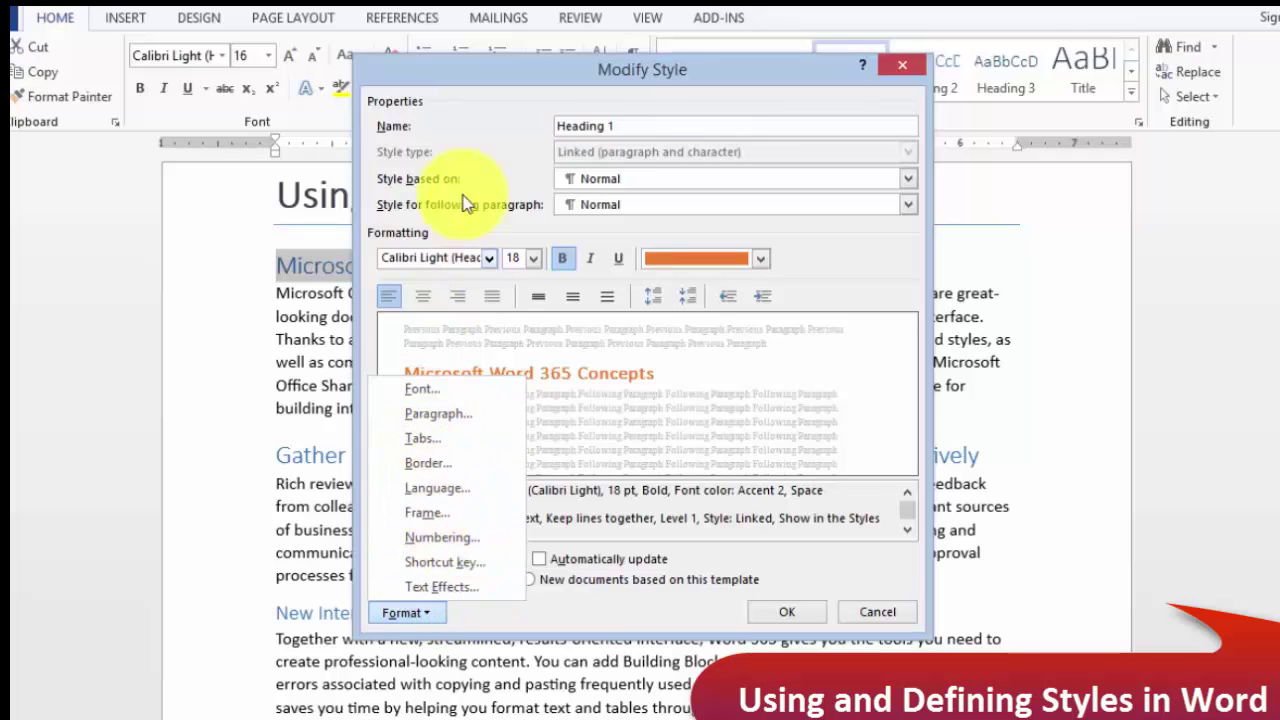
{"action": "left_click", "coordinate": [471, 145]}
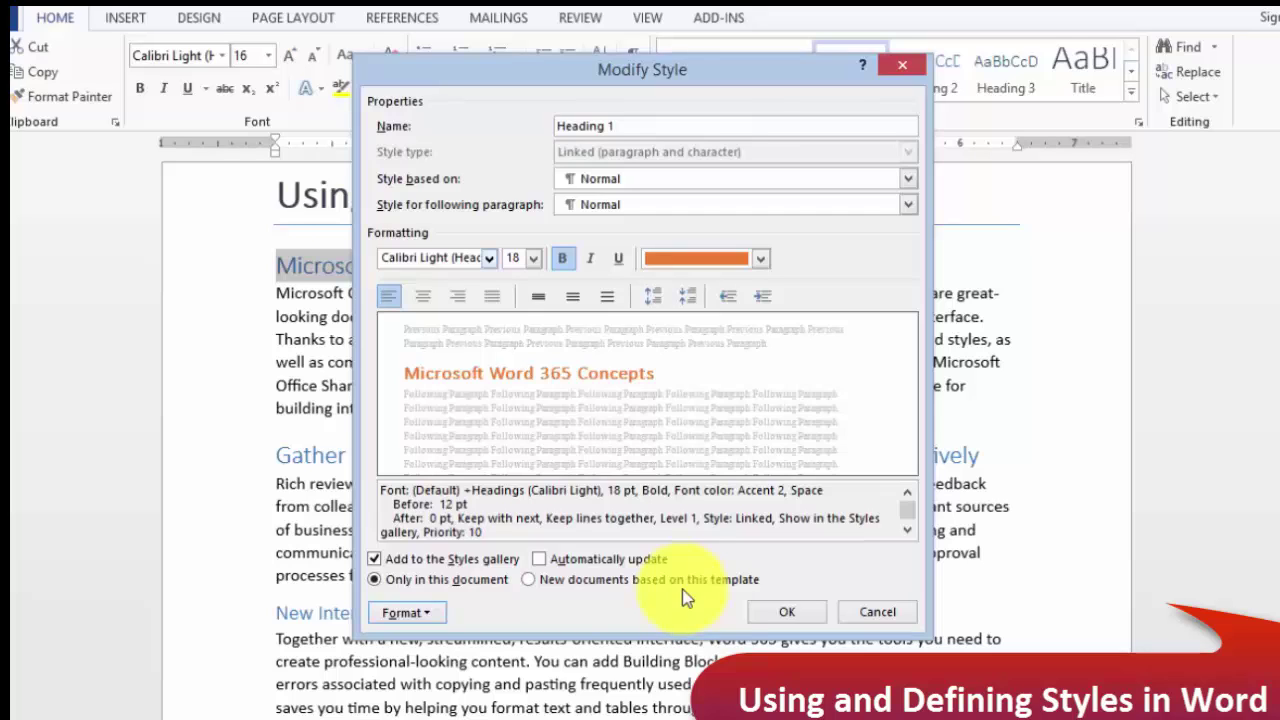
{"action": "left_click", "coordinate": [539, 559]}
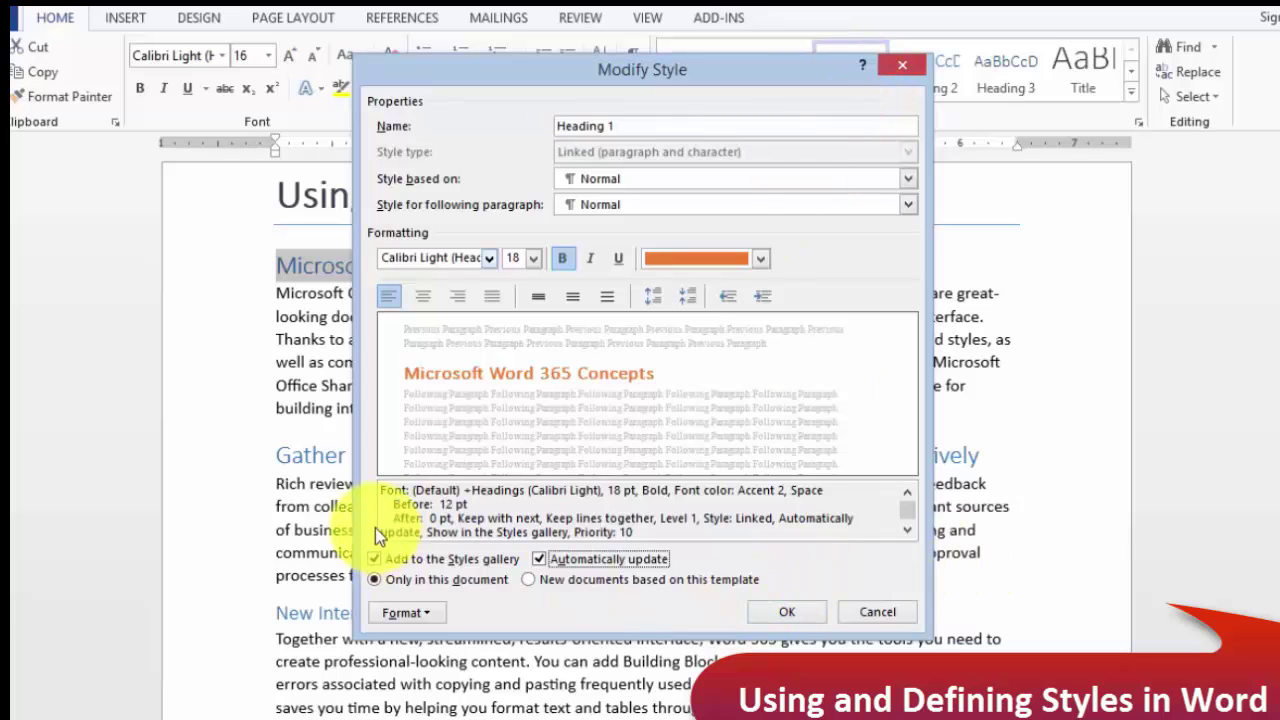
{"action": "left_click", "coordinate": [778, 613]}
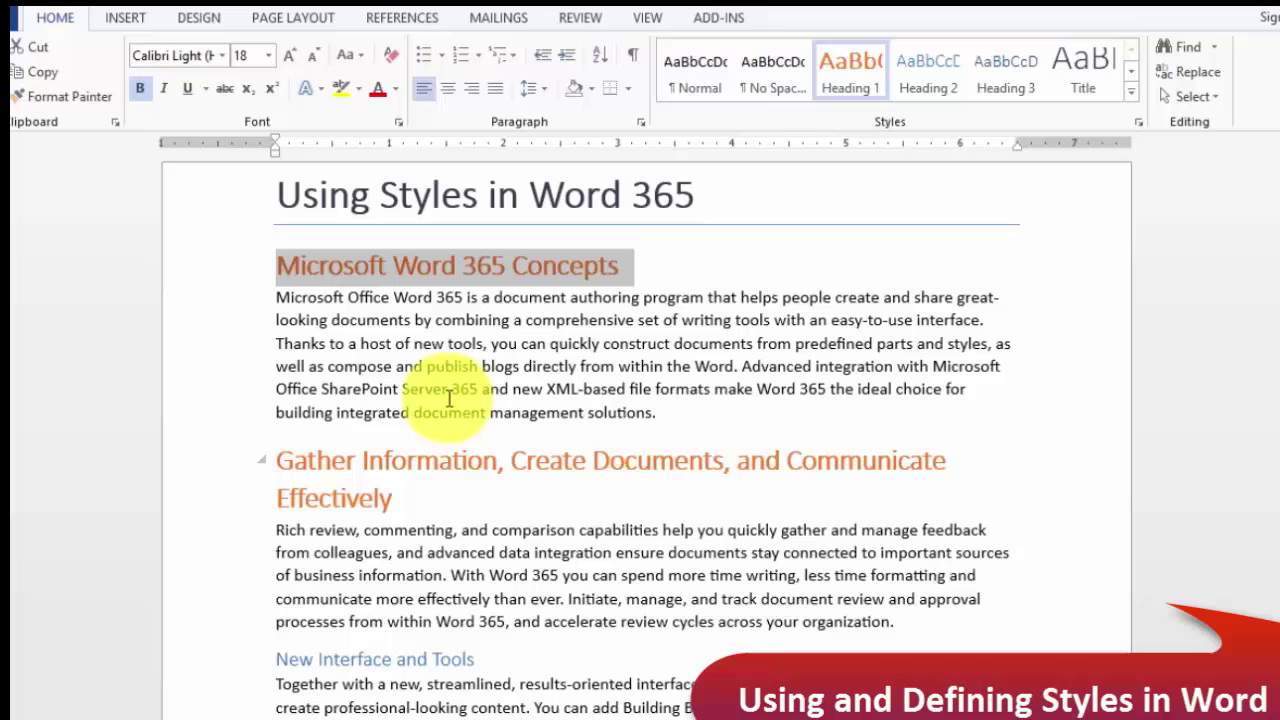
Step: Apply the Heading 1 style to the line "Professional-Looking Documents"
{"action": "left_click", "coordinate": [354, 282]}
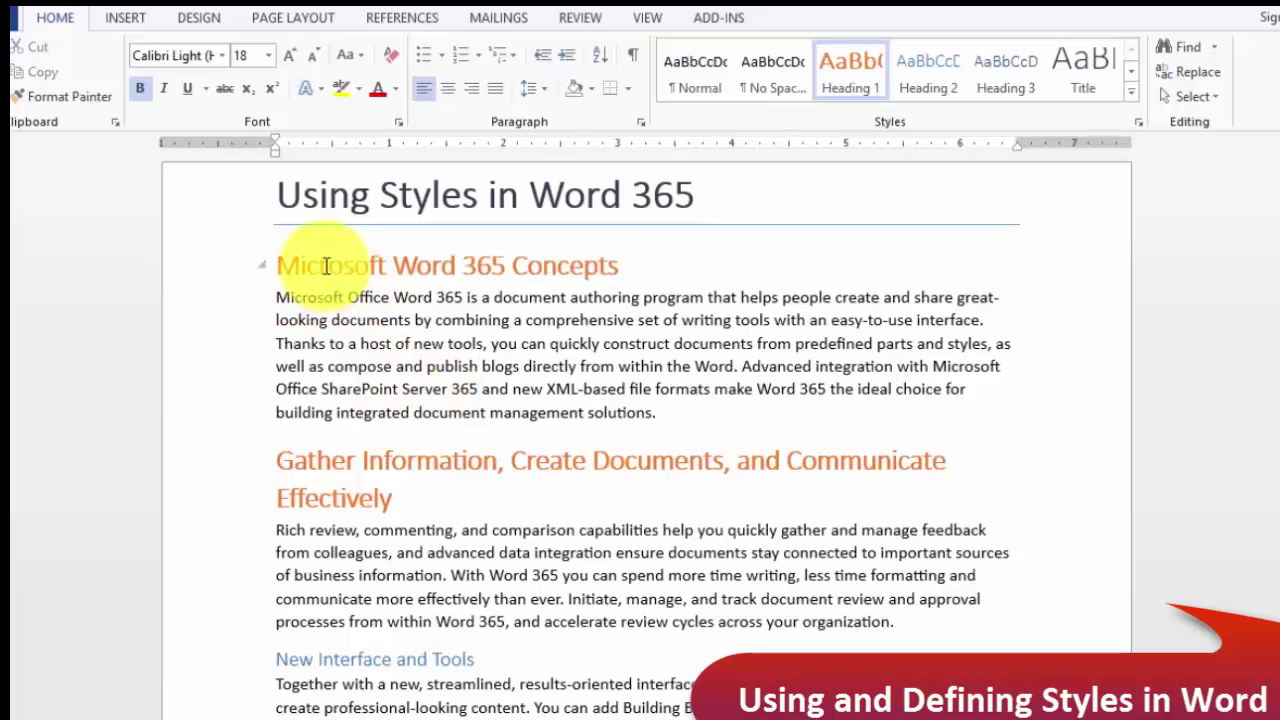
{"action": "left_click", "coordinate": [384, 461]}
{"action": "scroll", "coordinate": [387, 460], "scroll_direction": "down", "scroll_amount": 2}
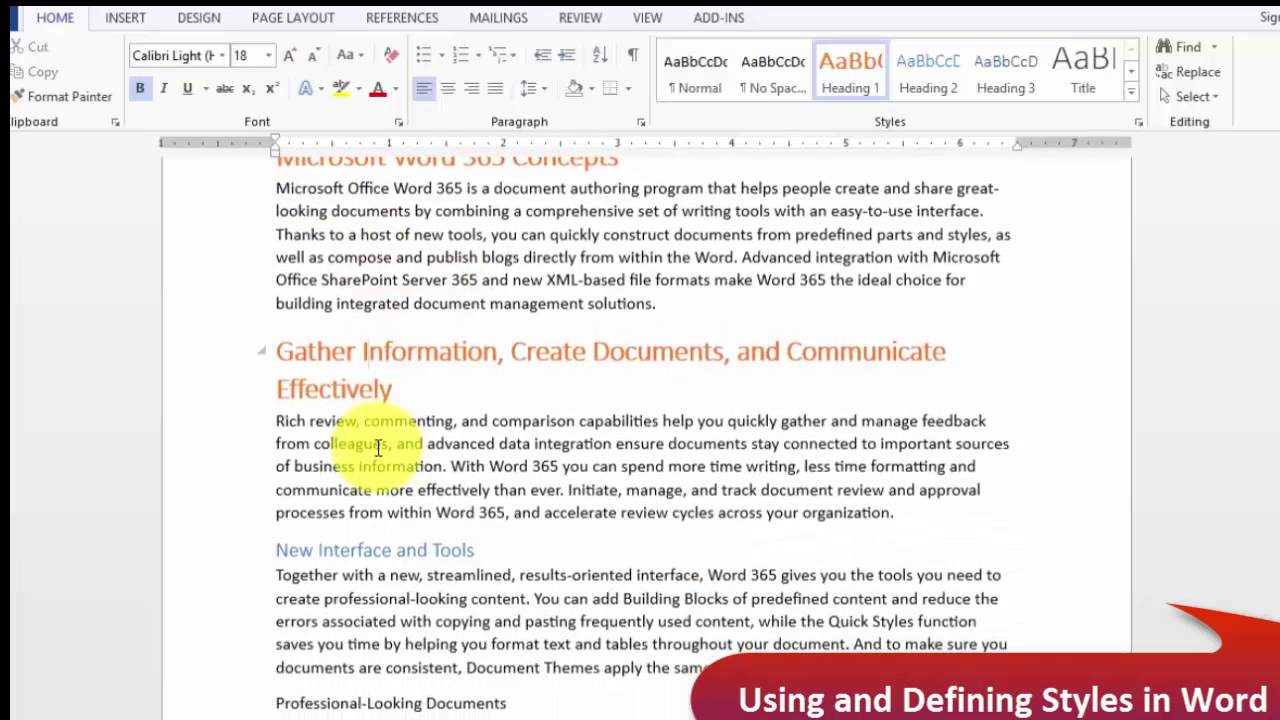
{"action": "left_click", "coordinate": [438, 550]}
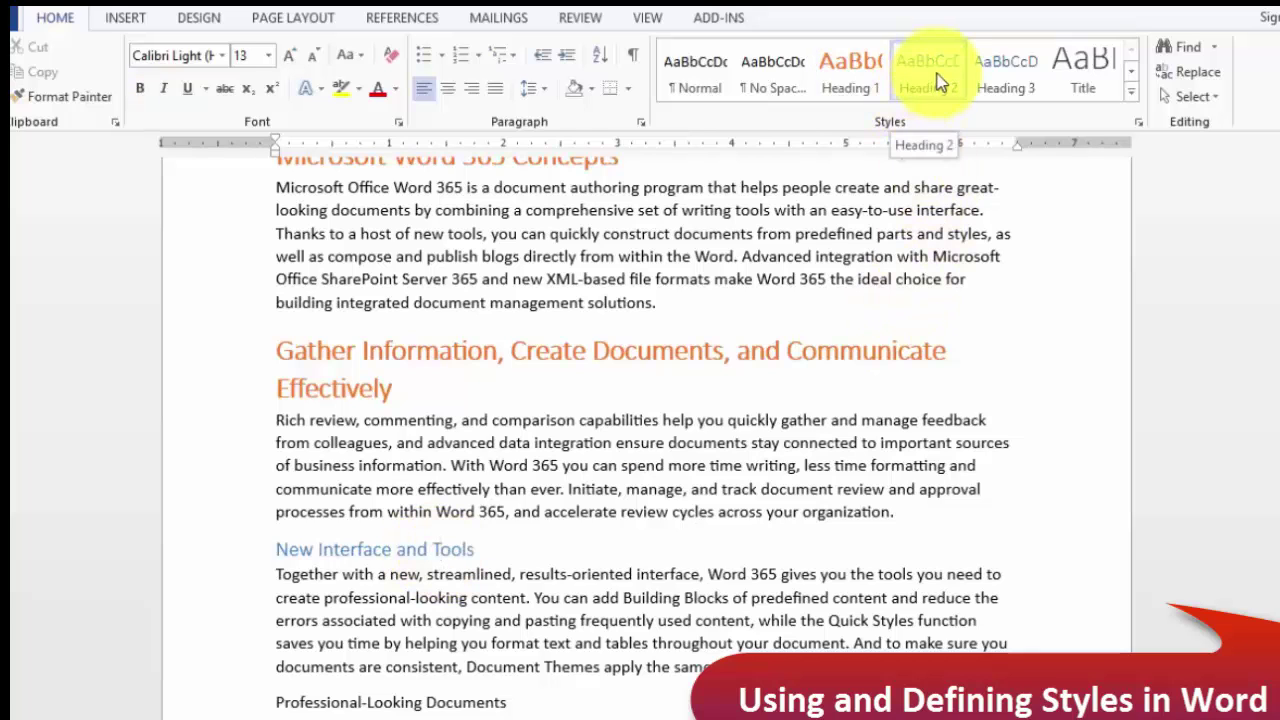
{"action": "scroll", "coordinate": [531, 475], "scroll_direction": "down", "scroll_amount": 3}
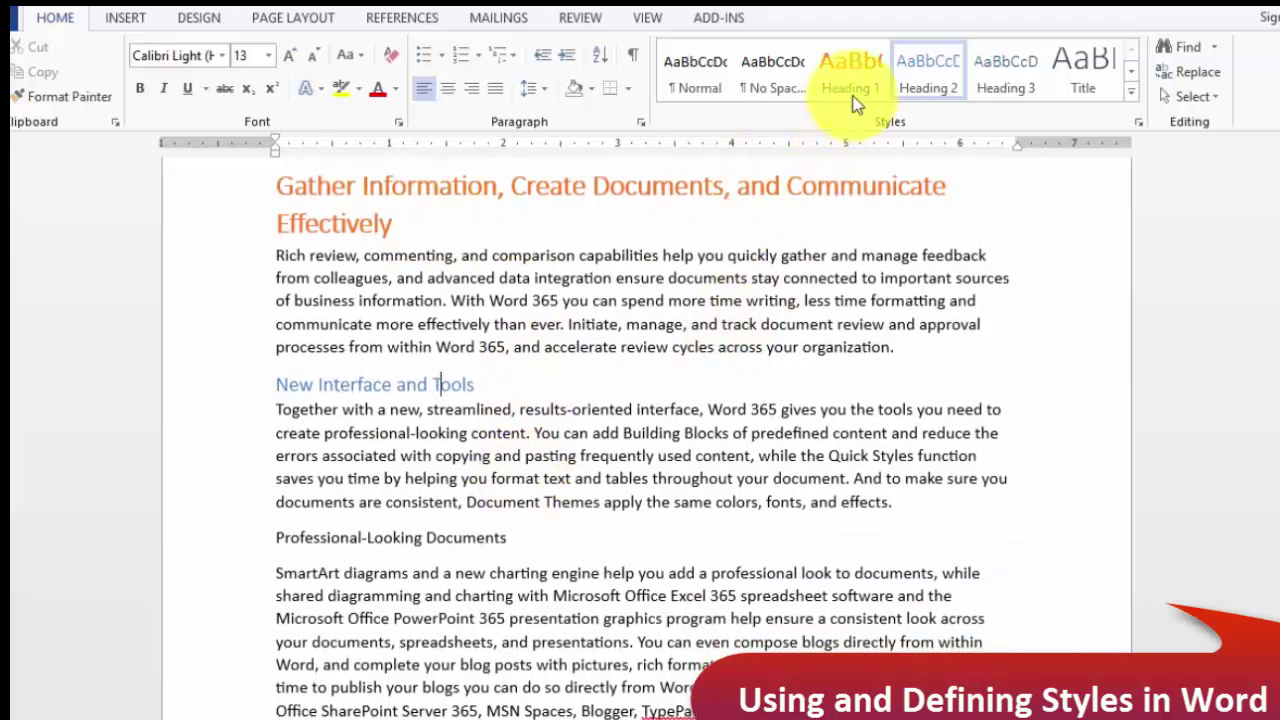
{"action": "left_click", "coordinate": [228, 542]}
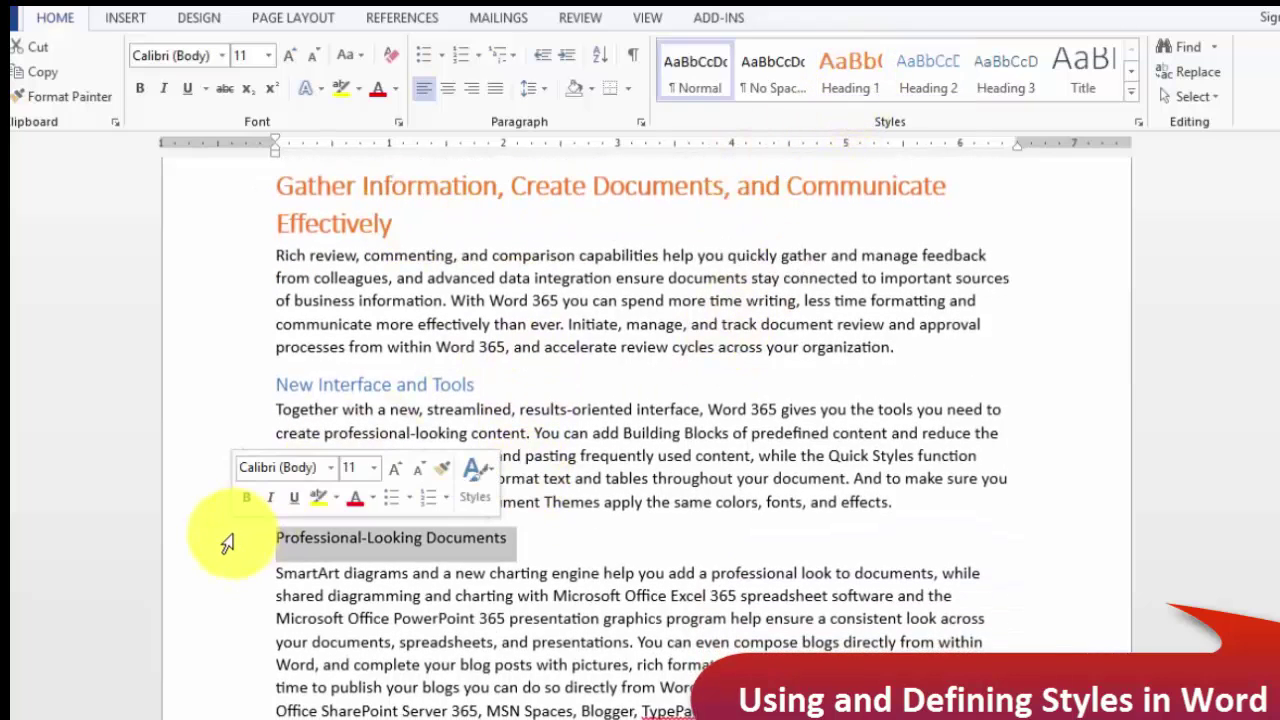
{"action": "left_click", "coordinate": [845, 90]}
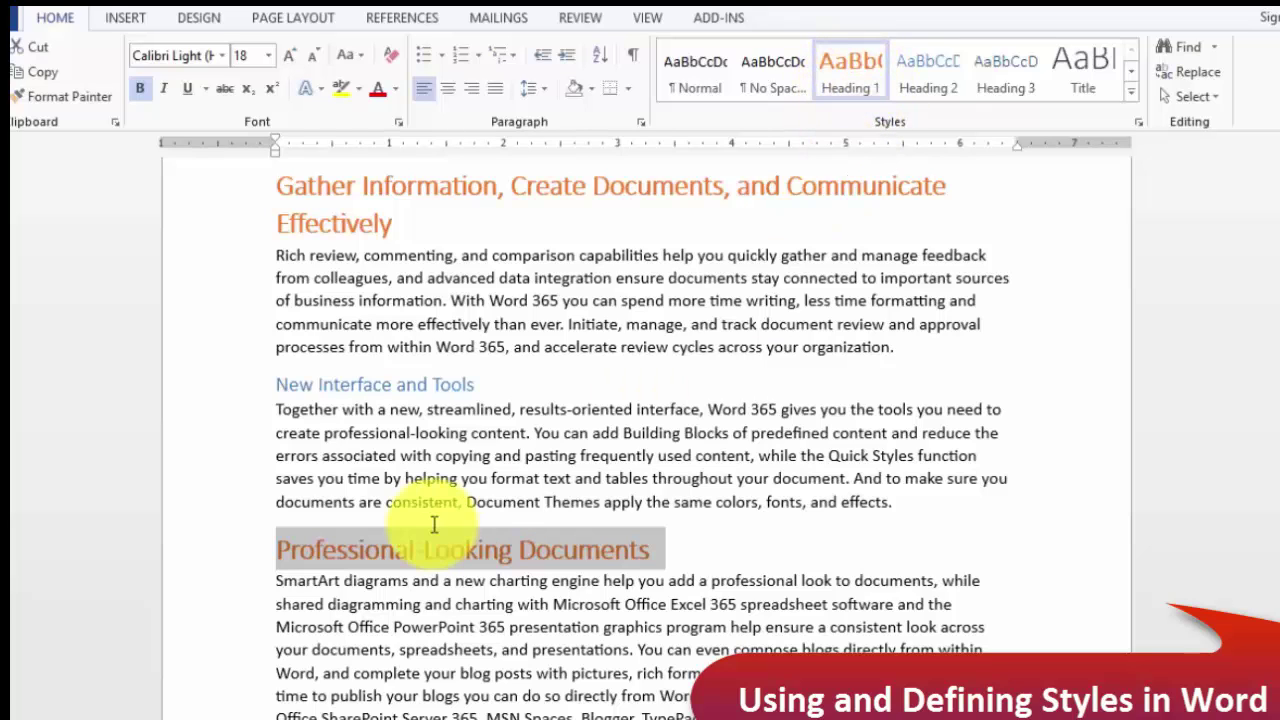
Step: Apply the Heading 2 style to the line "Display Important Information"
{"action": "left_click", "coordinate": [358, 549]}
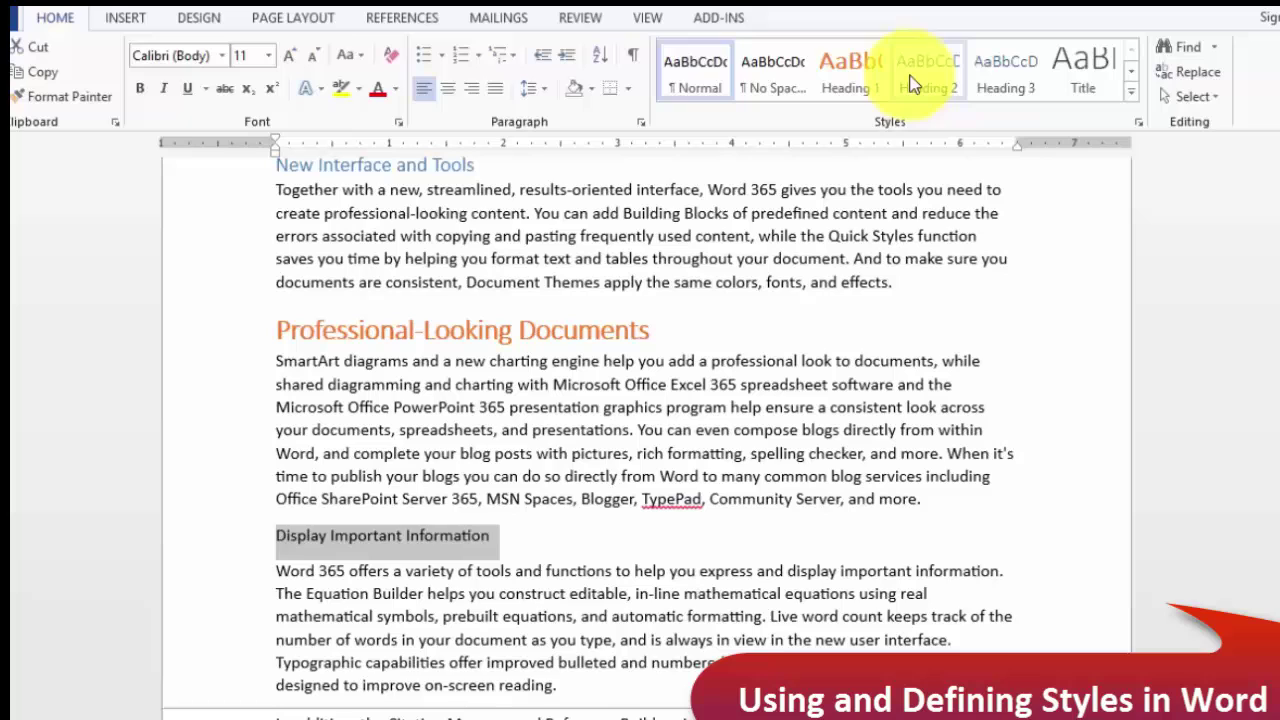
{"action": "left_click", "coordinate": [912, 84]}
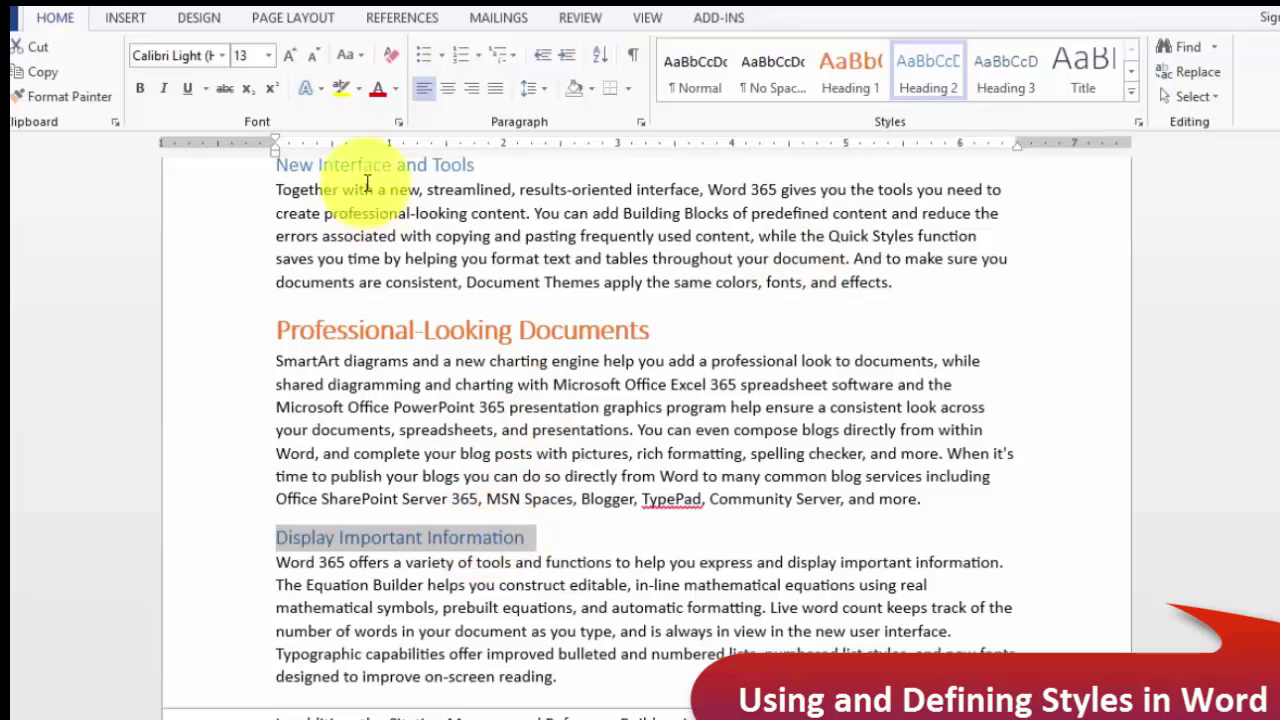
{"action": "left_click", "coordinate": [930, 68]}
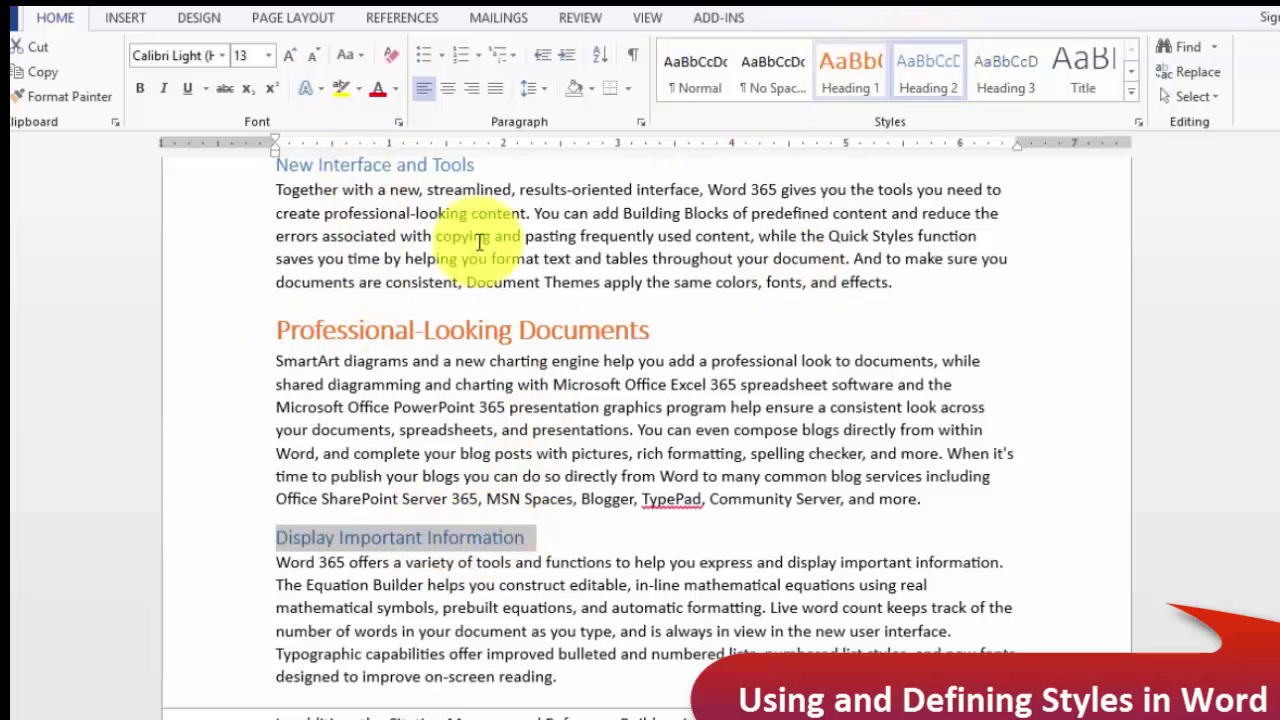
Step: Modify the Heading 2 style so its font color is standard green
{"action": "right_click", "coordinate": [916, 78]}
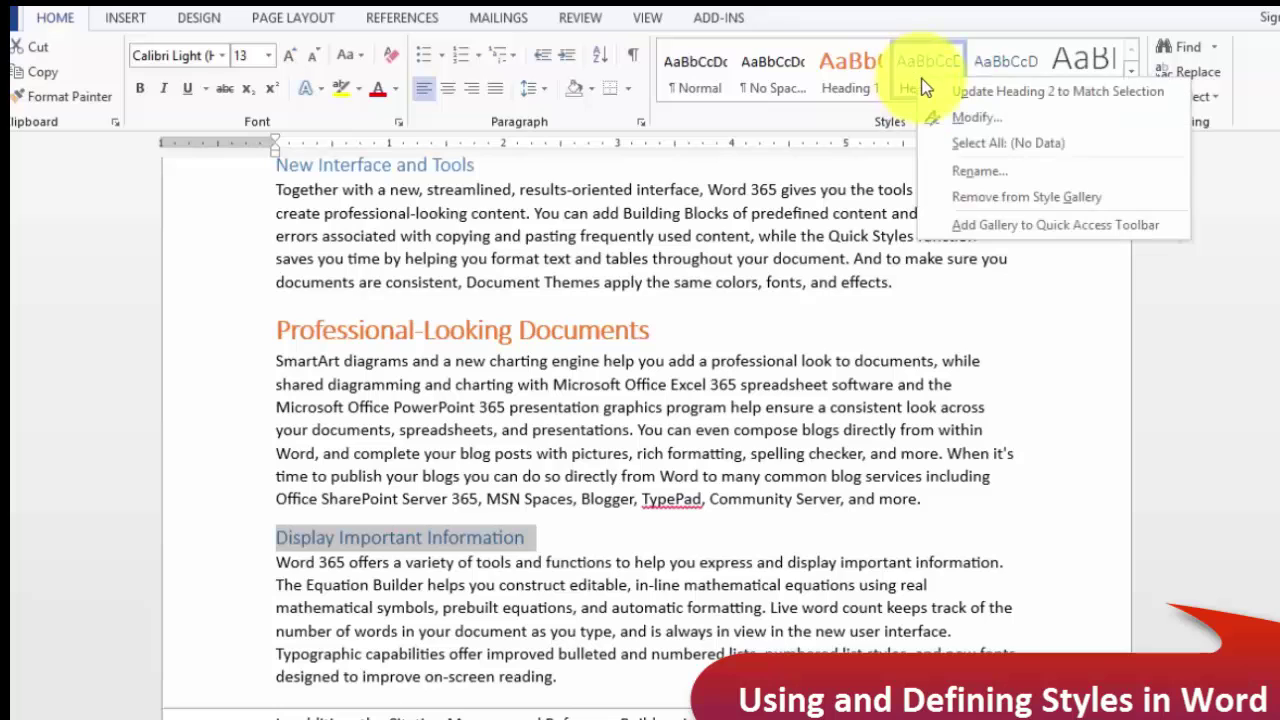
{"action": "left_click", "coordinate": [973, 118]}
{"action": "left_click", "coordinate": [666, 259]}
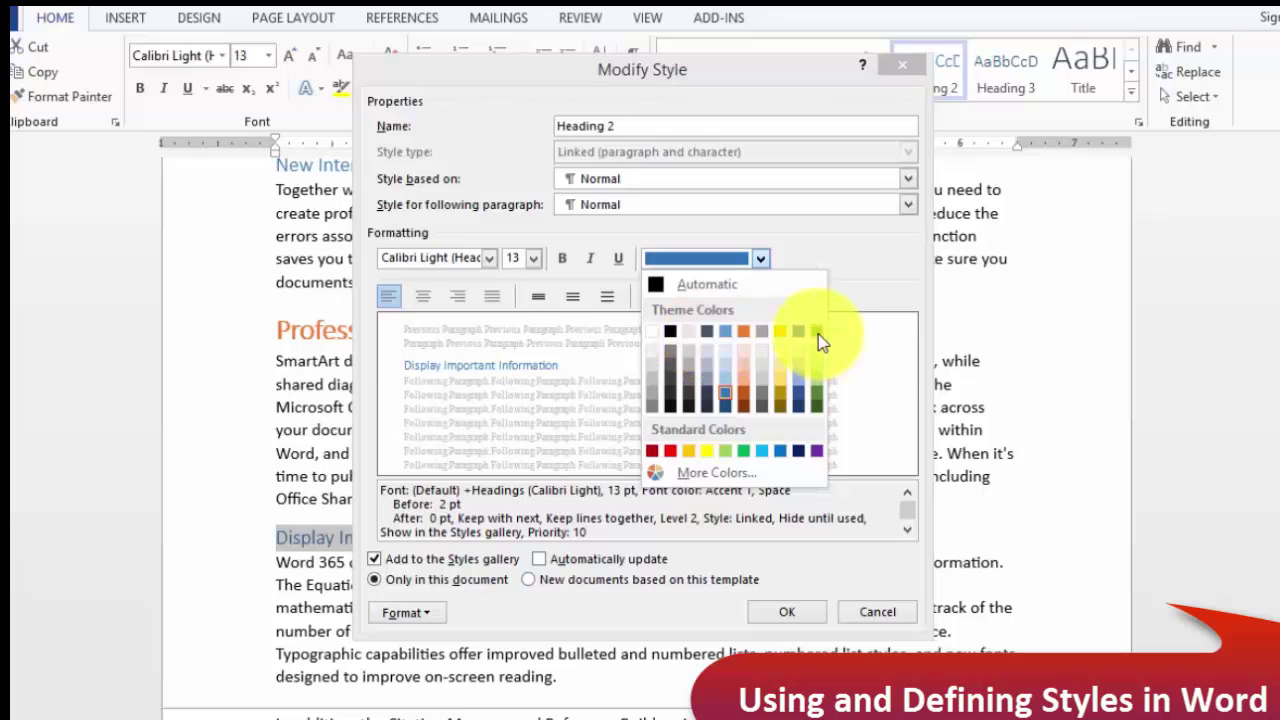
{"action": "left_click", "coordinate": [744, 451]}
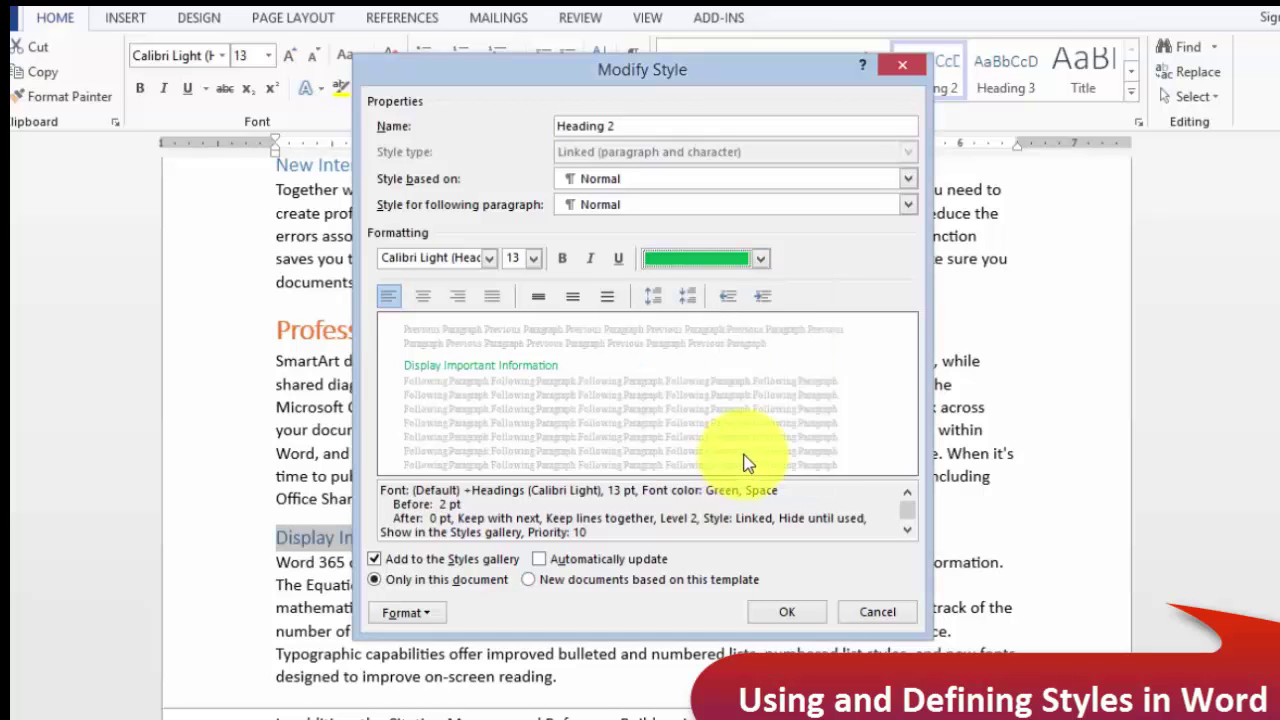
{"action": "left_click", "coordinate": [776, 619]}
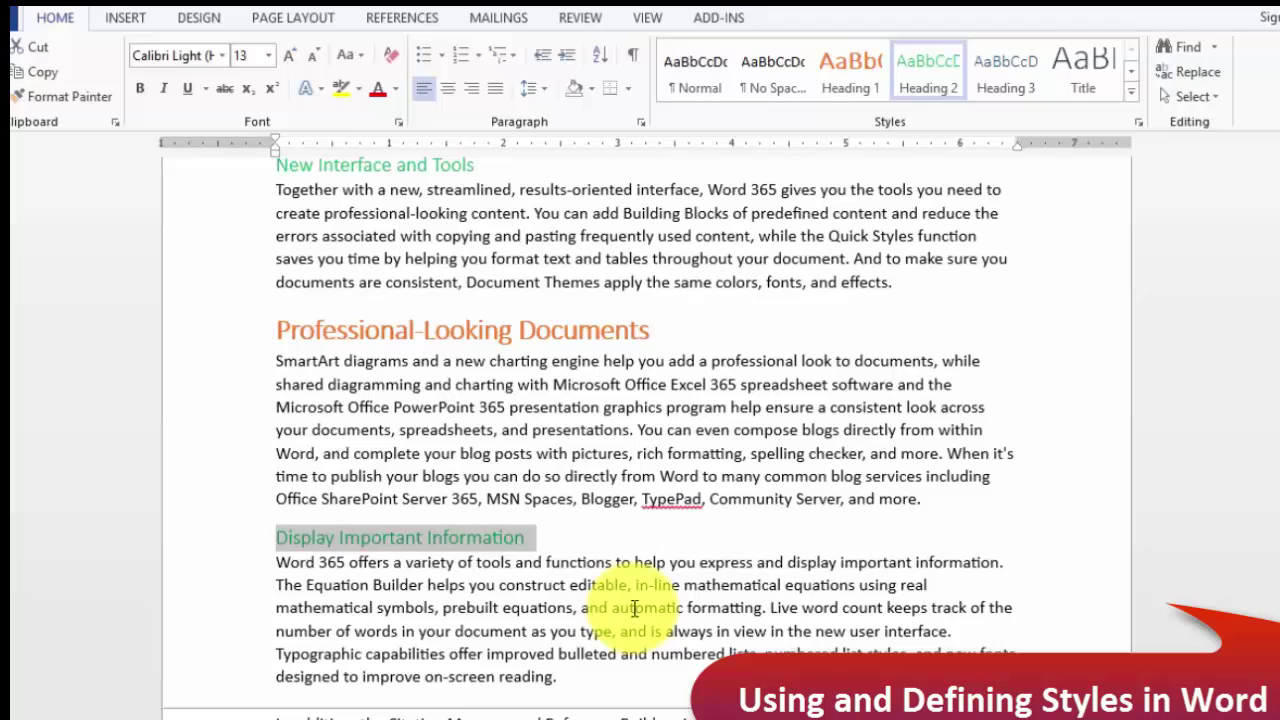
{"action": "left_click", "coordinate": [631, 607]}
{"action": "scroll", "coordinate": [560, 332], "scroll_direction": "up", "scroll_amount": 2}
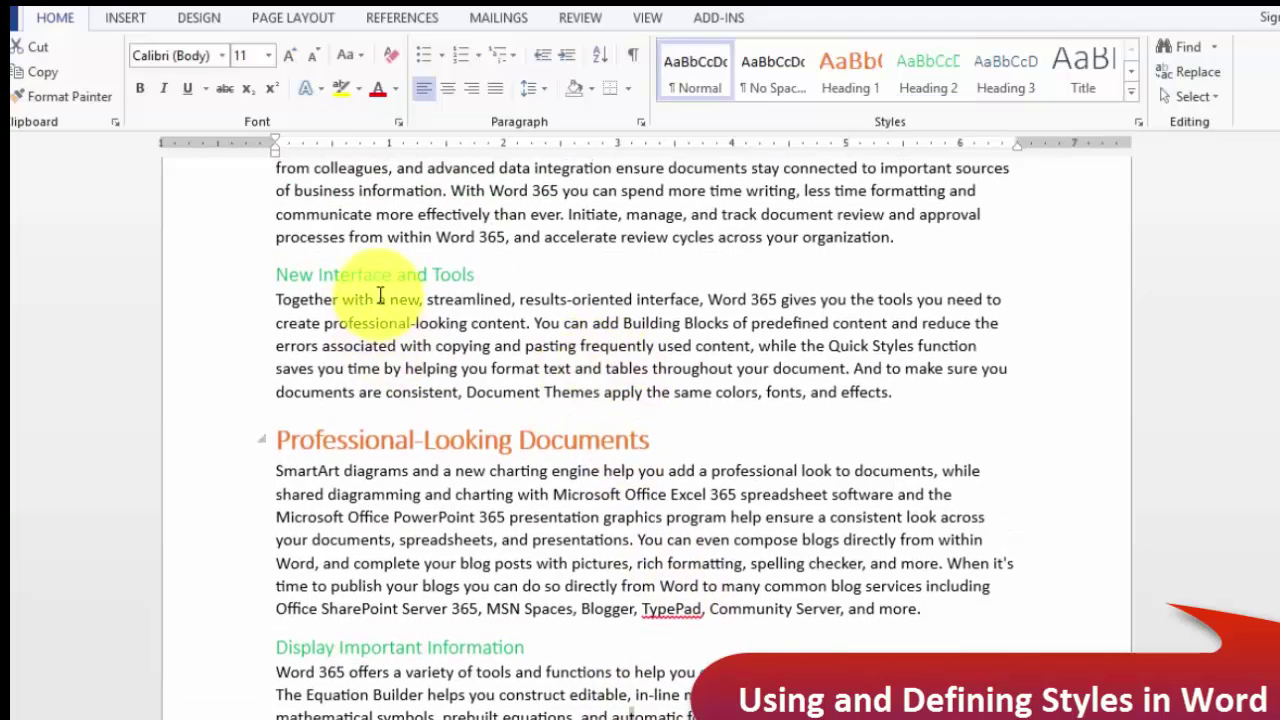
Step: Format the line "Editing and Reviewing Tools" as bold, underlined and italic, and enlarge its text to 16 pt
{"action": "scroll", "coordinate": [410, 340], "scroll_direction": "down", "scroll_amount": 3}
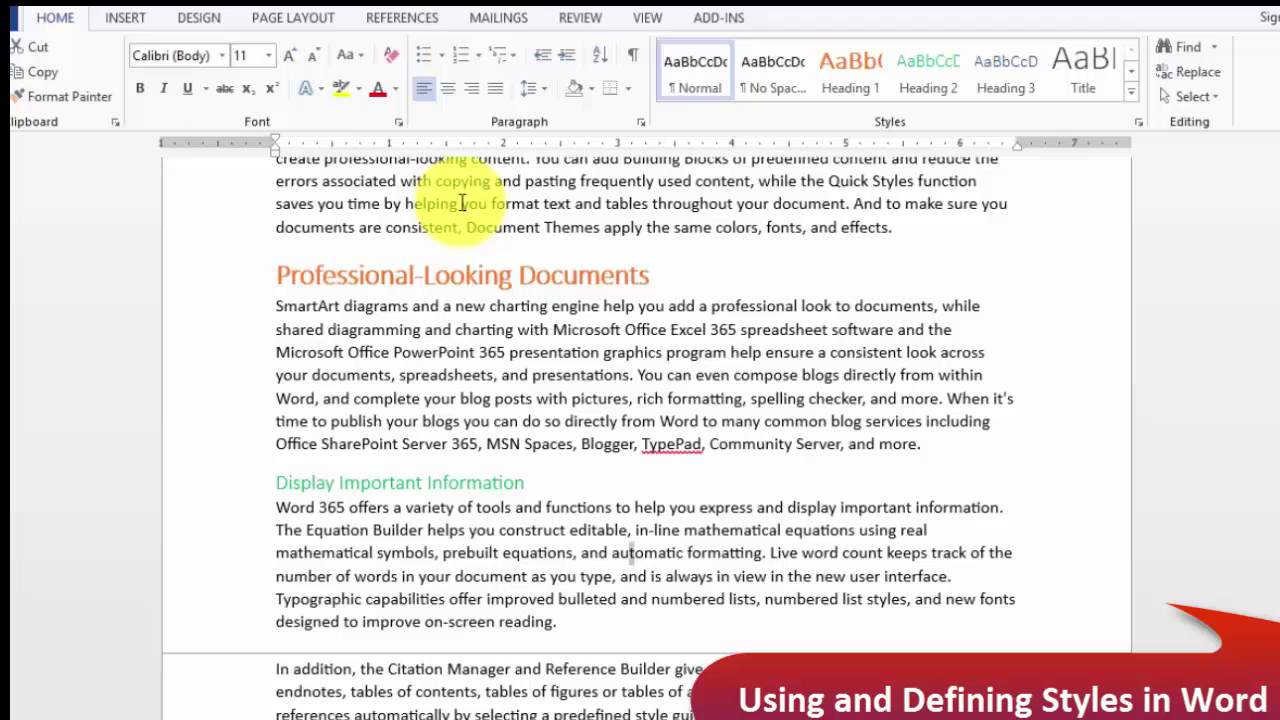
{"action": "left_click", "coordinate": [454, 420]}
{"action": "scroll", "coordinate": [410, 380], "scroll_direction": "down", "scroll_amount": 2}
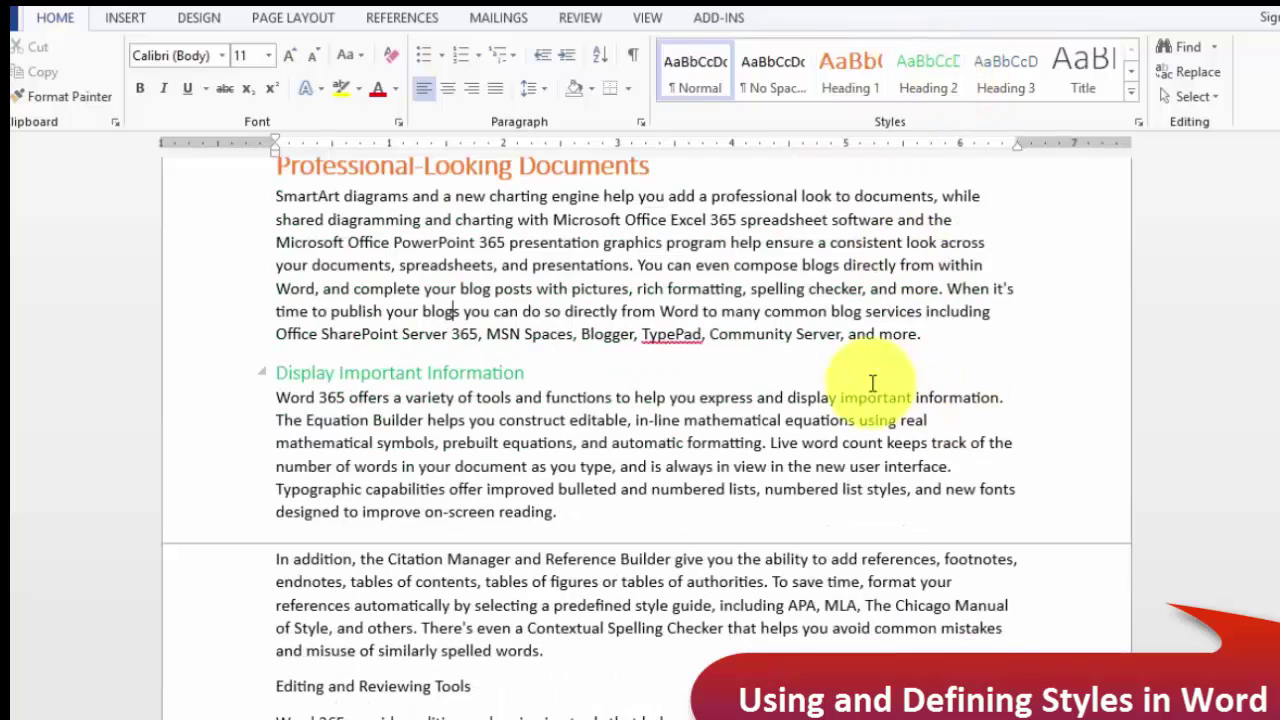
{"action": "left_click", "coordinate": [568, 384]}
{"action": "scroll", "coordinate": [570, 395], "scroll_direction": "down", "scroll_amount": 3}
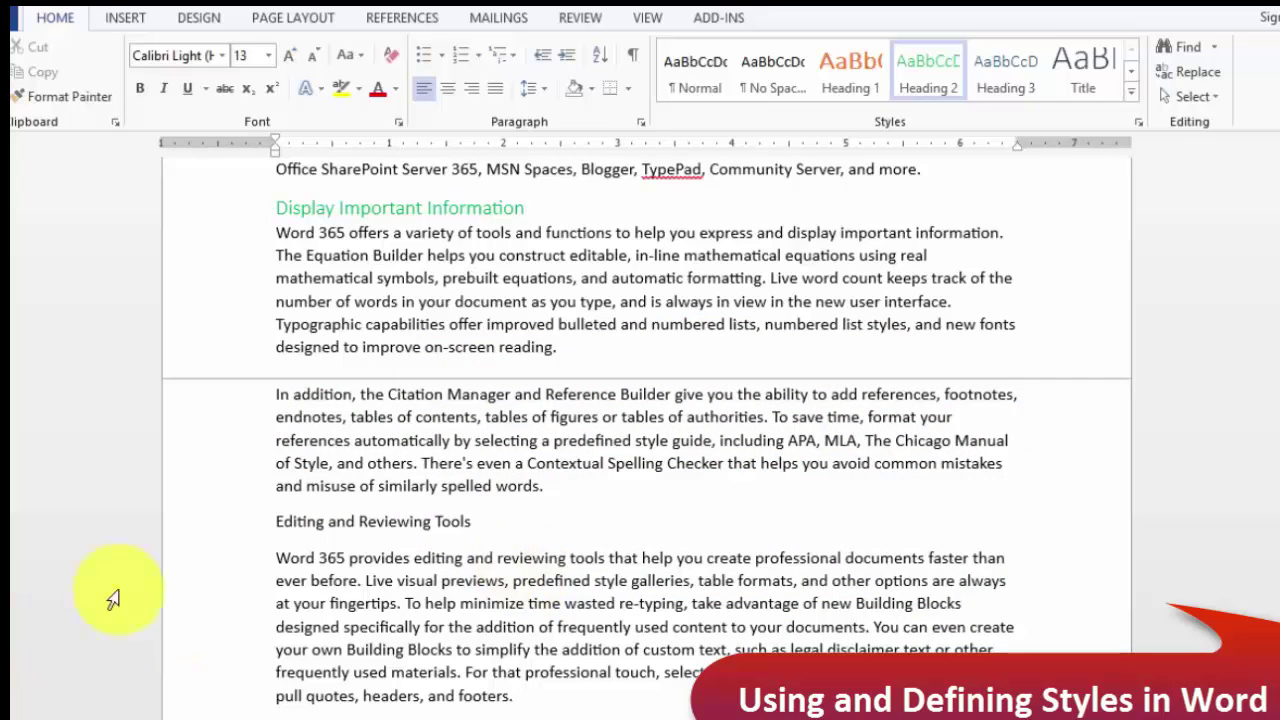
{"action": "left_click", "coordinate": [242, 535]}
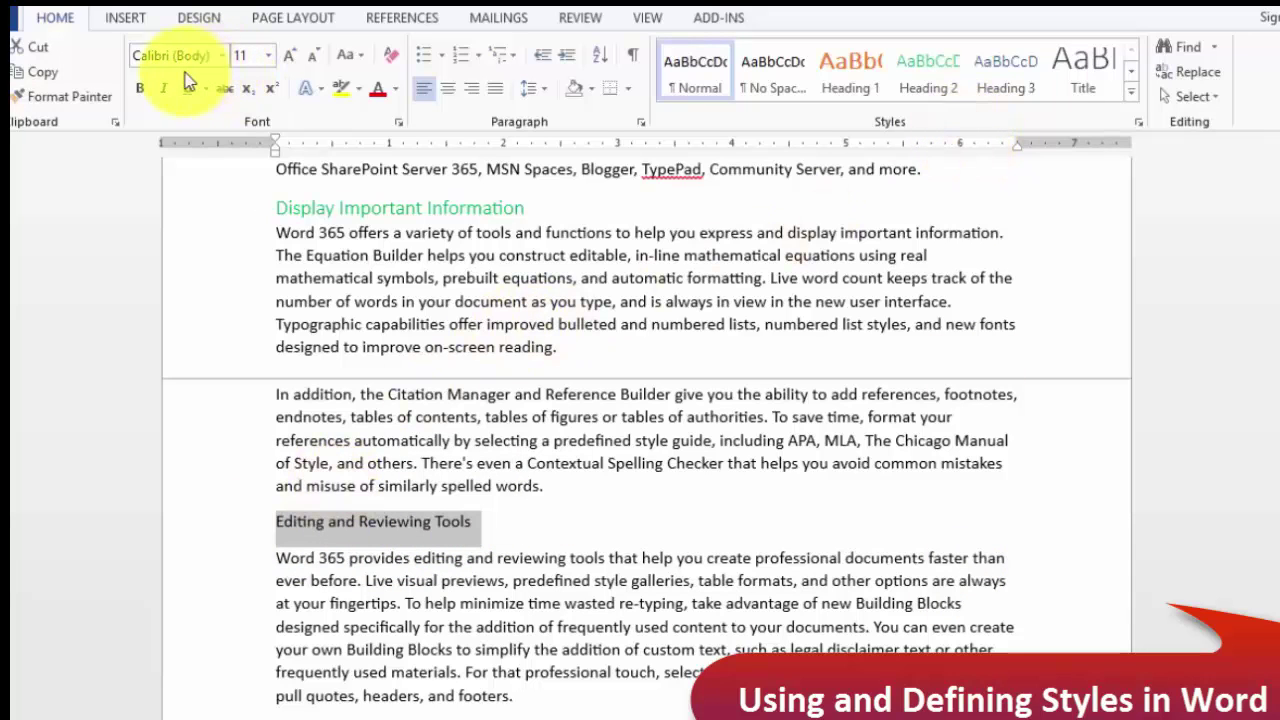
{"action": "left_click", "coordinate": [139, 91]}
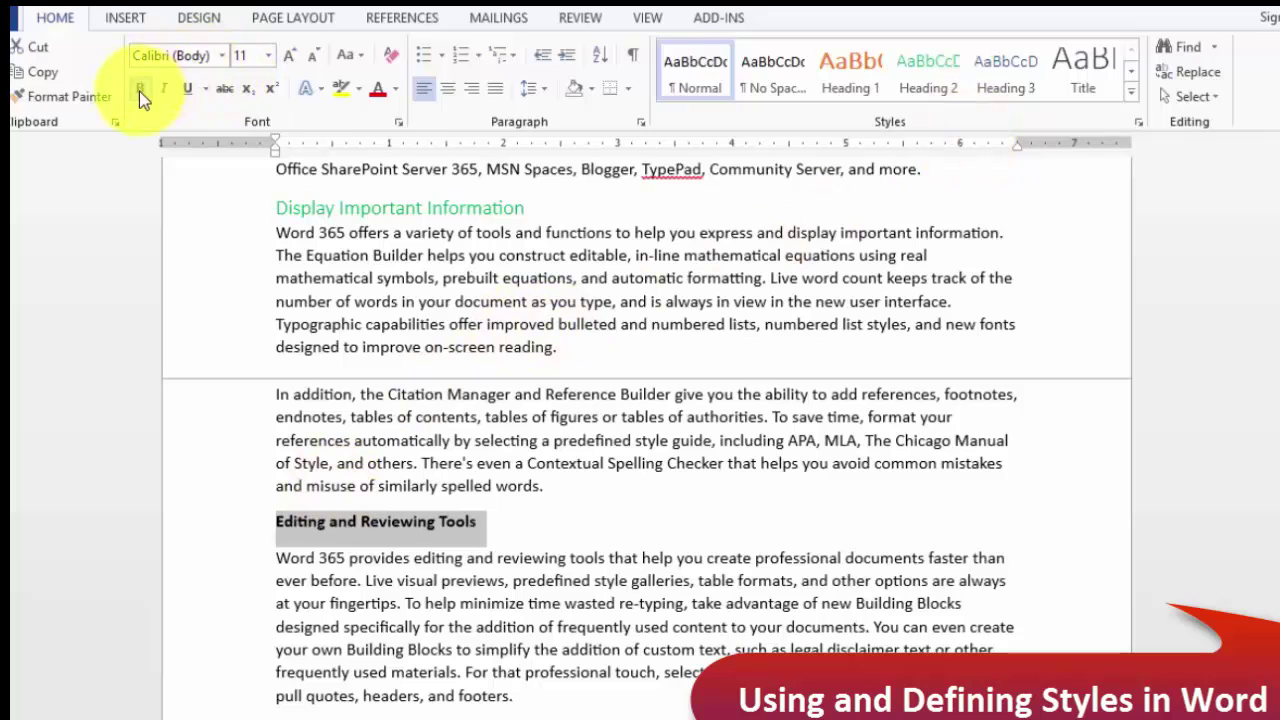
{"action": "left_click", "coordinate": [189, 90]}
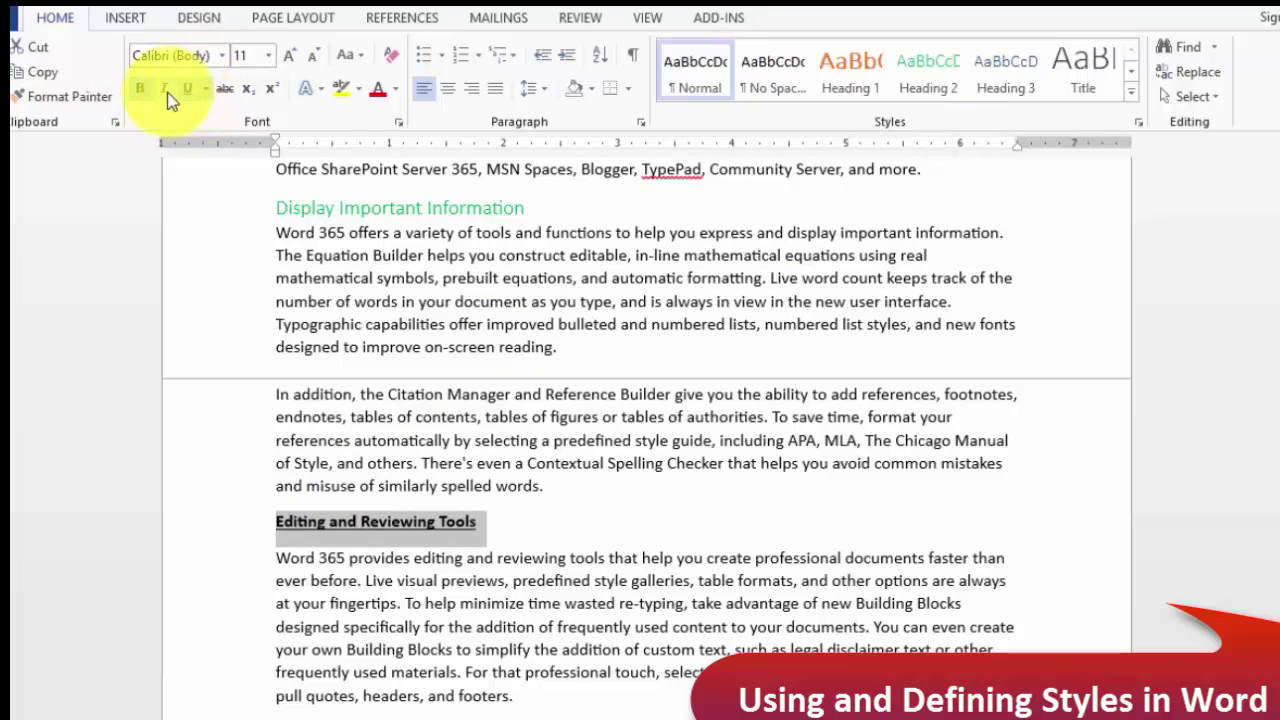
{"action": "left_click", "coordinate": [166, 92]}
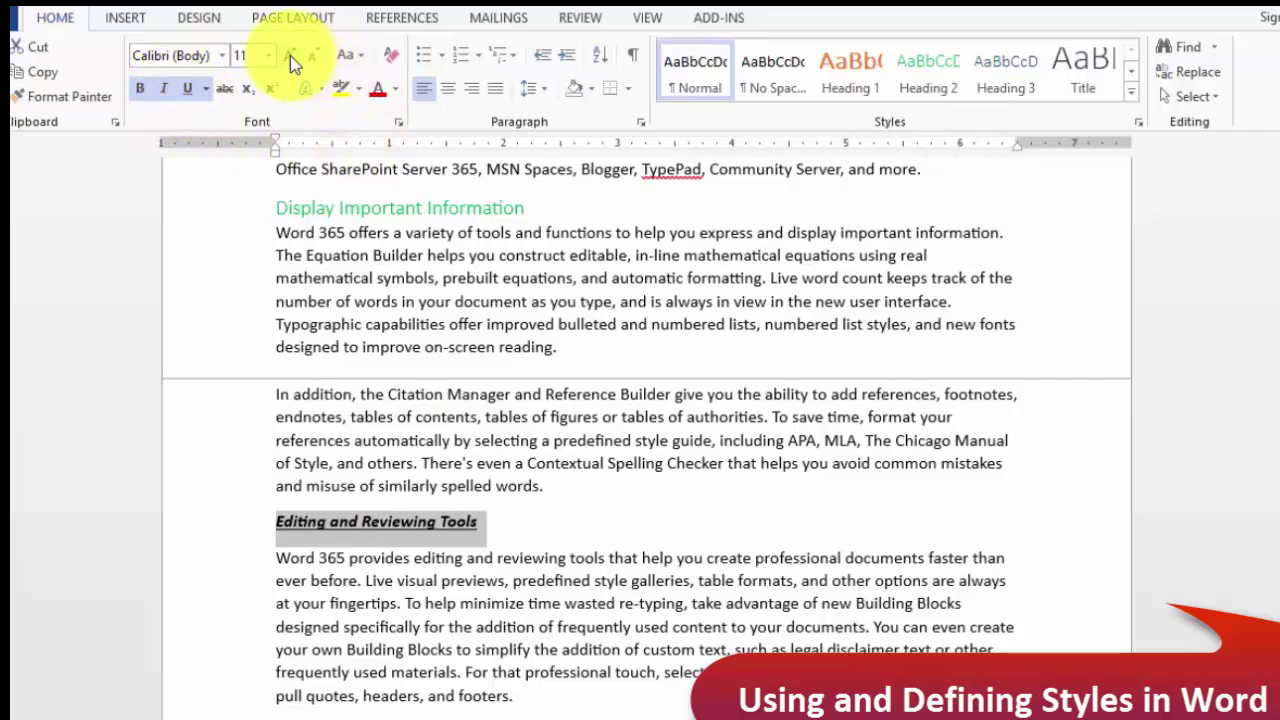
{"action": "left_click", "coordinate": [290, 55]}
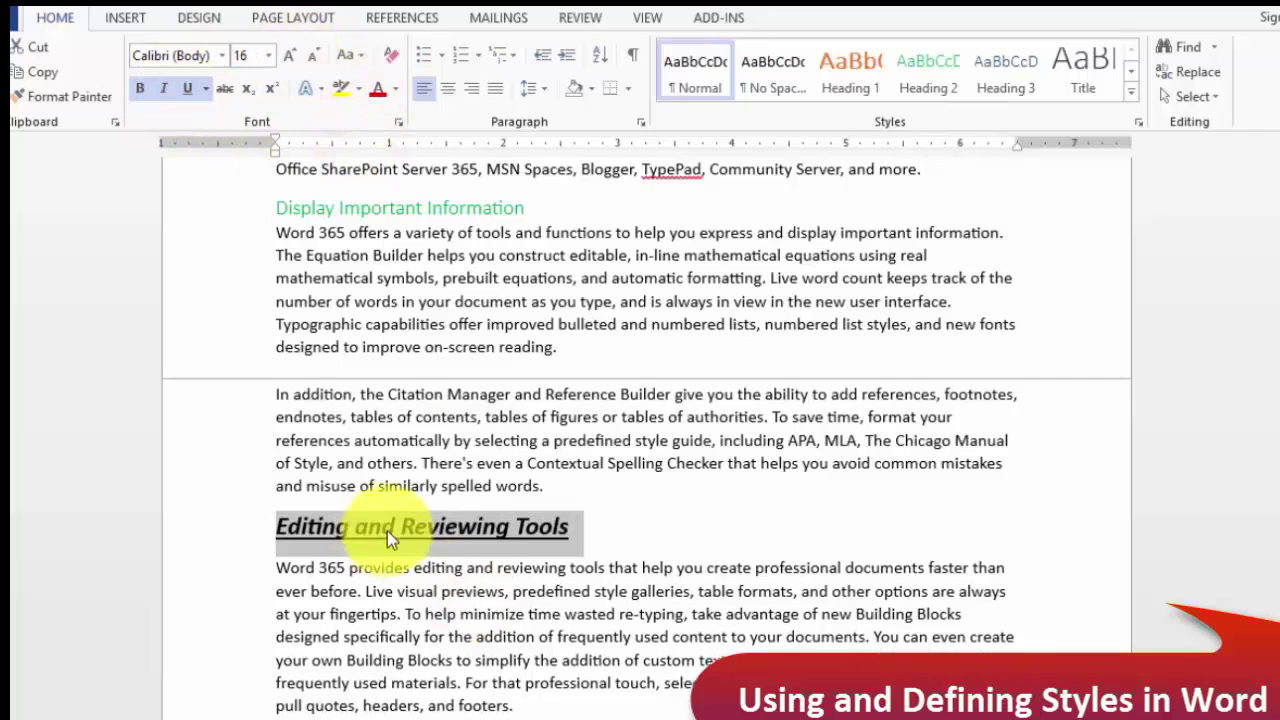
Step: Set the font color of "Editing and Reviewing Tools" to gold and leave the whole line selected
{"action": "left_click", "coordinate": [396, 88]}
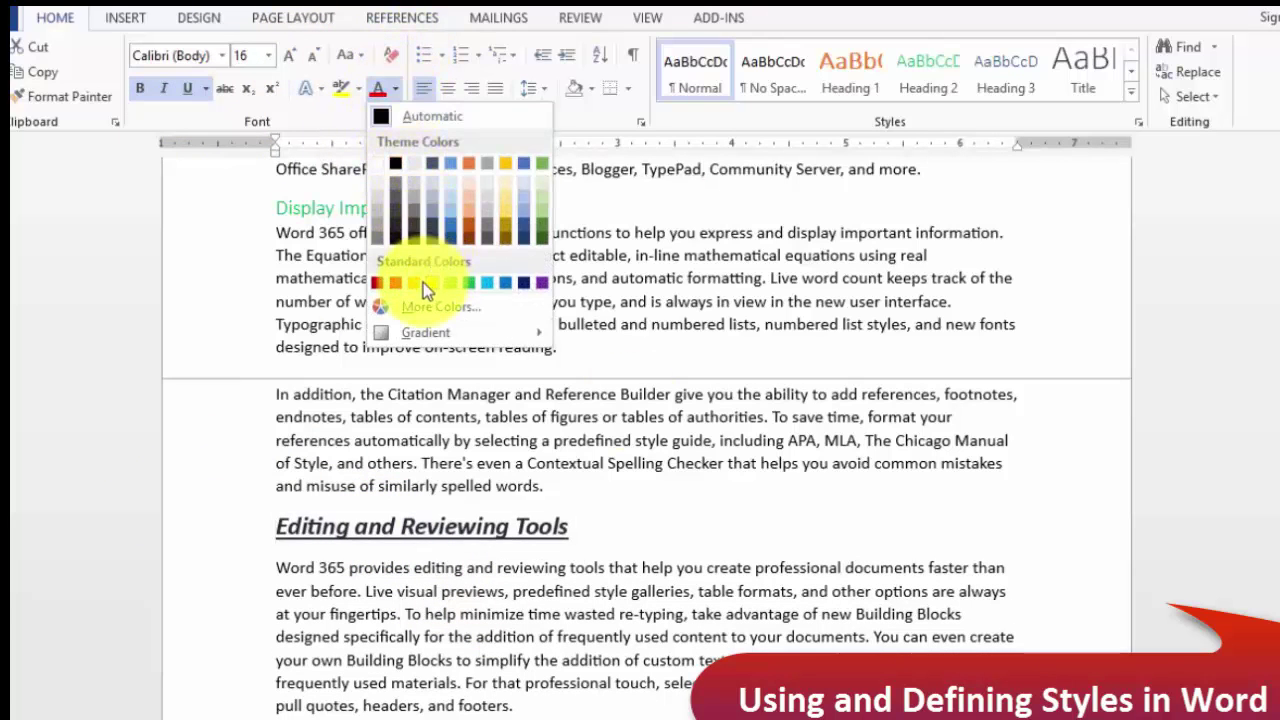
{"action": "left_click", "coordinate": [421, 283]}
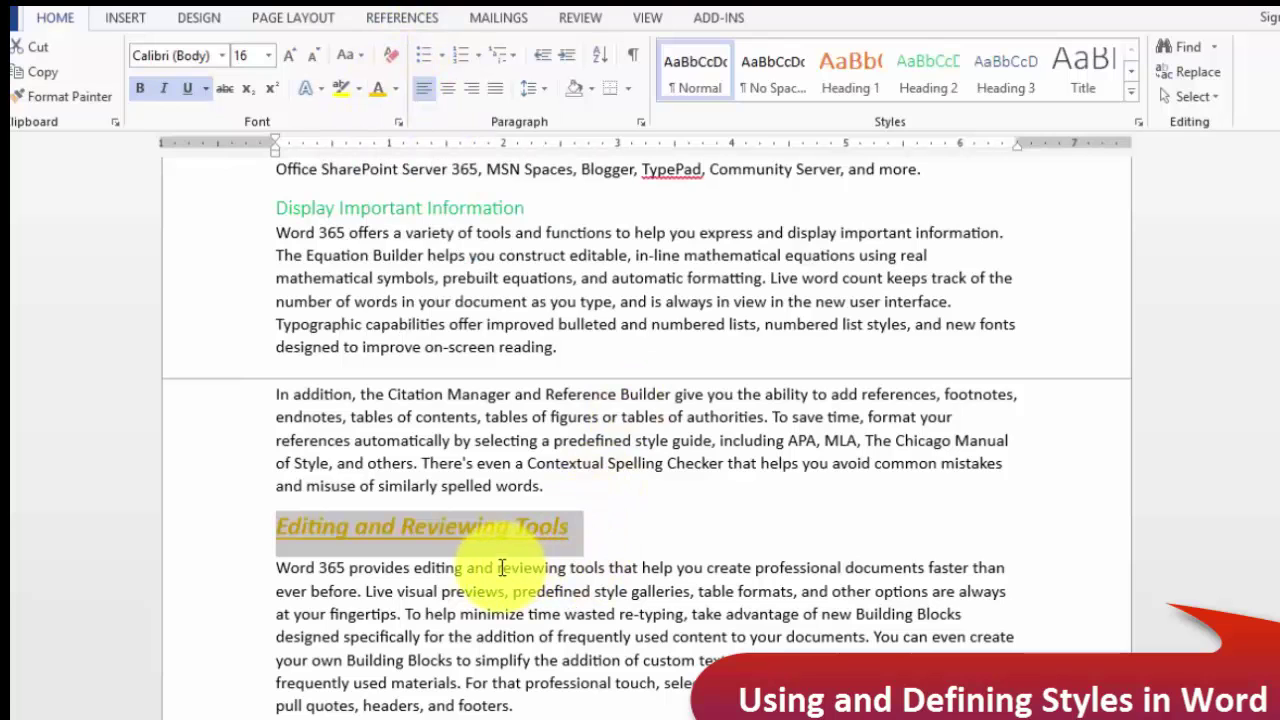
{"action": "right_click", "coordinate": [459, 523]}
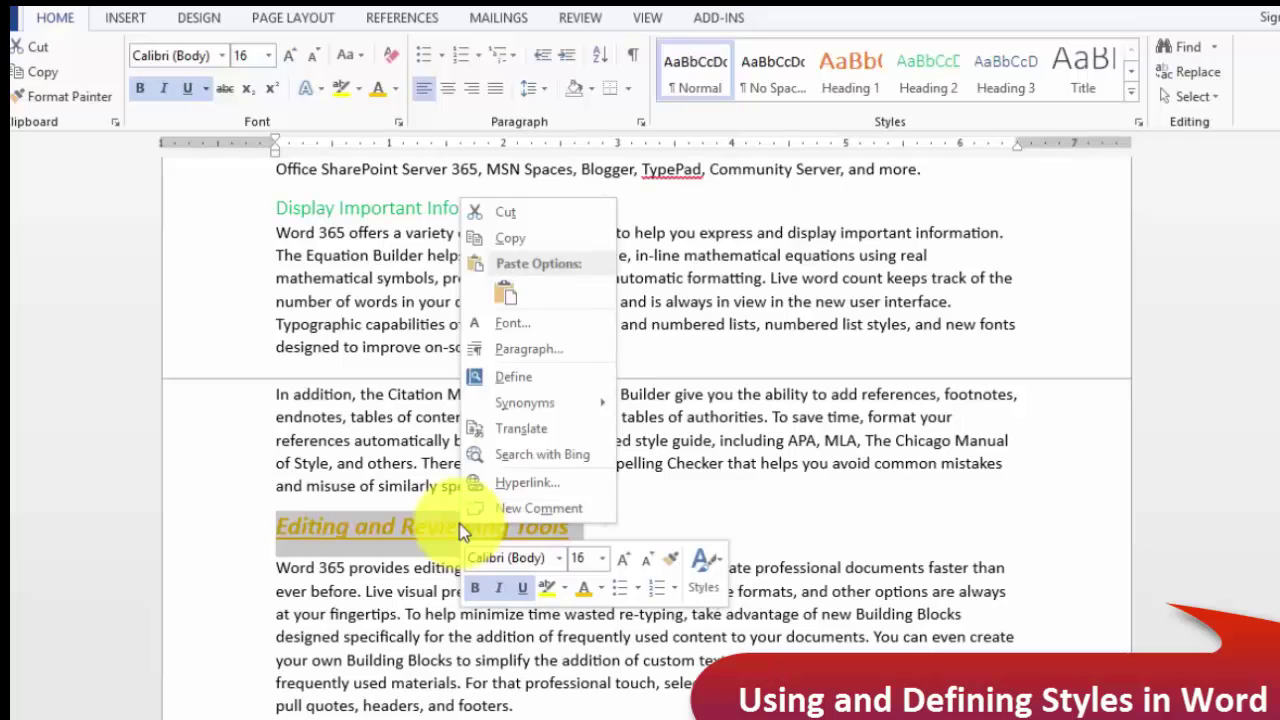
{"action": "left_click", "coordinate": [753, 605]}
{"action": "triple_click", "coordinate": [357, 527]}
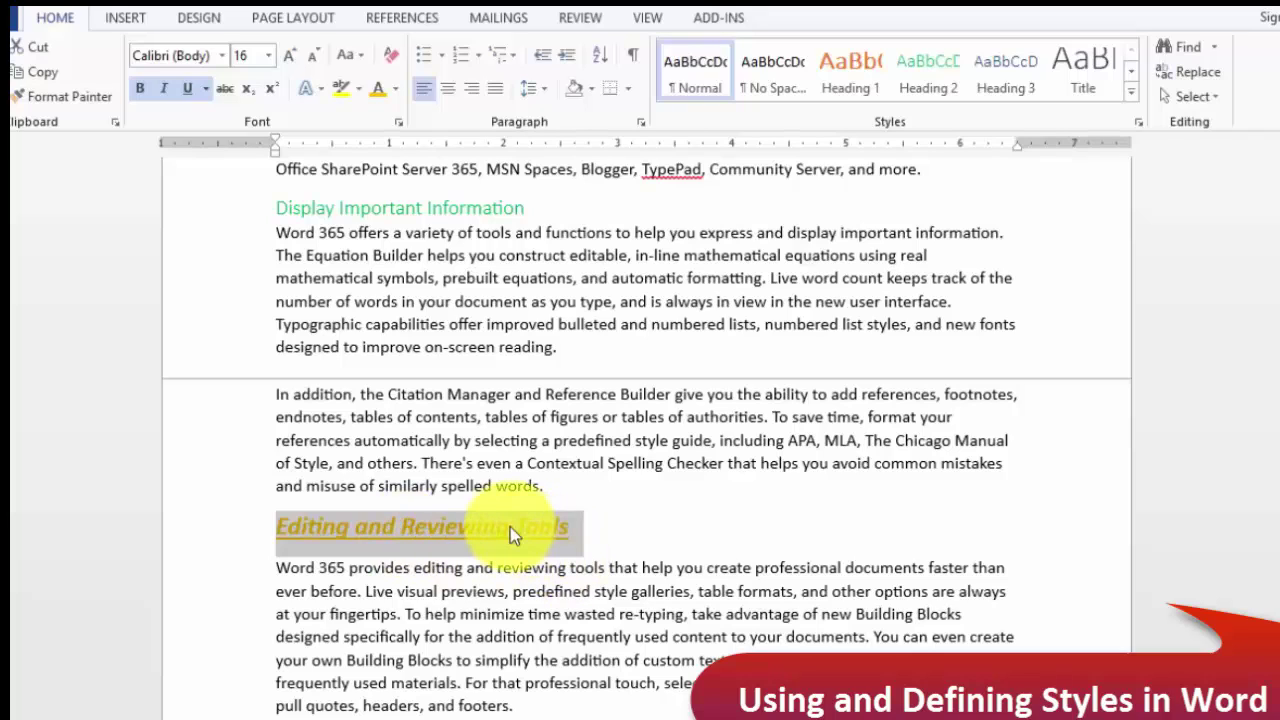
Step: Create a new style from the selected heading's formatting, named with the author's first name followed by "-Test-style"
{"action": "left_click", "coordinate": [1131, 93]}
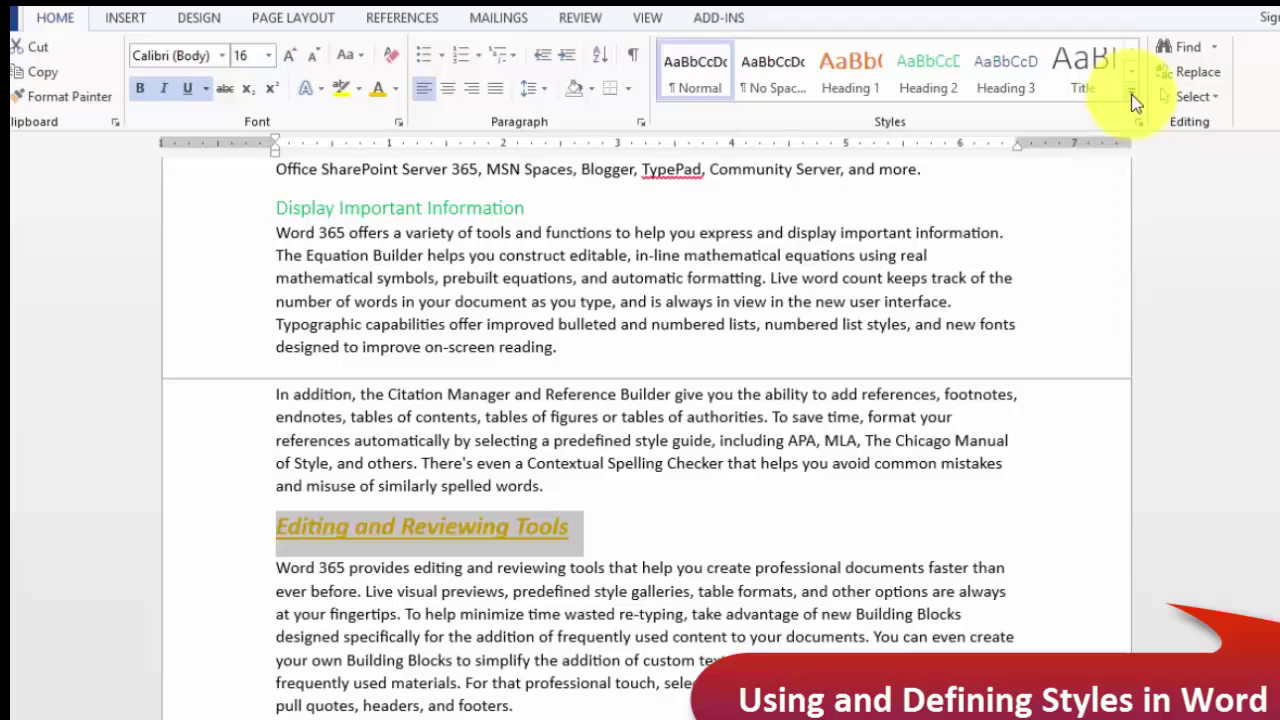
{"action": "left_click", "coordinate": [1131, 94]}
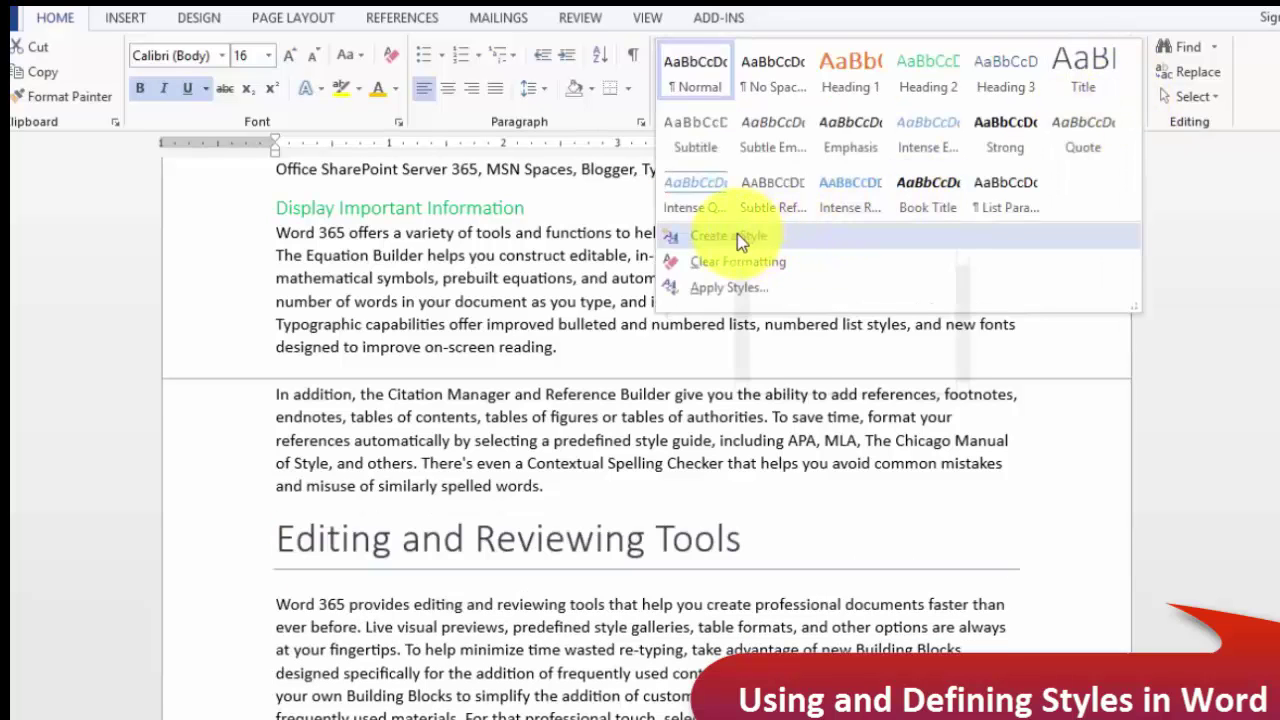
{"action": "left_click", "coordinate": [741, 237]}
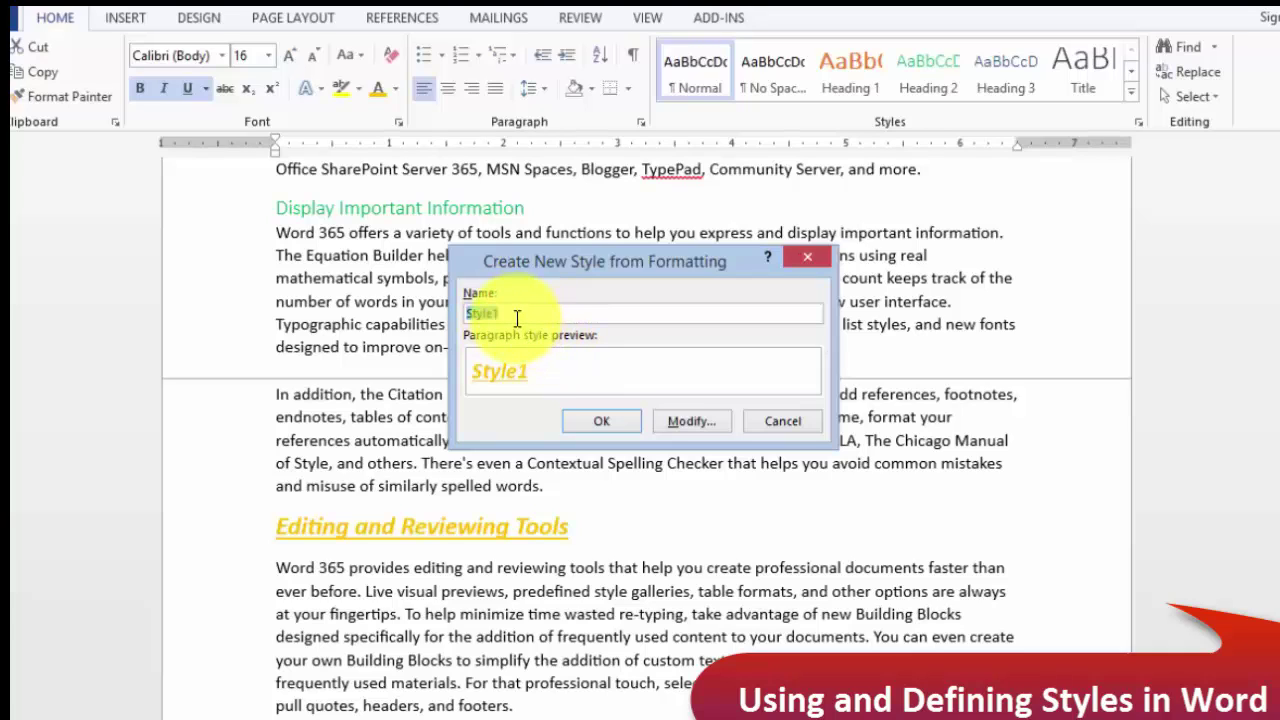
{"action": "type", "text": "Sali-Test Style"}
{"action": "left_click", "coordinate": [606, 428]}
{"action": "left_click", "coordinate": [665, 600]}
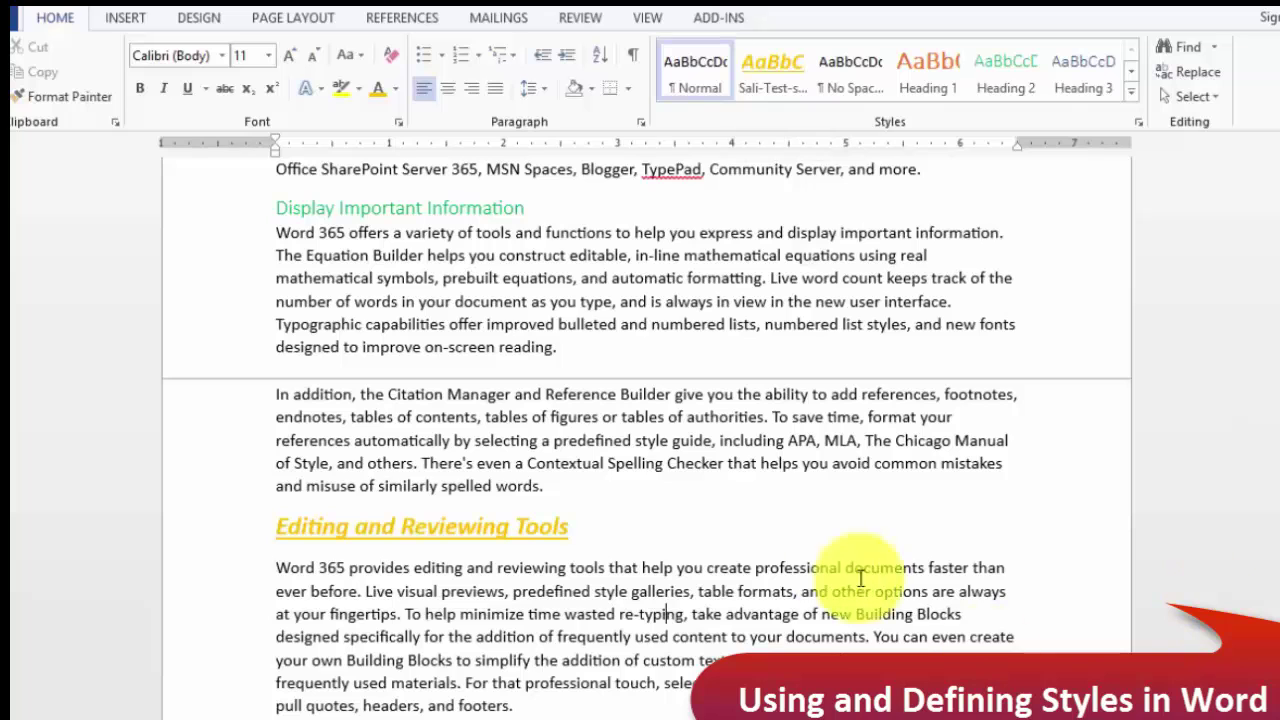
{"action": "left_click", "coordinate": [664, 500]}
Step: Apply the custom test style to the headings "High-Impact Graphics" and "Share Your Documents and Content Confidently"
{"action": "scroll", "coordinate": [620, 495], "scroll_direction": "down", "scroll_amount": 5}
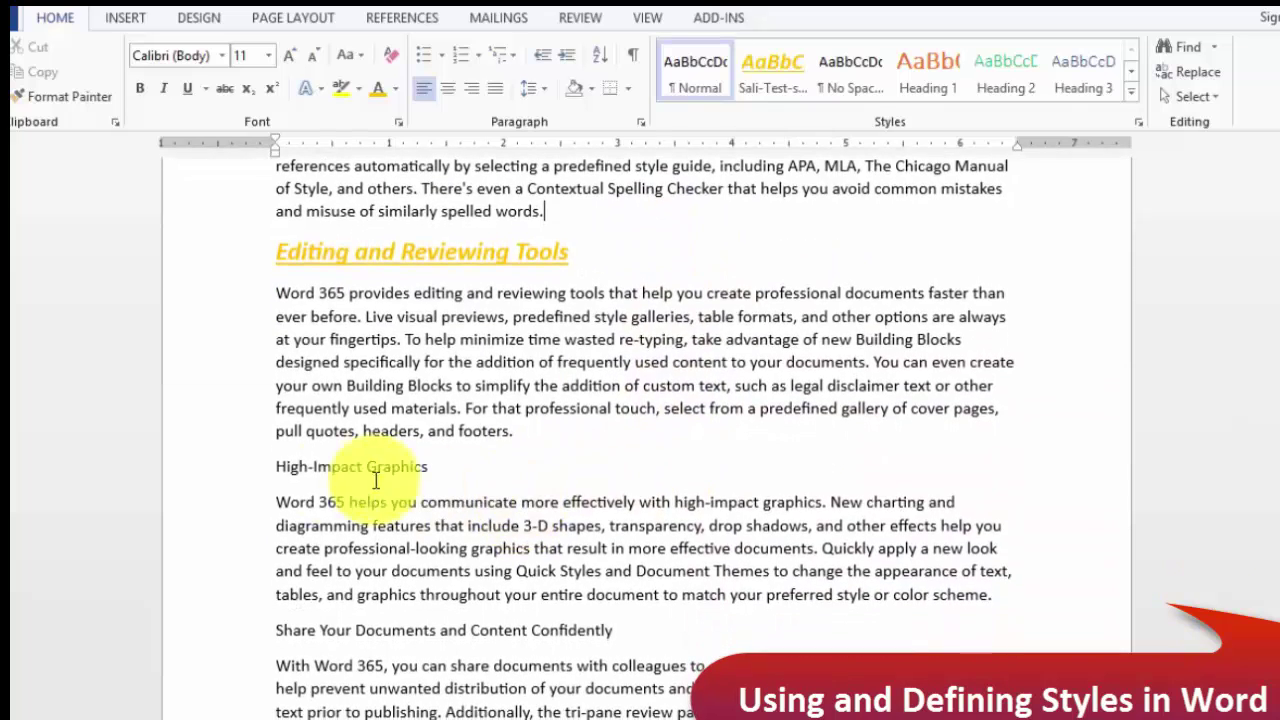
{"action": "left_click", "coordinate": [242, 478]}
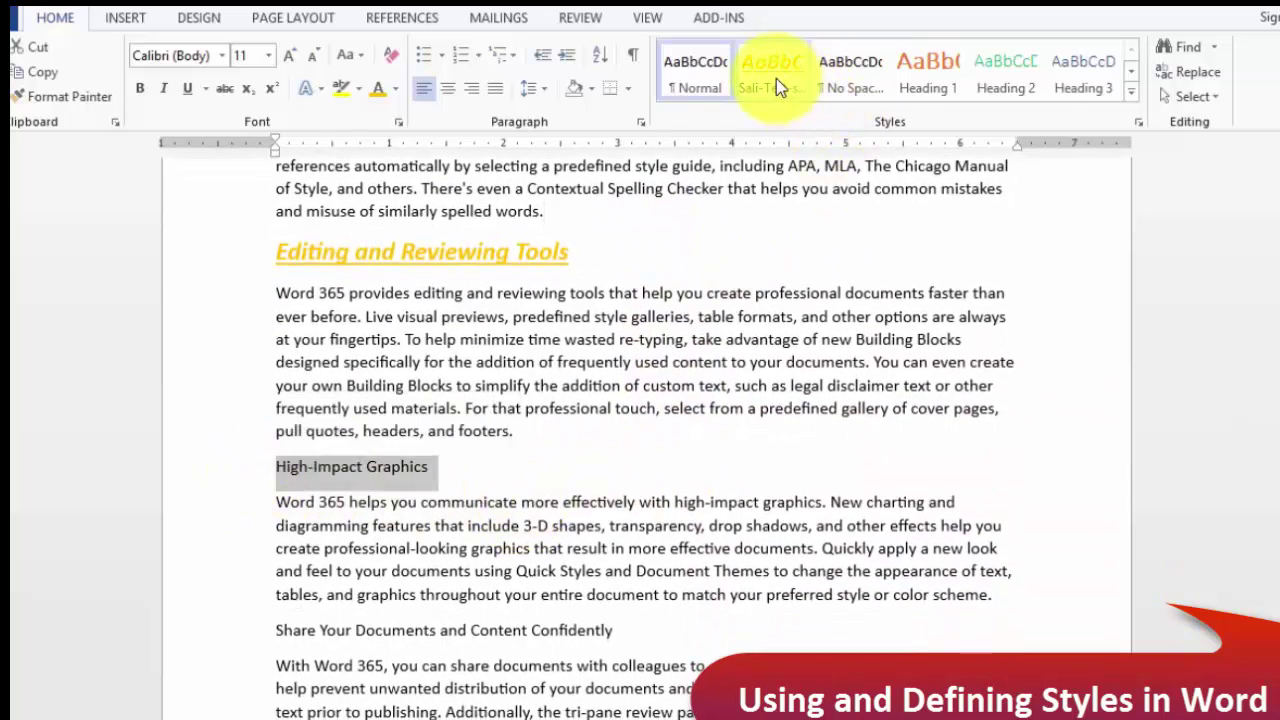
{"action": "left_click", "coordinate": [776, 80]}
{"action": "scroll", "coordinate": [730, 500], "scroll_direction": "down", "scroll_amount": 3}
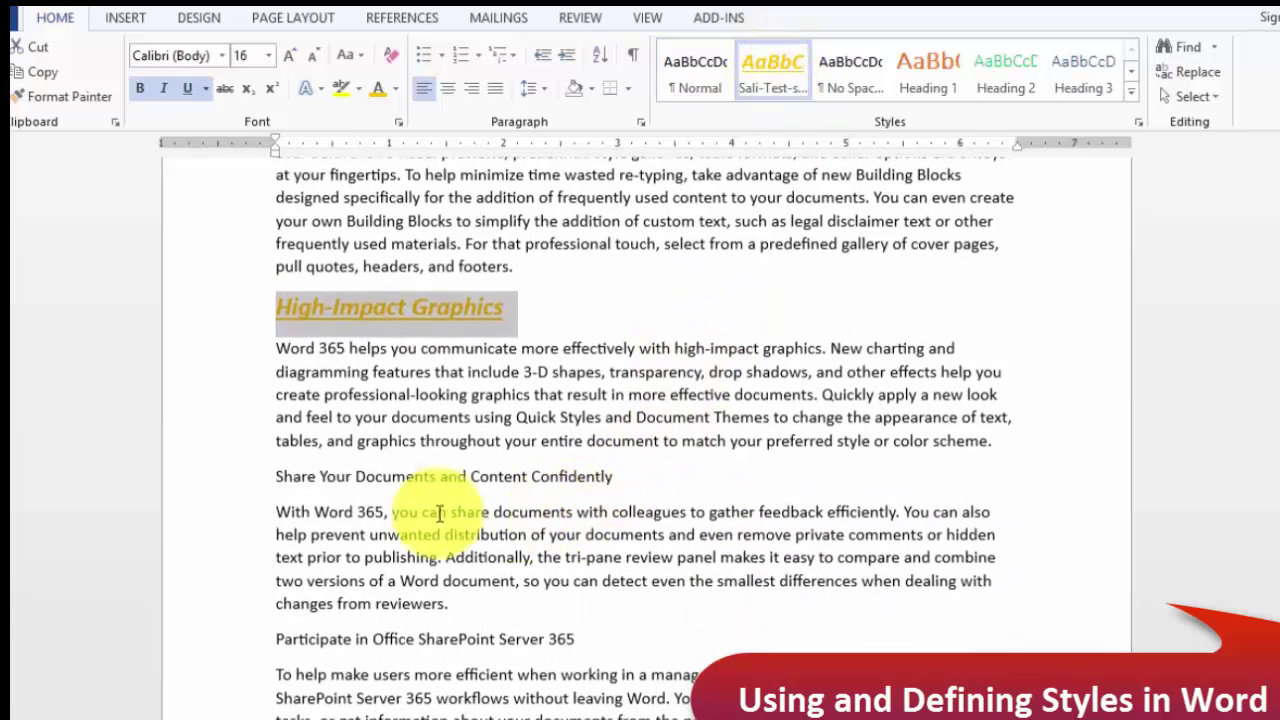
{"action": "left_click", "coordinate": [231, 480]}
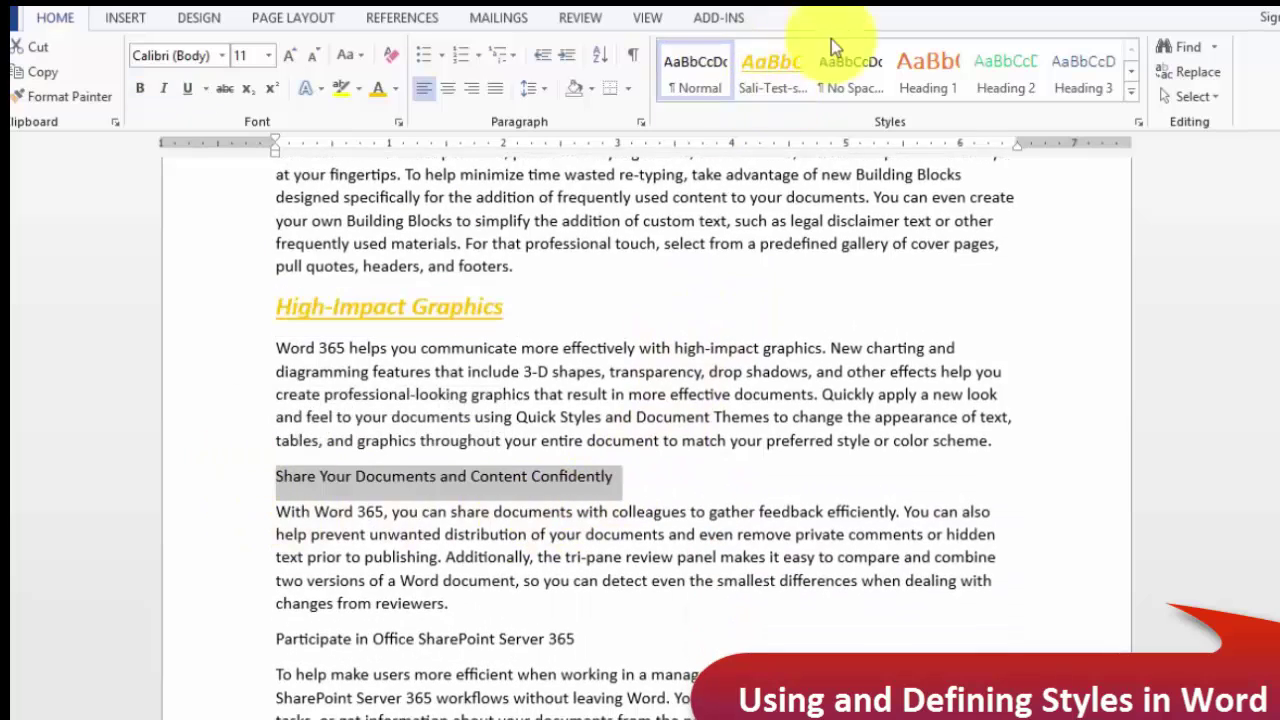
{"action": "left_click", "coordinate": [766, 76]}
Step: Apply the custom test style to the headings "Participate in Office SharePoint Server 365" and "Keep Your Documents Safe and Secure"
{"action": "scroll", "coordinate": [733, 455], "scroll_direction": "down", "scroll_amount": 3}
{"action": "left_click", "coordinate": [247, 487]}
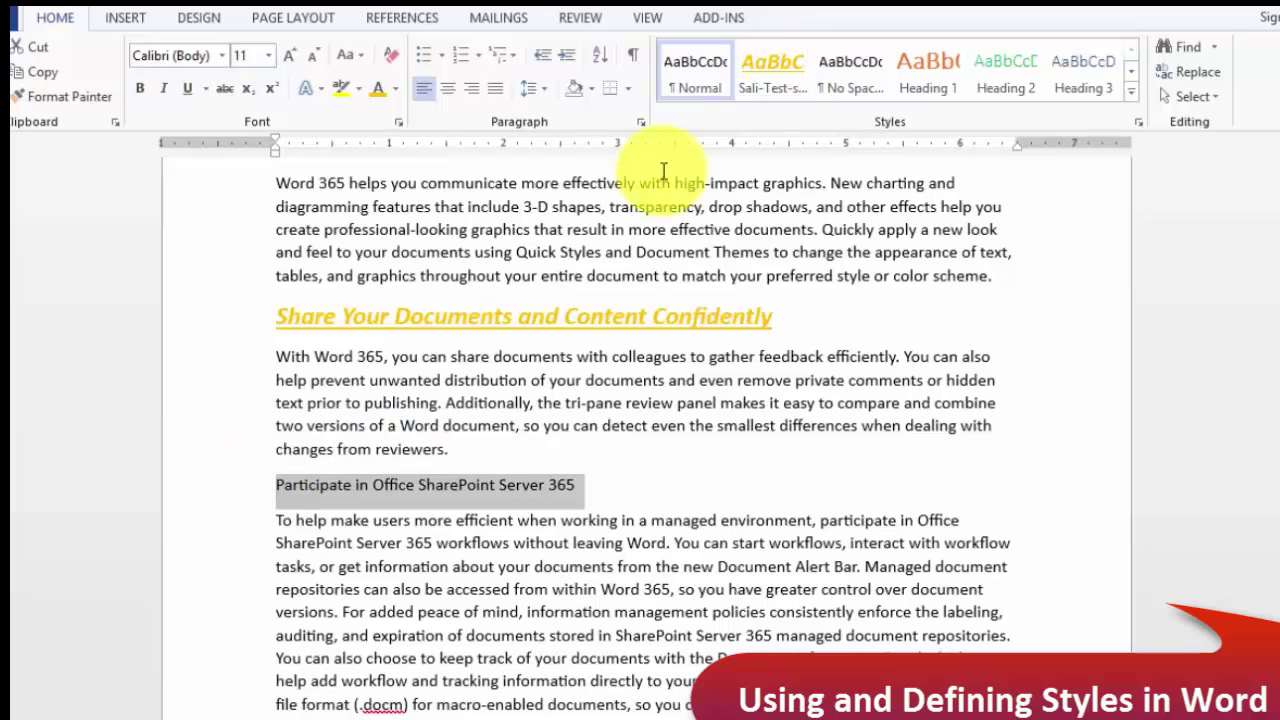
{"action": "left_click", "coordinate": [770, 80]}
{"action": "scroll", "coordinate": [651, 486], "scroll_direction": "down", "scroll_amount": 3}
{"action": "left_click", "coordinate": [223, 610]}
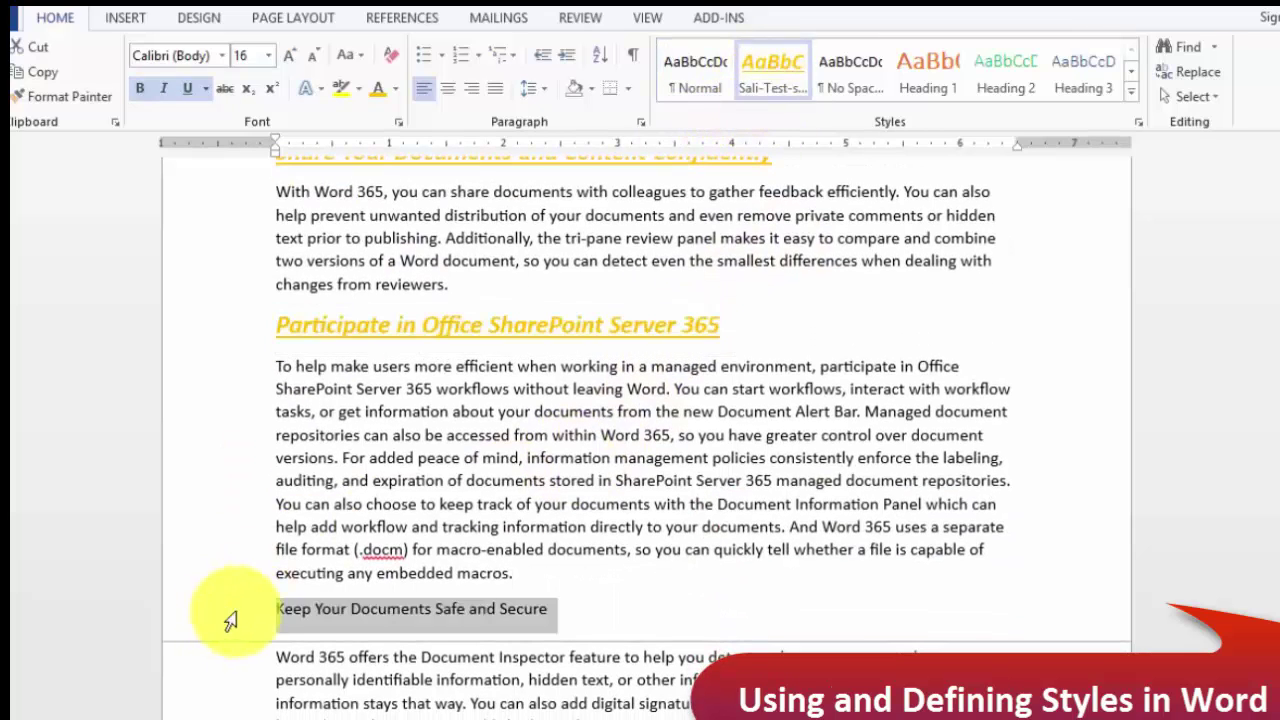
{"action": "left_click", "coordinate": [783, 98]}
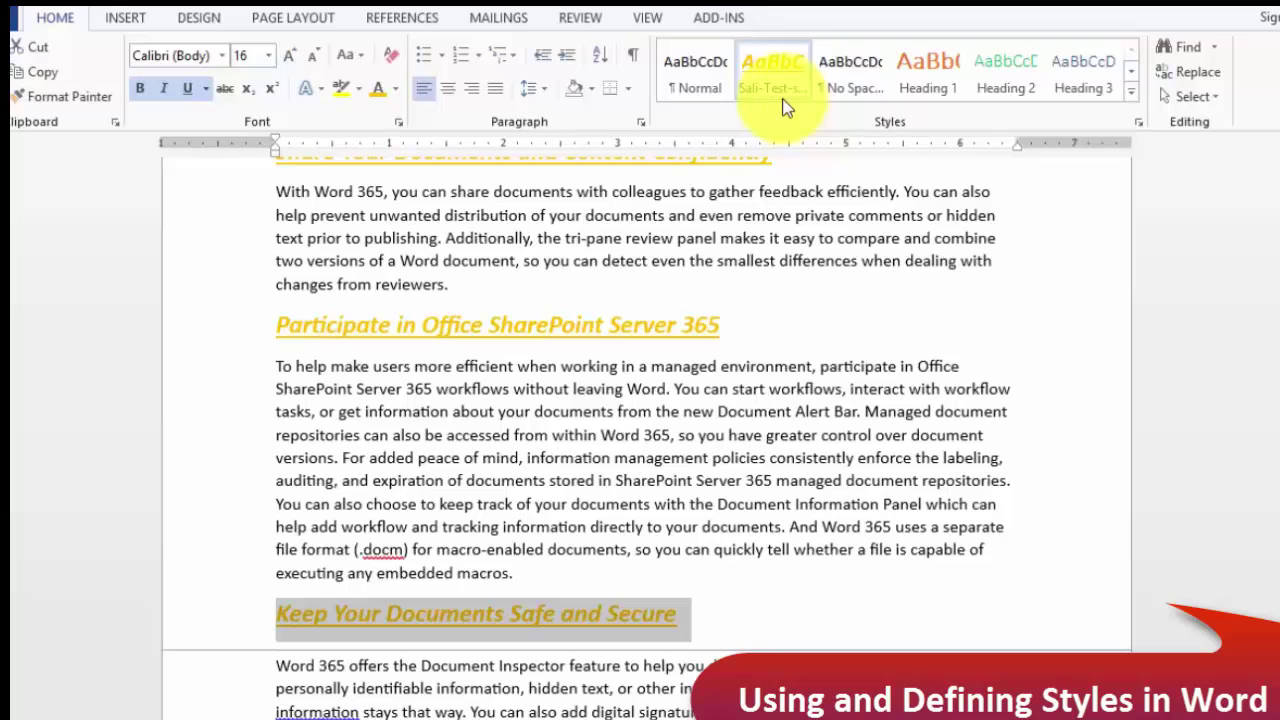
Step: Modify the custom test style so its font color is the blue theme color Accent 1
{"action": "right_click", "coordinate": [780, 68]}
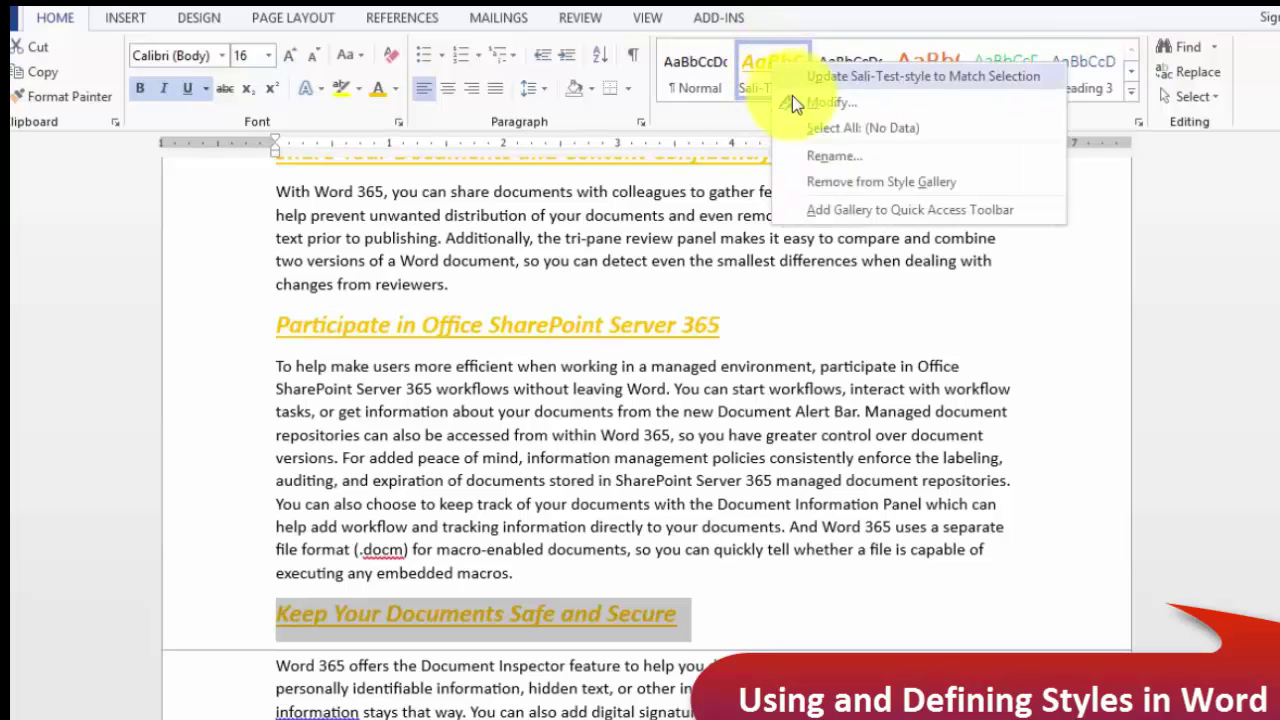
{"action": "left_click", "coordinate": [800, 104]}
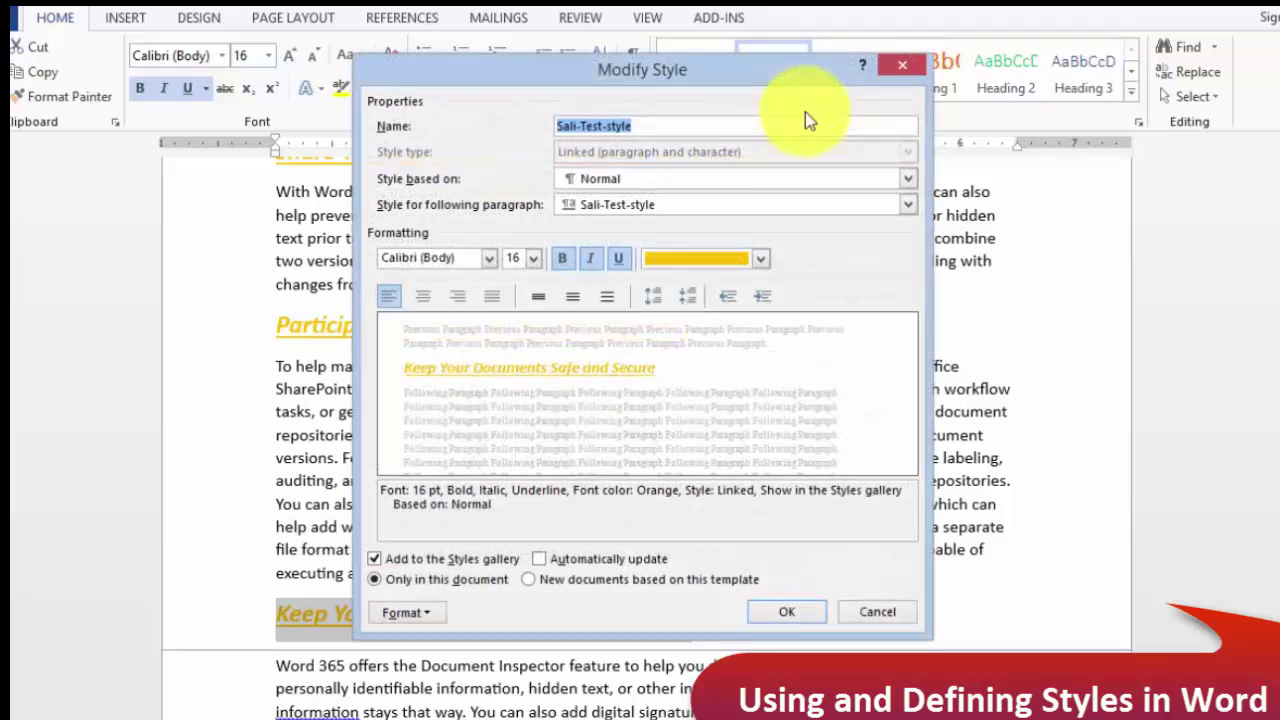
{"action": "left_click", "coordinate": [676, 268]}
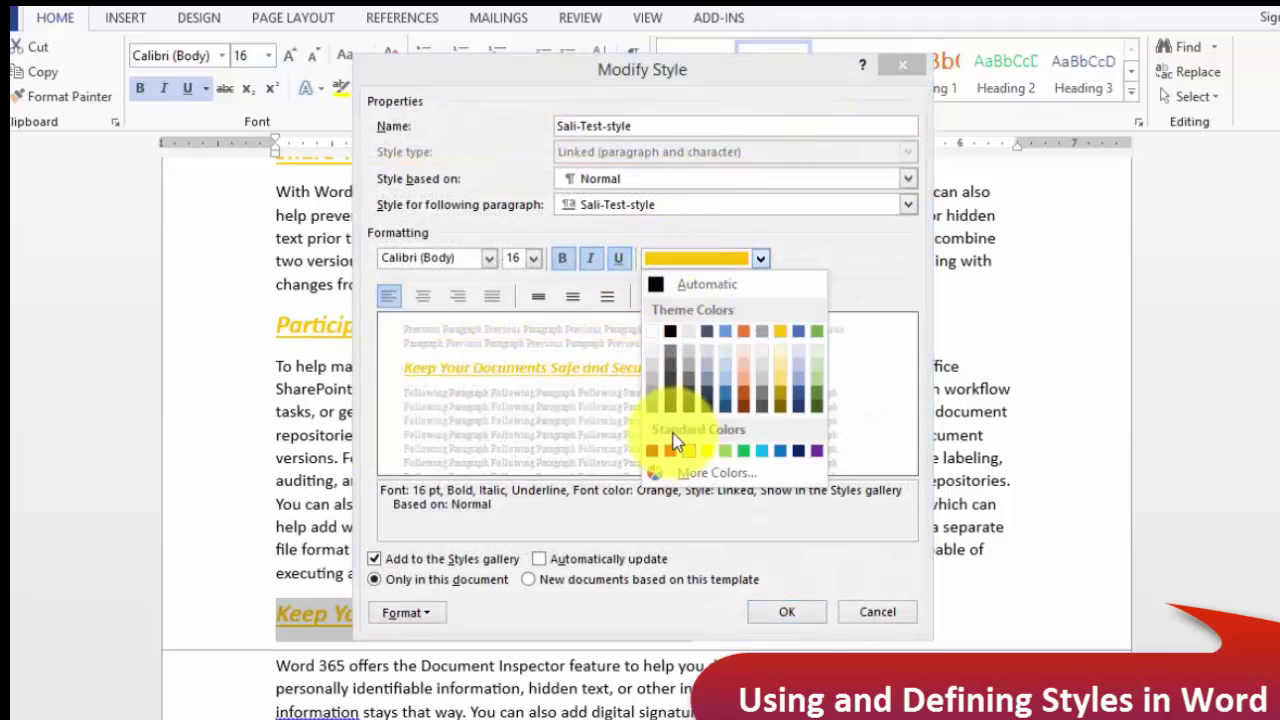
{"action": "left_click", "coordinate": [727, 333]}
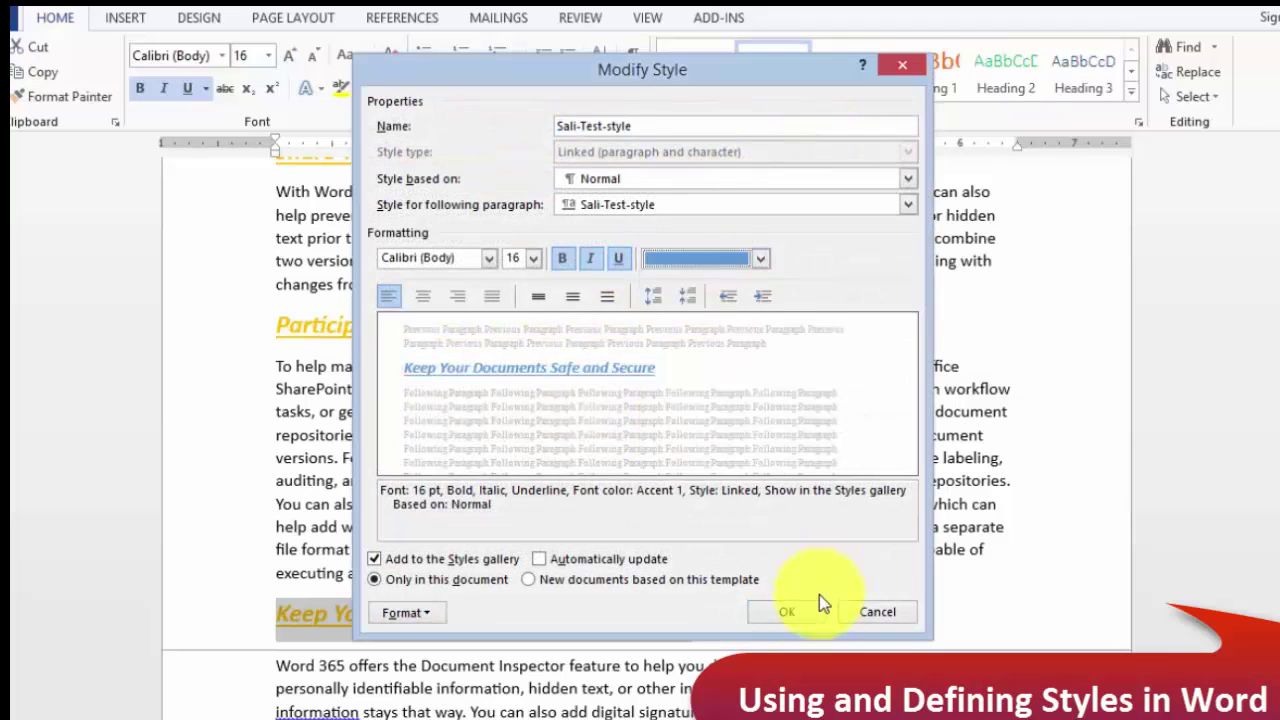
{"action": "left_click", "coordinate": [812, 610]}
{"action": "scroll", "coordinate": [780, 483], "scroll_direction": "up", "scroll_amount": 15}
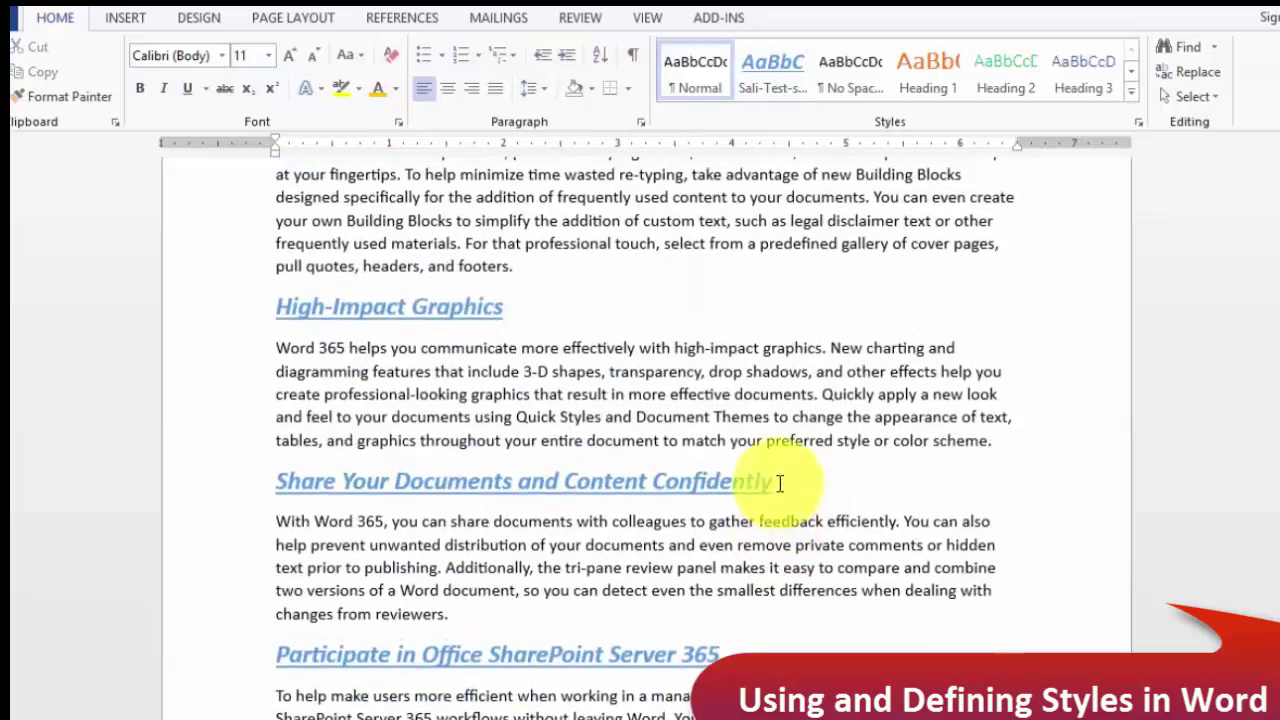
{"action": "scroll", "coordinate": [780, 483], "scroll_direction": "up", "scroll_amount": 10}
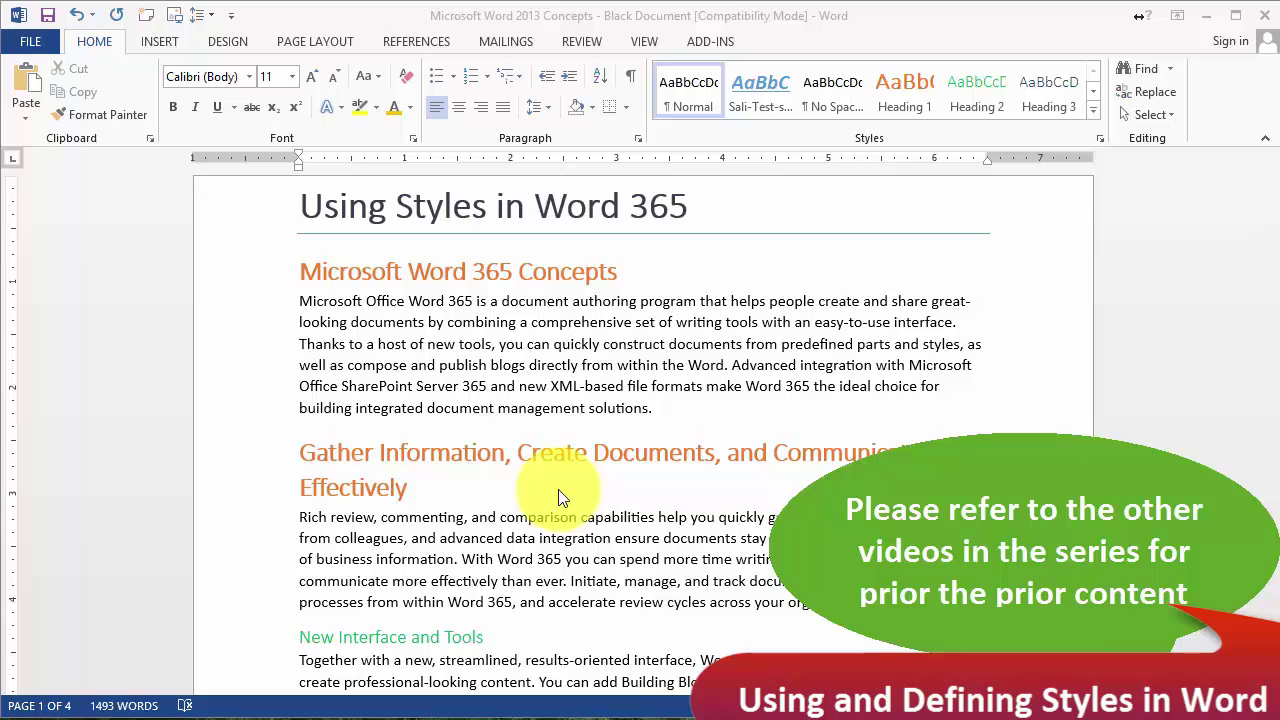
Step: Insert the built-in Integral cover page at the beginning of the document
{"action": "left_click", "coordinate": [306, 272]}
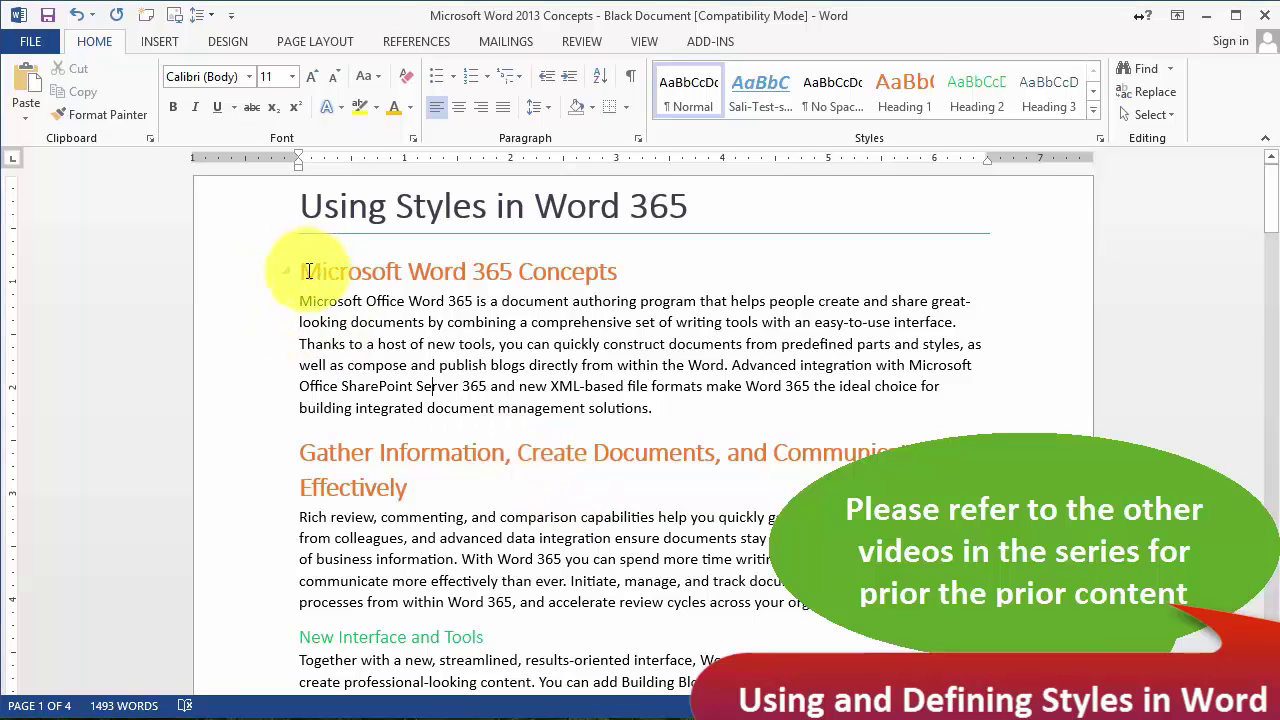
{"action": "left_click", "coordinate": [156, 42]}
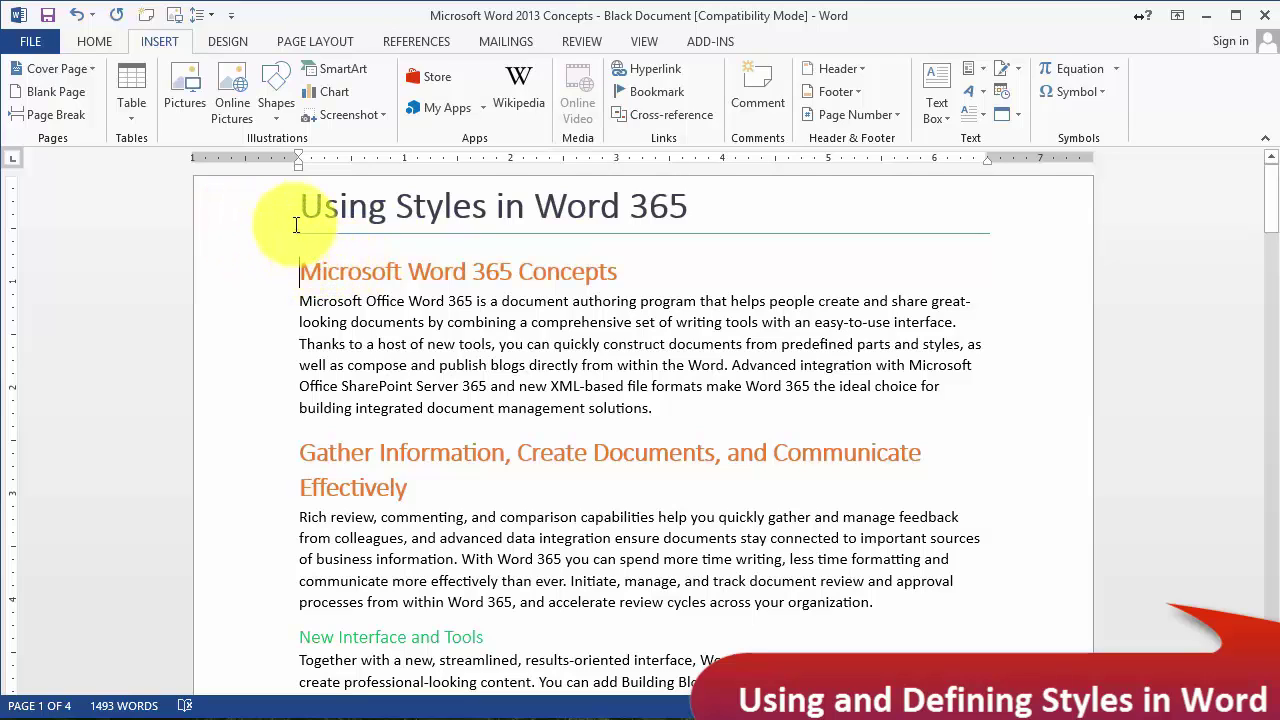
{"action": "left_click", "coordinate": [47, 70]}
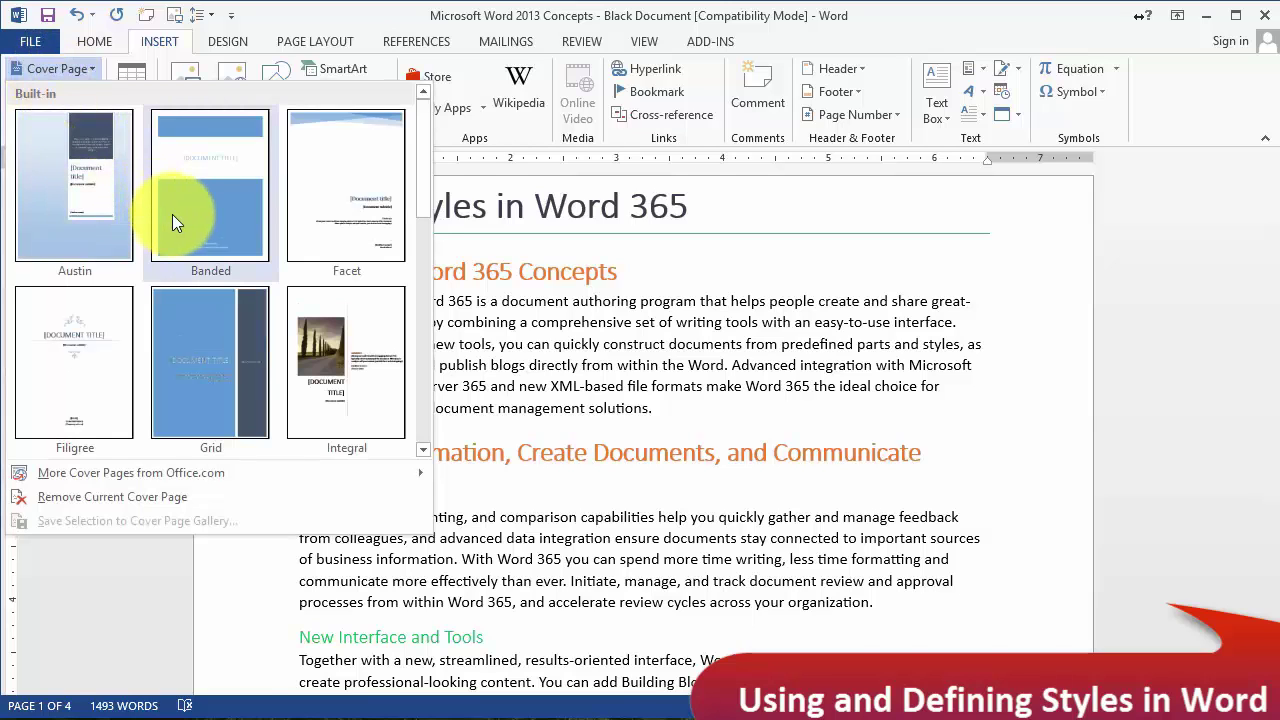
{"action": "left_click", "coordinate": [346, 362]}
Step: Examine the inserted cover page and how the following pages break around their headings
{"action": "scroll", "coordinate": [808, 414], "scroll_direction": "down", "scroll_amount": 5}
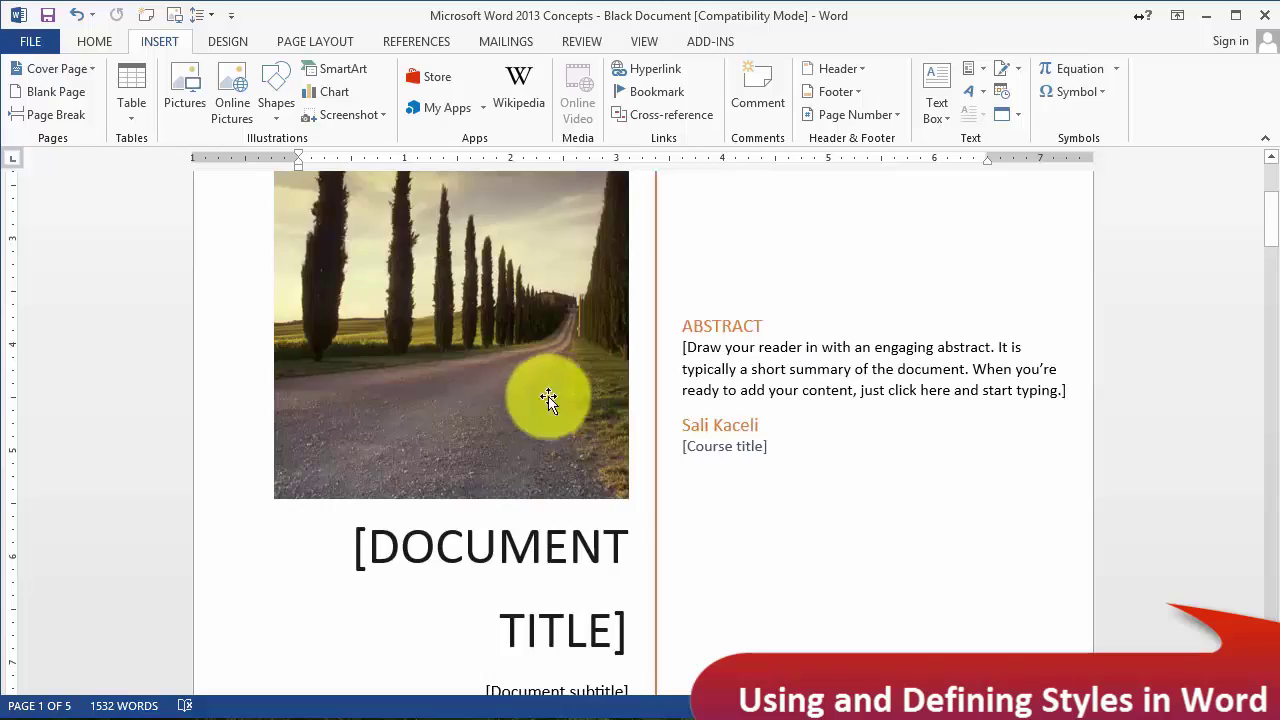
{"action": "scroll", "coordinate": [846, 451], "scroll_direction": "down", "scroll_amount": 5}
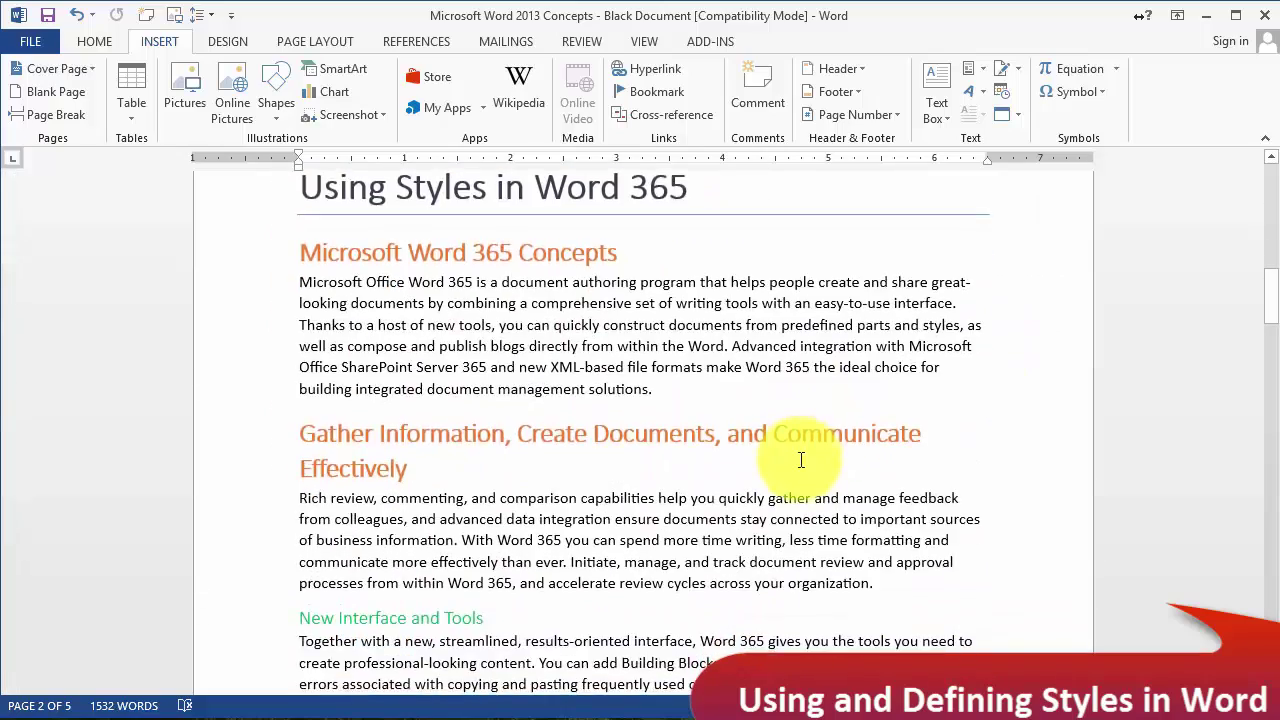
{"action": "scroll", "coordinate": [801, 459], "scroll_direction": "up", "scroll_amount": 2}
{"action": "scroll", "coordinate": [801, 459], "scroll_direction": "up", "scroll_amount": 7}
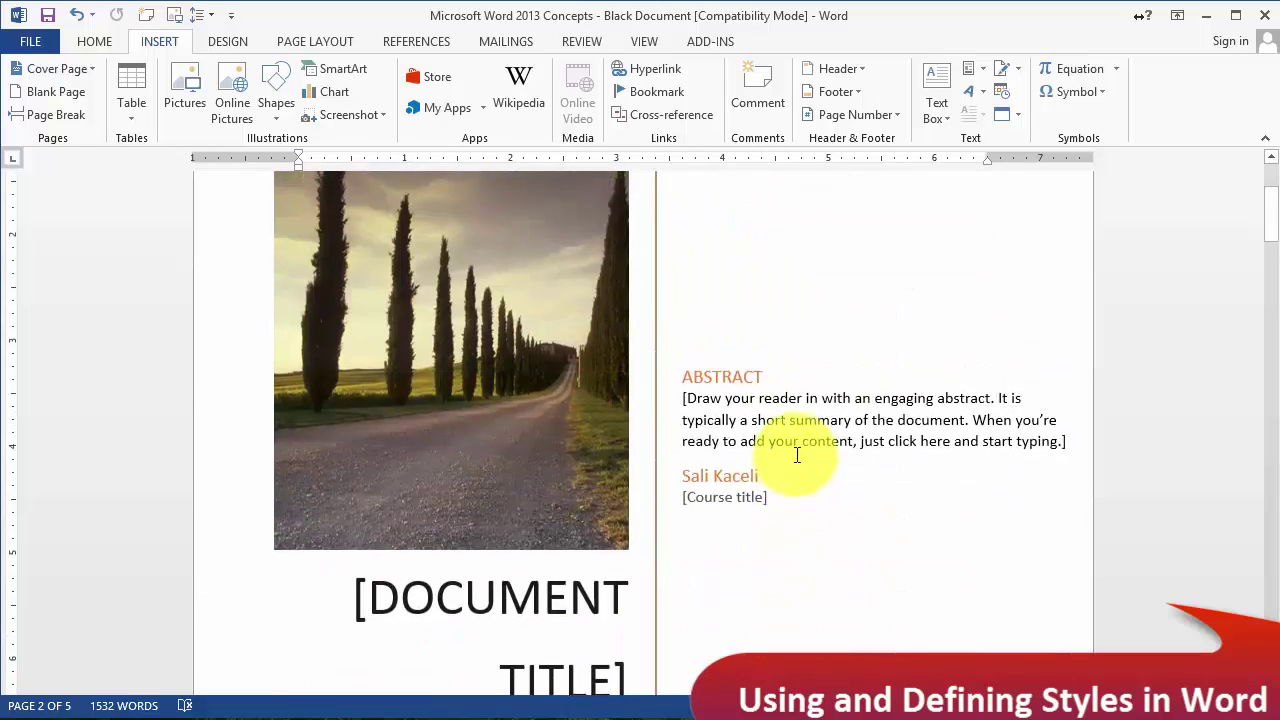
{"action": "scroll", "coordinate": [795, 470], "scroll_direction": "down", "scroll_amount": 4}
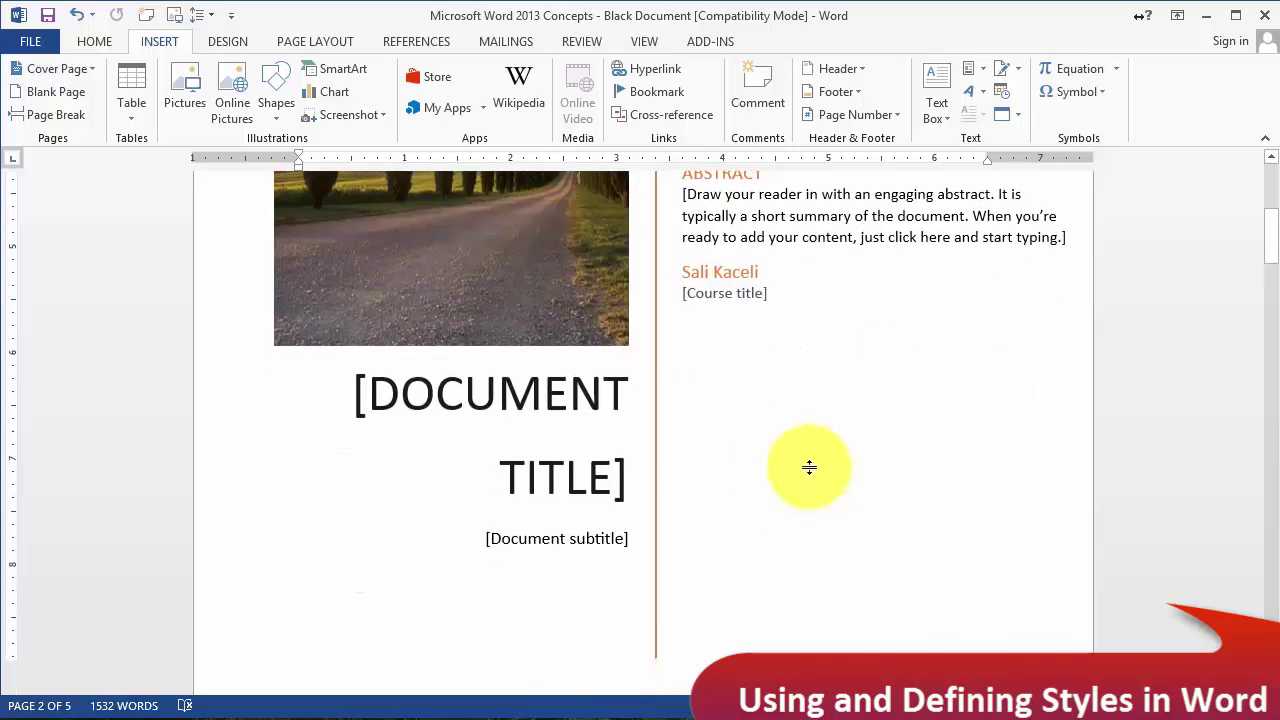
{"action": "scroll", "coordinate": [808, 480], "scroll_direction": "down", "scroll_amount": 6}
{"action": "scroll", "coordinate": [786, 466], "scroll_direction": "up", "scroll_amount": 7}
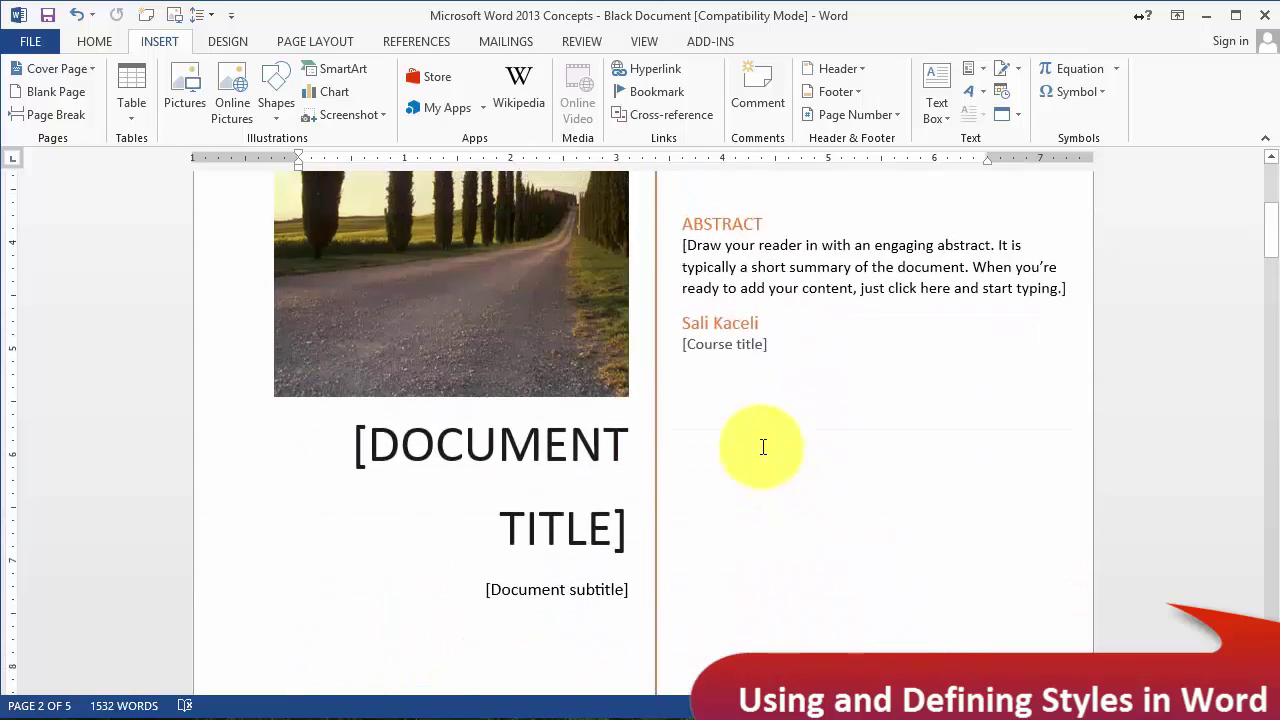
{"action": "scroll", "coordinate": [763, 447], "scroll_direction": "down", "scroll_amount": 10}
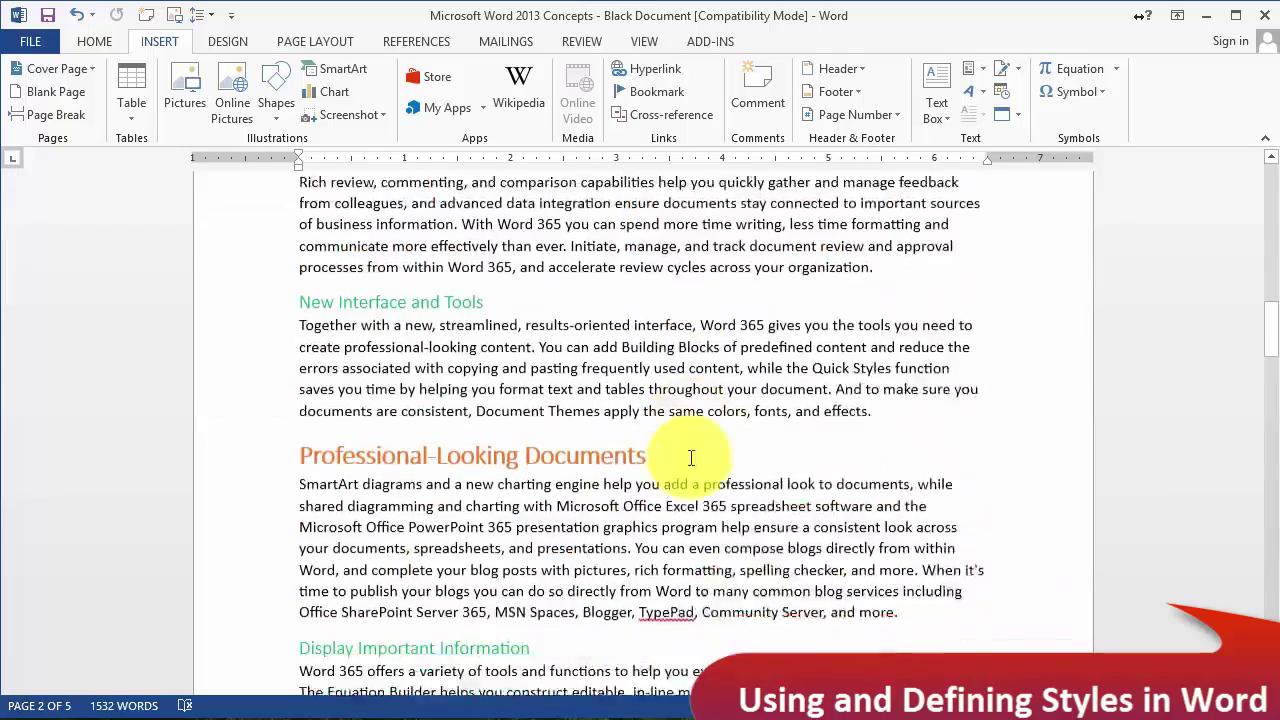
{"action": "scroll", "coordinate": [690, 457], "scroll_direction": "down", "scroll_amount": 1}
{"action": "scroll", "coordinate": [690, 460], "scroll_direction": "up", "scroll_amount": 8}
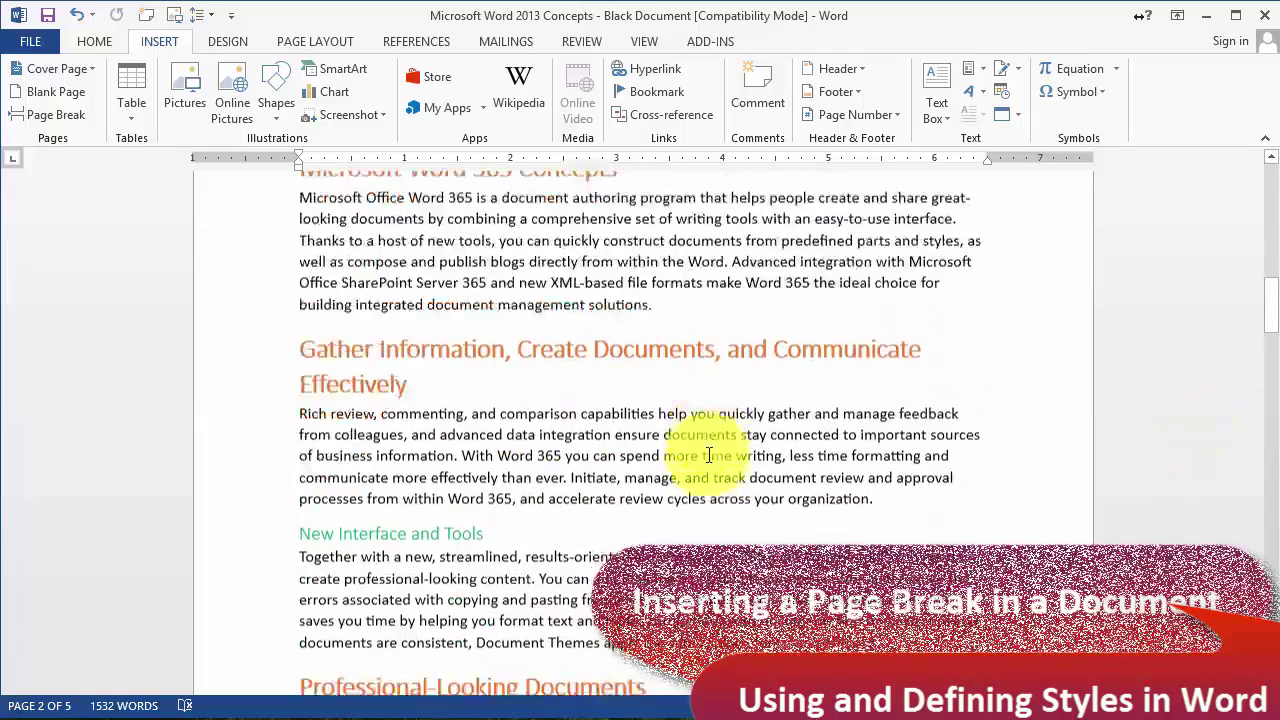
{"action": "scroll", "coordinate": [663, 492], "scroll_direction": "down", "scroll_amount": 5}
{"action": "scroll", "coordinate": [663, 492], "scroll_direction": "down", "scroll_amount": 20}
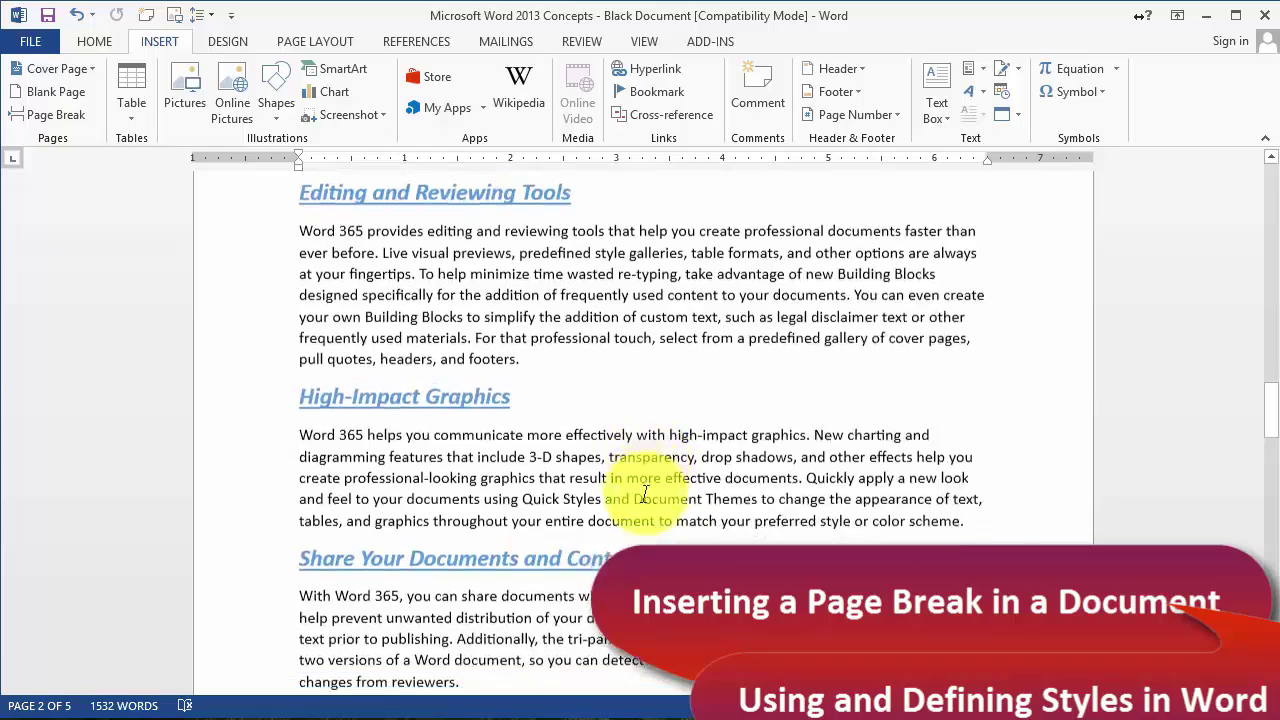
{"action": "scroll", "coordinate": [632, 518], "scroll_direction": "down", "scroll_amount": 8}
{"action": "scroll", "coordinate": [632, 513], "scroll_direction": "up", "scroll_amount": 12}
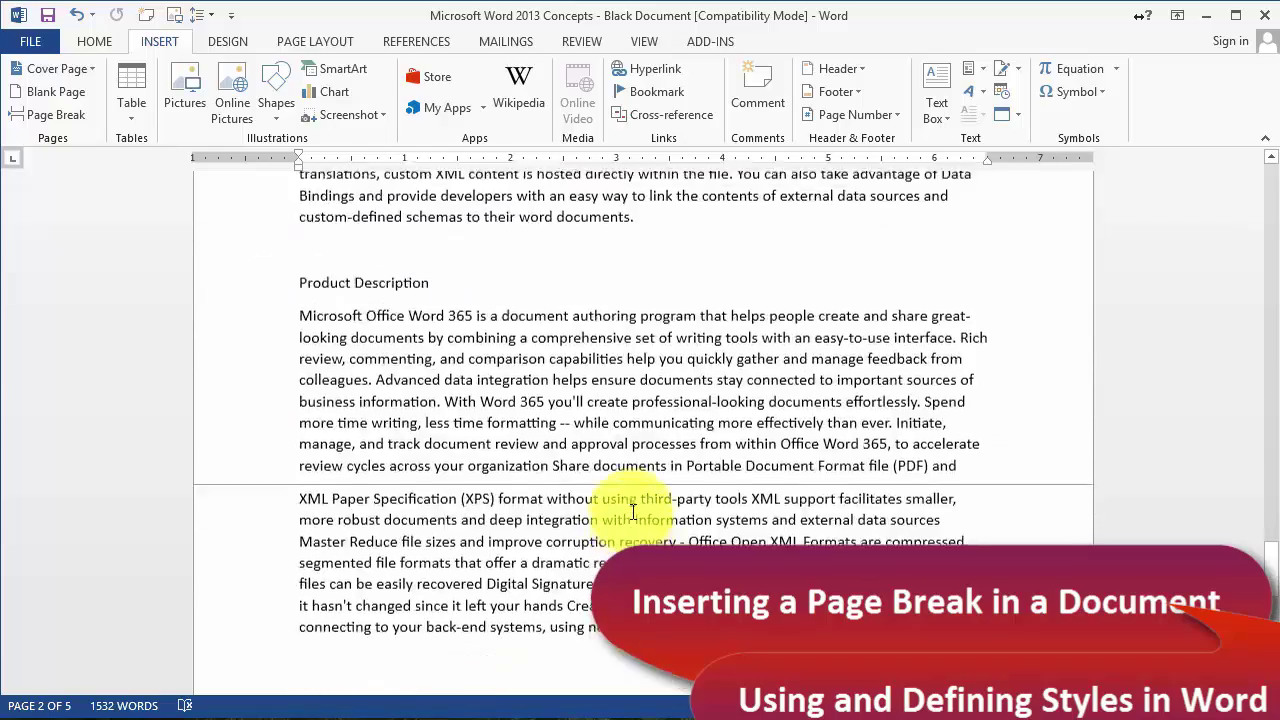
{"action": "scroll", "coordinate": [632, 513], "scroll_direction": "up", "scroll_amount": 4}
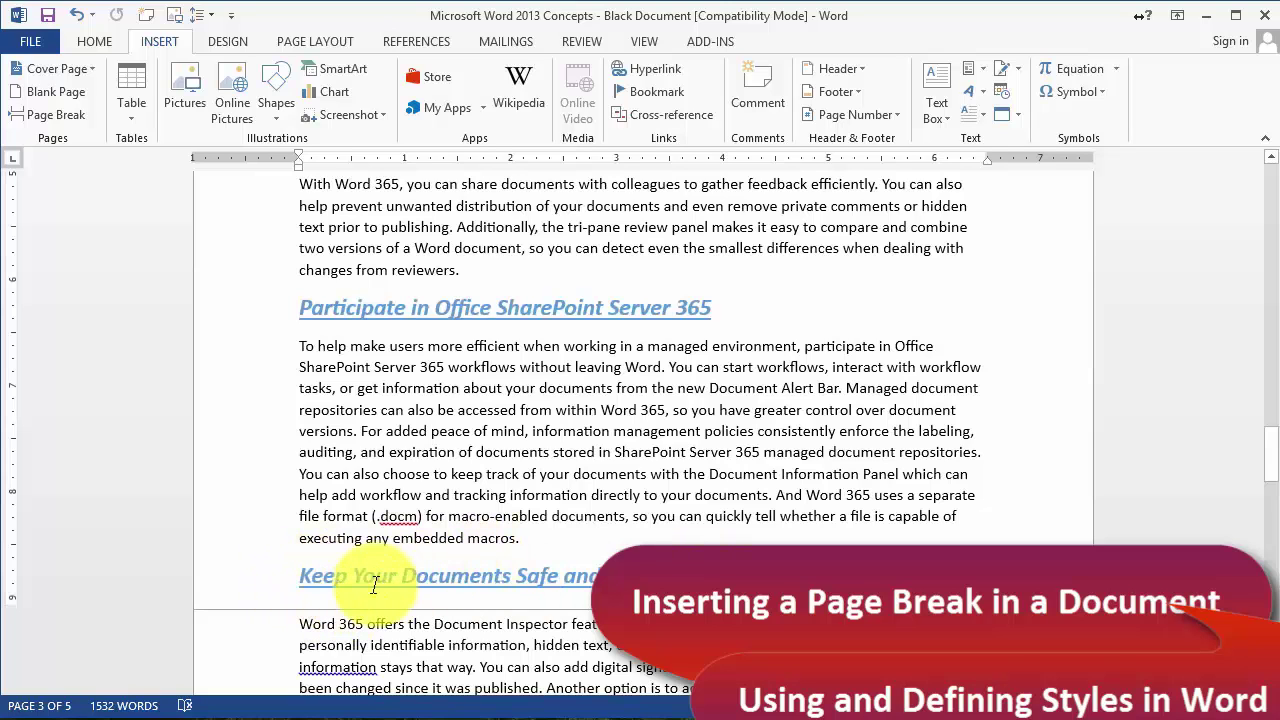
Step: Insert a page break directly before the heading "Keep Your Documents Safe and Secure"
{"action": "scroll", "coordinate": [595, 610], "scroll_direction": "down", "scroll_amount": 1}
{"action": "scroll", "coordinate": [640, 600], "scroll_direction": "down", "scroll_amount": 2}
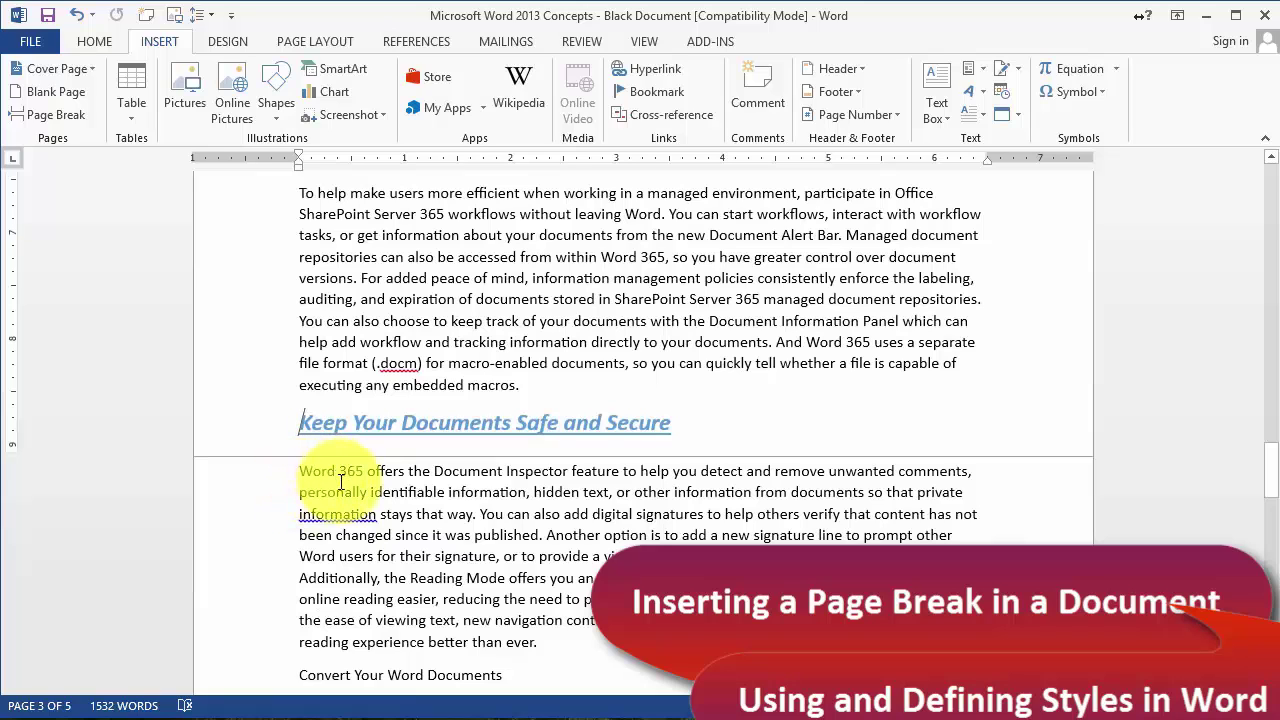
{"action": "left_click_drag", "start_coordinate": [300, 474], "coordinate": [400, 471]}
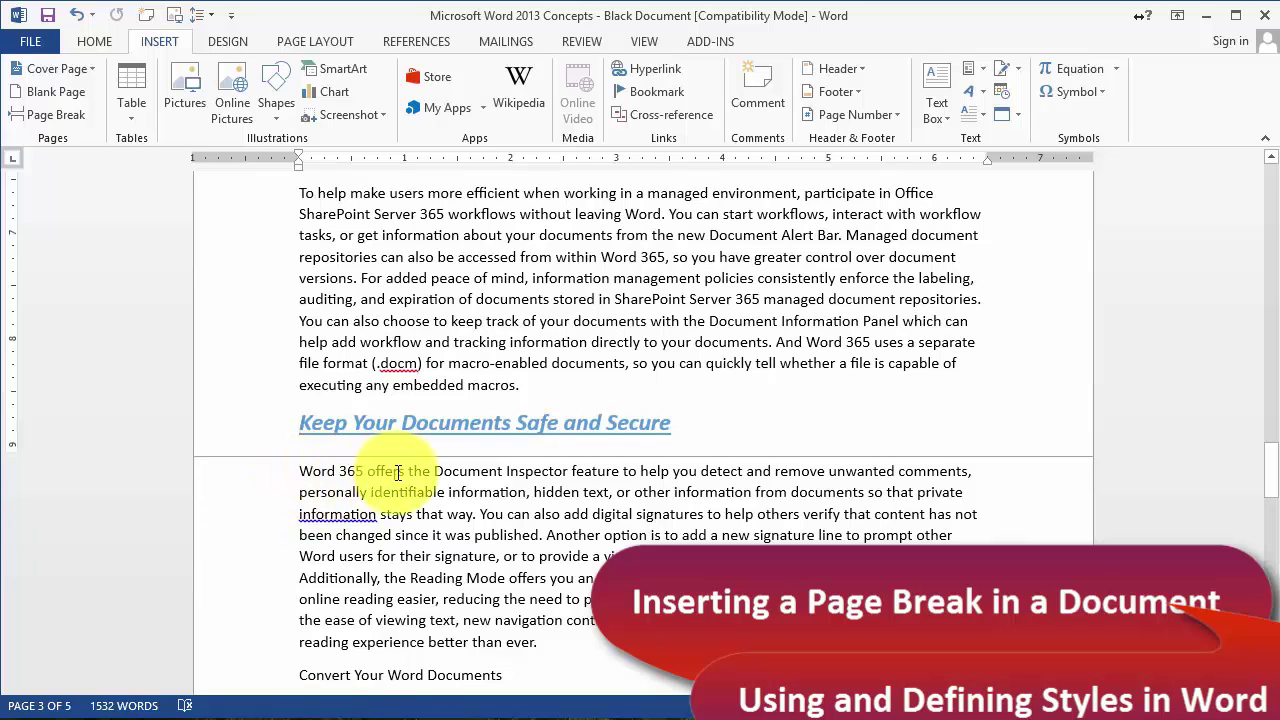
{"action": "left_click", "coordinate": [296, 425]}
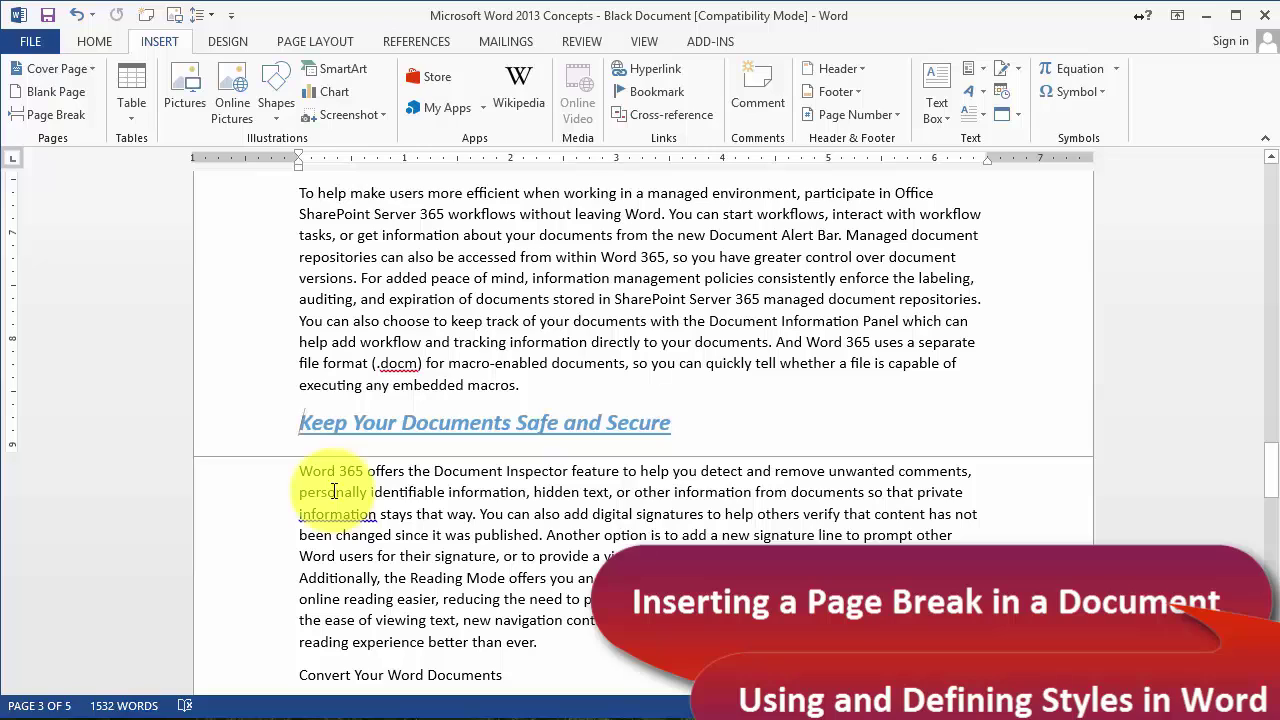
{"action": "left_click", "coordinate": [38, 114]}
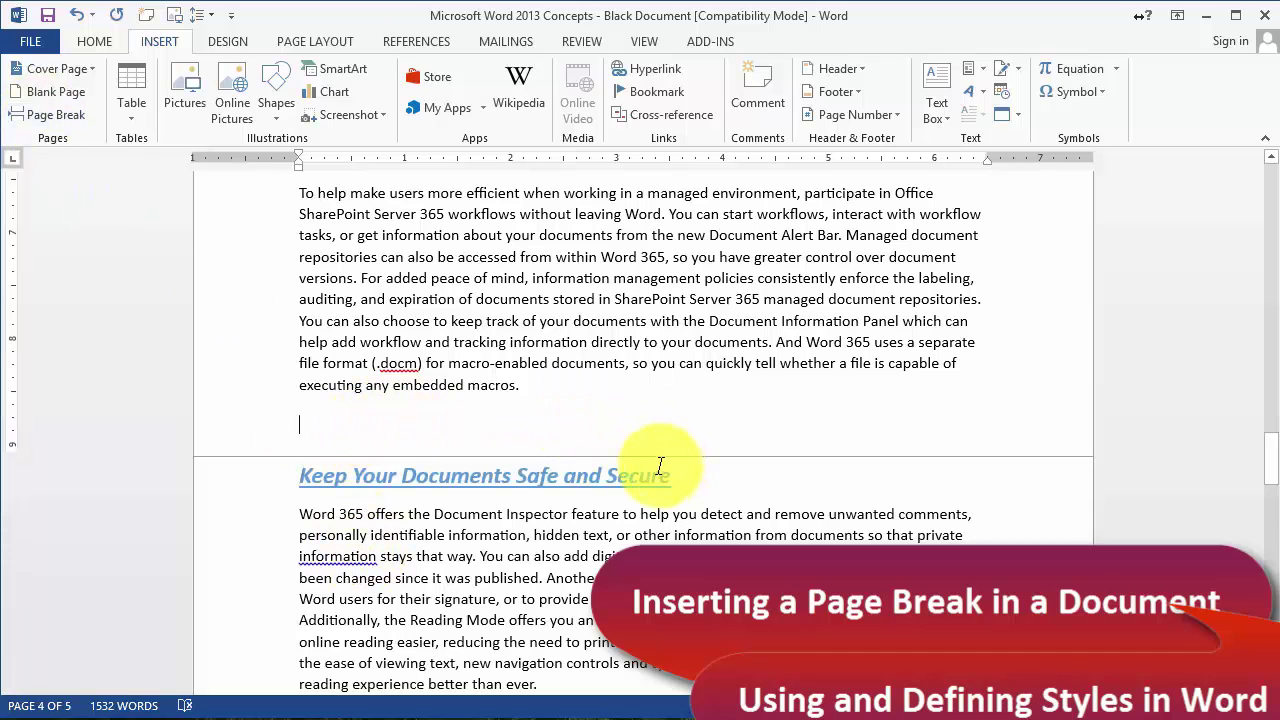
{"action": "left_click", "coordinate": [388, 413]}
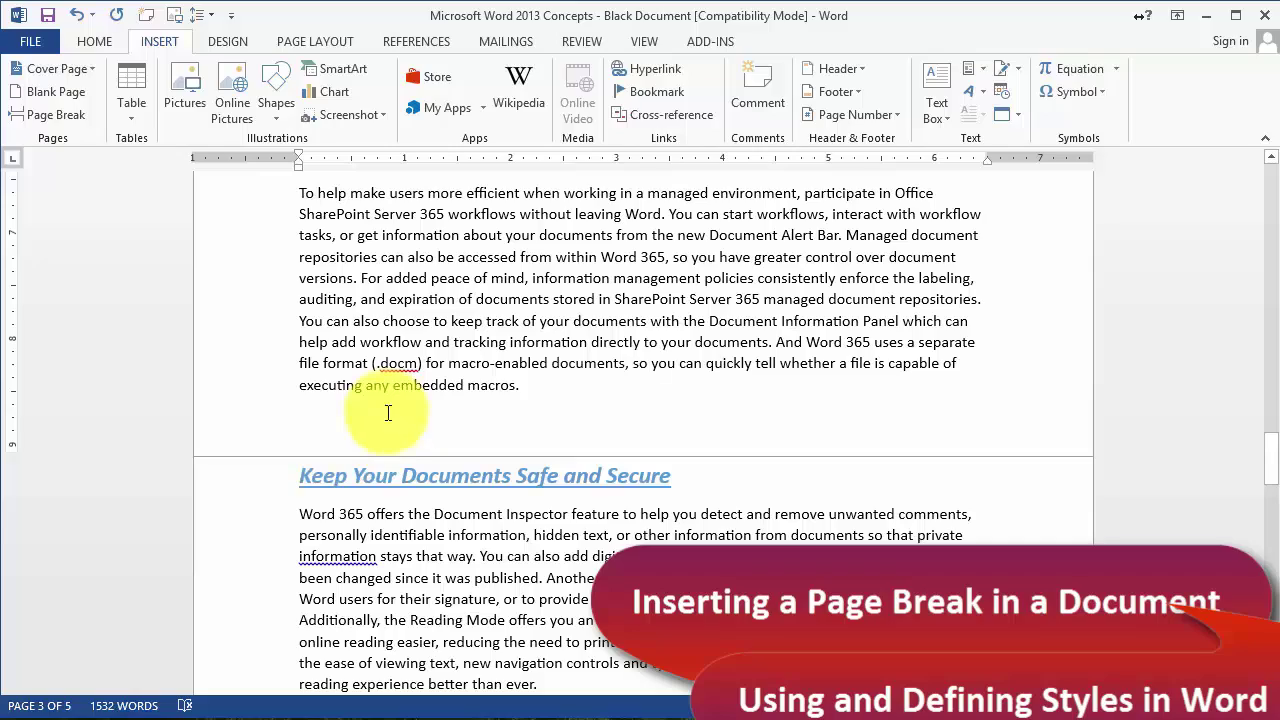
Step: Add two placeholder lines, "Fsdfsfdsfsfsfsfsd" and "fsdfsdfsfsfsfsdfs", before the page break that precedes "Keep Your Documents Safe and Secure"
{"action": "type", "text": "fsdfsfdsfsfsfsfsd"}
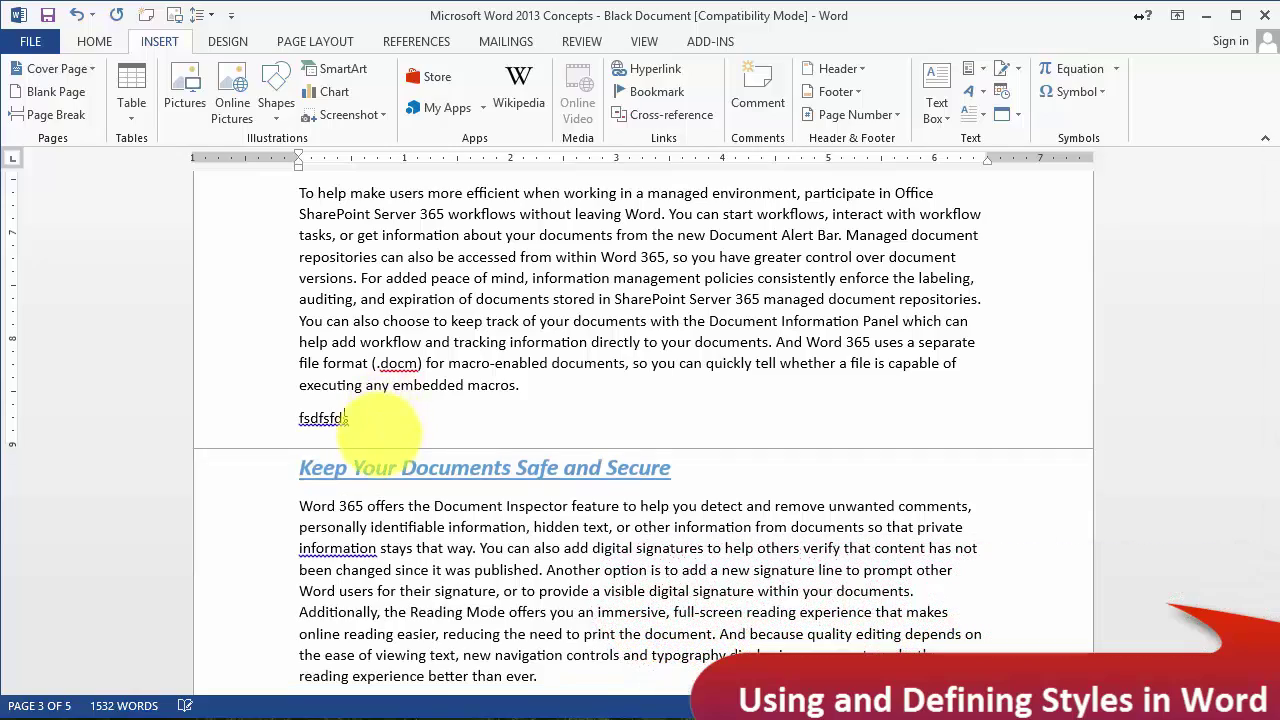
{"action": "key", "text": "ctrl+Return"}
{"action": "type", "text": "fsdfsdfsf"}
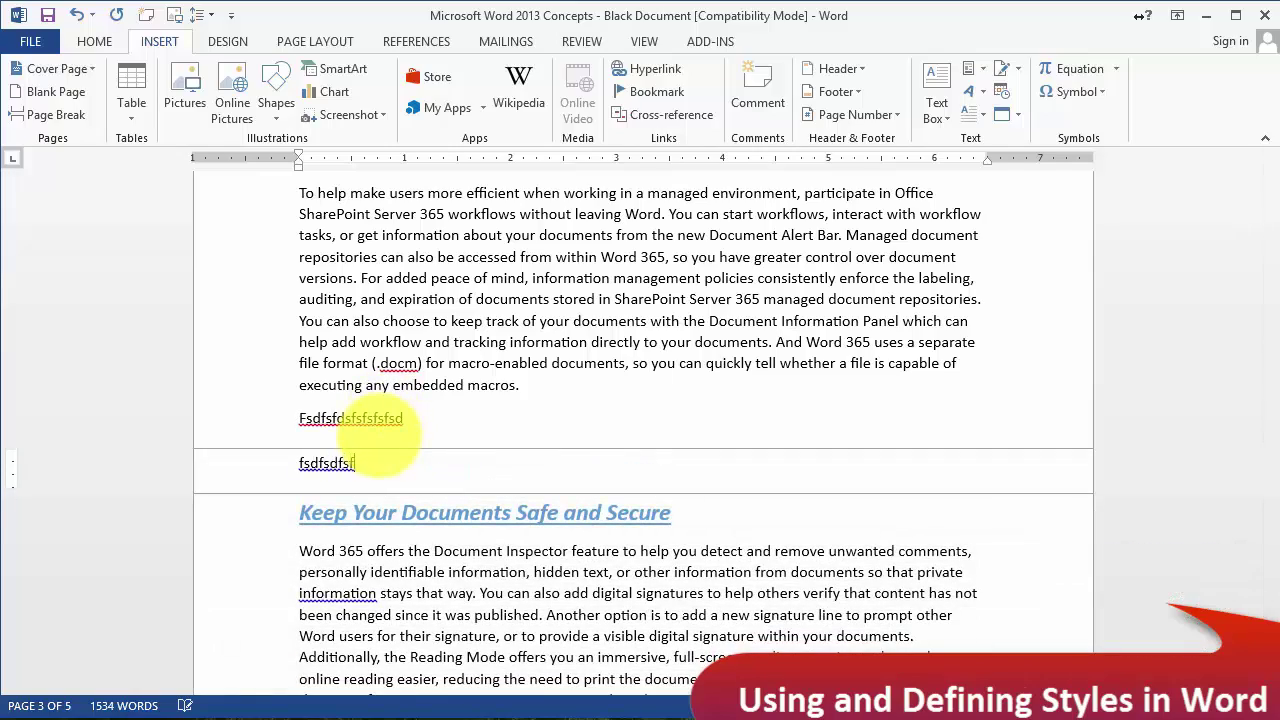
{"action": "type", "text": "sfsdfs"}
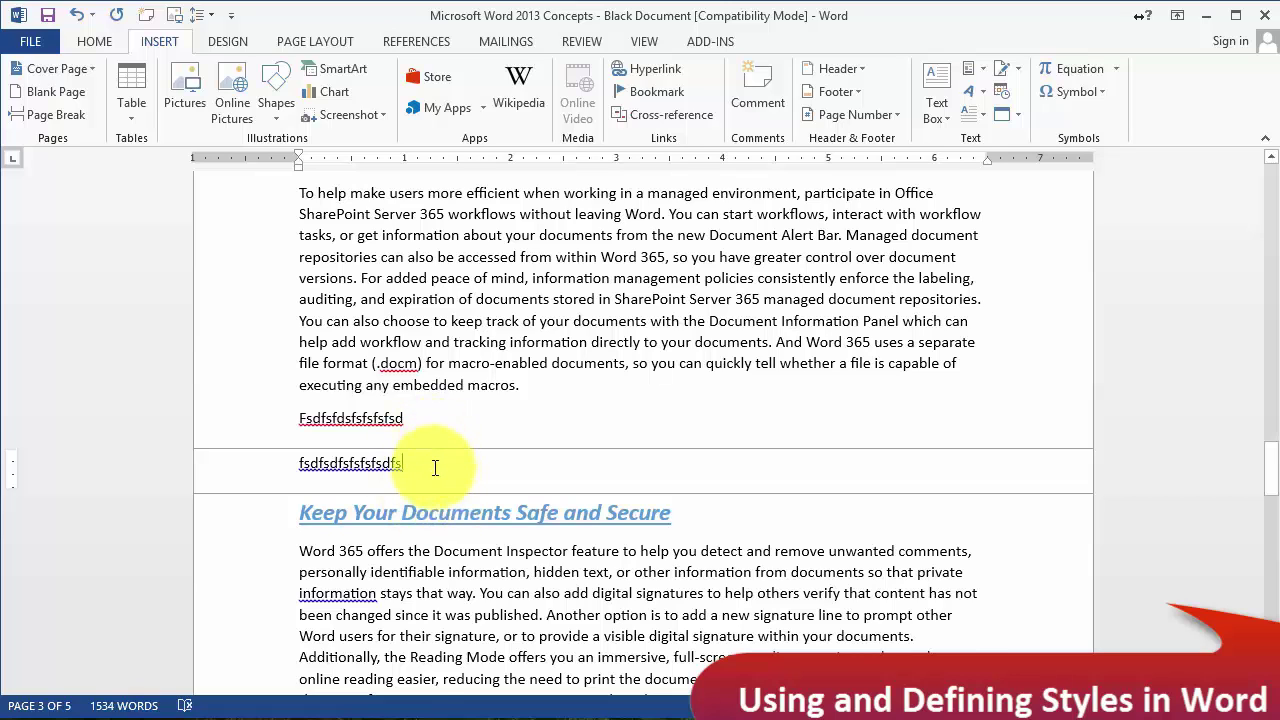
{"action": "scroll", "coordinate": [432, 469], "scroll_direction": "down", "scroll_amount": 1}
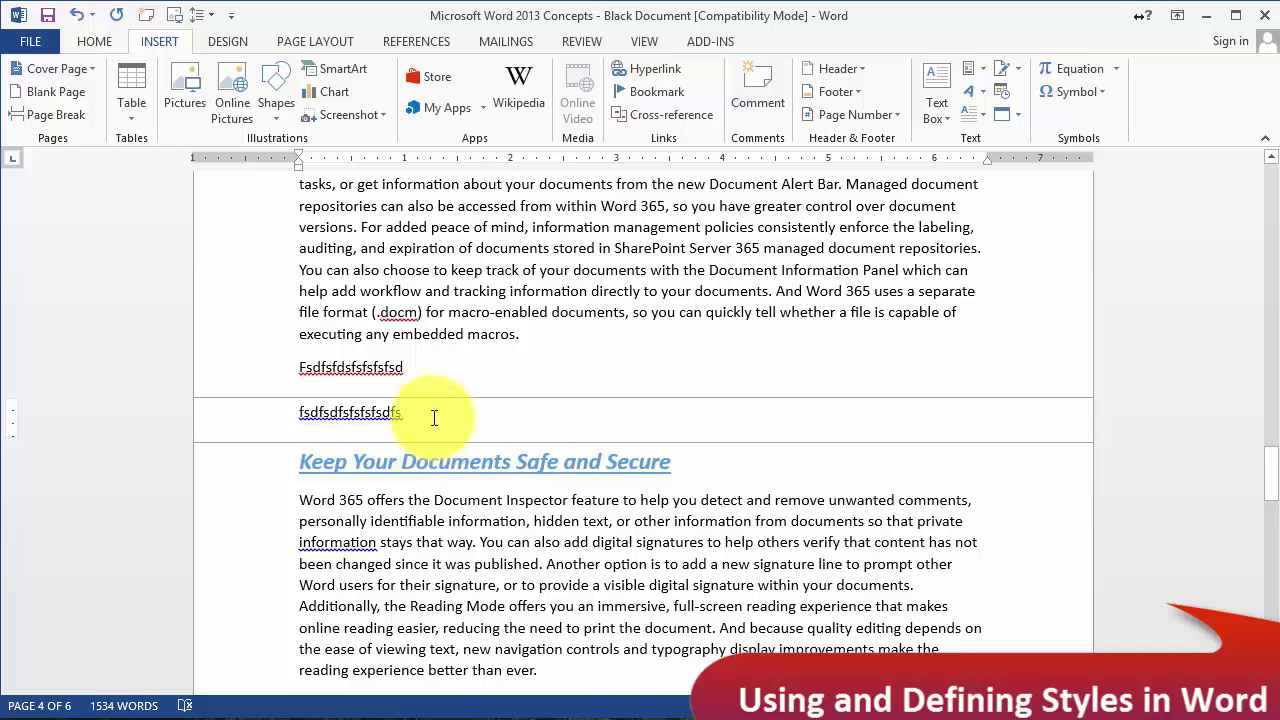
Step: Show the formatting marks and delete the page break before the heading "Keep Your Documents Safe and Secure"
{"action": "left_click", "coordinate": [307, 451]}
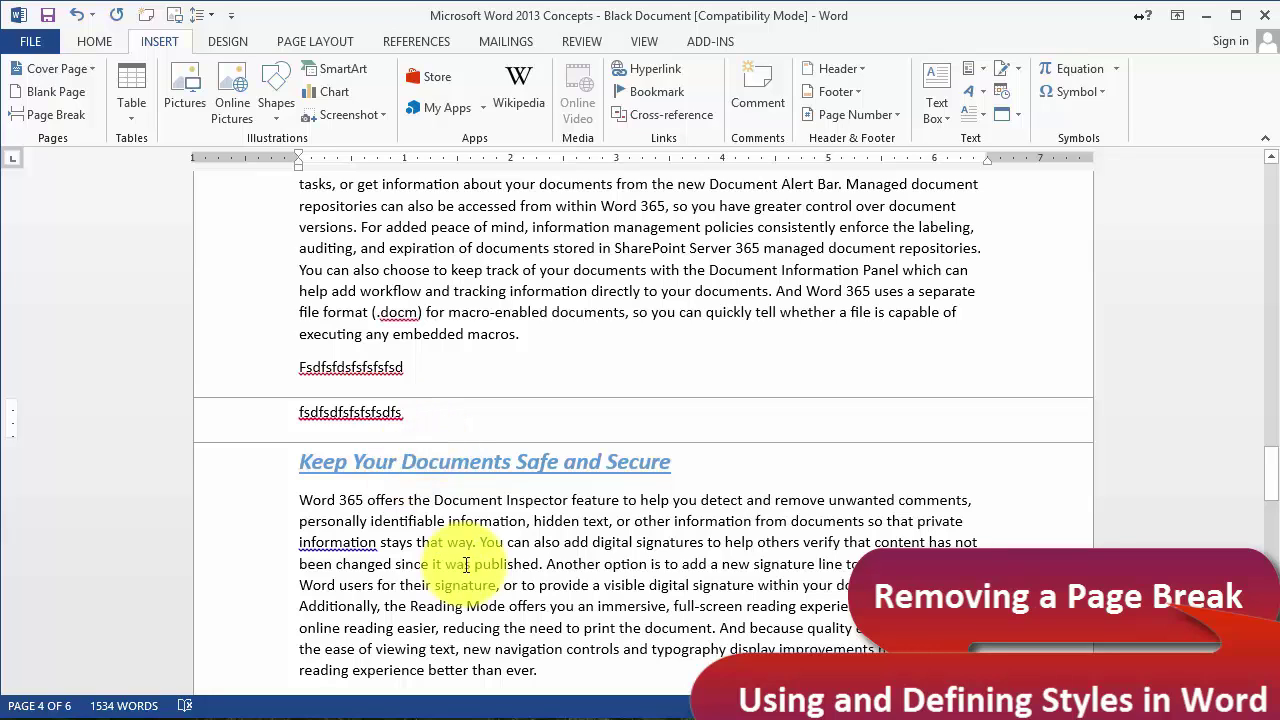
{"action": "left_click", "coordinate": [95, 40]}
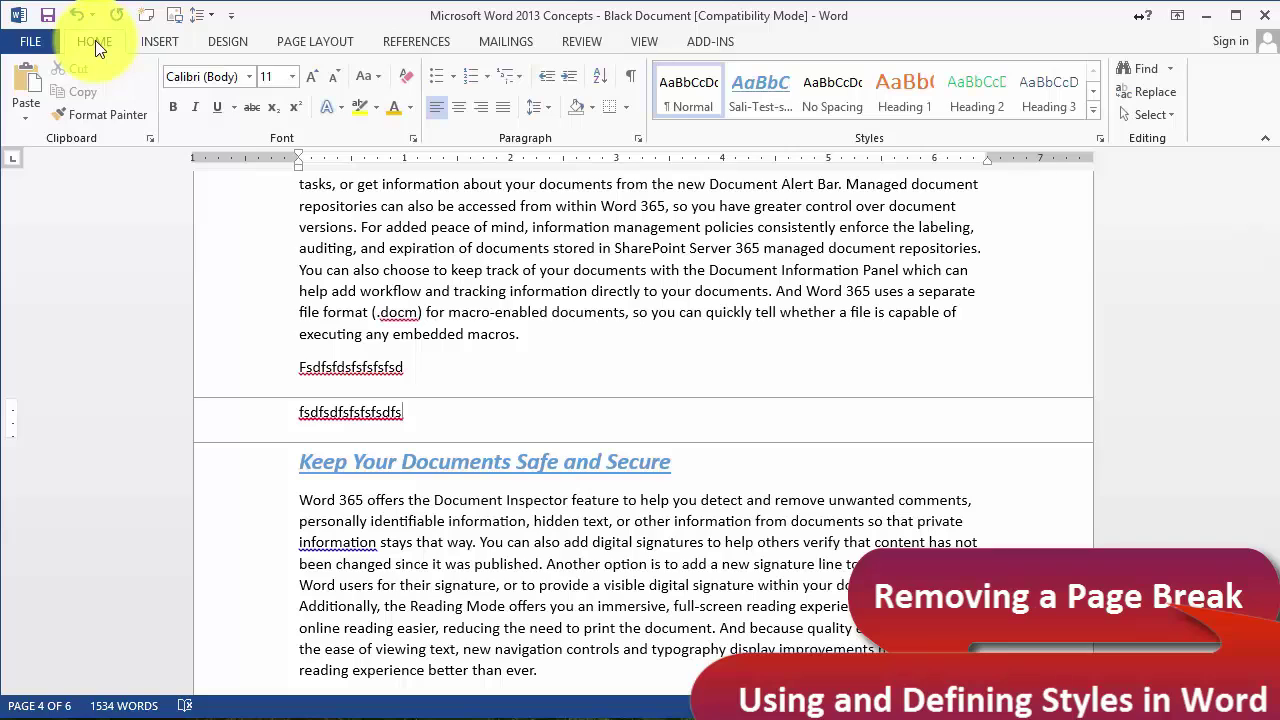
{"action": "left_click", "coordinate": [627, 85]}
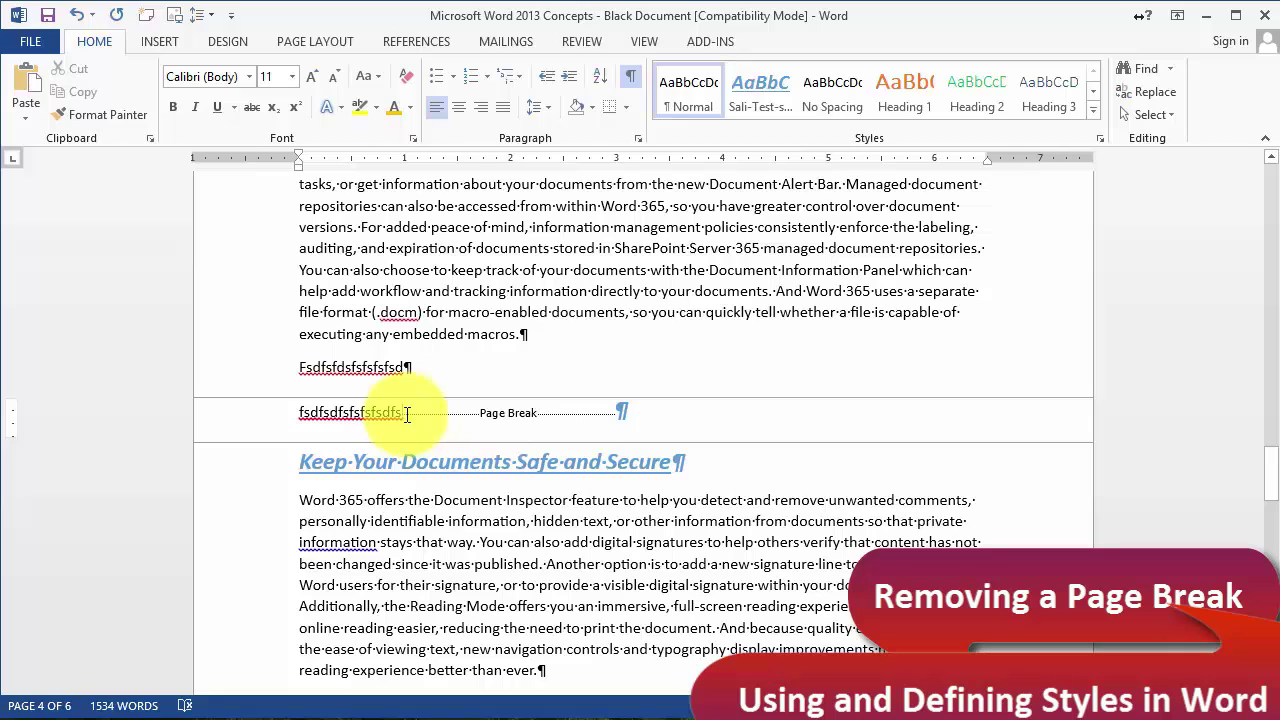
{"action": "double_click", "coordinate": [528, 416]}
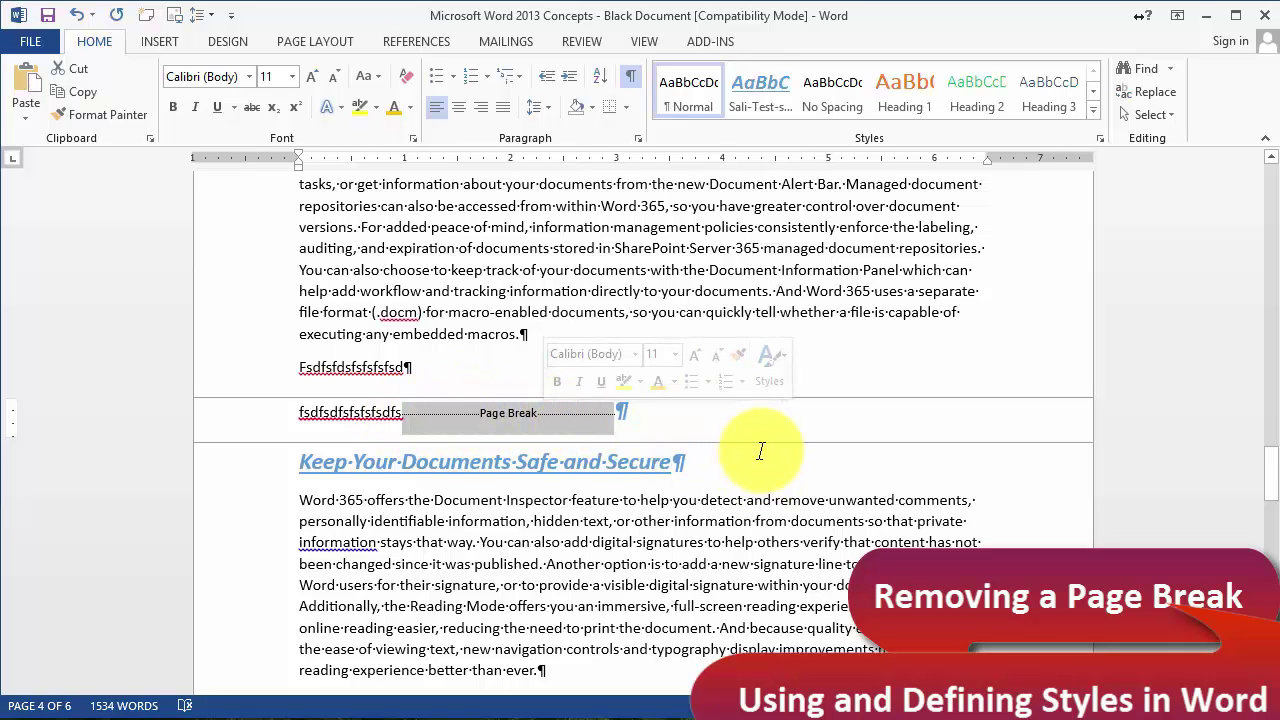
{"action": "key", "text": "Delete"}
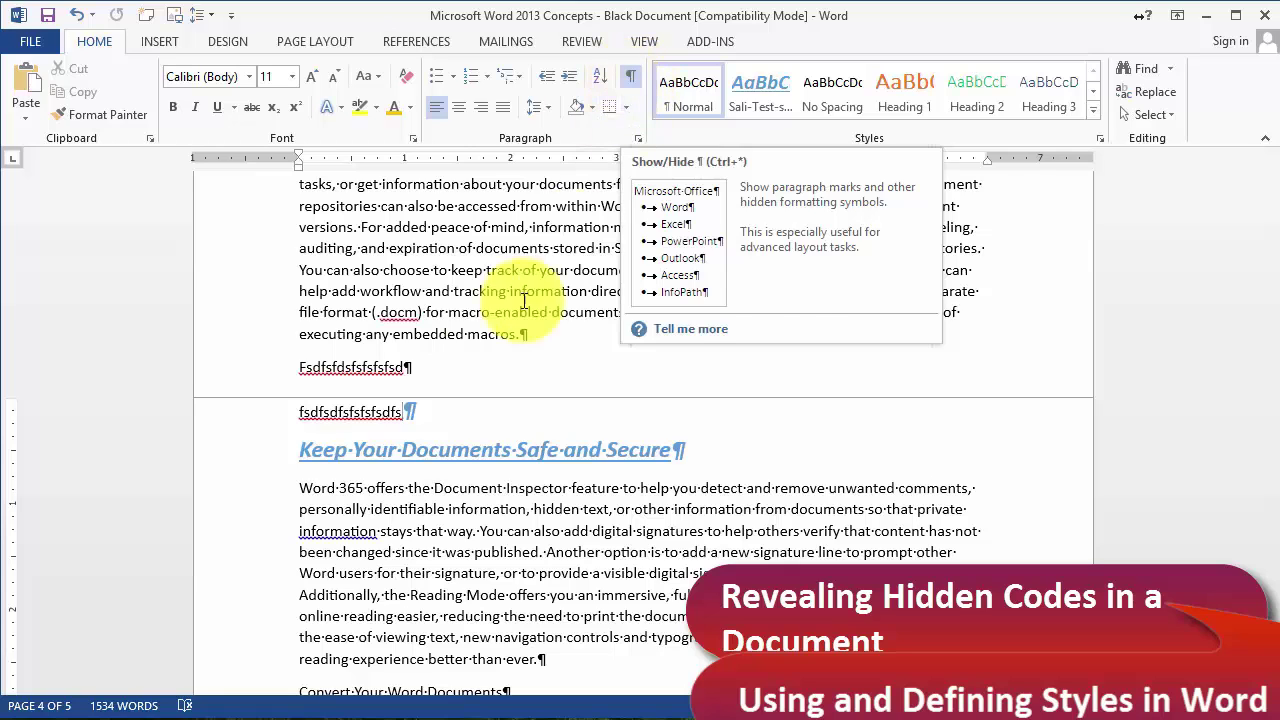
Step: Check the paragraph mark after "Keep Your Documents Safe and Secure" and hide the formatting marks again
{"action": "left_click", "coordinate": [476, 550]}
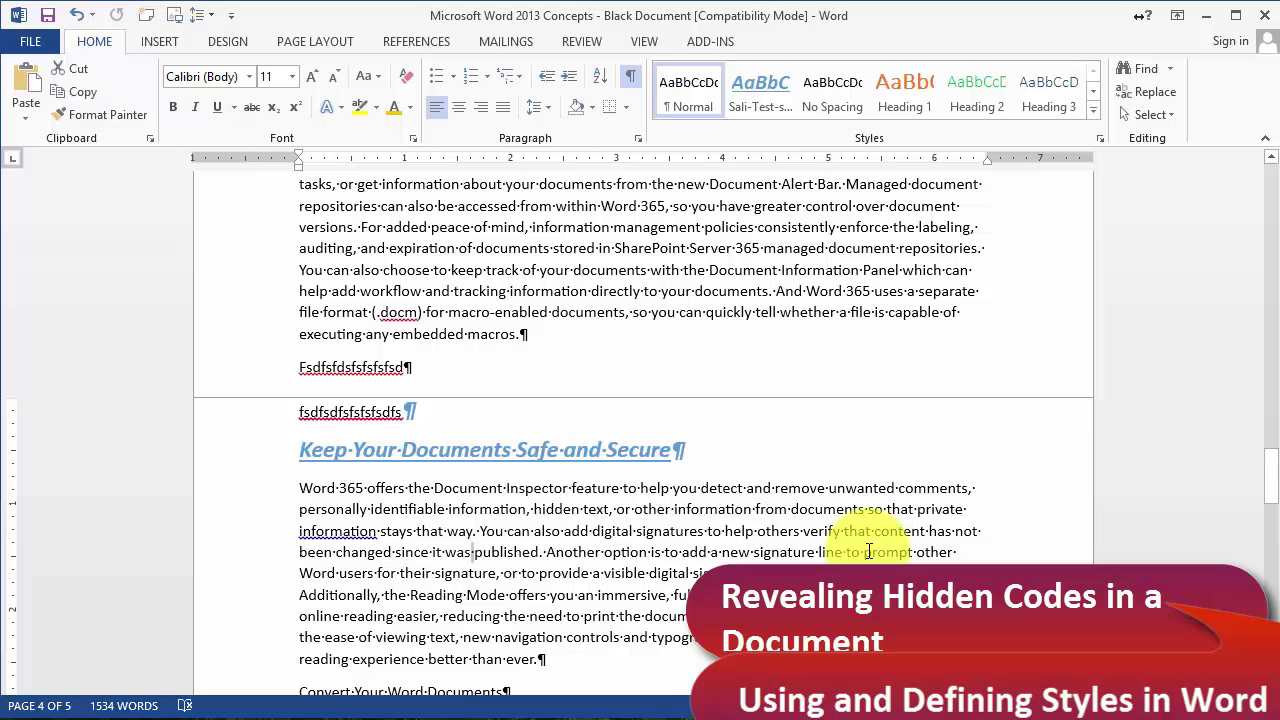
{"action": "left_click", "coordinate": [700, 456]}
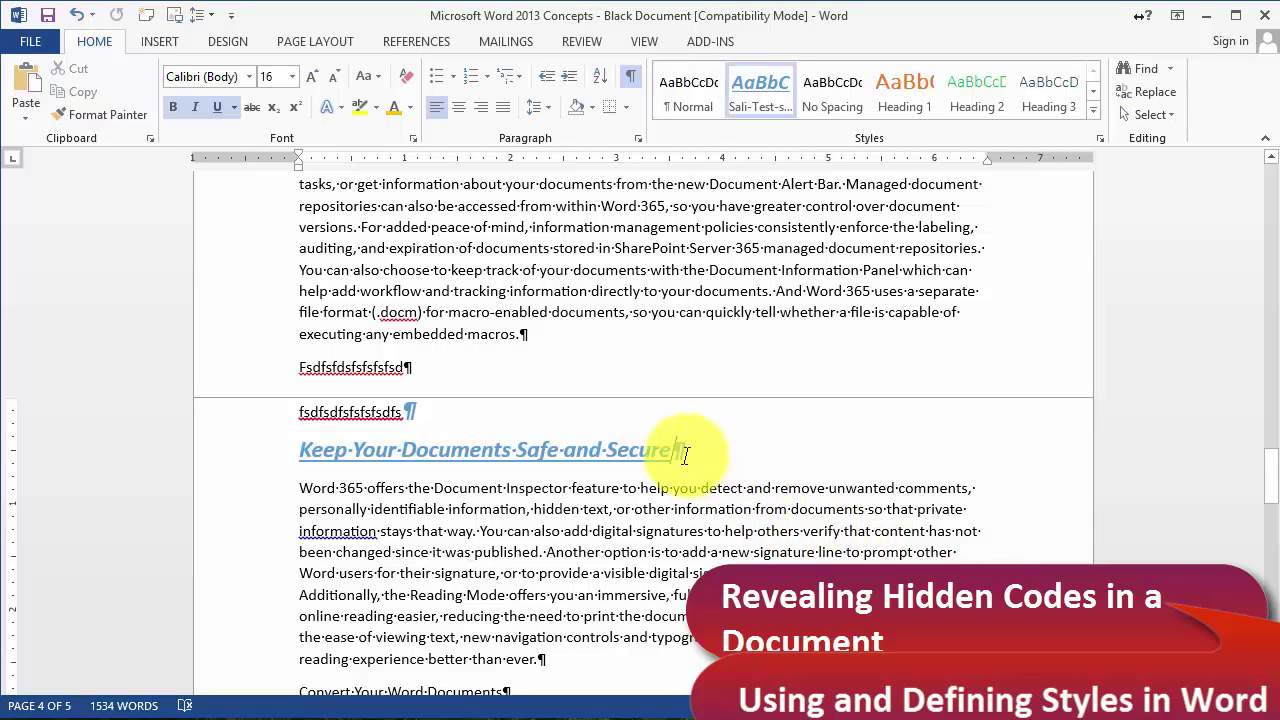
{"action": "left_click", "coordinate": [630, 76]}
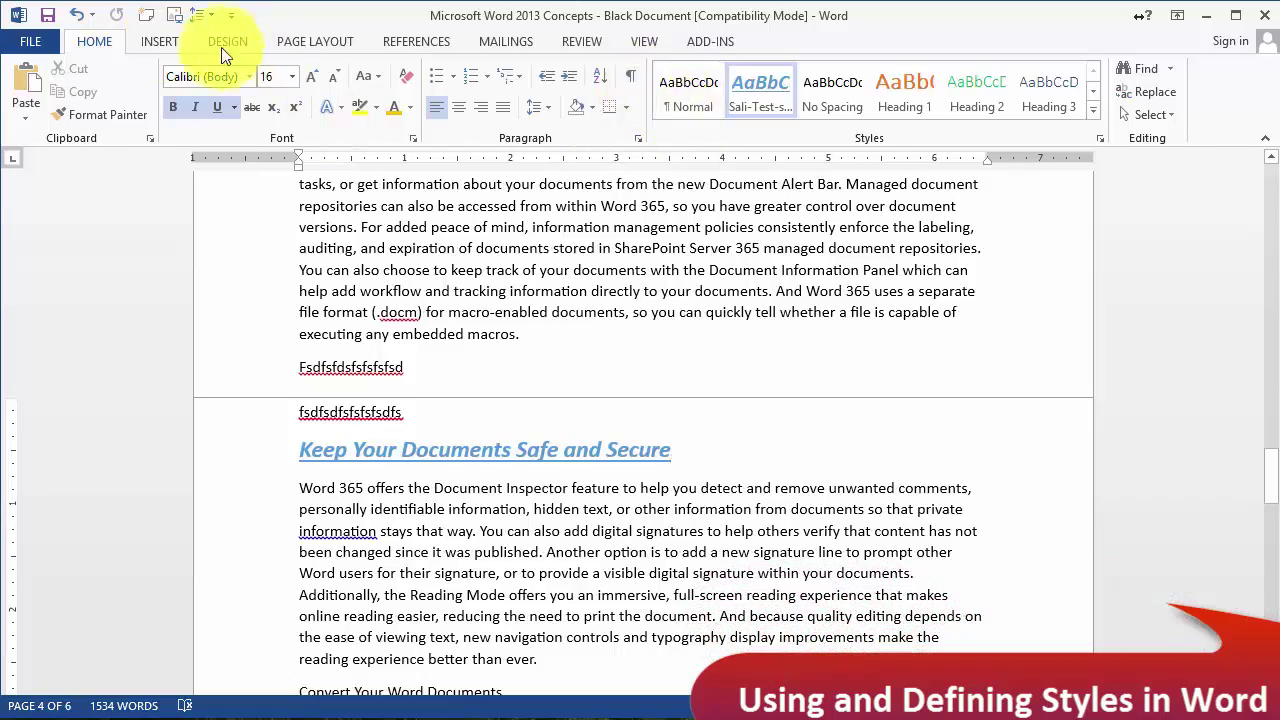
Step: Insert a table of four columns and three rows below the "Microsoft Word 365 Concepts" paragraph
{"action": "left_click", "coordinate": [153, 39]}
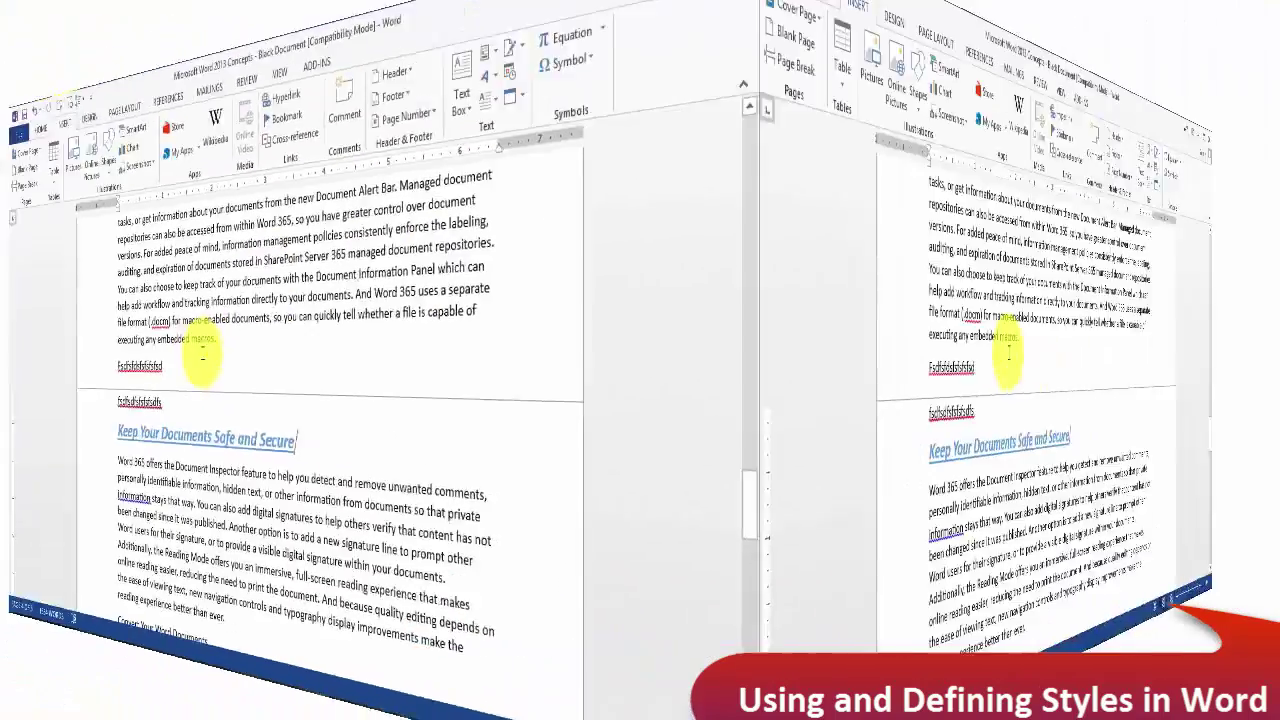
{"action": "scroll", "coordinate": [504, 342], "scroll_direction": "up", "scroll_amount": 5}
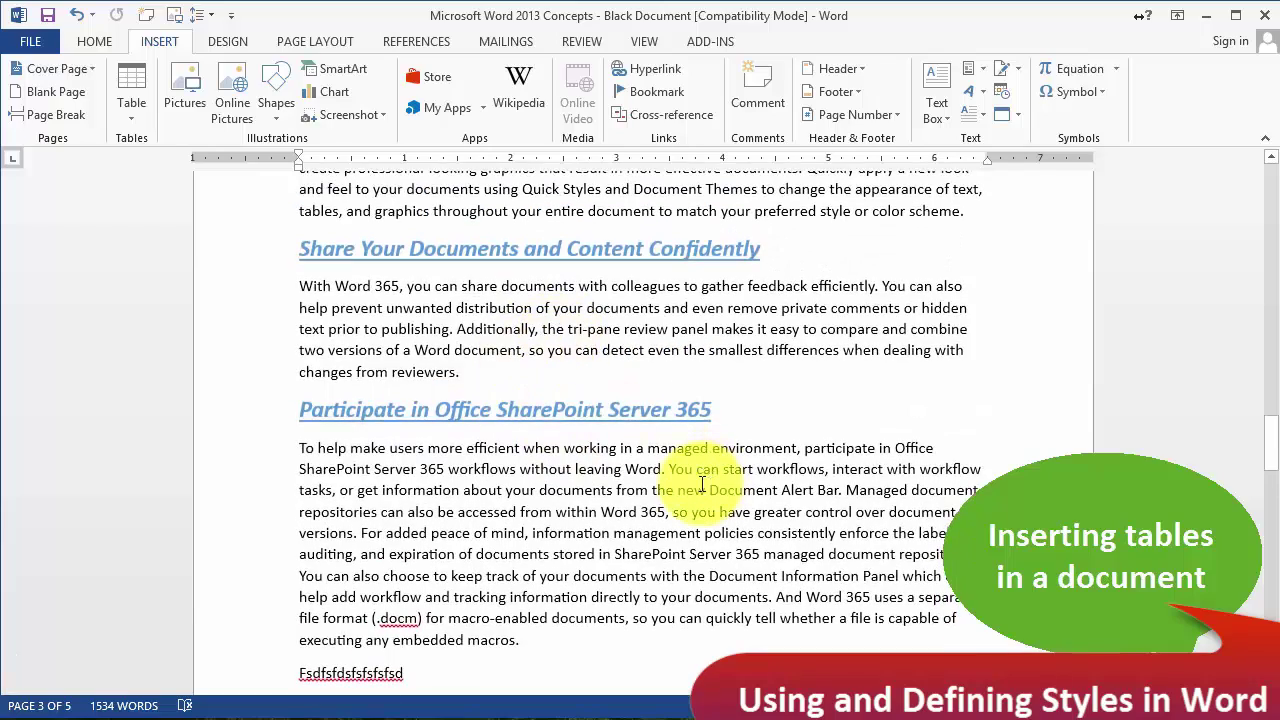
{"action": "scroll", "coordinate": [583, 451], "scroll_direction": "up", "scroll_amount": 2}
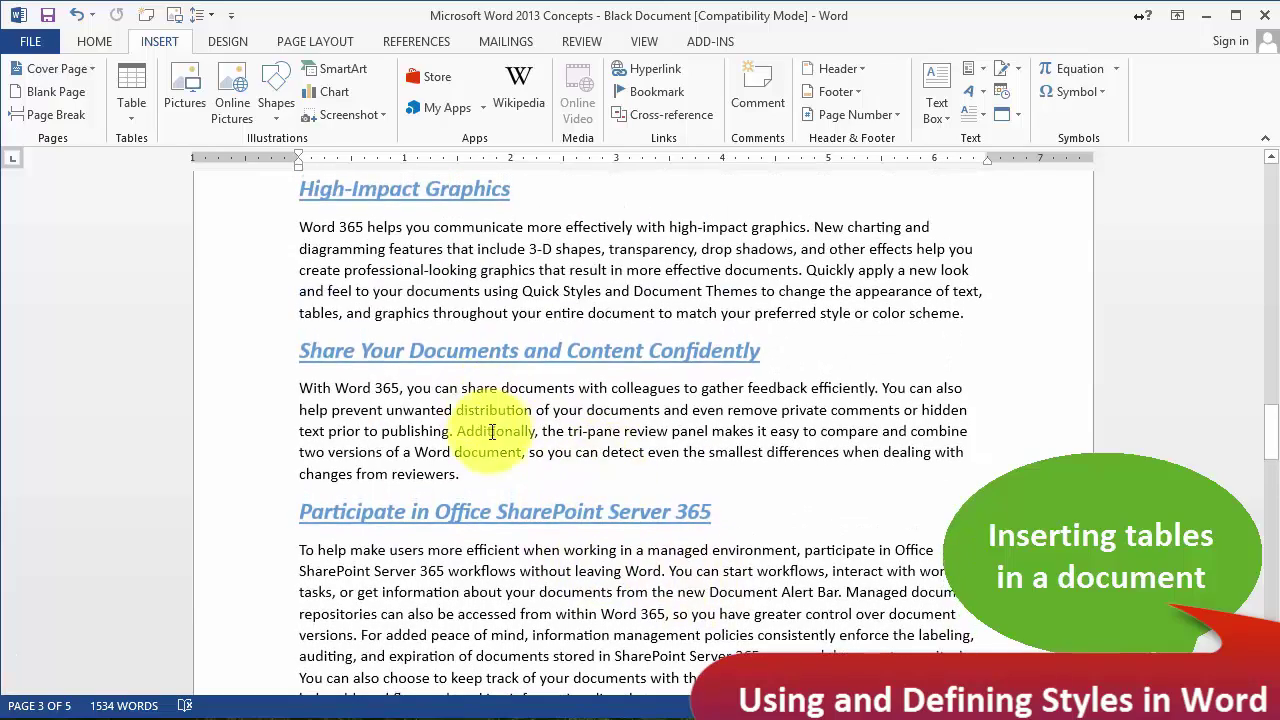
{"action": "scroll", "coordinate": [500, 480], "scroll_direction": "up", "scroll_amount": 5}
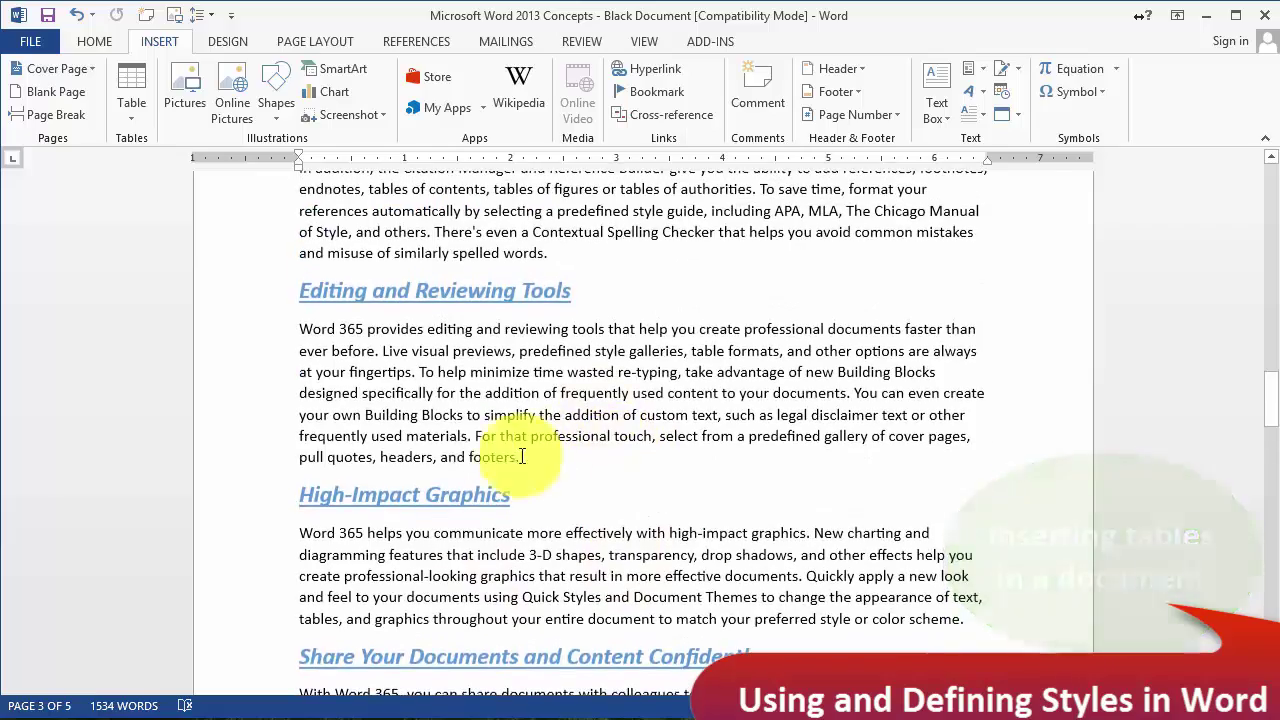
{"action": "scroll", "coordinate": [586, 489], "scroll_direction": "up", "scroll_amount": 15}
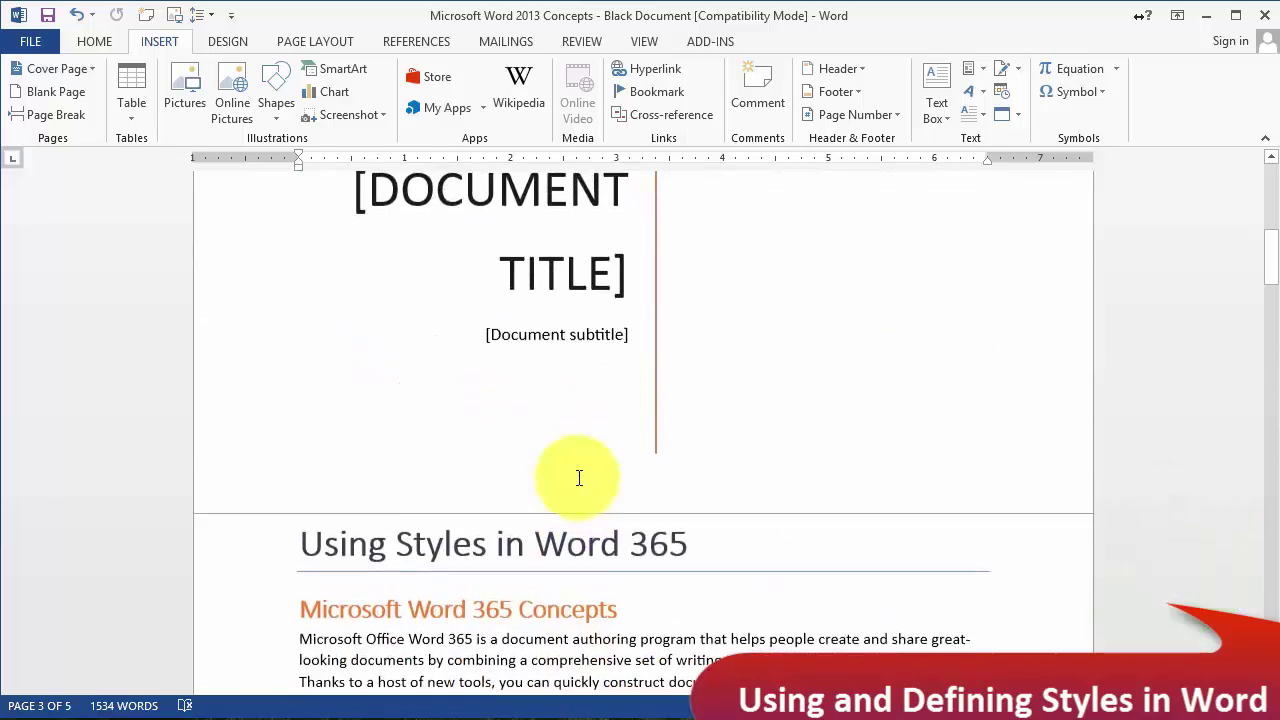
{"action": "scroll", "coordinate": [578, 478], "scroll_direction": "down", "scroll_amount": 7}
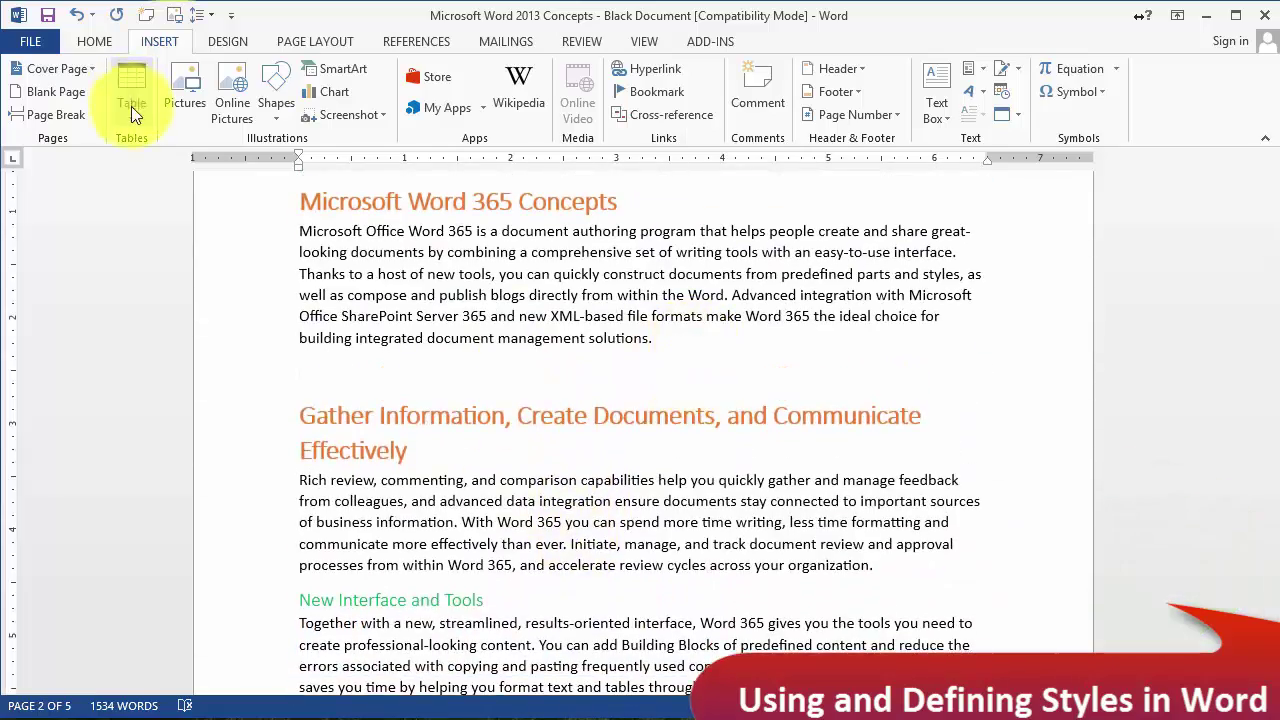
{"action": "left_click", "coordinate": [131, 106]}
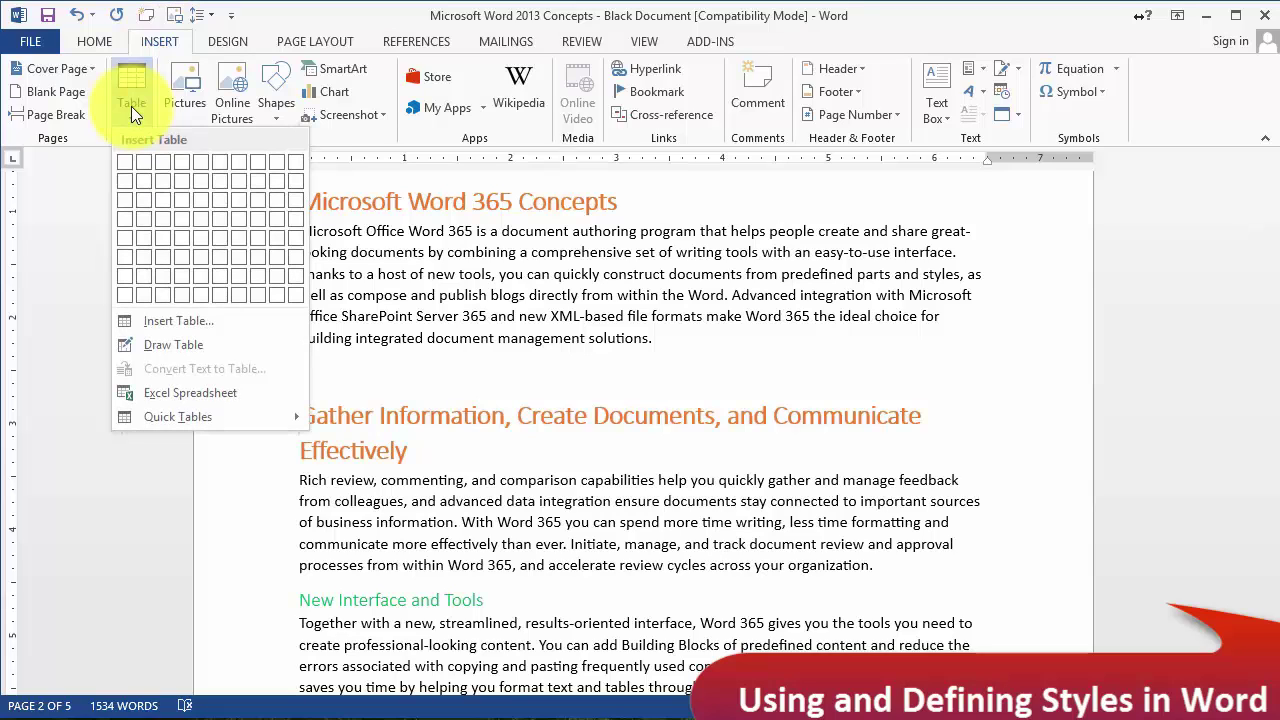
{"action": "left_click", "coordinate": [176, 199]}
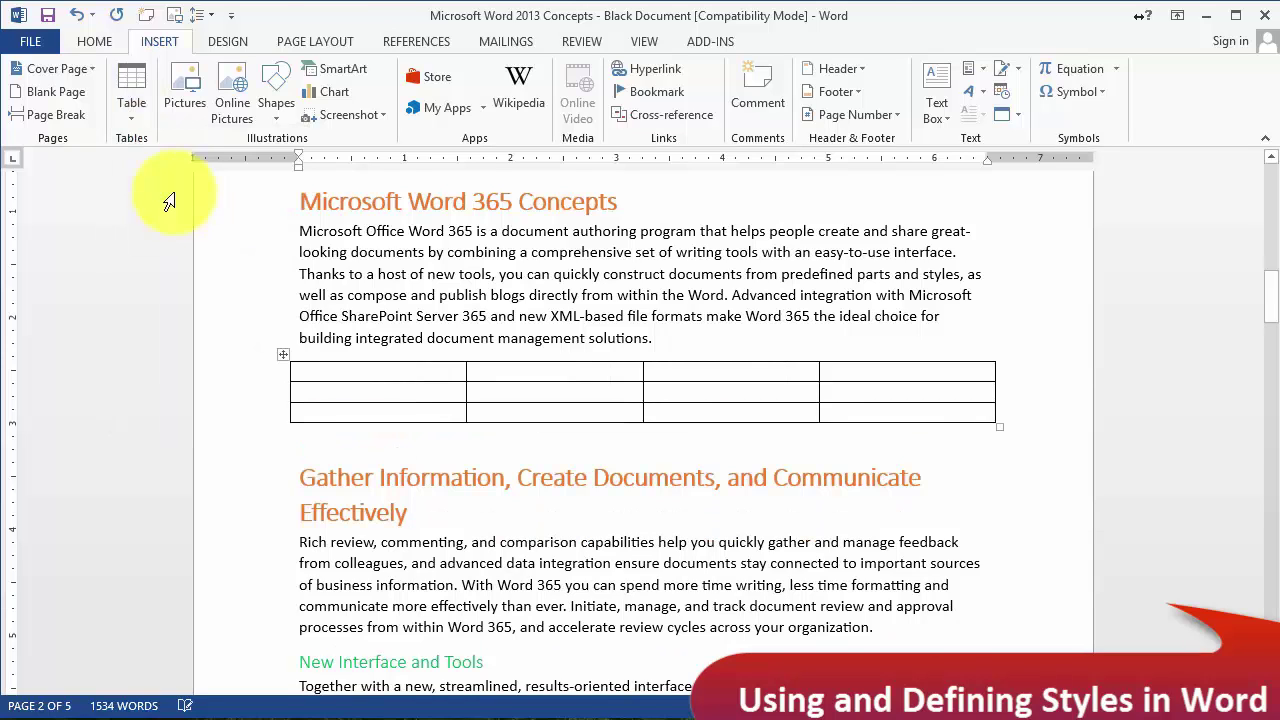
Step: Review the table size and AutoFit options in the Insert Table dialog without inserting another table
{"action": "left_click", "coordinate": [313, 444]}
{"action": "left_click", "coordinate": [156, 40]}
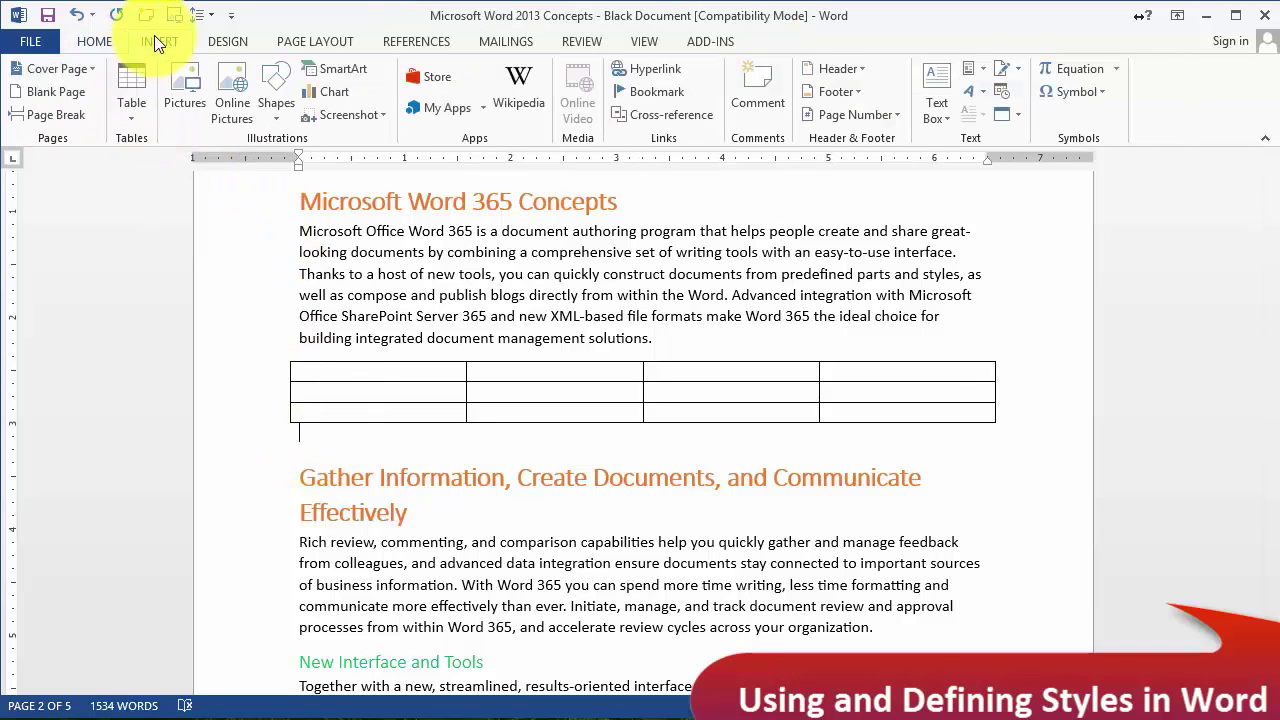
{"action": "left_click", "coordinate": [137, 95]}
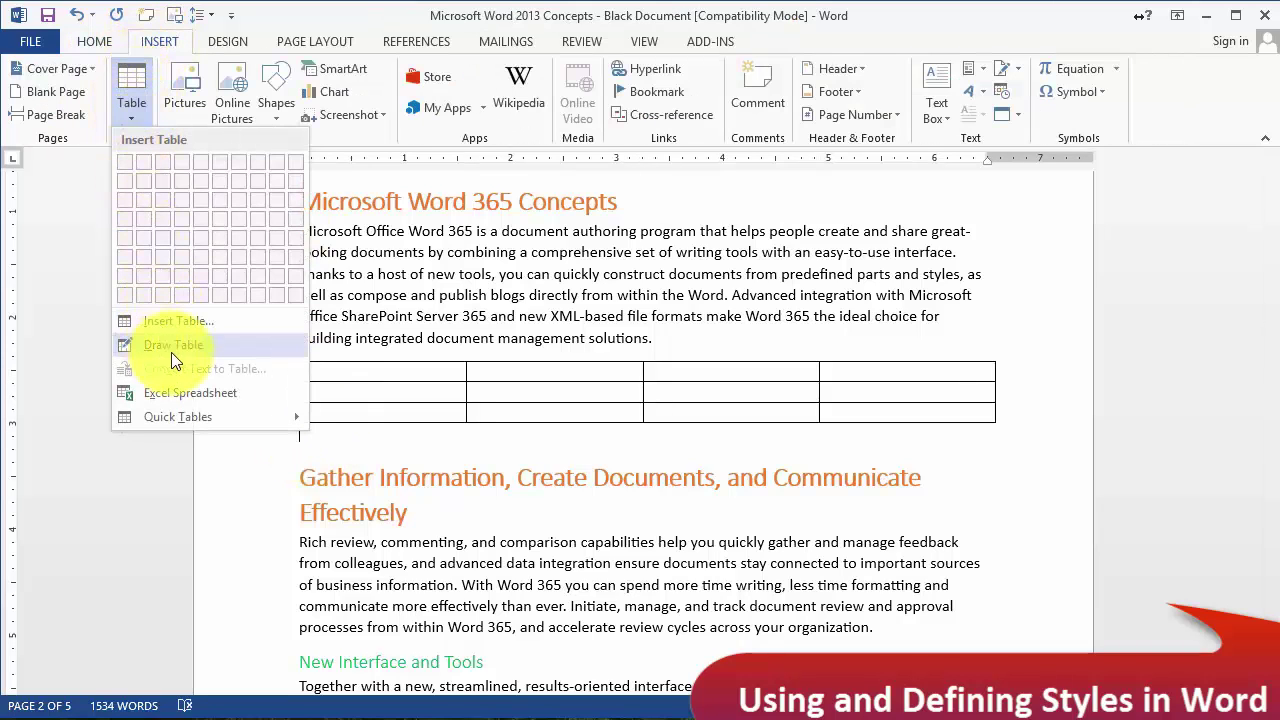
{"action": "left_click", "coordinate": [187, 324]}
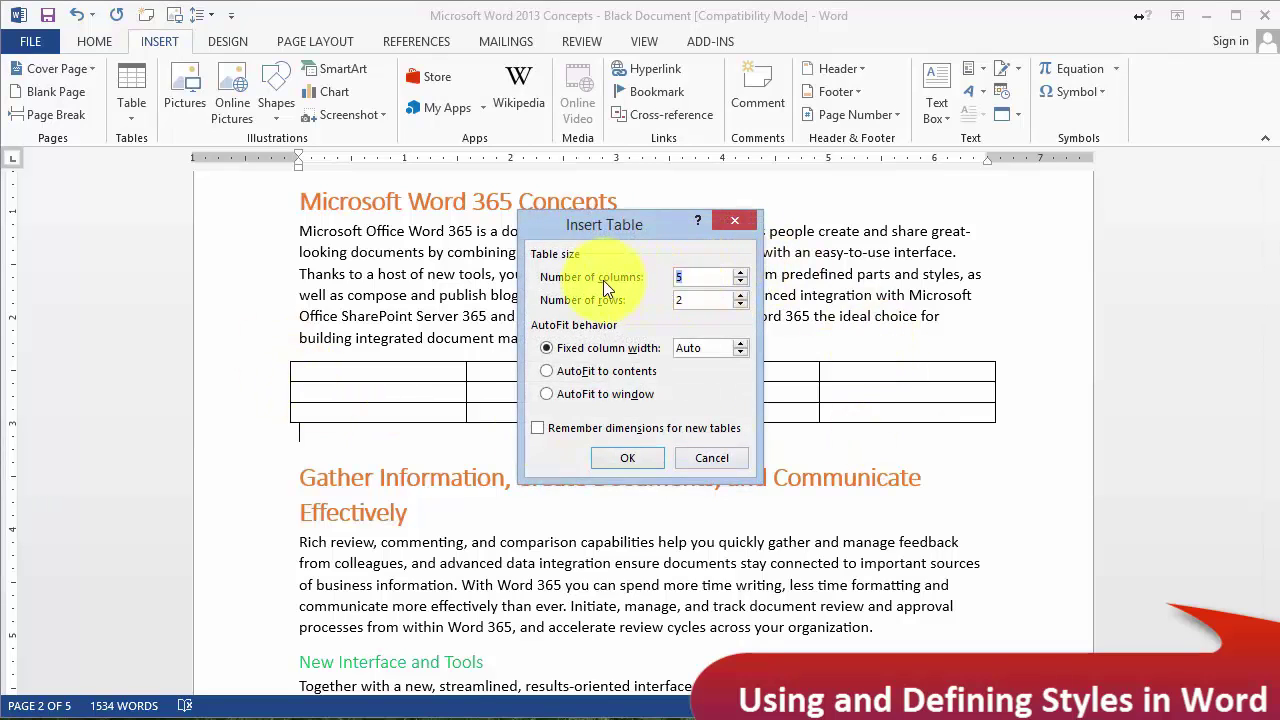
{"action": "left_click", "coordinate": [681, 452]}
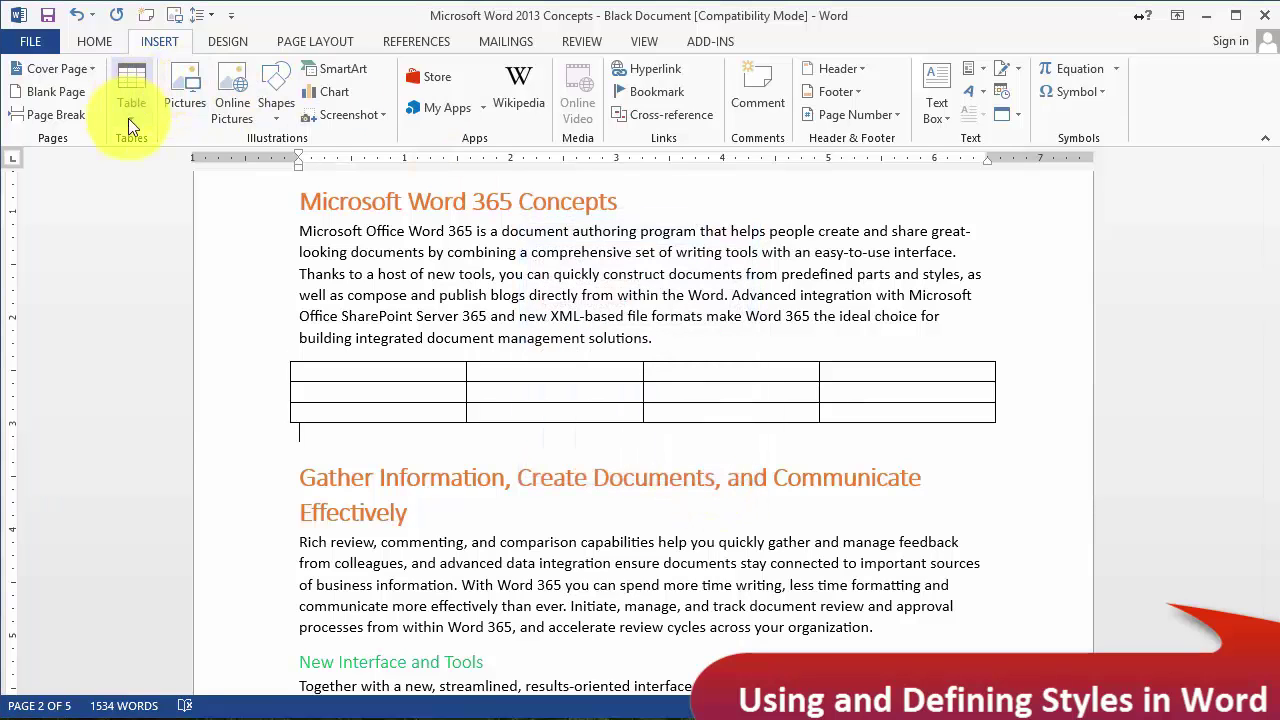
Step: Browse the built-in Quick Tables gallery of calendars, lists and subheaded tables without inserting one
{"action": "left_click", "coordinate": [128, 120]}
{"action": "mouse_move", "coordinate": [202, 421]}
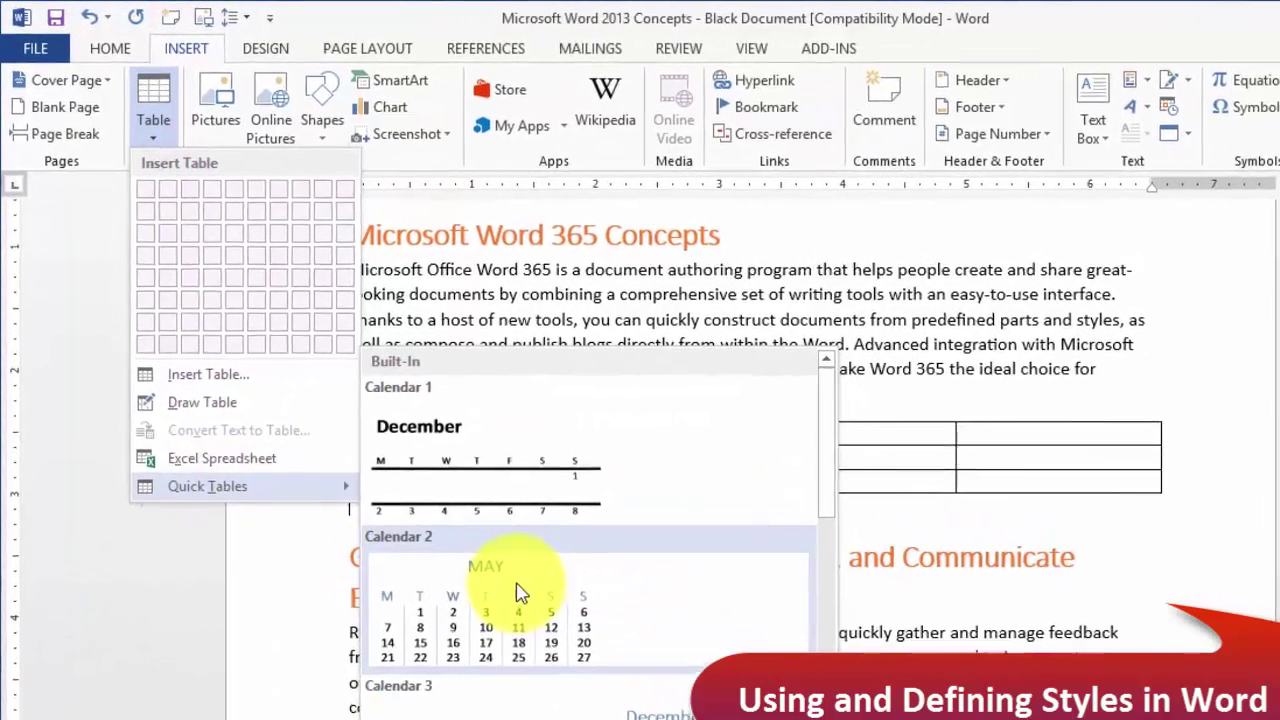
{"action": "scroll", "coordinate": [443, 511], "scroll_direction": "down", "scroll_amount": 5}
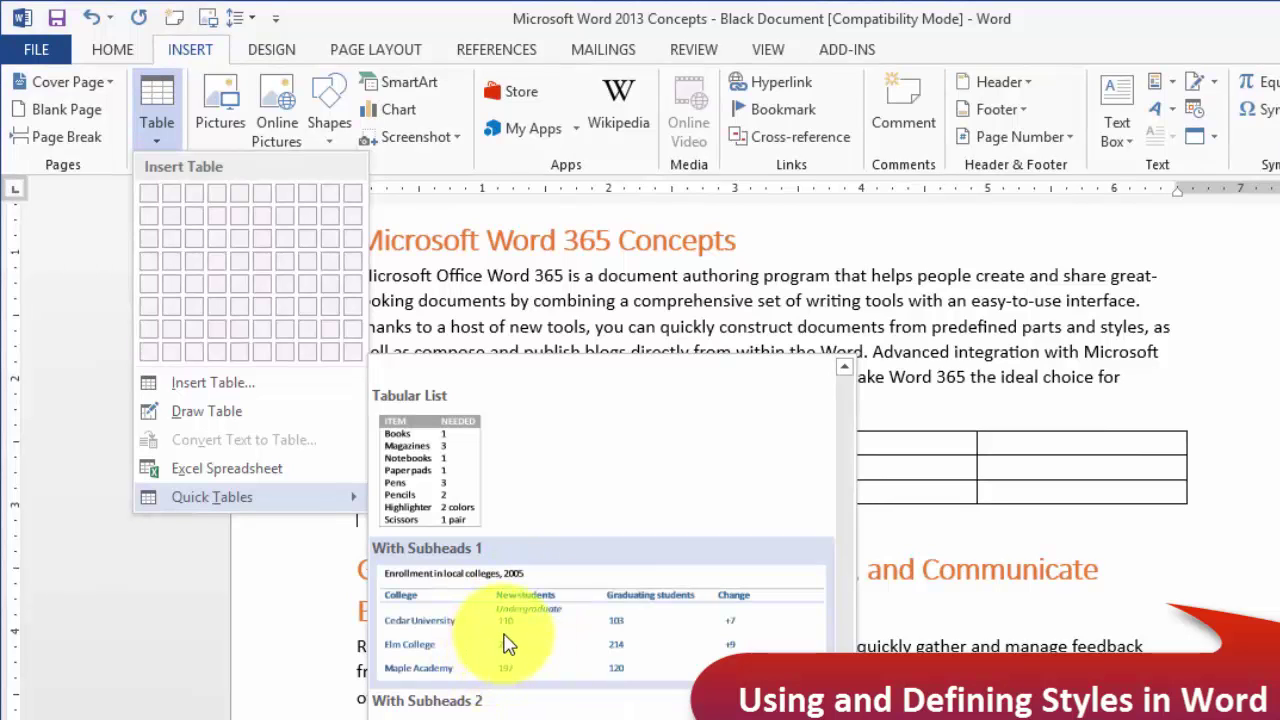
{"action": "scroll", "coordinate": [586, 609], "scroll_direction": "up", "scroll_amount": 3}
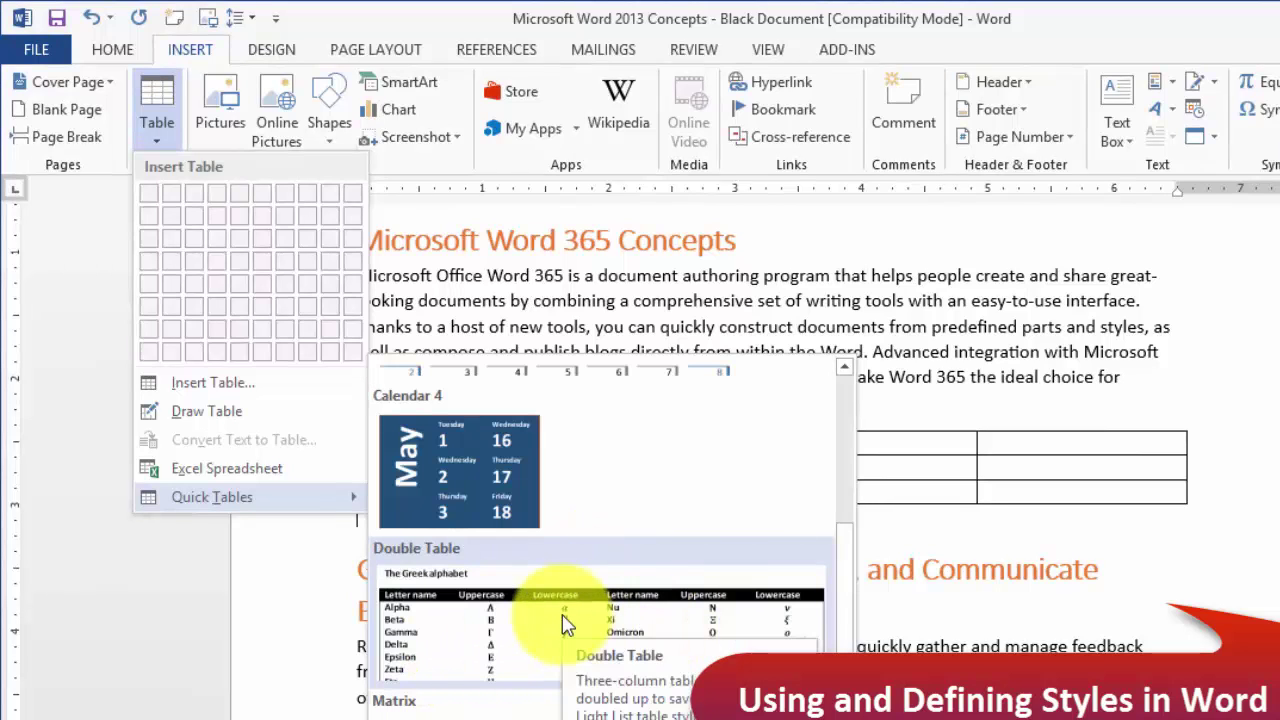
{"action": "key", "text": "Escape"}
{"action": "key", "text": "Escape"}
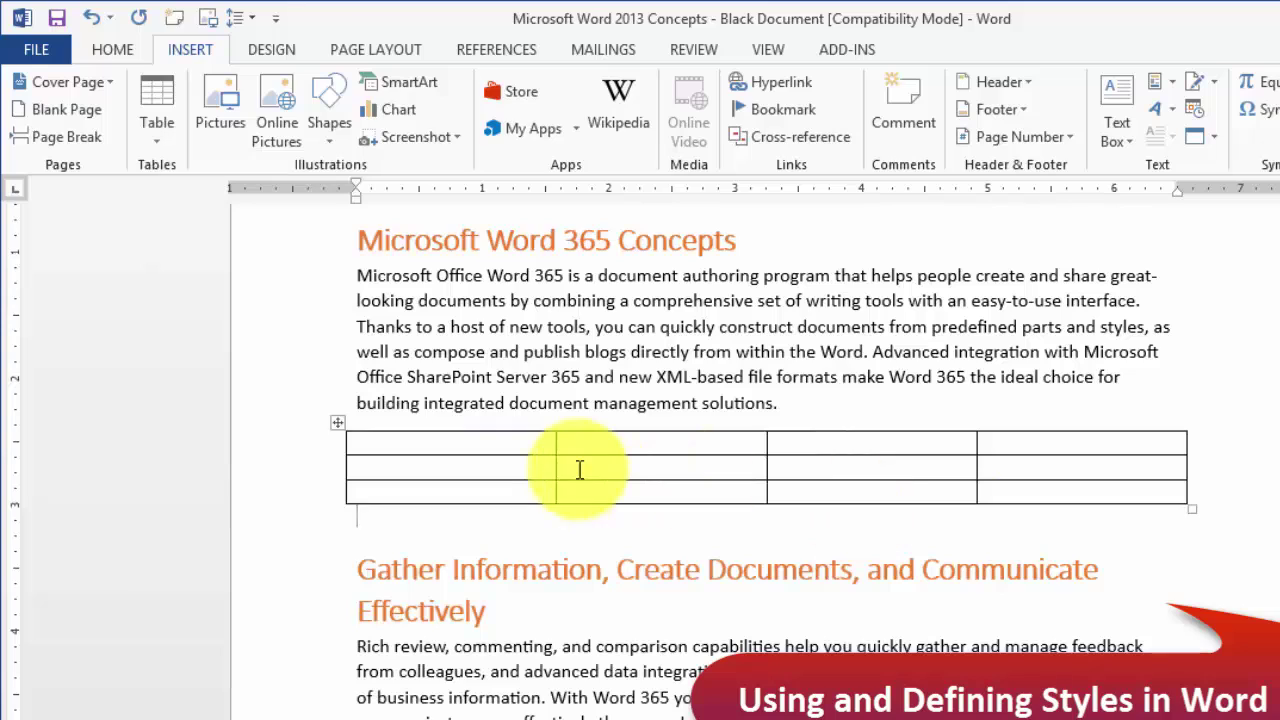
Step: Examine the table design and layout options available with the cursor in the new table's first cell
{"action": "left_click", "coordinate": [476, 447]}
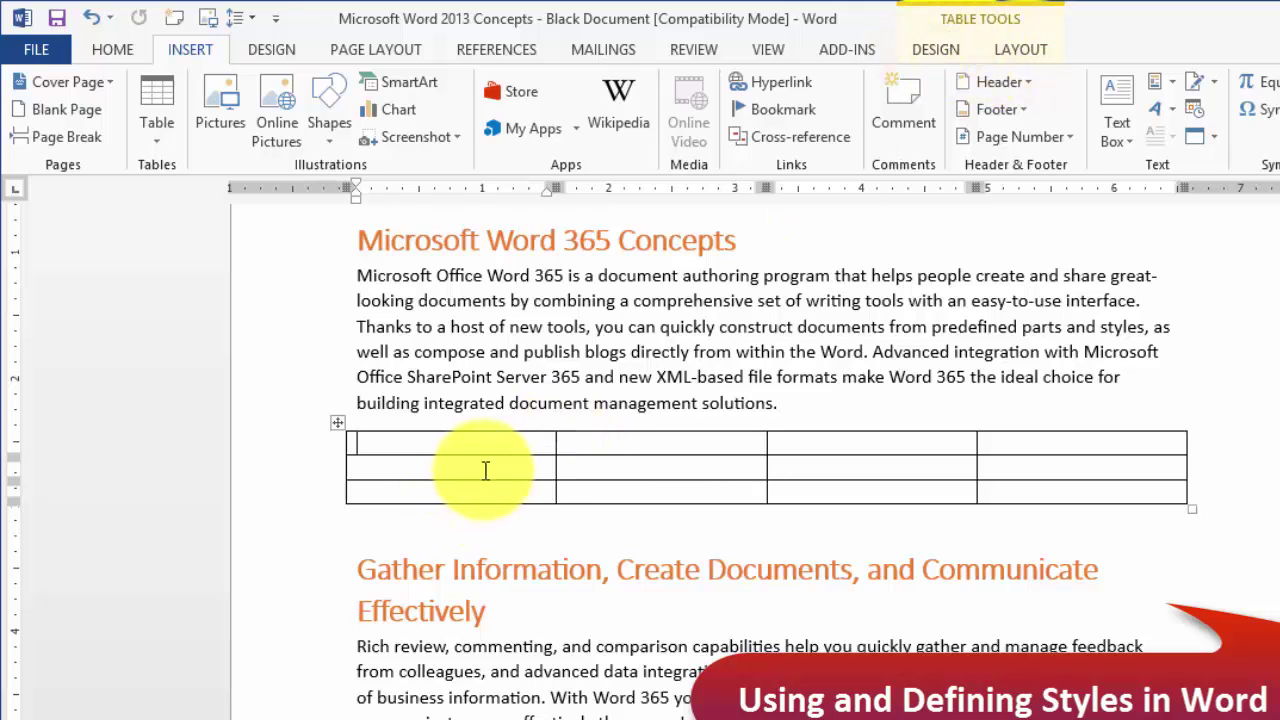
{"action": "left_click", "coordinate": [480, 398]}
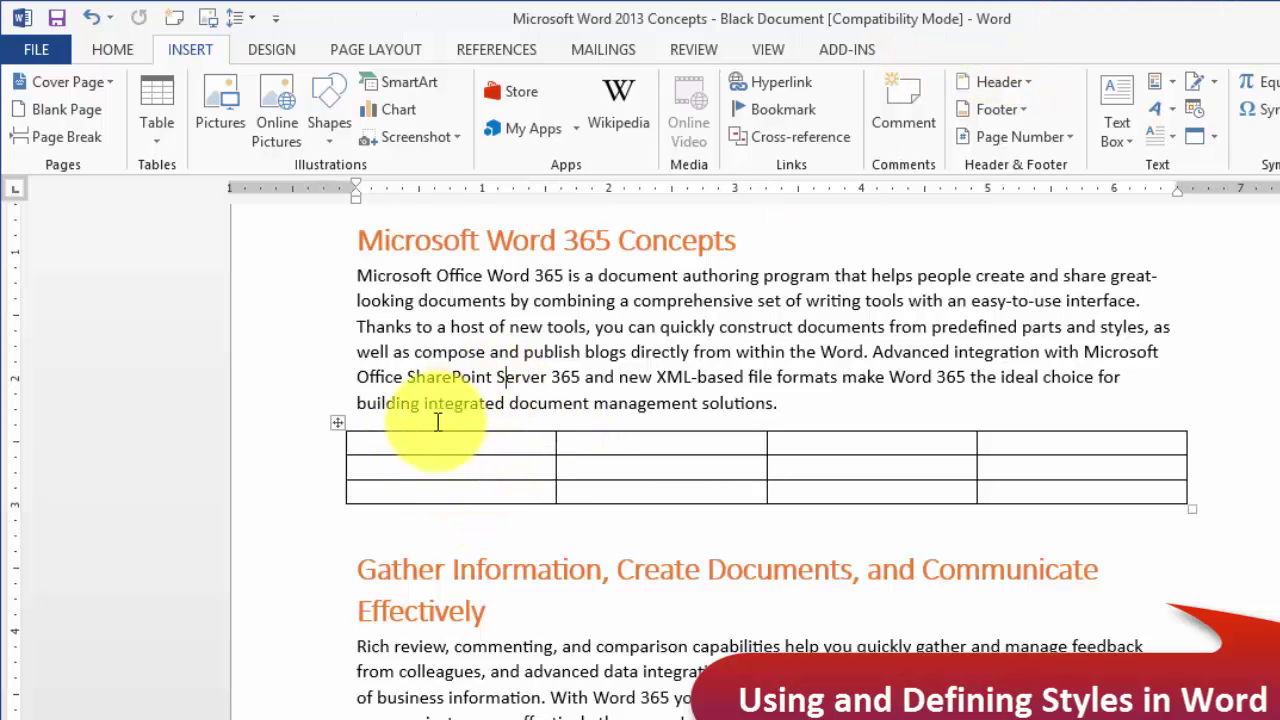
{"action": "left_click", "coordinate": [428, 443]}
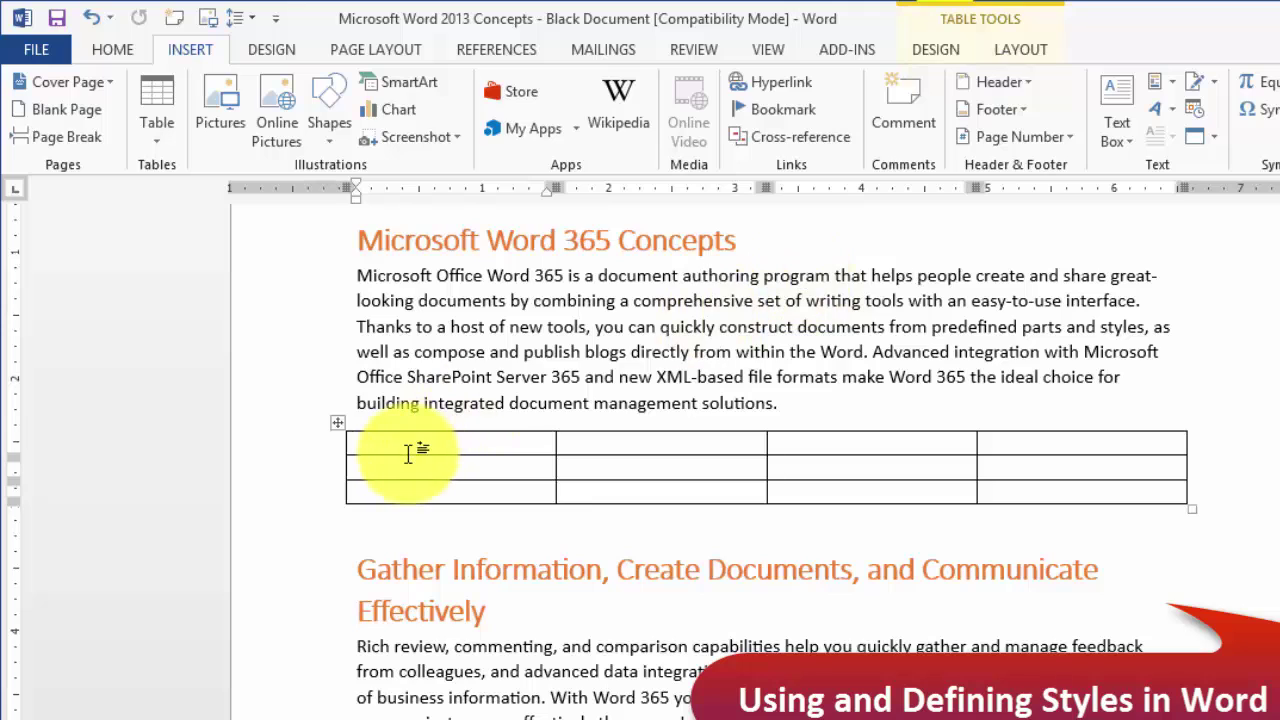
{"action": "left_click", "coordinate": [936, 50]}
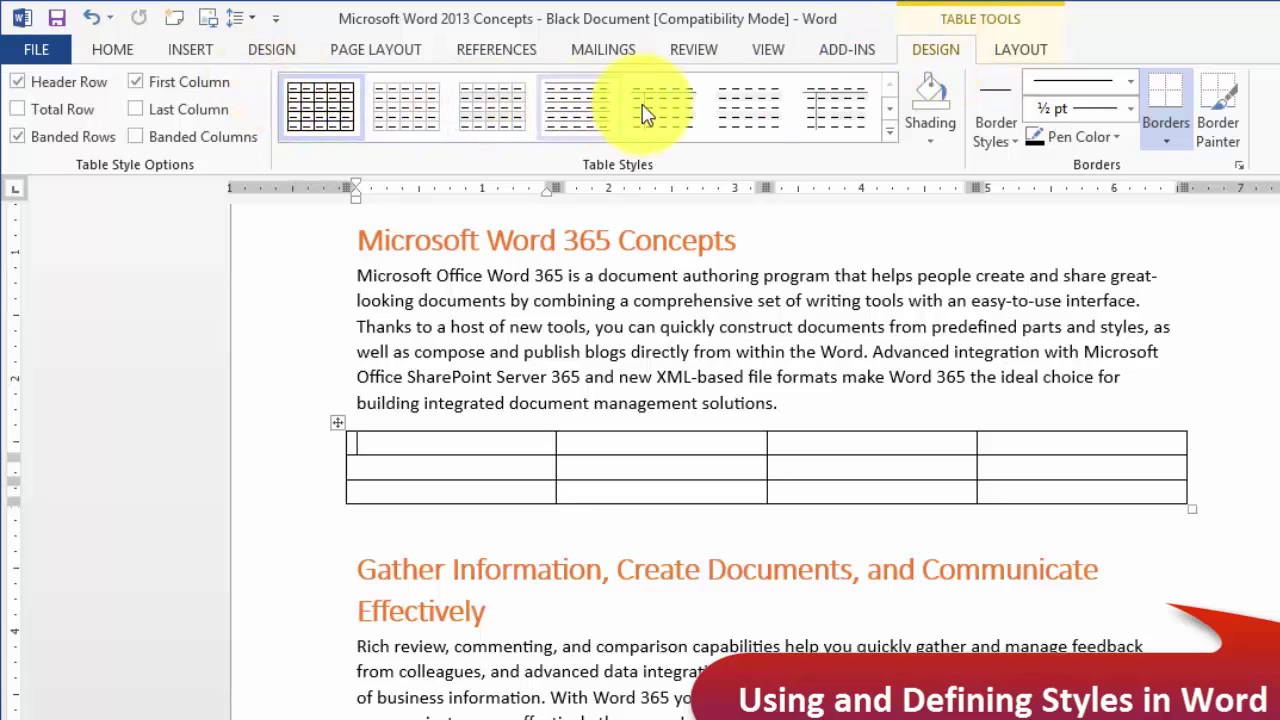
{"action": "left_click", "coordinate": [1021, 55]}
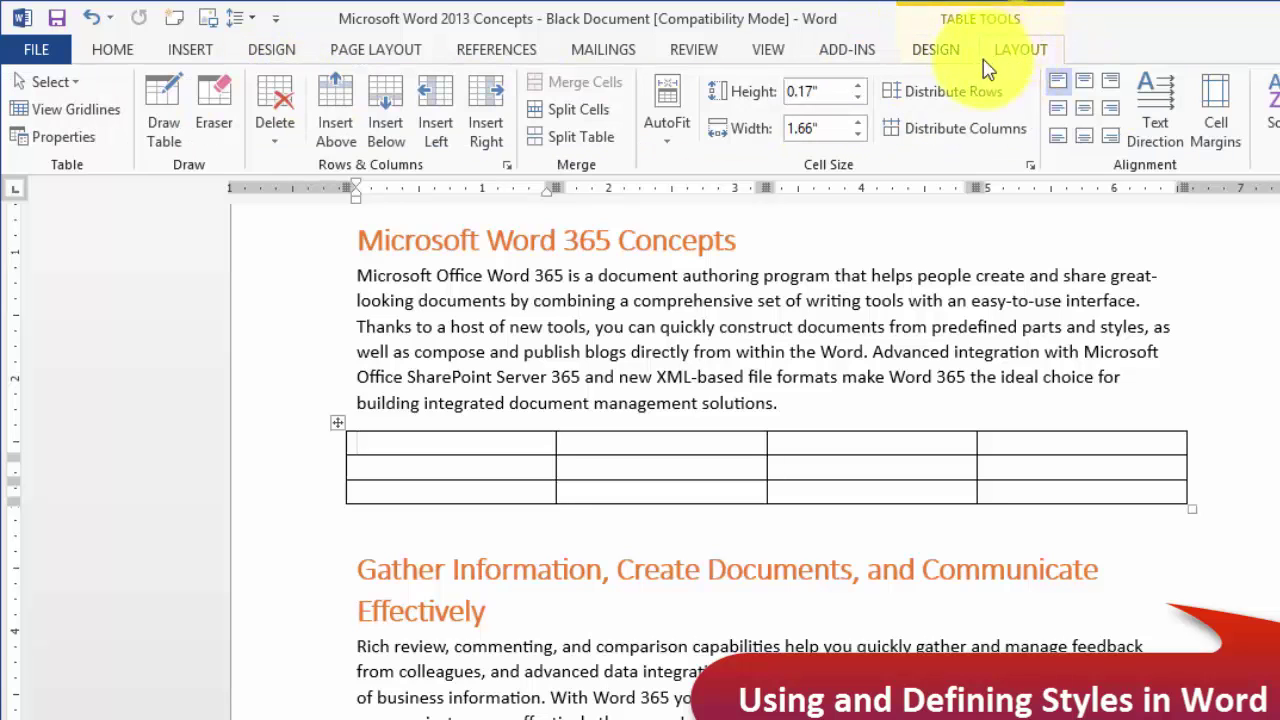
{"action": "left_click", "coordinate": [932, 52]}
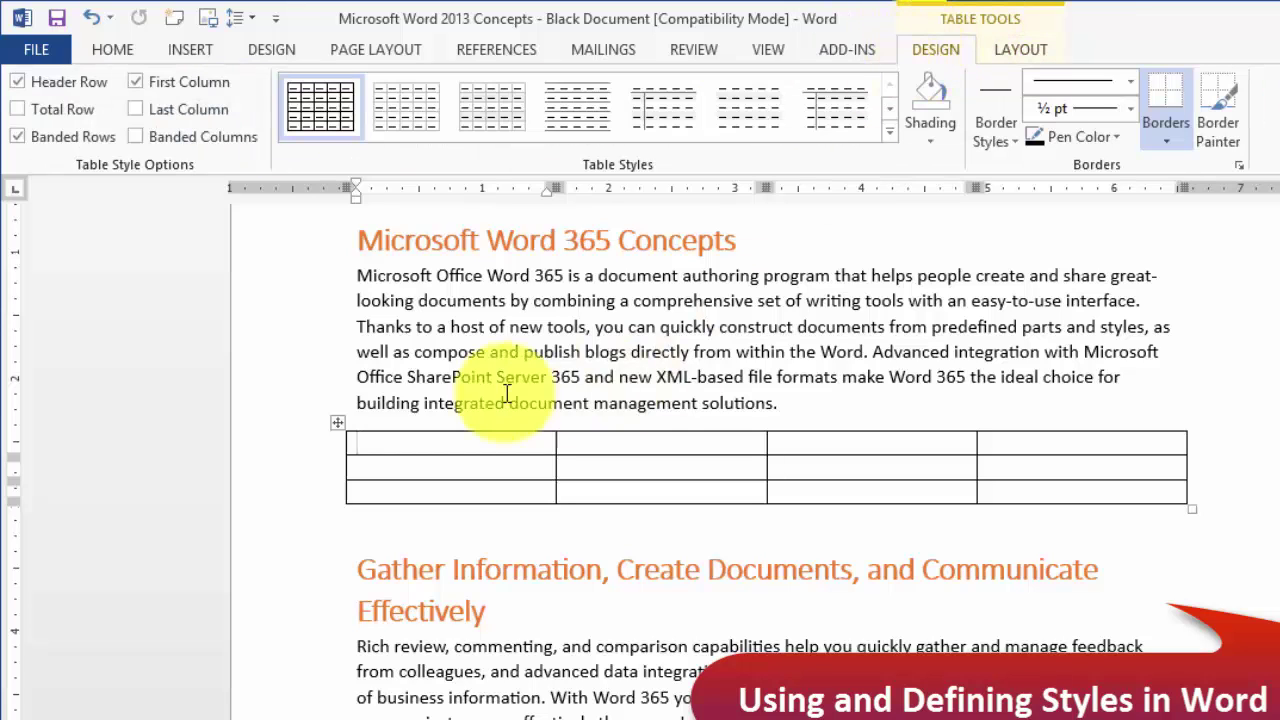
{"action": "left_click", "coordinate": [399, 445]}
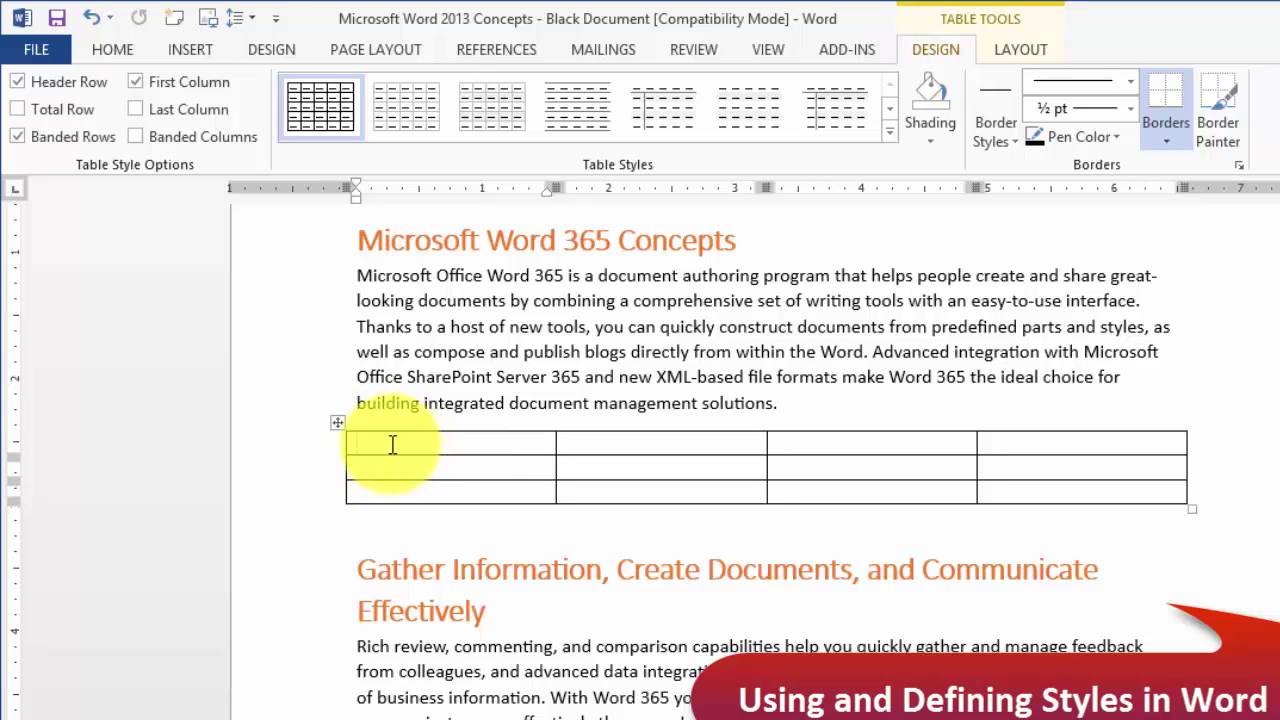
Step: Apply the orange grid table style with a solid header row and enter "Various Versions of Office 365" in the first cell
{"action": "left_click", "coordinate": [892, 136]}
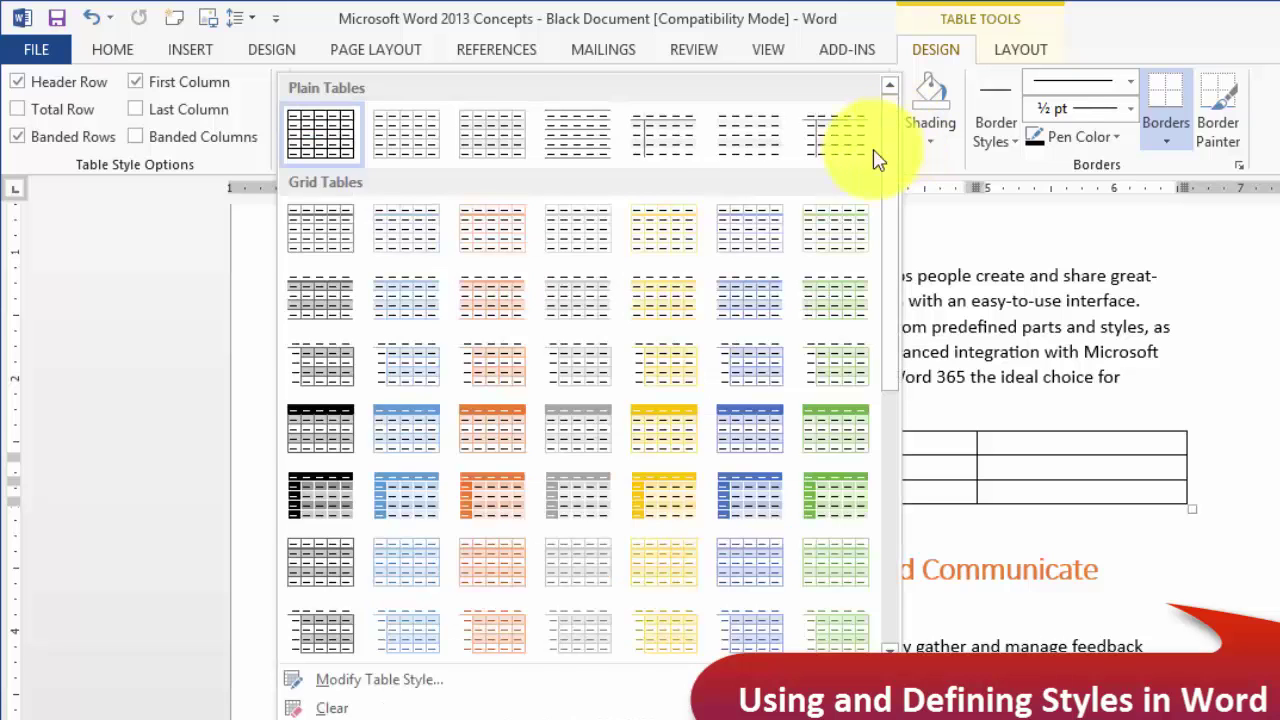
{"action": "left_click", "coordinate": [512, 432]}
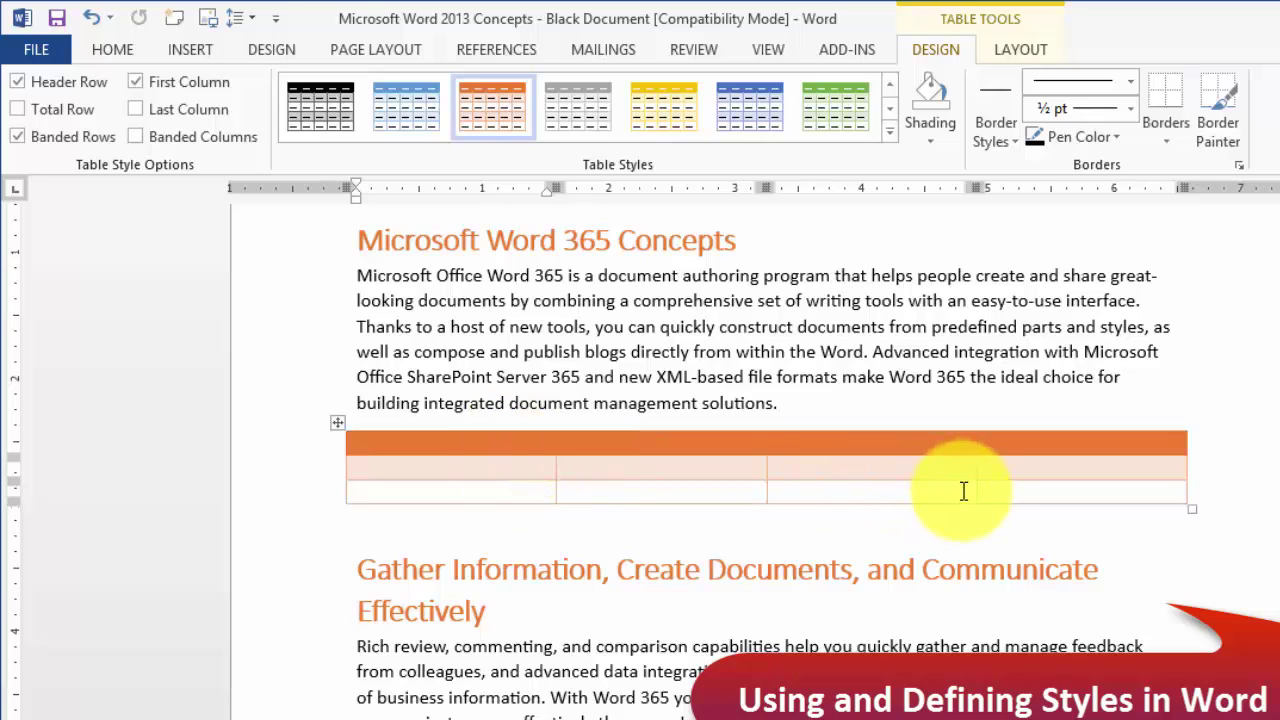
{"action": "type", "text": "Various Versions of Office 365"}
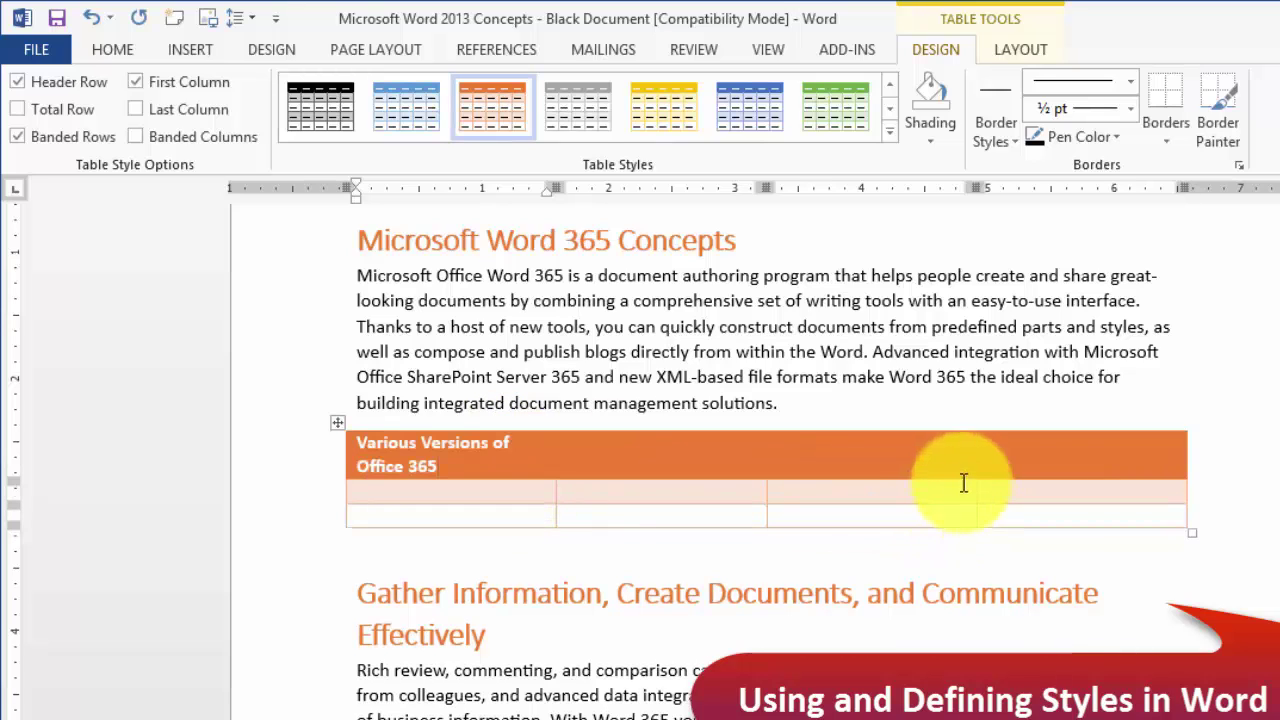
Step: Merge the four header-row cells into one cell spanning the whole table width
{"action": "left_click", "coordinate": [560, 452]}
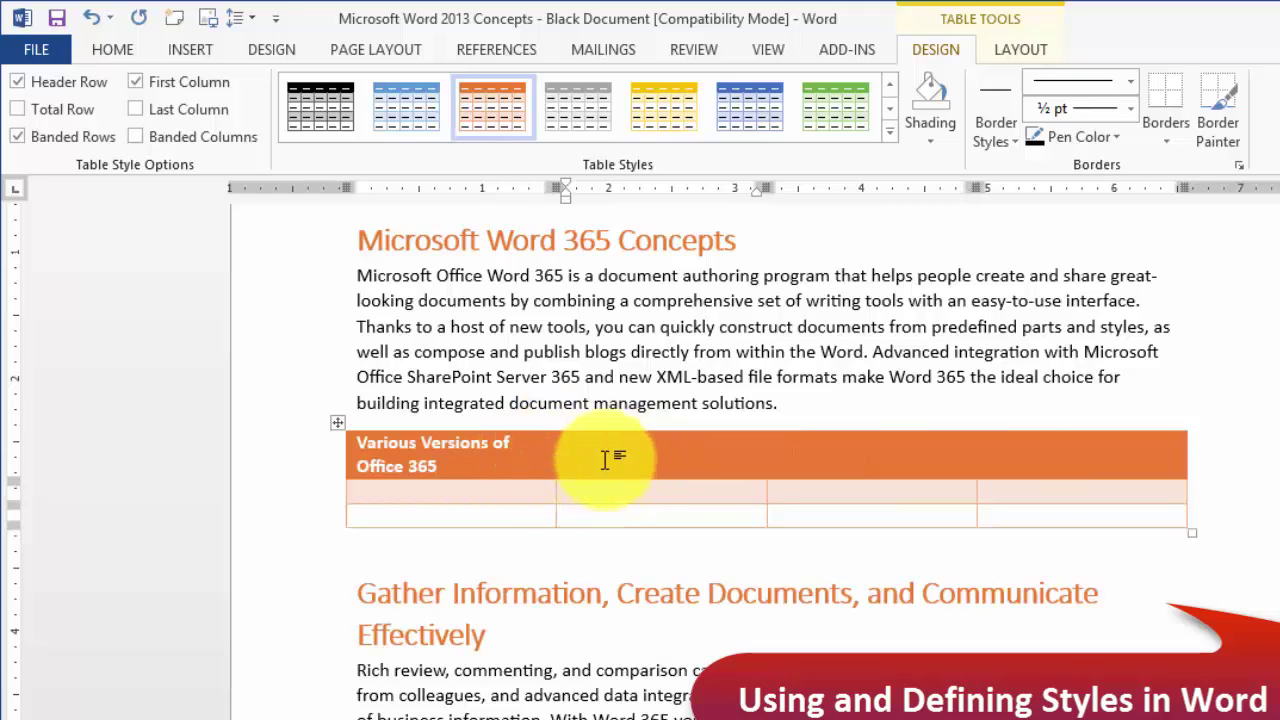
{"action": "left_click_drag", "start_coordinate": [1040, 466], "coordinate": [457, 448]}
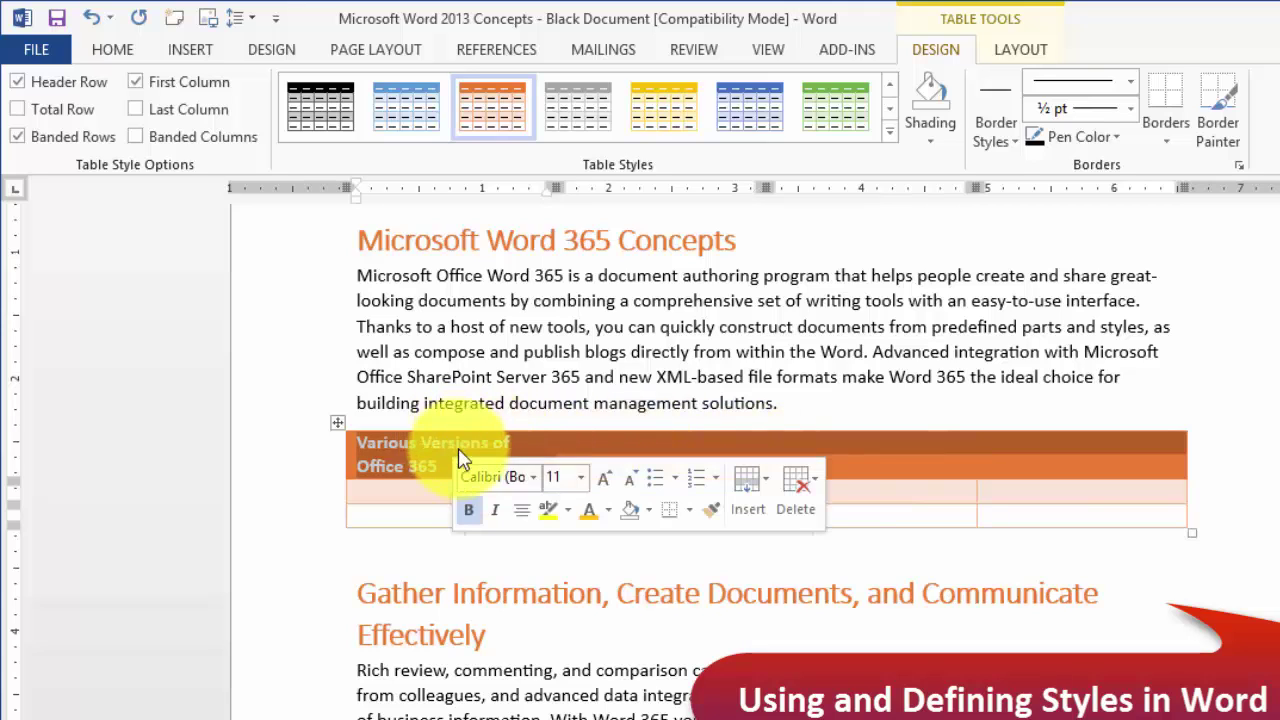
{"action": "right_click", "coordinate": [547, 449]}
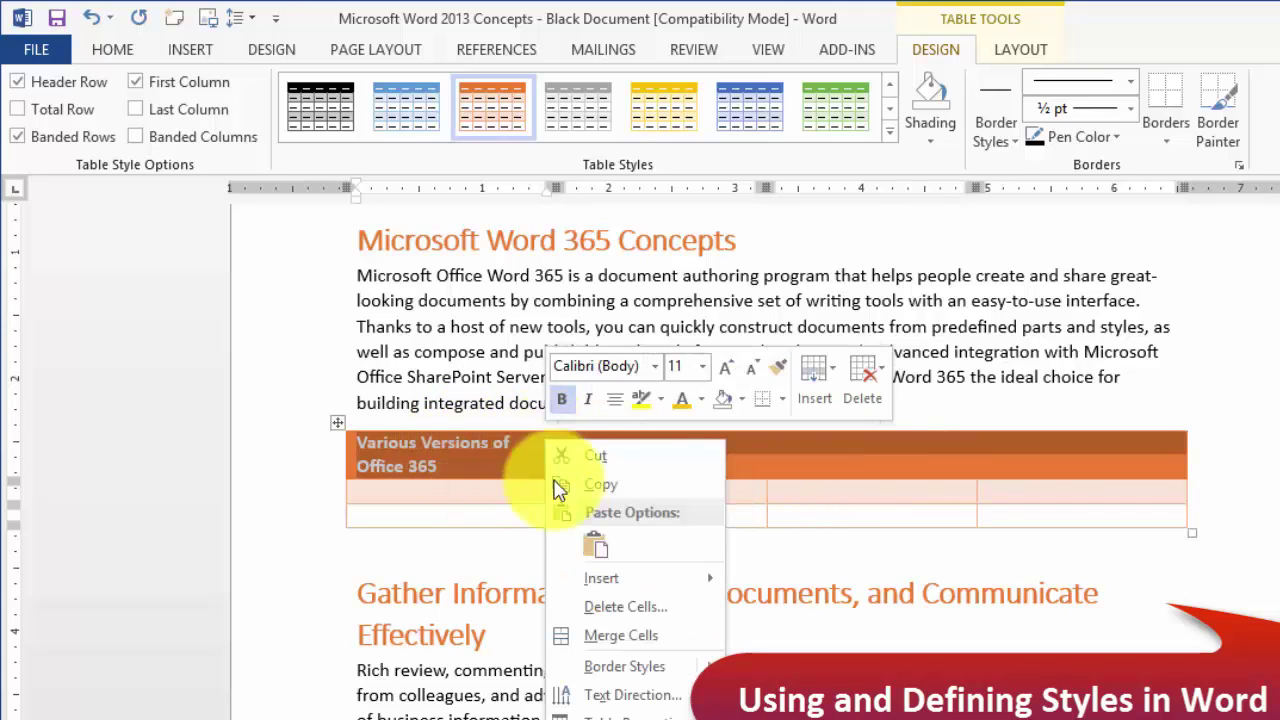
{"action": "left_click", "coordinate": [620, 637]}
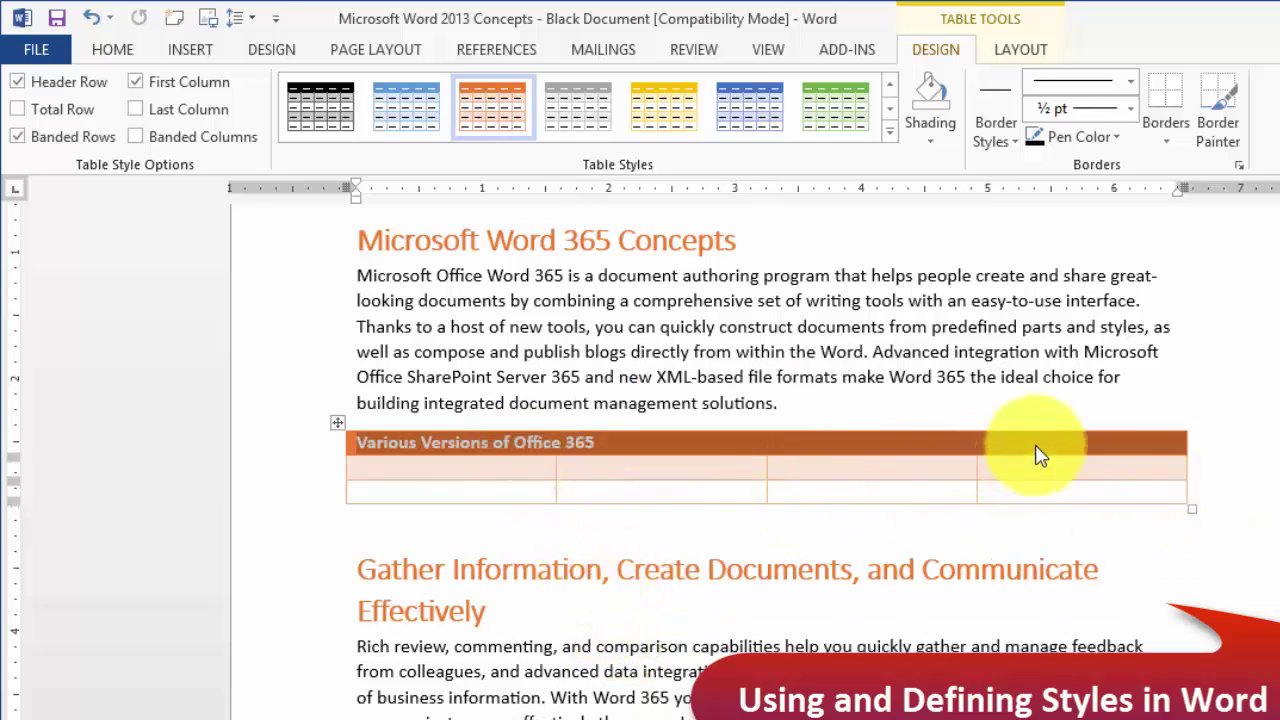
{"action": "left_click", "coordinate": [997, 445]}
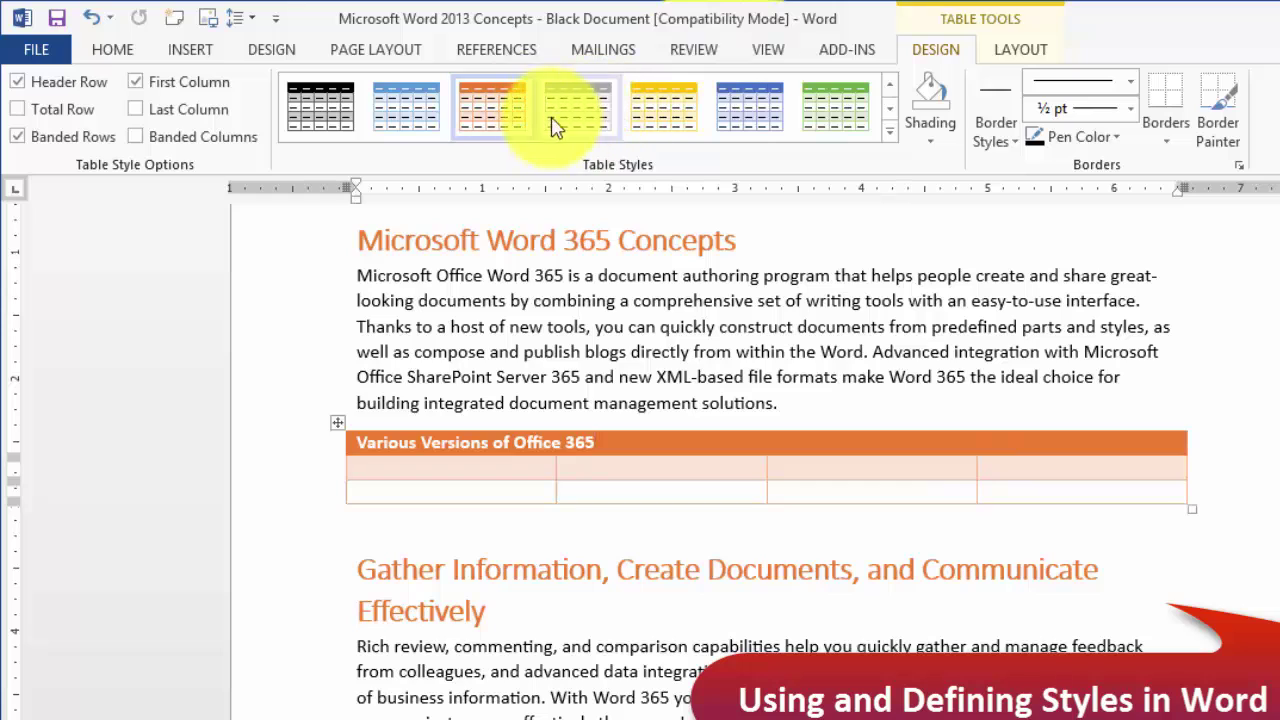
Step: Try the Total Row style option on the table and turn it off again
{"action": "left_click", "coordinate": [488, 470]}
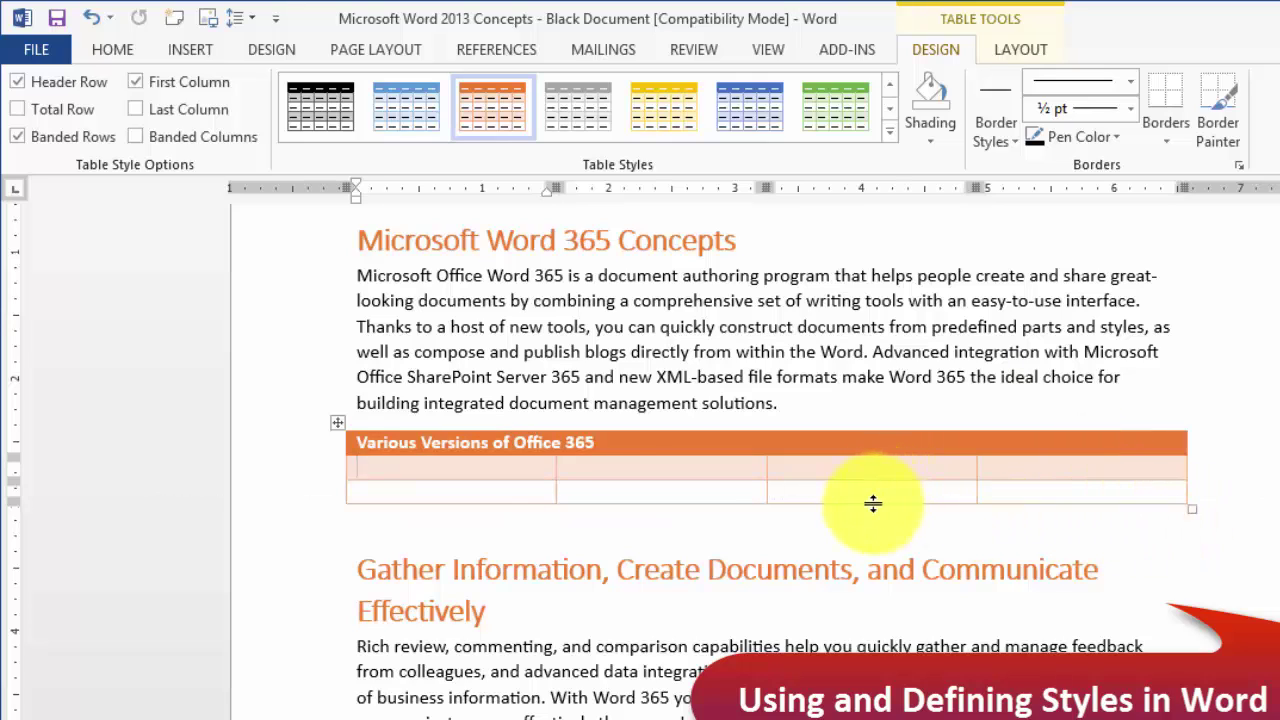
{"action": "left_click", "coordinate": [18, 110]}
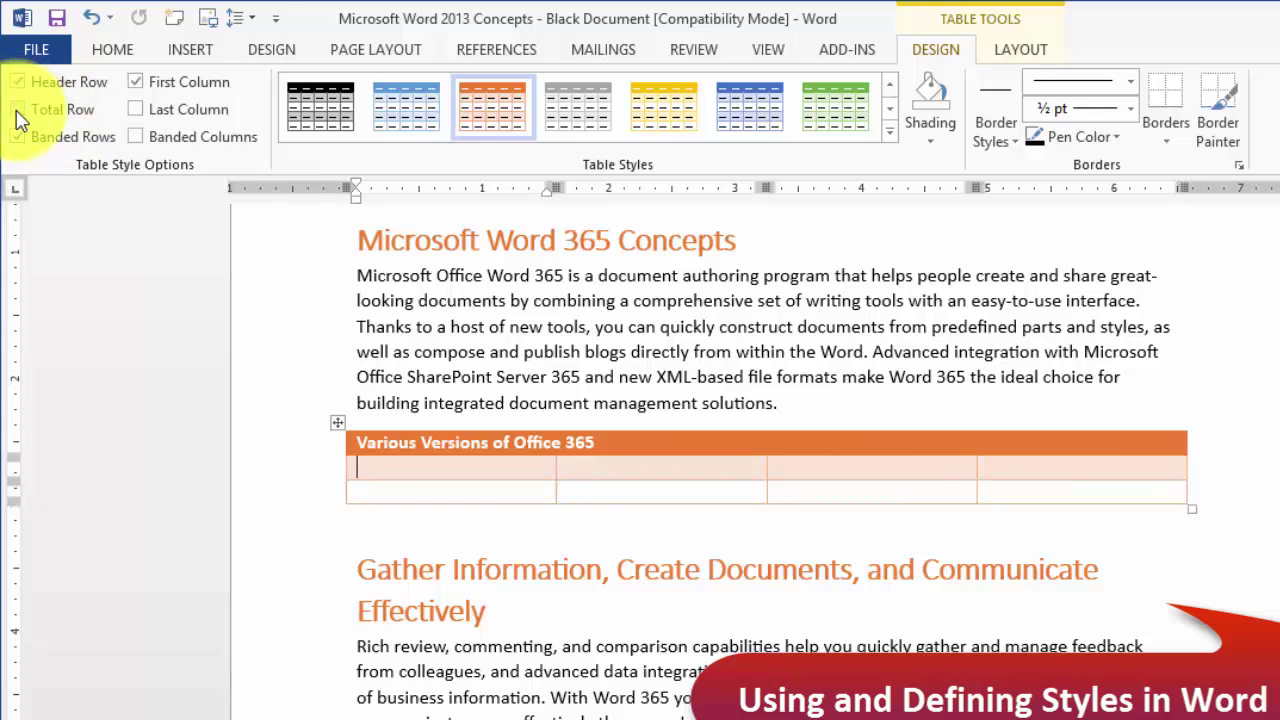
{"action": "left_click", "coordinate": [18, 110]}
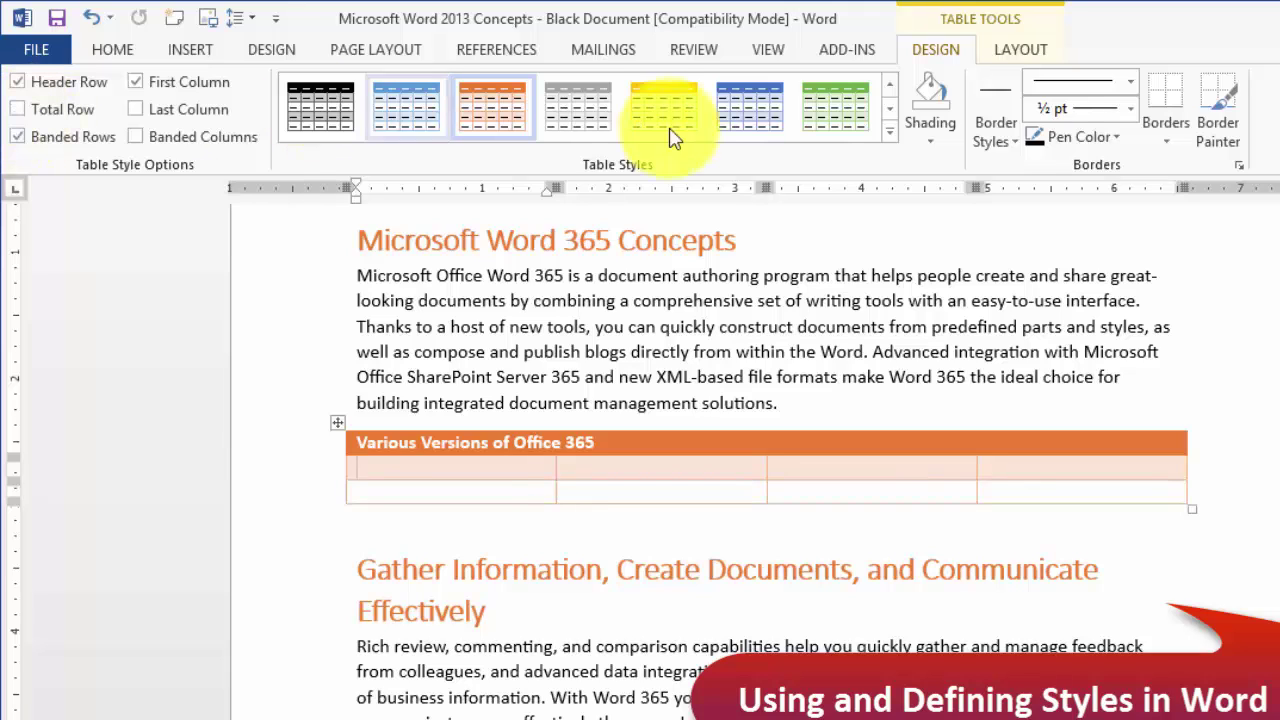
Step: Select the table's last row and review the available shading colors without applying one
{"action": "left_click", "coordinate": [895, 494]}
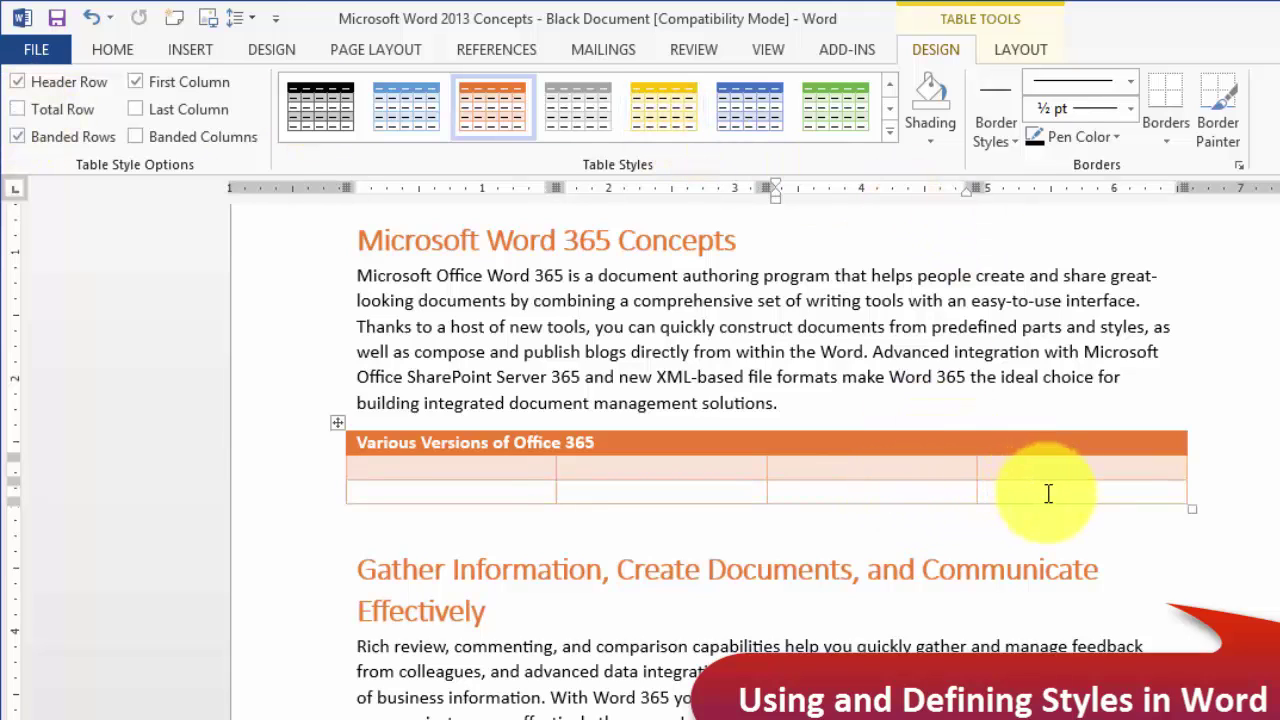
{"action": "left_click_drag", "start_coordinate": [1058, 490], "coordinate": [457, 486]}
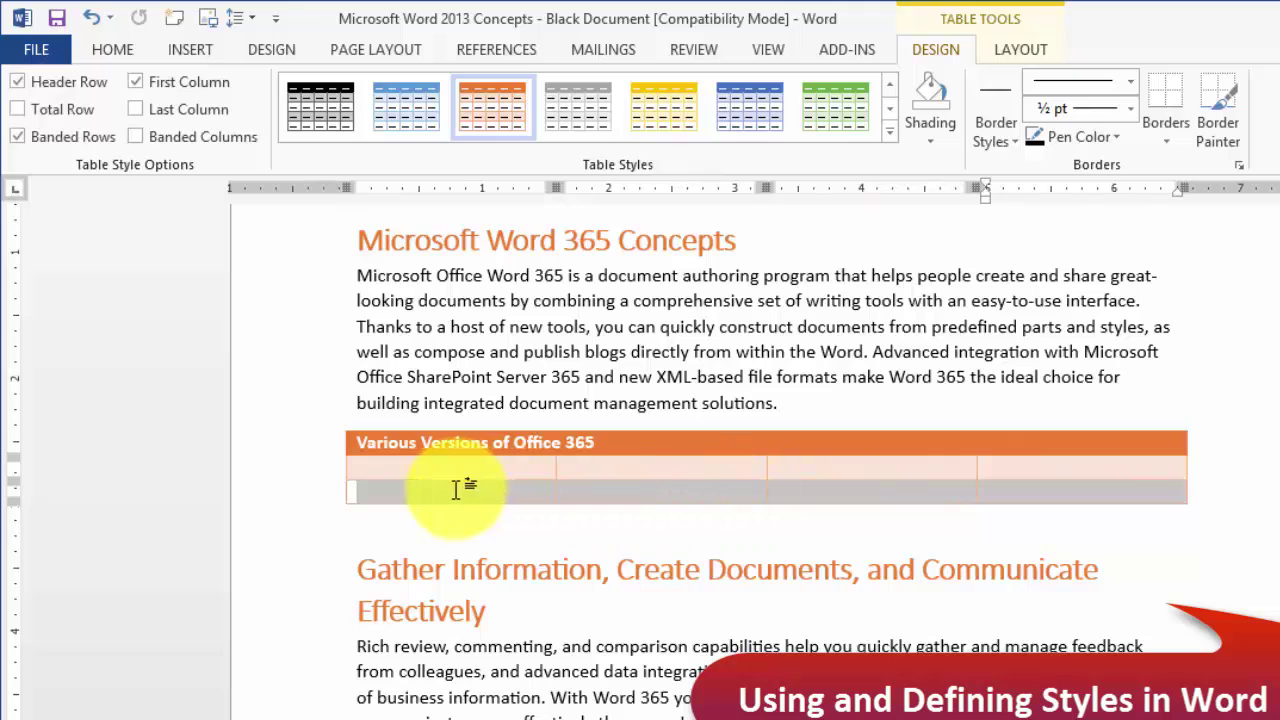
{"action": "left_click", "coordinate": [955, 138]}
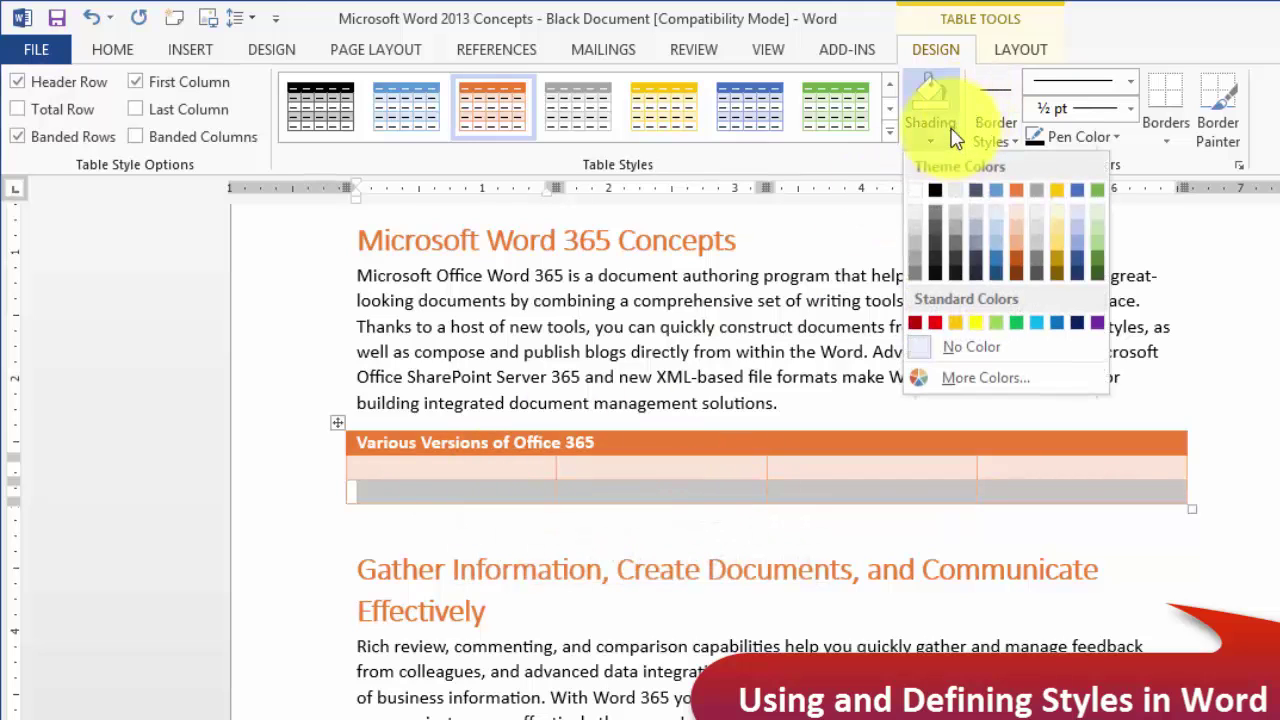
{"action": "left_click", "coordinate": [952, 132]}
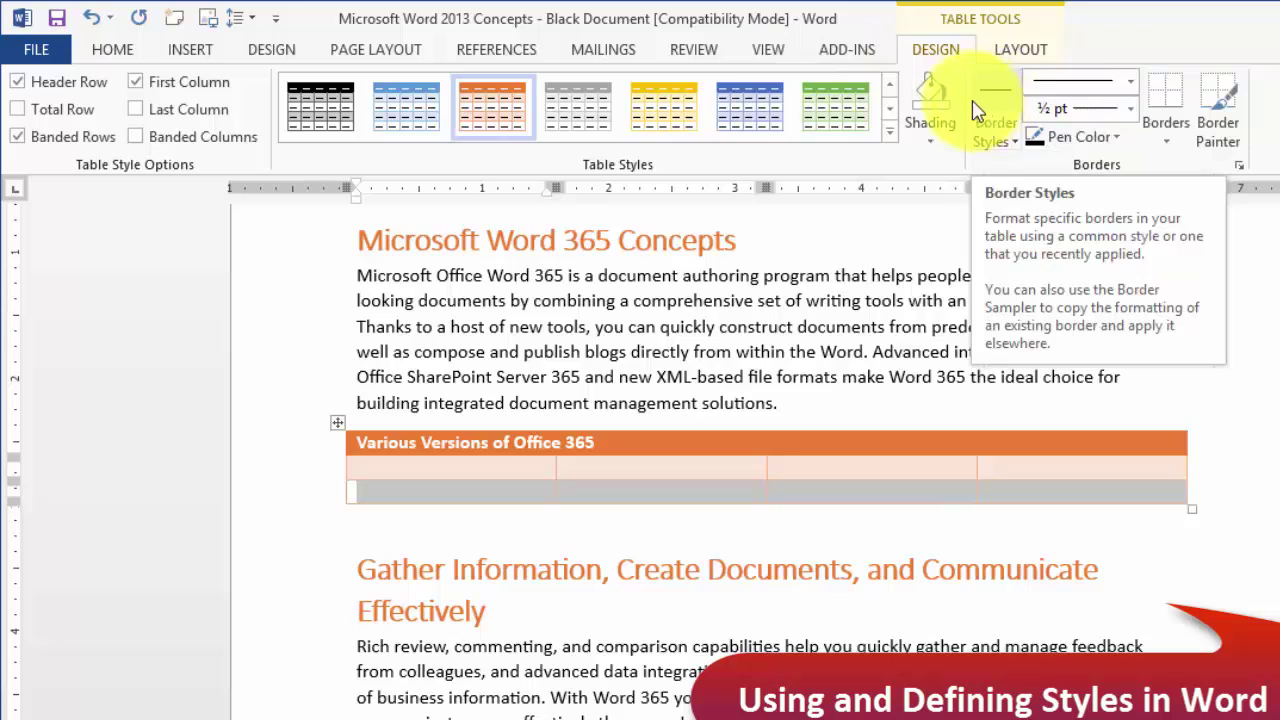
Step: Align the "Various Versions of Office 365" header text to the top center of its merged cell
{"action": "left_click", "coordinate": [1020, 45]}
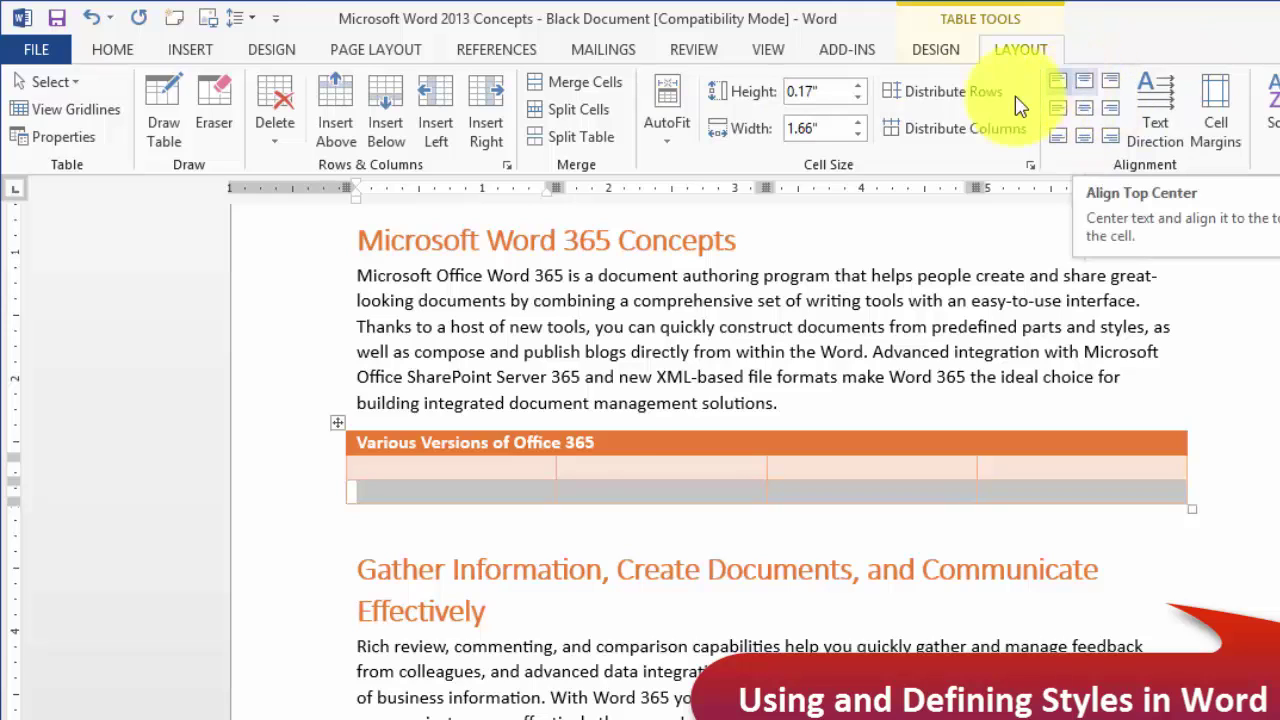
{"action": "left_click", "coordinate": [571, 449]}
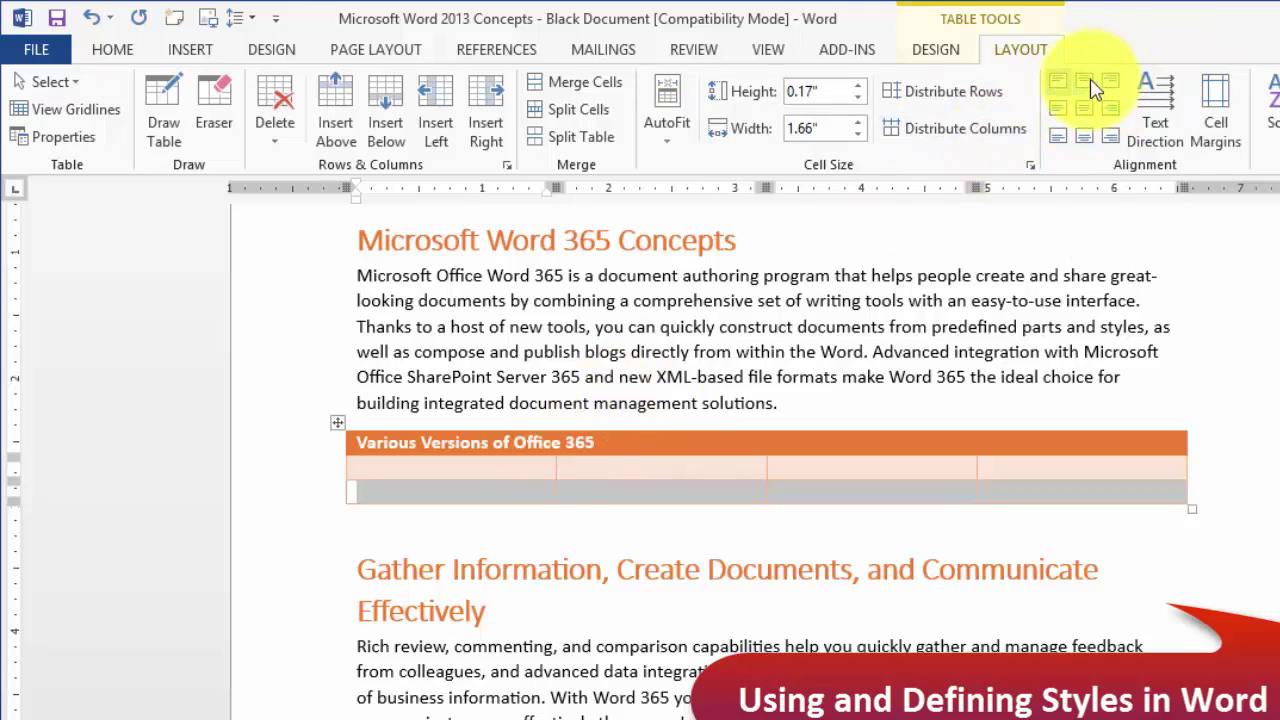
{"action": "left_click", "coordinate": [623, 442]}
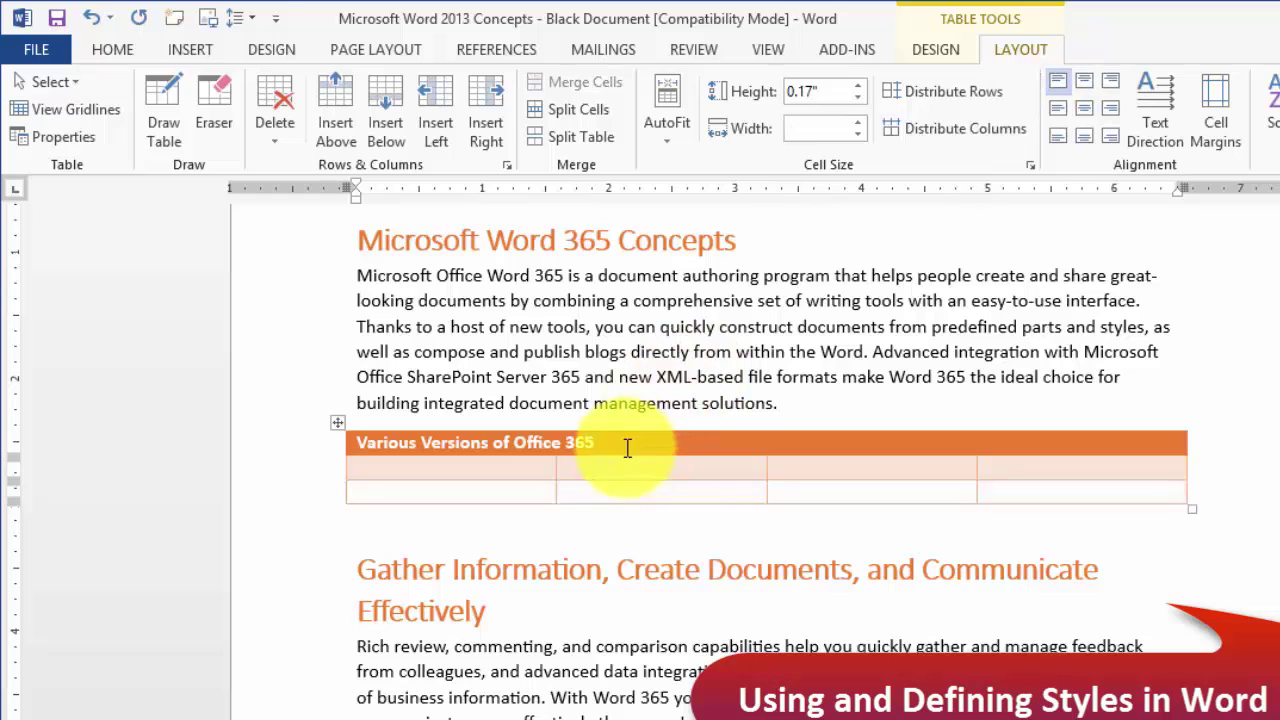
{"action": "left_click", "coordinate": [1086, 84]}
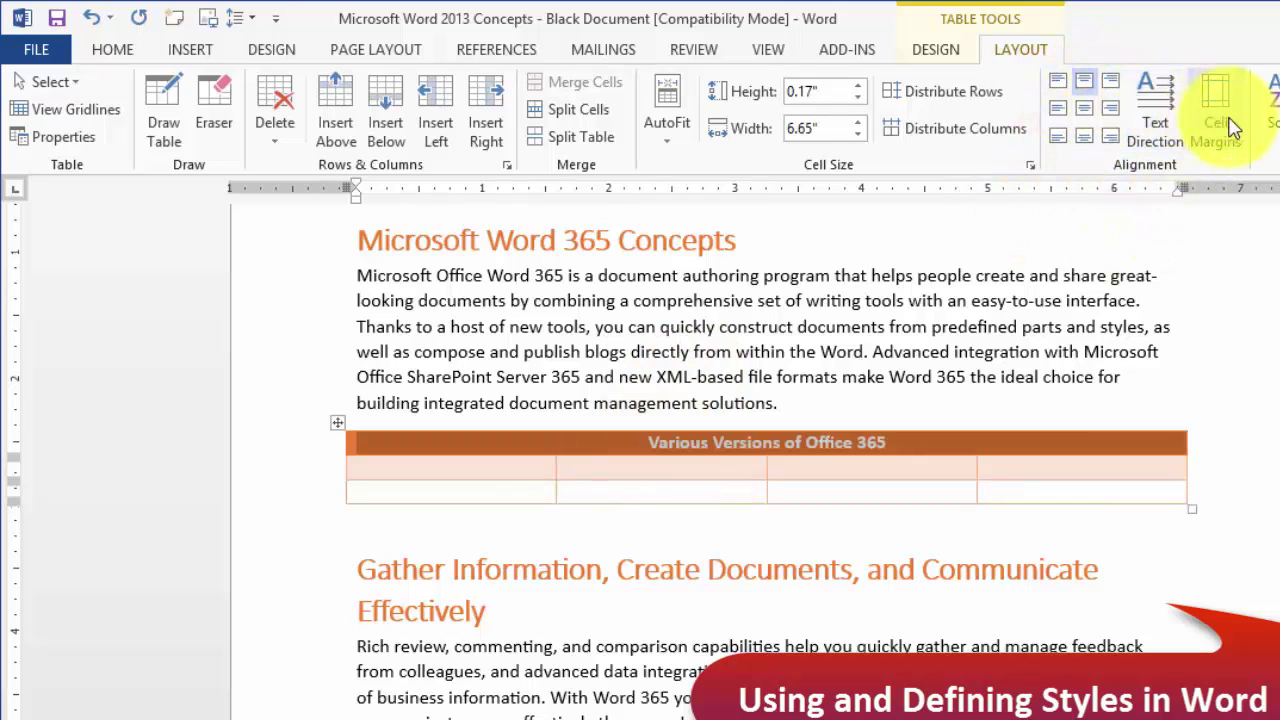
Step: Insert a new row below the table's last row
{"action": "left_click", "coordinate": [591, 491]}
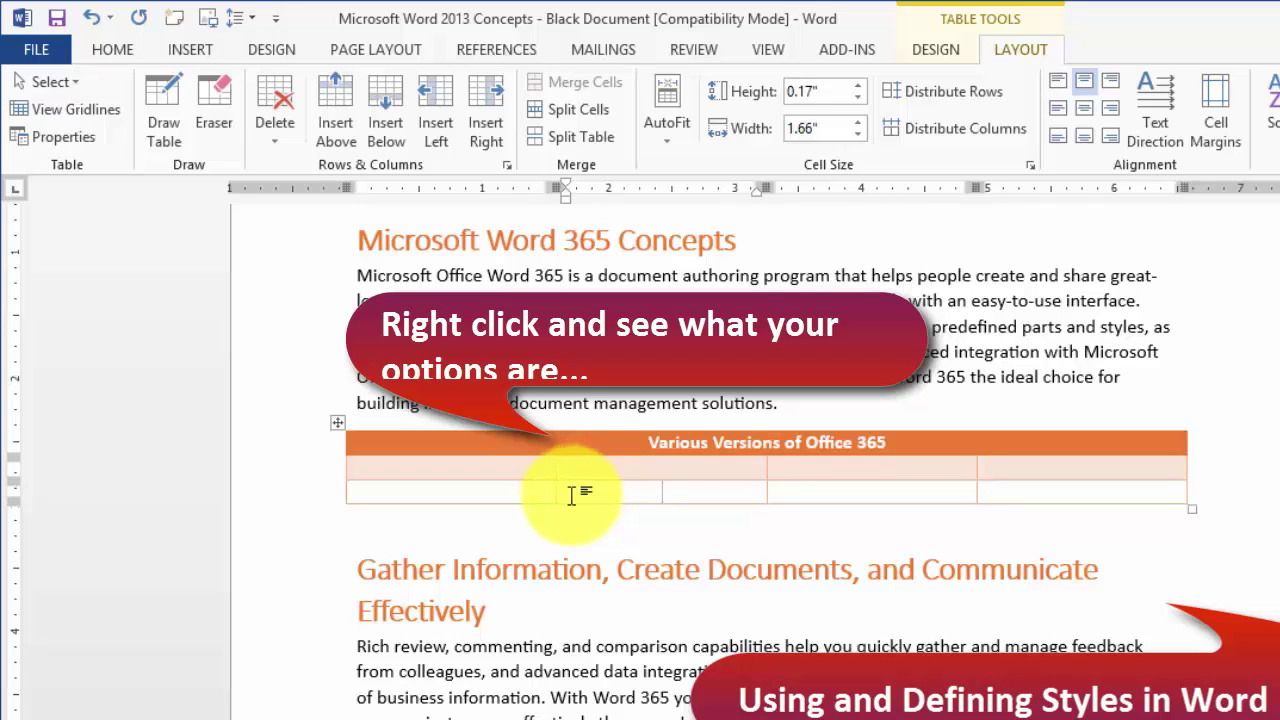
{"action": "right_click", "coordinate": [573, 495]}
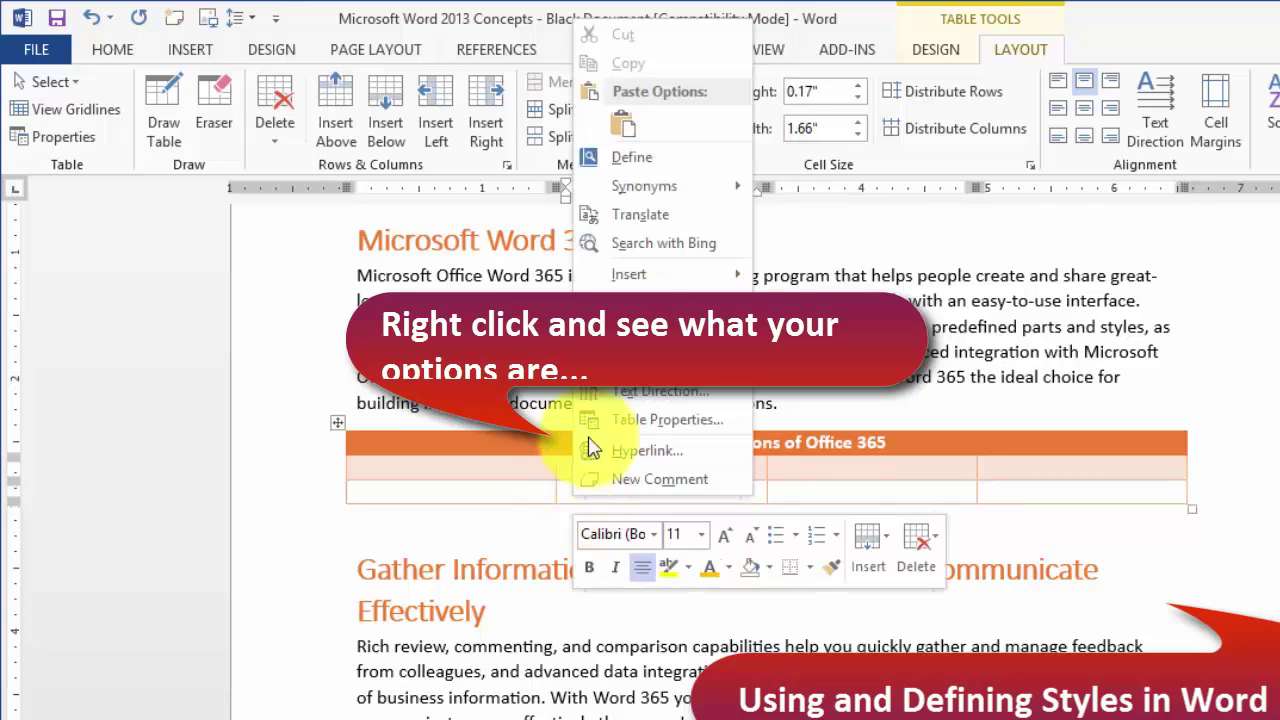
{"action": "mouse_move", "coordinate": [660, 280]}
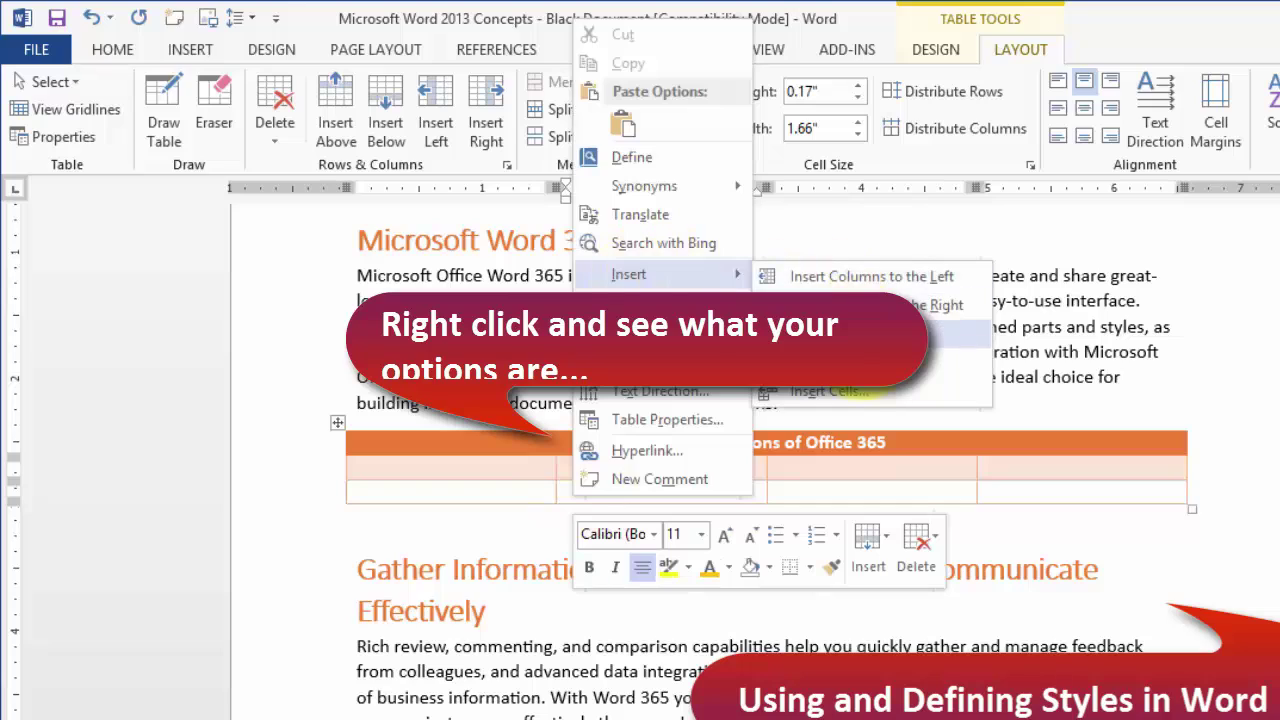
{"action": "left_click", "coordinate": [860, 363]}
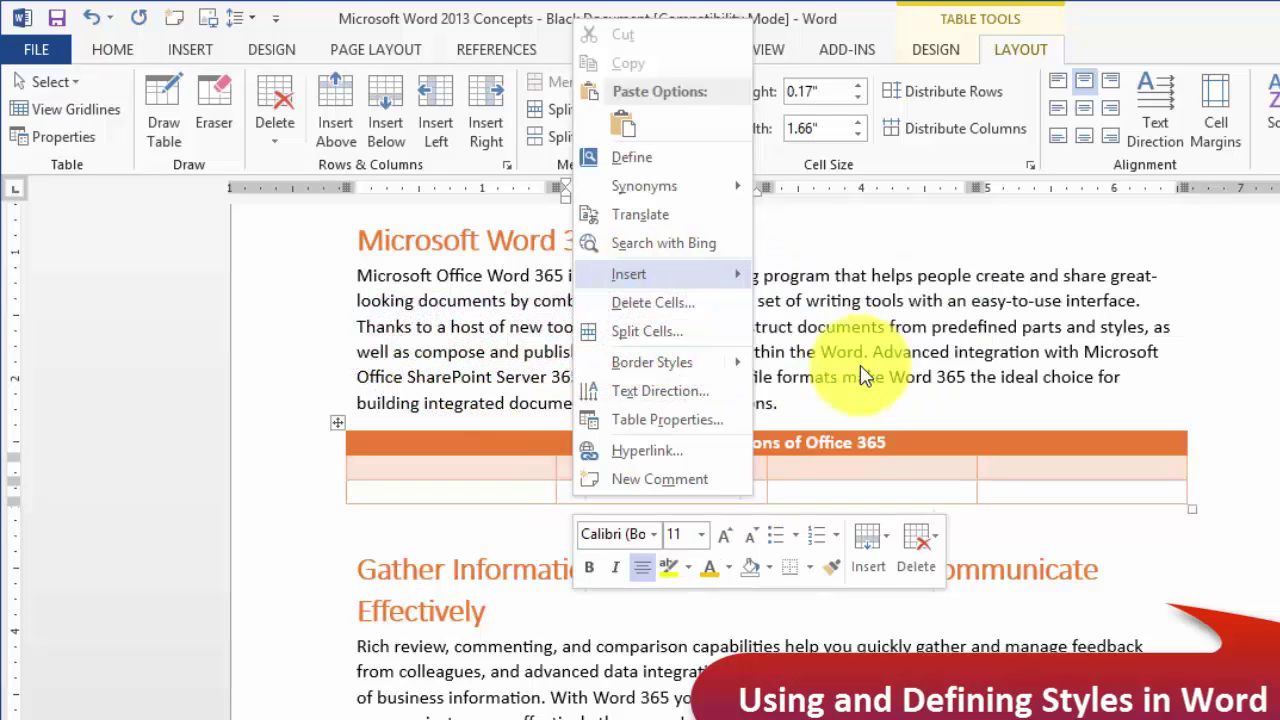
{"action": "left_click", "coordinate": [687, 519]}
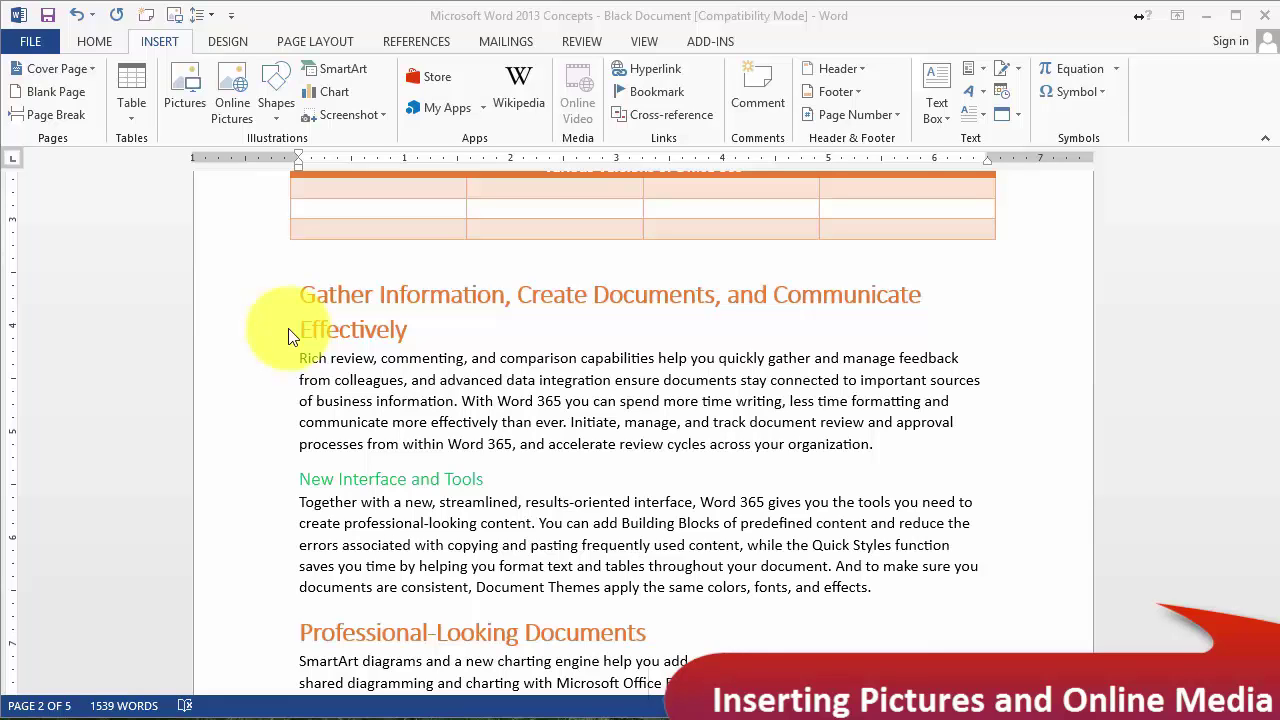
Step: Insert the picture PMG_Image_WorkSeamless_570x315 from C:\temp at the start of the paragraph under the "Gather Information" heading
{"action": "key", "text": "alt+Tab"}
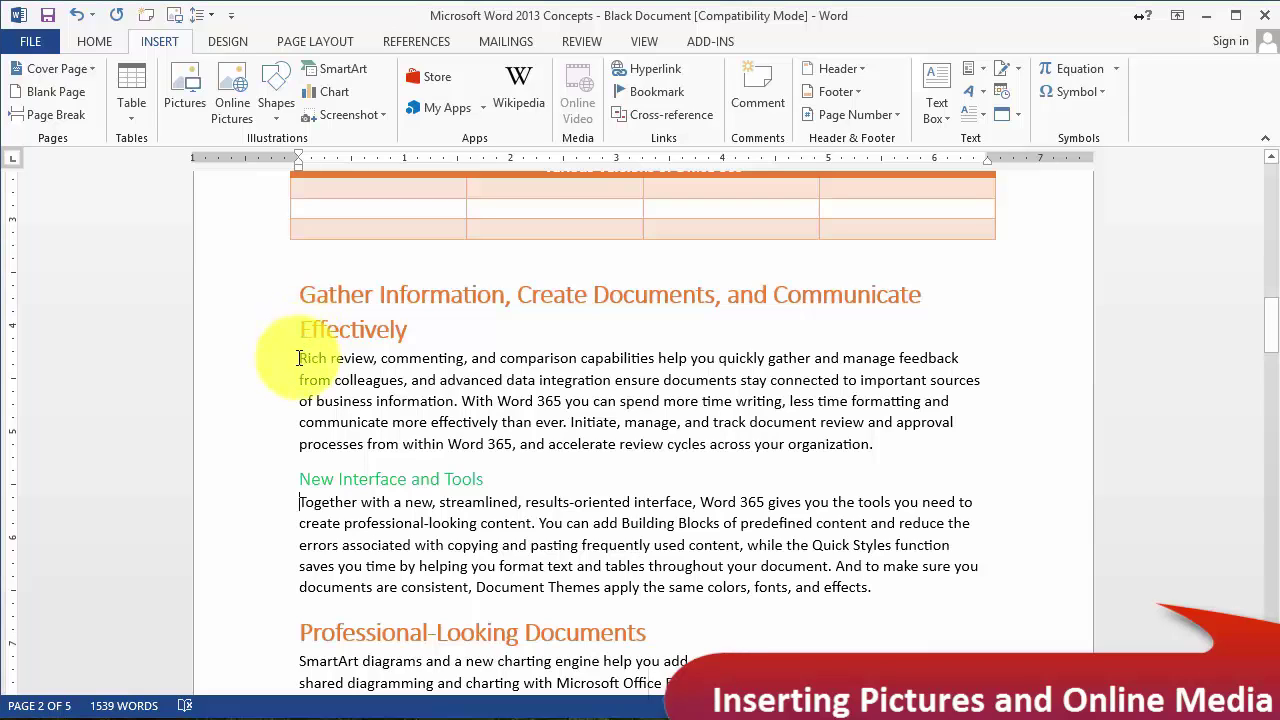
{"action": "left_click", "coordinate": [301, 357]}
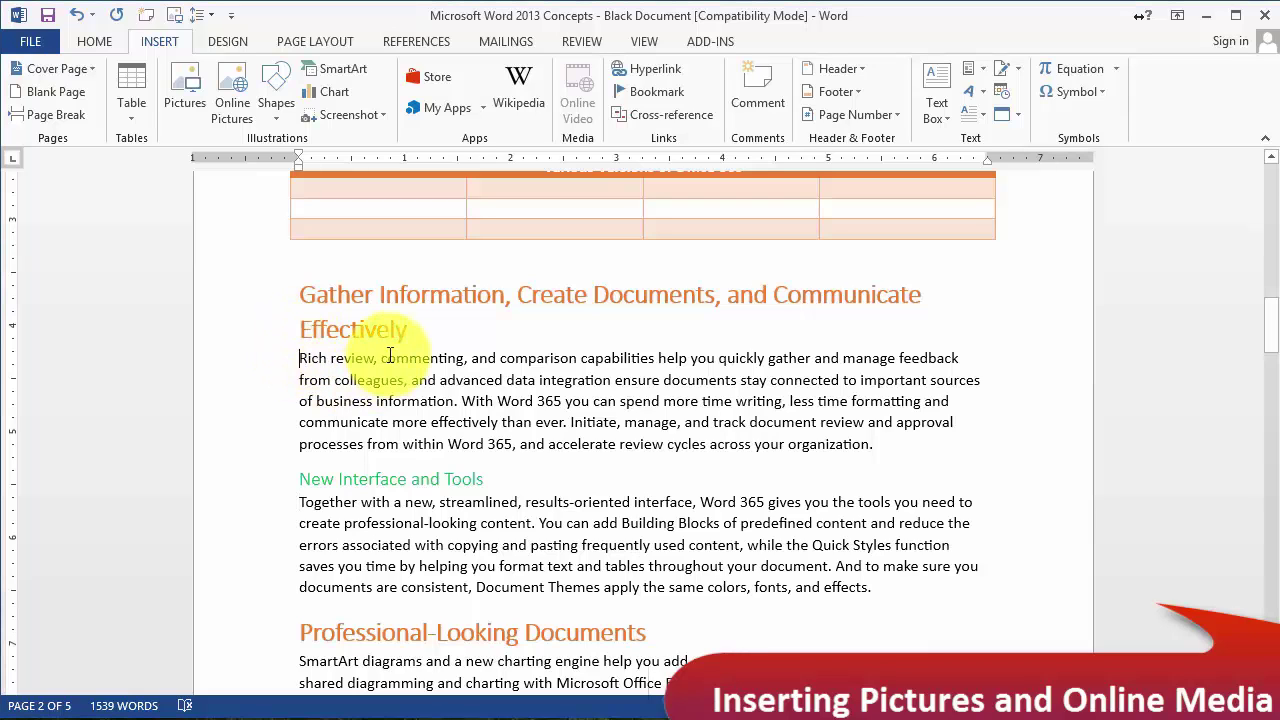
{"action": "left_click", "coordinate": [197, 99]}
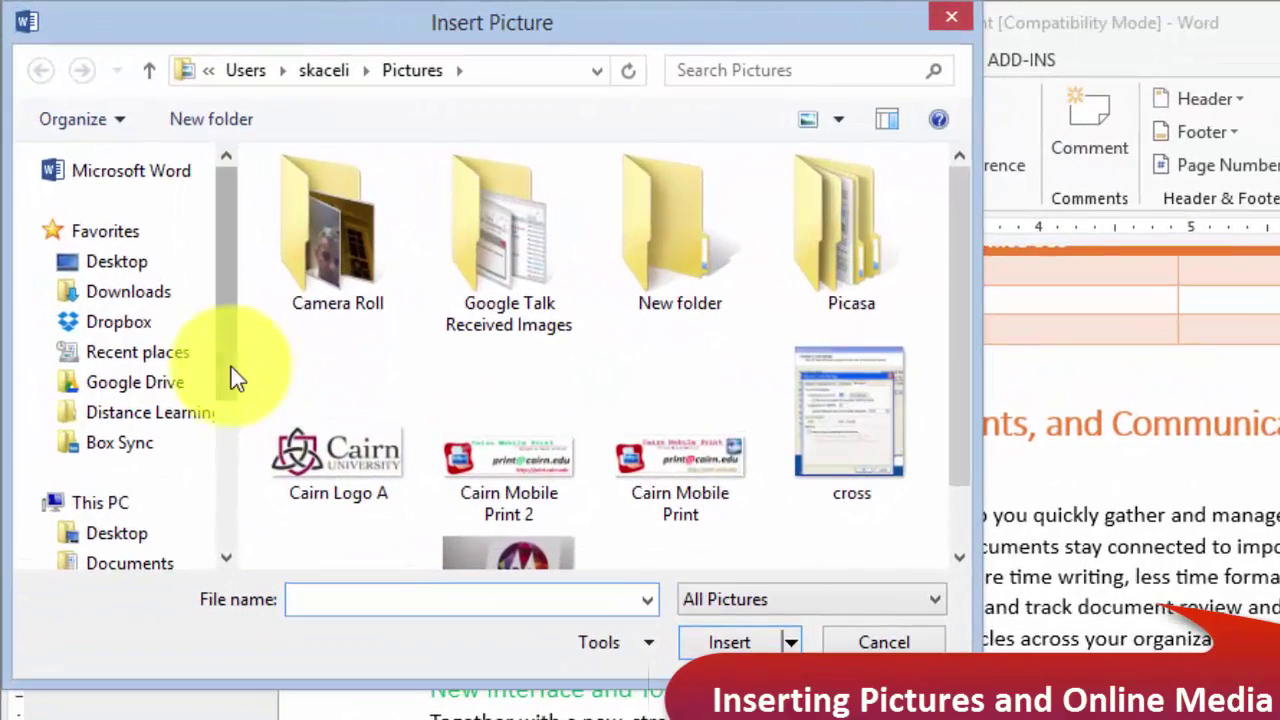
{"action": "left_click_drag", "start_coordinate": [200, 340], "coordinate": [195, 436]}
{"action": "left_click", "coordinate": [162, 490]}
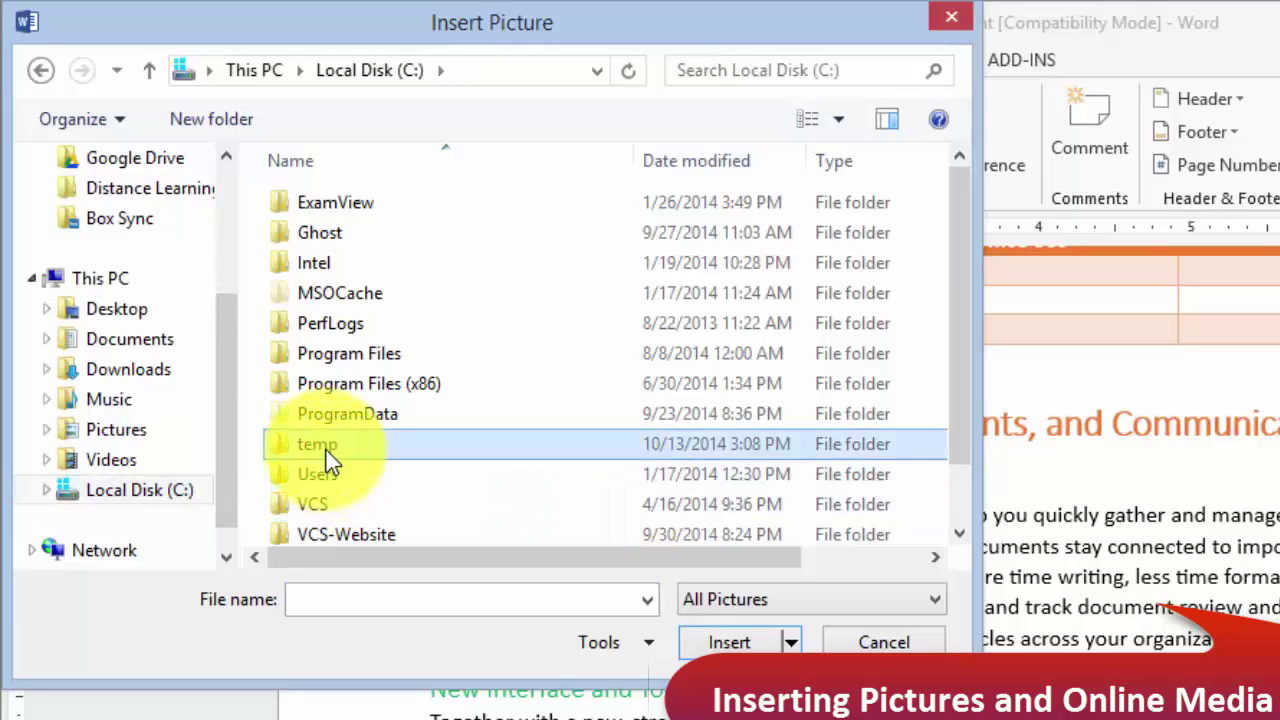
{"action": "double_click", "coordinate": [327, 448]}
{"action": "left_click", "coordinate": [342, 252]}
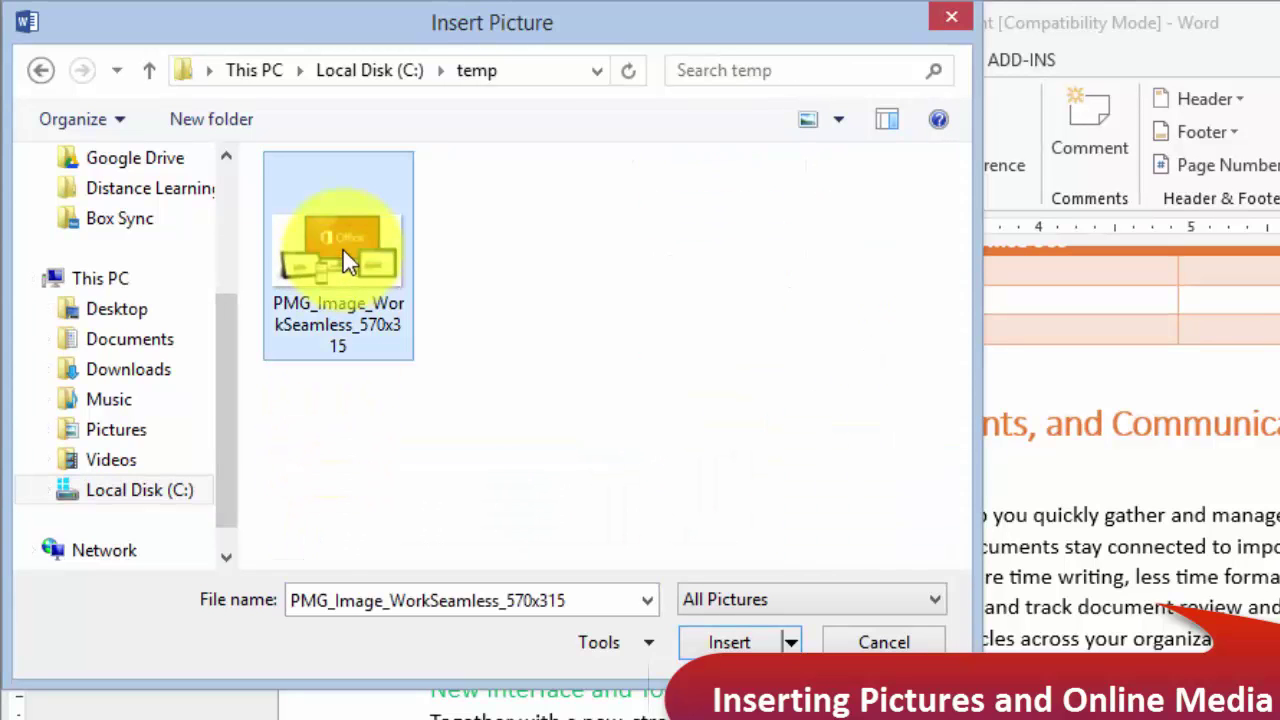
{"action": "left_click", "coordinate": [738, 643]}
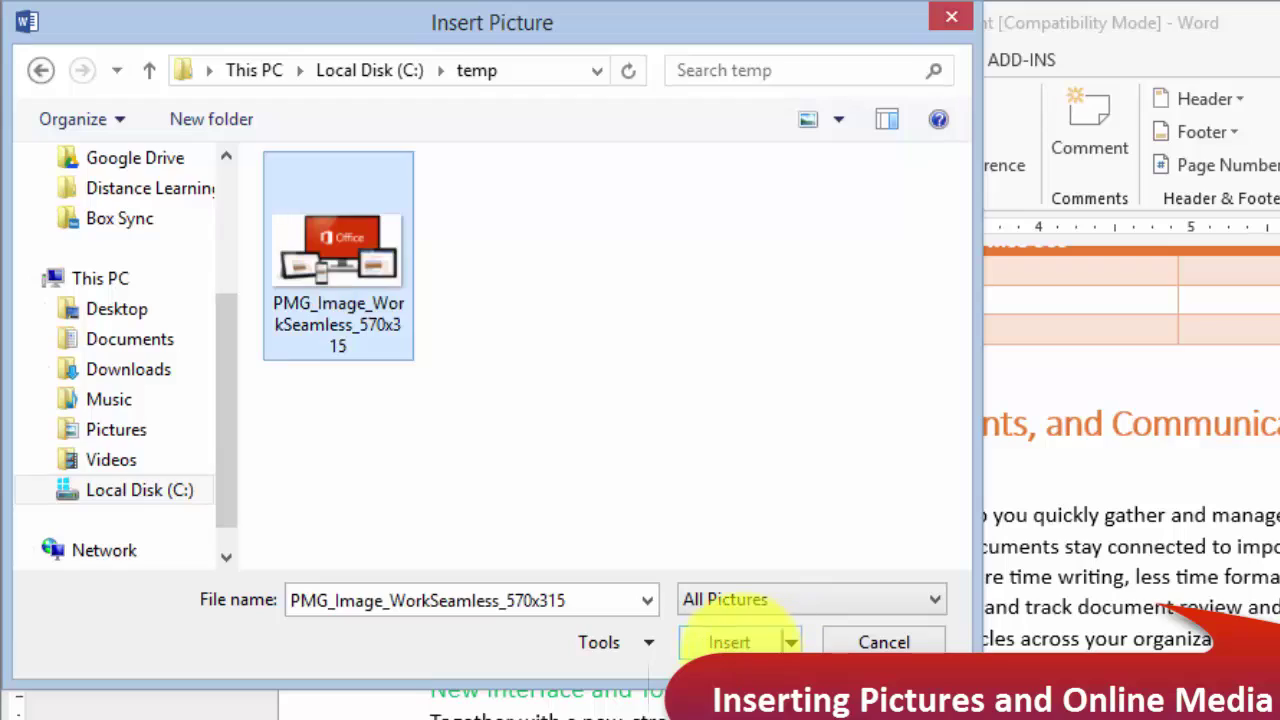
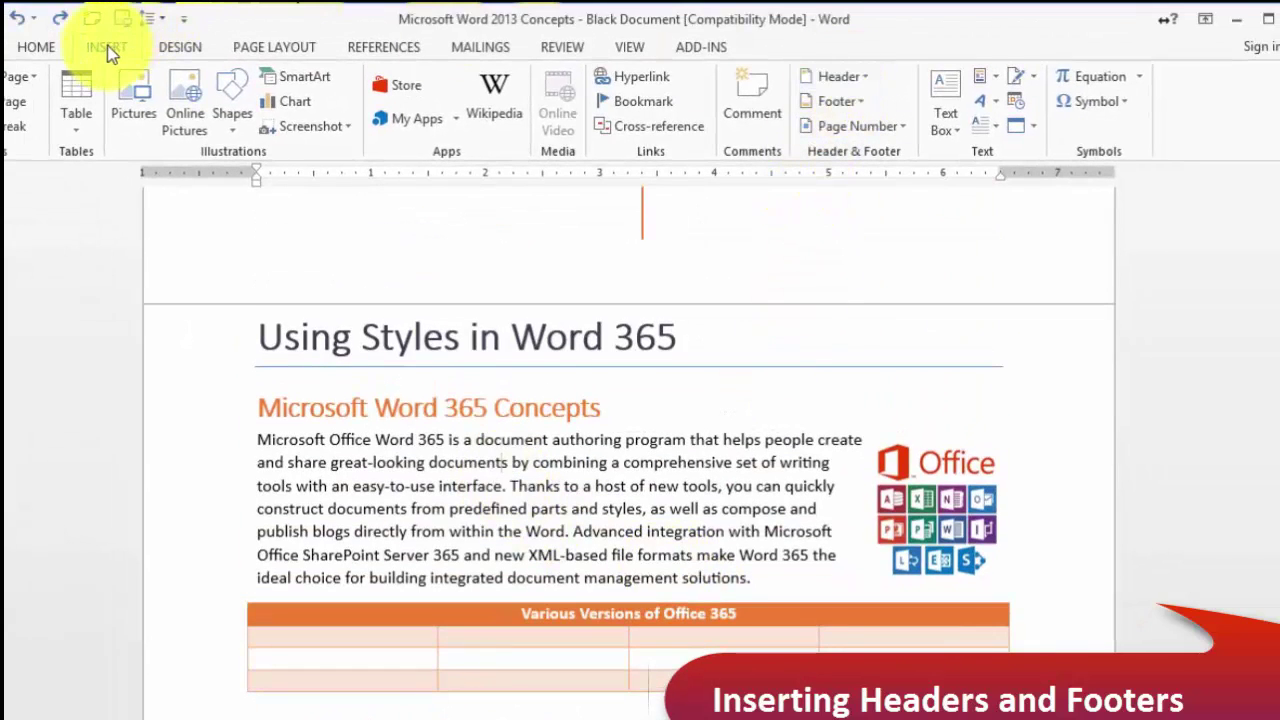
Step: Add the built-in Facet (Odd Page) header to the document and check it on the page after the cover
{"action": "left_click", "coordinate": [858, 80]}
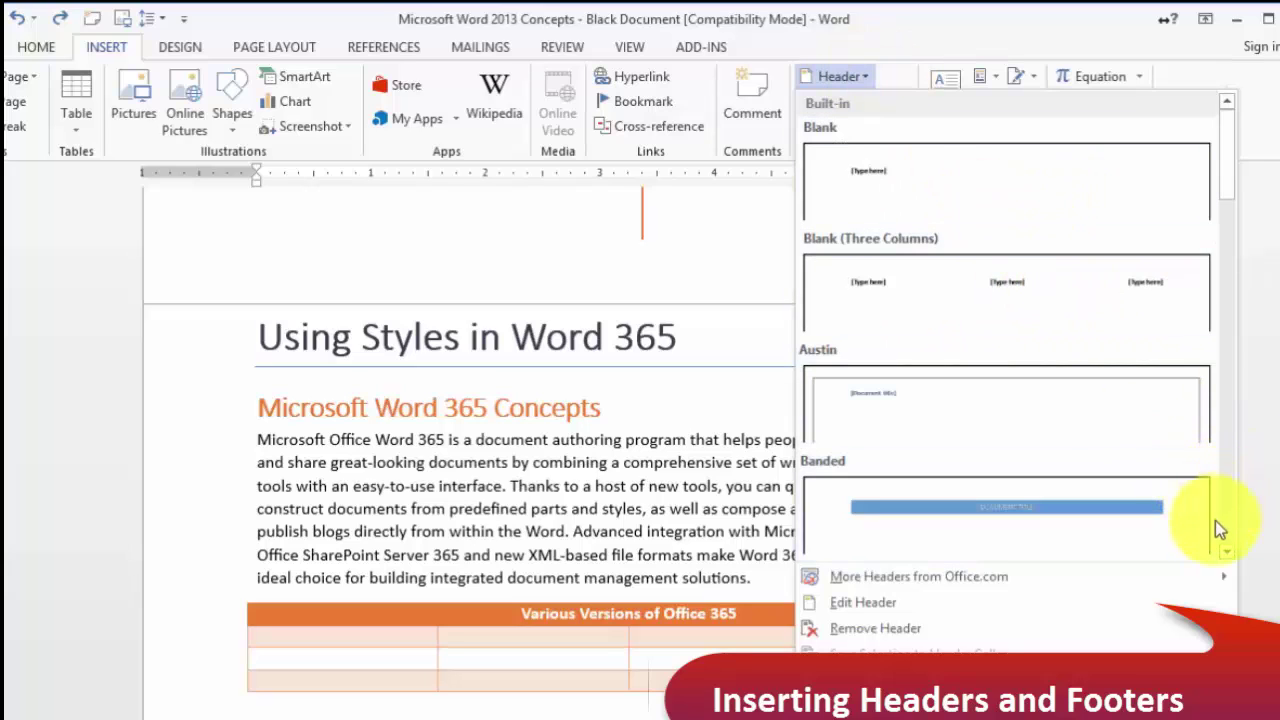
{"action": "left_click", "coordinate": [1227, 552]}
{"action": "left_click", "coordinate": [1227, 552]}
{"action": "left_click", "coordinate": [1227, 552]}
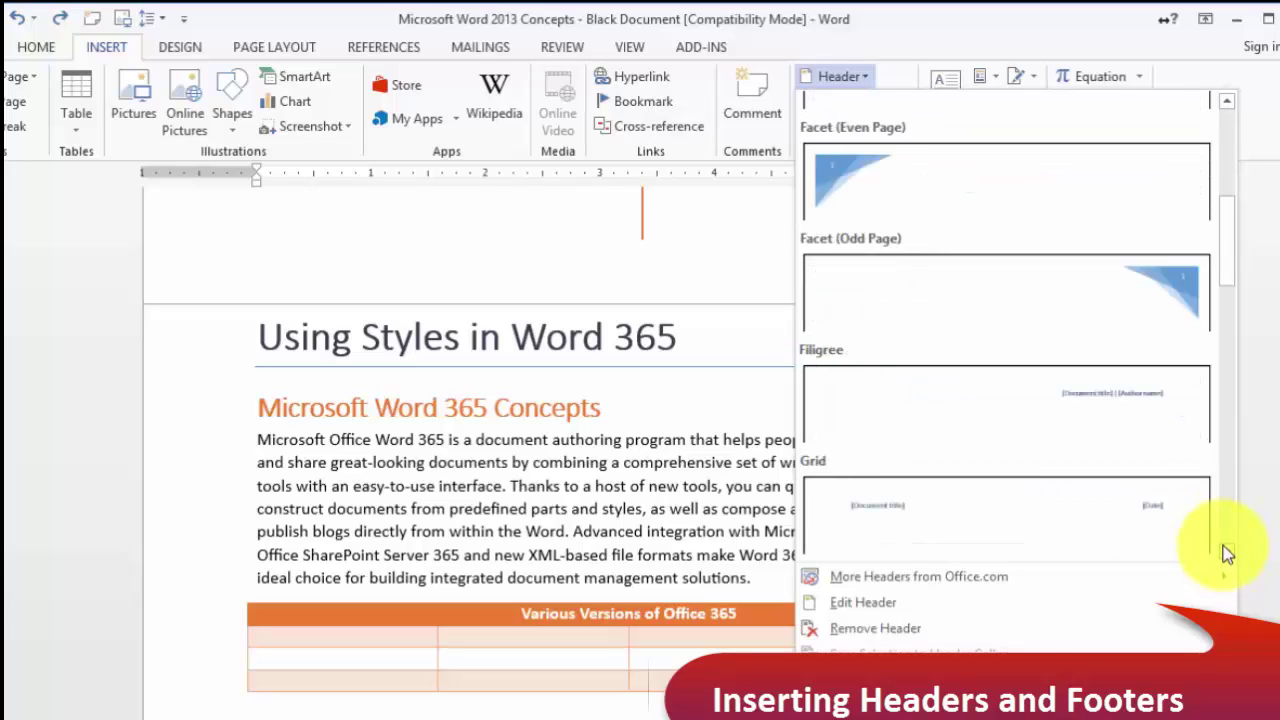
{"action": "left_click", "coordinate": [1158, 281]}
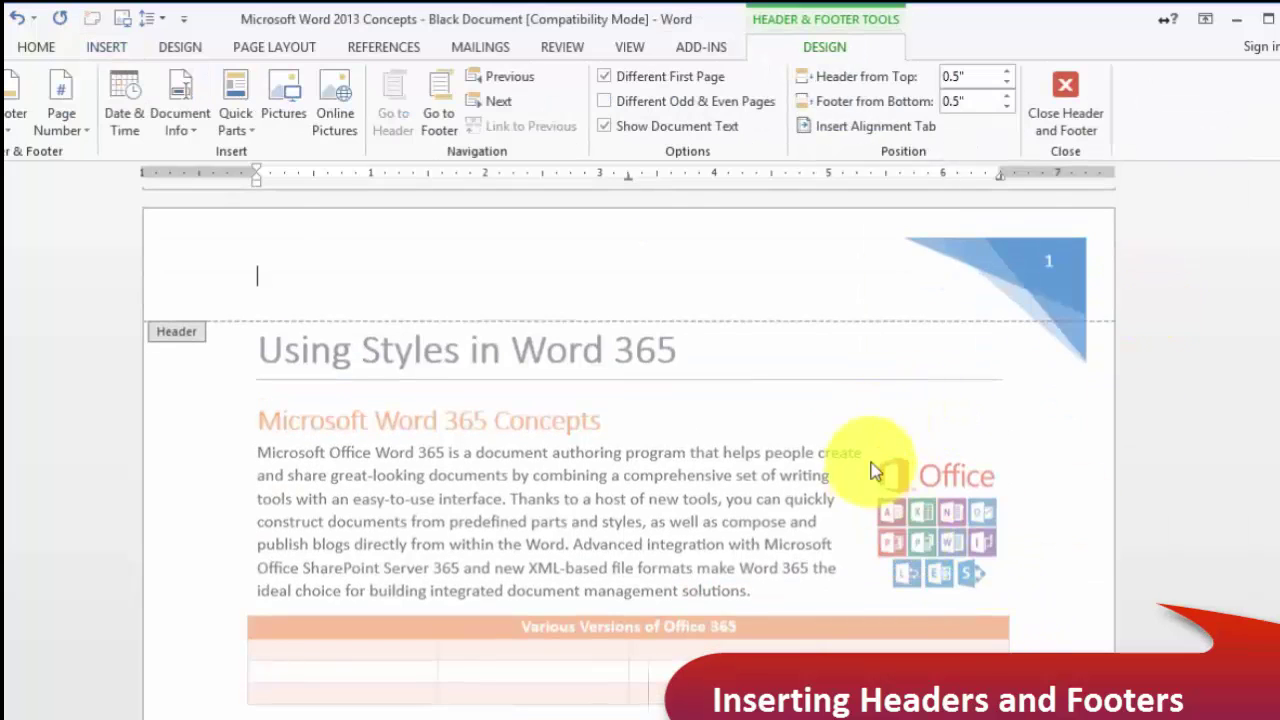
{"action": "scroll", "coordinate": [900, 500], "scroll_direction": "up", "scroll_amount": 3}
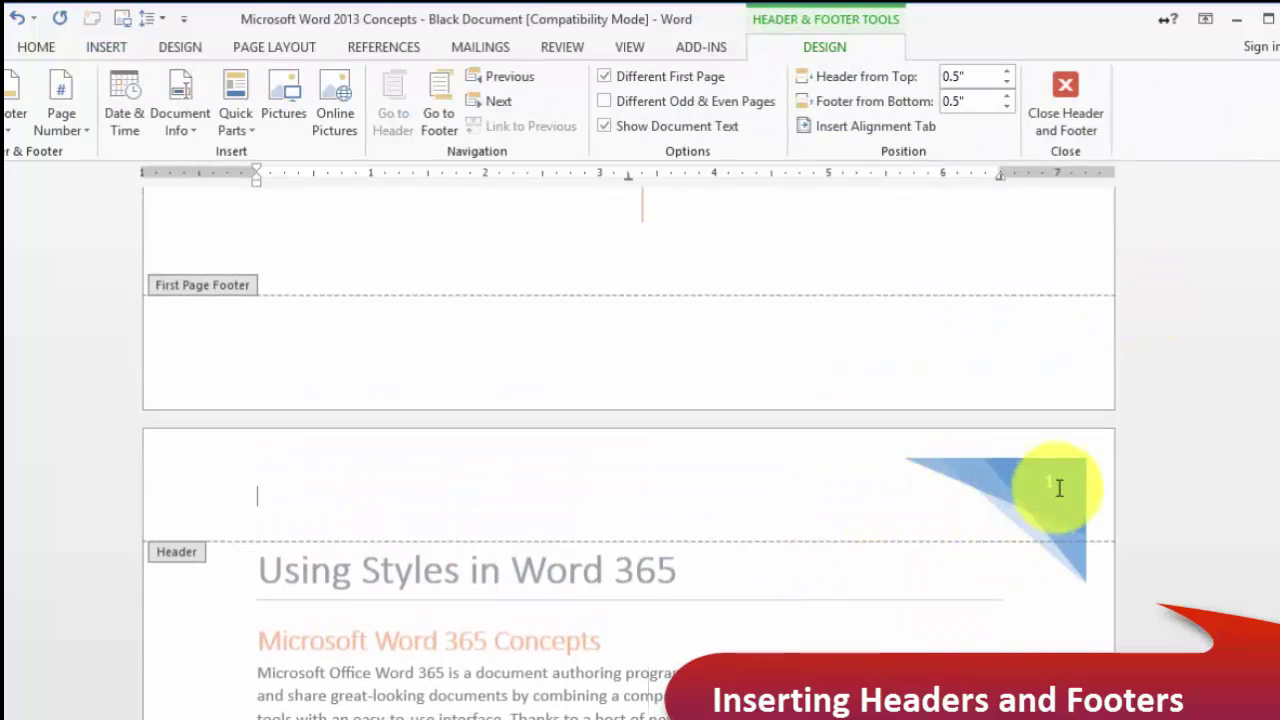
Step: Compare the cover page's first-page header and footer areas with the header on the page after it
{"action": "scroll", "coordinate": [1030, 543], "scroll_direction": "up", "scroll_amount": 8}
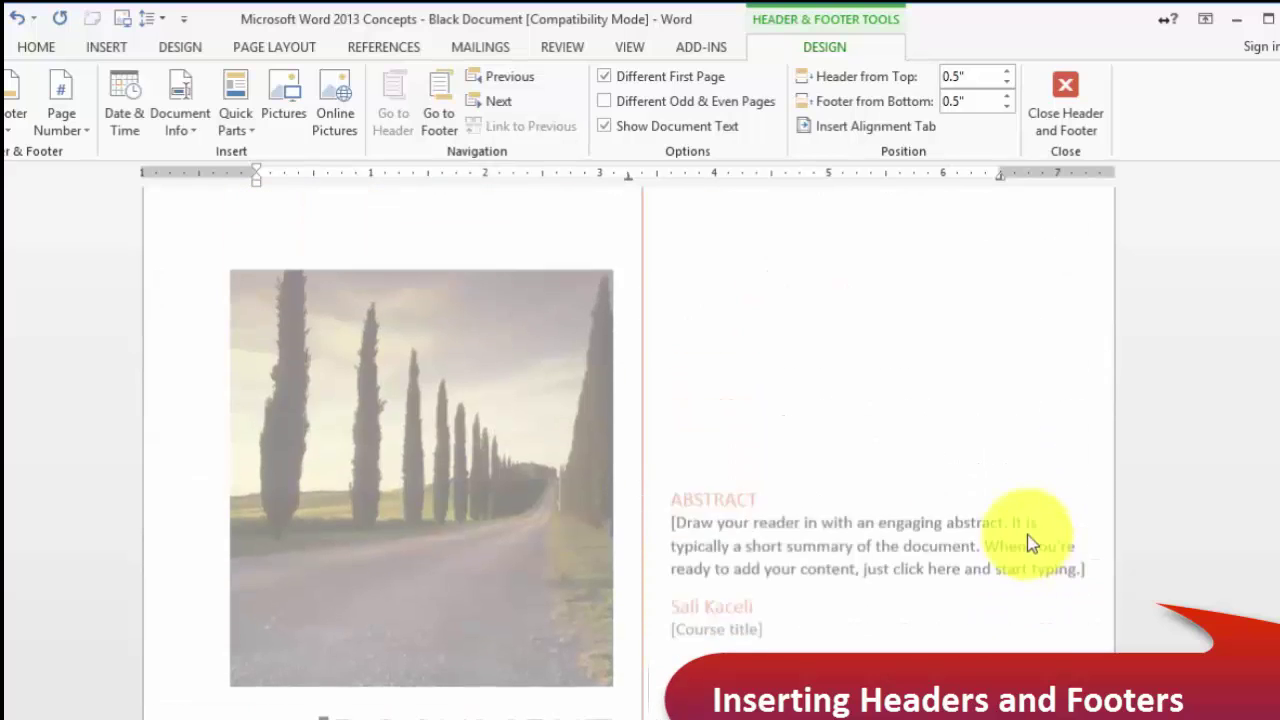
{"action": "scroll", "coordinate": [1030, 543], "scroll_direction": "up", "scroll_amount": 3}
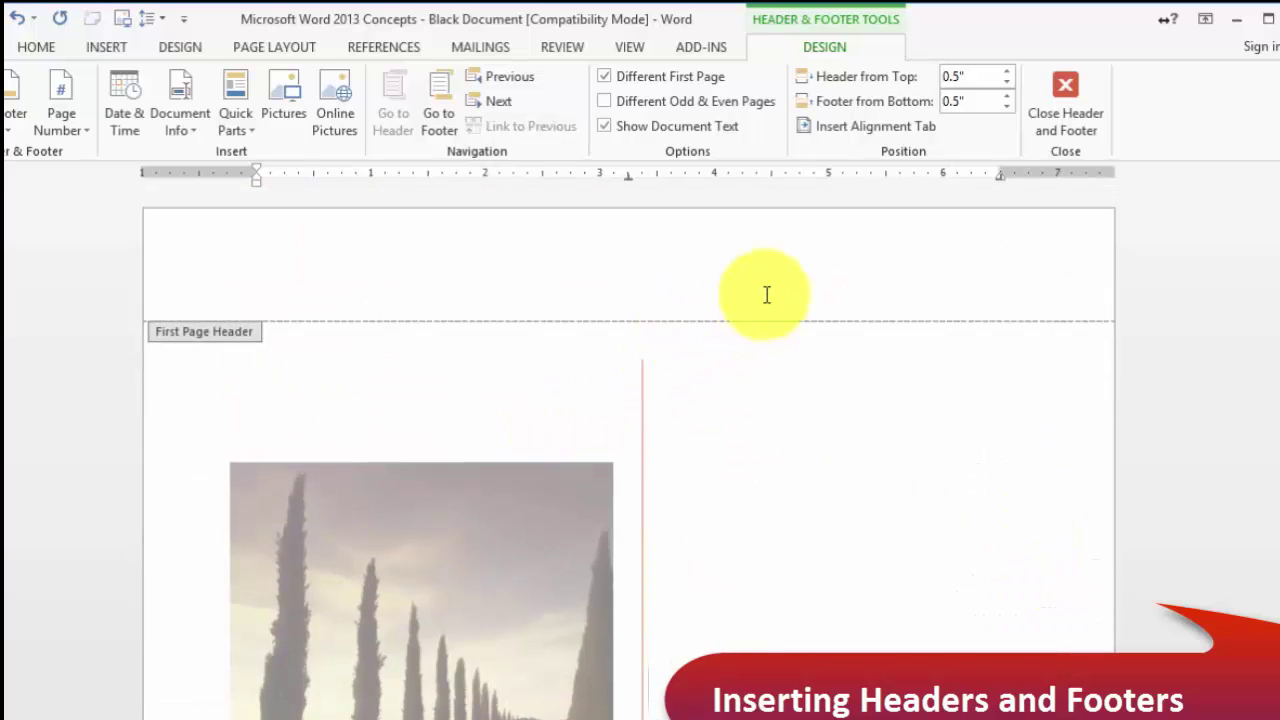
{"action": "scroll", "coordinate": [950, 557], "scroll_direction": "down", "scroll_amount": 12}
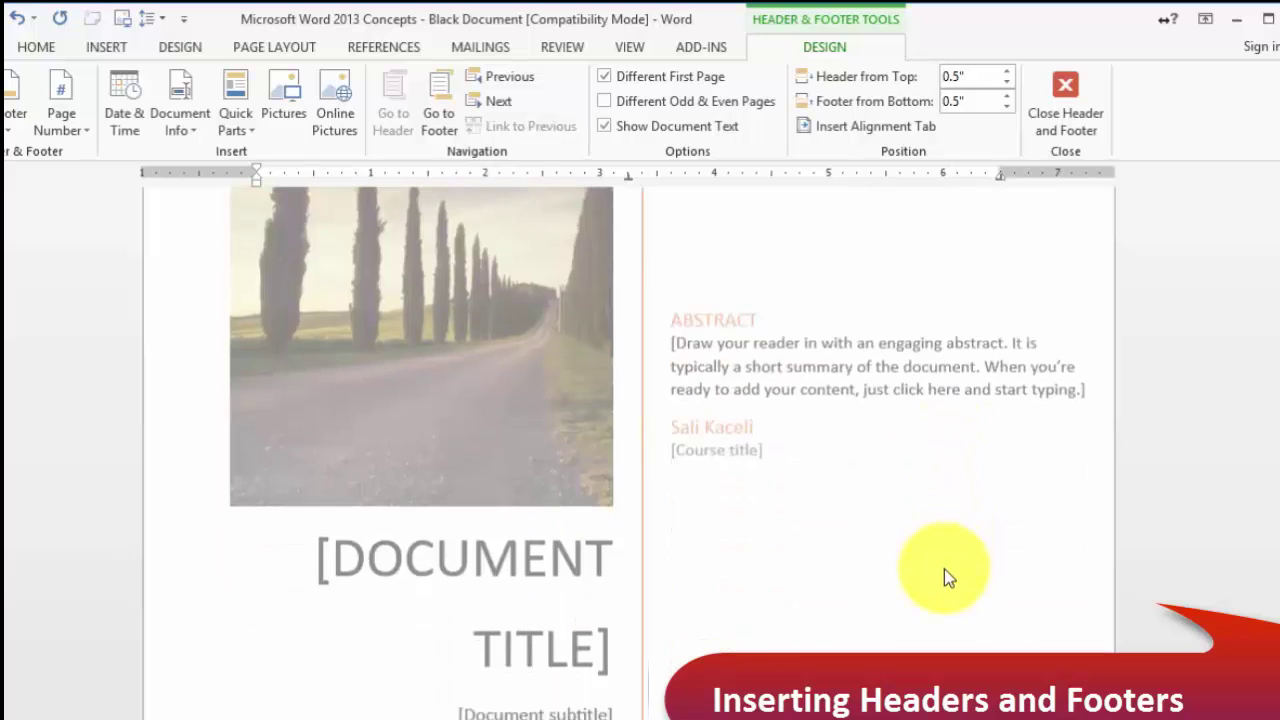
{"action": "scroll", "coordinate": [941, 570], "scroll_direction": "down", "scroll_amount": 3}
{"action": "scroll", "coordinate": [943, 575], "scroll_direction": "up", "scroll_amount": 3}
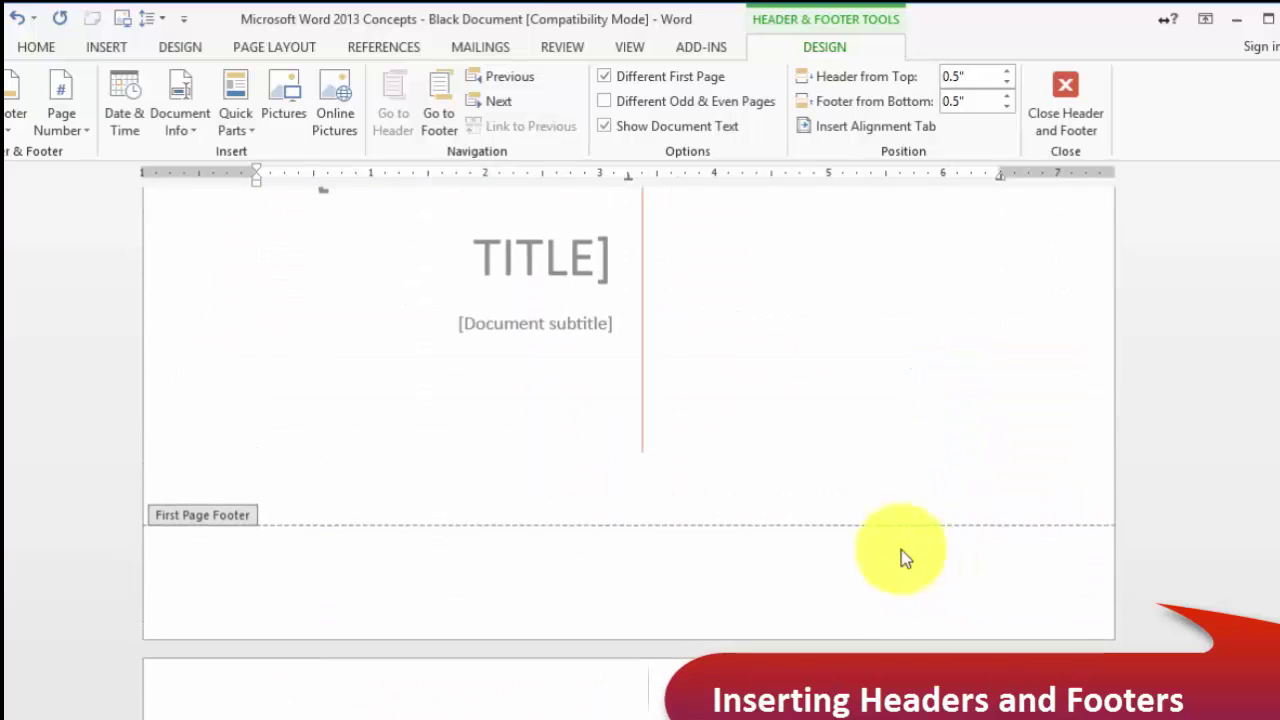
{"action": "scroll", "coordinate": [775, 560], "scroll_direction": "up", "scroll_amount": 6}
{"action": "scroll", "coordinate": [775, 566], "scroll_direction": "up", "scroll_amount": 5}
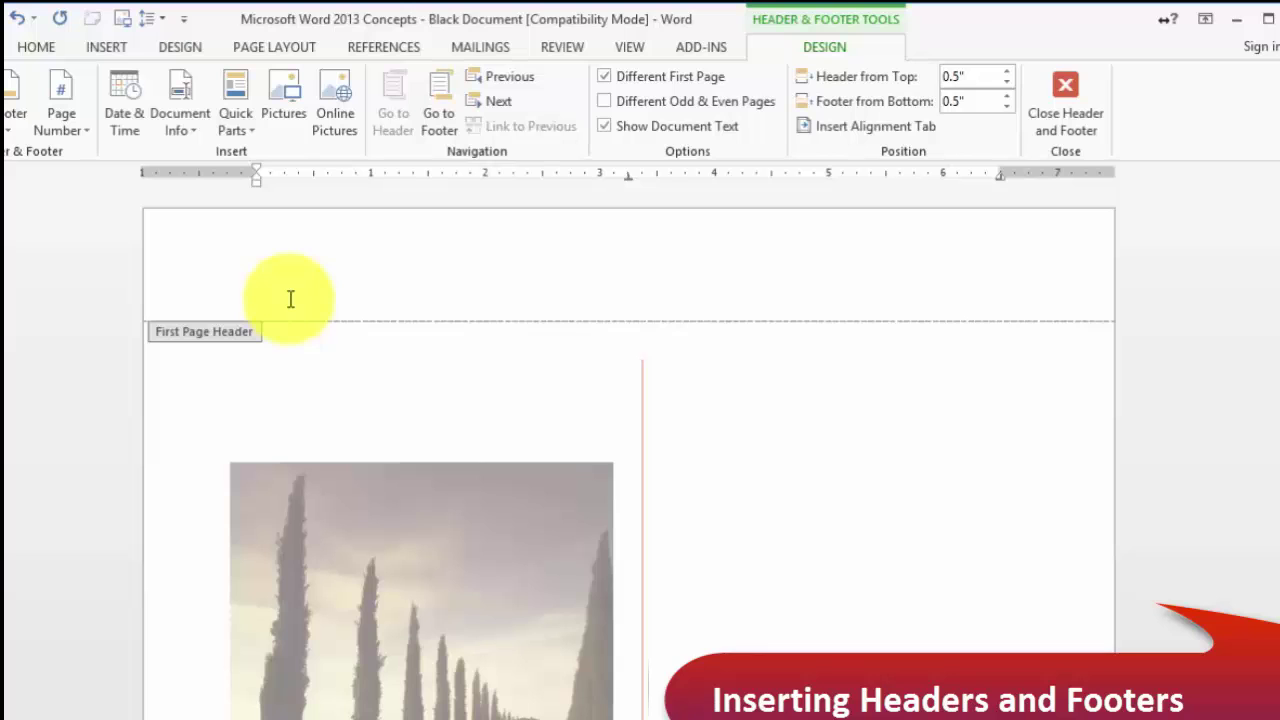
{"action": "scroll", "coordinate": [857, 571], "scroll_direction": "down", "scroll_amount": 13}
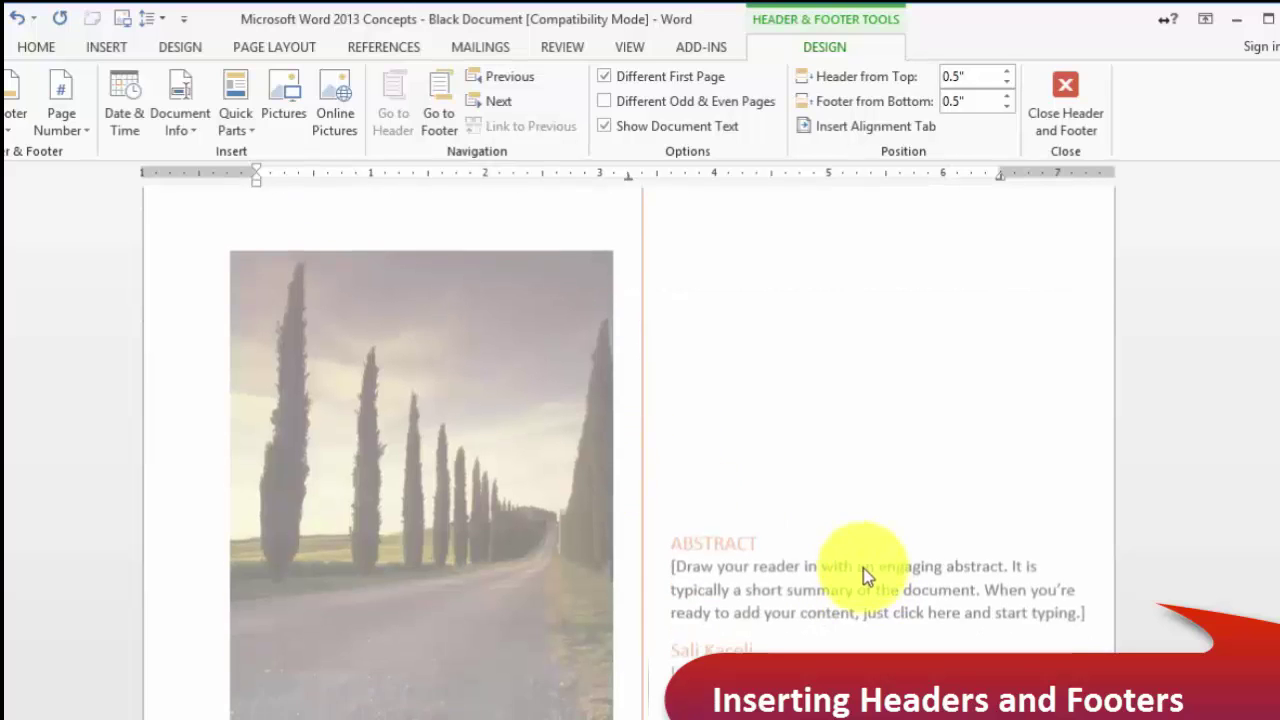
{"action": "scroll", "coordinate": [943, 632], "scroll_direction": "down", "scroll_amount": 3}
Step: Inspect the parts of the Facet header on the page after the cover by selecting its triangle graphic and page number box
{"action": "left_click", "coordinate": [1045, 500]}
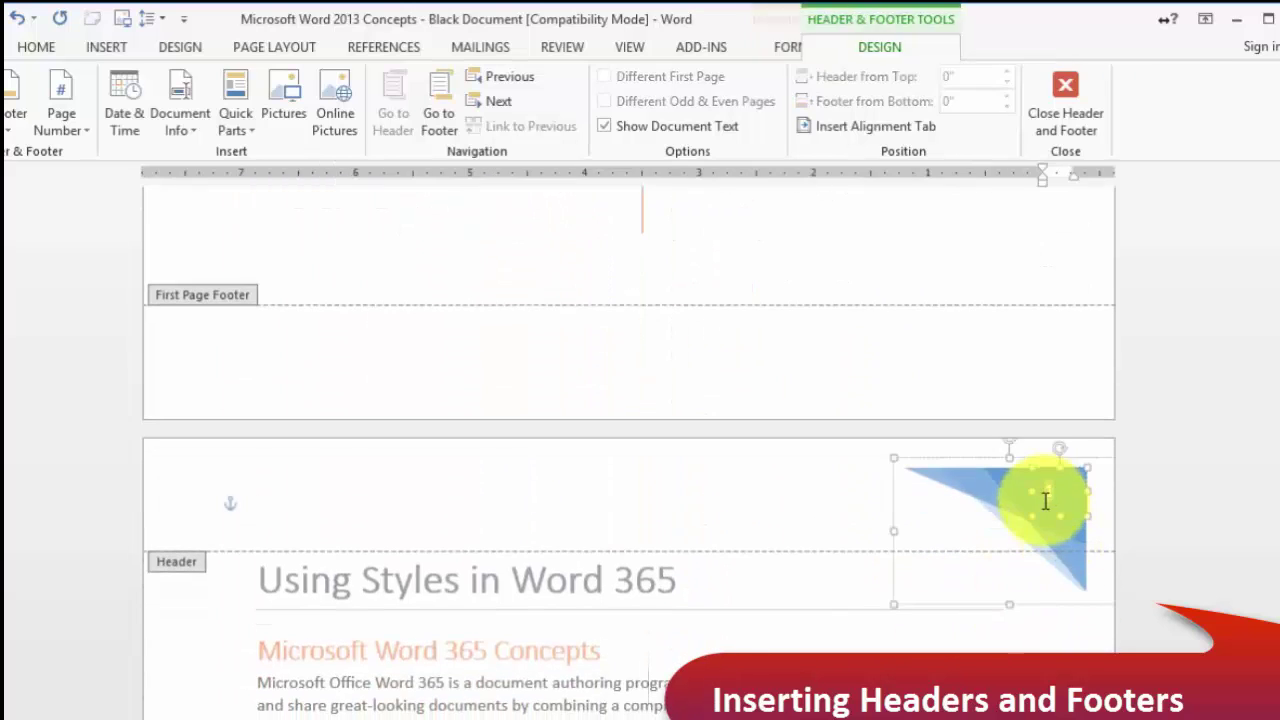
{"action": "left_click", "coordinate": [1077, 592]}
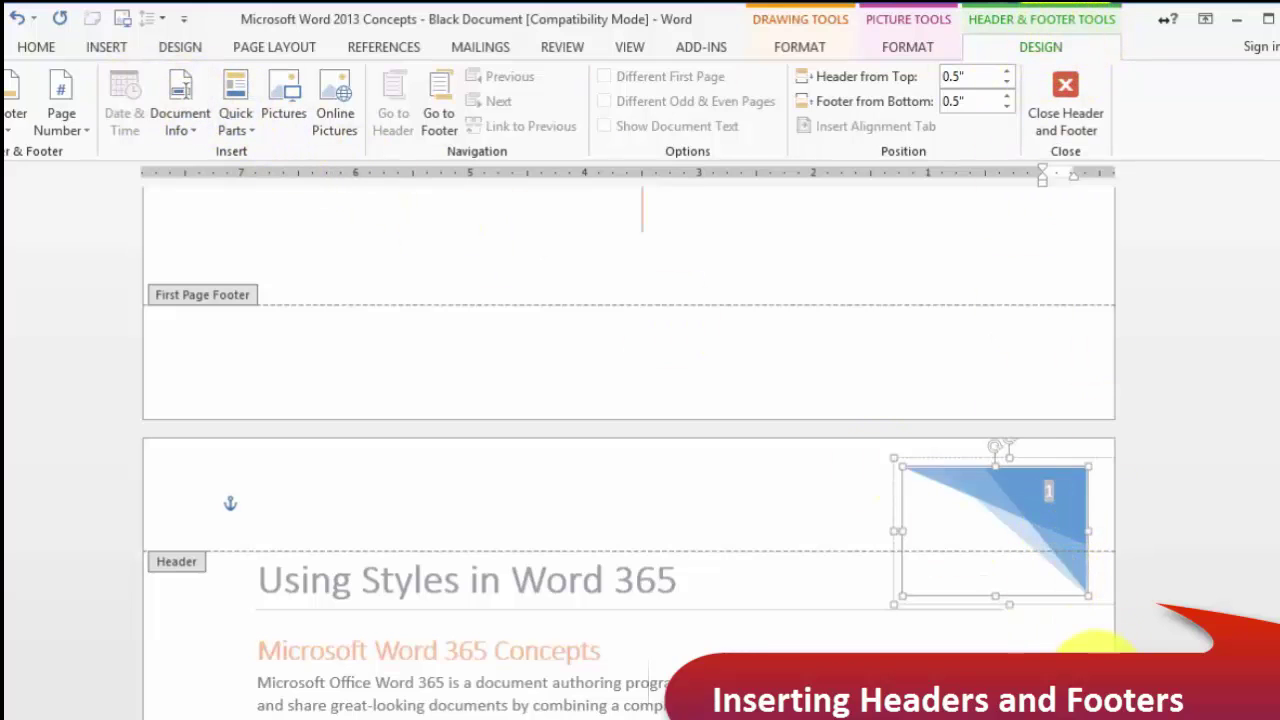
{"action": "double_click", "coordinate": [1043, 593]}
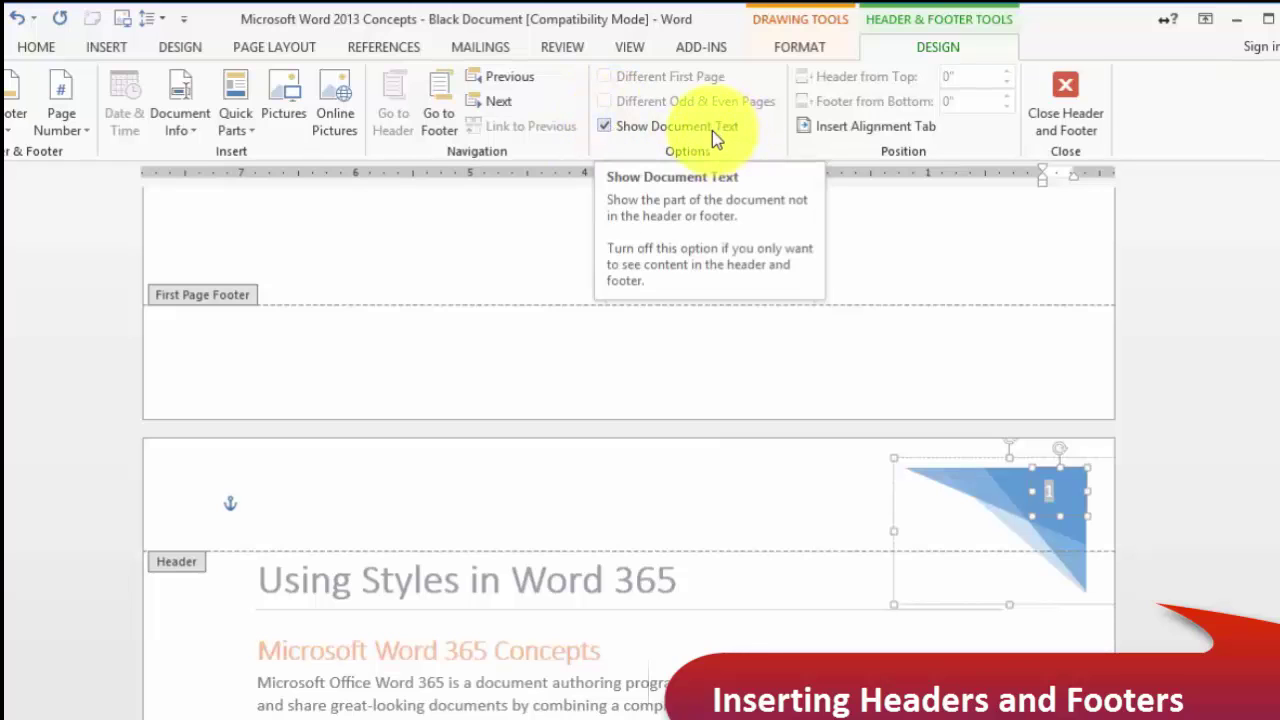
Step: Browse the fields that can be inserted on the header's text line, viewing the properties of IncludeText and Info
{"action": "left_click", "coordinate": [255, 508]}
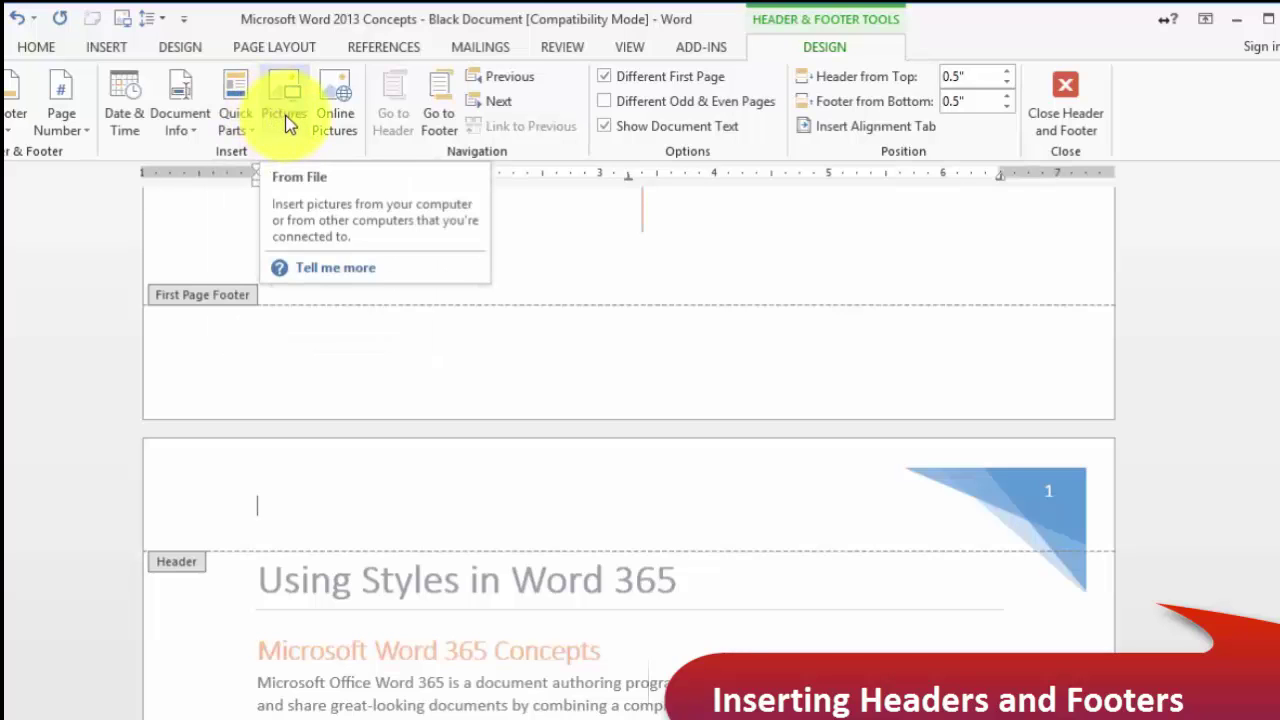
{"action": "left_click", "coordinate": [238, 127]}
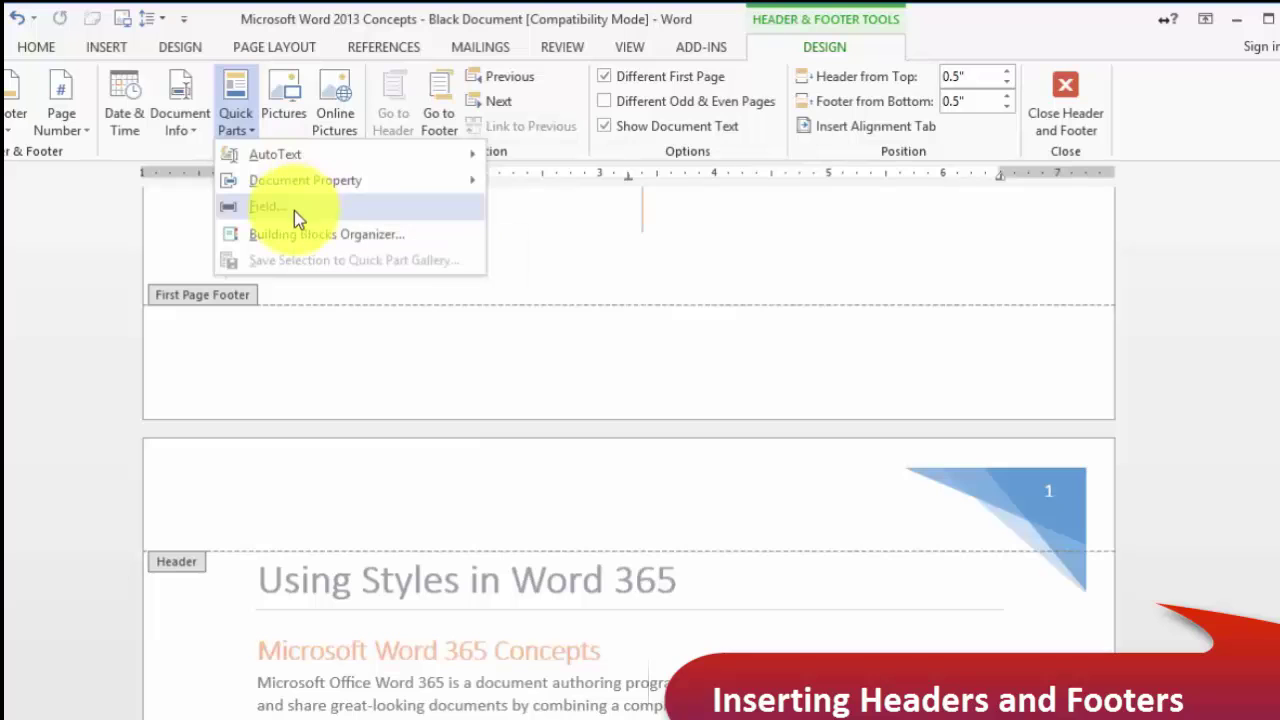
{"action": "left_click", "coordinate": [297, 208]}
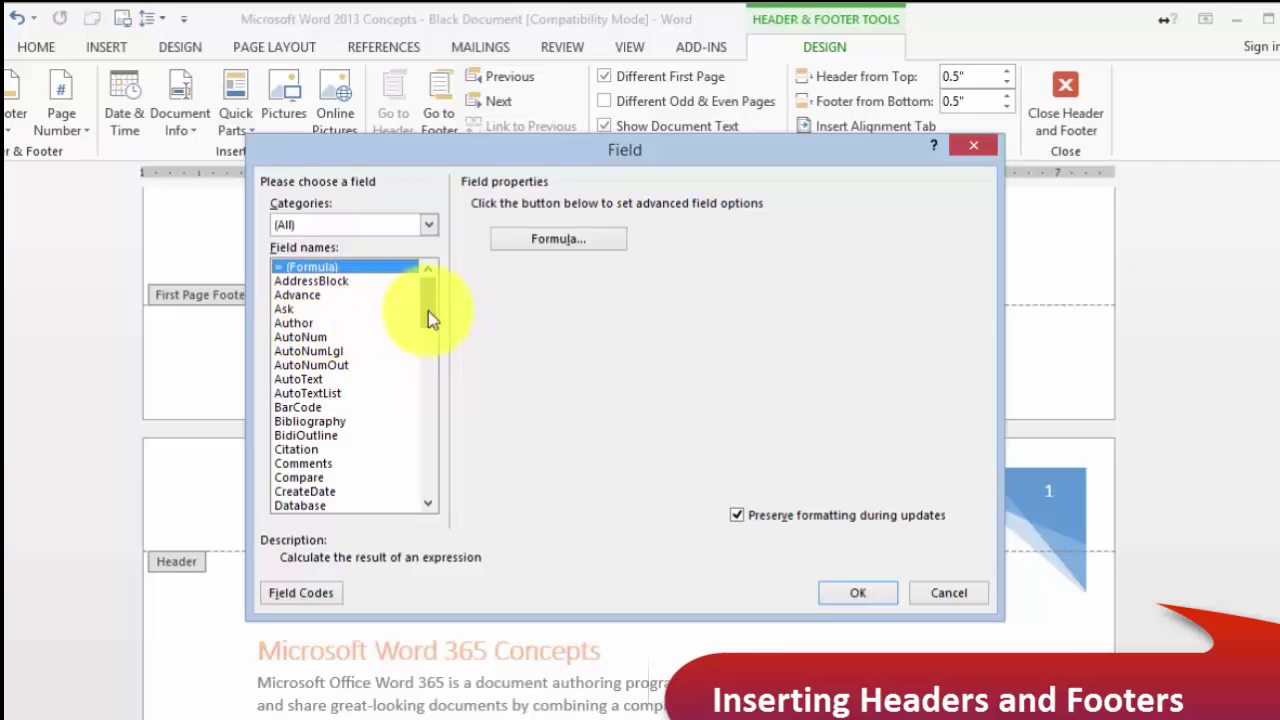
{"action": "left_click_drag", "start_coordinate": [427, 303], "coordinate": [428, 370]}
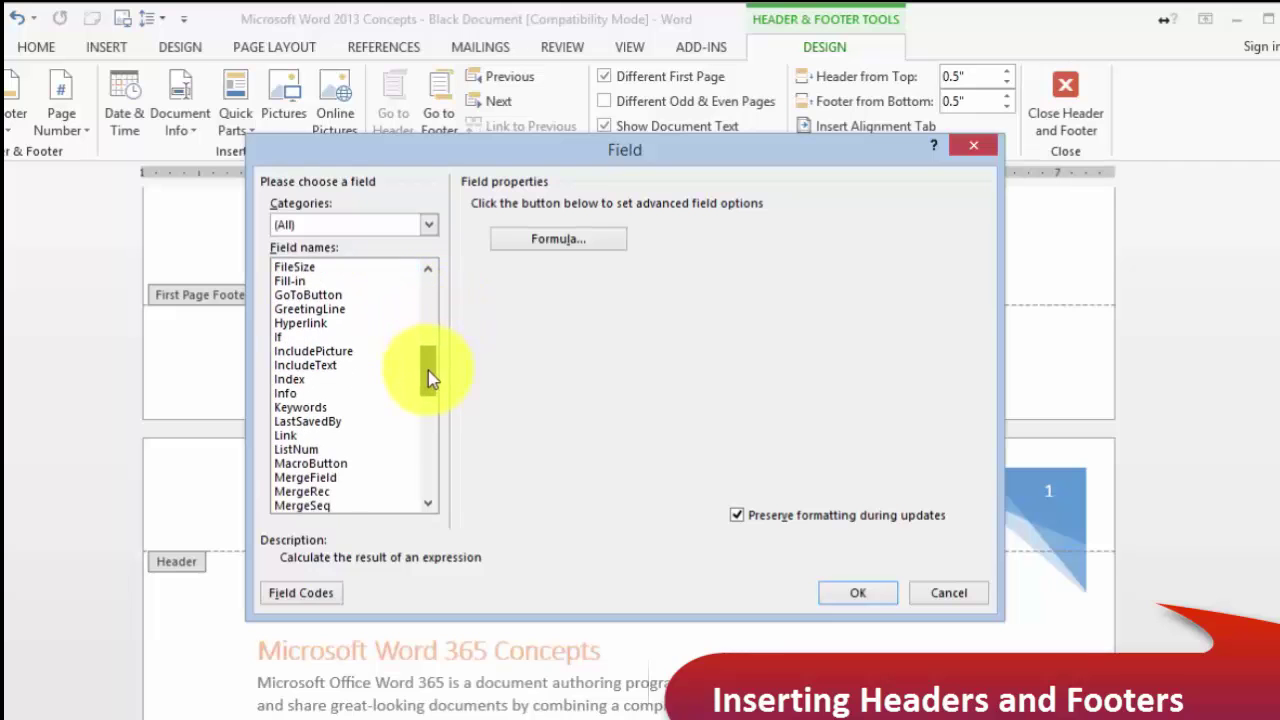
{"action": "left_click", "coordinate": [292, 365]}
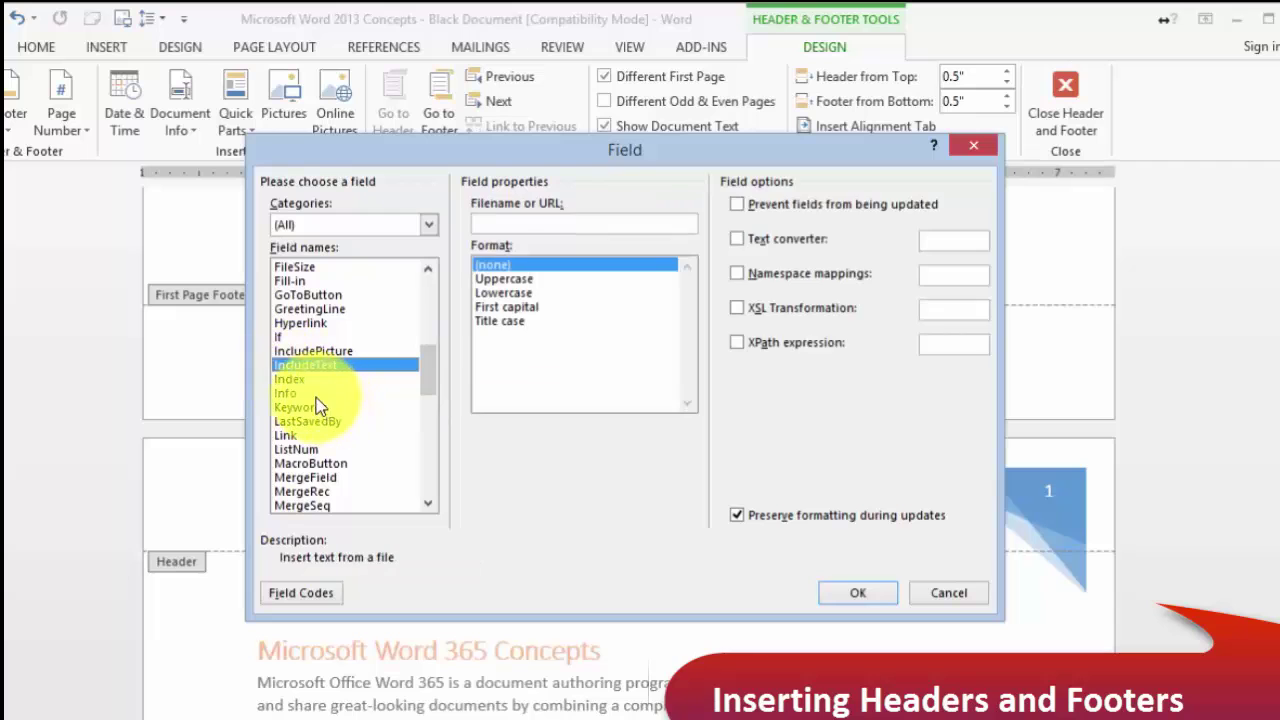
{"action": "left_click", "coordinate": [300, 393]}
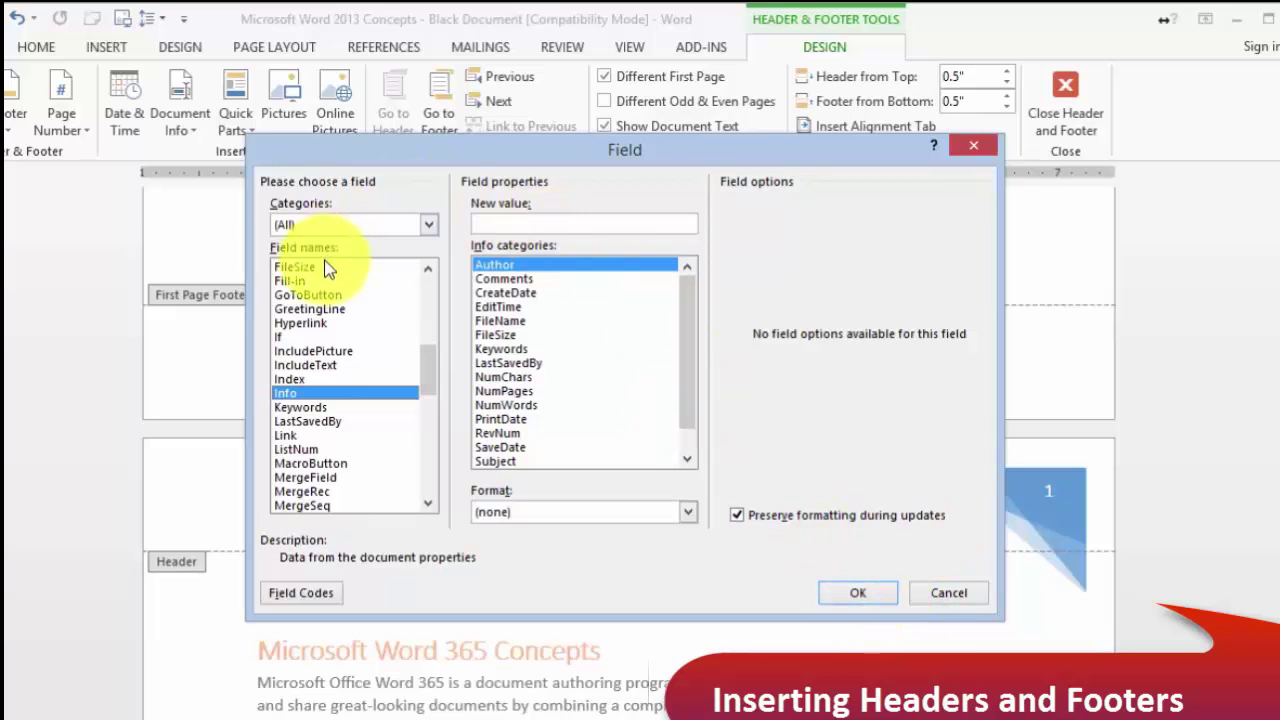
{"action": "left_click", "coordinate": [948, 594]}
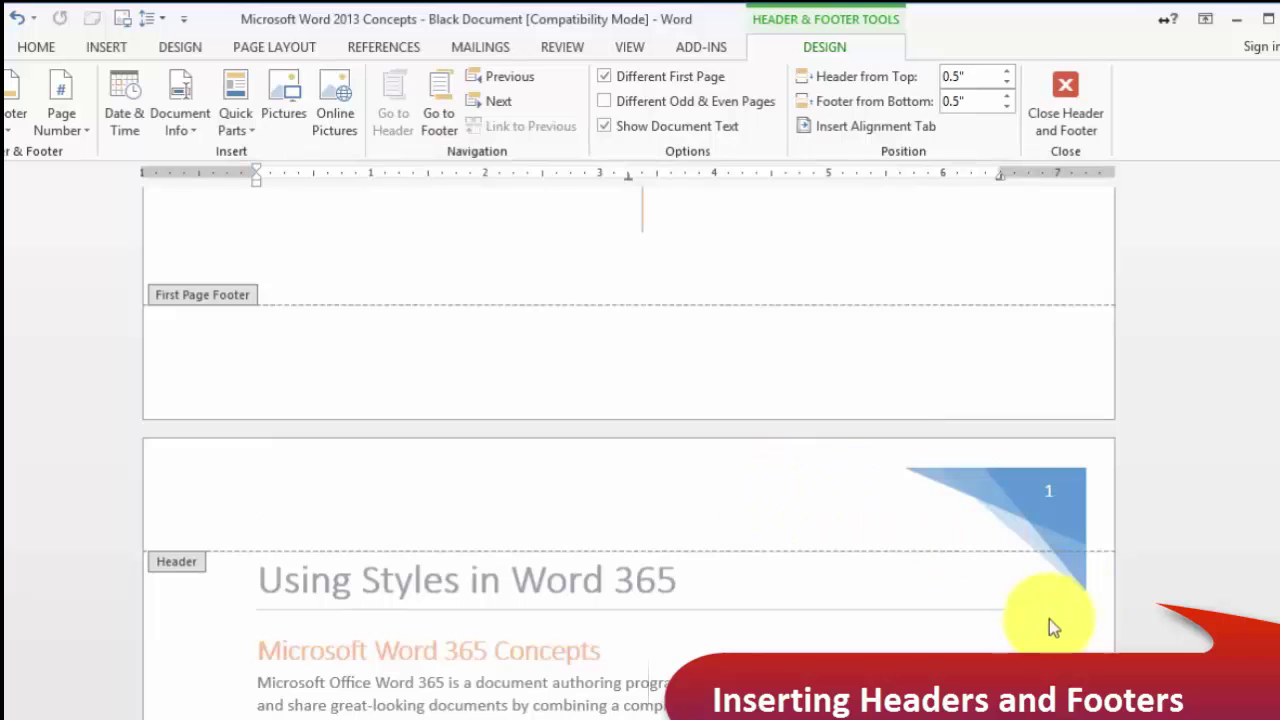
Step: Examine the header's page numbering on the remaining pages of the document
{"action": "scroll", "coordinate": [751, 590], "scroll_direction": "down", "scroll_amount": 12}
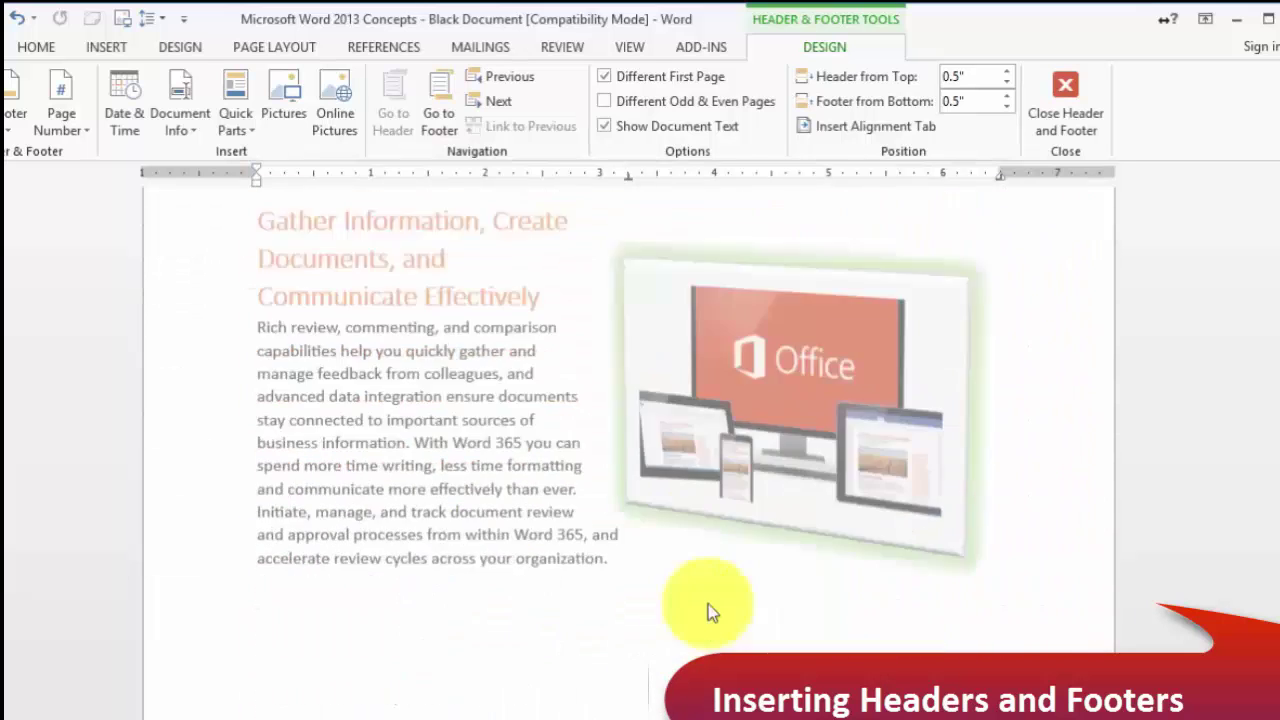
{"action": "scroll", "coordinate": [708, 627], "scroll_direction": "down", "scroll_amount": 4}
{"action": "scroll", "coordinate": [874, 323], "scroll_direction": "down", "scroll_amount": 8}
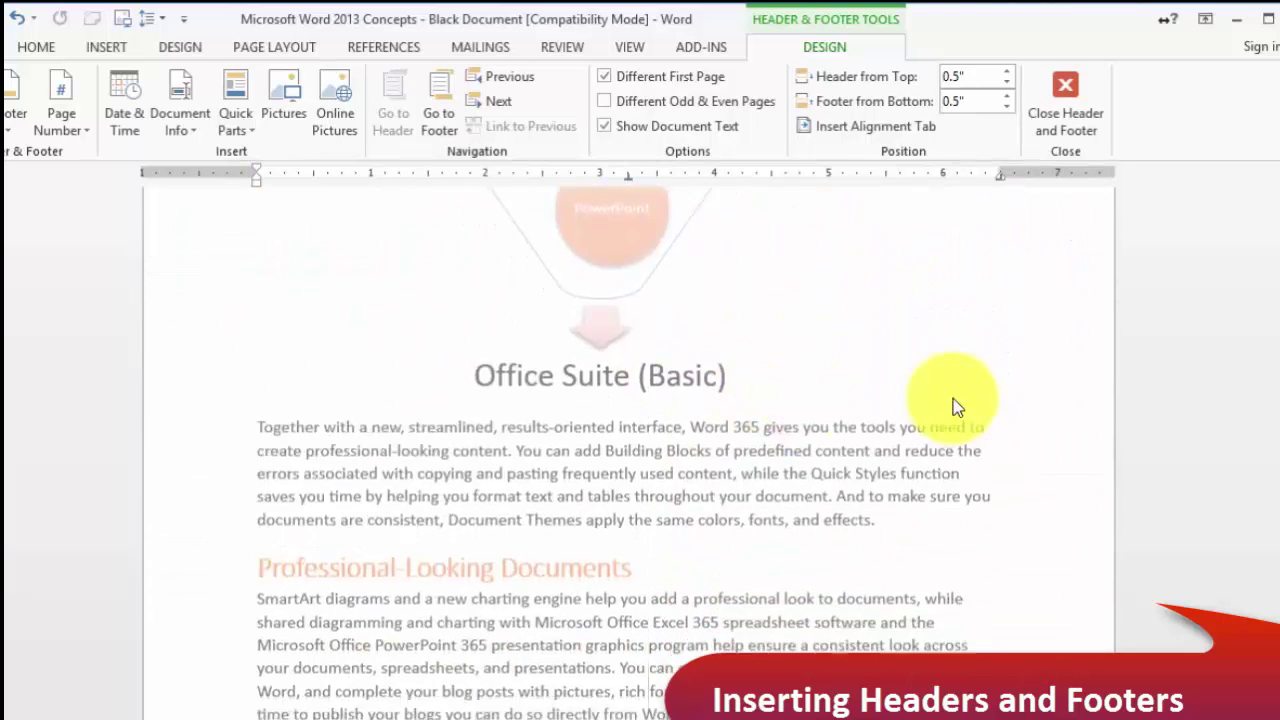
{"action": "scroll", "coordinate": [840, 480], "scroll_direction": "down", "scroll_amount": 4}
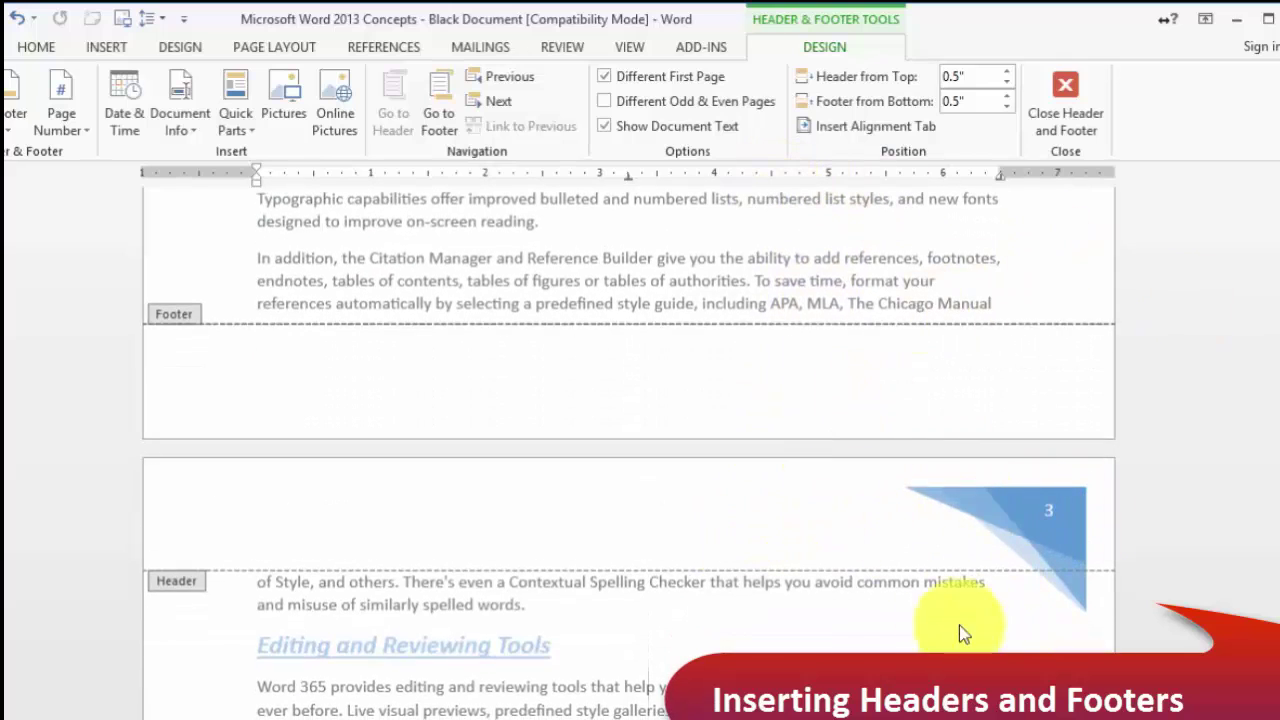
{"action": "scroll", "coordinate": [990, 587], "scroll_direction": "down", "scroll_amount": 4}
{"action": "scroll", "coordinate": [990, 587], "scroll_direction": "down", "scroll_amount": 12}
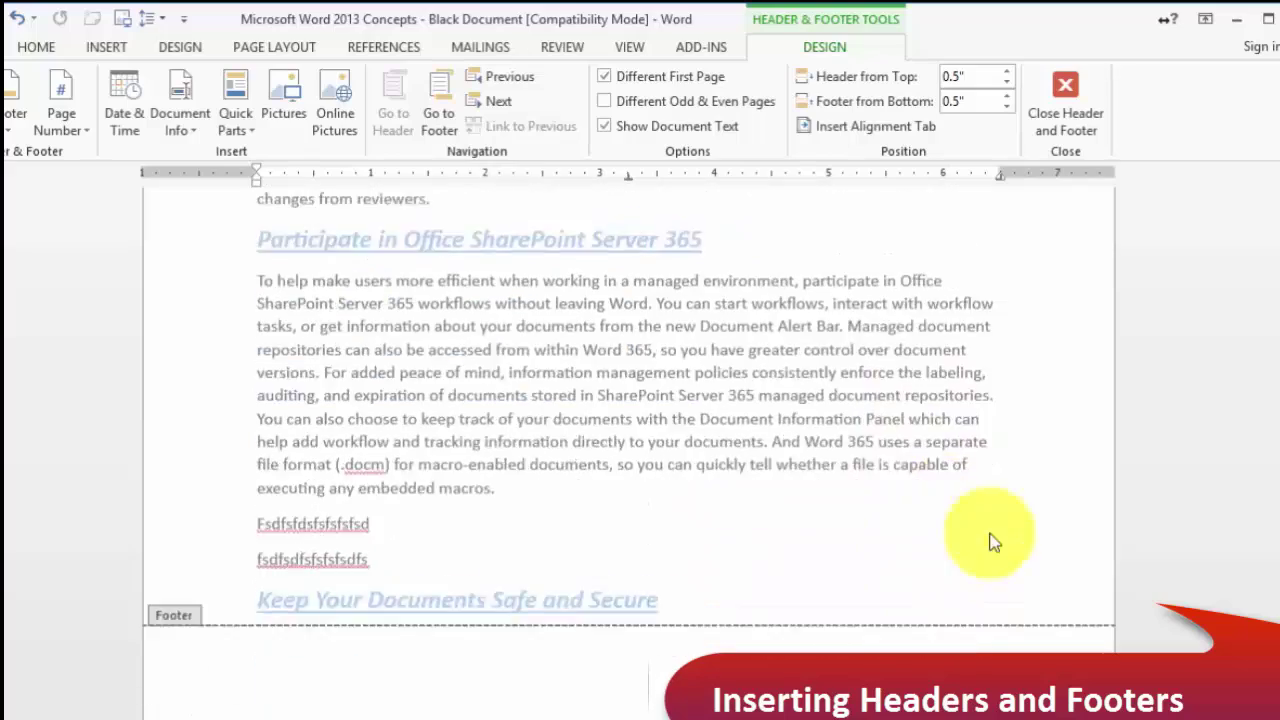
{"action": "scroll", "coordinate": [1020, 500], "scroll_direction": "down", "scroll_amount": 3}
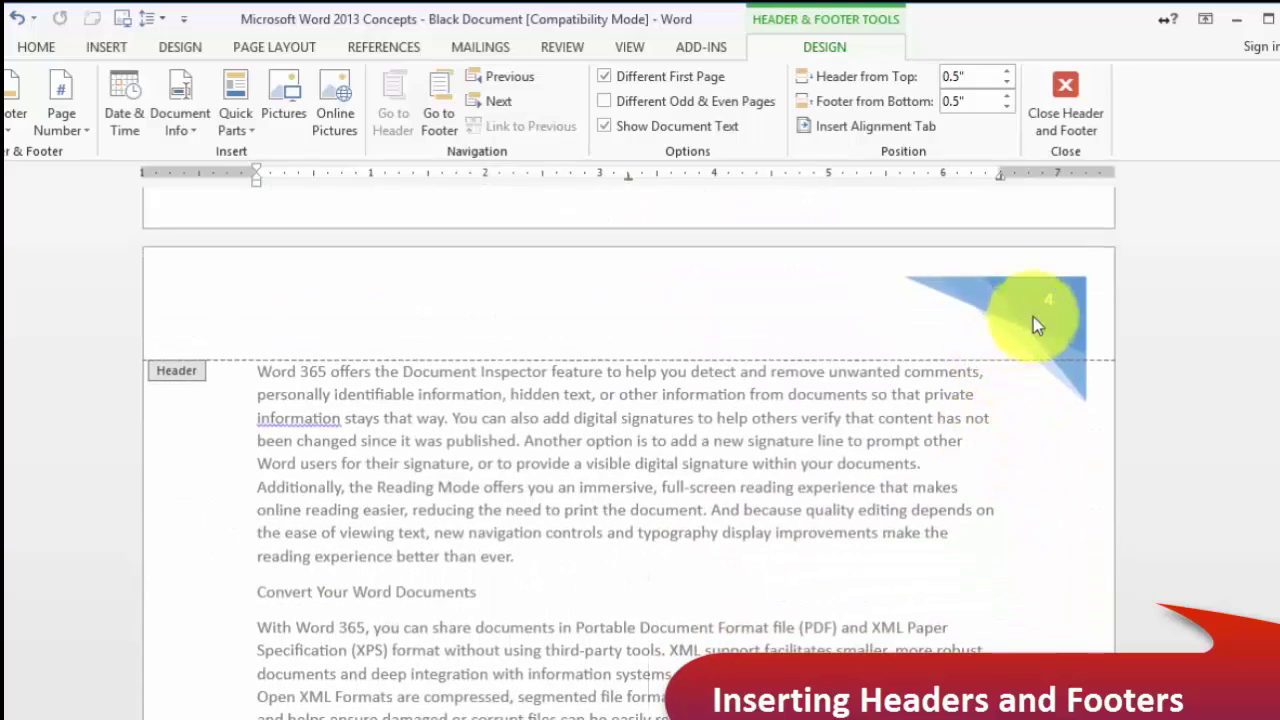
{"action": "scroll", "coordinate": [718, 484], "scroll_direction": "down", "scroll_amount": 3}
{"action": "scroll", "coordinate": [718, 484], "scroll_direction": "down", "scroll_amount": 13}
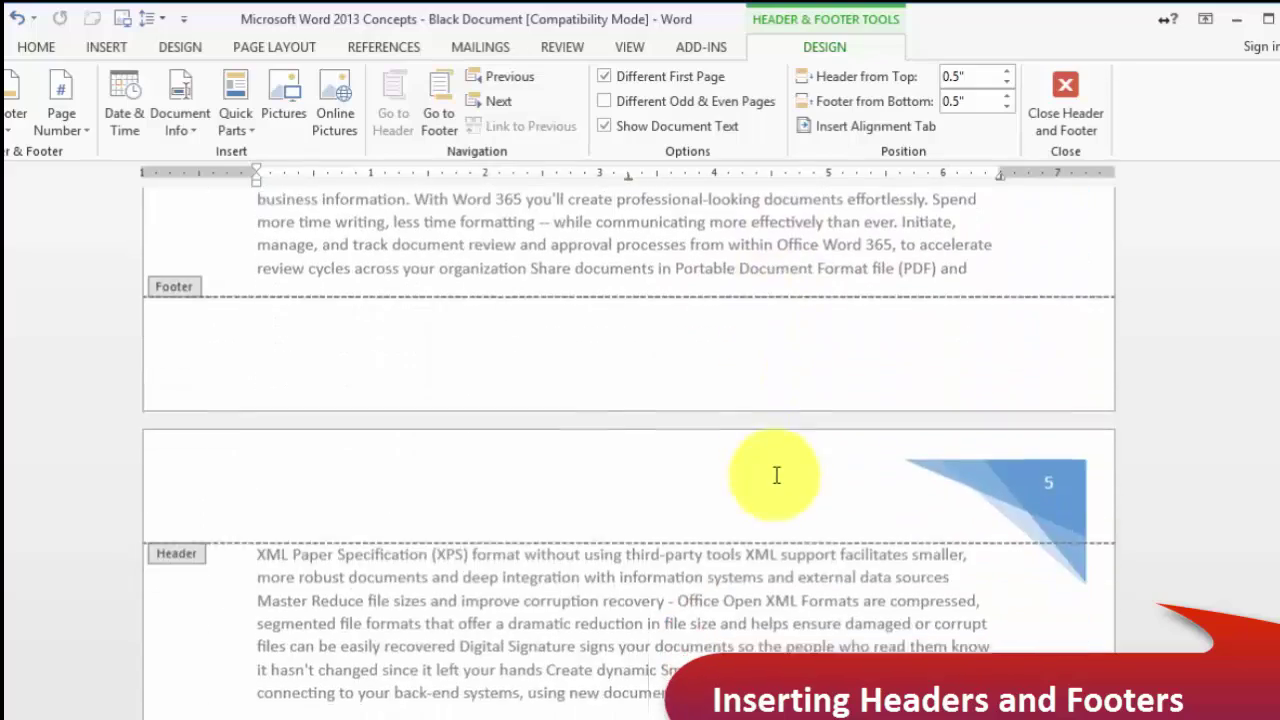
{"action": "scroll", "coordinate": [880, 600], "scroll_direction": "down", "scroll_amount": 3}
{"action": "scroll", "coordinate": [846, 594], "scroll_direction": "up", "scroll_amount": 4}
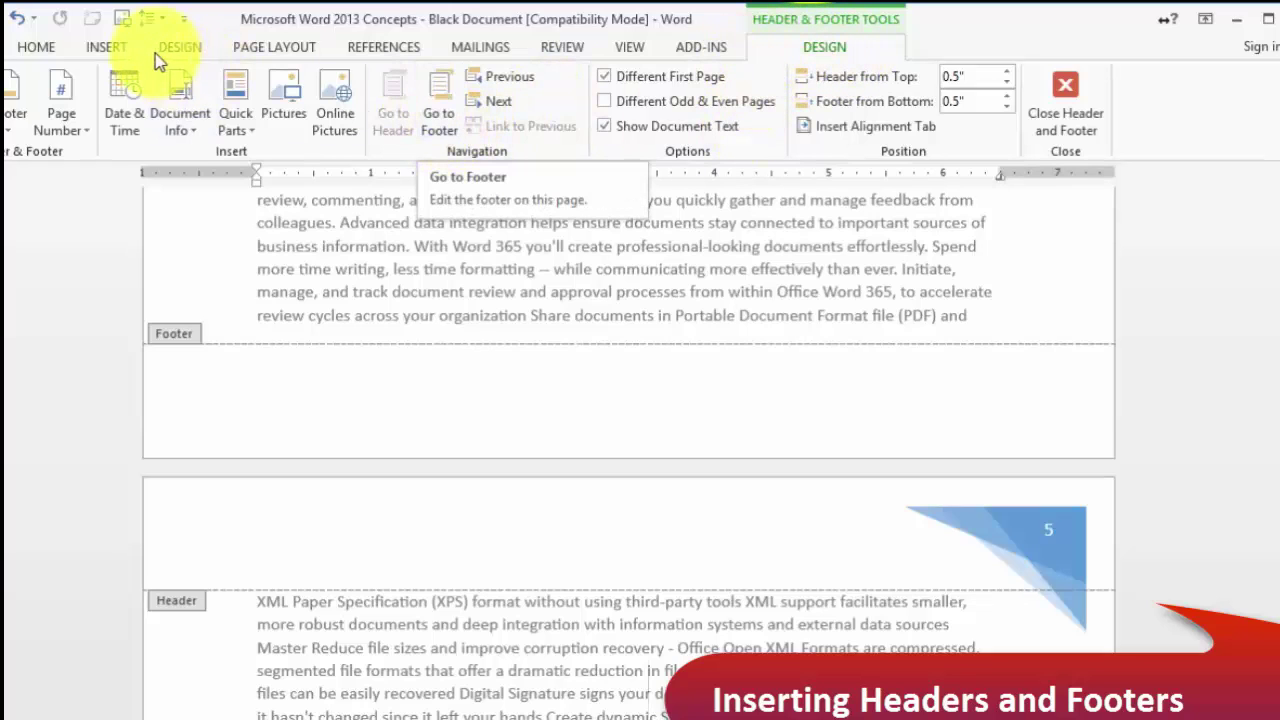
Step: Add the built-in Facet (Odd Page) footer to the document and check it on the pages after the cover
{"action": "left_click", "coordinate": [107, 47]}
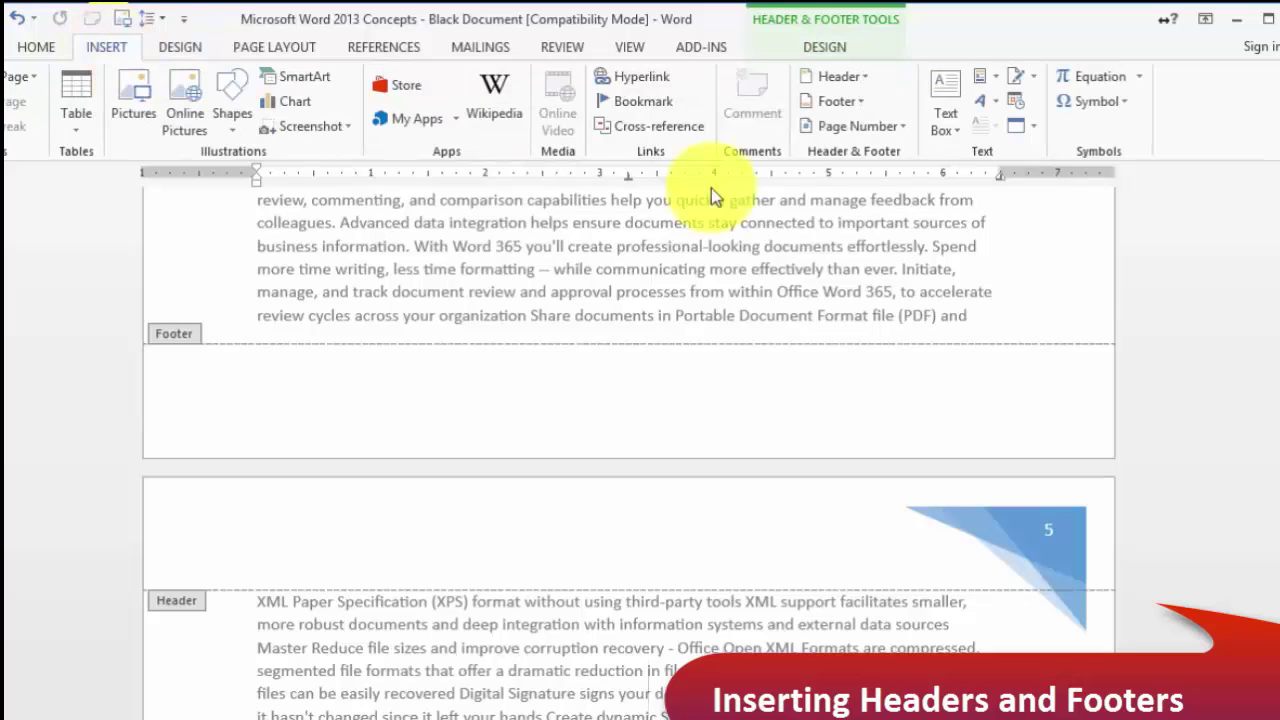
{"action": "left_click", "coordinate": [861, 106]}
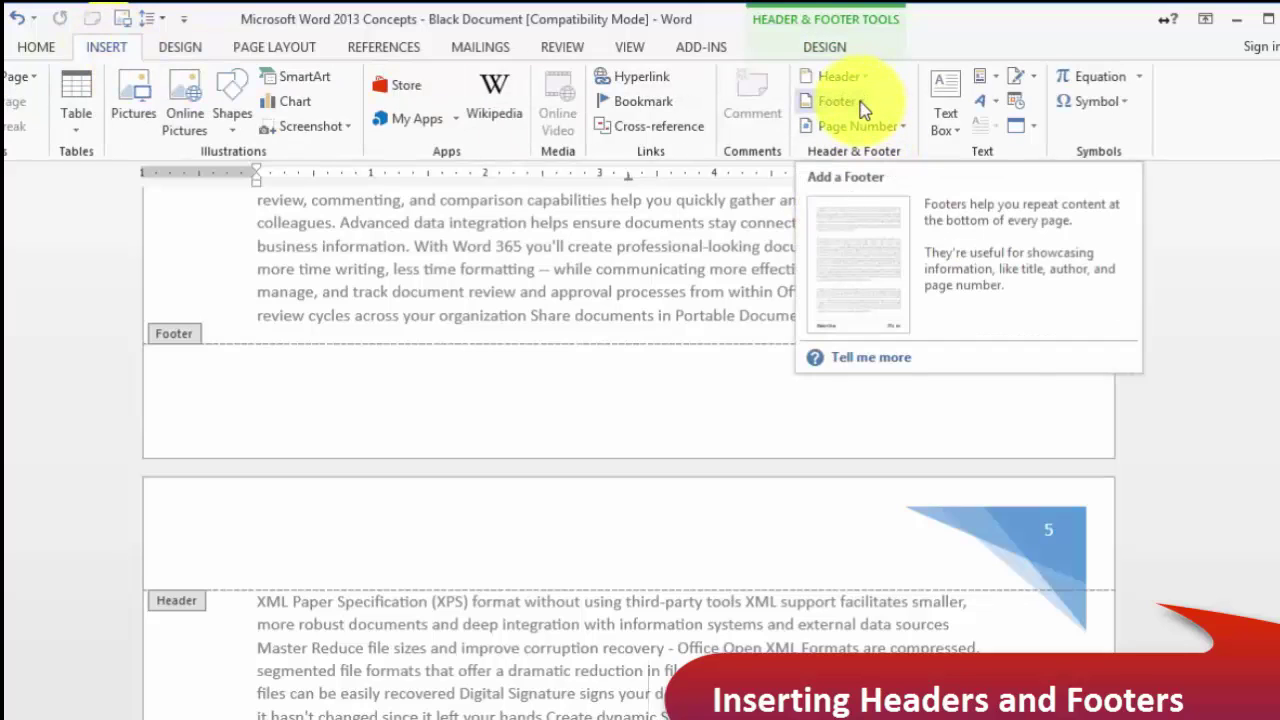
{"action": "left_click", "coordinate": [860, 102]}
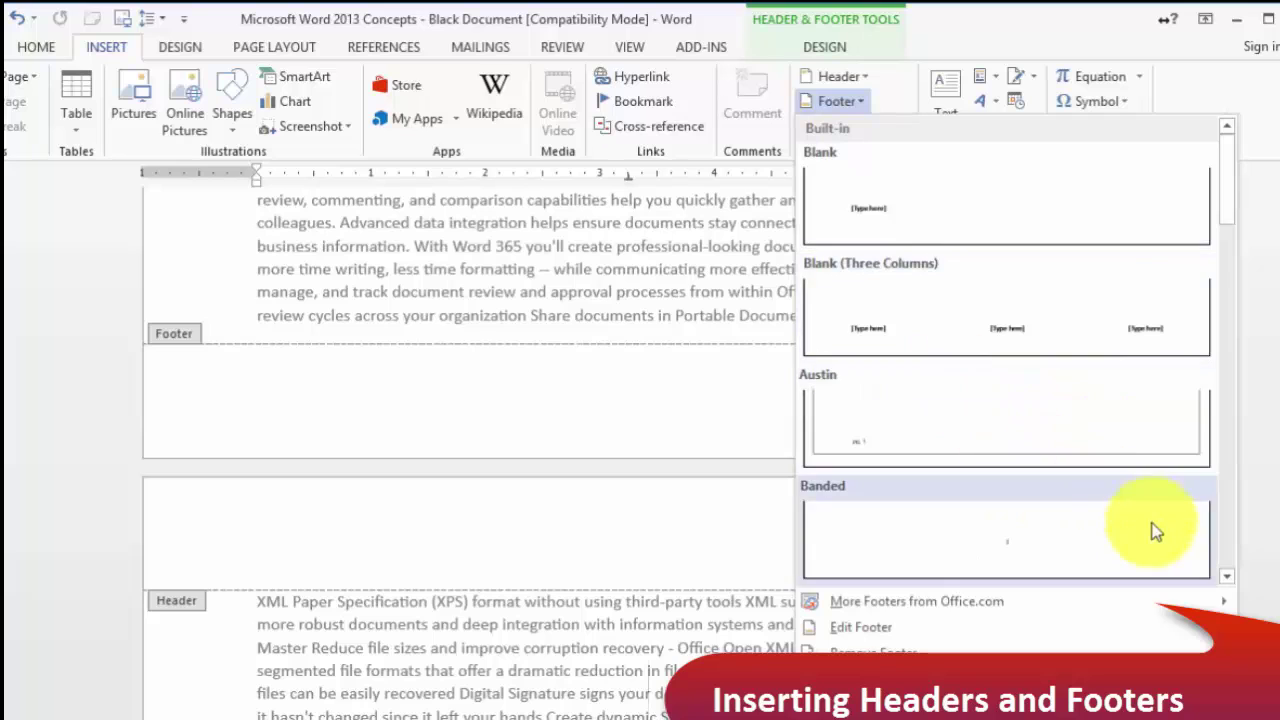
{"action": "left_click", "coordinate": [1228, 576]}
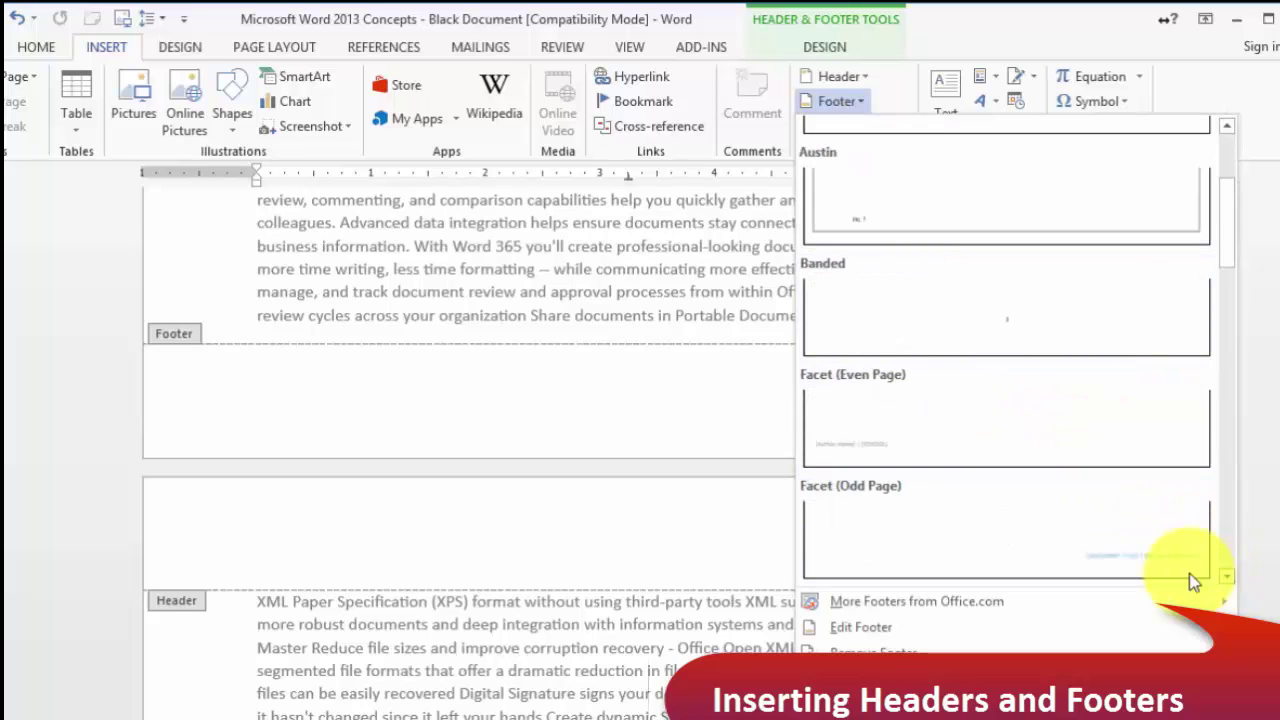
{"action": "left_click", "coordinate": [1078, 544]}
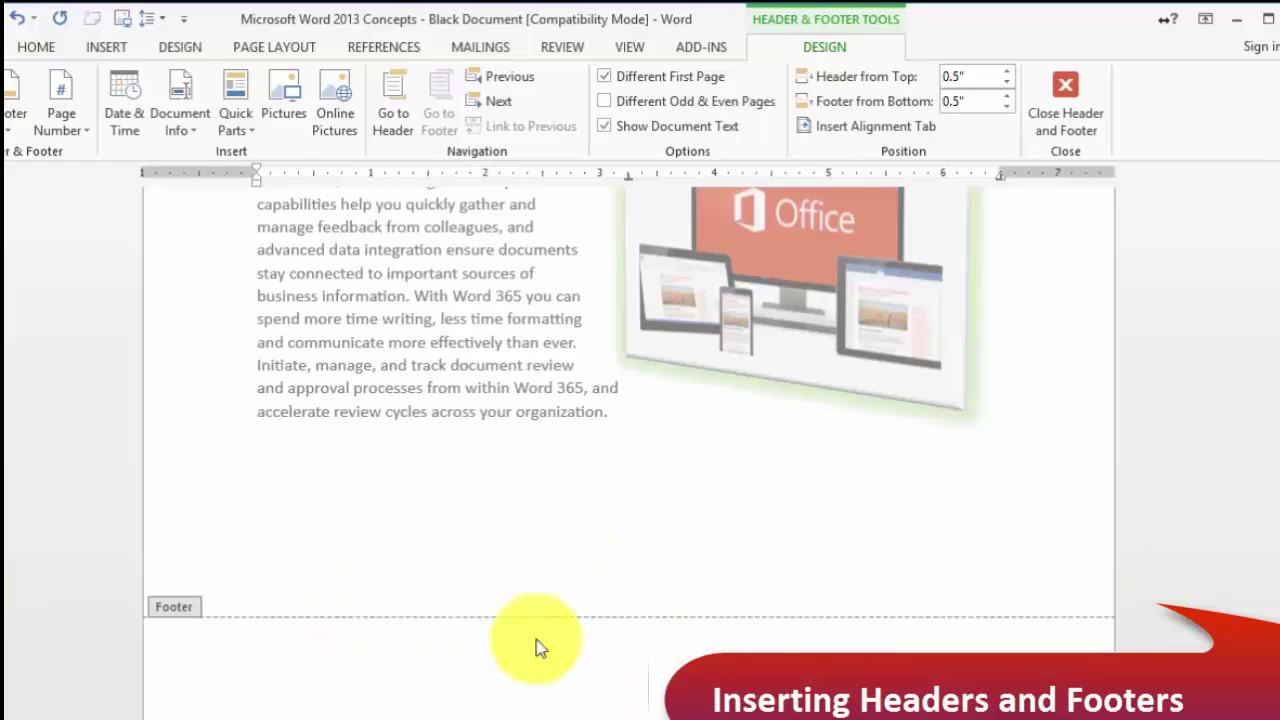
{"action": "left_click", "coordinate": [965, 648]}
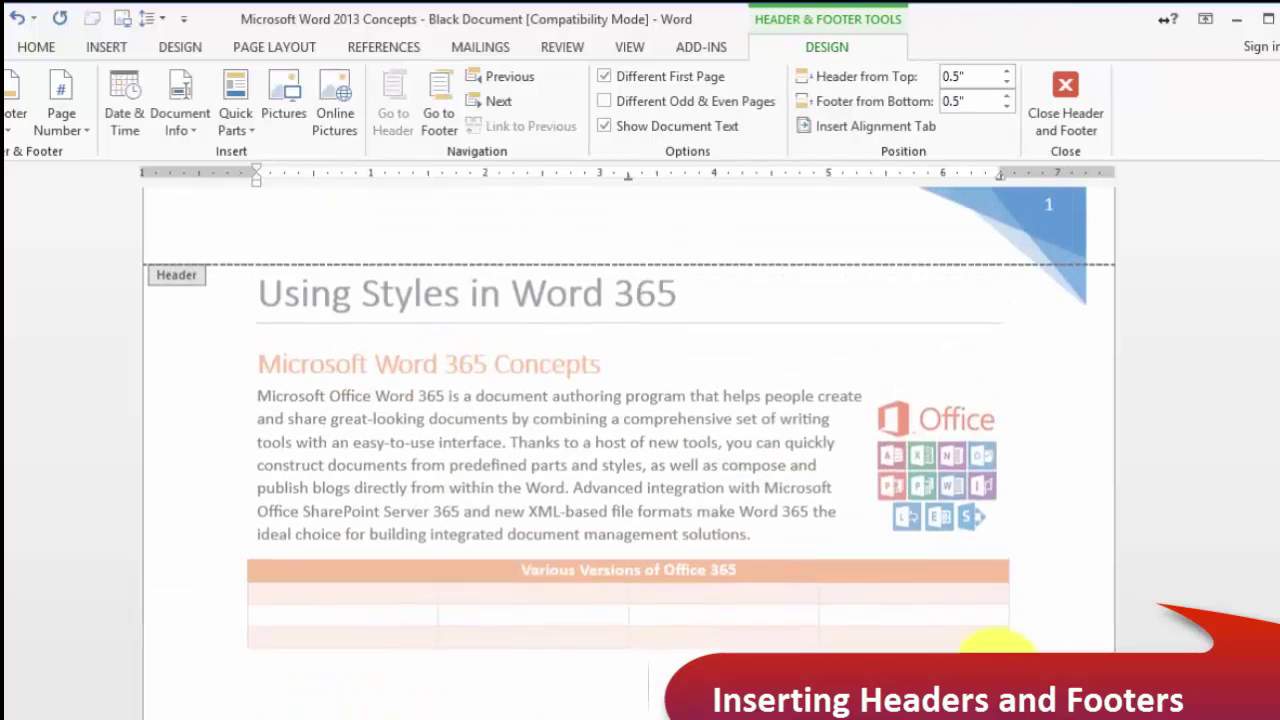
{"action": "scroll", "coordinate": [980, 610], "scroll_direction": "down", "scroll_amount": 10}
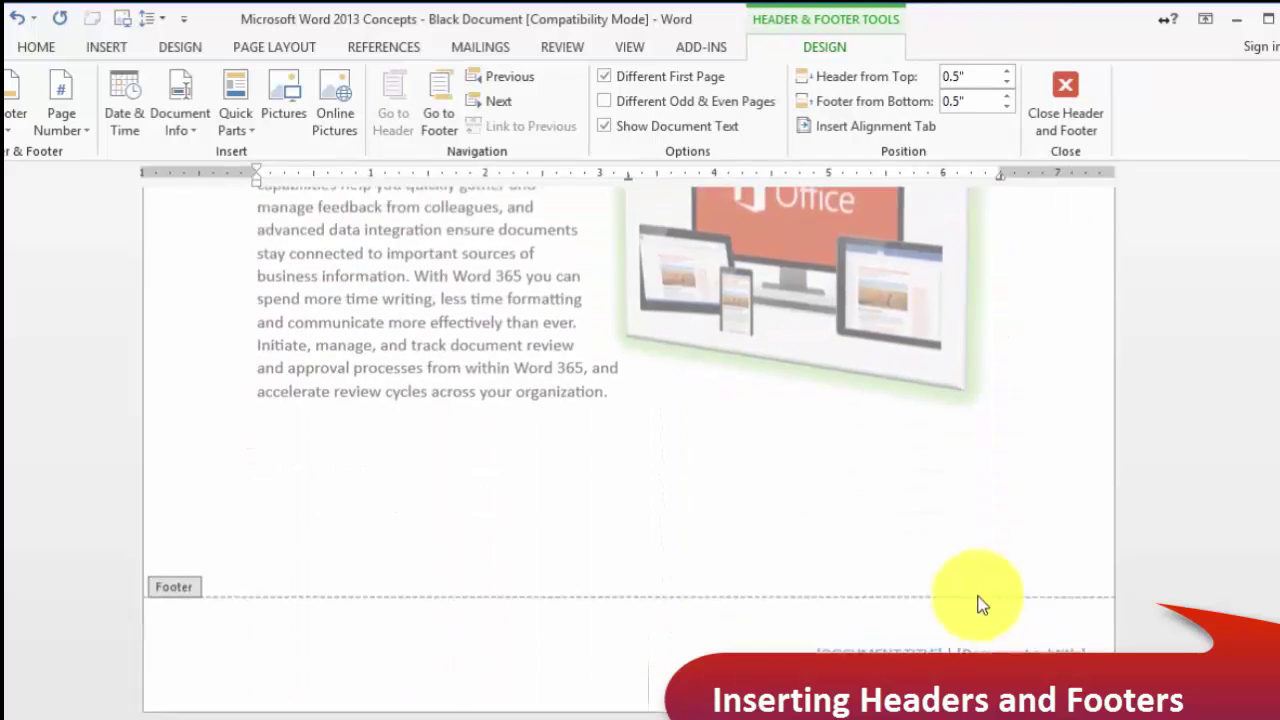
{"action": "scroll", "coordinate": [975, 594], "scroll_direction": "down", "scroll_amount": 10}
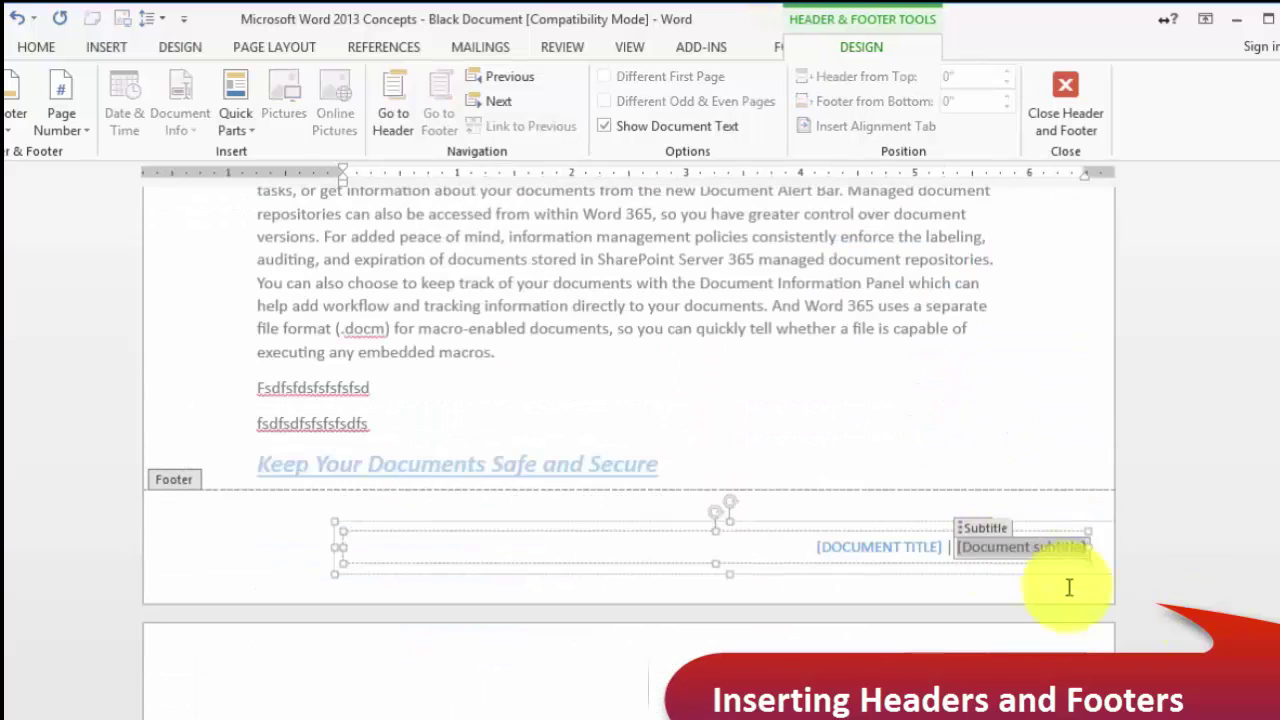
Step: Select the footer's document subtitle placeholder and view the Quick Parts options available for it, leaving them unused
{"action": "left_click", "coordinate": [1088, 550]}
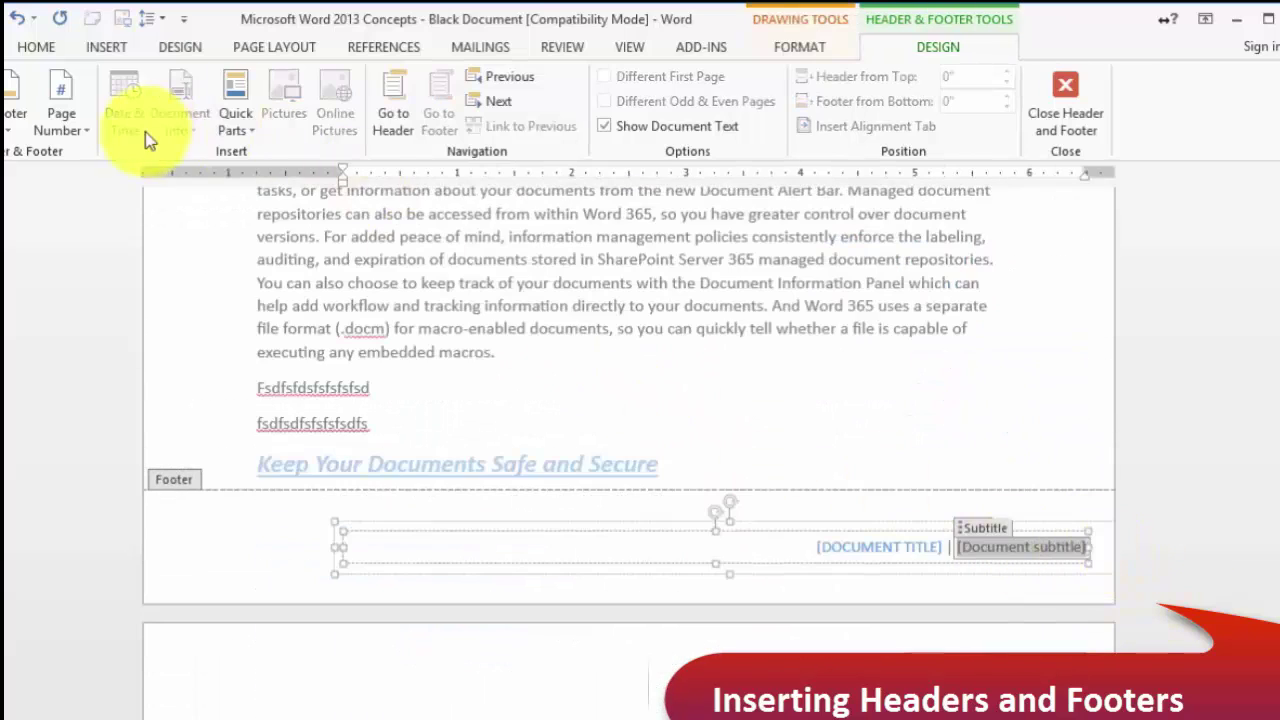
{"action": "left_click", "coordinate": [250, 132]}
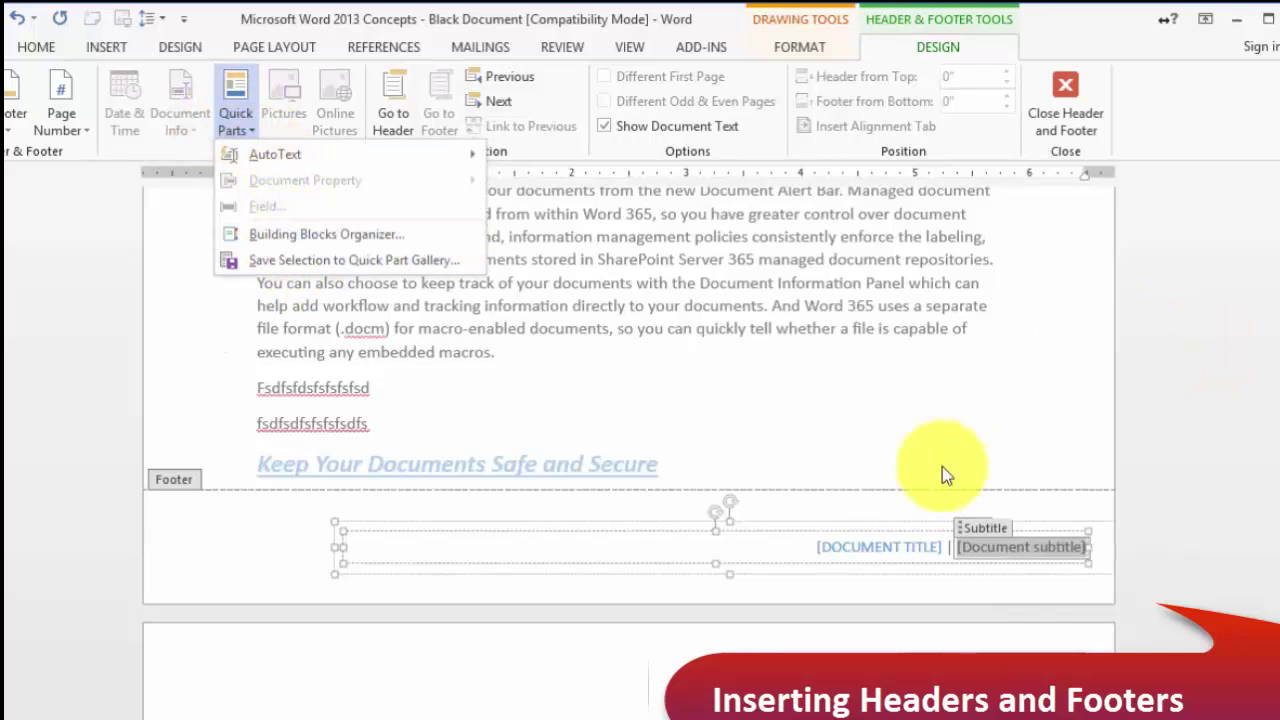
{"action": "left_click", "coordinate": [870, 387]}
{"action": "left_click", "coordinate": [815, 329]}
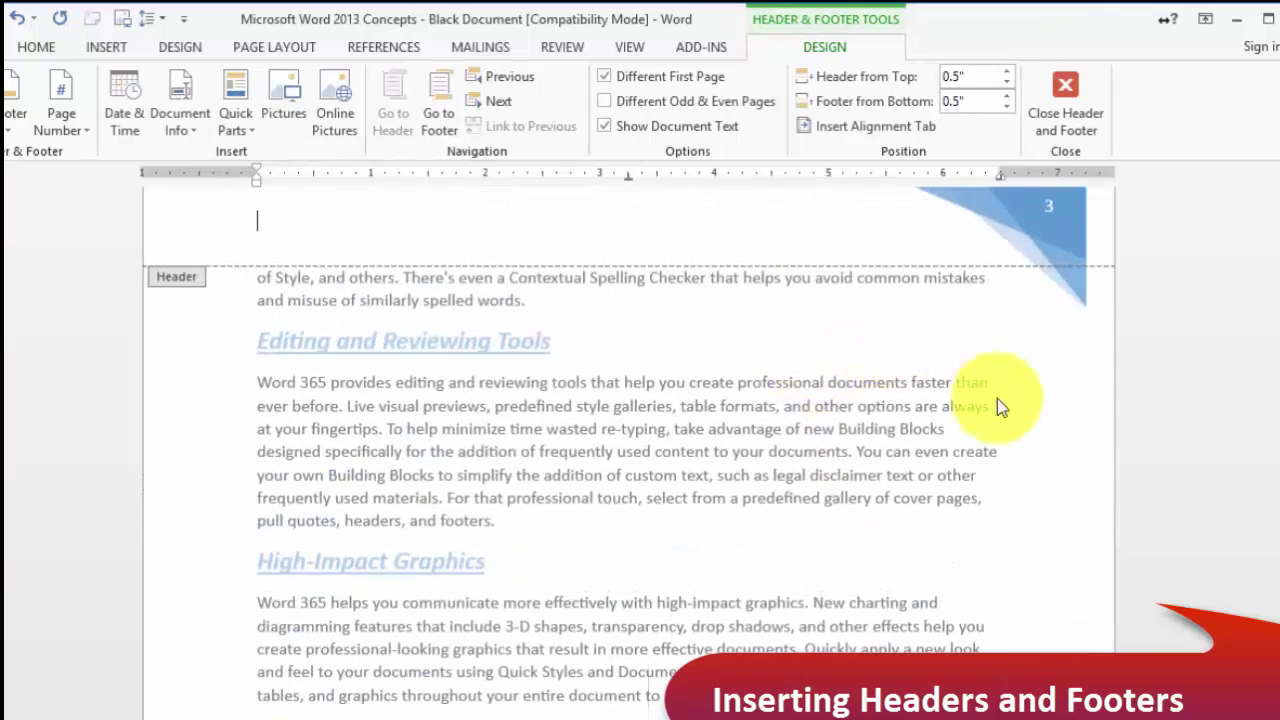
{"action": "scroll", "coordinate": [955, 472], "scroll_direction": "down", "scroll_amount": 6}
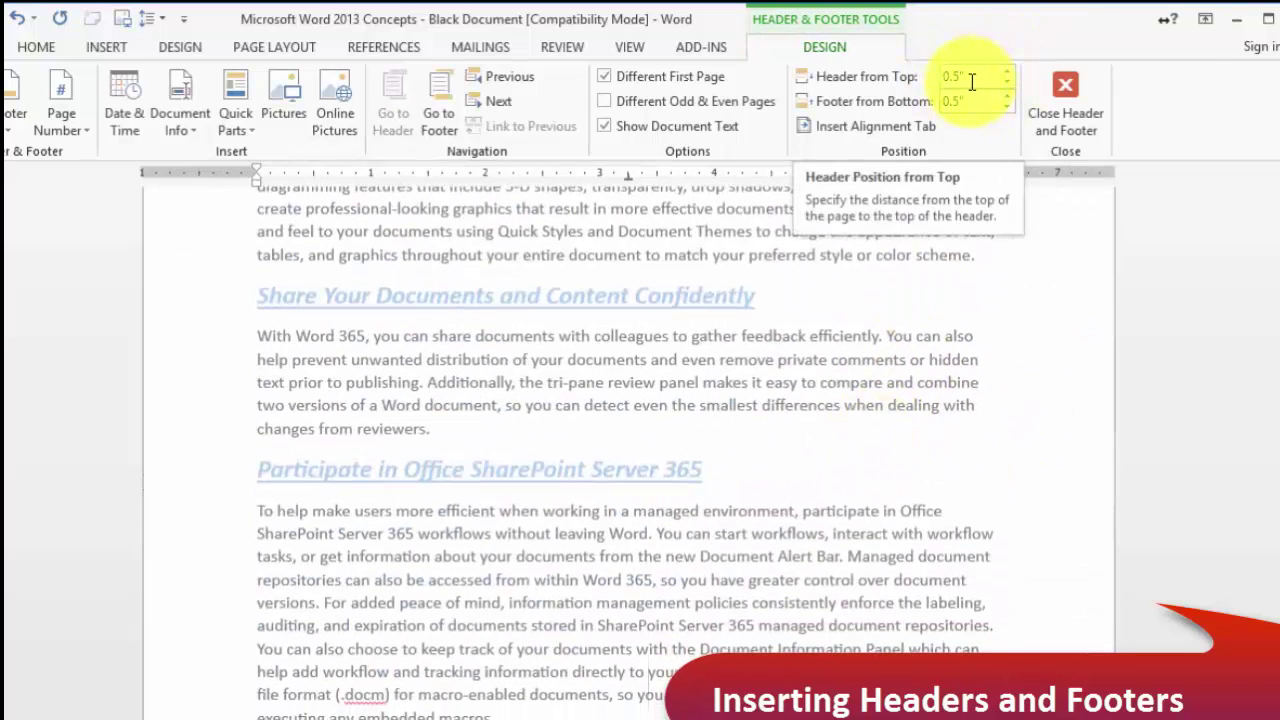
Step: Reopen the page footer and delete its text box holding the document title and subtitle placeholders
{"action": "left_click", "coordinate": [1068, 100]}
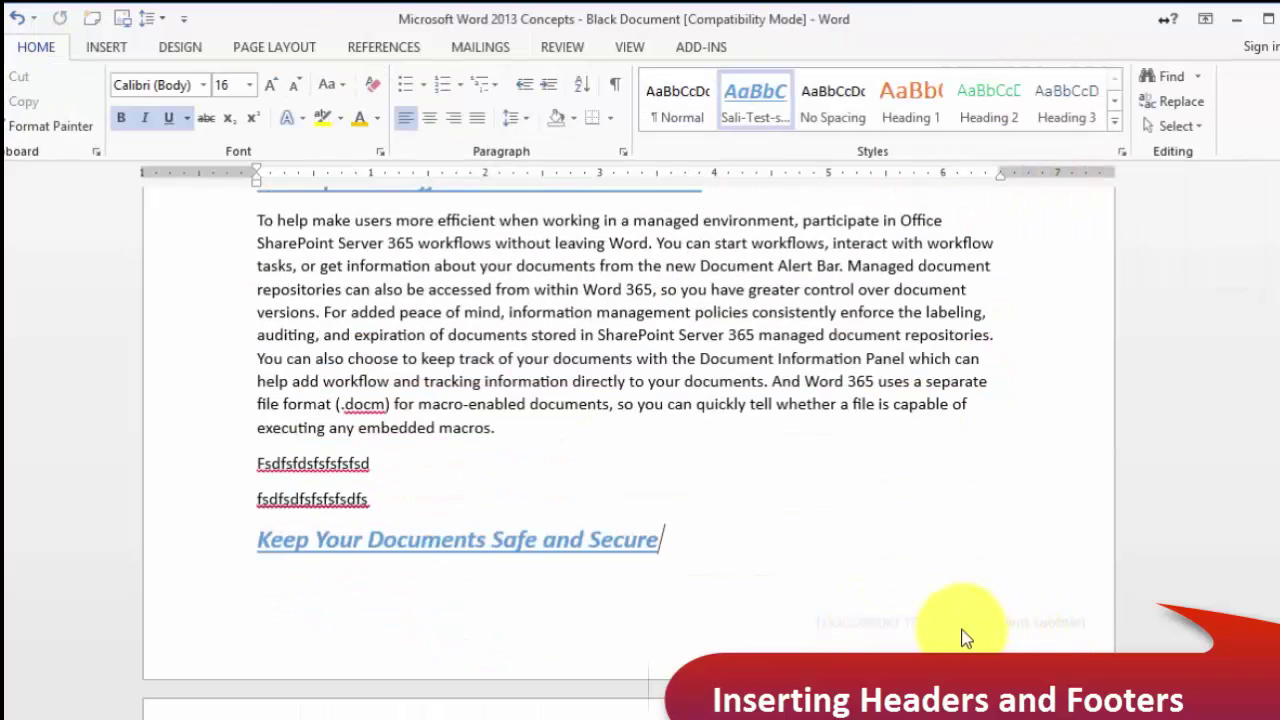
{"action": "double_click", "coordinate": [963, 638]}
{"action": "left_click", "coordinate": [886, 625]}
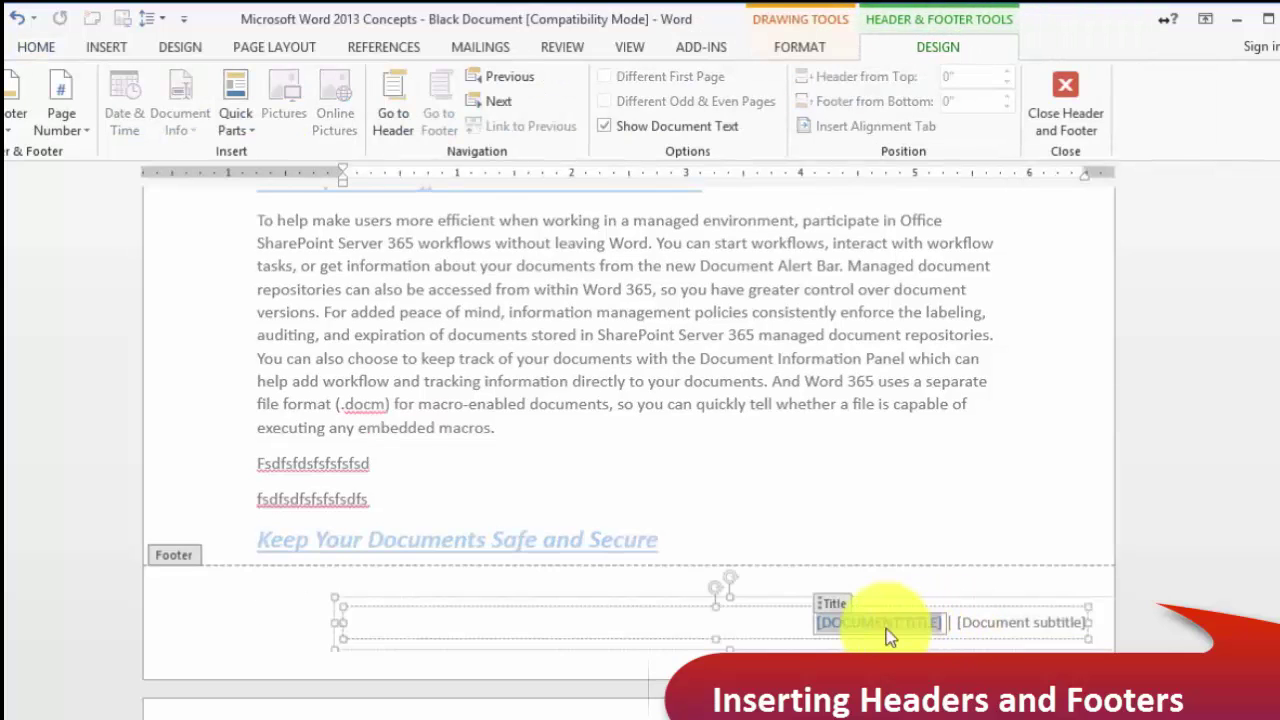
{"action": "left_click", "coordinate": [255, 611]}
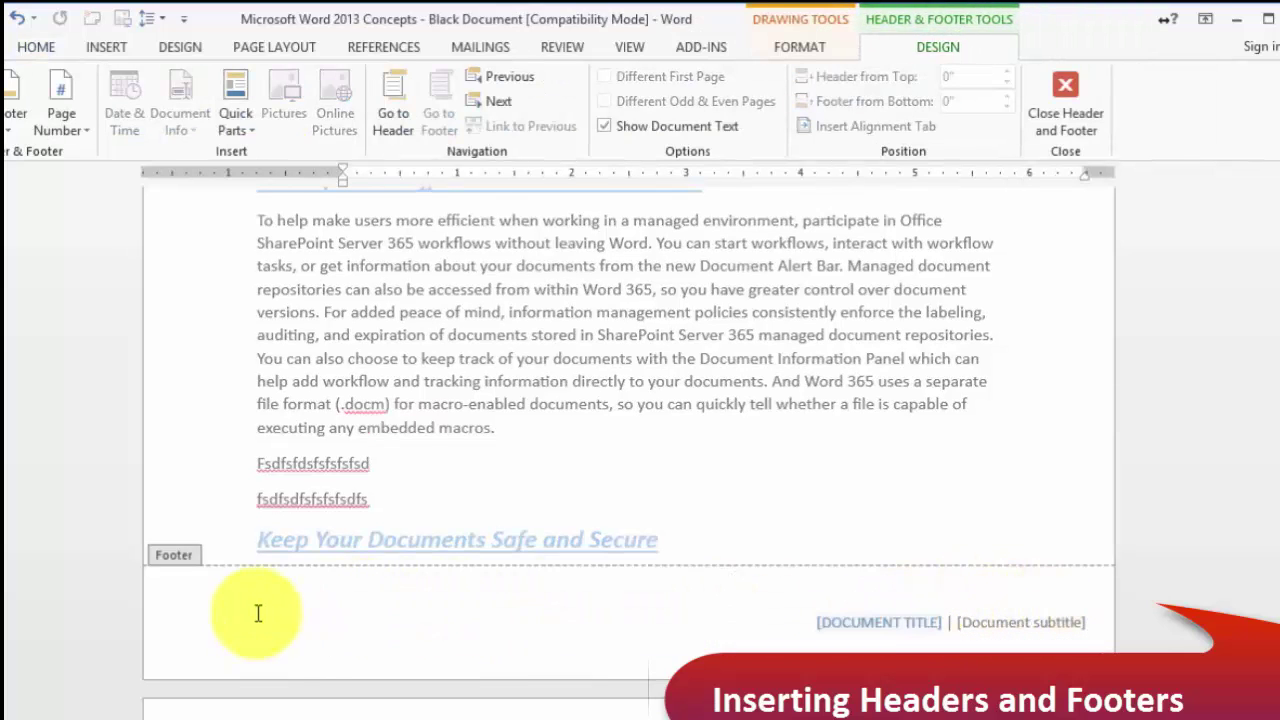
{"action": "left_click", "coordinate": [757, 643]}
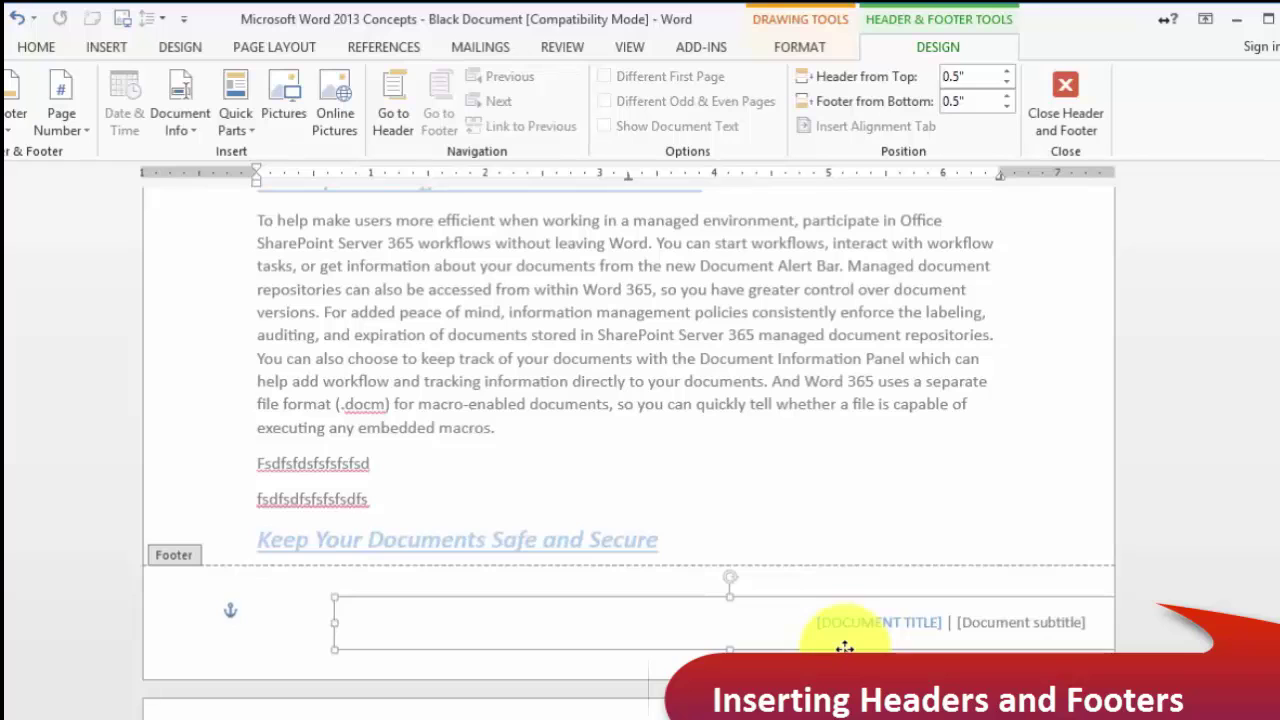
{"action": "key", "text": "Delete"}
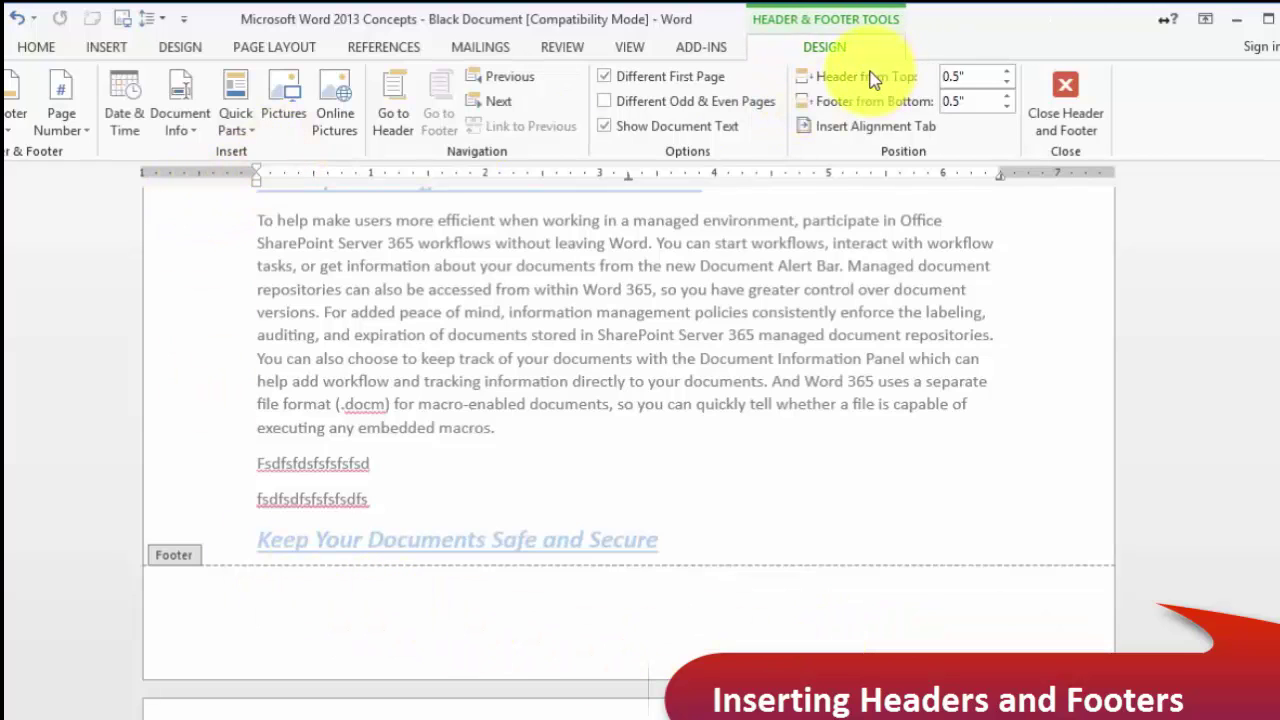
Step: Insert a Plain Number 3 page number in the empty footer and add "of" after it
{"action": "left_click", "coordinate": [80, 128]}
{"action": "mouse_move", "coordinate": [112, 183]}
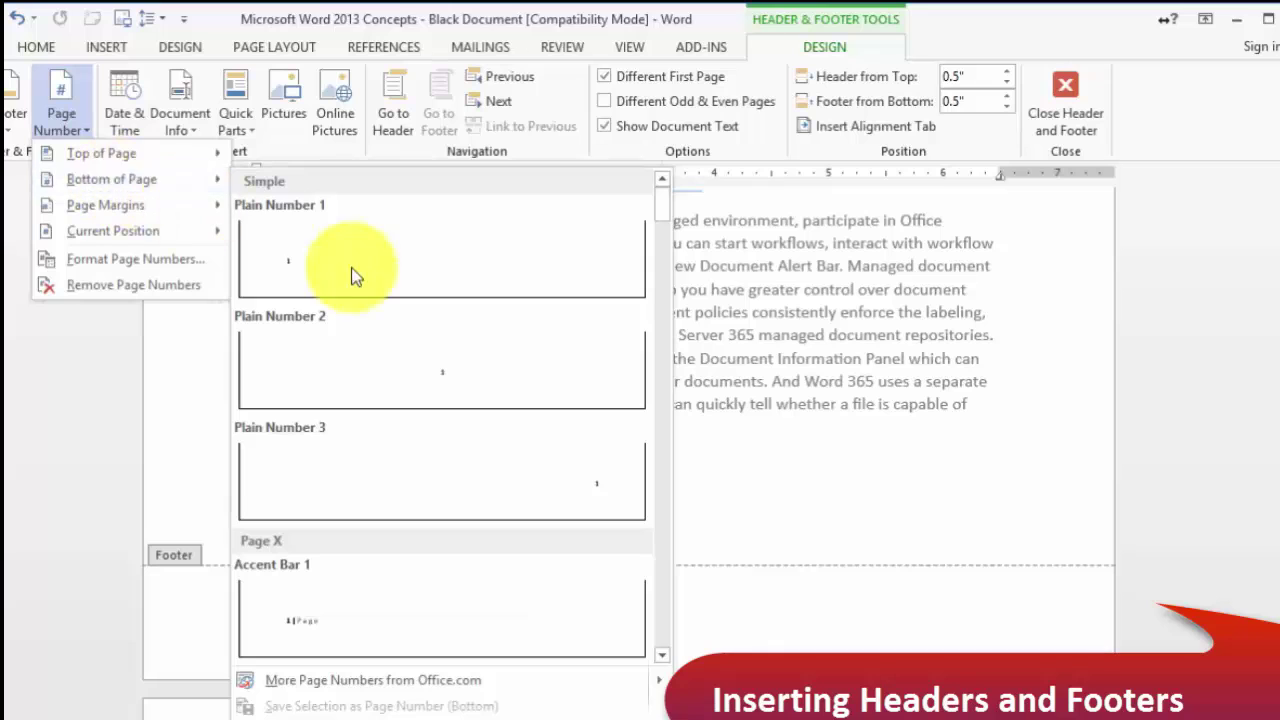
{"action": "left_click", "coordinate": [541, 480]}
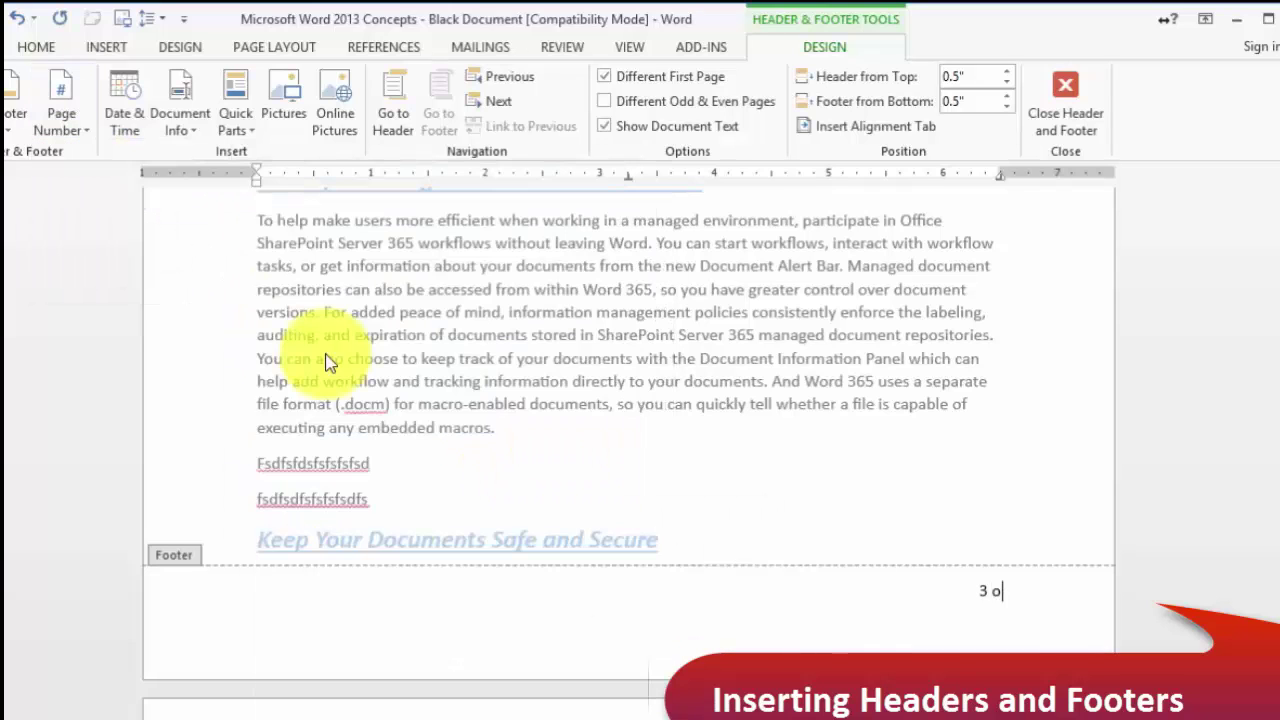
Step: Replace the footer content with the Bold Numbers 2 page number in the Page X of Y format
{"action": "left_click", "coordinate": [82, 126]}
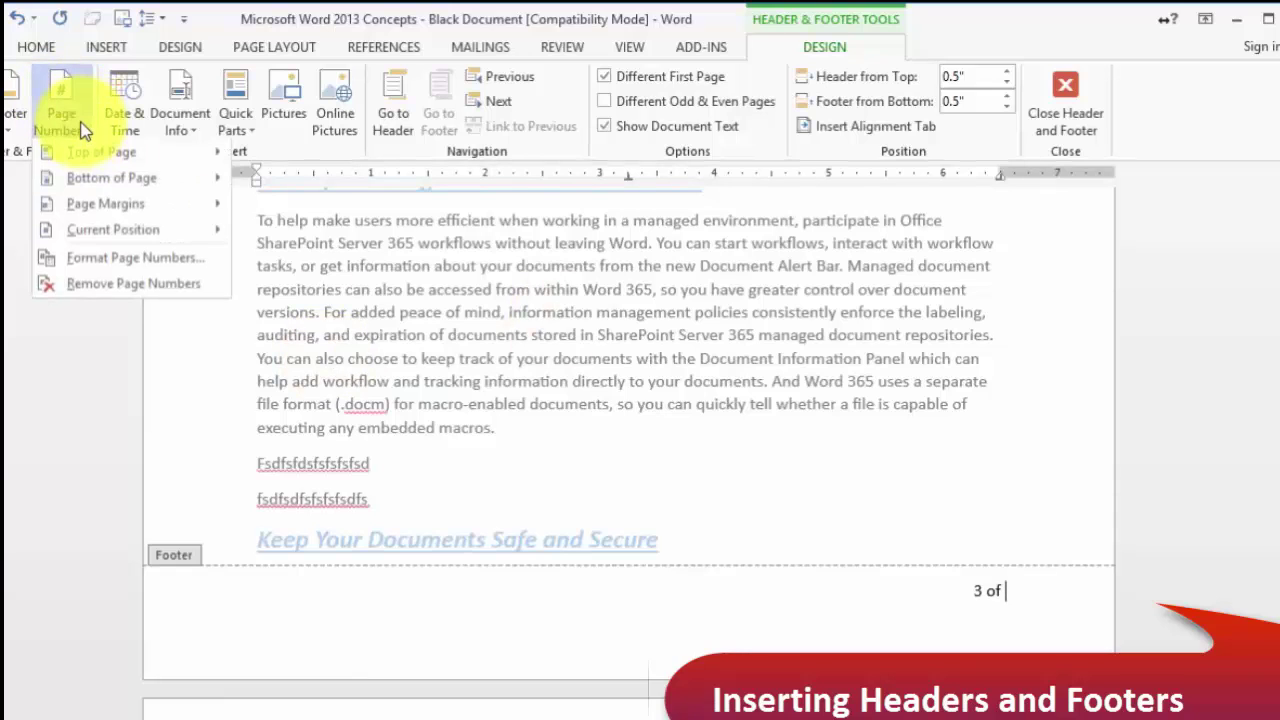
{"action": "mouse_move", "coordinate": [97, 187]}
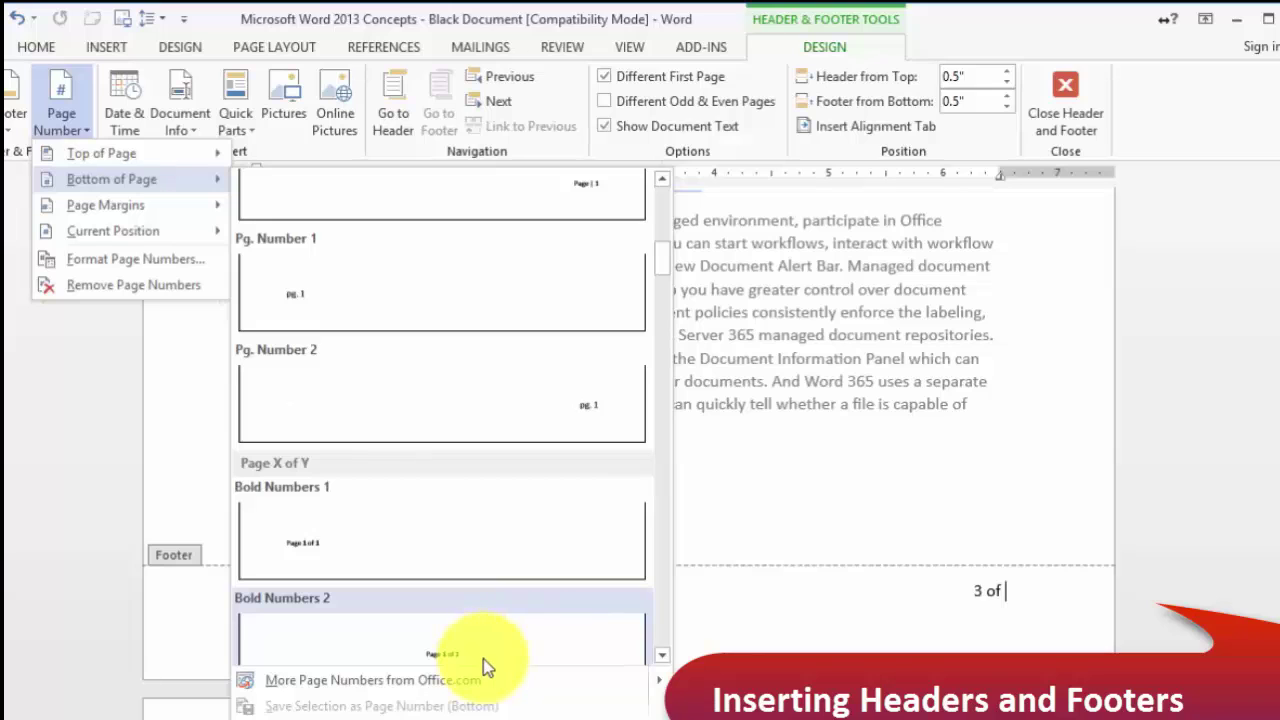
{"action": "left_click", "coordinate": [450, 657]}
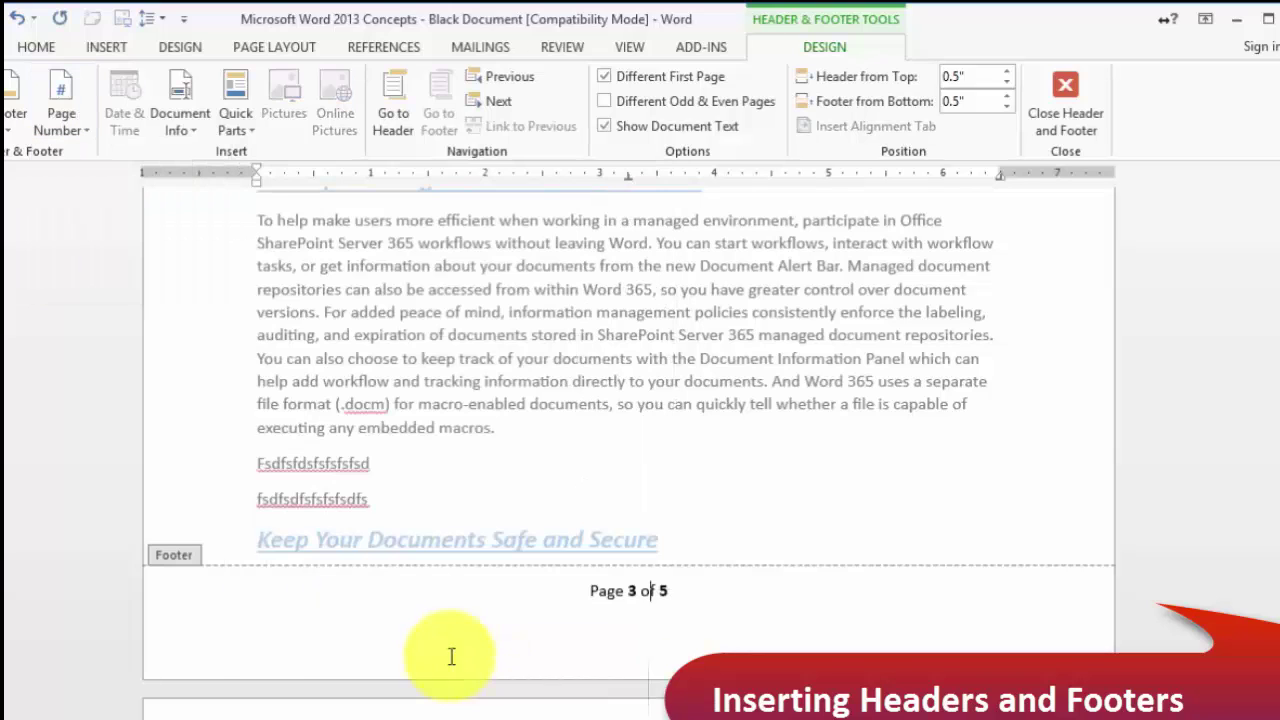
Step: Right-align the footer's page number and check it on the neighbouring pages
{"action": "left_click", "coordinate": [701, 597]}
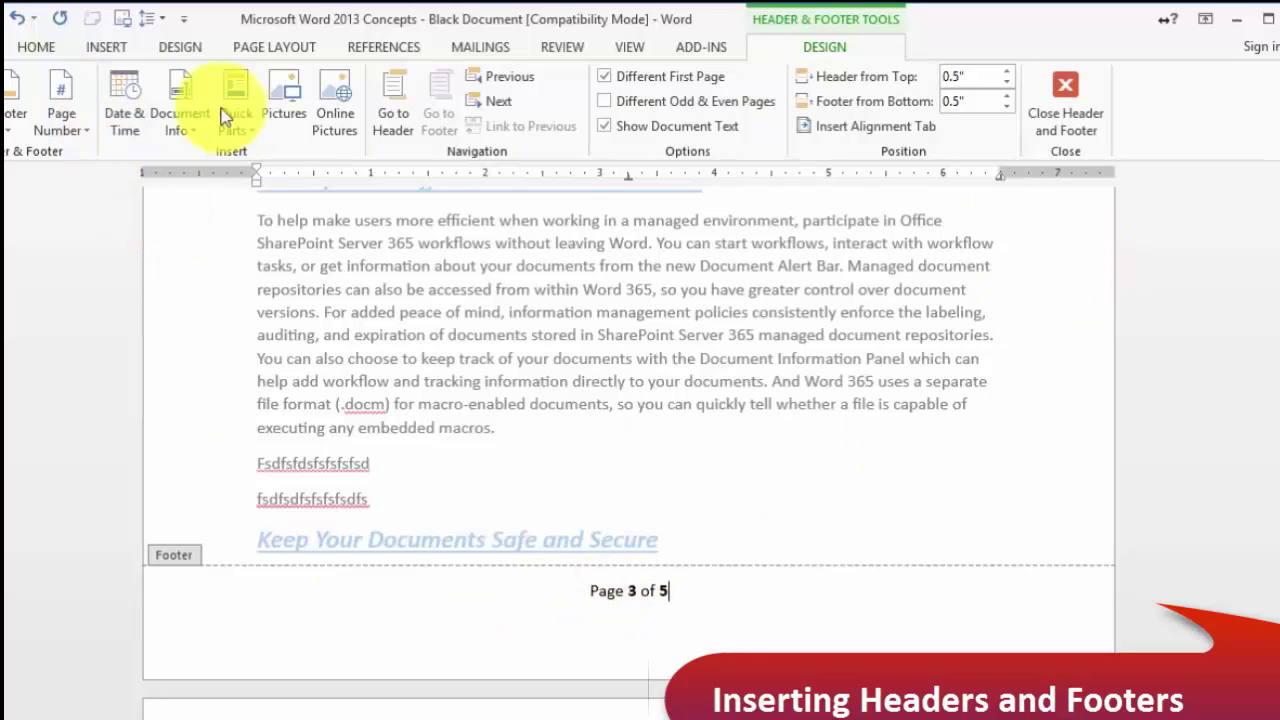
{"action": "left_click", "coordinate": [34, 51]}
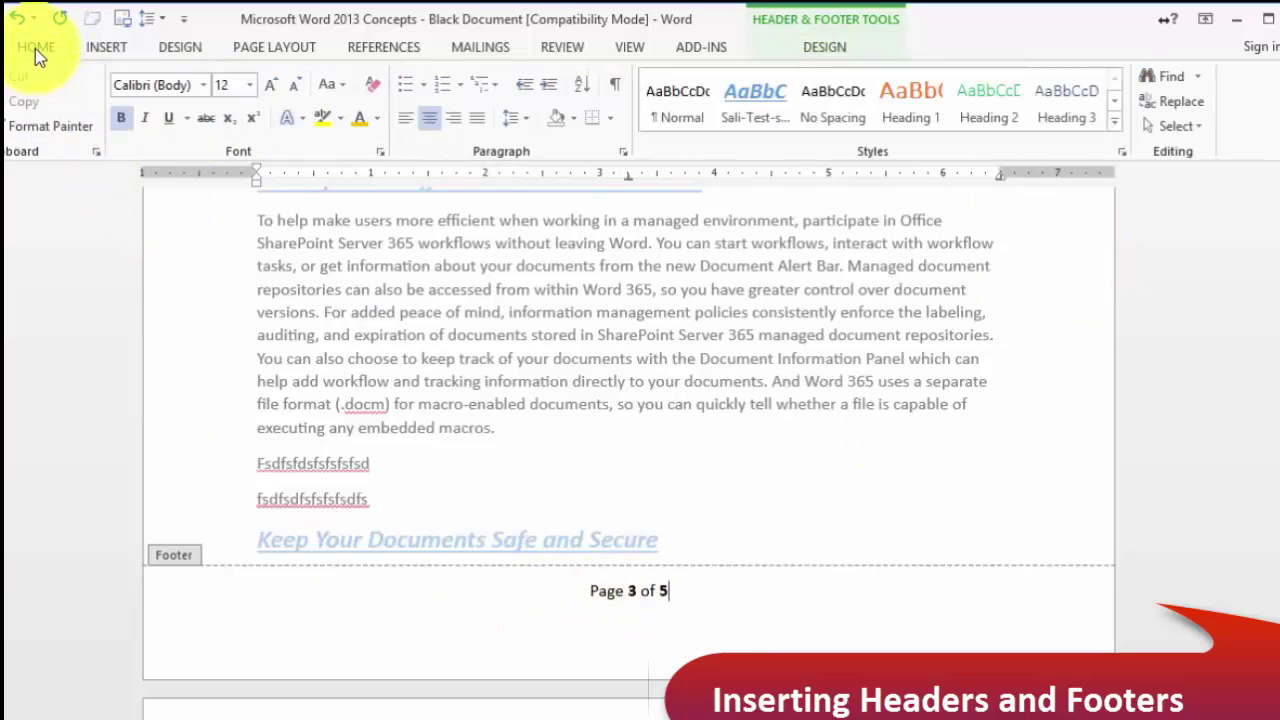
{"action": "left_click", "coordinate": [458, 125]}
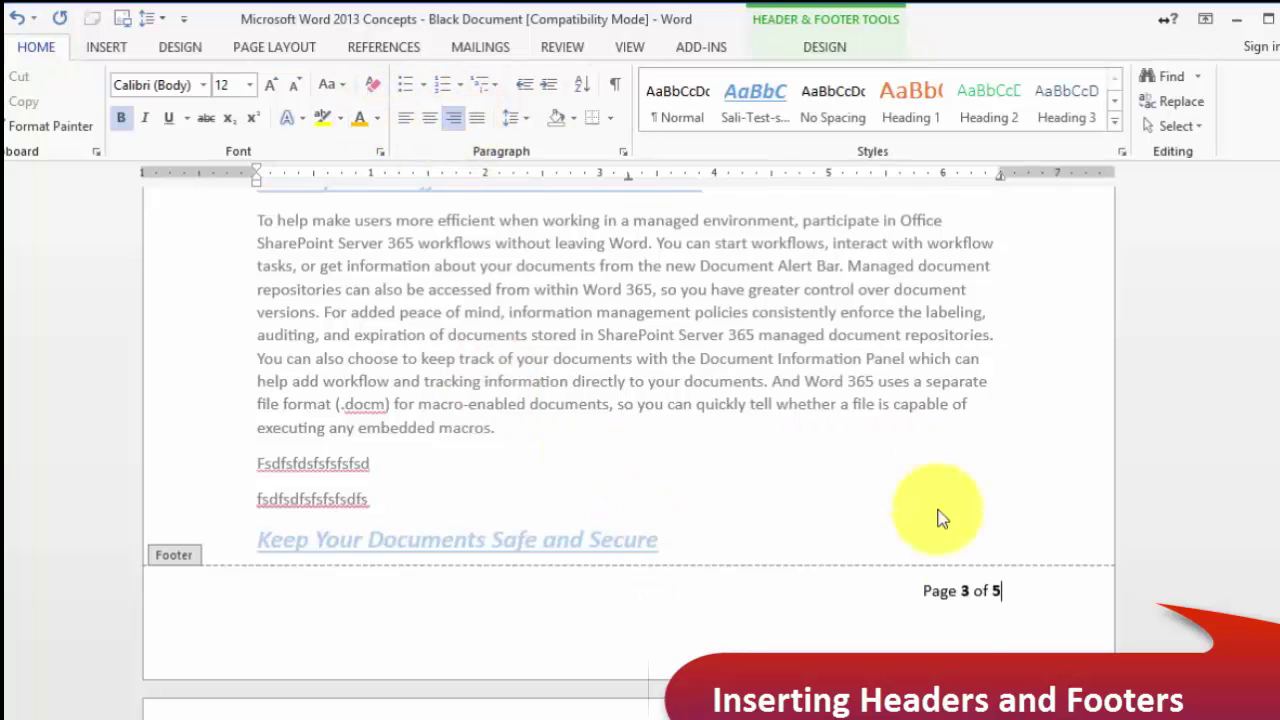
{"action": "left_click", "coordinate": [845, 625]}
{"action": "scroll", "coordinate": [829, 443], "scroll_direction": "up", "scroll_amount": 13}
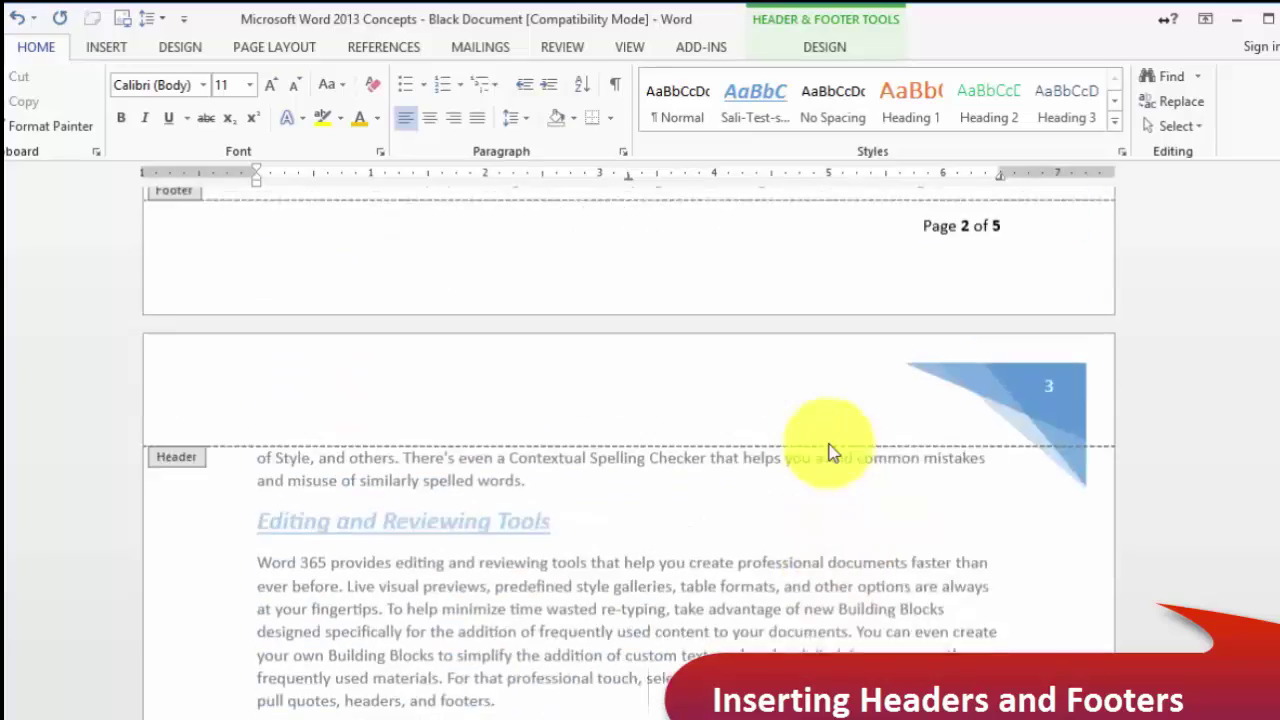
{"action": "scroll", "coordinate": [829, 451], "scroll_direction": "down", "scroll_amount": 7}
{"action": "scroll", "coordinate": [593, 437], "scroll_direction": "down", "scroll_amount": 4}
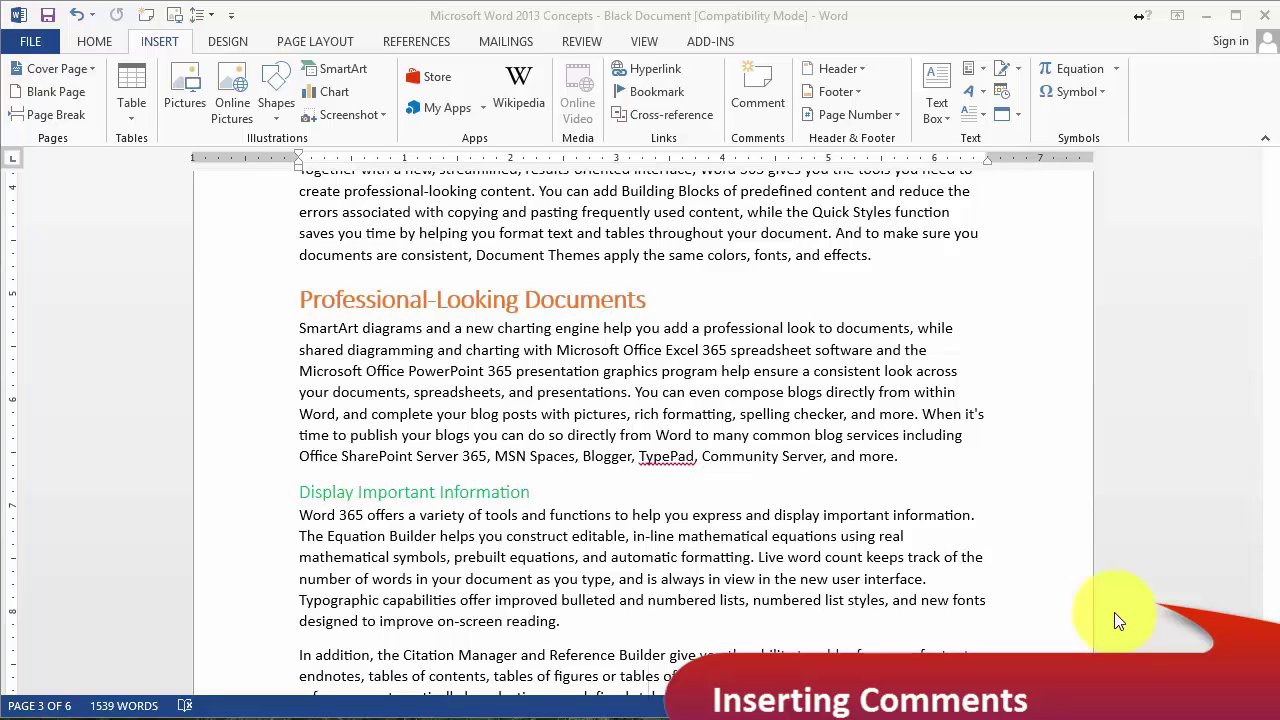
Step: Add a comment to the Professional-Looking Documents heading reading "Can you post some sample pictures of Professional Looking documents."
{"action": "left_click", "coordinate": [662, 303]}
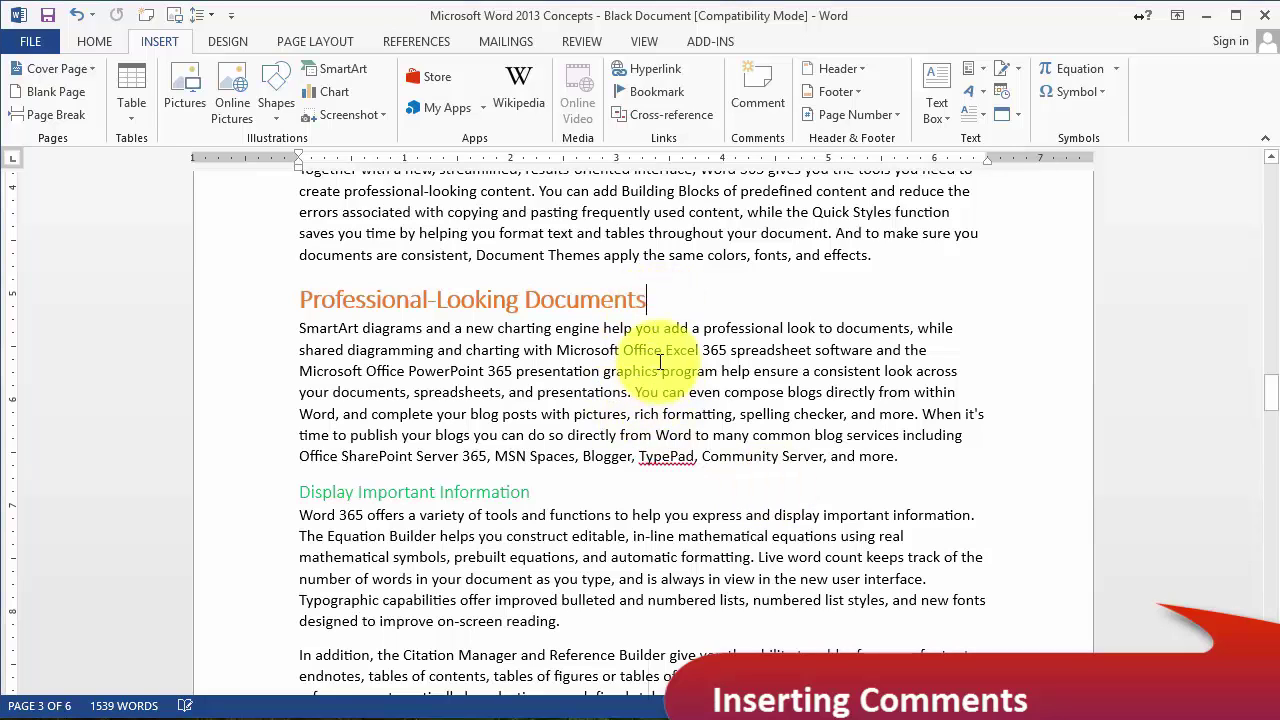
{"action": "triple_click", "coordinate": [514, 300]}
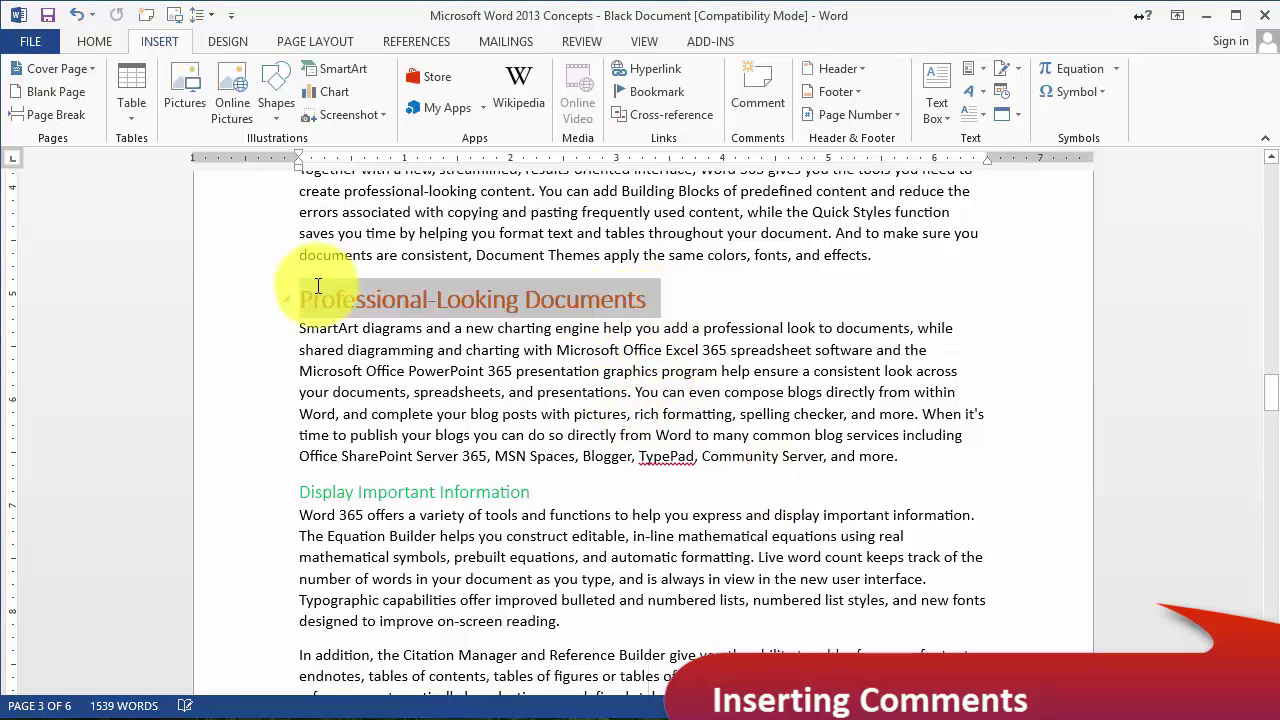
{"action": "left_click", "coordinate": [662, 300]}
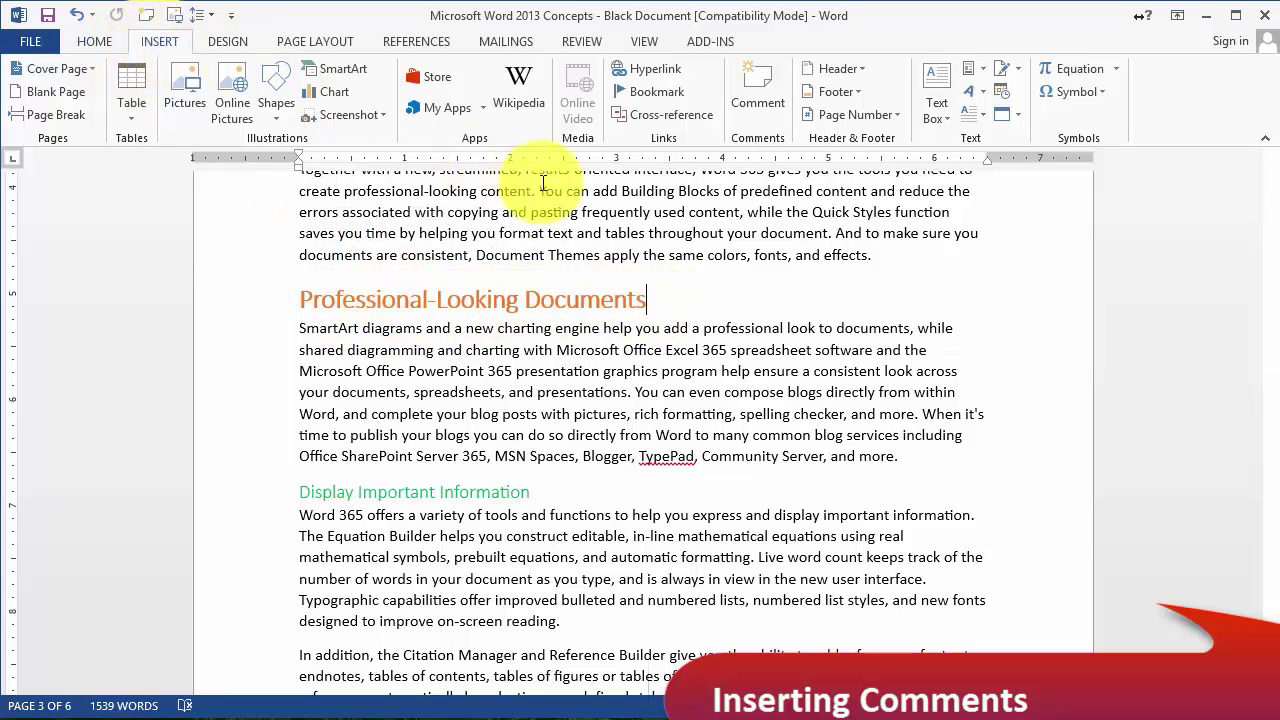
{"action": "left_click", "coordinate": [763, 96]}
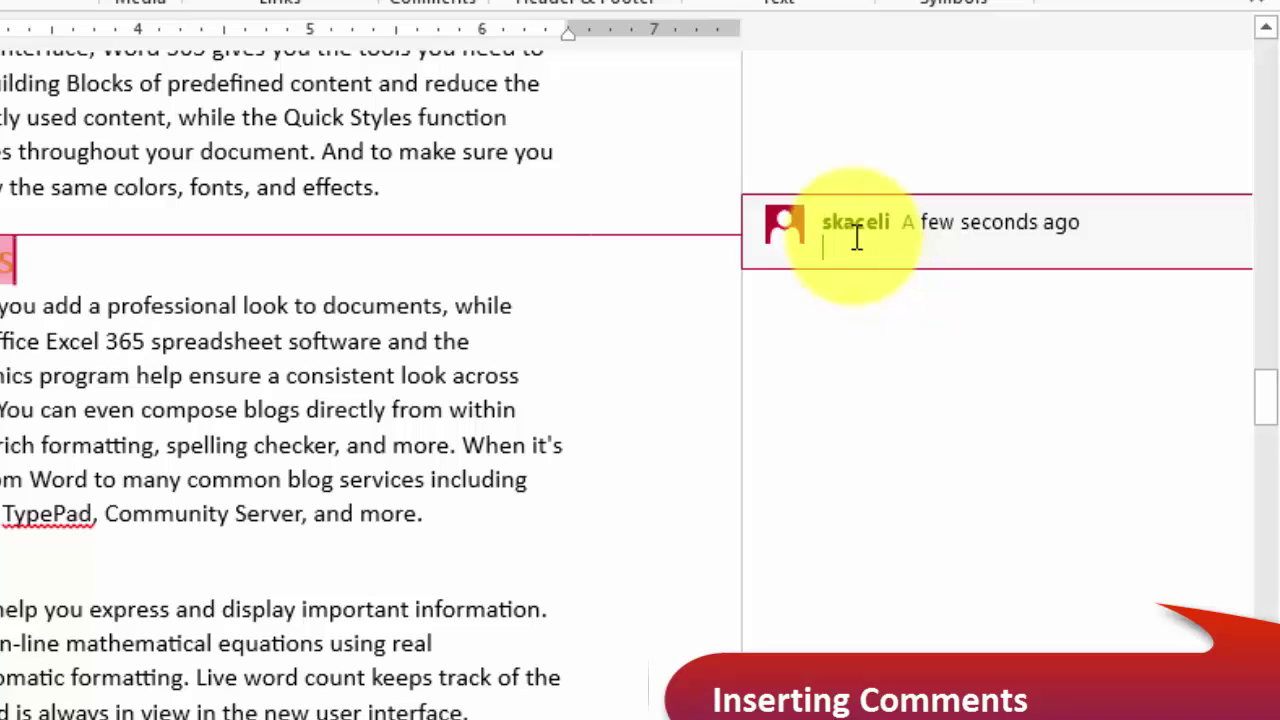
{"action": "type", "text": "Can you post some sample pictures of Professional Looking documents."}
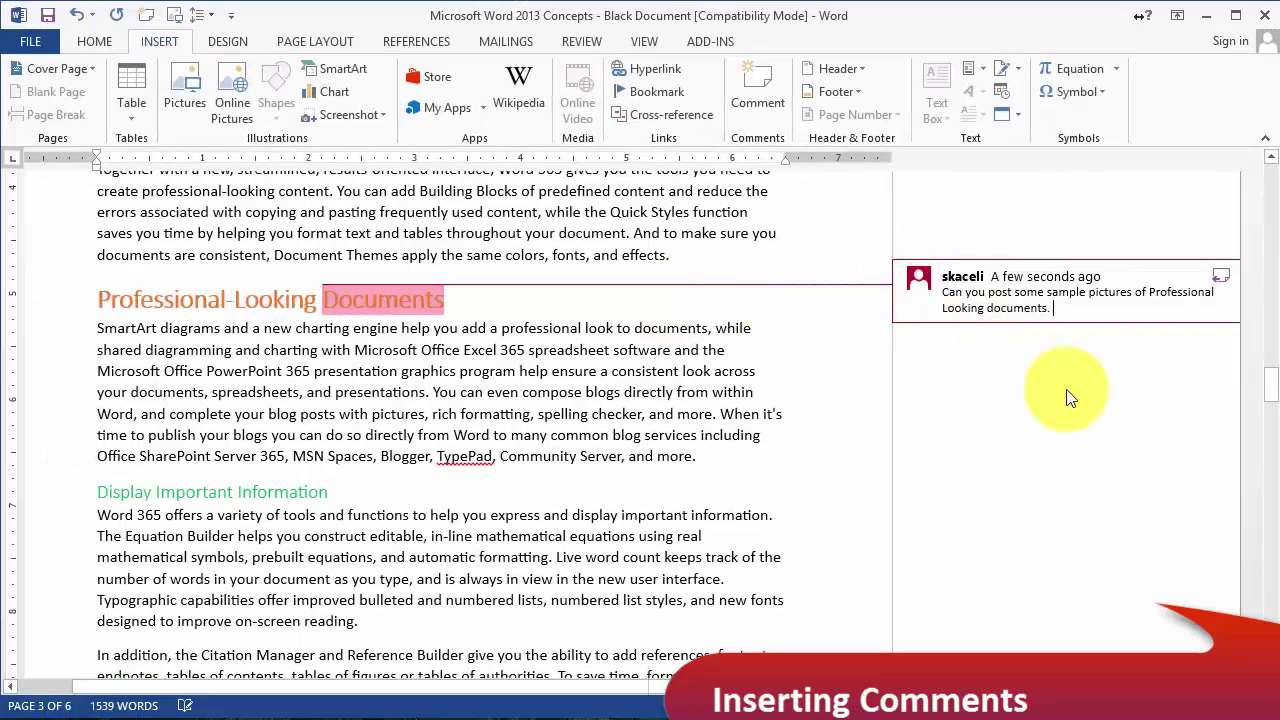
Step: Comment on the word "more" after "spelling checker" with the text "Dfdsfsdfdss", a blank line and "sdfsd"
{"action": "left_click", "coordinate": [551, 452]}
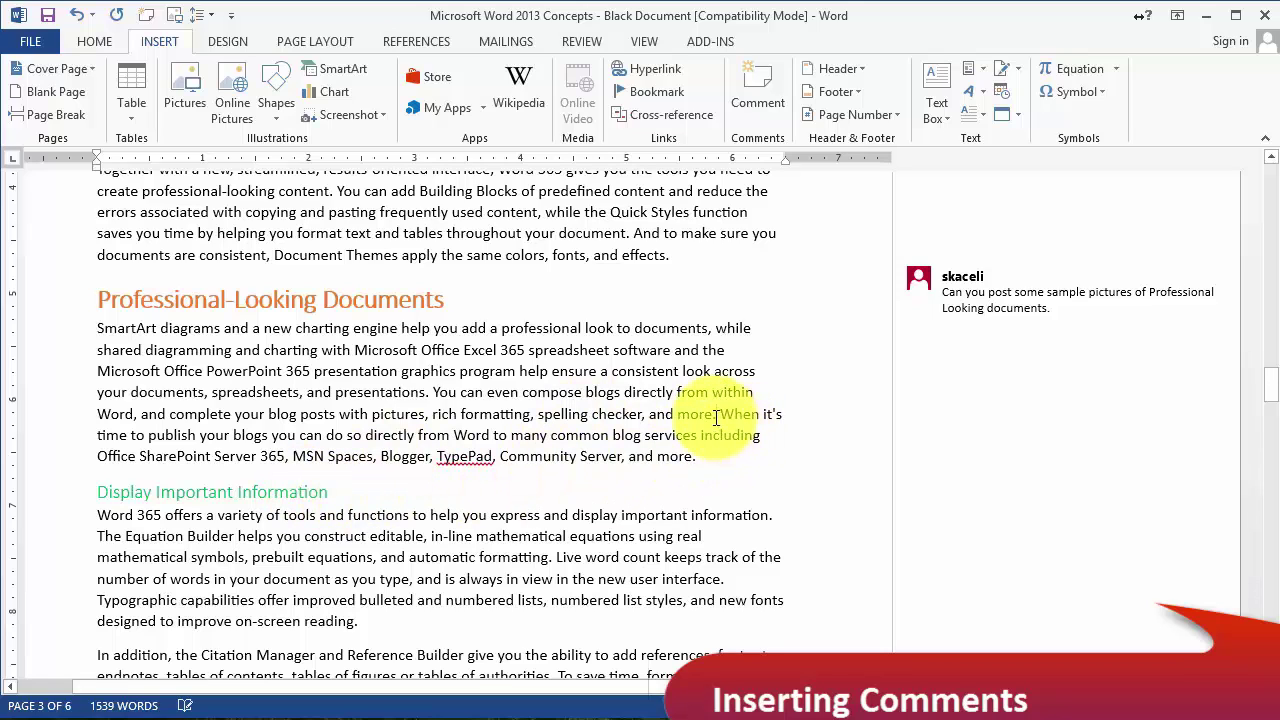
{"action": "left_click", "coordinate": [757, 90]}
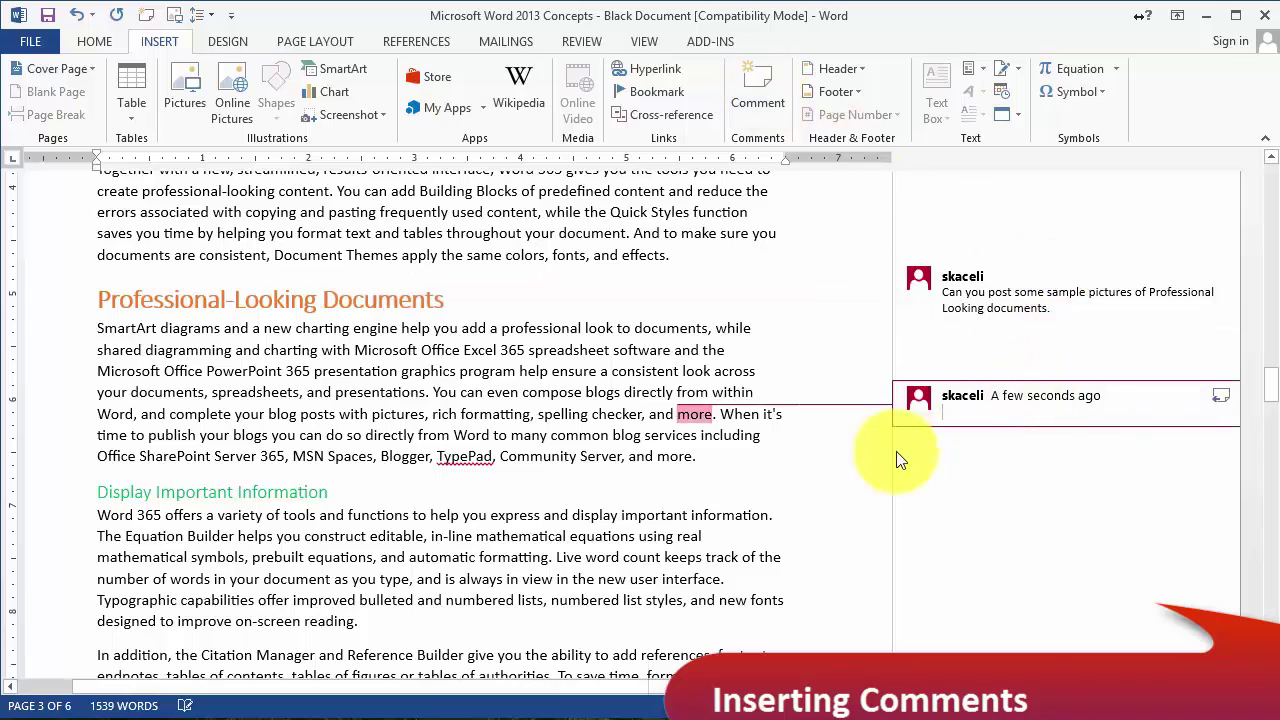
{"action": "type", "text": "dfdsfsdfdss"}
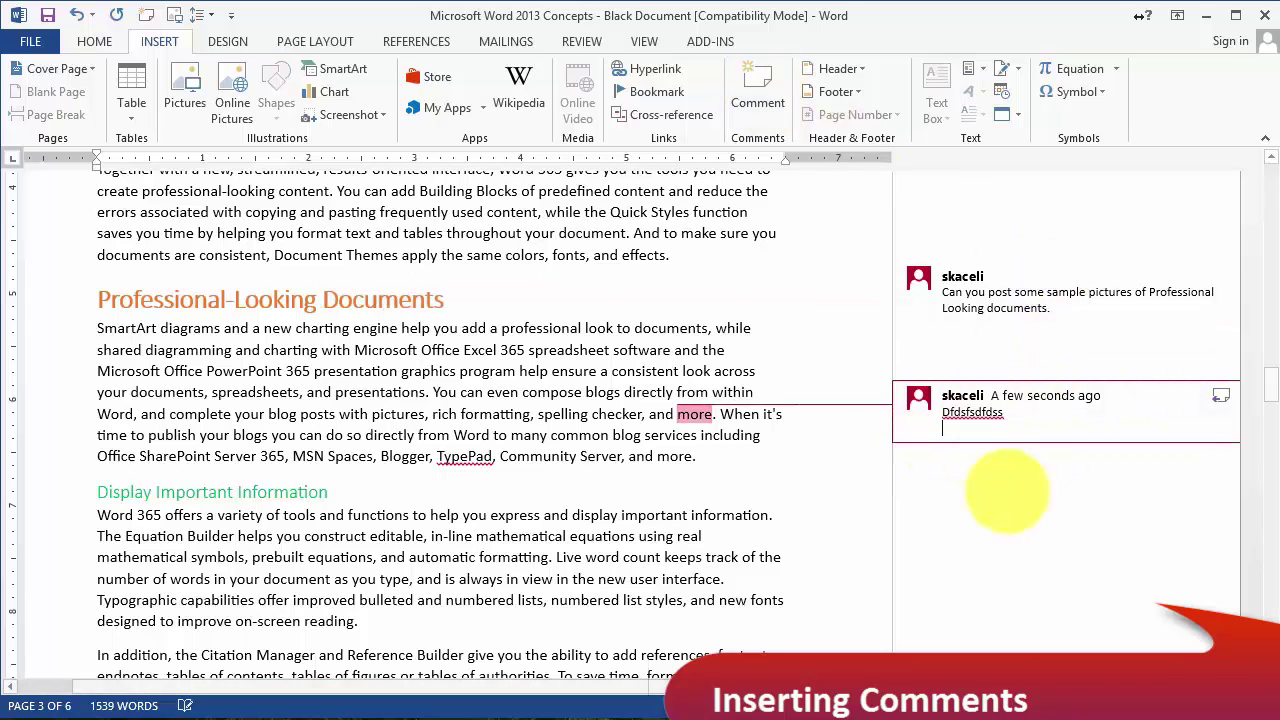
{"action": "key", "text": "Return"}
{"action": "key", "text": "Return"}
{"action": "type", "text": "sdfsd"}
Step: Select the two comments in turn to see which text each one refers to
{"action": "left_click", "coordinate": [1013, 280]}
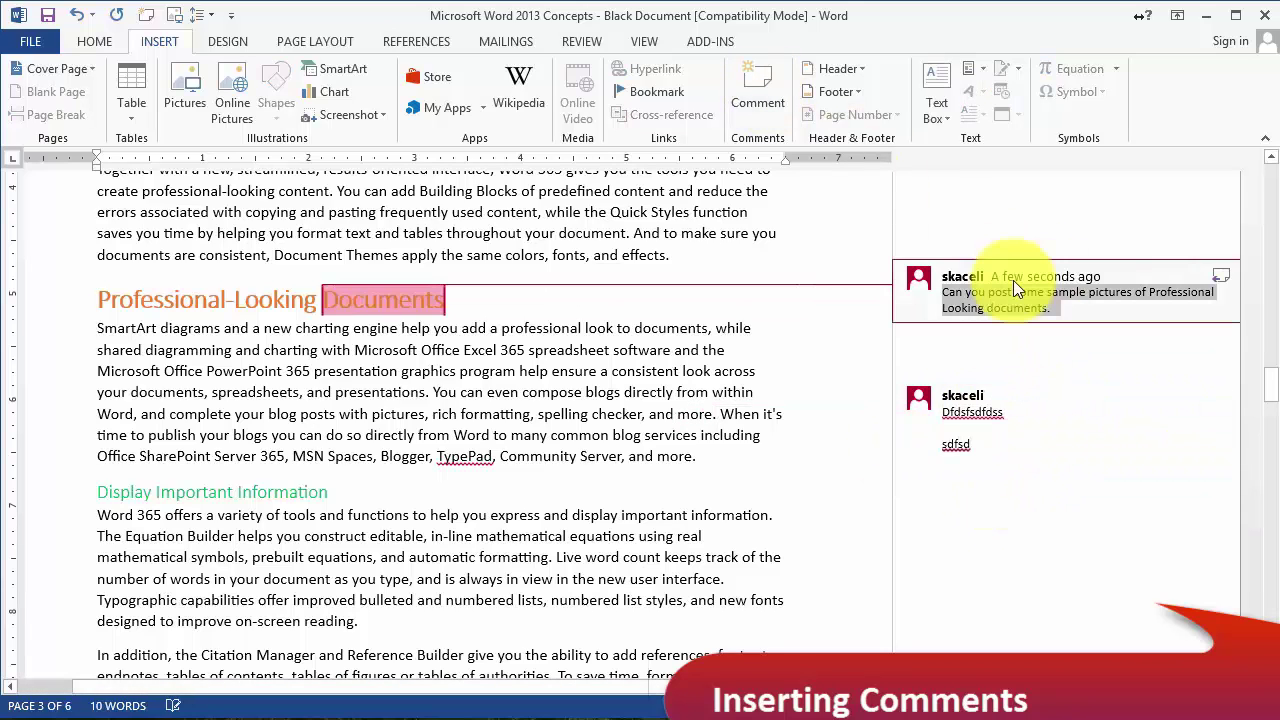
{"action": "left_click", "coordinate": [628, 390]}
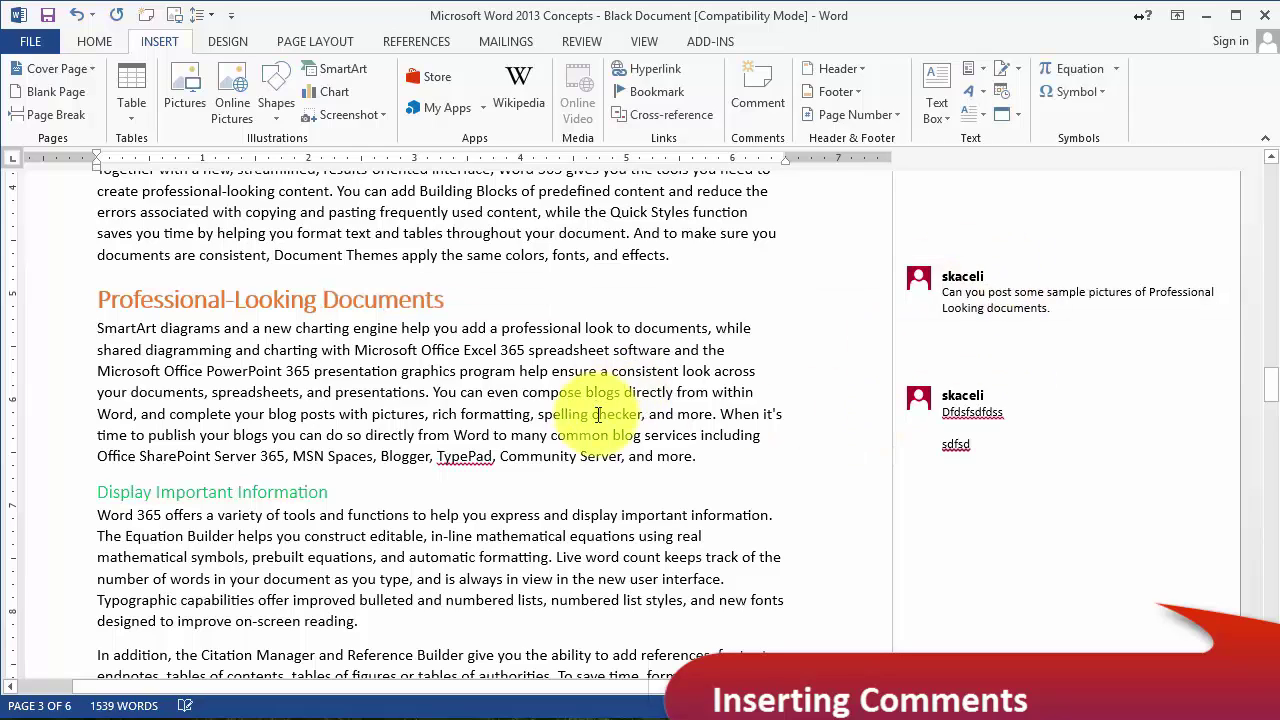
{"action": "left_click", "coordinate": [905, 405]}
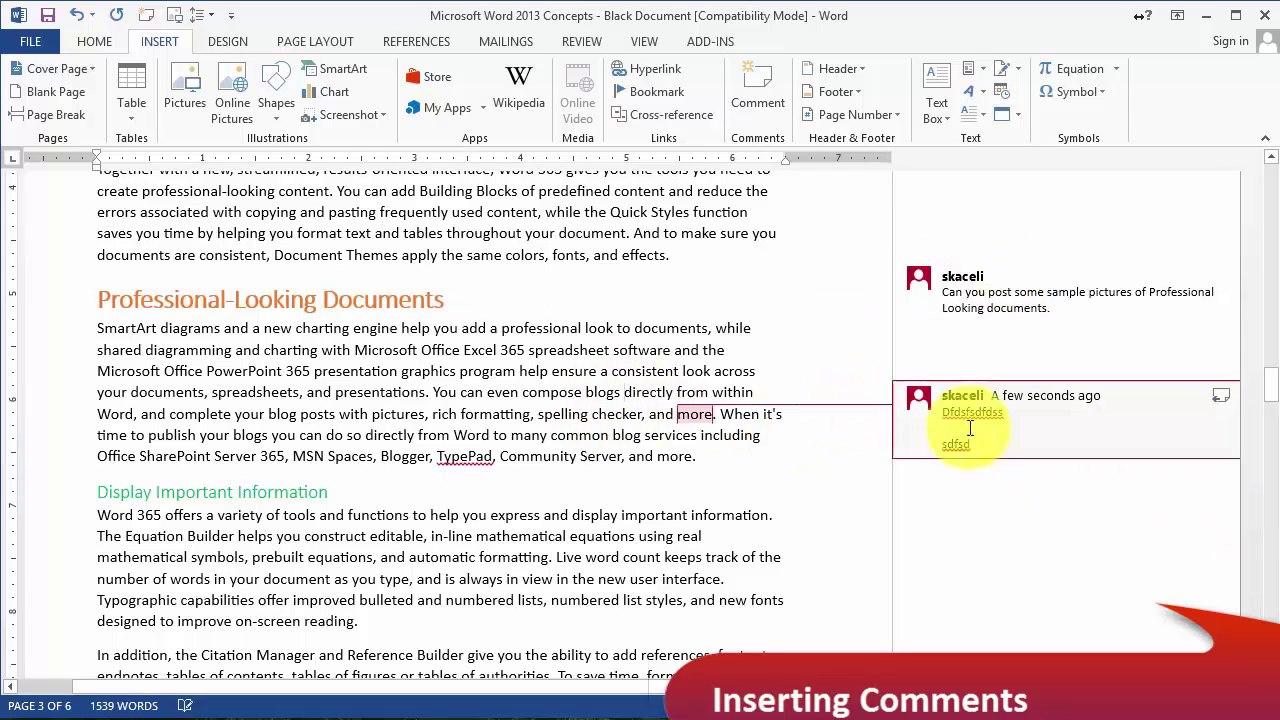
{"action": "left_click", "coordinate": [632, 360]}
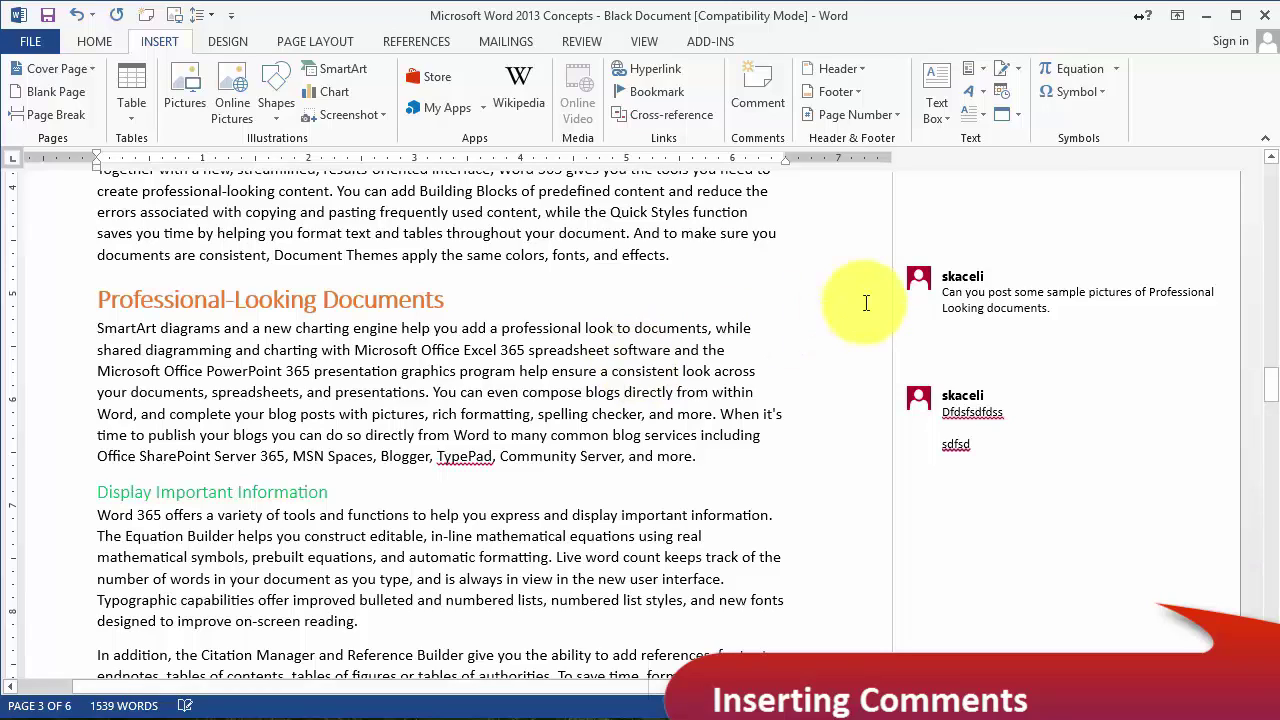
{"action": "left_click", "coordinate": [1062, 410]}
{"action": "left_click", "coordinate": [766, 371]}
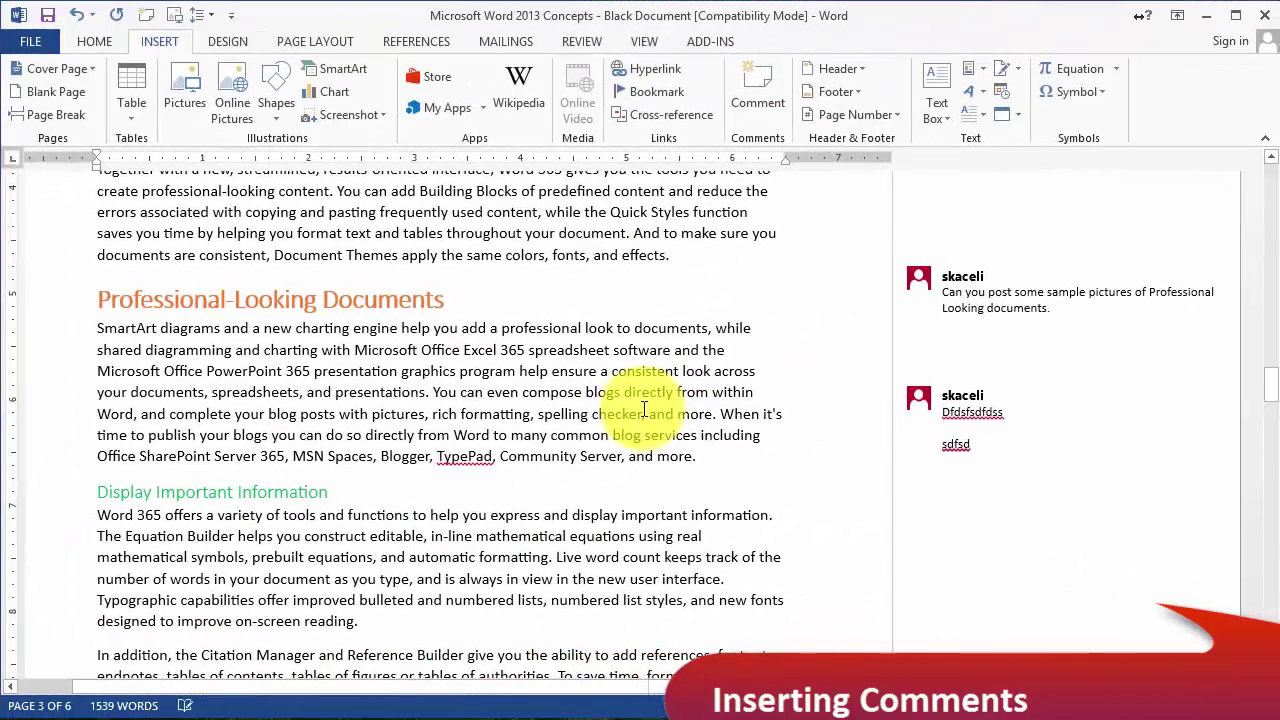
Step: Insert a built-in Banded Quote text box on the page with the Professional-Looking Documents heading
{"action": "left_click_drag", "start_coordinate": [660, 456], "coordinate": [407, 486]}
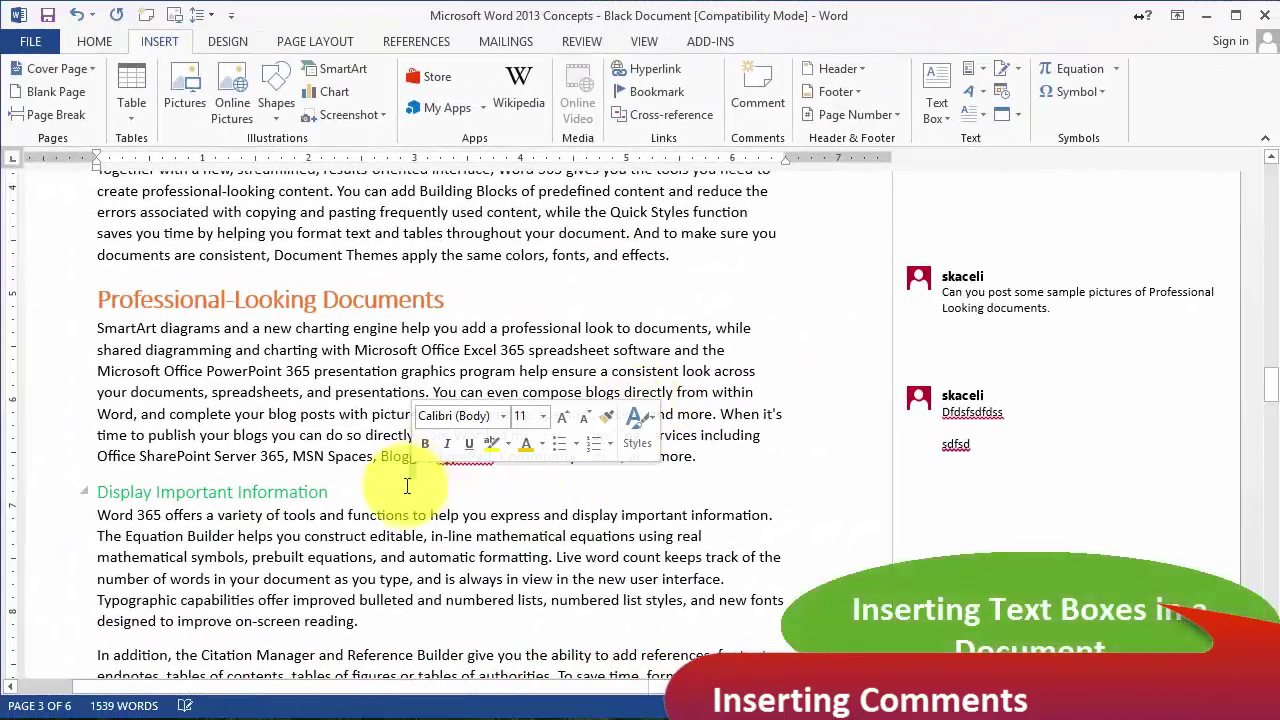
{"action": "left_click", "coordinate": [948, 111]}
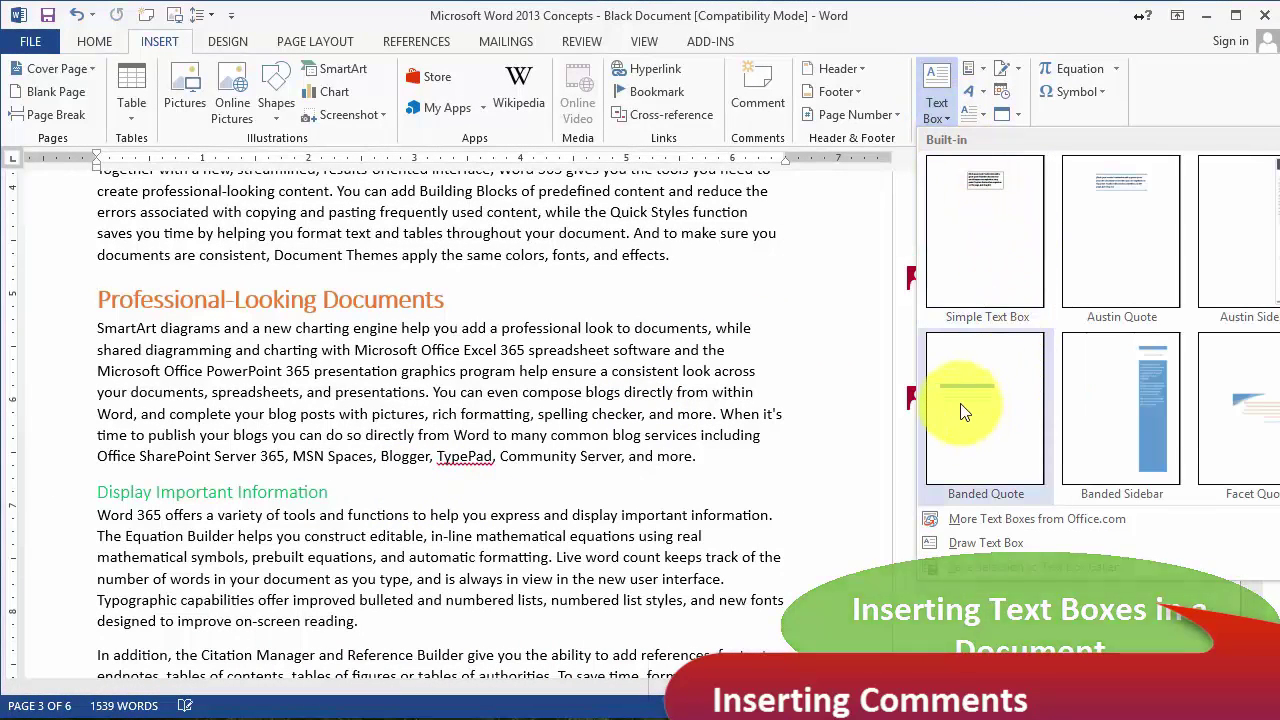
{"action": "left_click", "coordinate": [985, 410]}
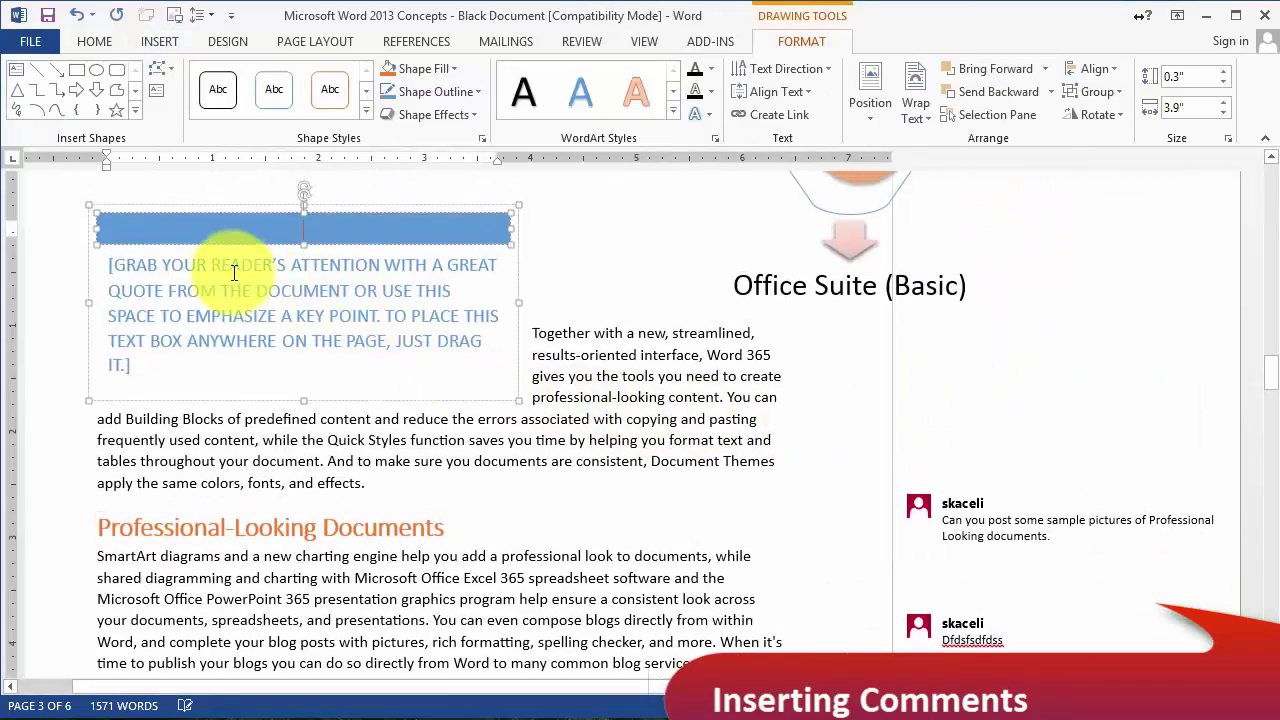
Step: Move the quote text box down beside the end of the "Together with a new" paragraph and the Professional-Looking Documents heading
{"action": "left_click", "coordinate": [265, 270]}
{"action": "left_click", "coordinate": [630, 420]}
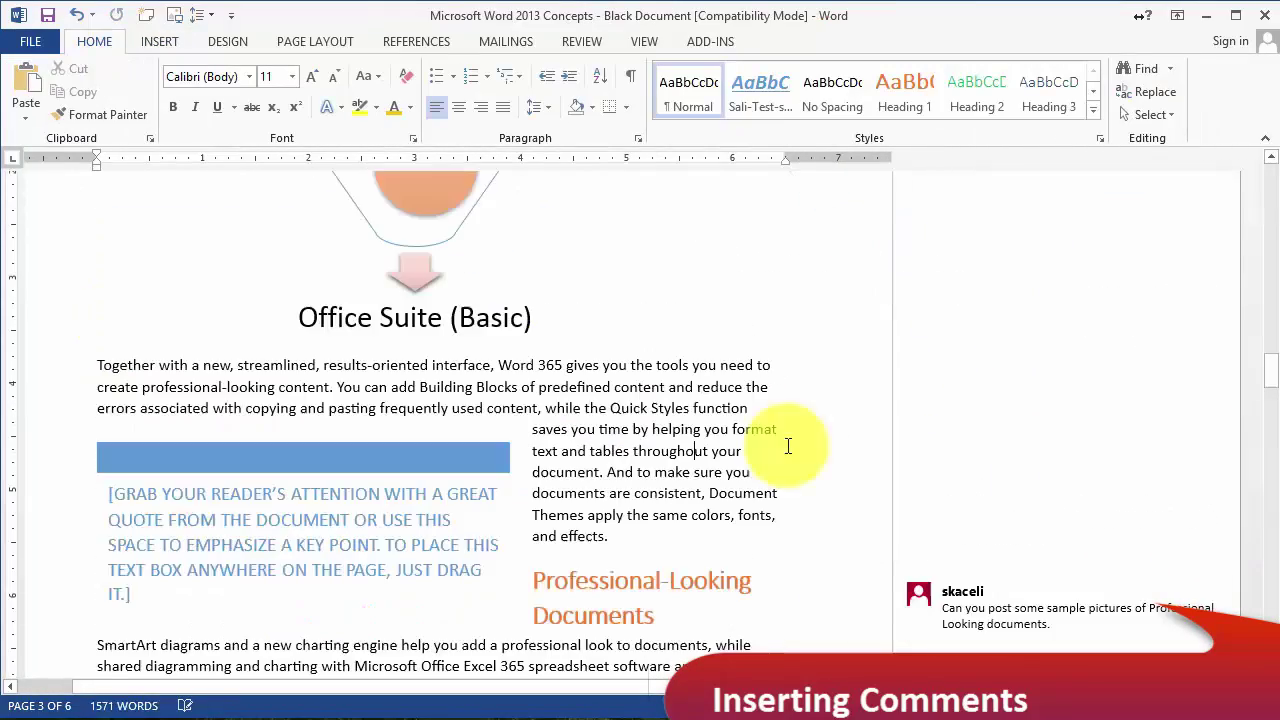
{"action": "scroll", "coordinate": [749, 423], "scroll_direction": "down", "scroll_amount": 3}
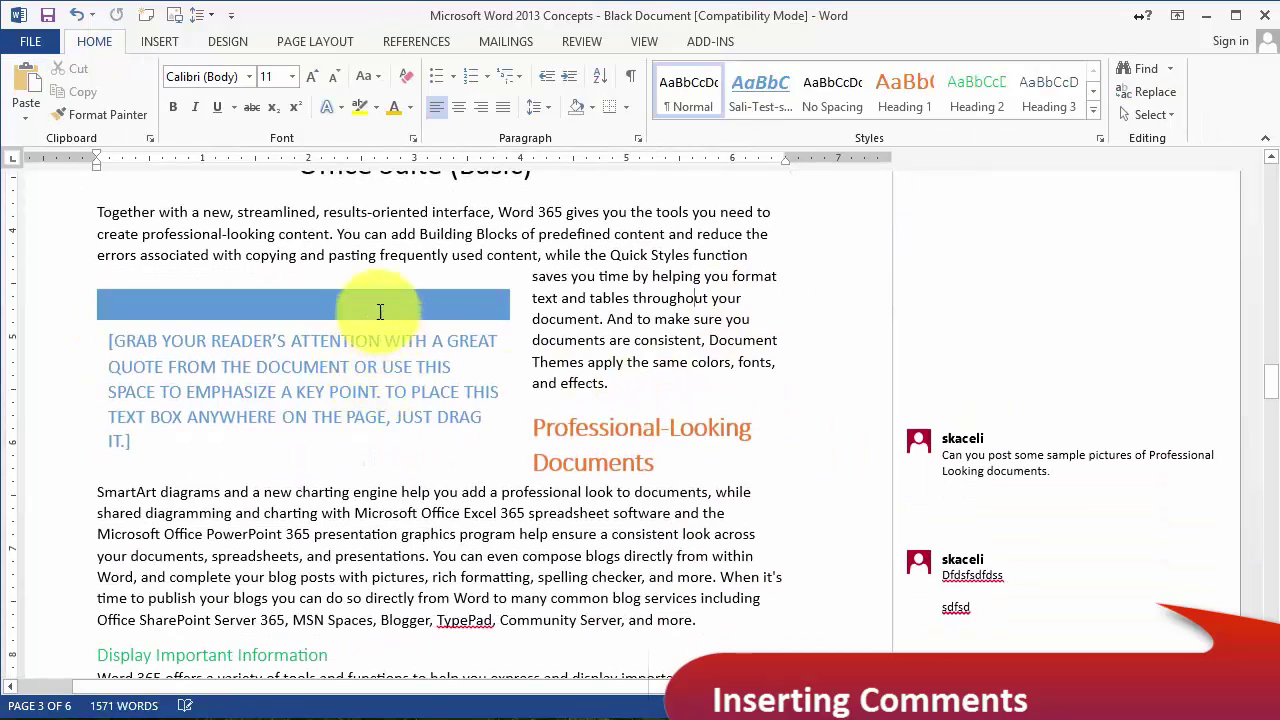
{"action": "left_click", "coordinate": [380, 311]}
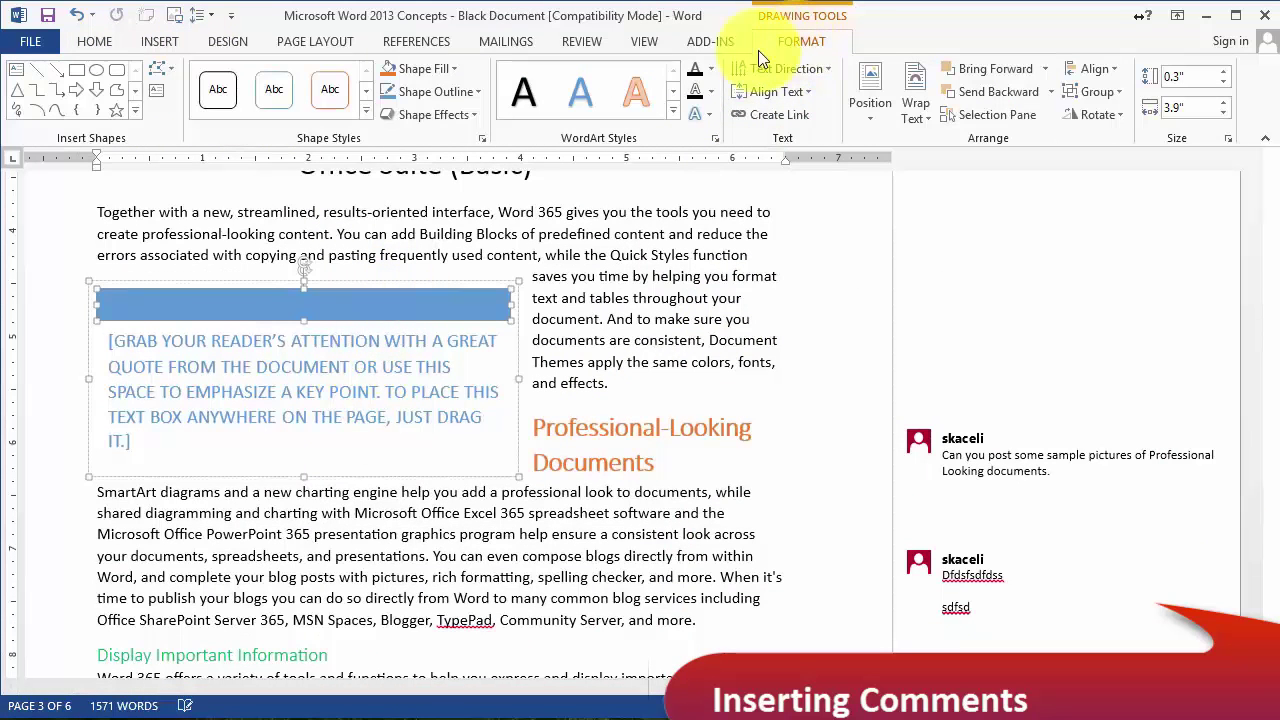
{"action": "left_click", "coordinate": [372, 568]}
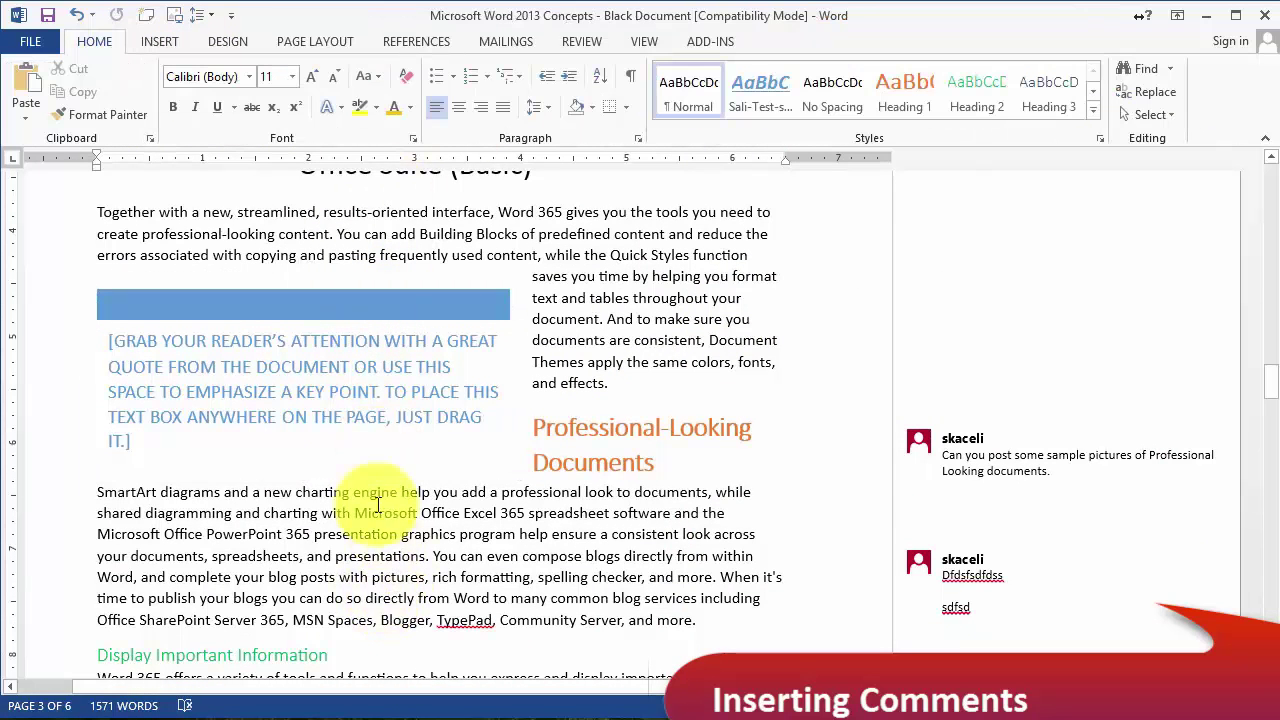
Step: Look over the options for inserting an object or text from a file and the gallery of built-in equations
{"action": "left_click", "coordinate": [163, 44]}
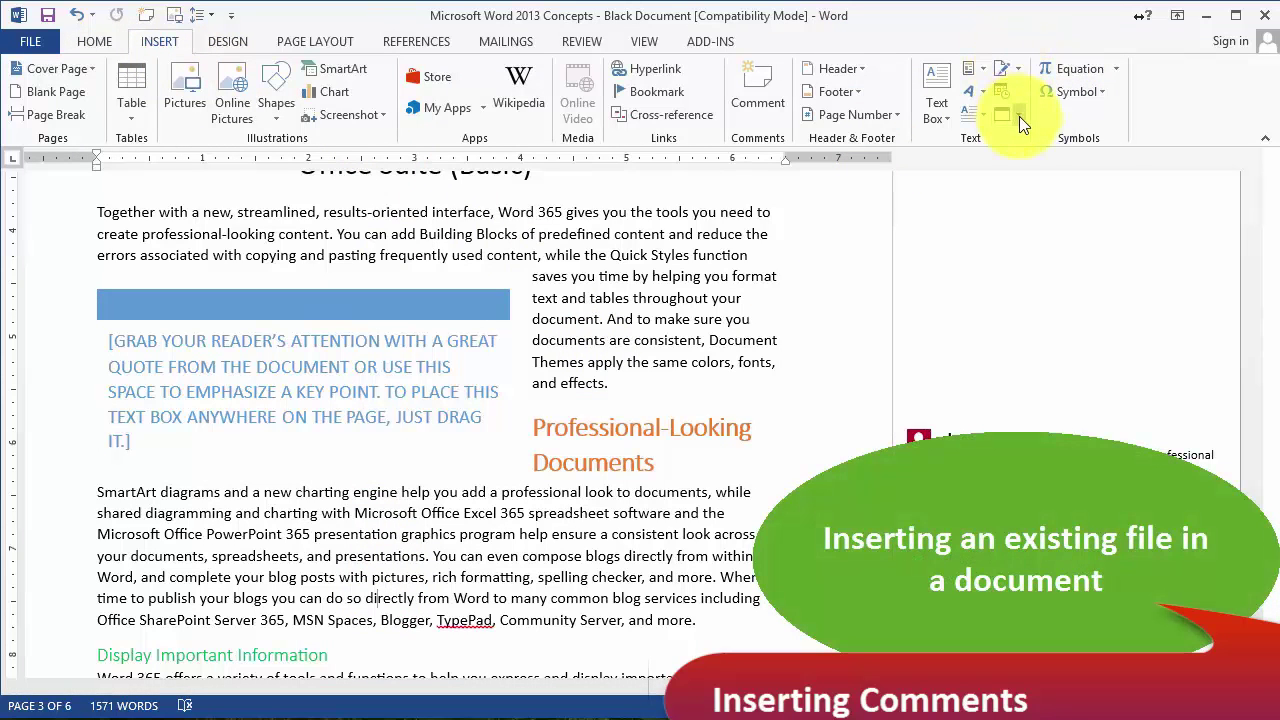
{"action": "left_click", "coordinate": [1019, 116]}
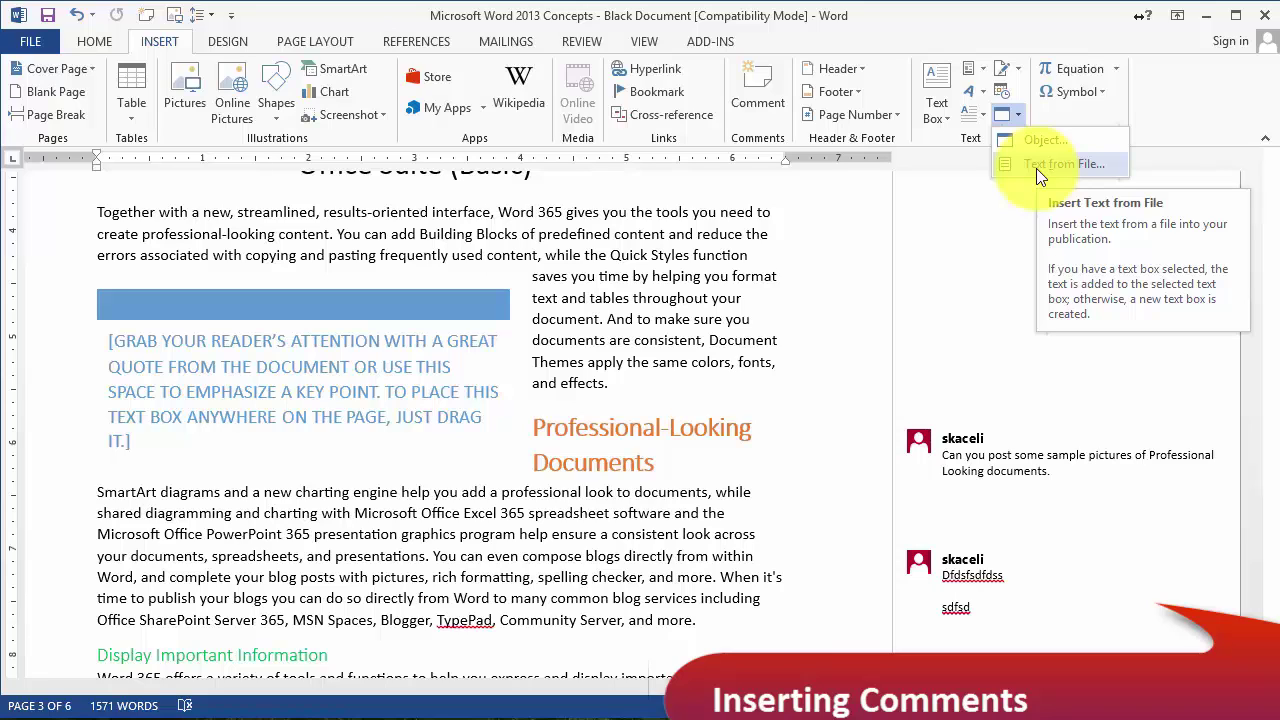
{"action": "left_click", "coordinate": [834, 278]}
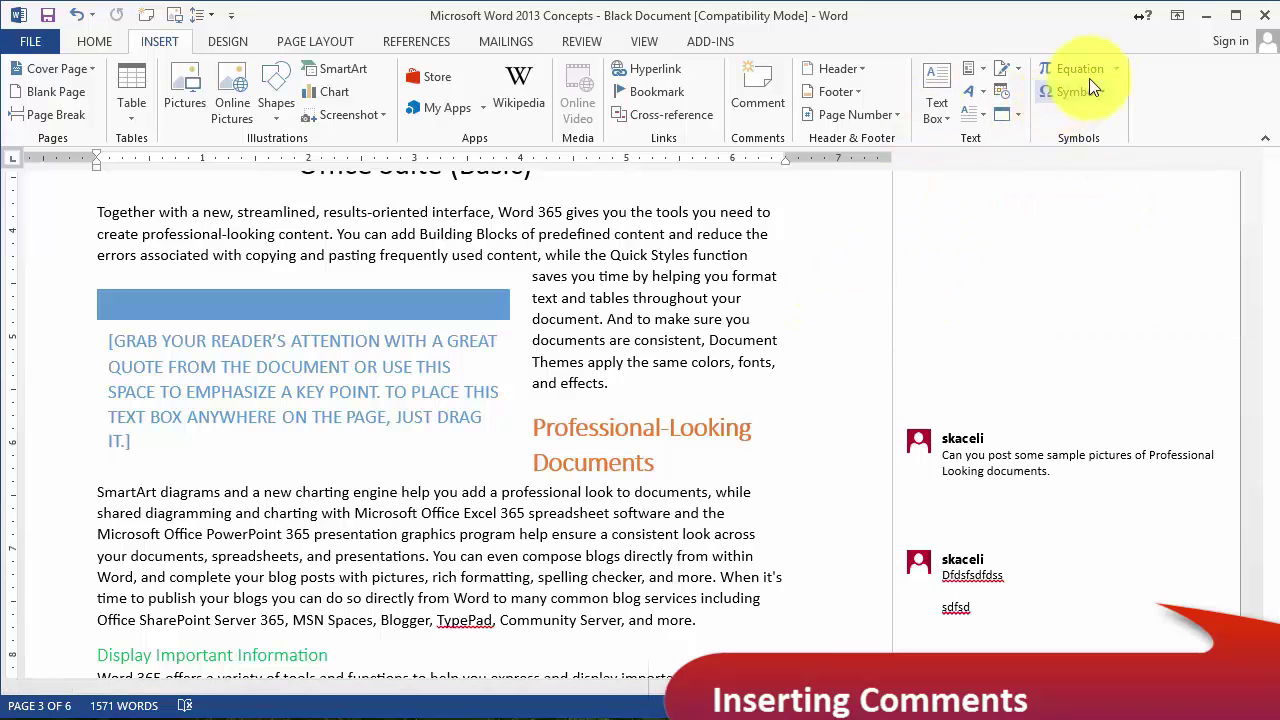
{"action": "left_click", "coordinate": [1114, 69]}
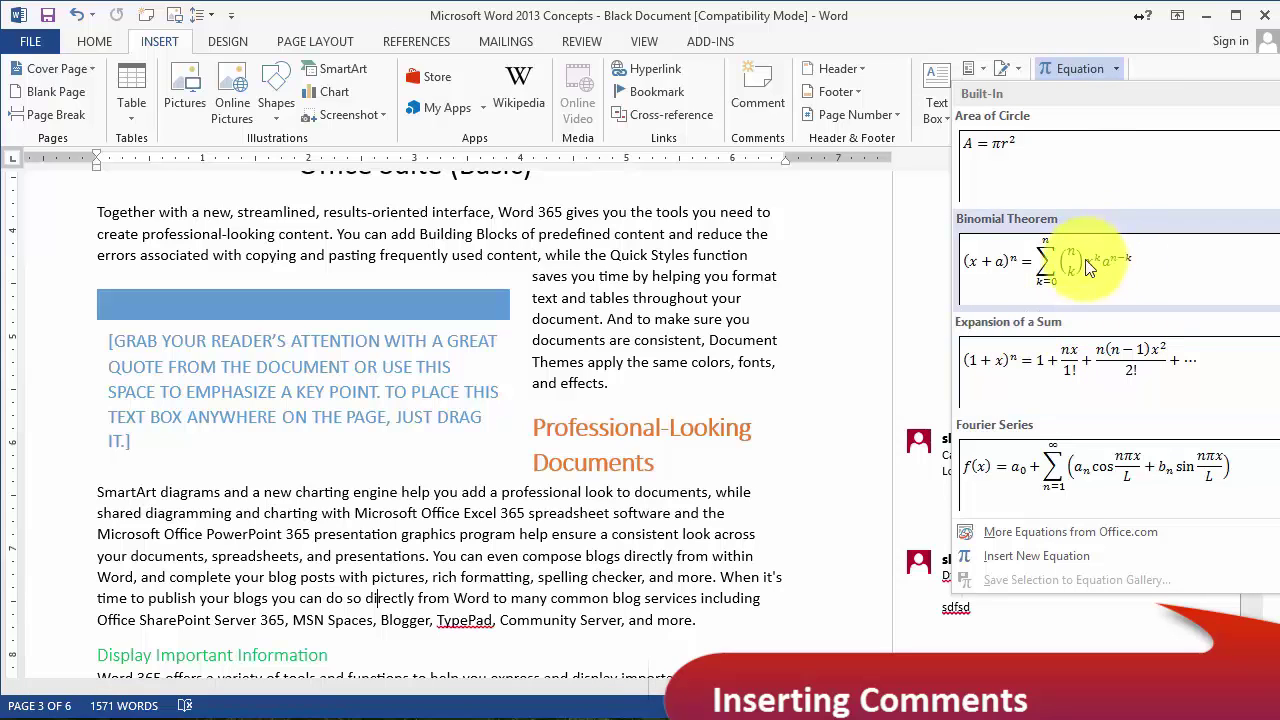
{"action": "left_click", "coordinate": [1150, 78]}
Step: Insert the ∑ summation symbol inside the word "directly" in the paragraph below the Professional-Looking Documents heading
{"action": "left_click", "coordinate": [1098, 92]}
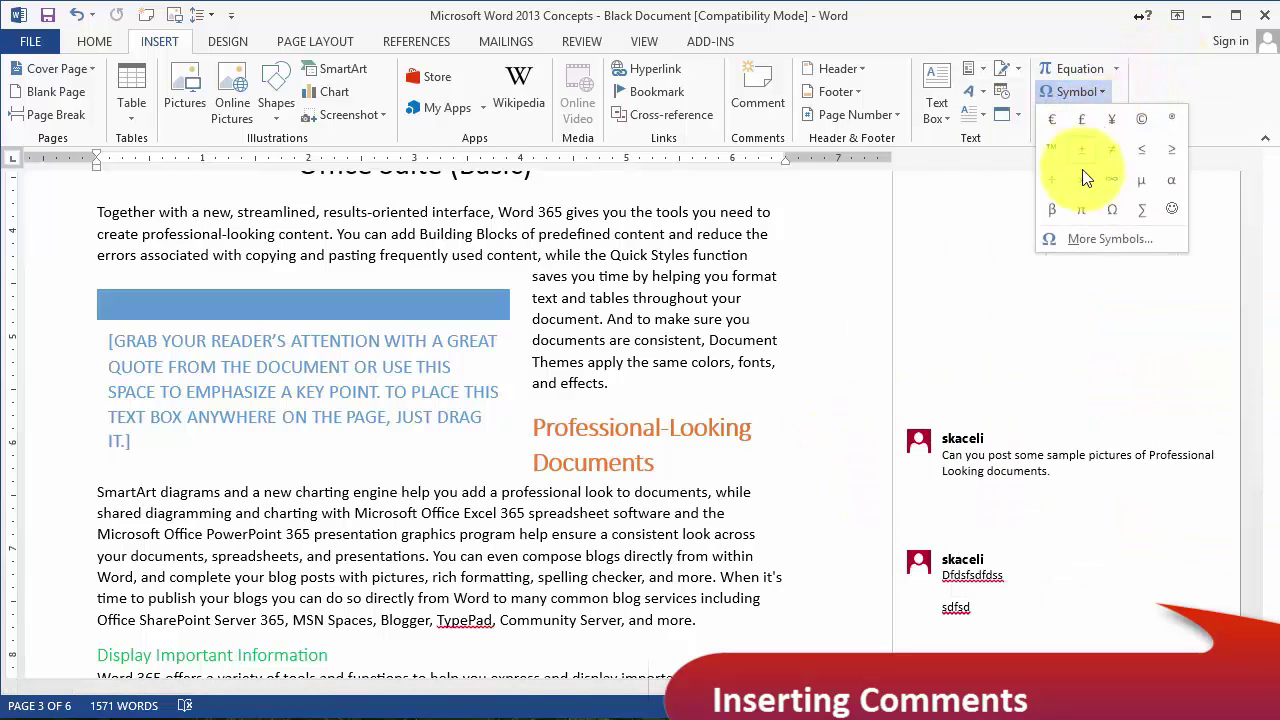
{"action": "left_click", "coordinate": [622, 536]}
{"action": "left_click", "coordinate": [1090, 92]}
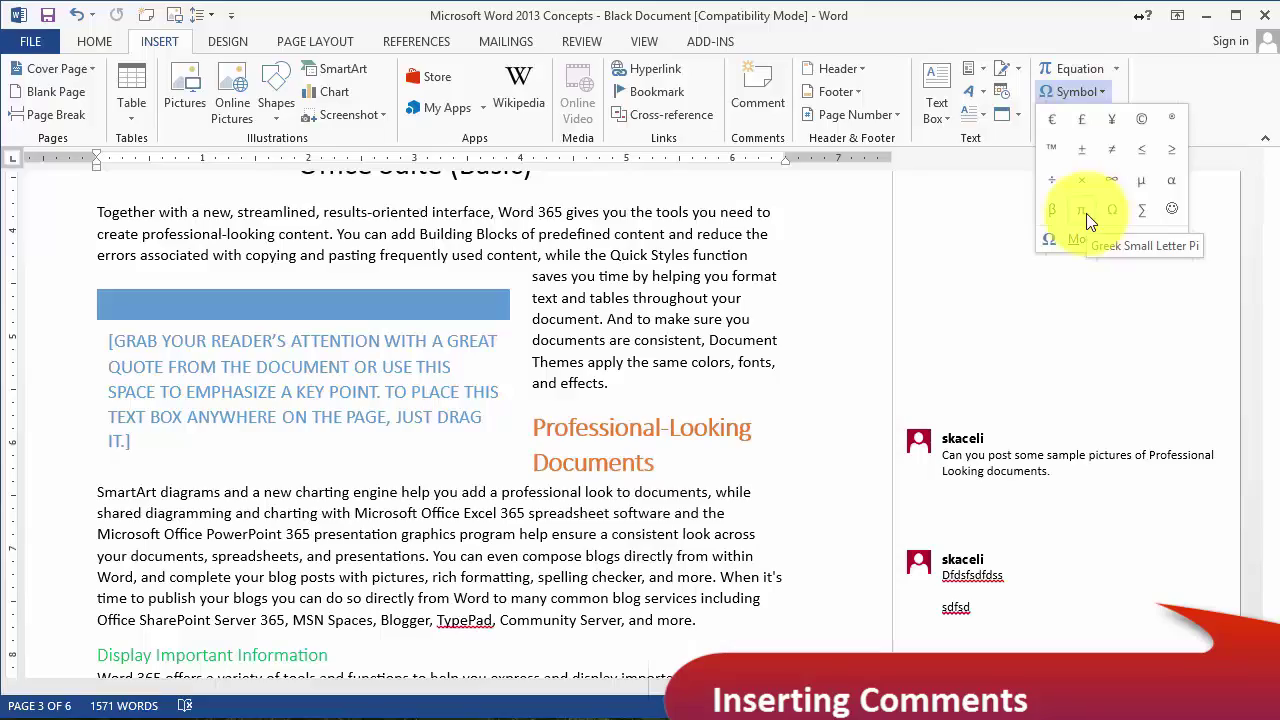
{"action": "left_click", "coordinate": [1141, 209]}
Step: Check the character code of the ∑ symbol and try Ctrl+1,2 as its new keyboard shortcut without assigning it
{"action": "left_click", "coordinate": [1077, 92]}
{"action": "left_click", "coordinate": [1080, 240]}
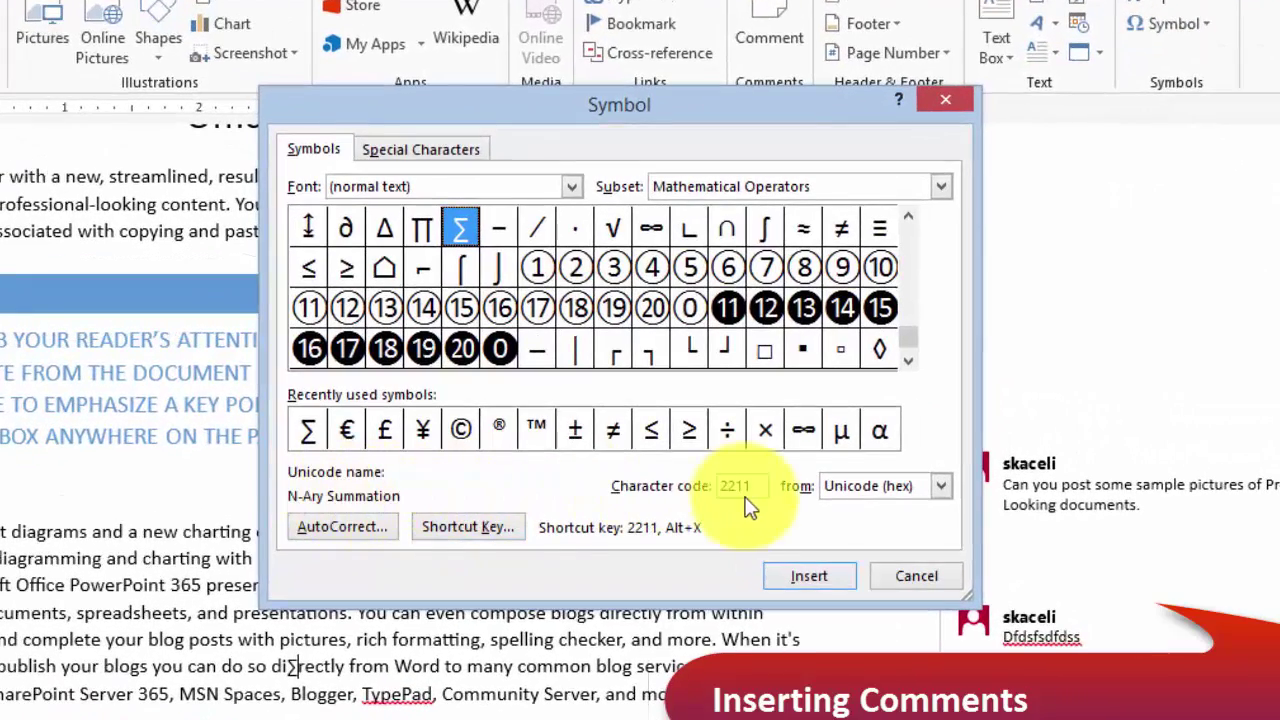
{"action": "left_click_drag", "start_coordinate": [756, 487], "coordinate": [710, 487]}
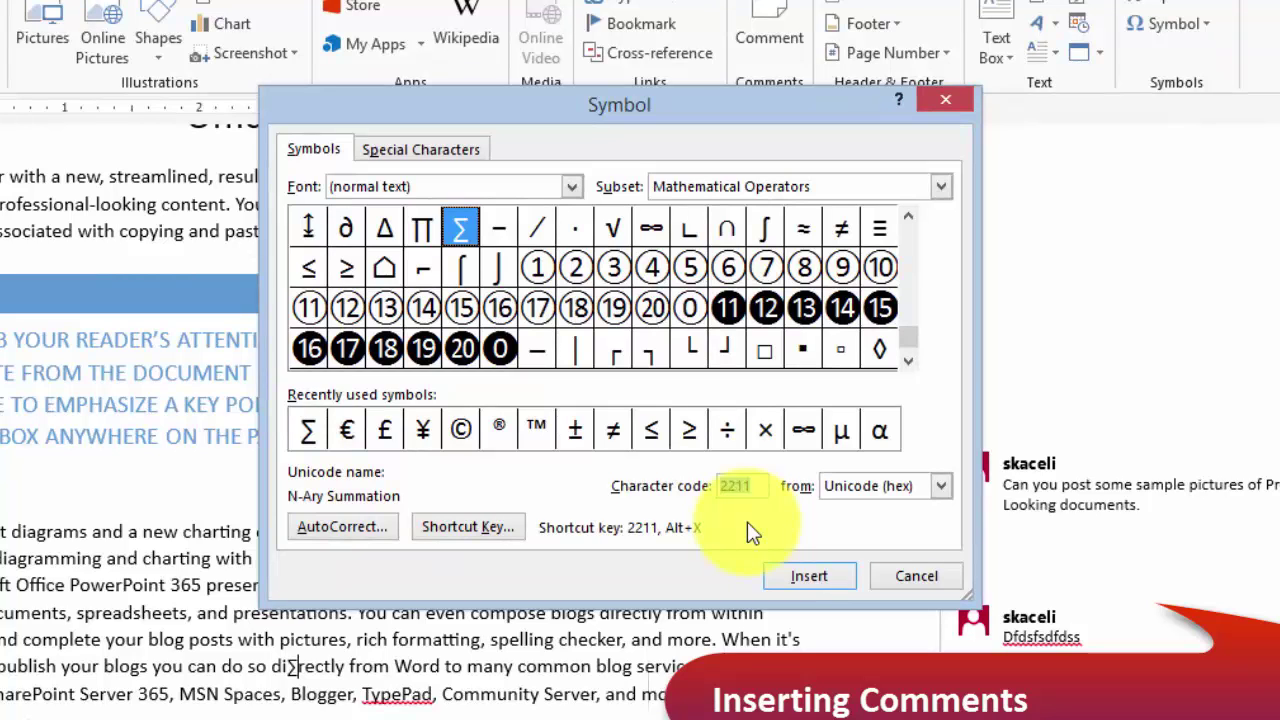
{"action": "left_click", "coordinate": [493, 534]}
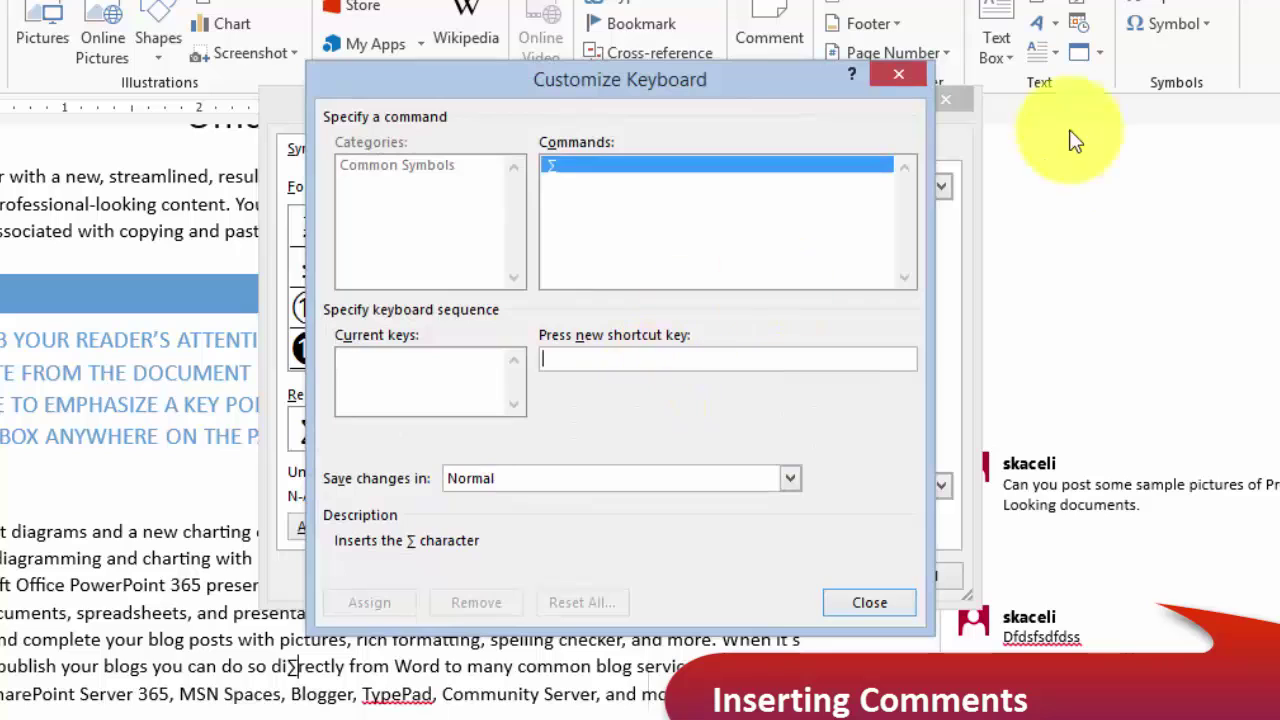
{"action": "key", "text": "ctrl+1"}
{"action": "key", "text": "2"}
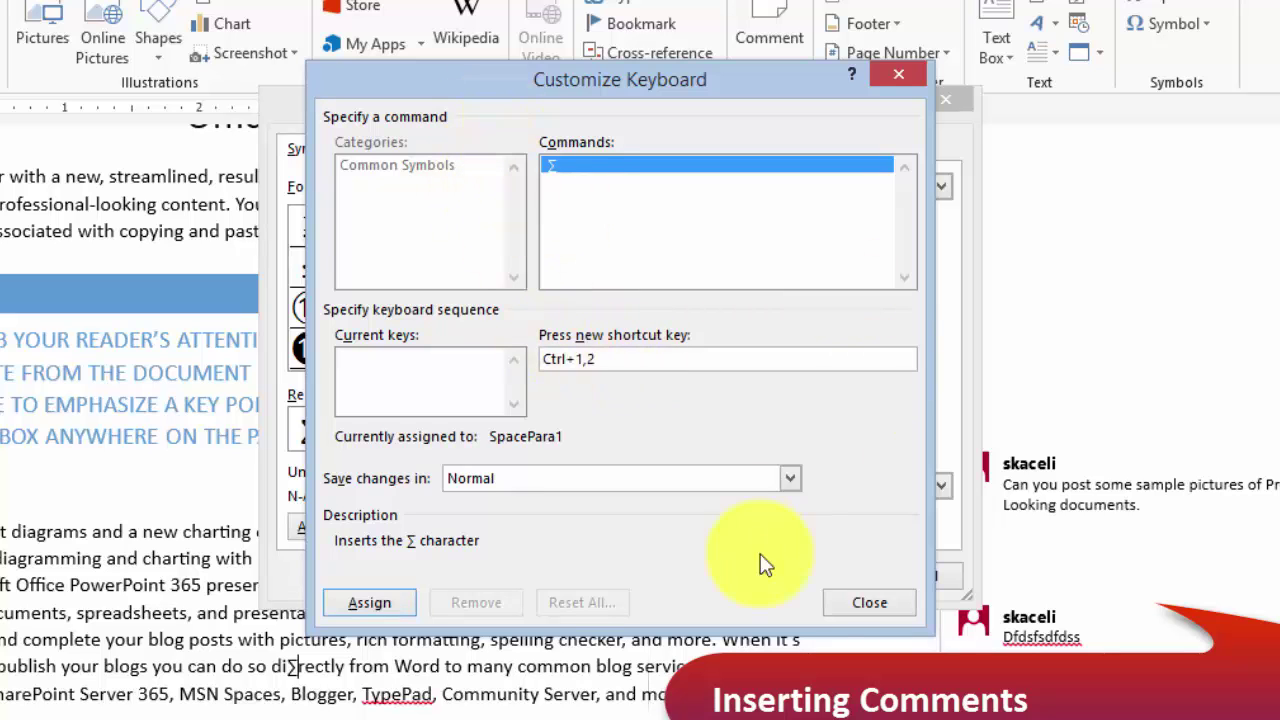
{"action": "left_click", "coordinate": [889, 606]}
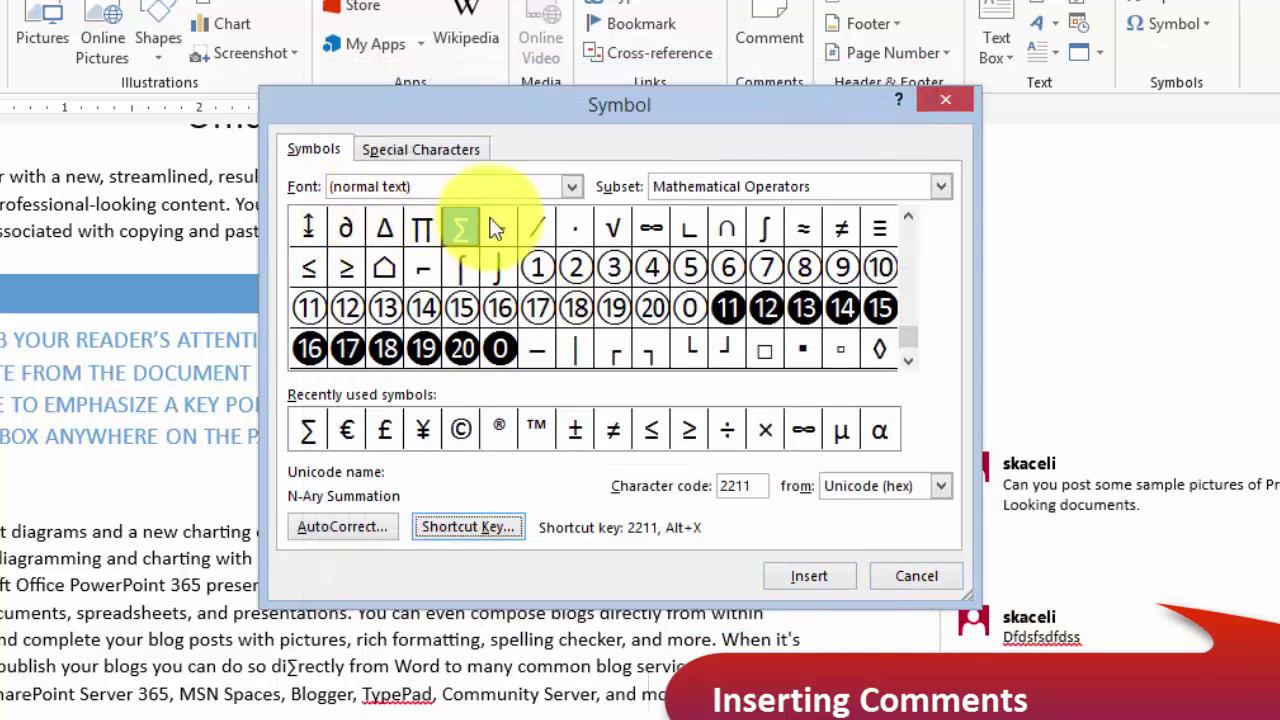
{"action": "left_click", "coordinate": [940, 576]}
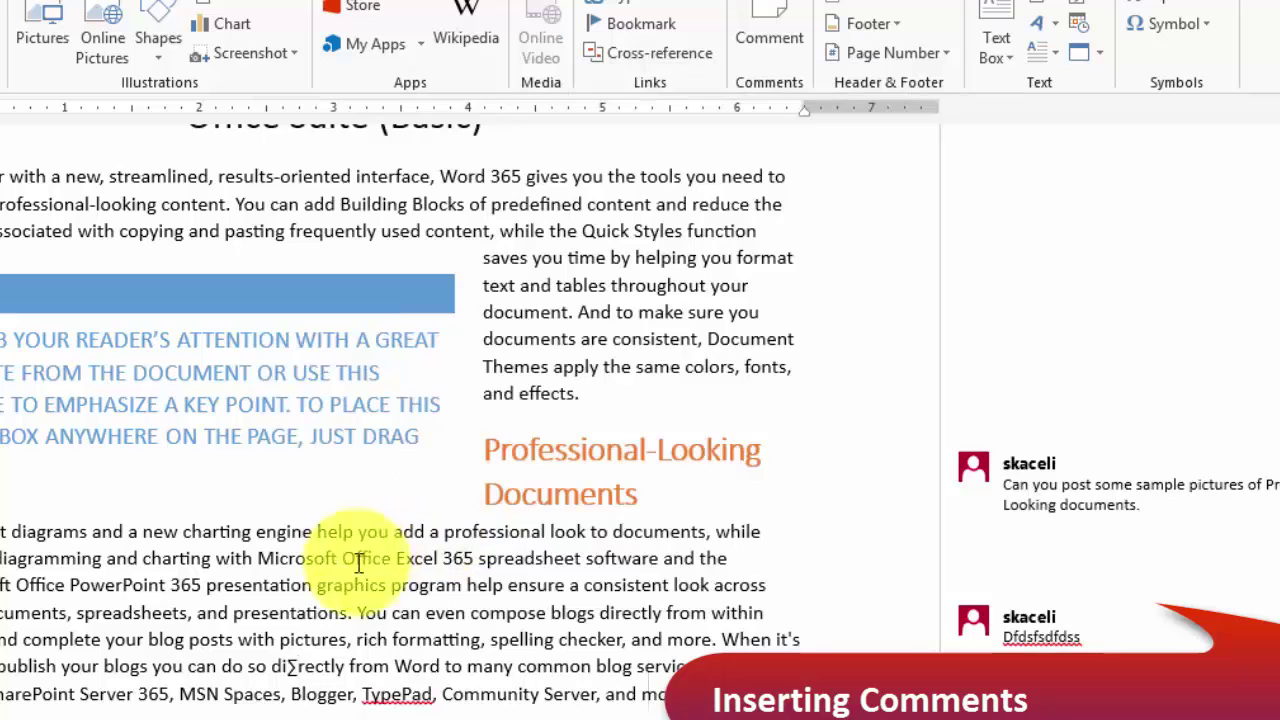
{"action": "left_click", "coordinate": [455, 607]}
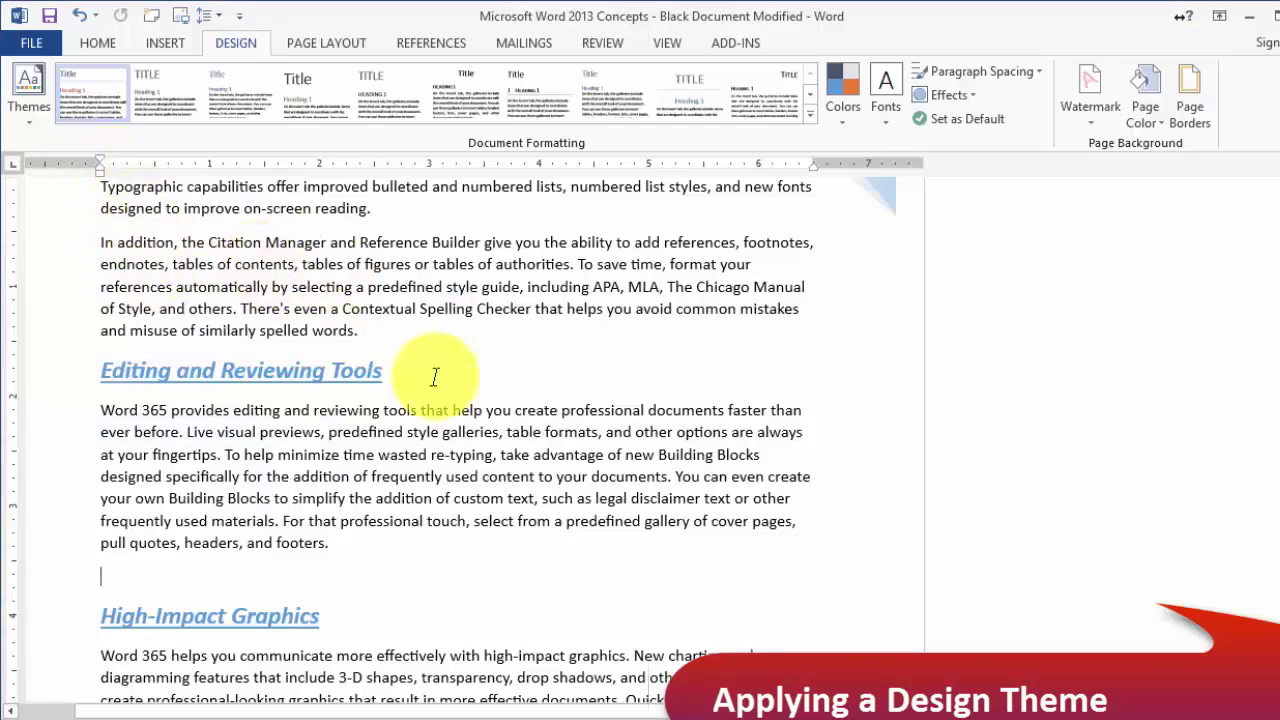
Step: Examine the heading formatting throughout the modified document, ending at the Using Styles in Word 365 title
{"action": "scroll", "coordinate": [491, 385], "scroll_direction": "up", "scroll_amount": 7}
{"action": "scroll", "coordinate": [323, 520], "scroll_direction": "down", "scroll_amount": 5}
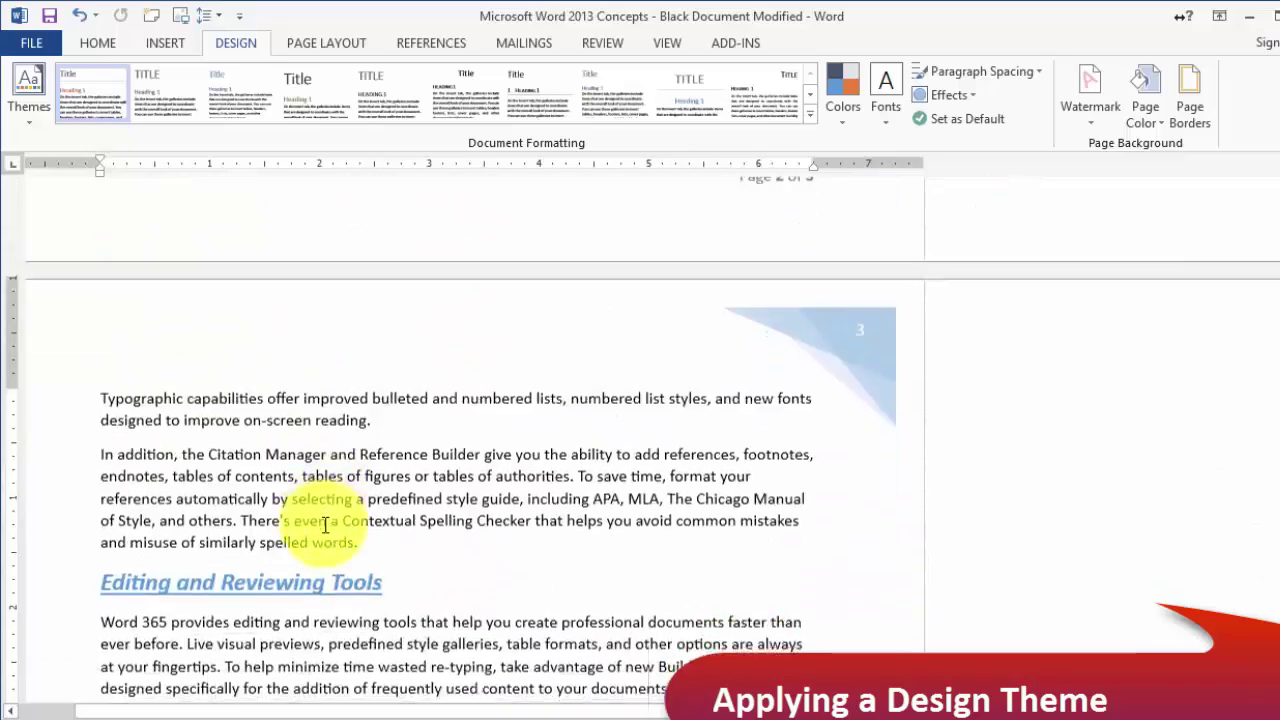
{"action": "scroll", "coordinate": [398, 521], "scroll_direction": "down", "scroll_amount": 15}
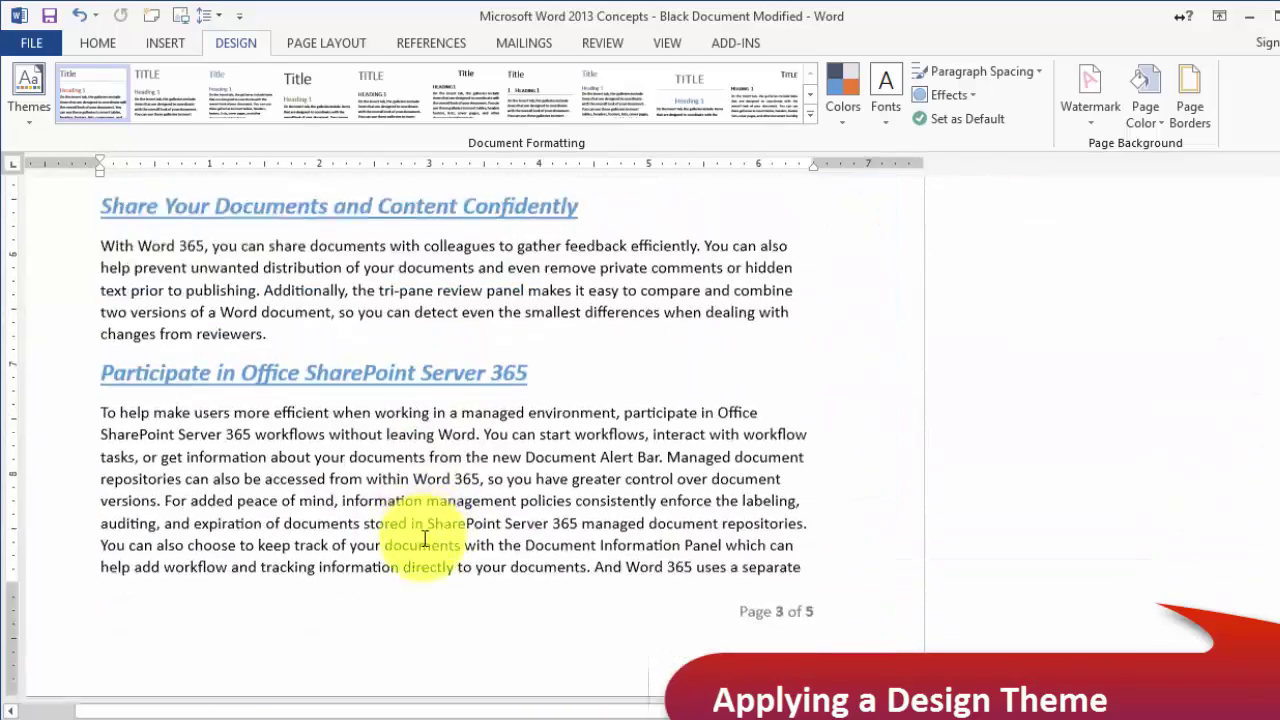
{"action": "scroll", "coordinate": [415, 545], "scroll_direction": "down", "scroll_amount": 7}
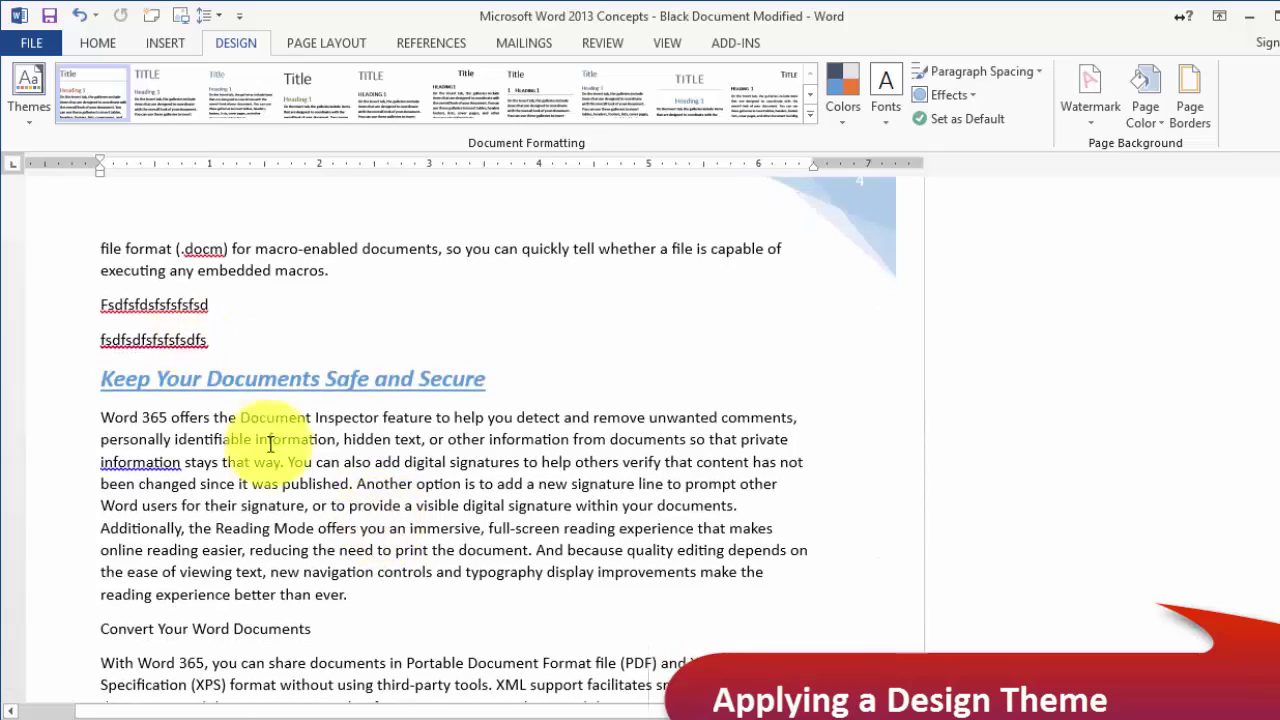
{"action": "scroll", "coordinate": [411, 497], "scroll_direction": "down", "scroll_amount": 5}
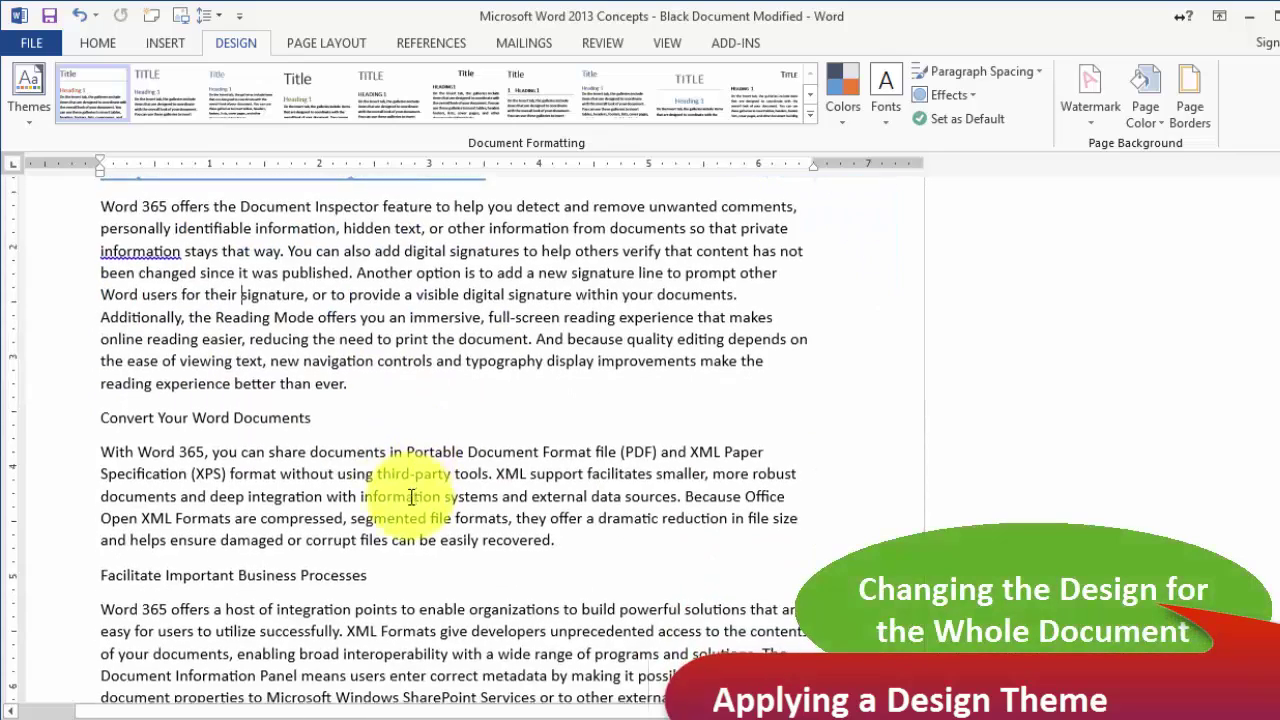
{"action": "scroll", "coordinate": [411, 497], "scroll_direction": "down", "scroll_amount": 3}
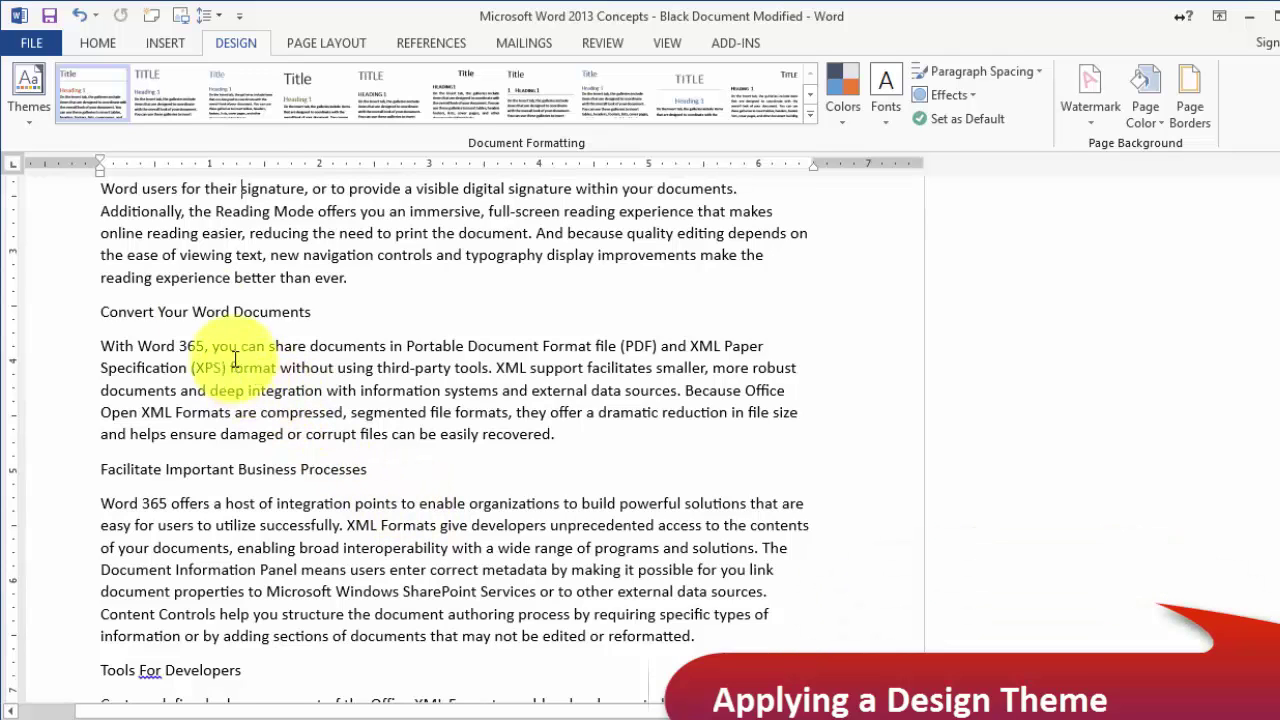
{"action": "scroll", "coordinate": [379, 463], "scroll_direction": "up", "scroll_amount": 10}
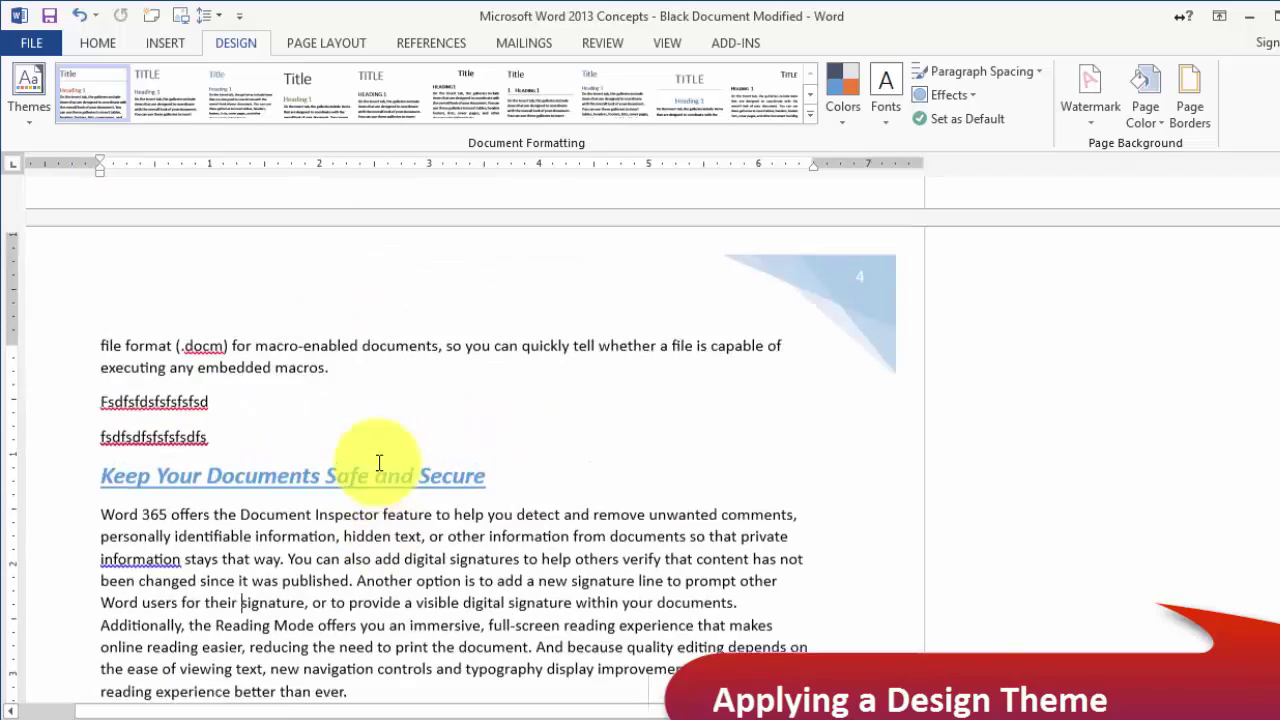
{"action": "left_click_drag", "start_coordinate": [1279, 528], "coordinate": [1279, 292]}
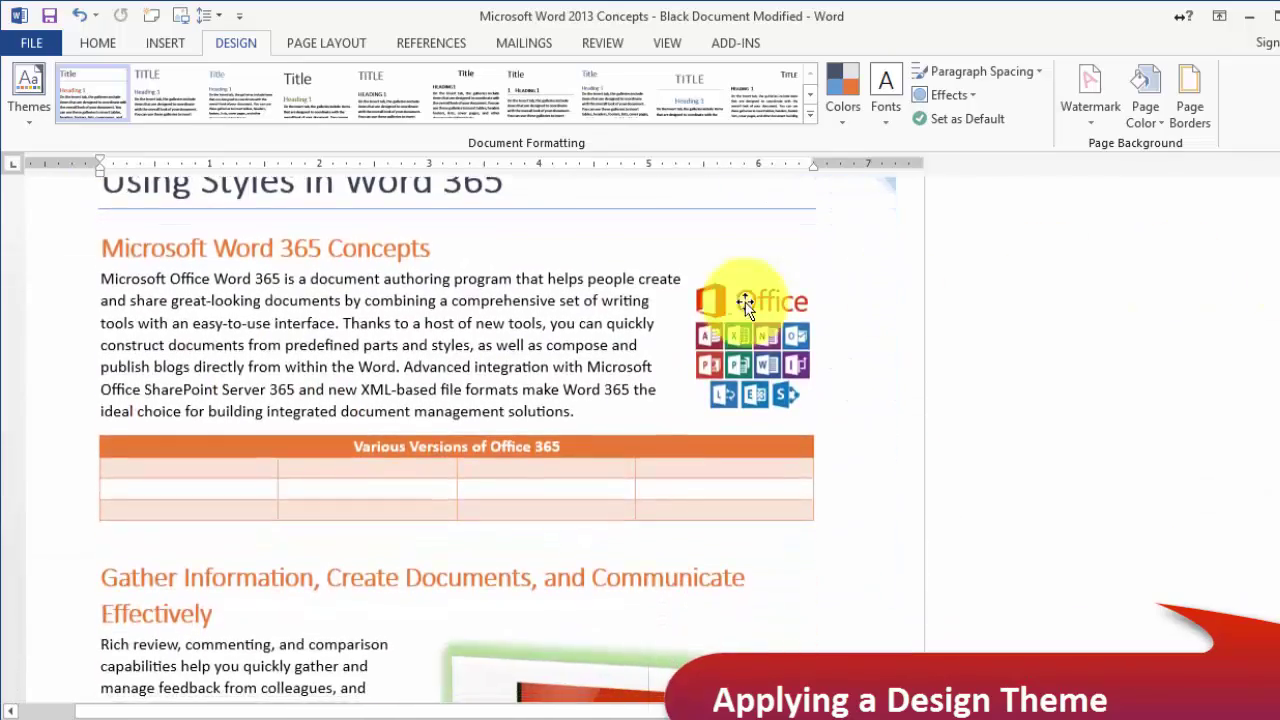
{"action": "scroll", "coordinate": [514, 386], "scroll_direction": "up", "scroll_amount": 2}
{"action": "scroll", "coordinate": [543, 405], "scroll_direction": "up", "scroll_amount": 1}
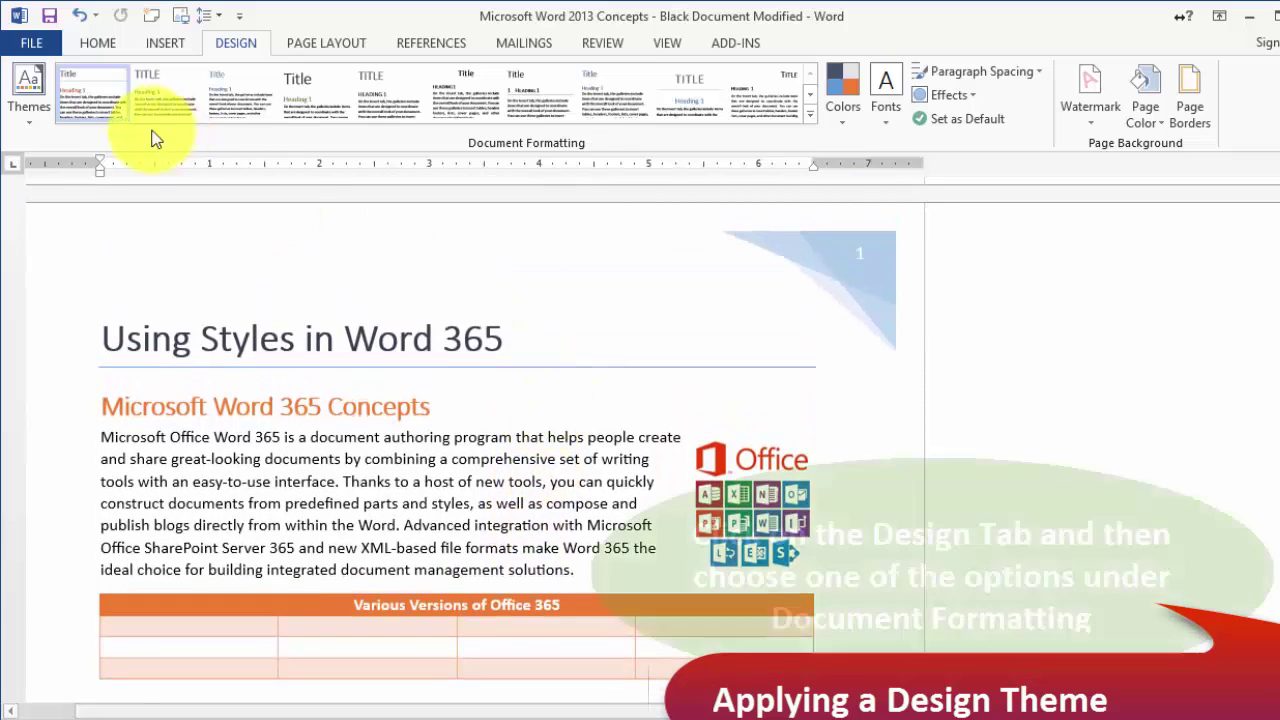
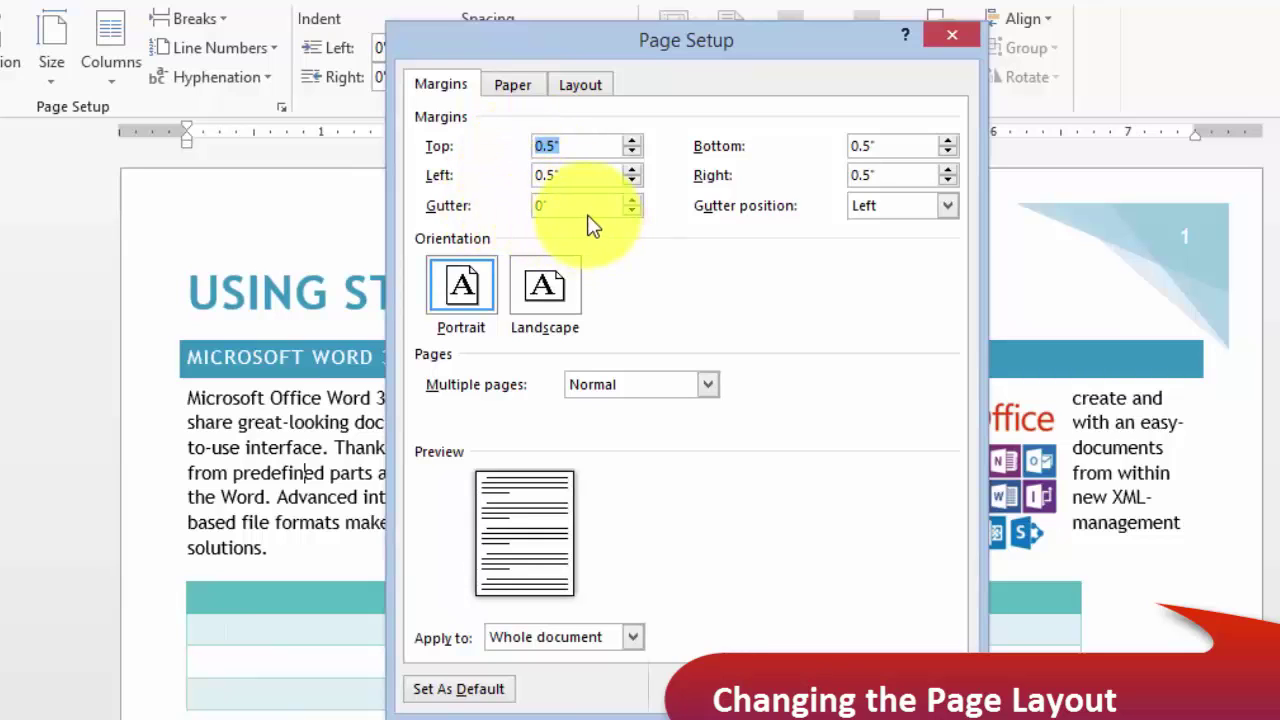
Step: Review the paper, layout and margin settings in Page Setup and the choices for applying them, keeping Whole document
{"action": "left_click", "coordinate": [508, 86]}
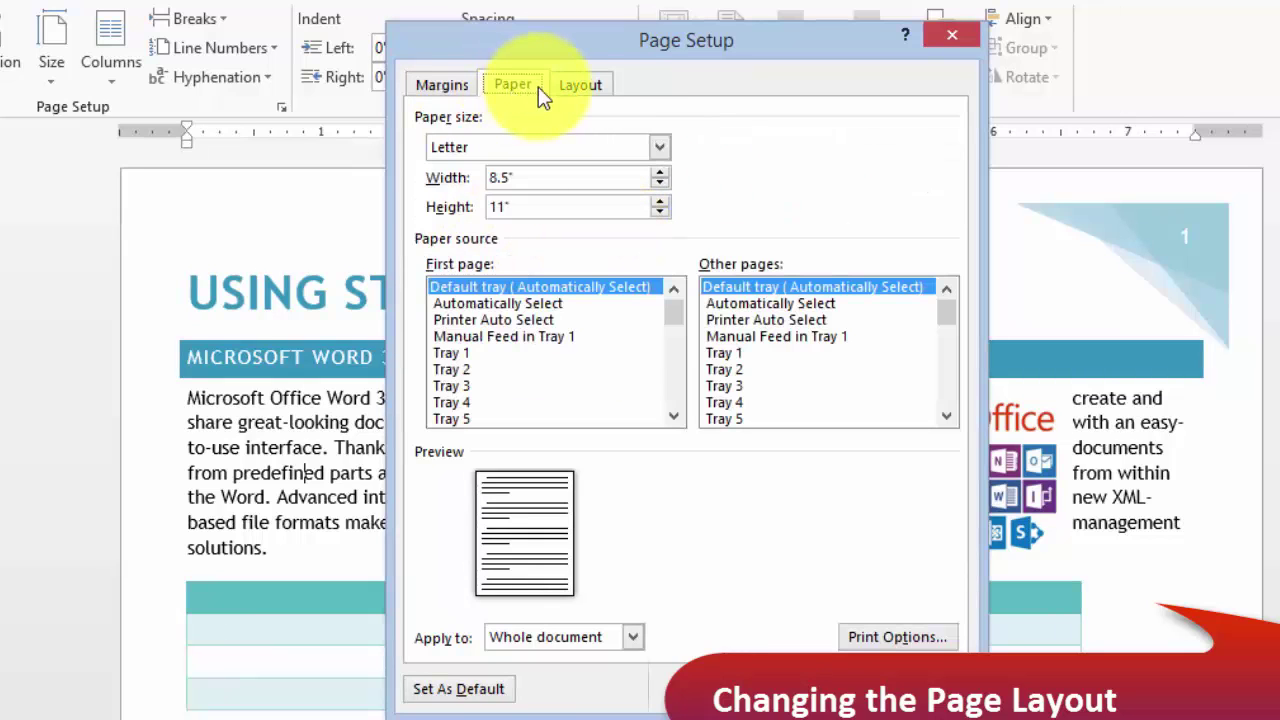
{"action": "left_click", "coordinate": [586, 90]}
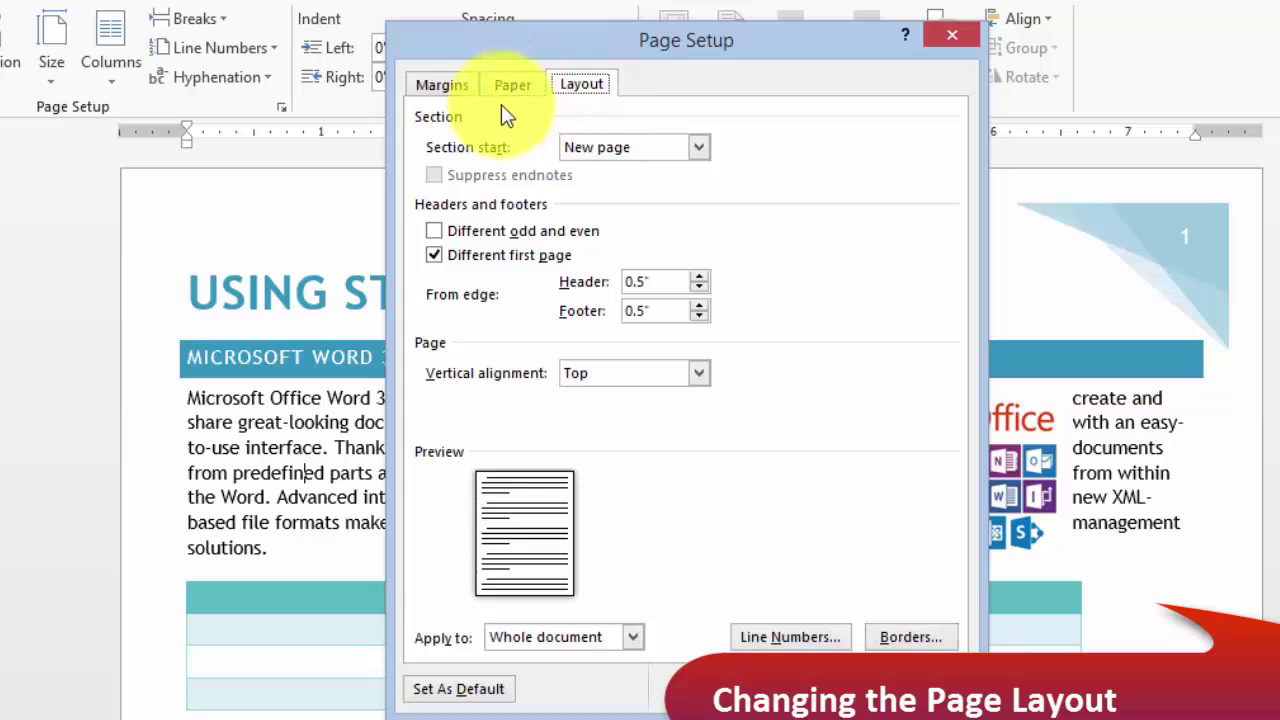
{"action": "left_click", "coordinate": [445, 89]}
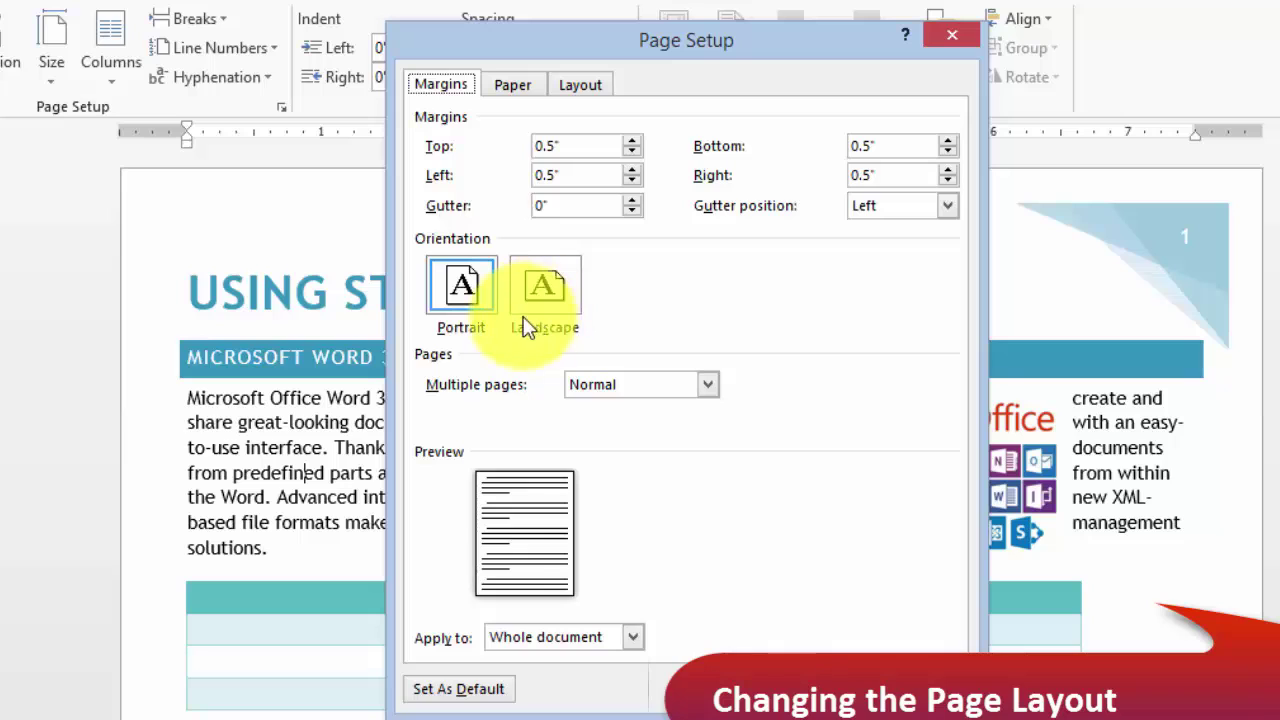
{"action": "left_click", "coordinate": [566, 637]}
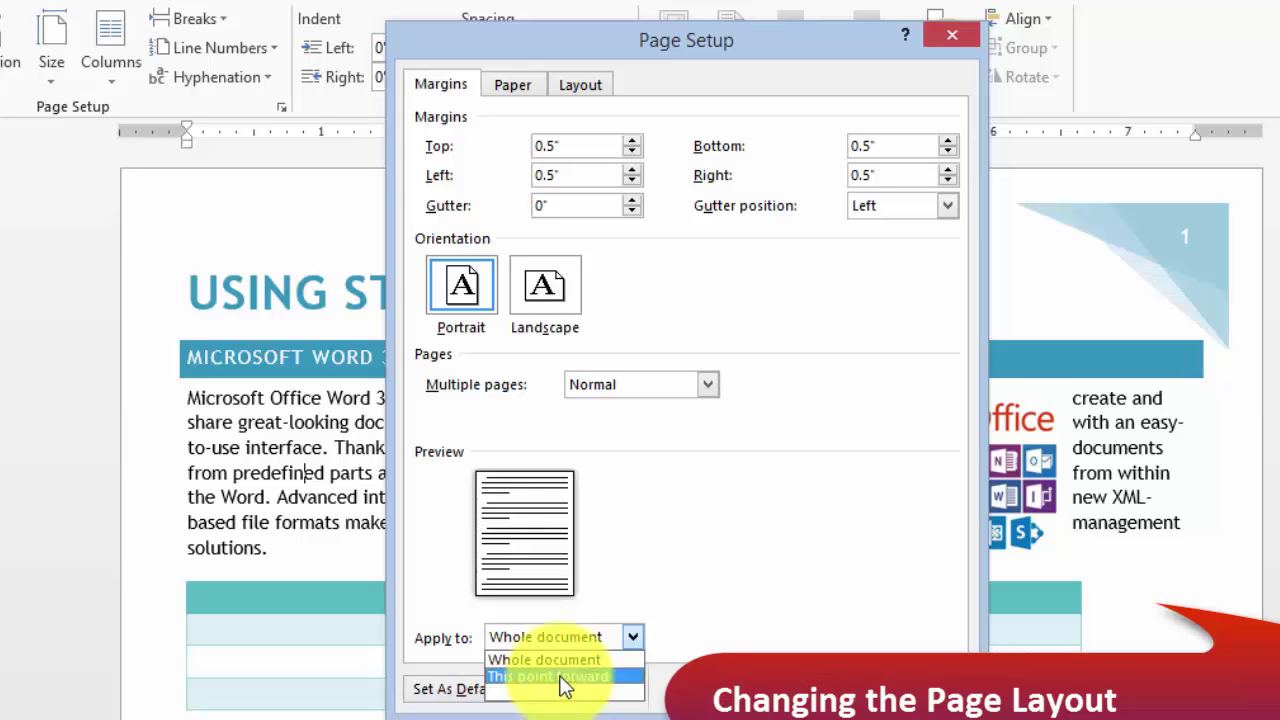
{"action": "left_click", "coordinate": [746, 518]}
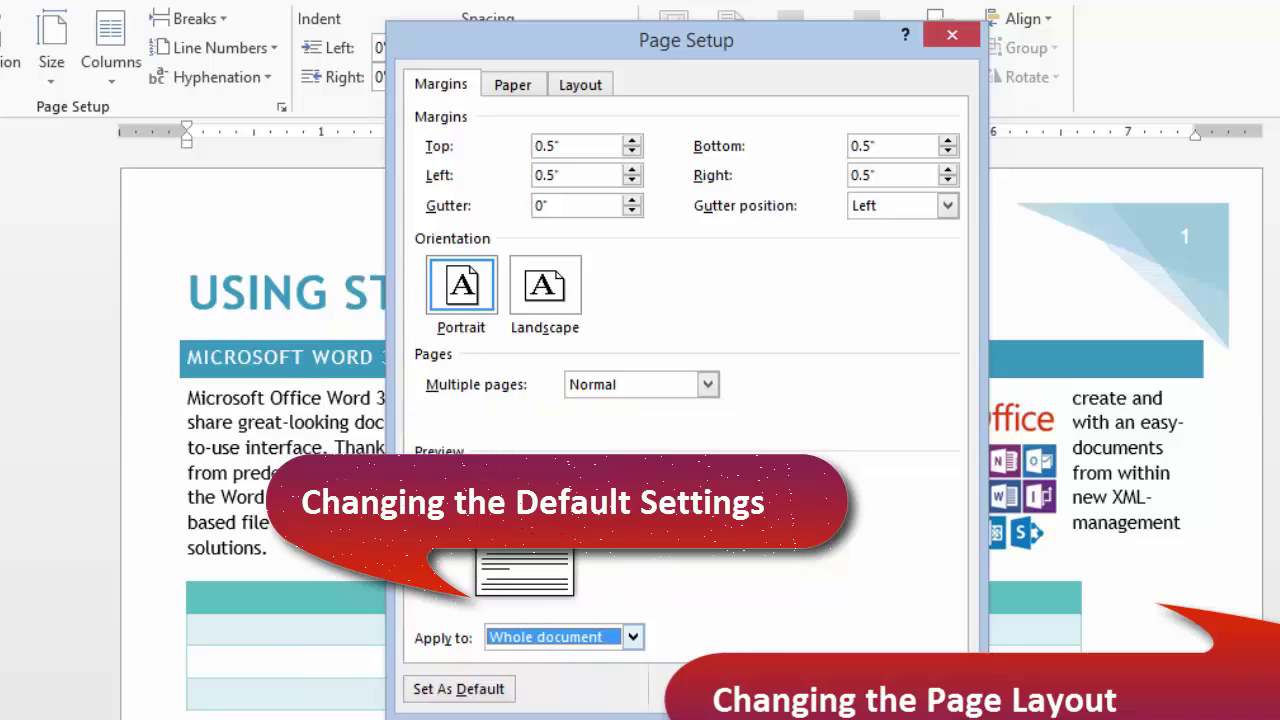
{"action": "left_click", "coordinate": [816, 685]}
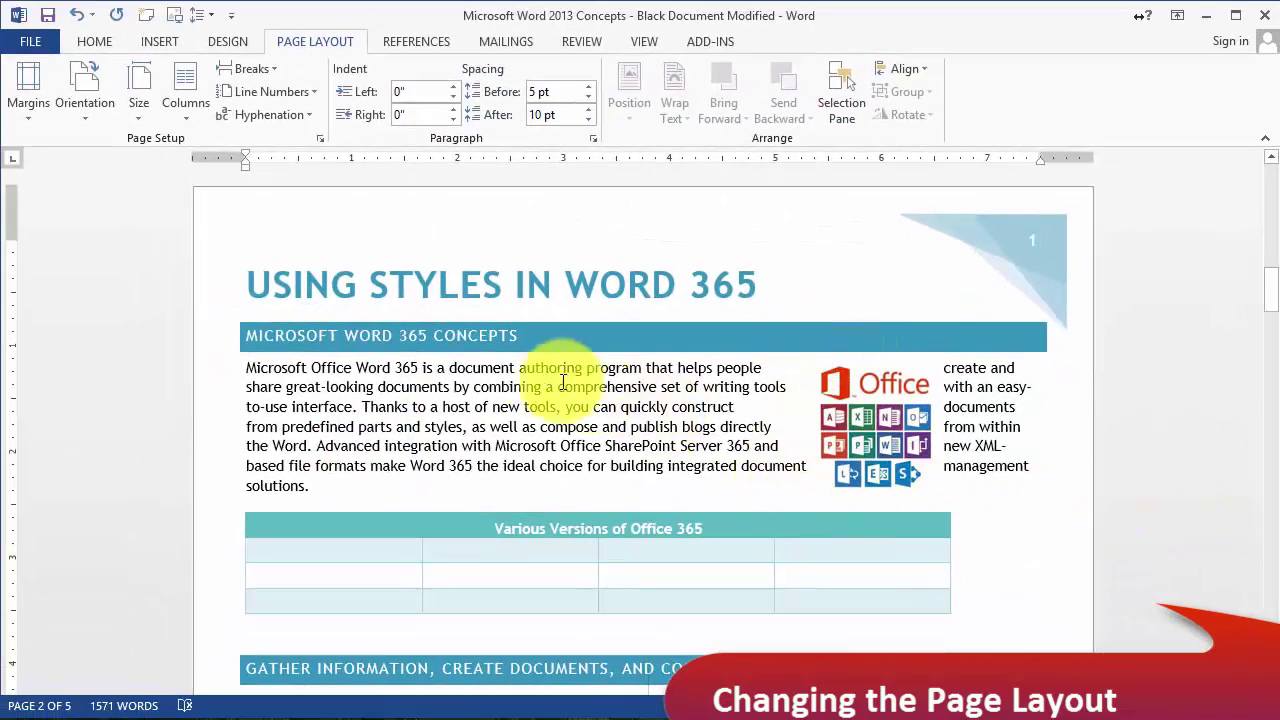
Step: Change the document's page orientation to Landscape and check how the cover page and first content page are laid out
{"action": "left_click", "coordinate": [100, 115]}
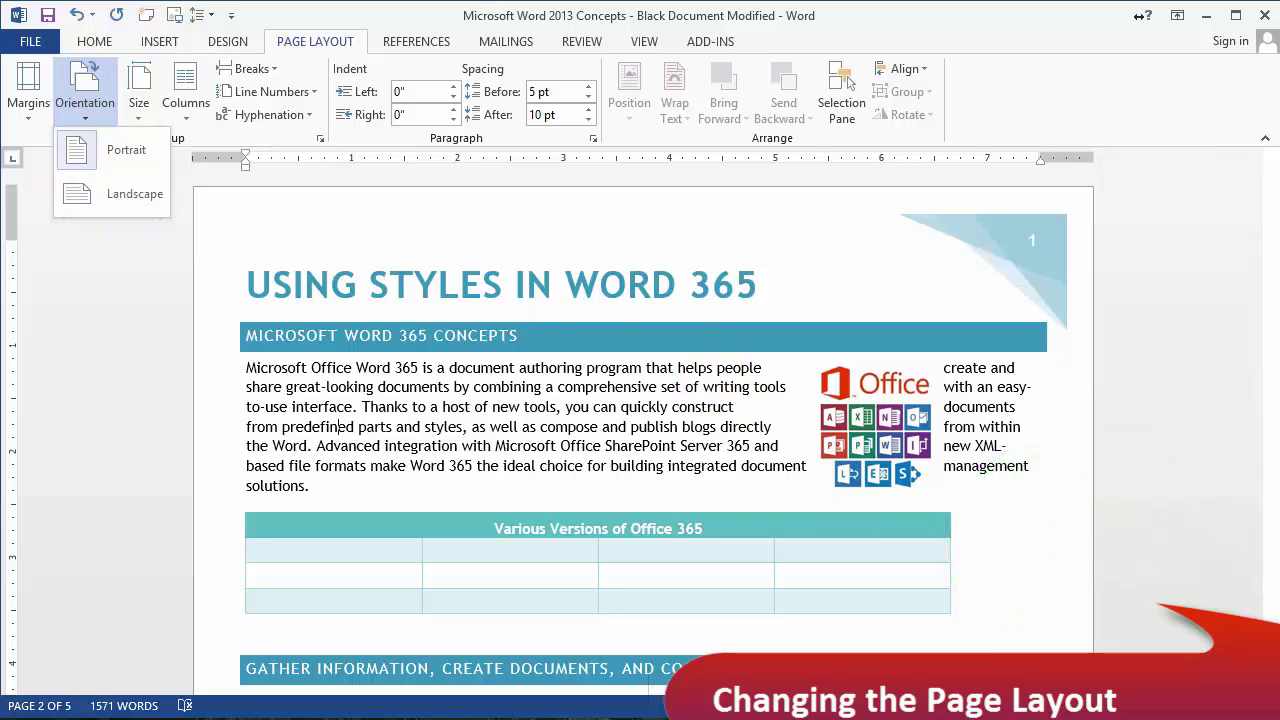
{"action": "left_click", "coordinate": [1099, 706]}
{"action": "left_click", "coordinate": [1099, 706]}
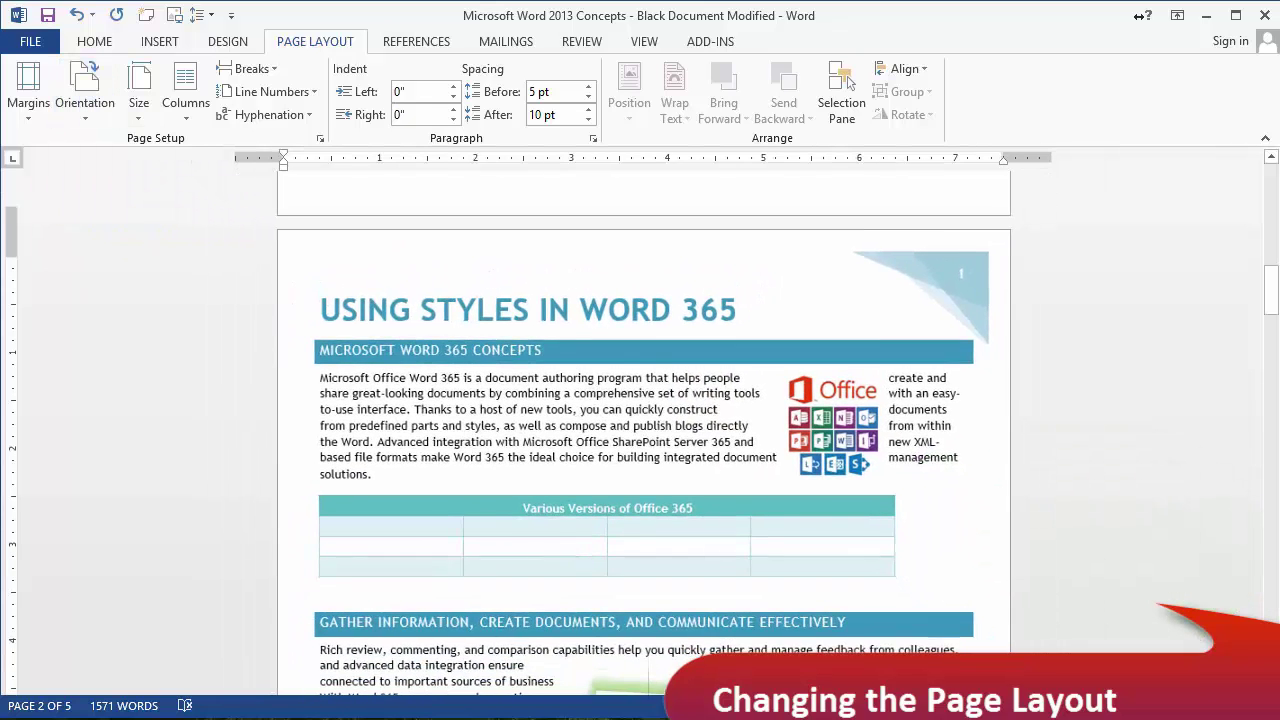
{"action": "left_click", "coordinate": [94, 102]}
{"action": "left_click", "coordinate": [117, 207]}
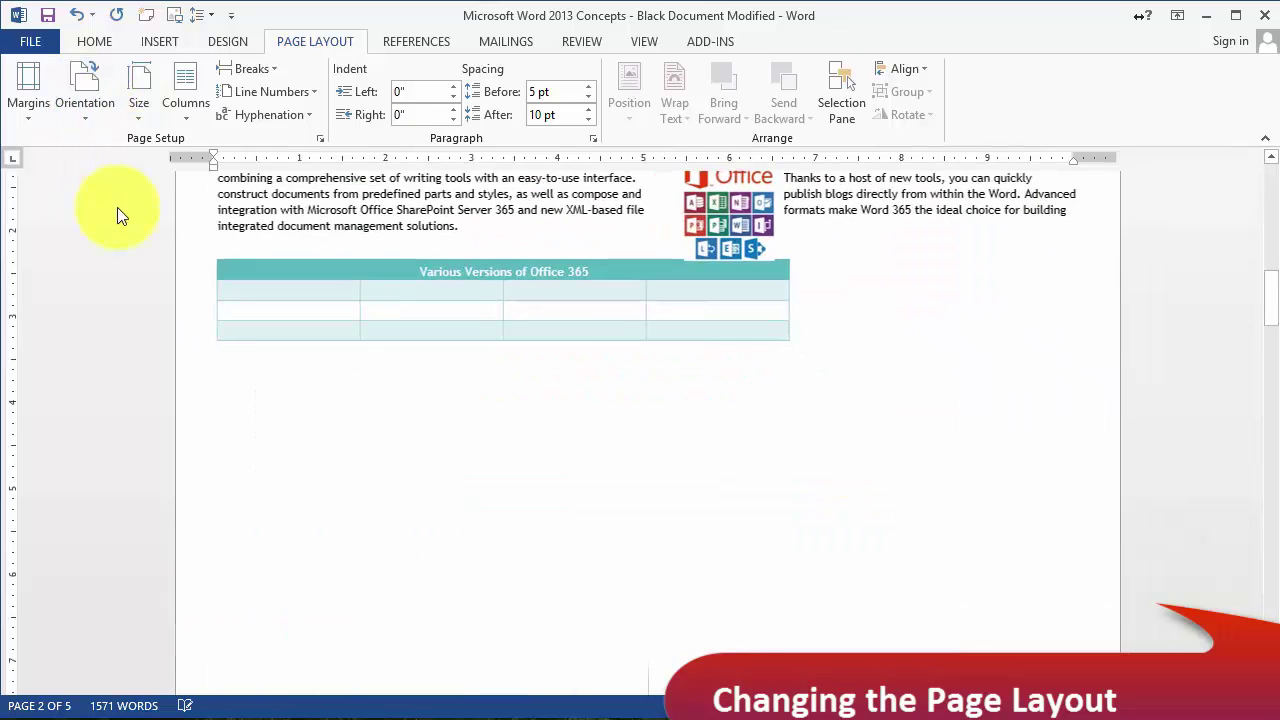
{"action": "scroll", "coordinate": [886, 371], "scroll_direction": "up", "scroll_amount": 6}
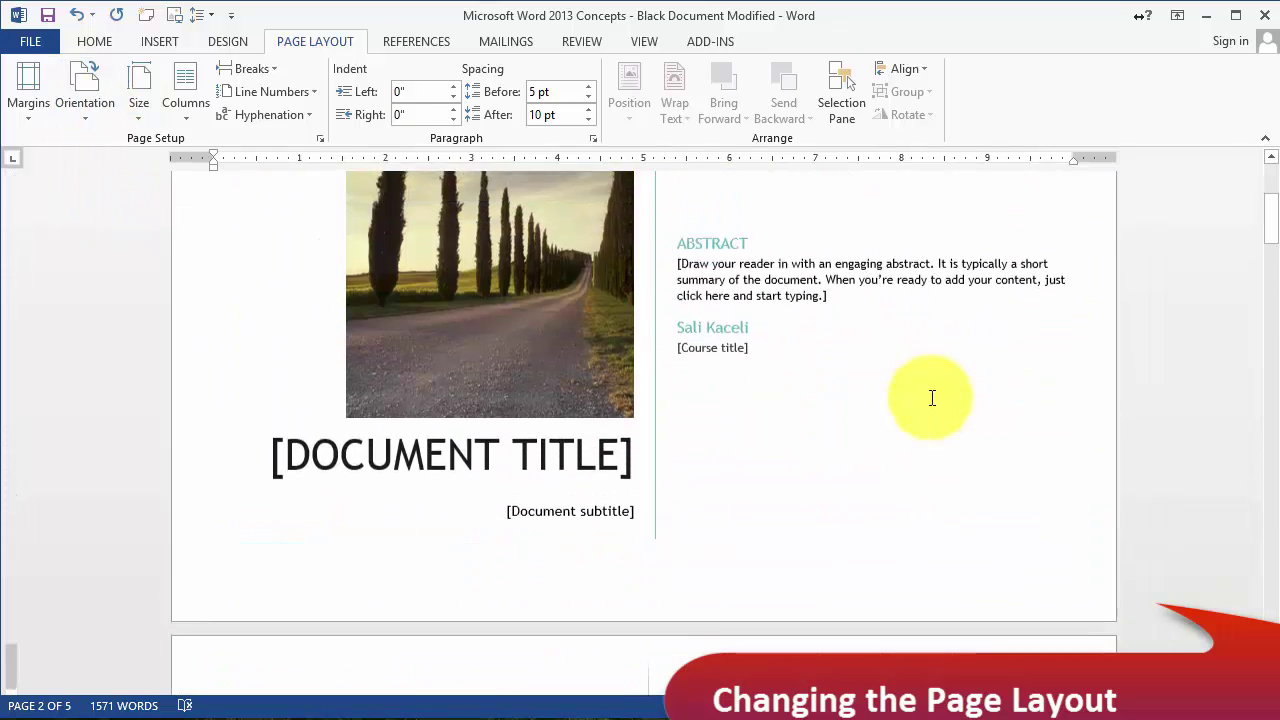
{"action": "scroll", "coordinate": [1126, 520], "scroll_direction": "down", "scroll_amount": 2}
{"action": "scroll", "coordinate": [1200, 622], "scroll_direction": "down", "scroll_amount": 5}
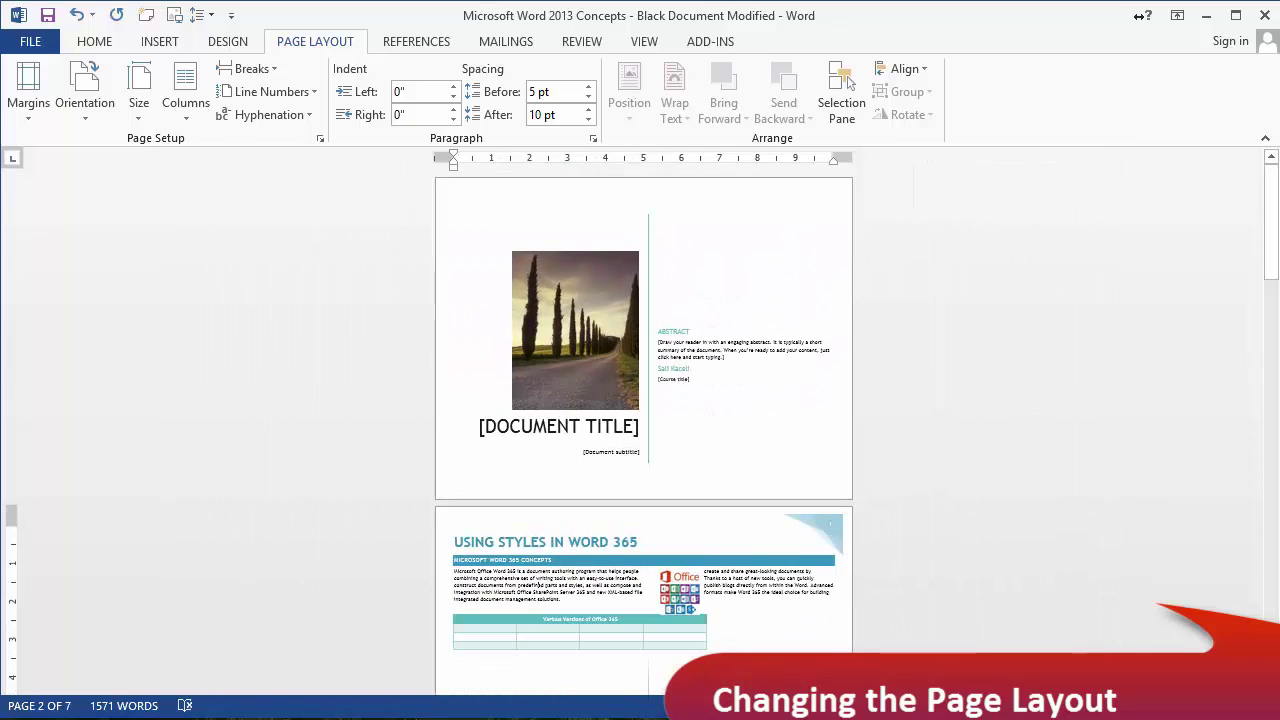
Step: Set the document's page orientation back to Portrait and check the first pages
{"action": "left_click", "coordinate": [103, 119]}
{"action": "left_click", "coordinate": [124, 158]}
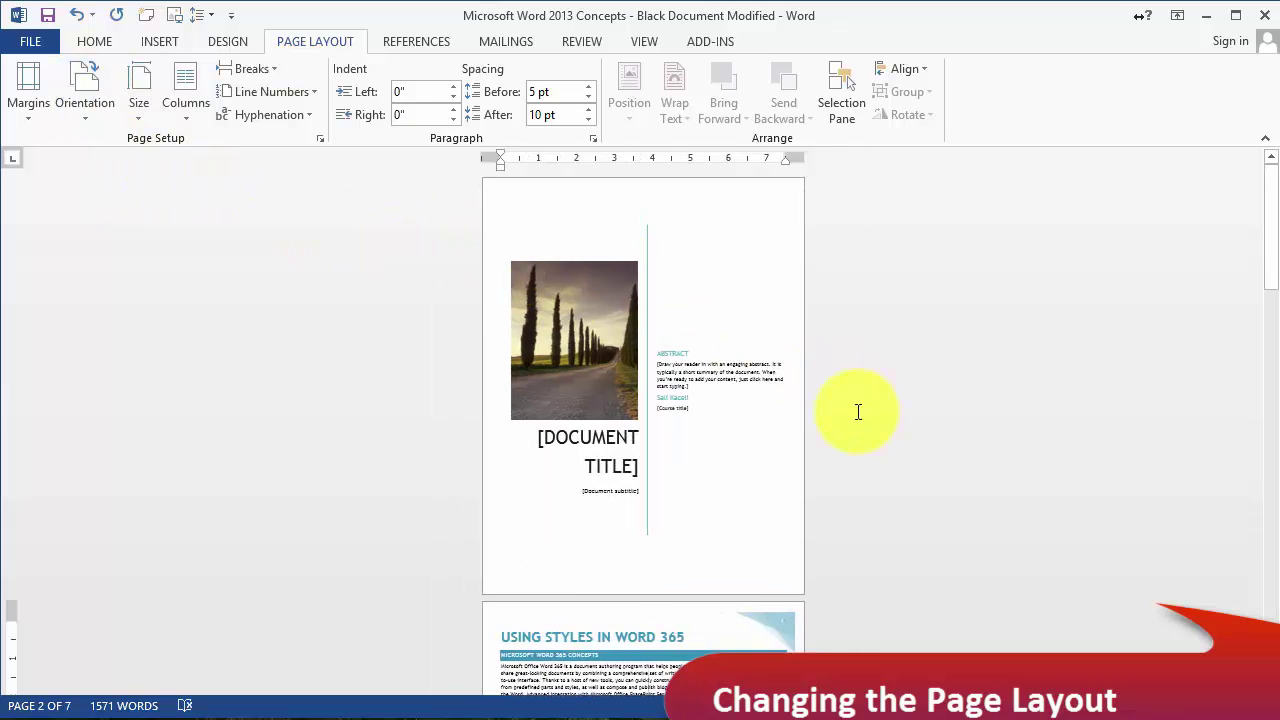
{"action": "scroll", "coordinate": [825, 425], "scroll_direction": "down", "scroll_amount": 3}
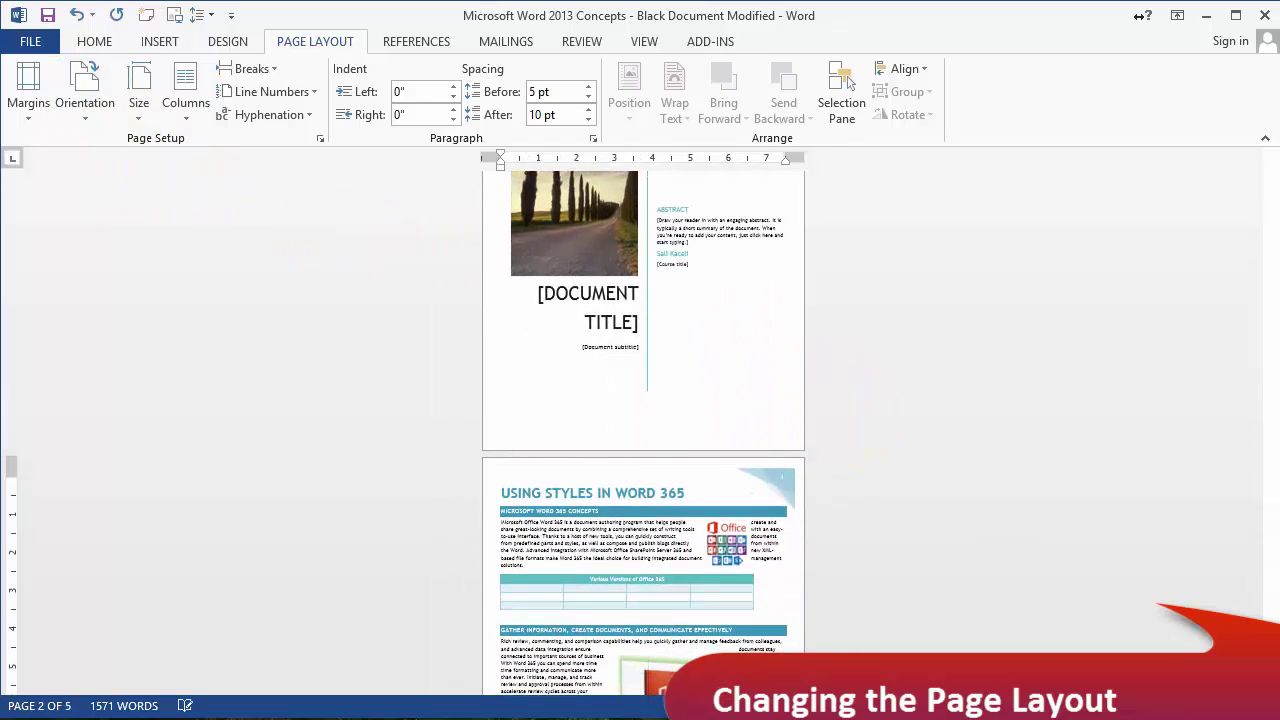
Step: Review the available paper sizes for the document without changing the current one
{"action": "scroll", "coordinate": [643, 433], "scroll_direction": "up", "scroll_amount": 6}
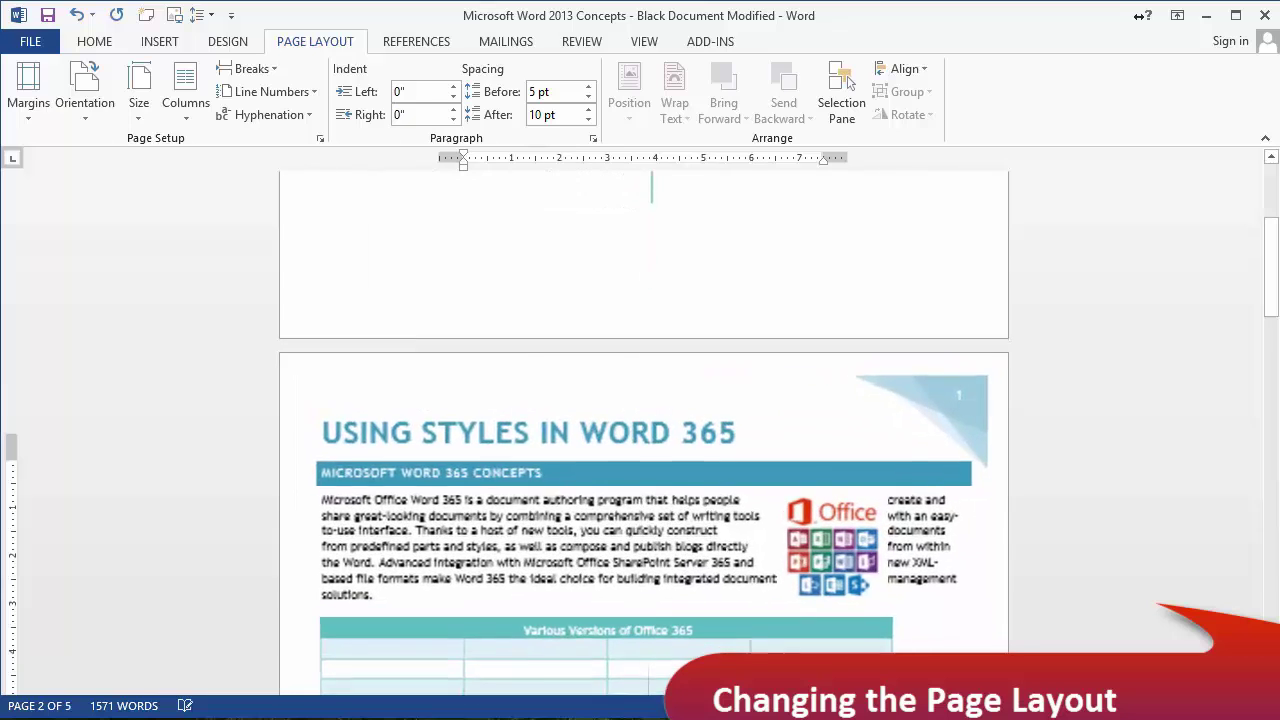
{"action": "left_click", "coordinate": [145, 110]}
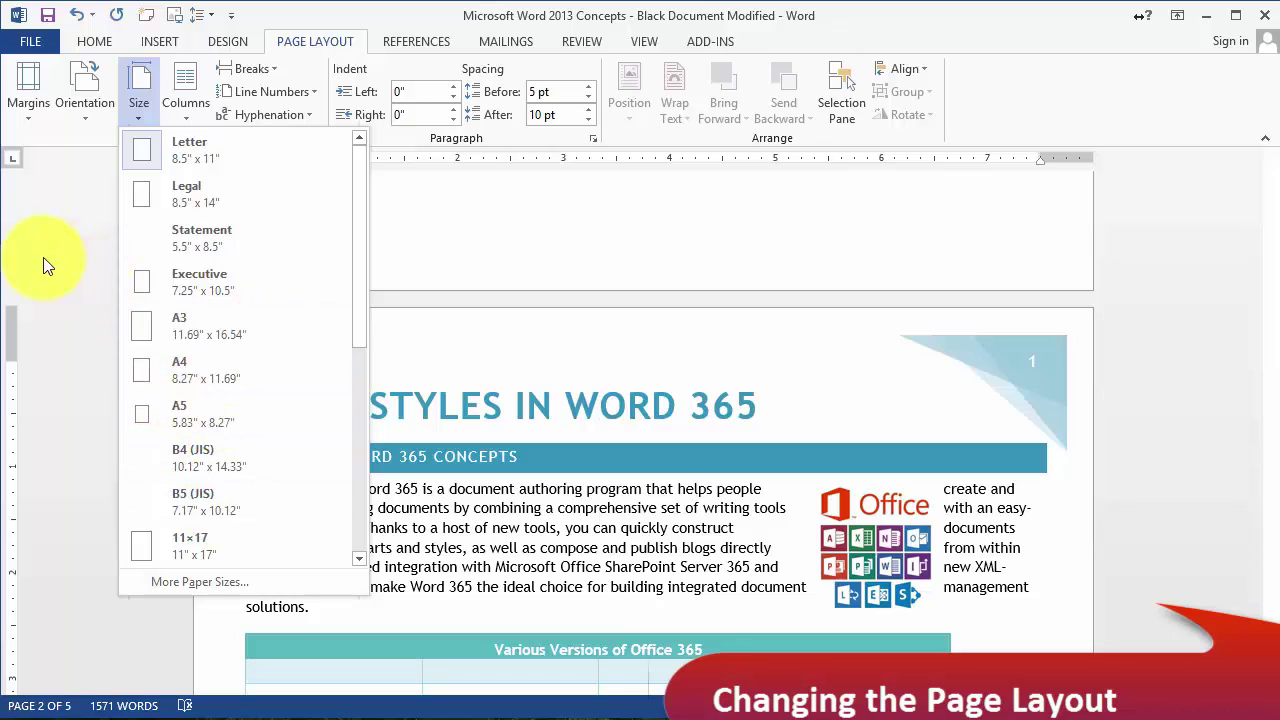
{"action": "left_click", "coordinate": [67, 235]}
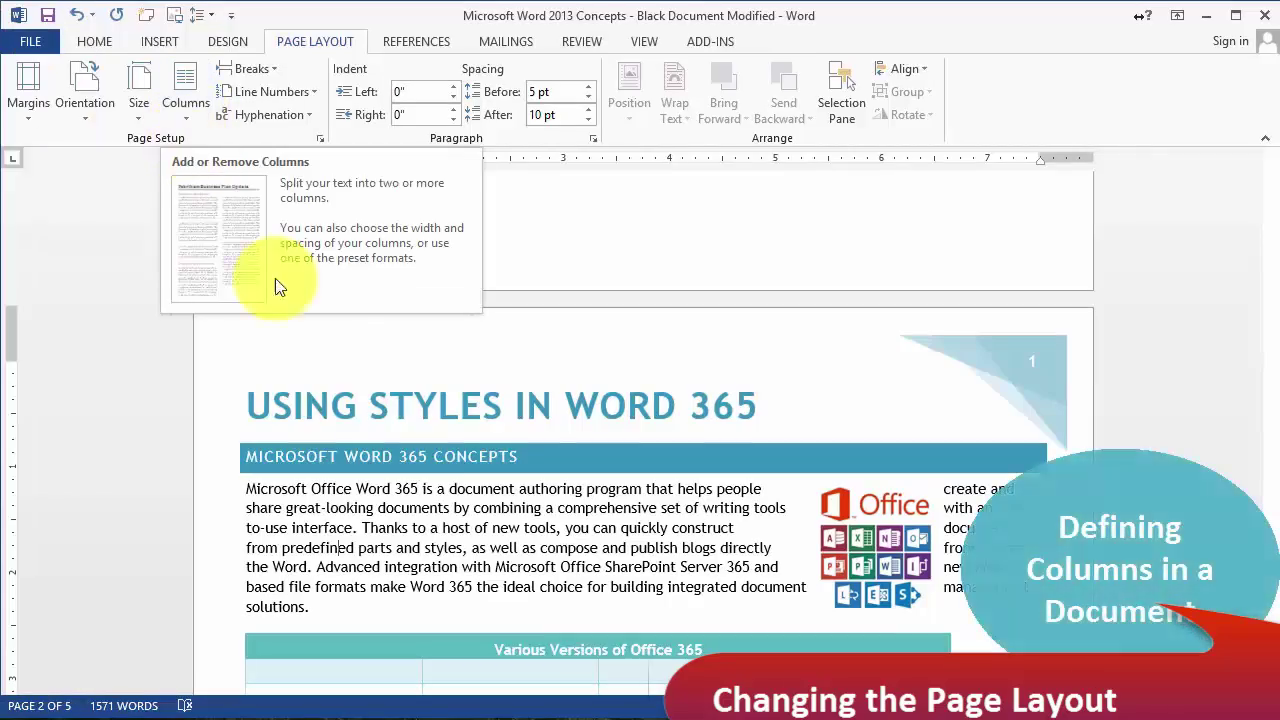
Step: Split the body paragraph under the Editing and Reviewing Tools heading into two columns
{"action": "scroll", "coordinate": [480, 480], "scroll_direction": "down", "scroll_amount": 15}
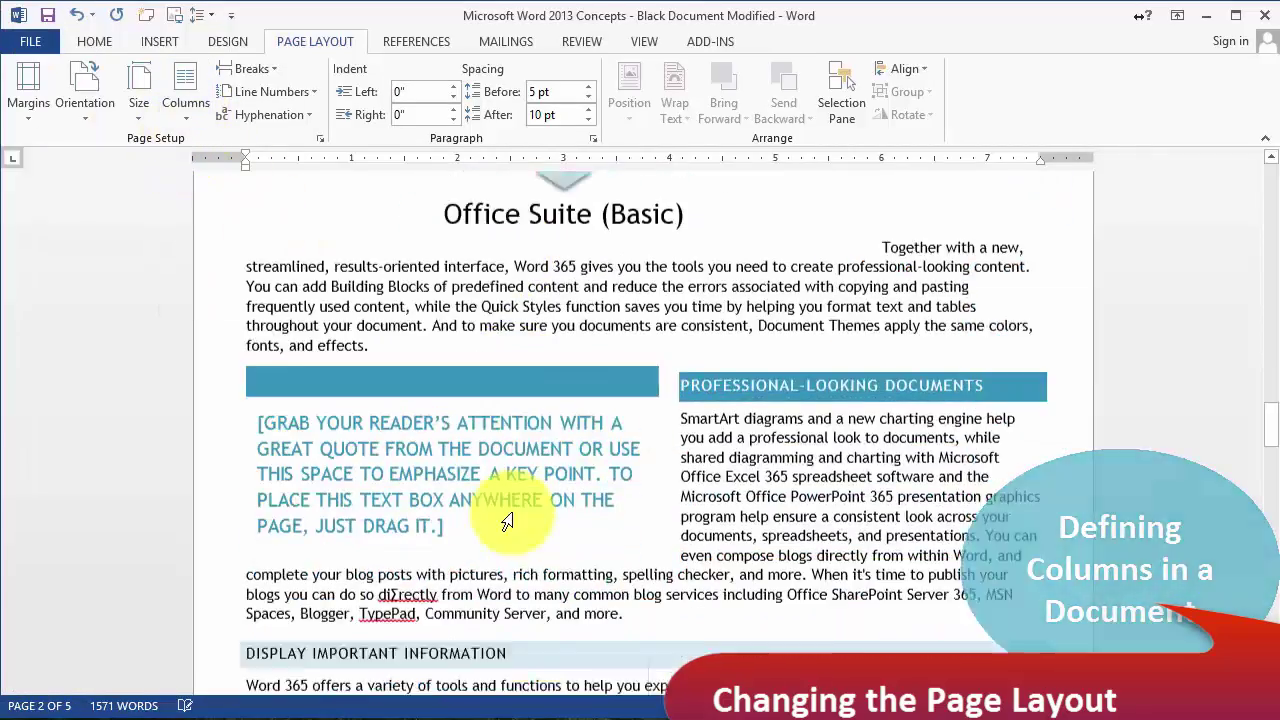
{"action": "scroll", "coordinate": [441, 452], "scroll_direction": "down", "scroll_amount": 8}
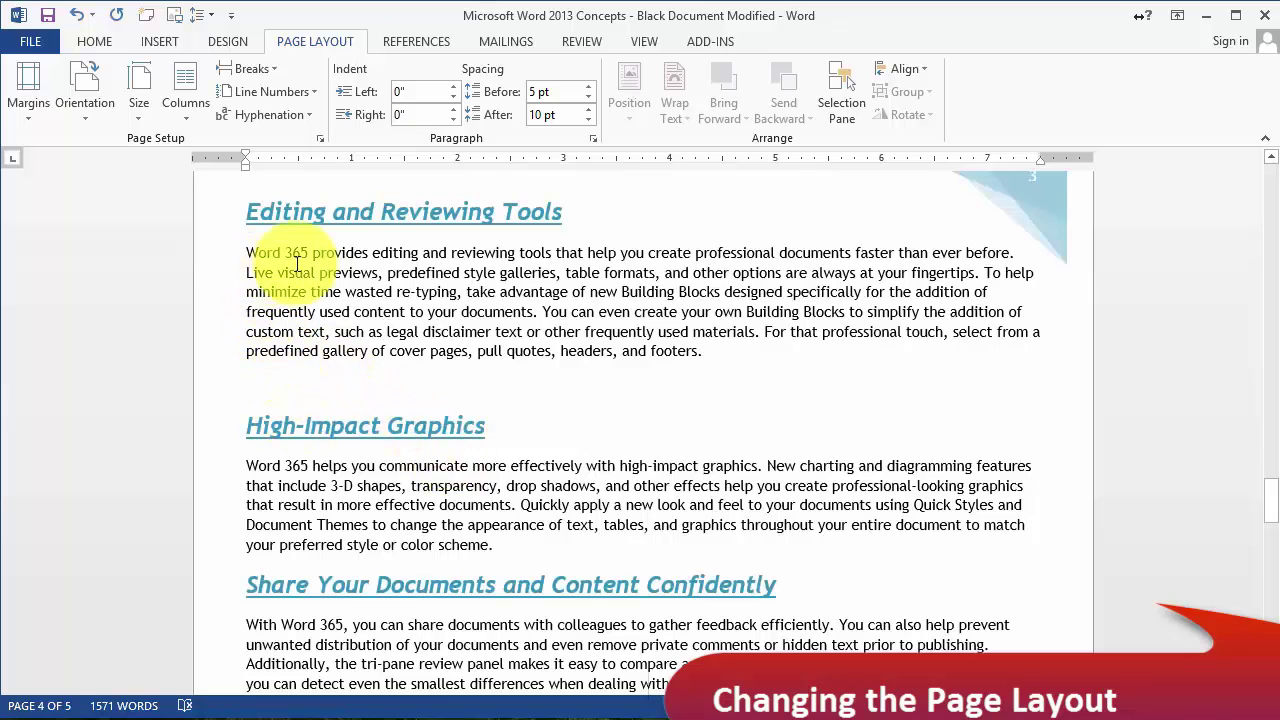
{"action": "left_click_drag", "start_coordinate": [246, 255], "coordinate": [725, 361]}
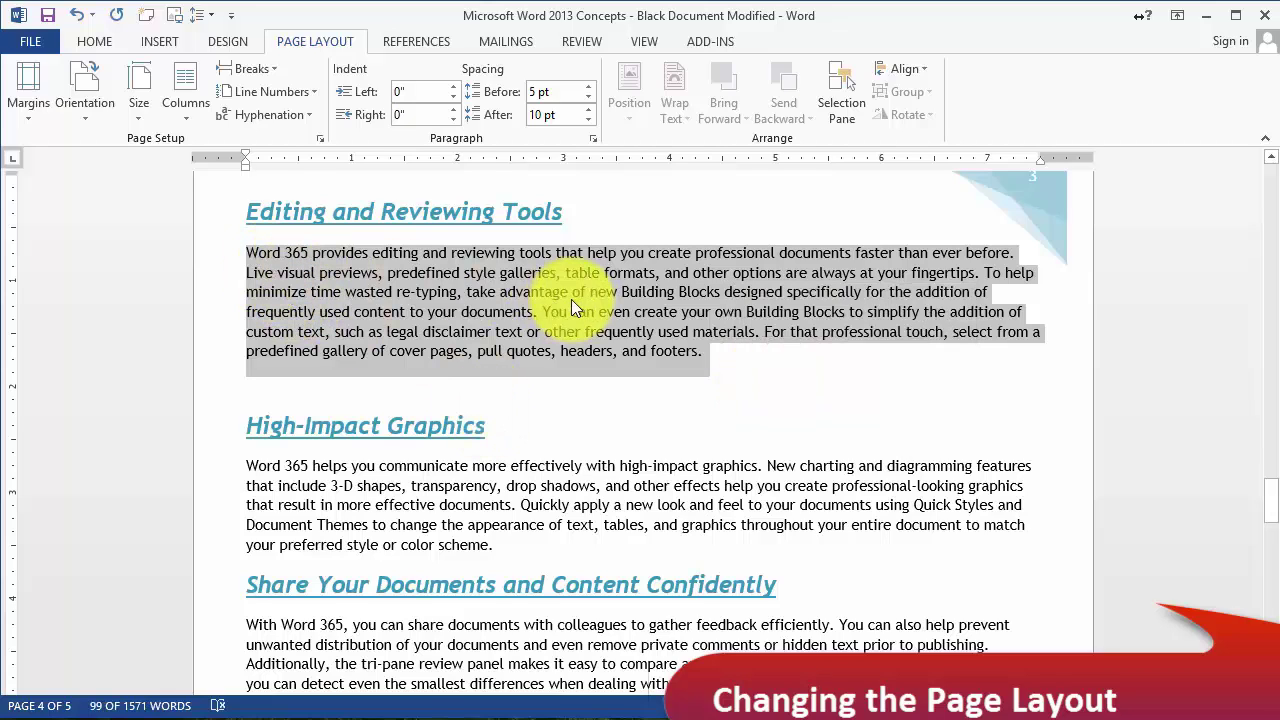
{"action": "left_click", "coordinate": [193, 117]}
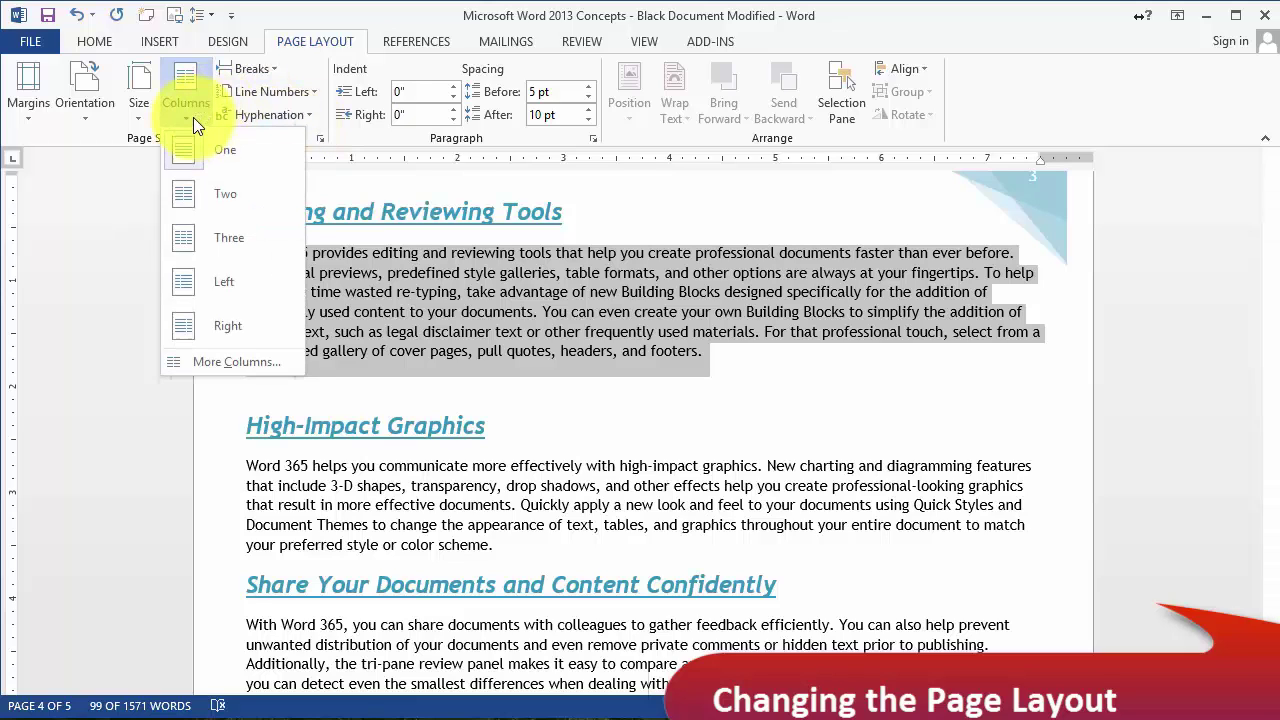
{"action": "left_click", "coordinate": [205, 207]}
{"action": "left_click", "coordinate": [700, 364]}
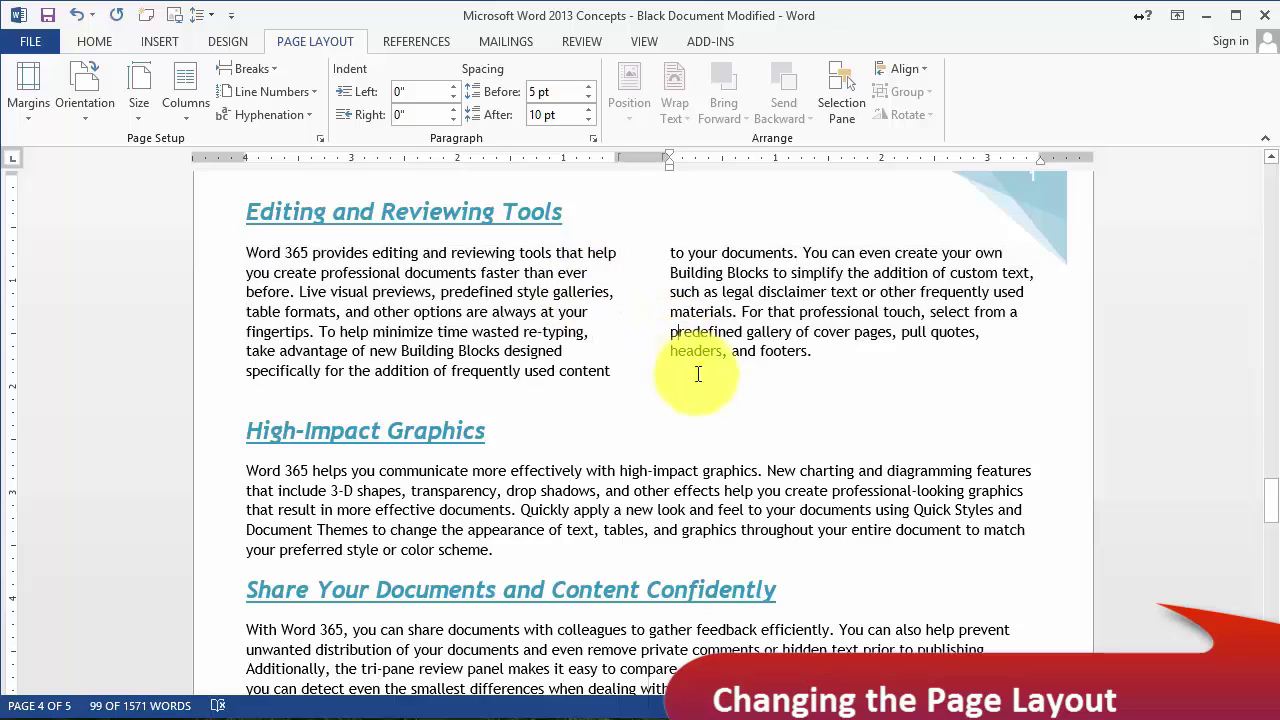
{"action": "left_click", "coordinate": [376, 285]}
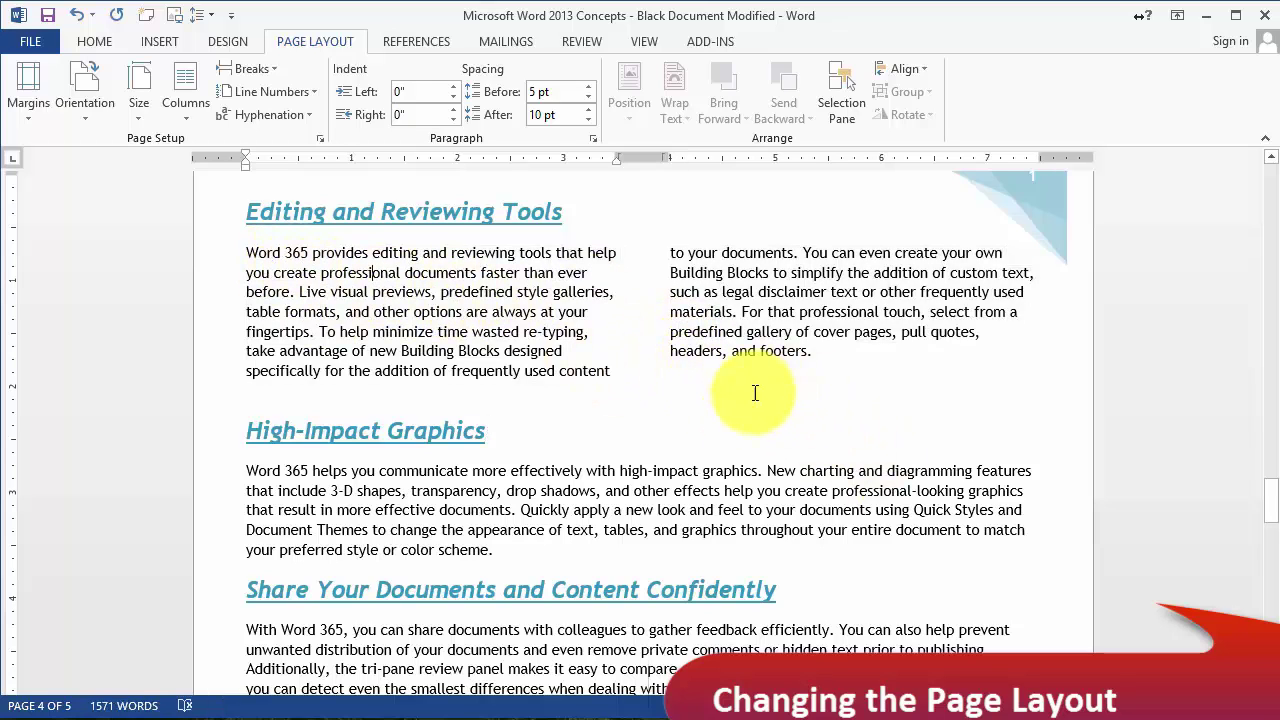
Step: Lay out the text in two equal-width columns from the Share Your Documents and Content Confidently heading, applied to This point forward
{"action": "scroll", "coordinate": [294, 505], "scroll_direction": "down", "scroll_amount": 1}
{"action": "scroll", "coordinate": [294, 505], "scroll_direction": "down", "scroll_amount": 1}
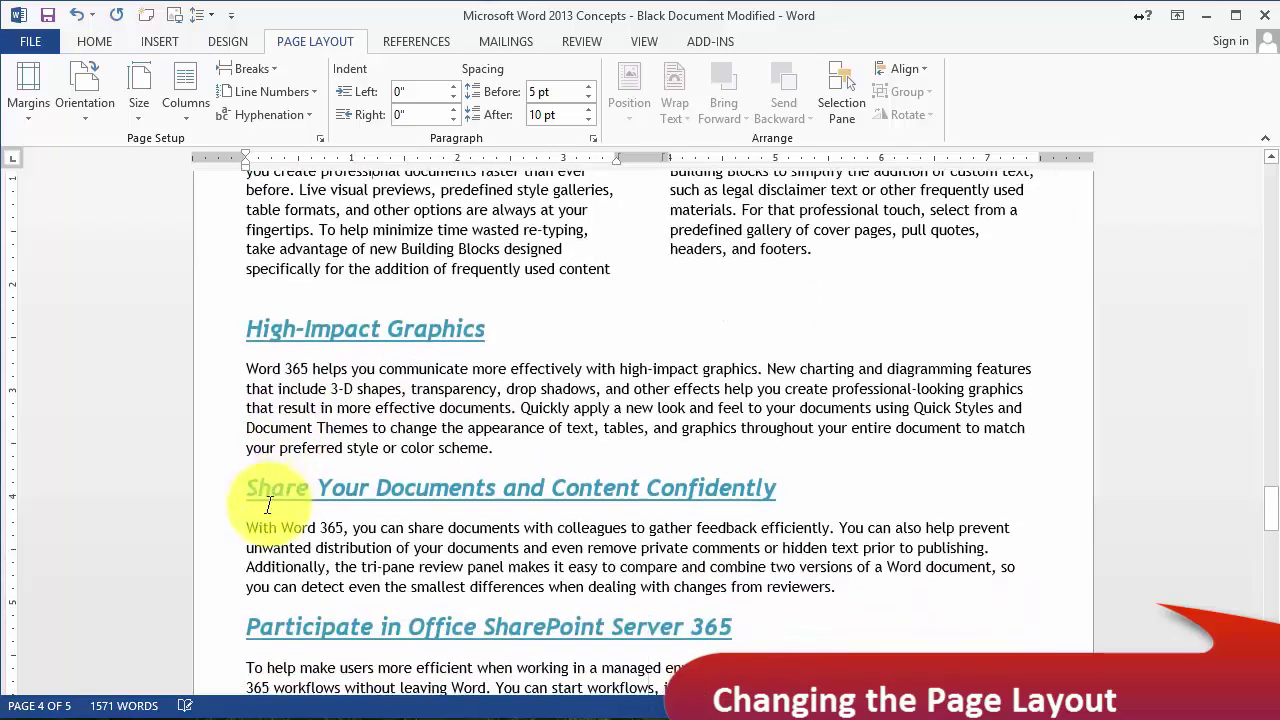
{"action": "left_click", "coordinate": [257, 500]}
{"action": "scroll", "coordinate": [257, 500], "scroll_direction": "down", "scroll_amount": 2}
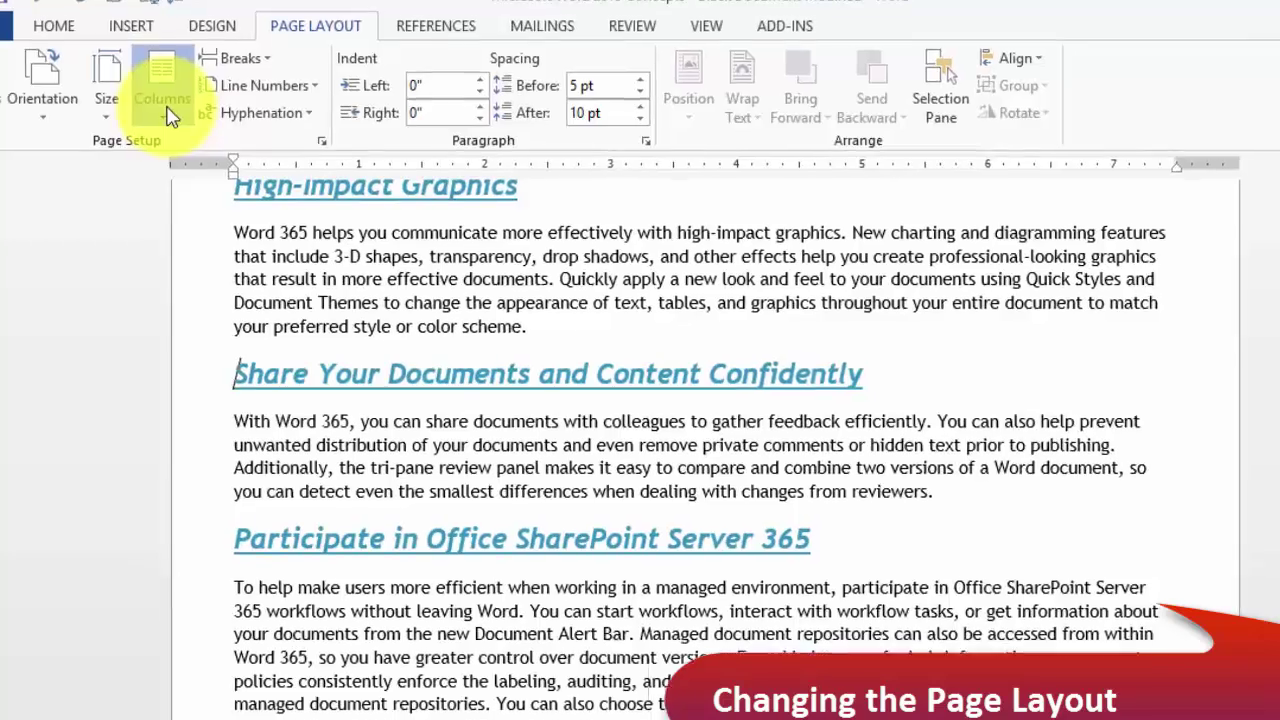
{"action": "left_click", "coordinate": [165, 108]}
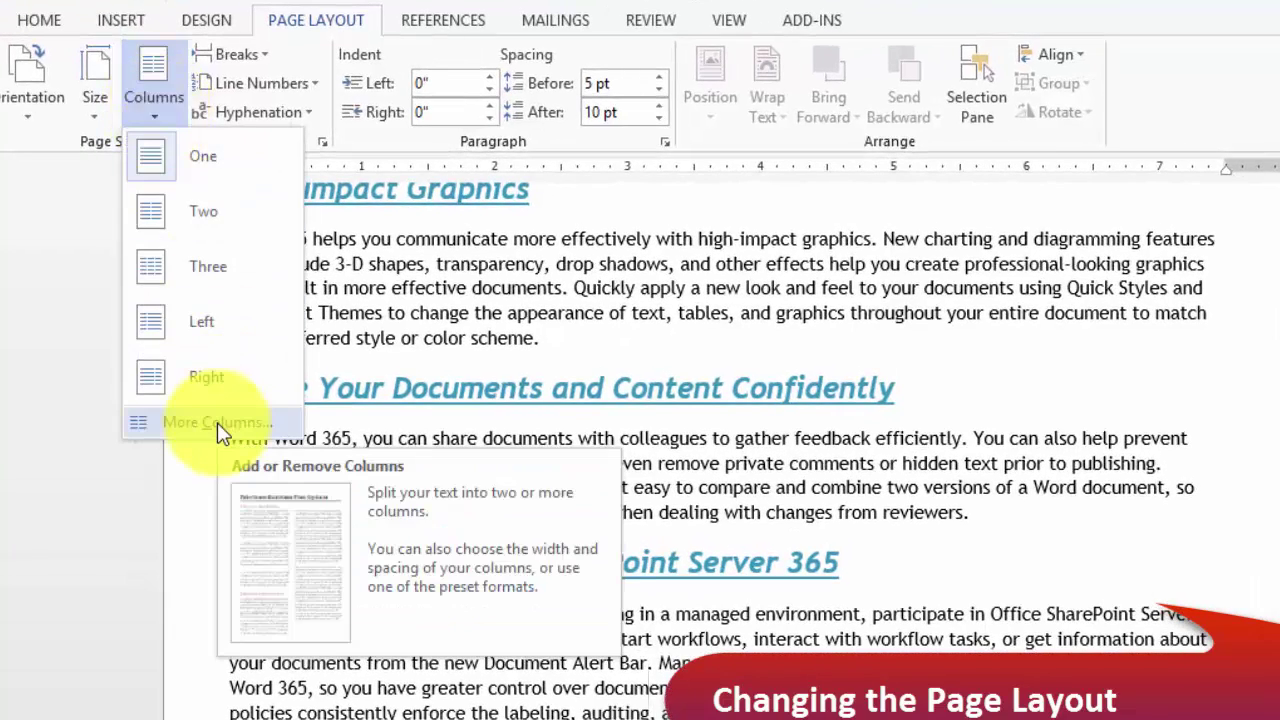
{"action": "left_click", "coordinate": [217, 422]}
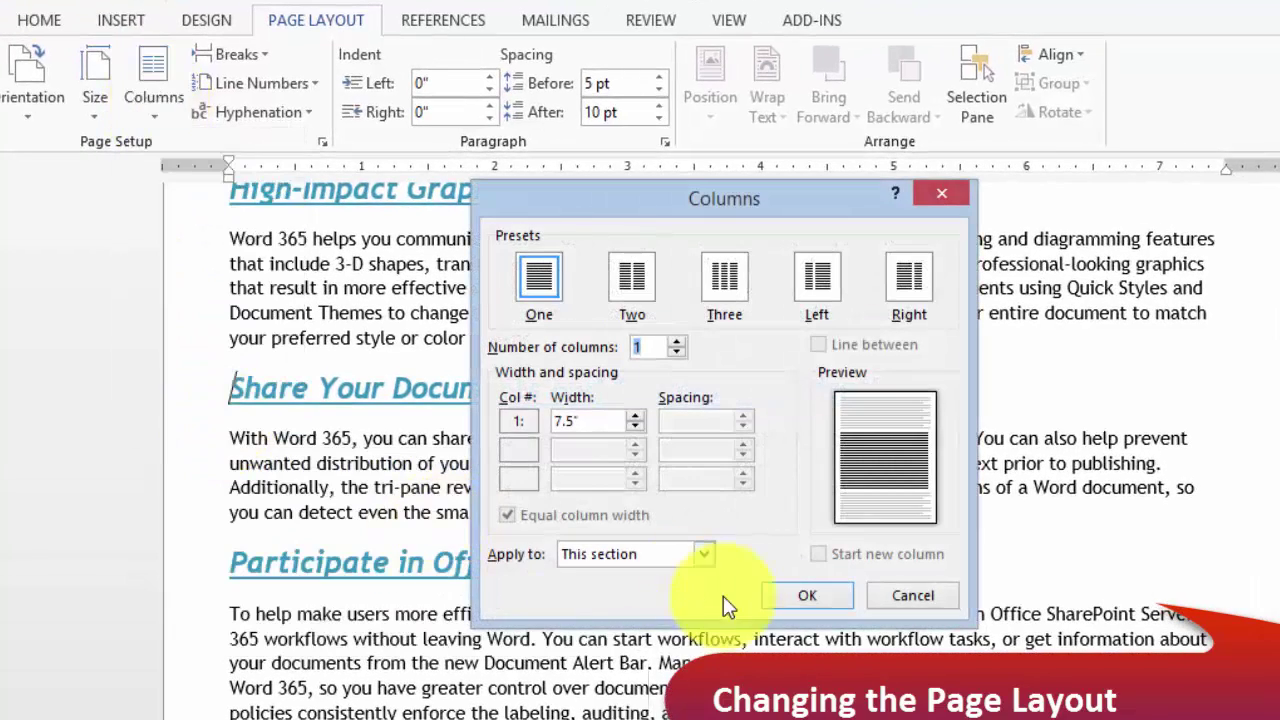
{"action": "left_click", "coordinate": [640, 286]}
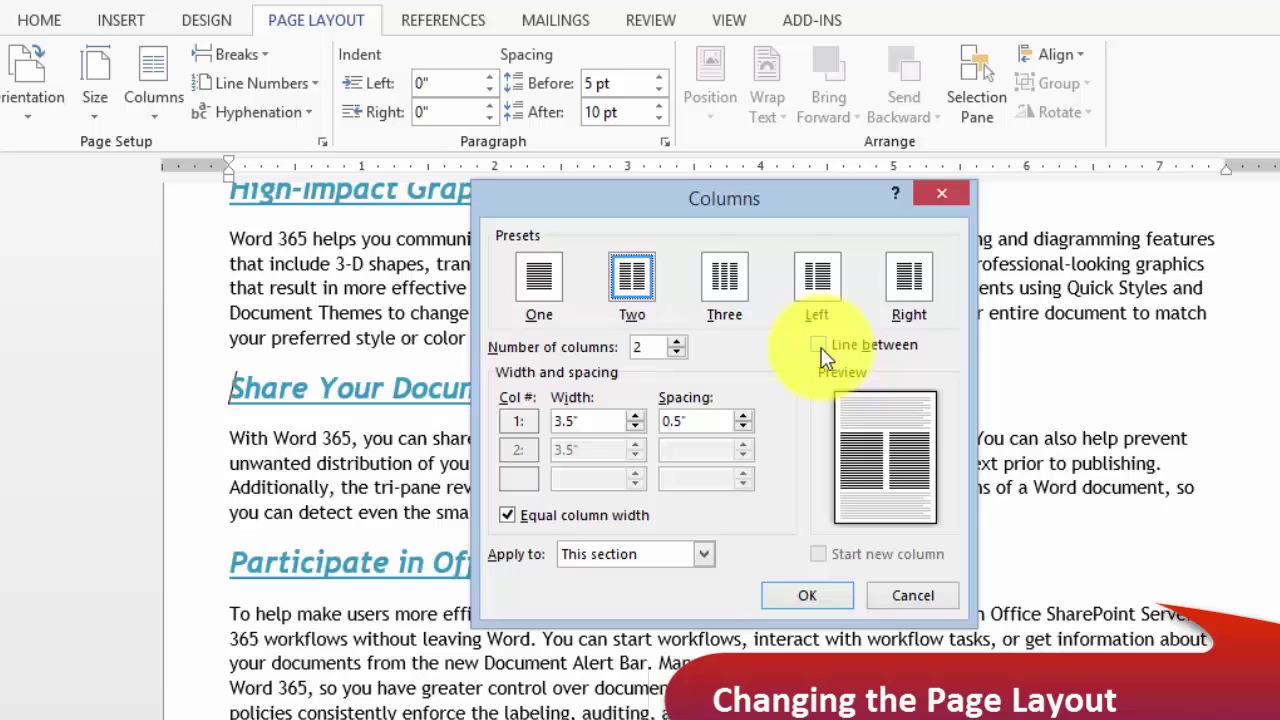
{"action": "left_click", "coordinate": [611, 557]}
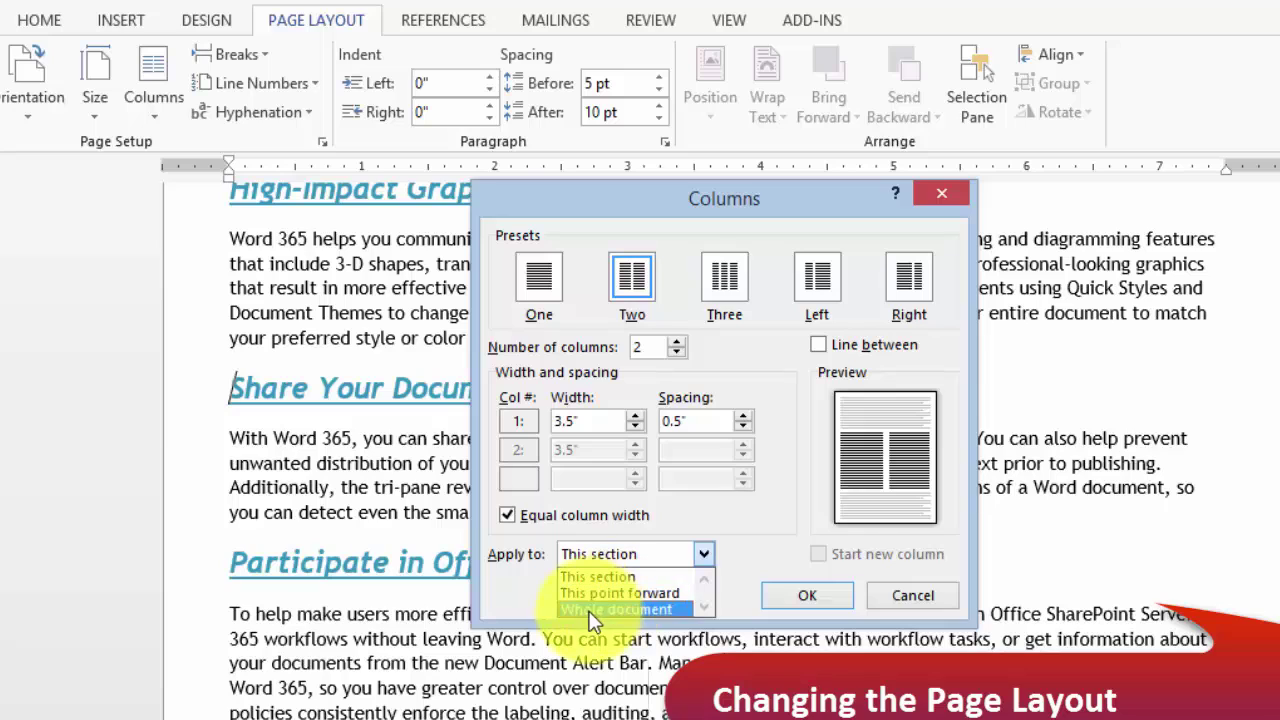
{"action": "left_click", "coordinate": [661, 594]}
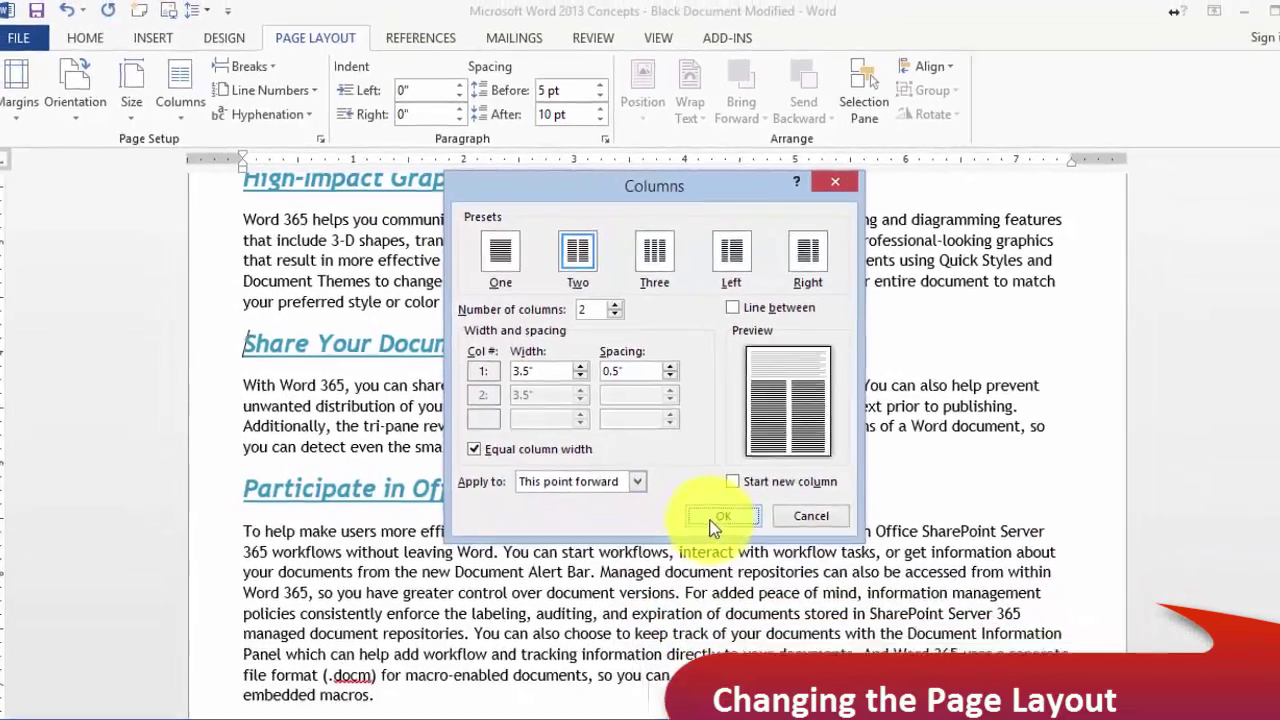
{"action": "left_click", "coordinate": [800, 600]}
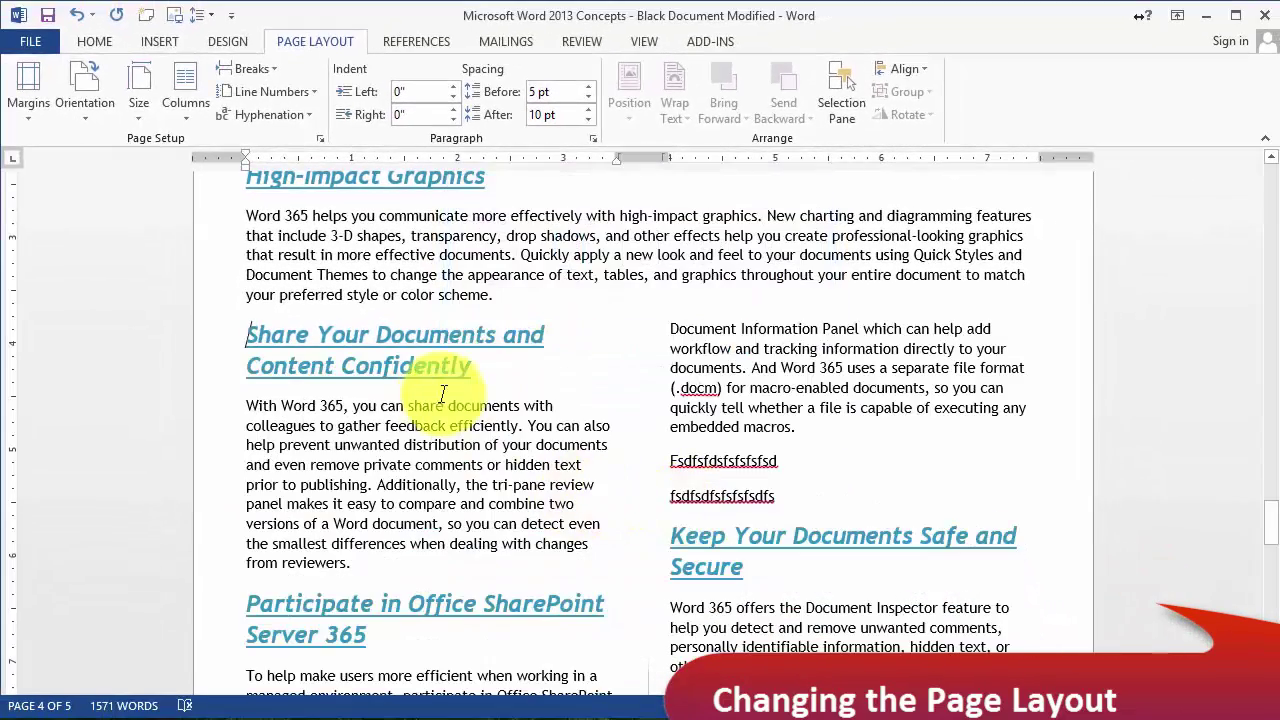
Step: Indent the body paragraph under the High-Impact Graphics heading by 1" on both the left and right
{"action": "scroll", "coordinate": [450, 400], "scroll_direction": "down", "scroll_amount": 10}
{"action": "scroll", "coordinate": [472, 412], "scroll_direction": "down", "scroll_amount": 8}
{"action": "scroll", "coordinate": [571, 509], "scroll_direction": "up", "scroll_amount": 4}
{"action": "scroll", "coordinate": [580, 510], "scroll_direction": "up", "scroll_amount": 15}
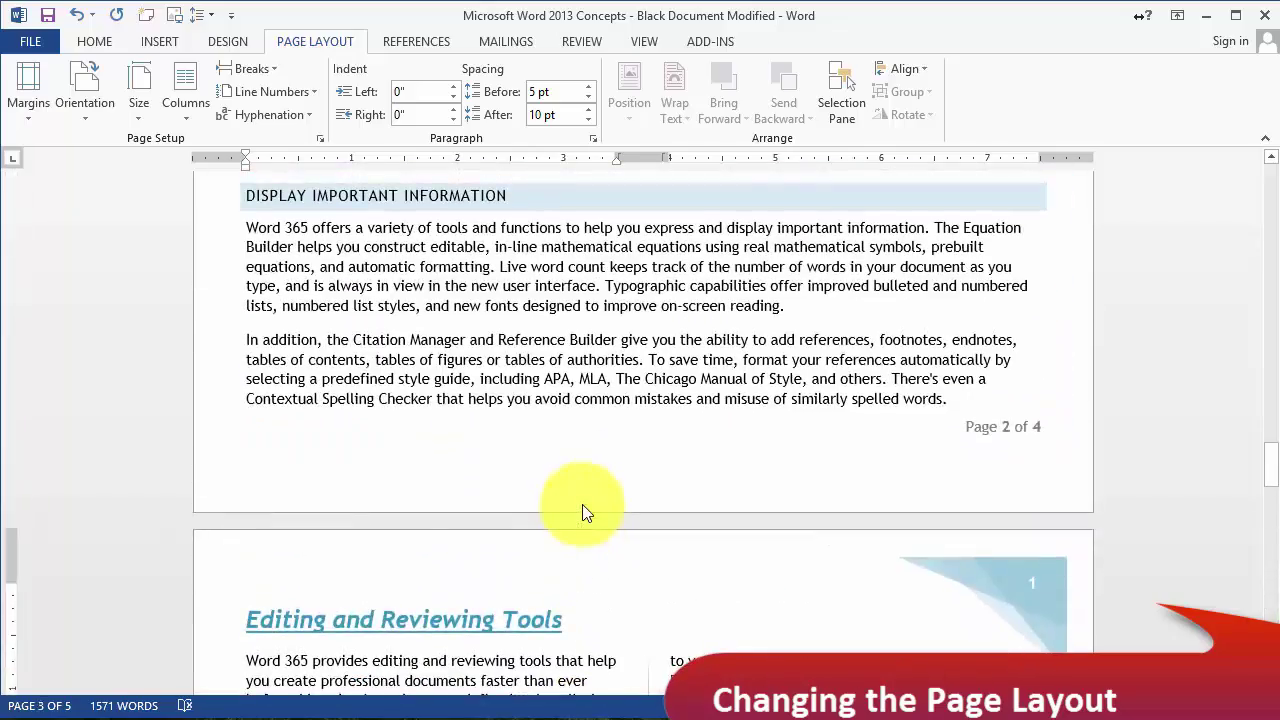
{"action": "scroll", "coordinate": [524, 365], "scroll_direction": "up", "scroll_amount": 2}
{"action": "scroll", "coordinate": [524, 365], "scroll_direction": "up", "scroll_amount": 5}
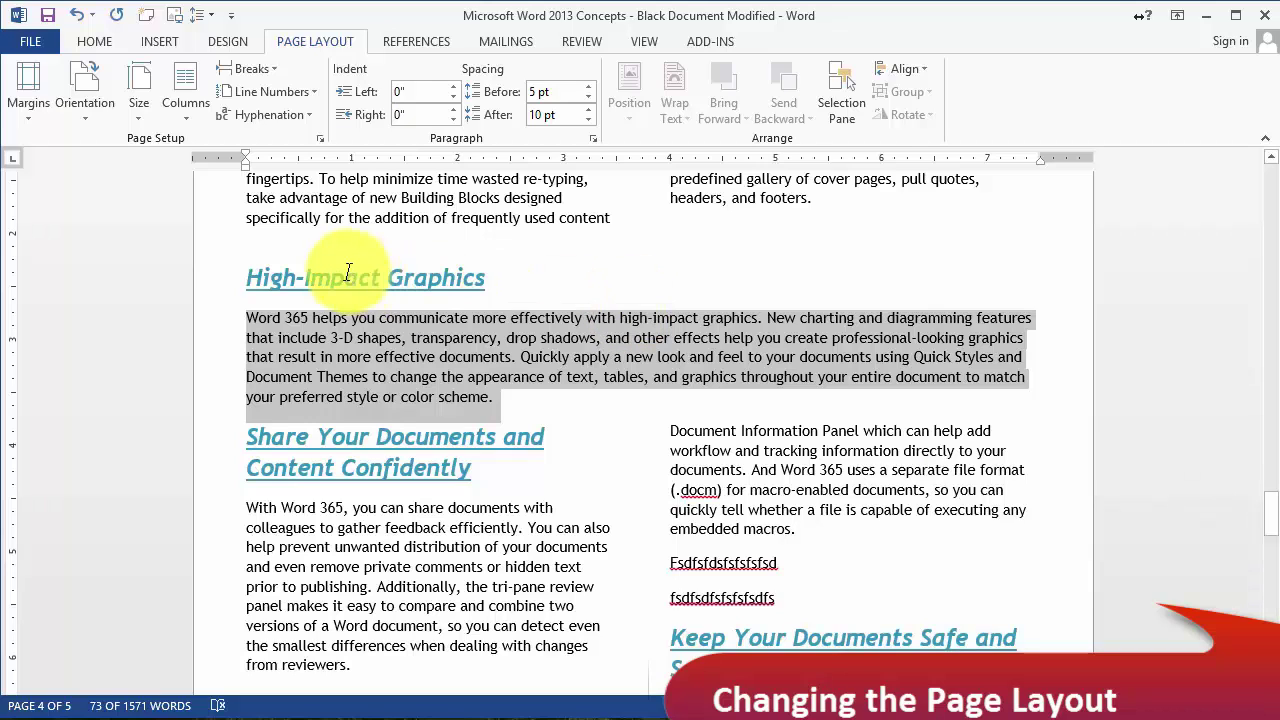
{"action": "left_click", "coordinate": [418, 100]}
{"action": "type", "text": "1"}
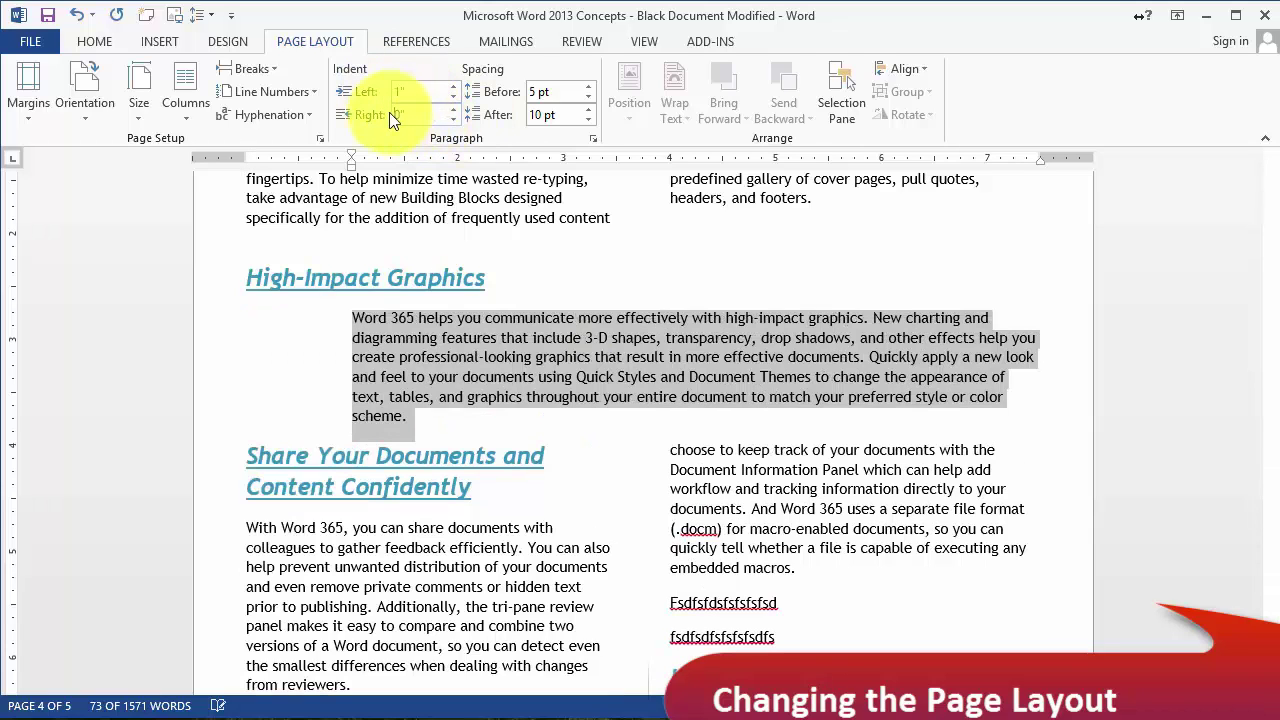
{"action": "key", "text": "Return"}
{"action": "left_click", "coordinate": [920, 390]}
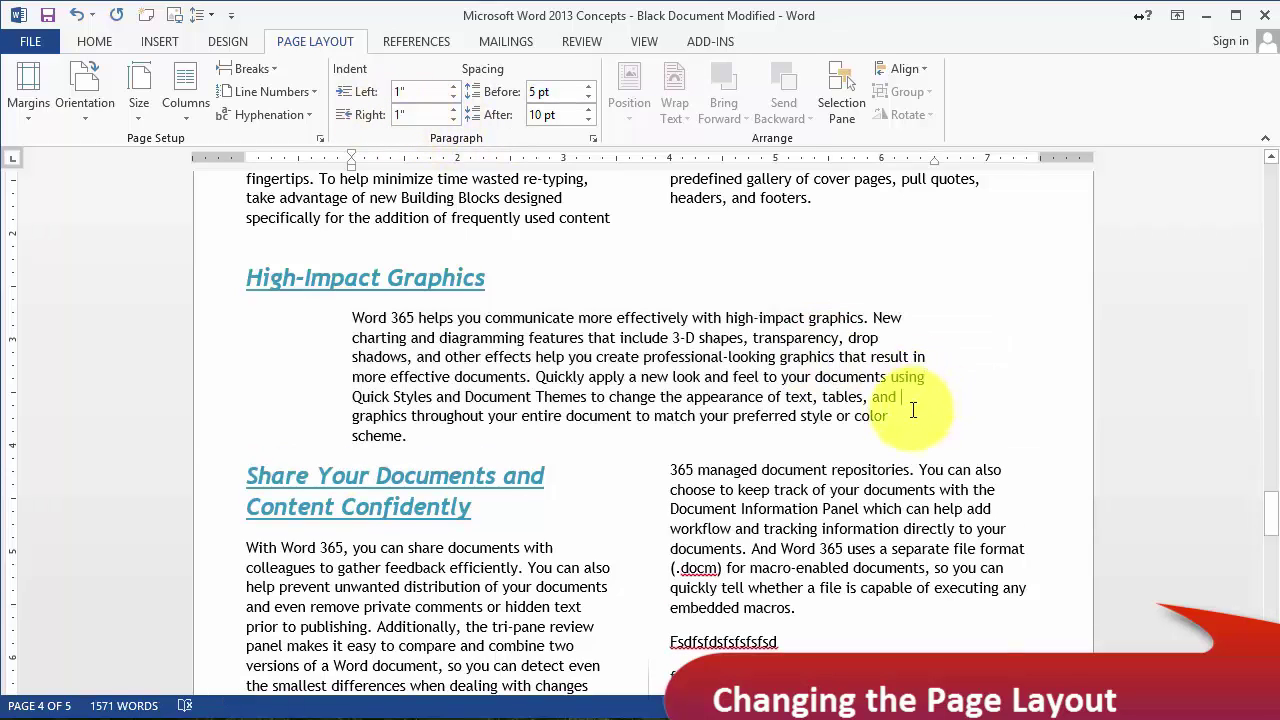
Step: Set the left and right indentation of the High-Impact Graphics body paragraph to 0.5" in its Paragraph settings
{"action": "left_click_drag", "start_coordinate": [352, 318], "coordinate": [640, 428]}
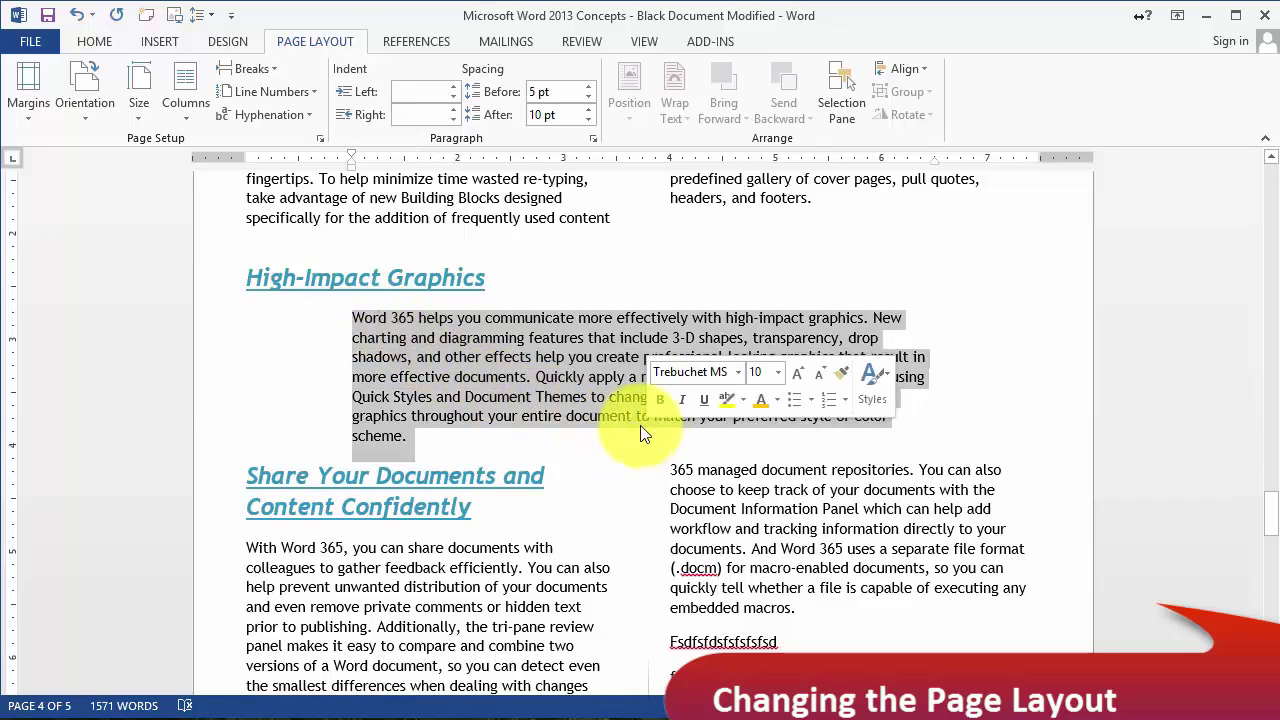
{"action": "right_click", "coordinate": [585, 333]}
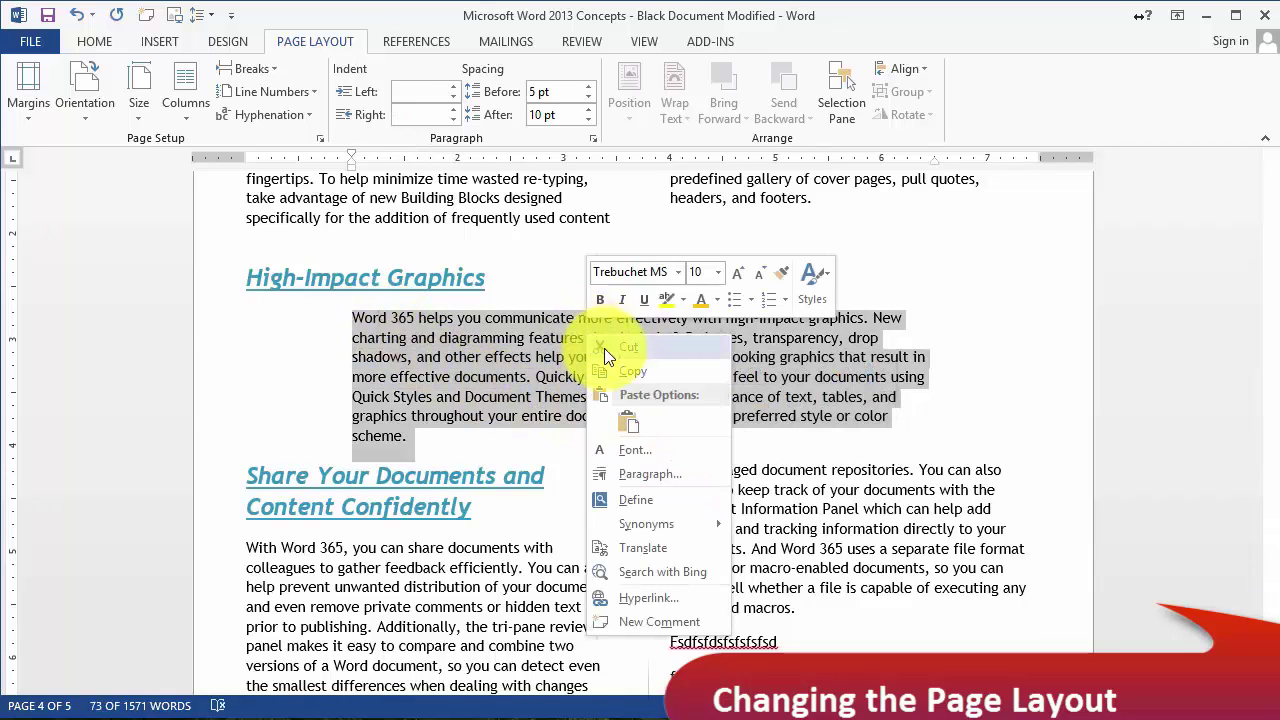
{"action": "left_click", "coordinate": [663, 467]}
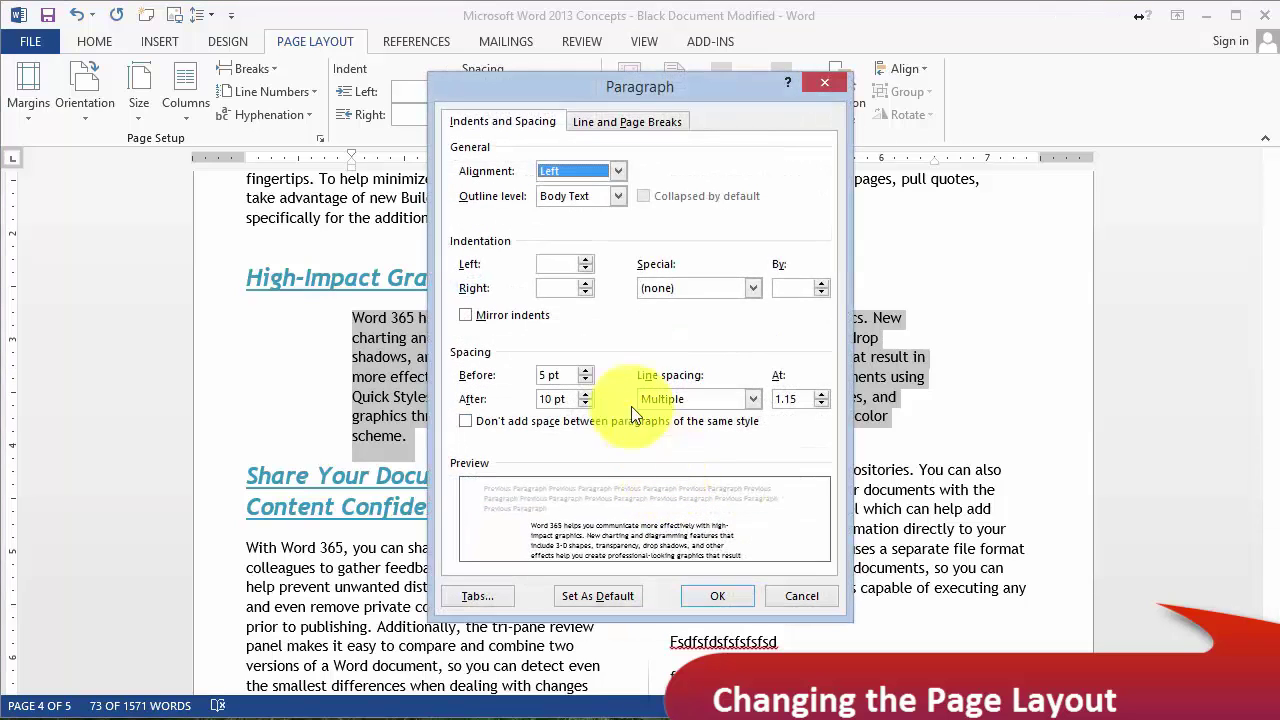
{"action": "left_click", "coordinate": [548, 264]}
{"action": "type", "text": "1"}
{"action": "left_click", "coordinate": [556, 288]}
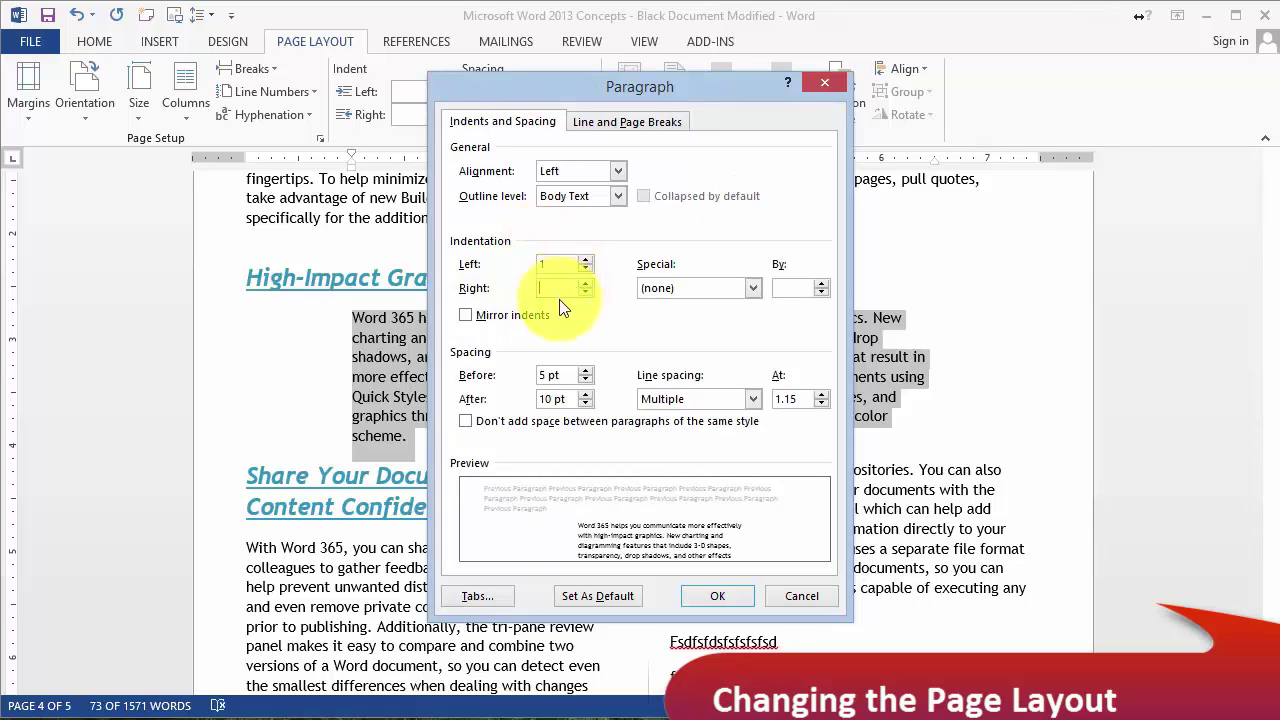
{"action": "type", "text": "1"}
{"action": "key", "text": "shift+Tab"}
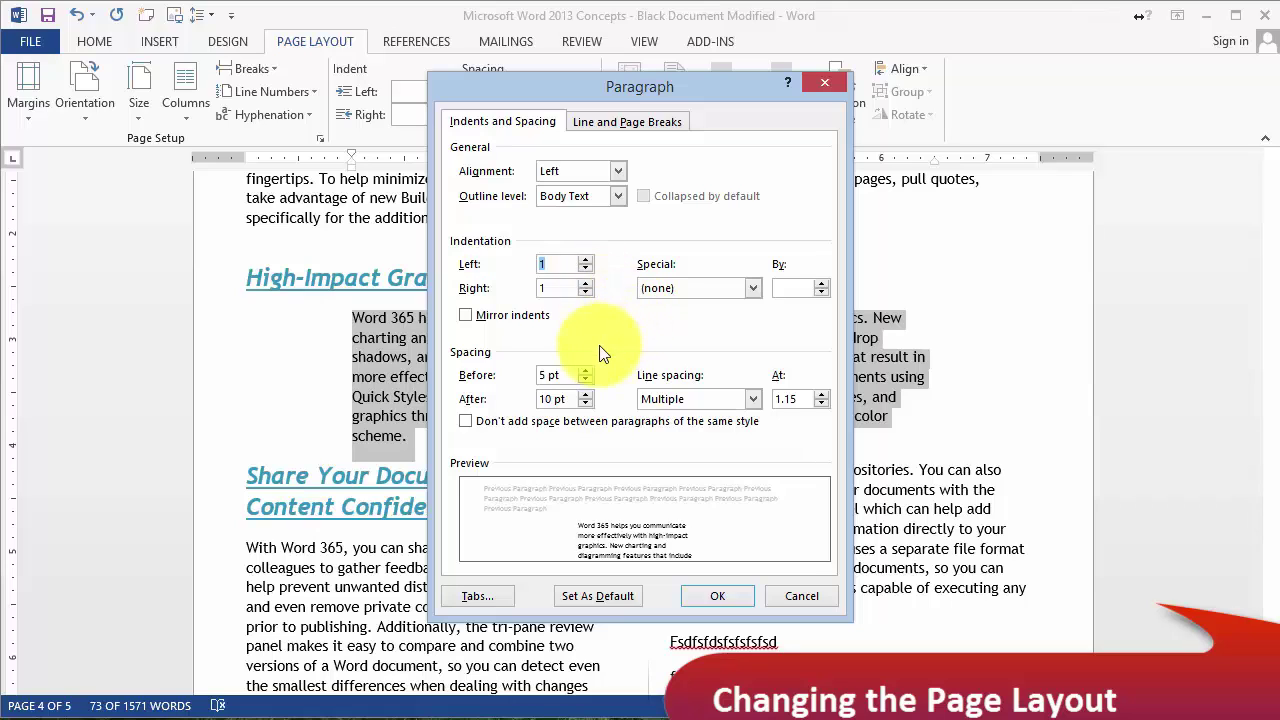
{"action": "type", "text": ".5"}
{"action": "key", "text": "Tab"}
{"action": "type", "text": ".5"}
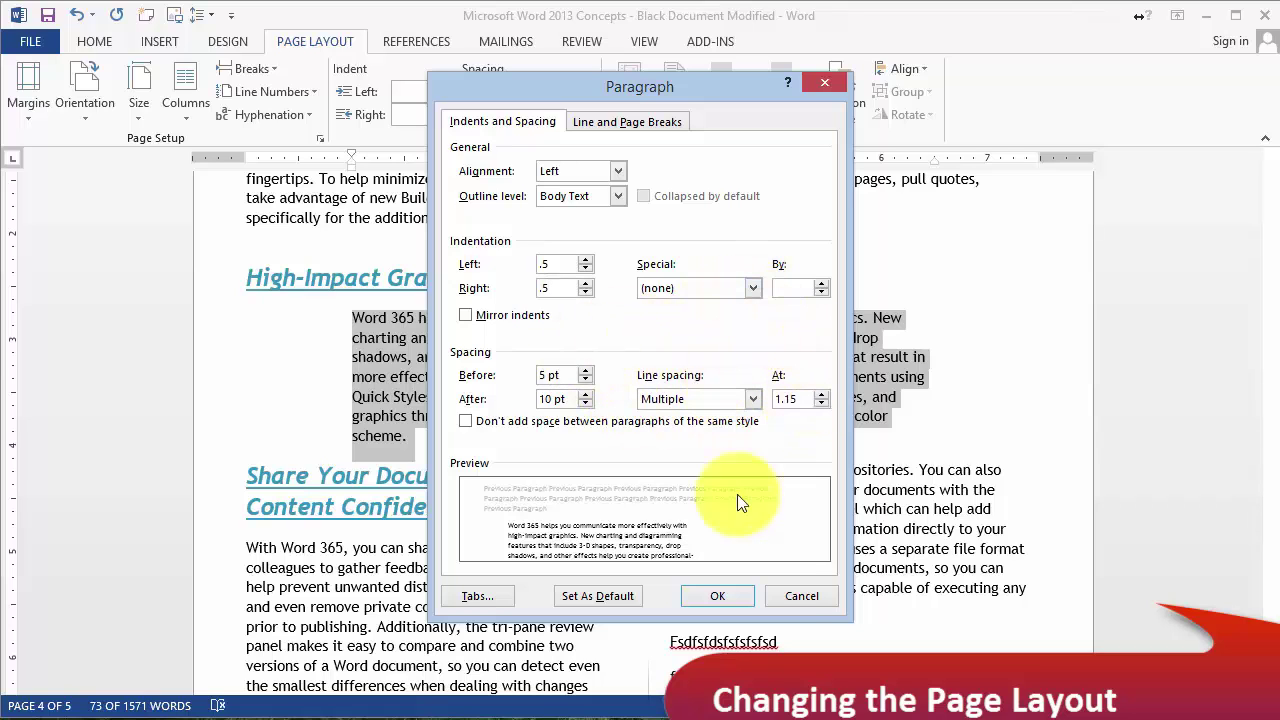
{"action": "left_click", "coordinate": [717, 601]}
{"action": "left_click", "coordinate": [1011, 372]}
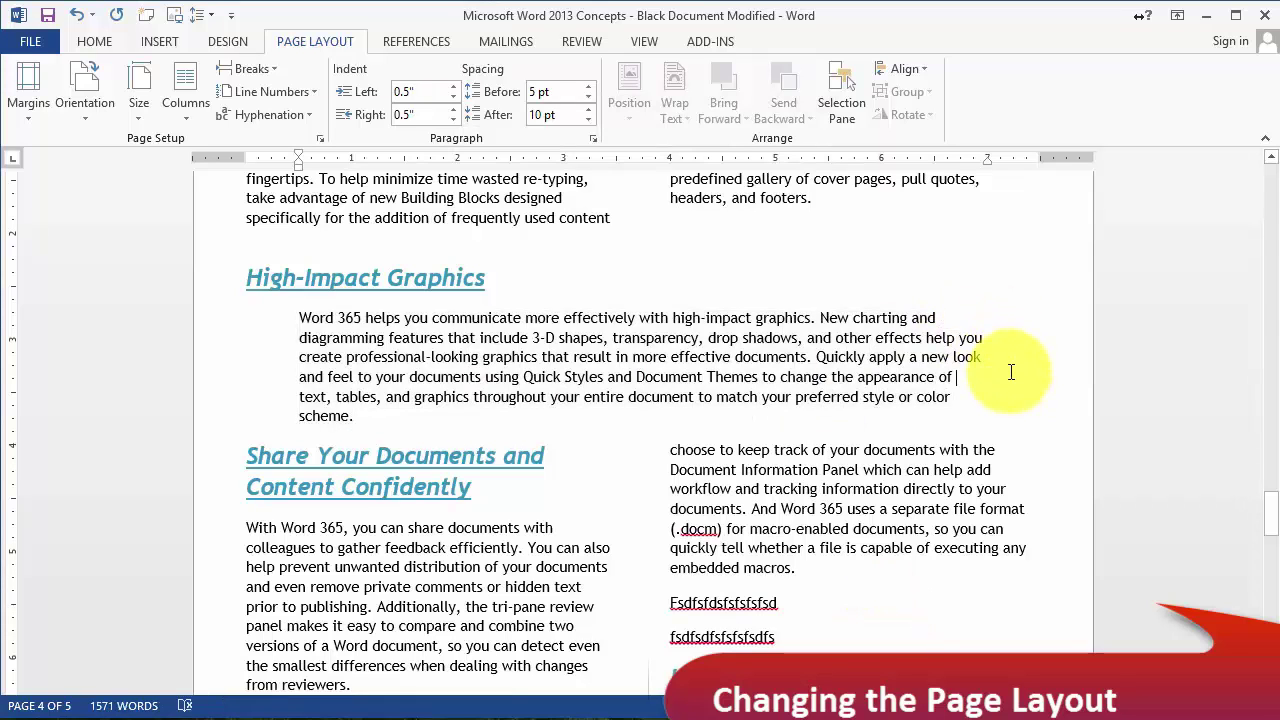
Step: Place the cursor after "re-typing," in the Editing and Reviewing Tools paragraph and open the page and section break choices
{"action": "scroll", "coordinate": [1011, 372], "scroll_direction": "up", "scroll_amount": 2}
{"action": "left_click", "coordinate": [474, 263]}
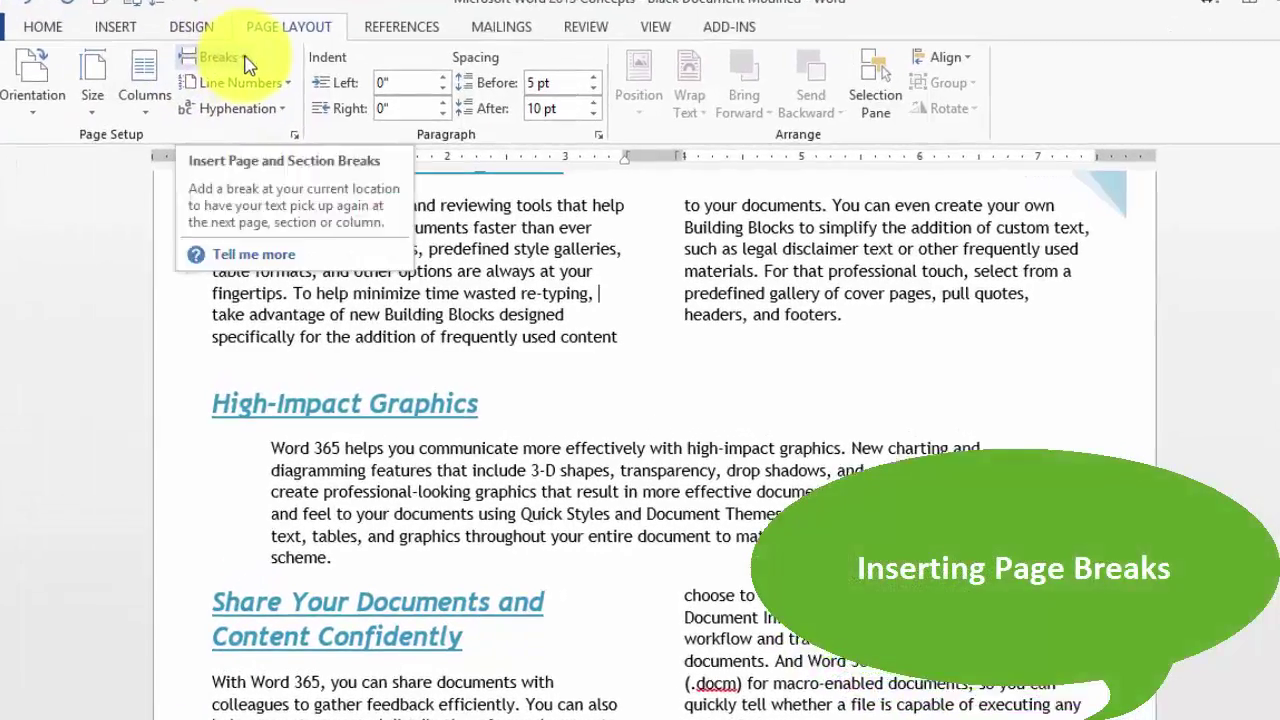
{"action": "left_click", "coordinate": [250, 67]}
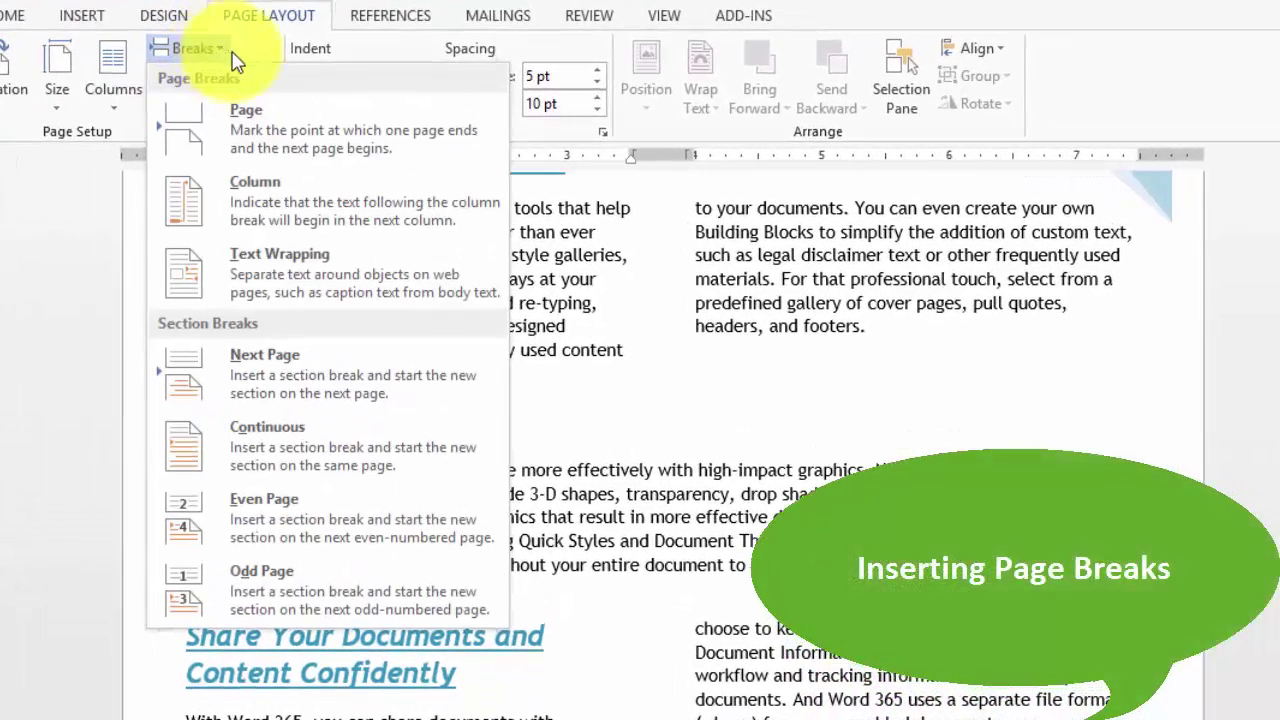